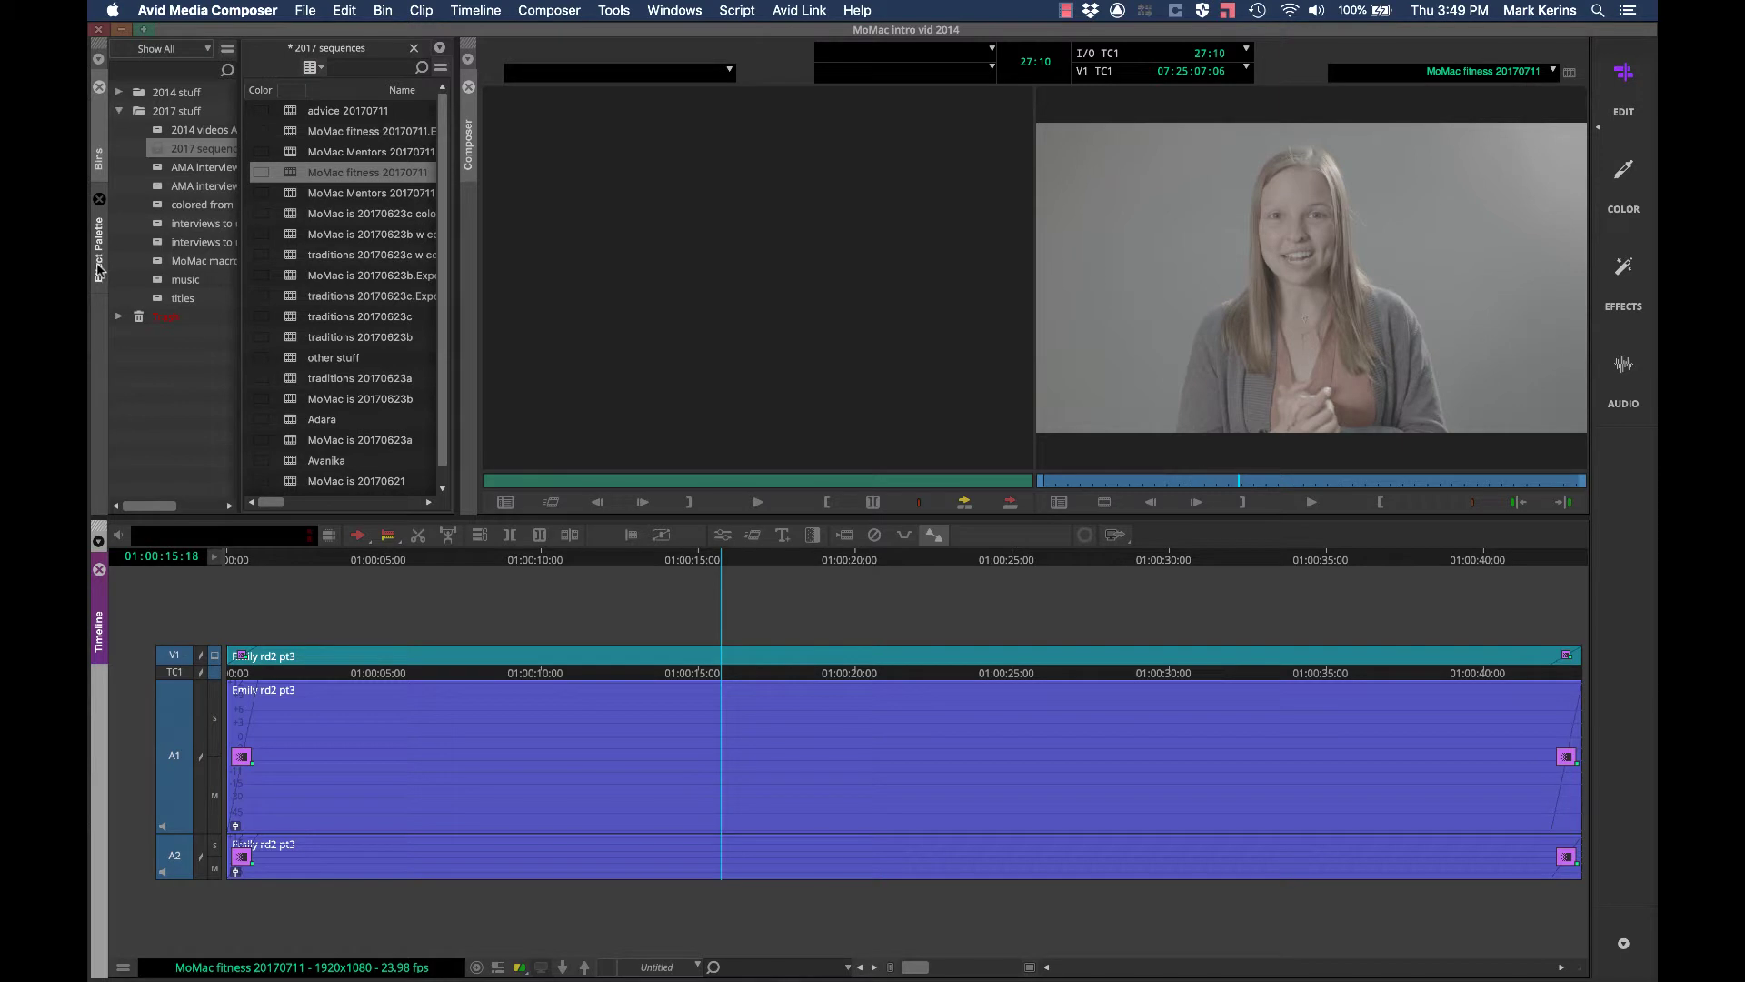
# Step: Open the Effect Palette and browse the full list of video filter effects
pyautogui.click(99, 270)
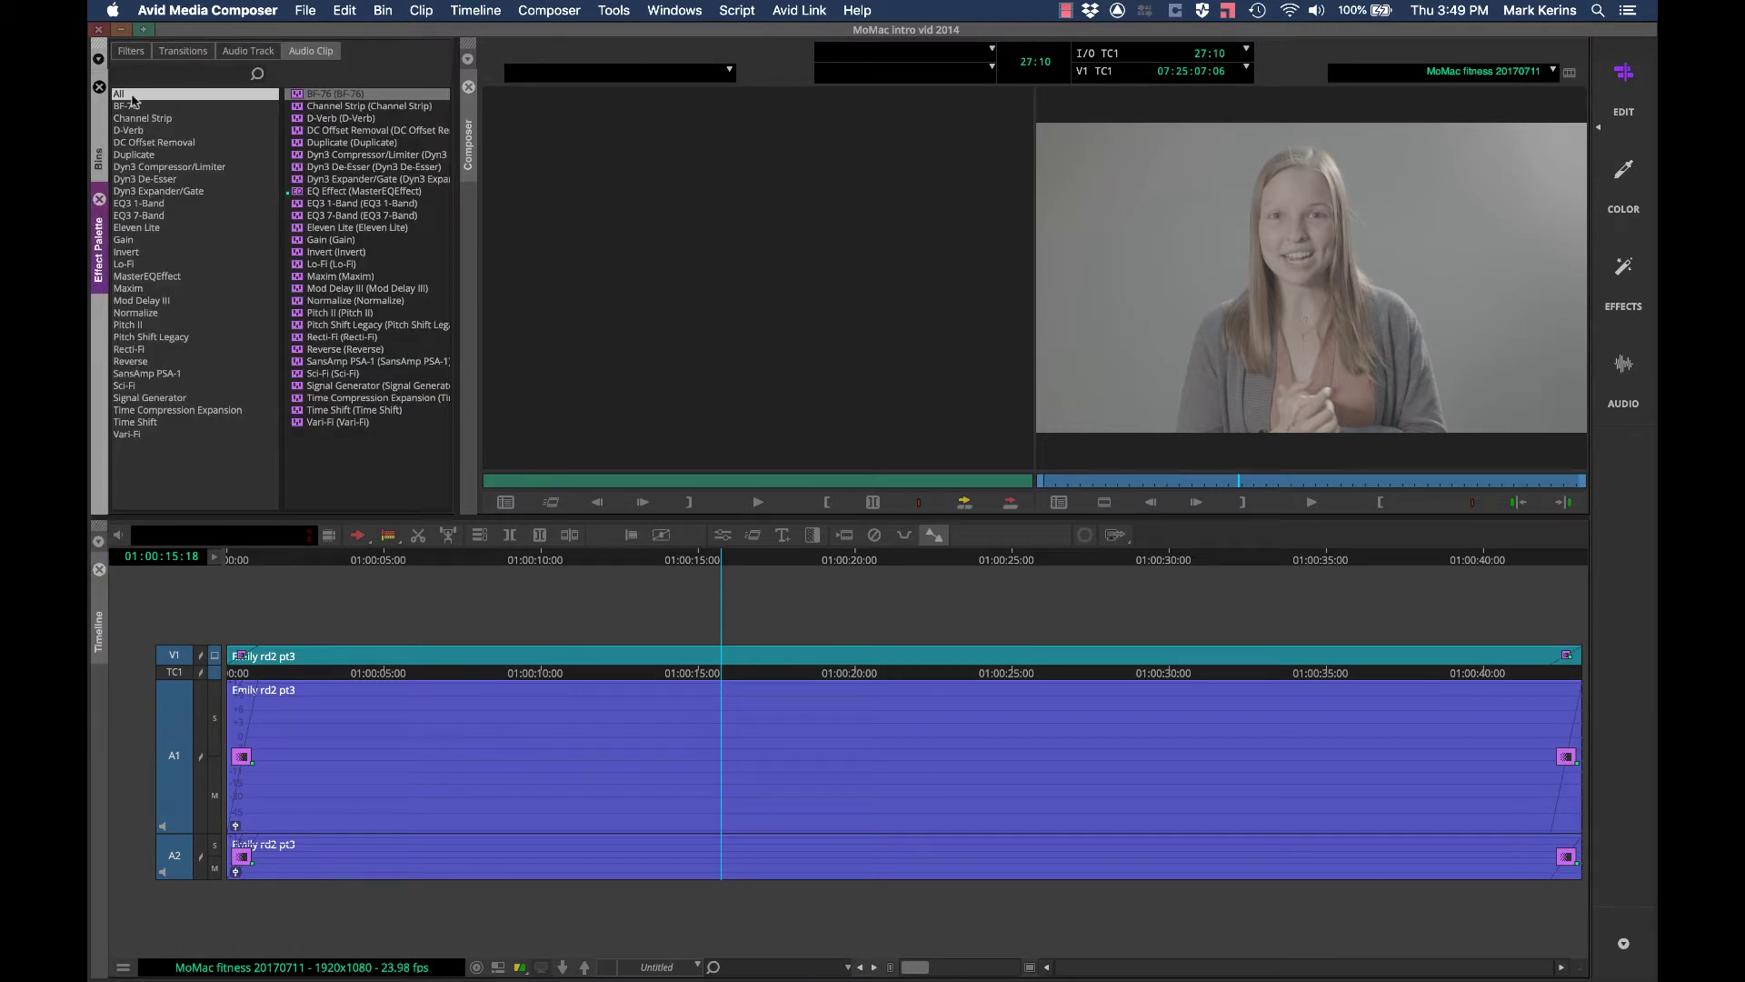
pyautogui.click(131, 52)
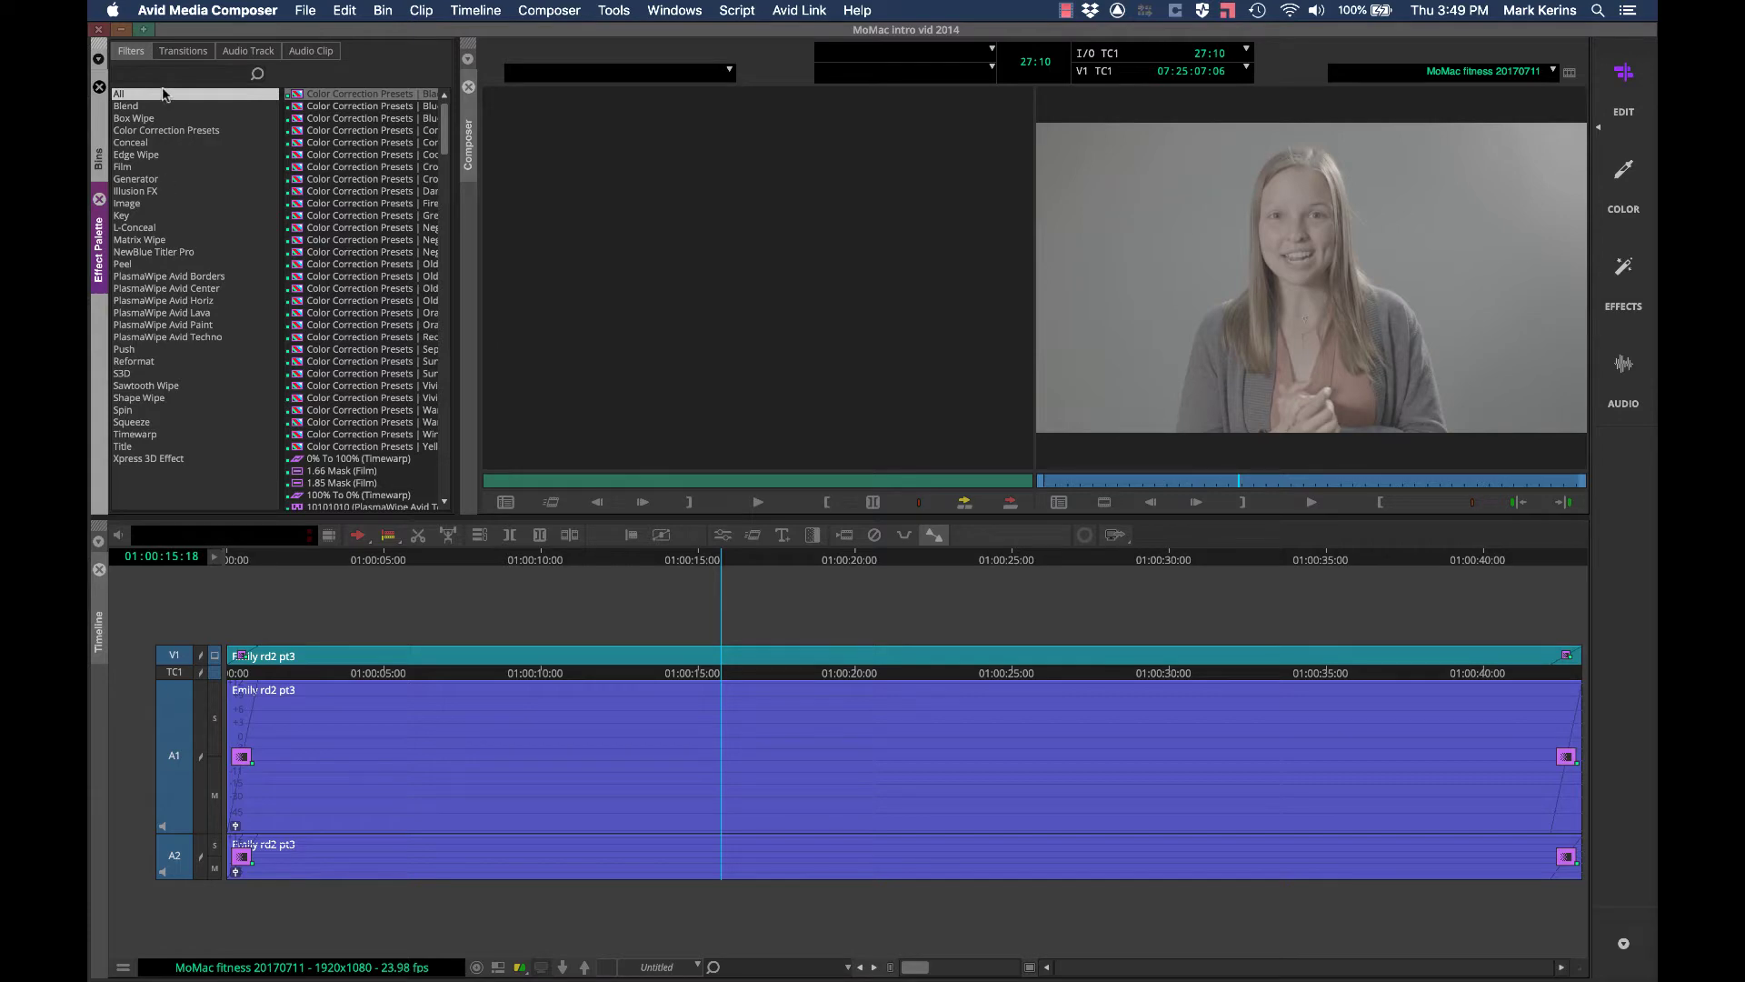
pyautogui.scroll(-20, 363, 120)
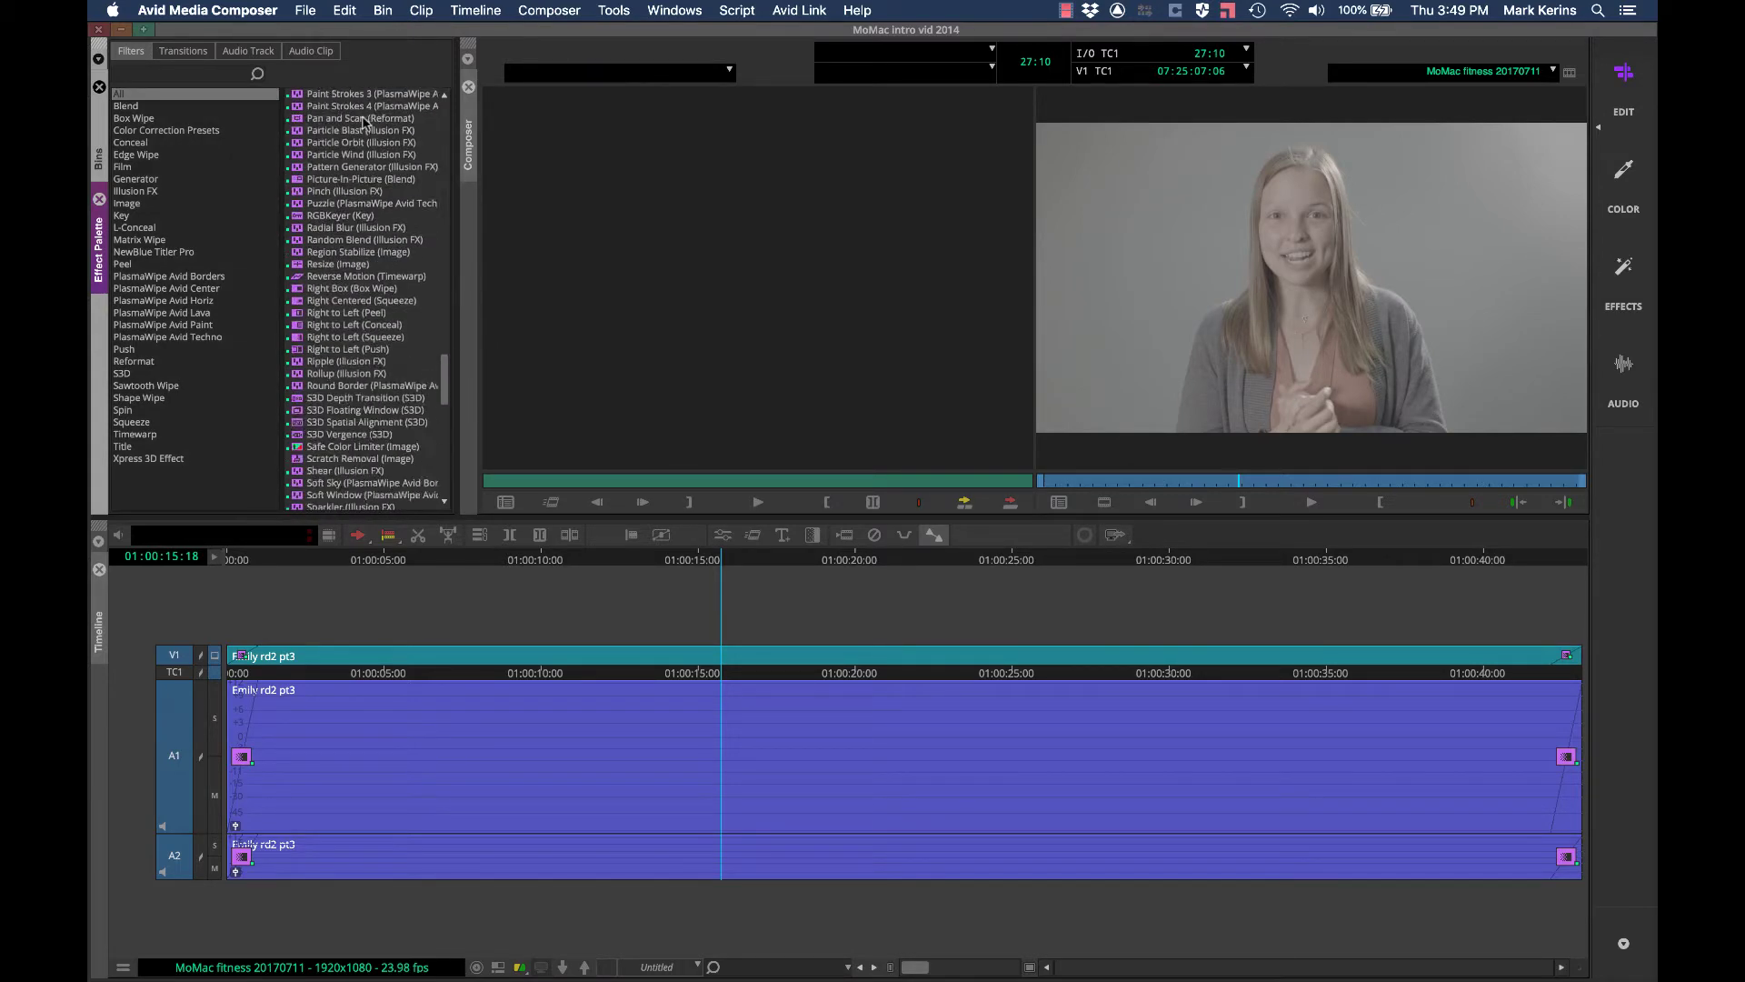
pyautogui.scroll(20, 364, 121)
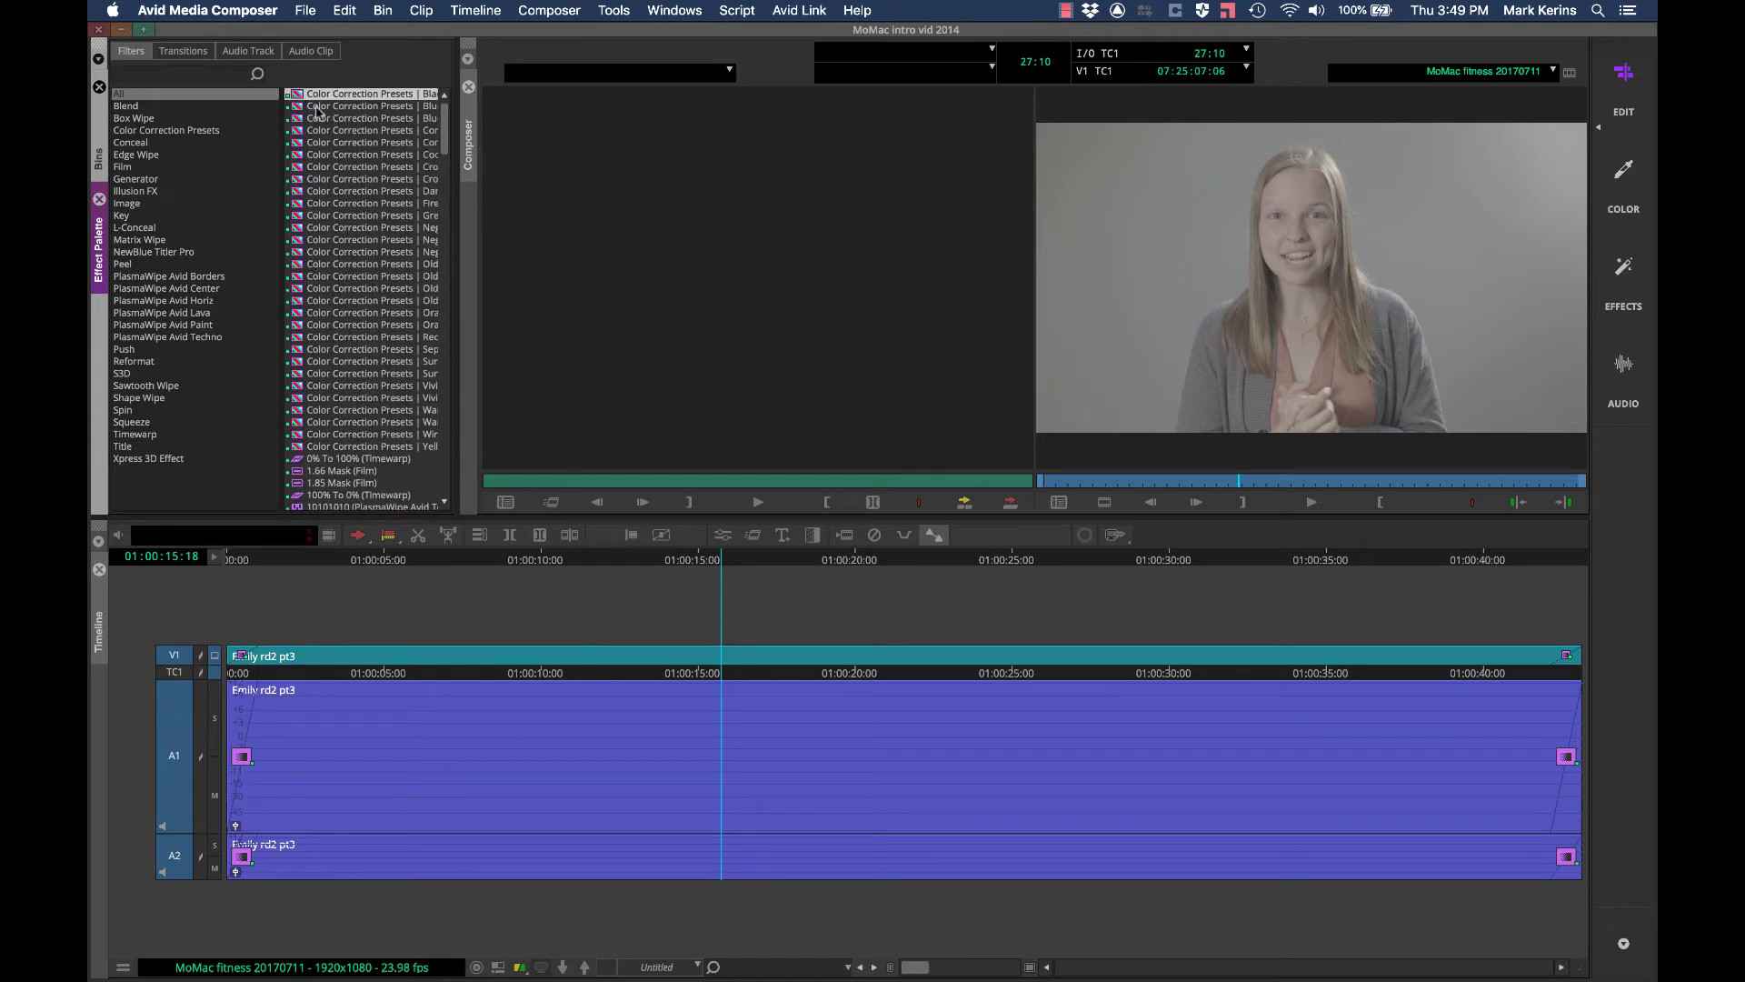
# Step: List the transition effects and split the interview clip on all tracks at 01:00:15:18
pyautogui.click(169, 53)
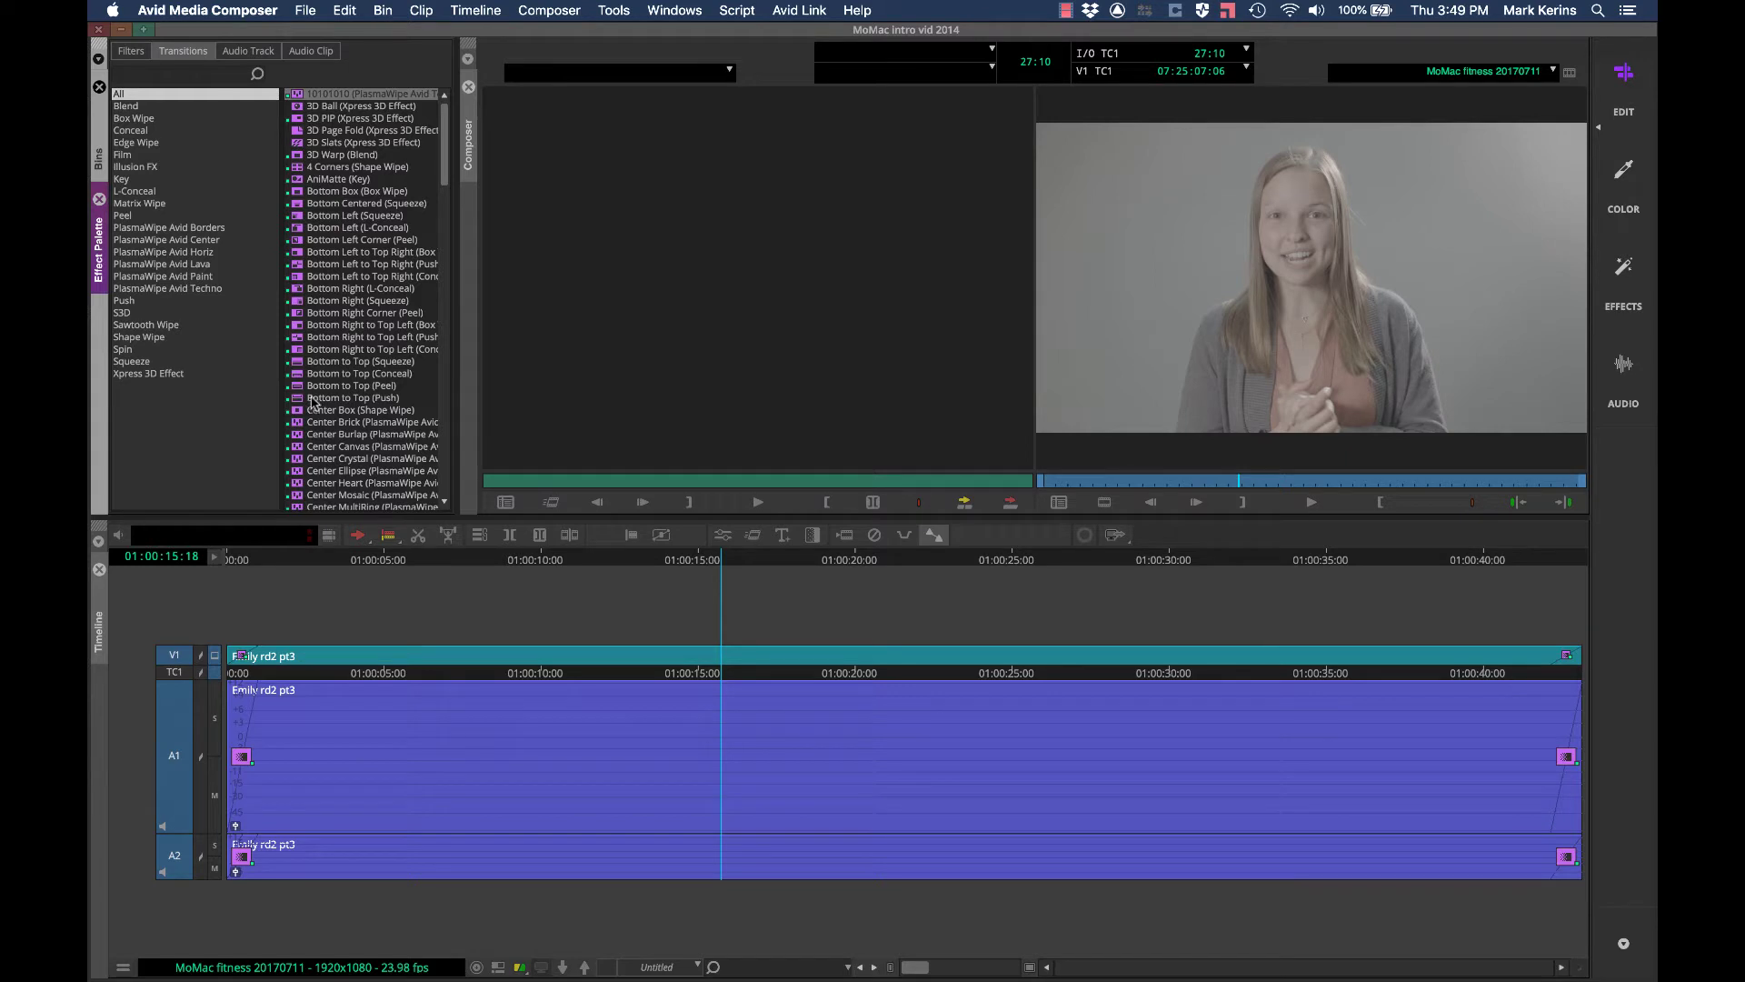
pyautogui.press('h')
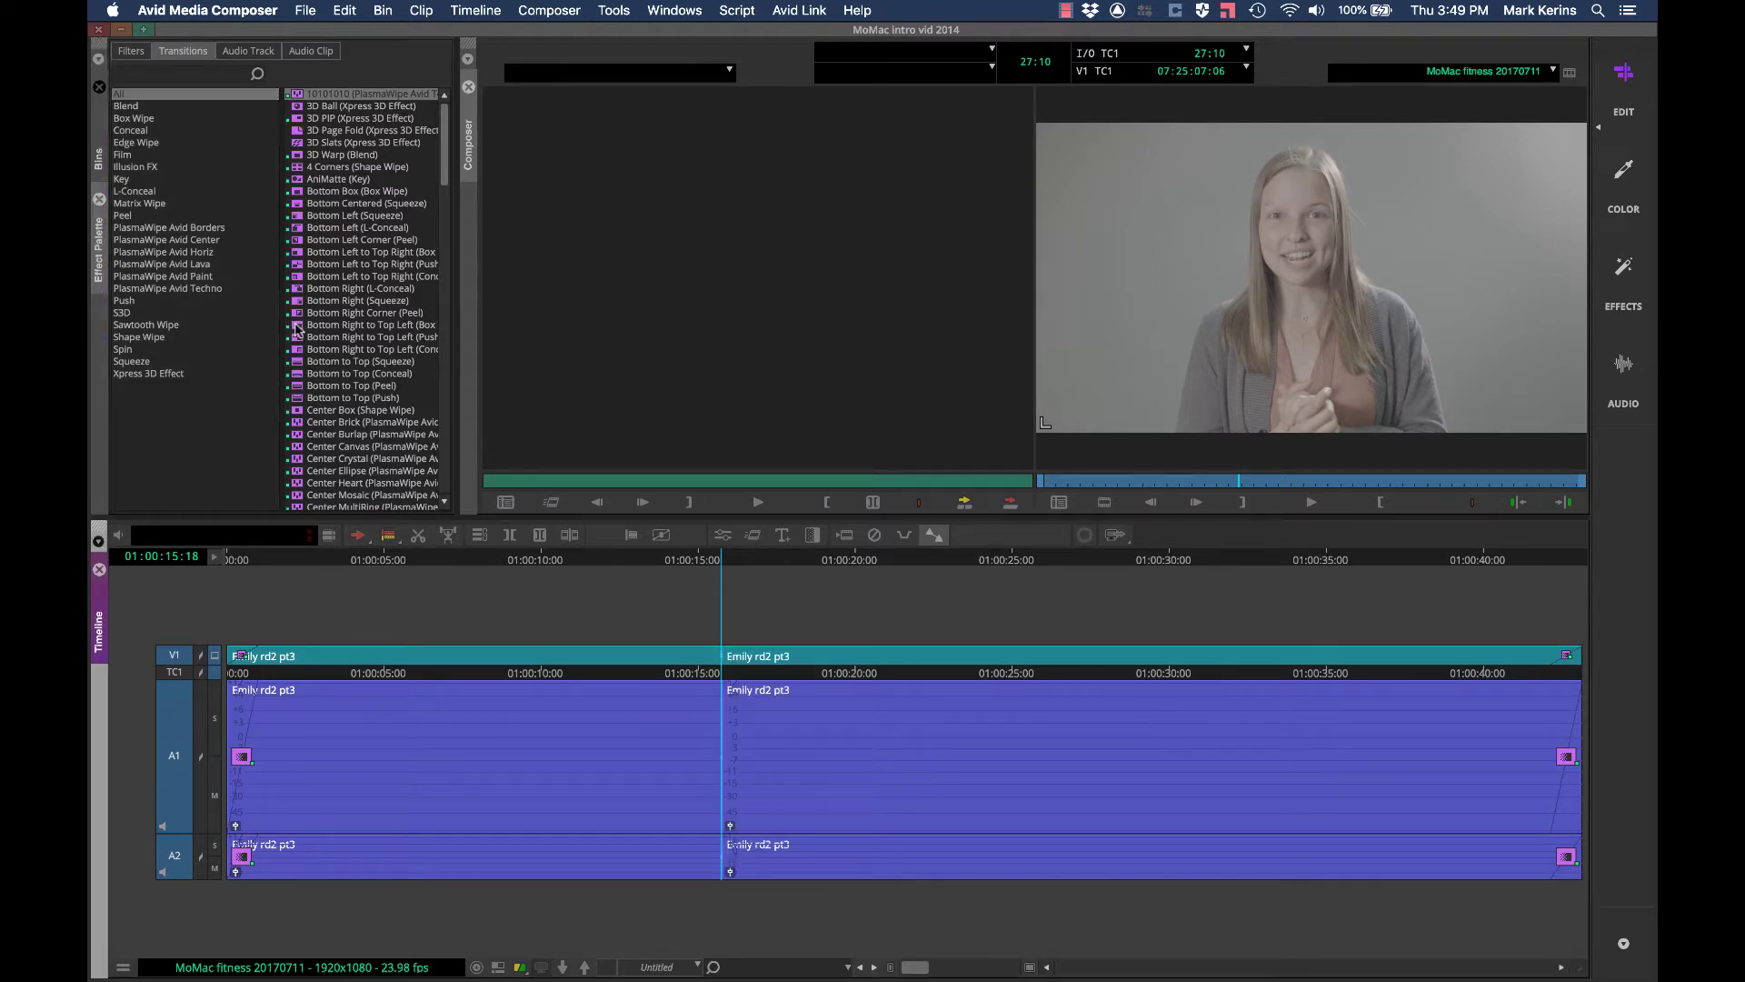
# Step: Try the Bottom Right to Top Left box wipe on the new V1 cut and remove it
pyautogui.moveTo(298, 329); pyautogui.dragTo(722, 656)
pyautogui.click(725, 662)
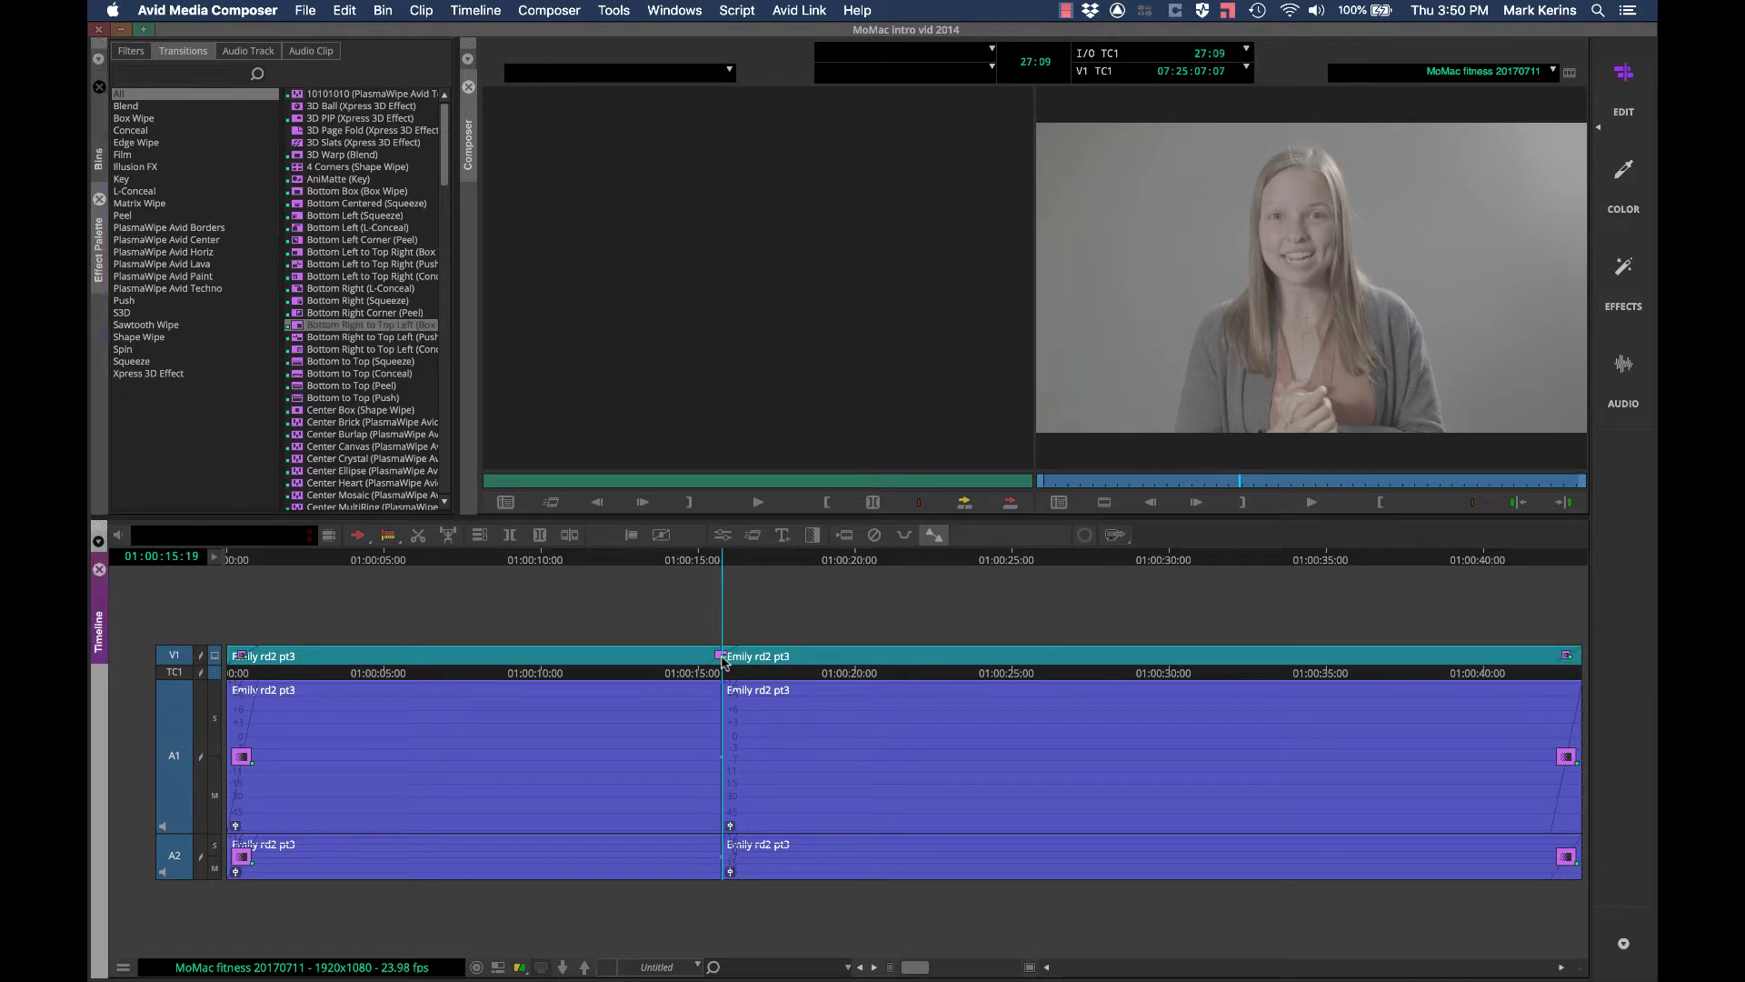
pyautogui.hotkey('ctrl', ']')
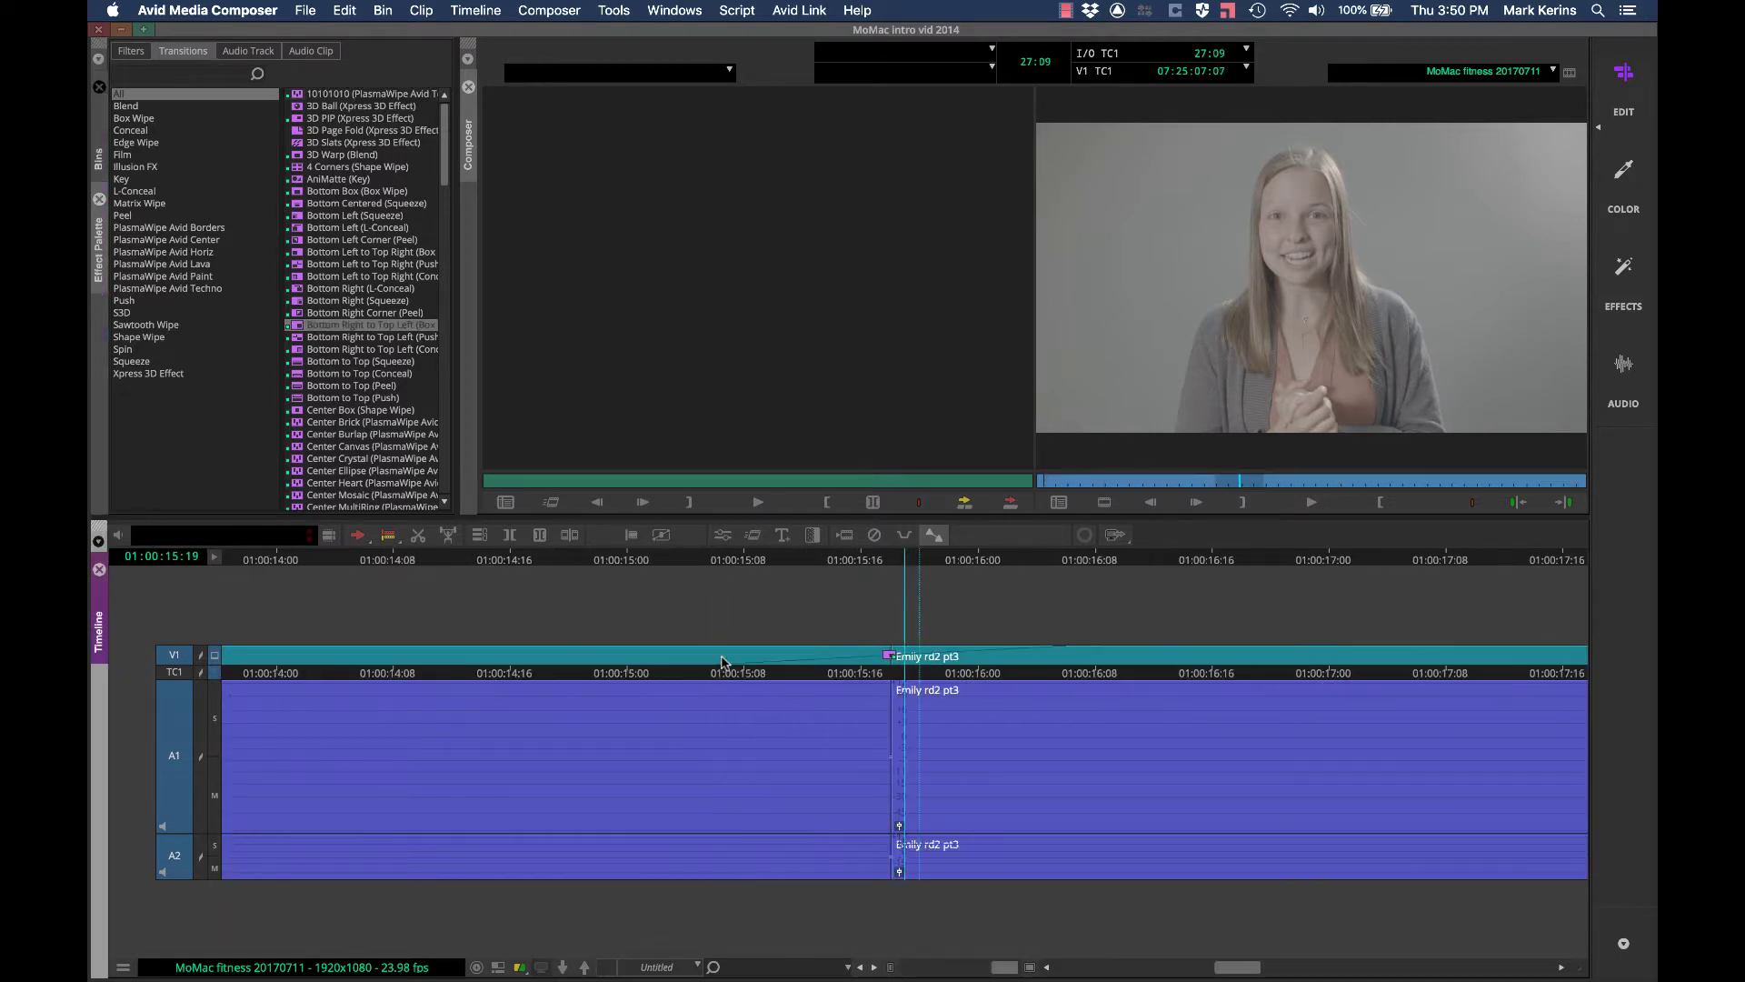
pyautogui.moveTo(897, 566); pyautogui.dragTo(808, 556)
pyautogui.press('s')
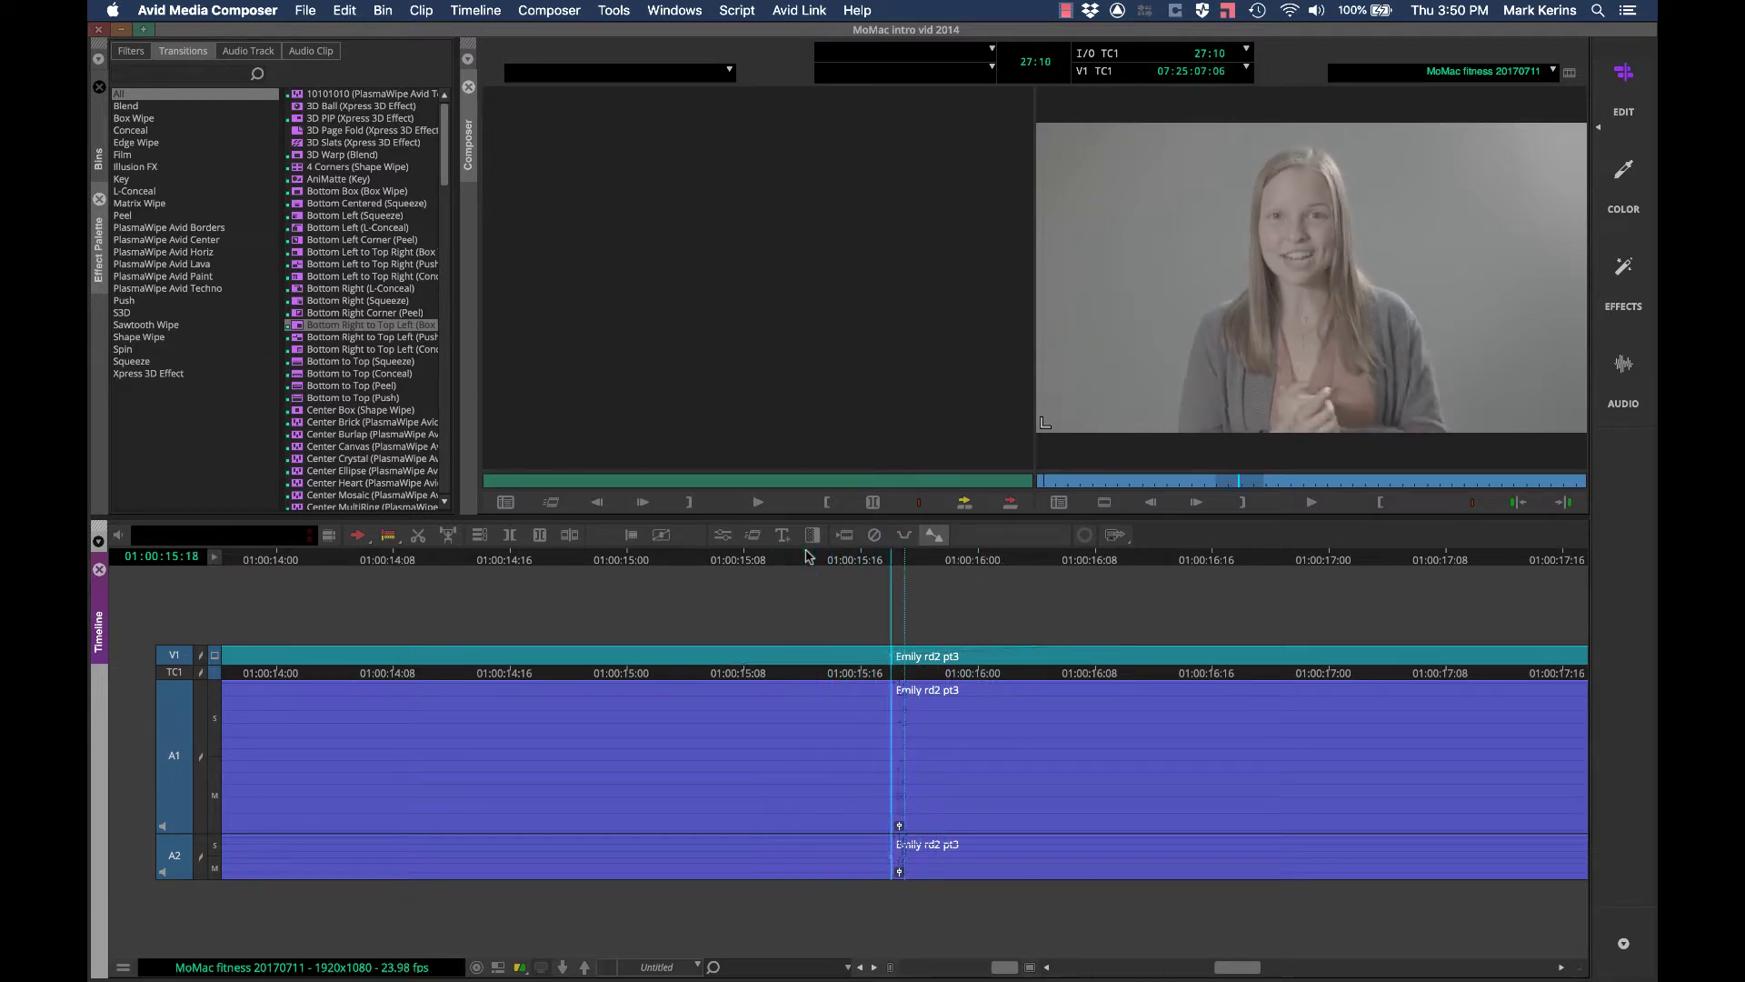
# Step: Apply the Pagecurl (Illusion FX) transition to the V1 cut at 01:00:15:18
pyautogui.scroll(-4, 346, 374)
pyautogui.scroll(-10, 347, 375)
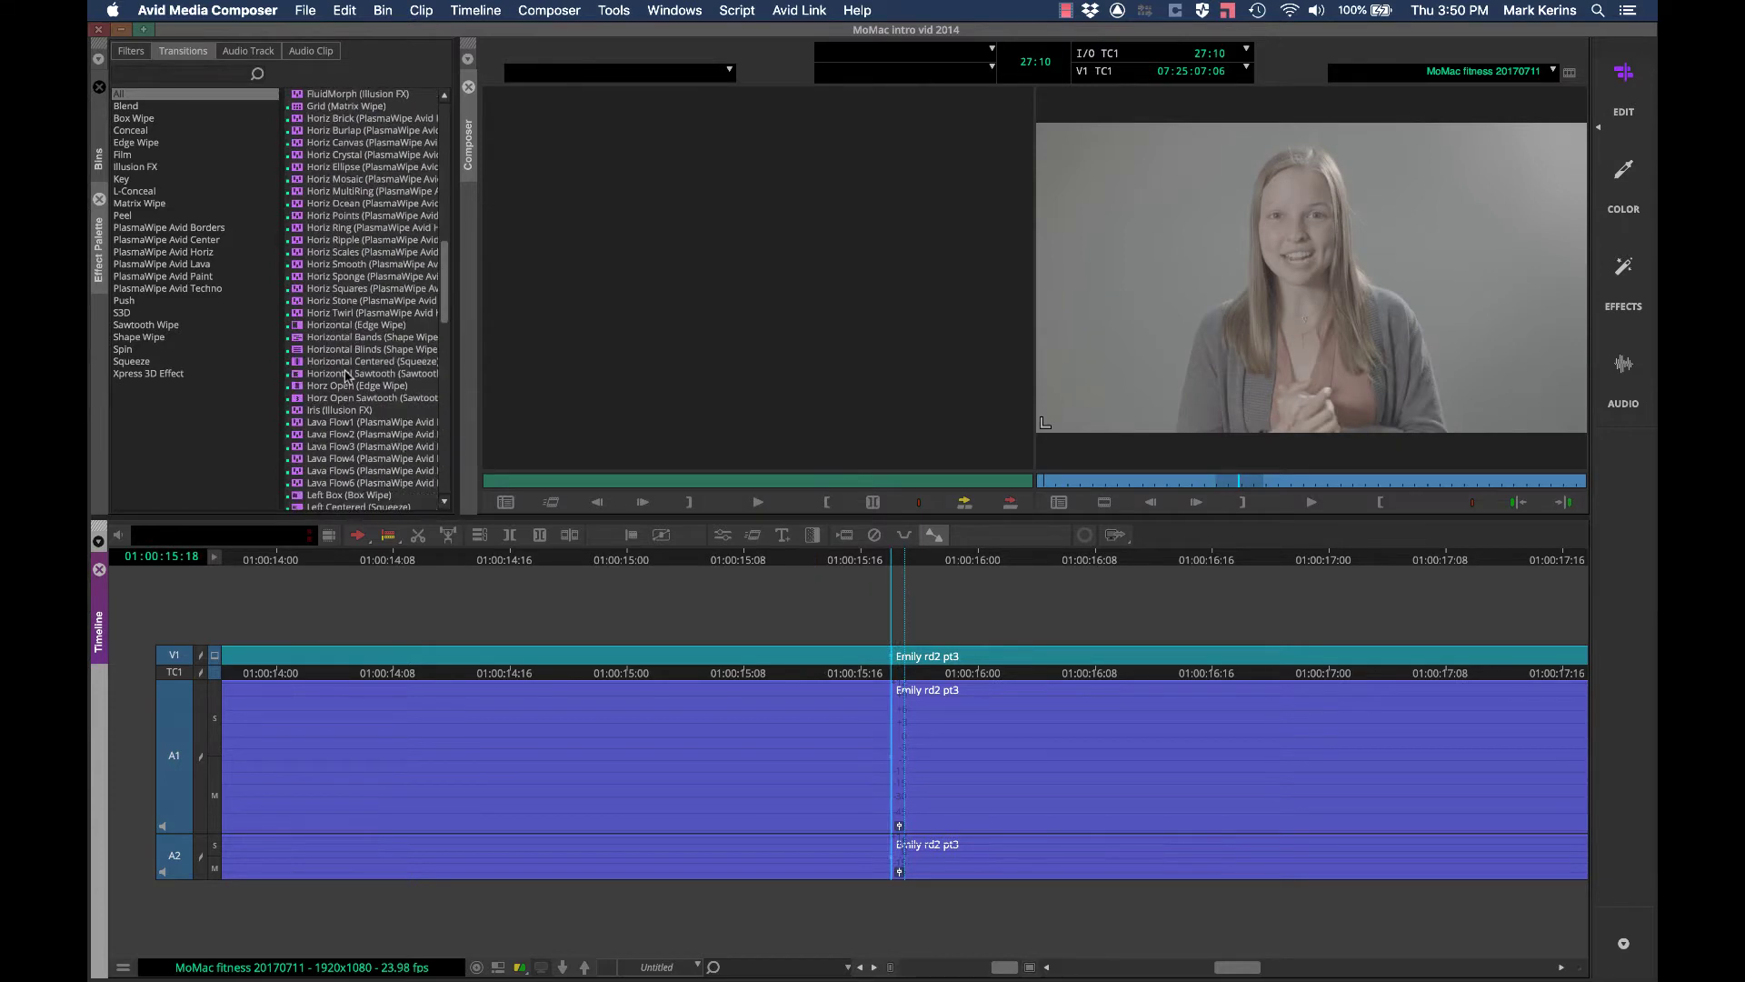
pyautogui.scroll(8, 347, 374)
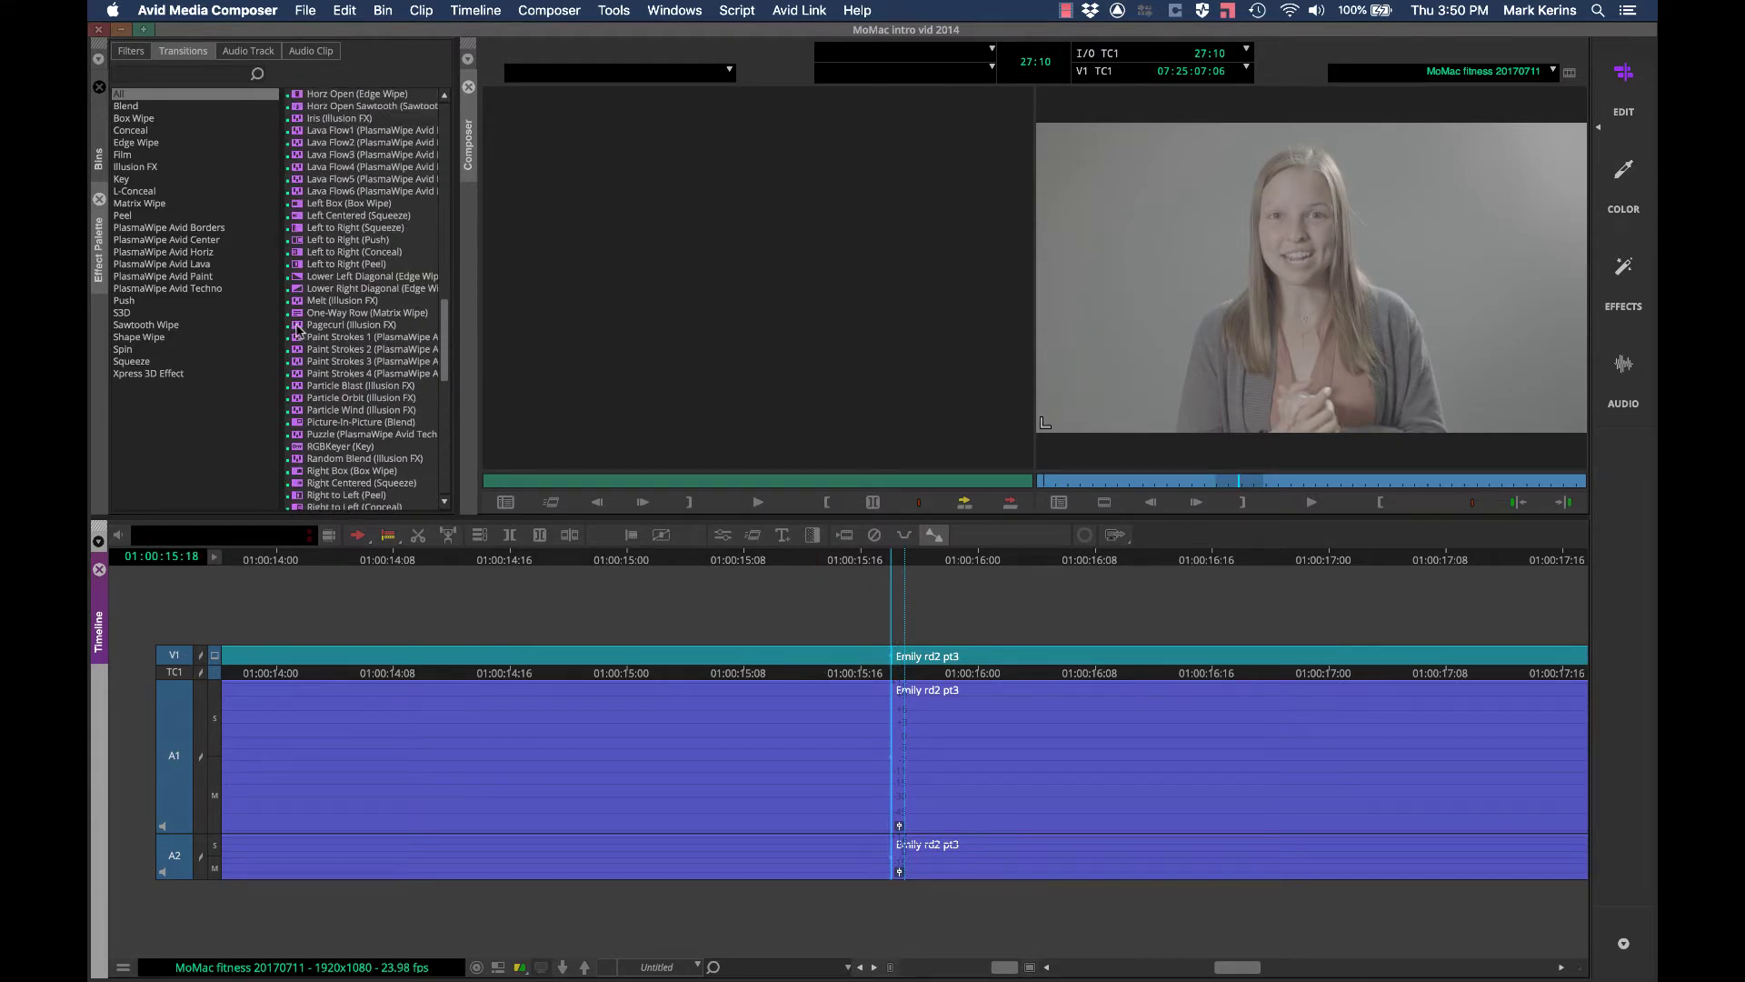
pyautogui.moveTo(299, 325); pyautogui.dragTo(890, 658)
# Step: Play through the Pagecurl transition and return the playhead to the cut at 01:00:15:18
pyautogui.press('space')
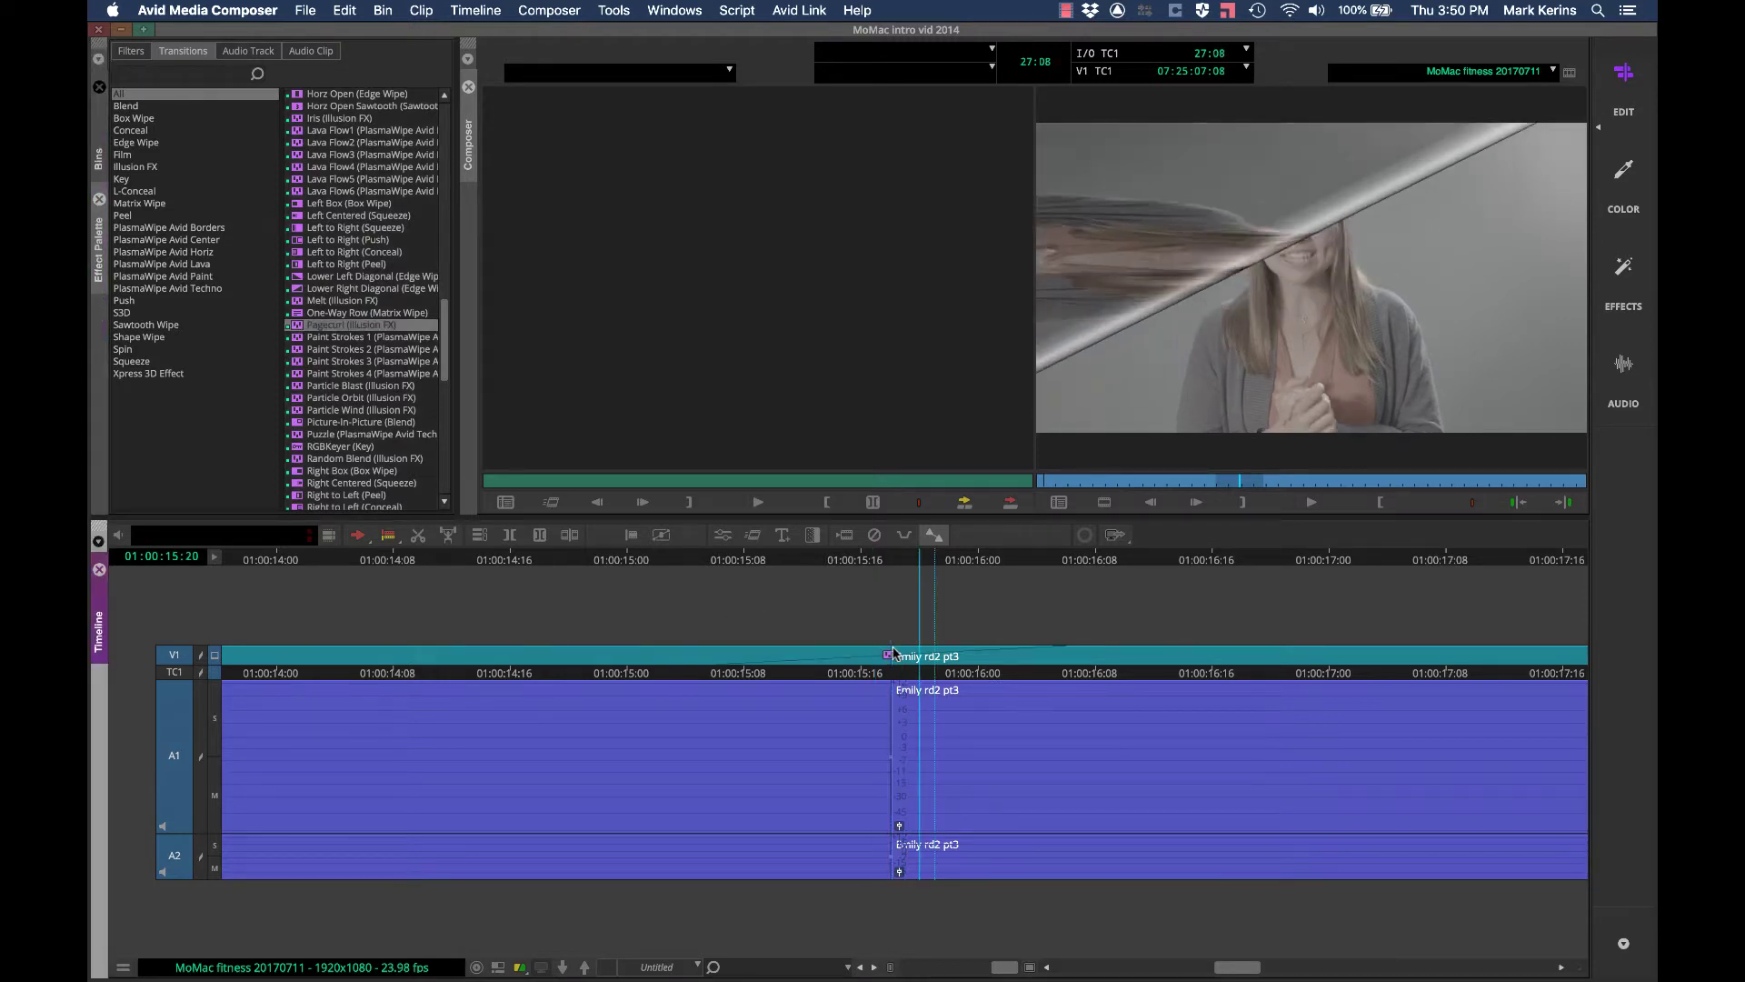
pyautogui.press('j')
pyautogui.press('l')
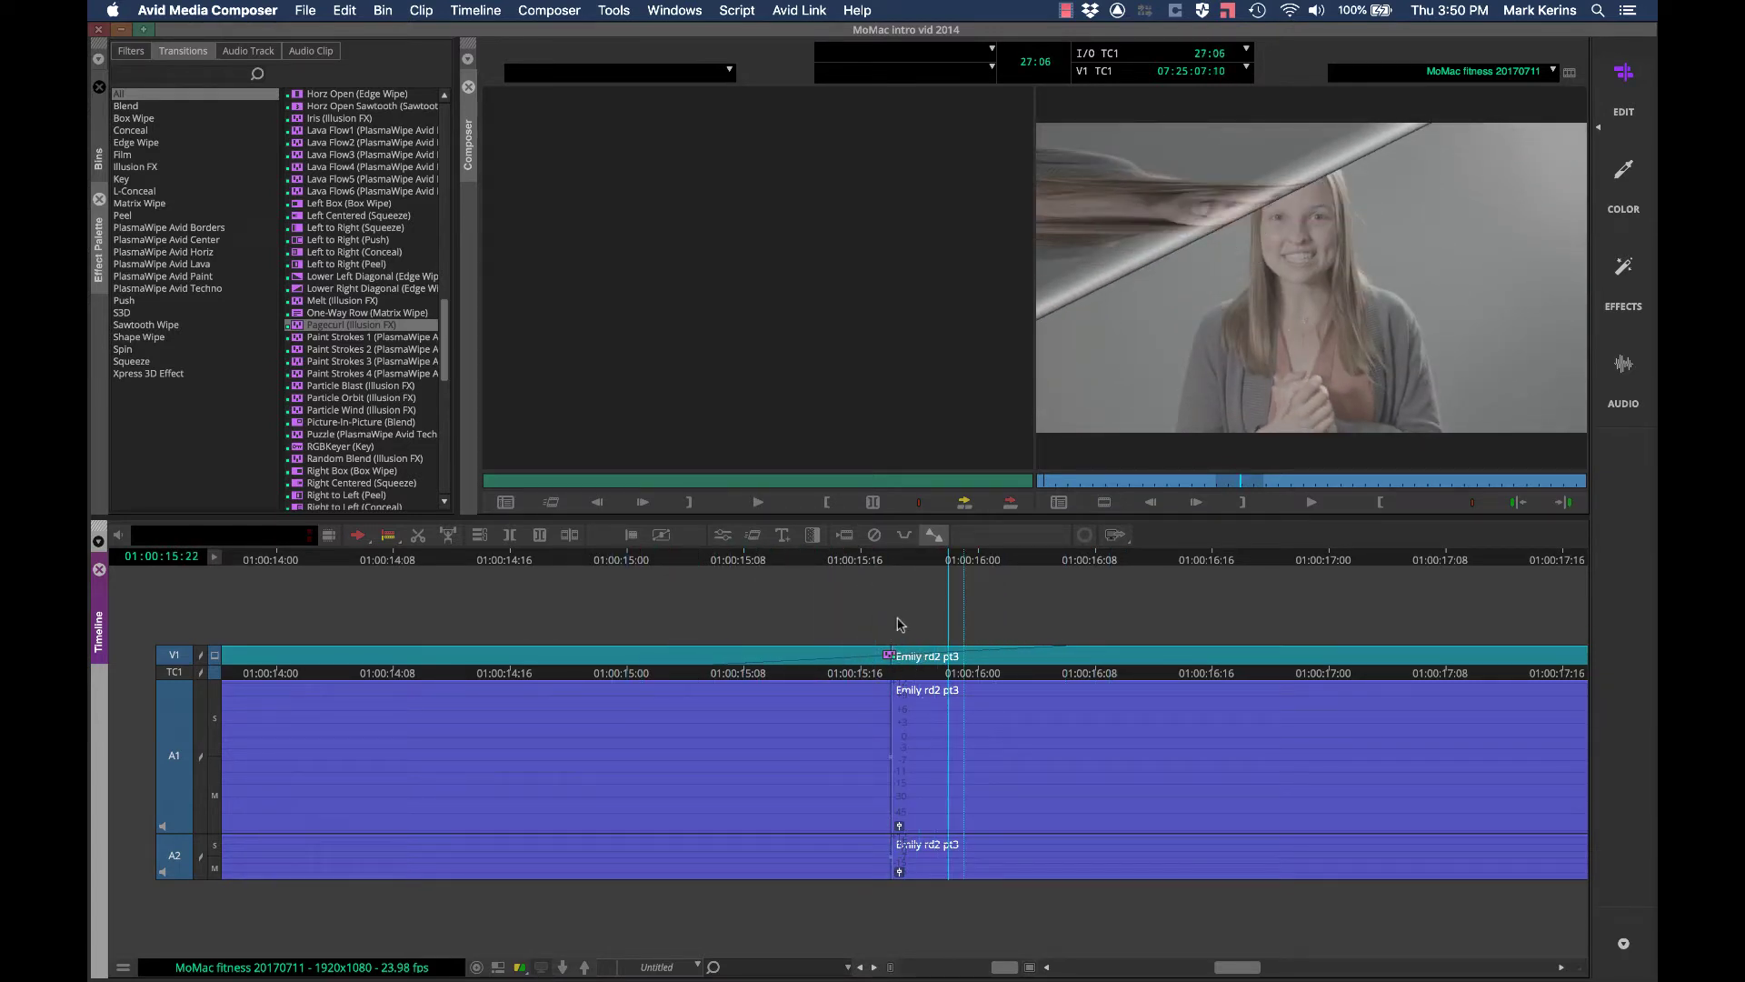
pyautogui.click(898, 576)
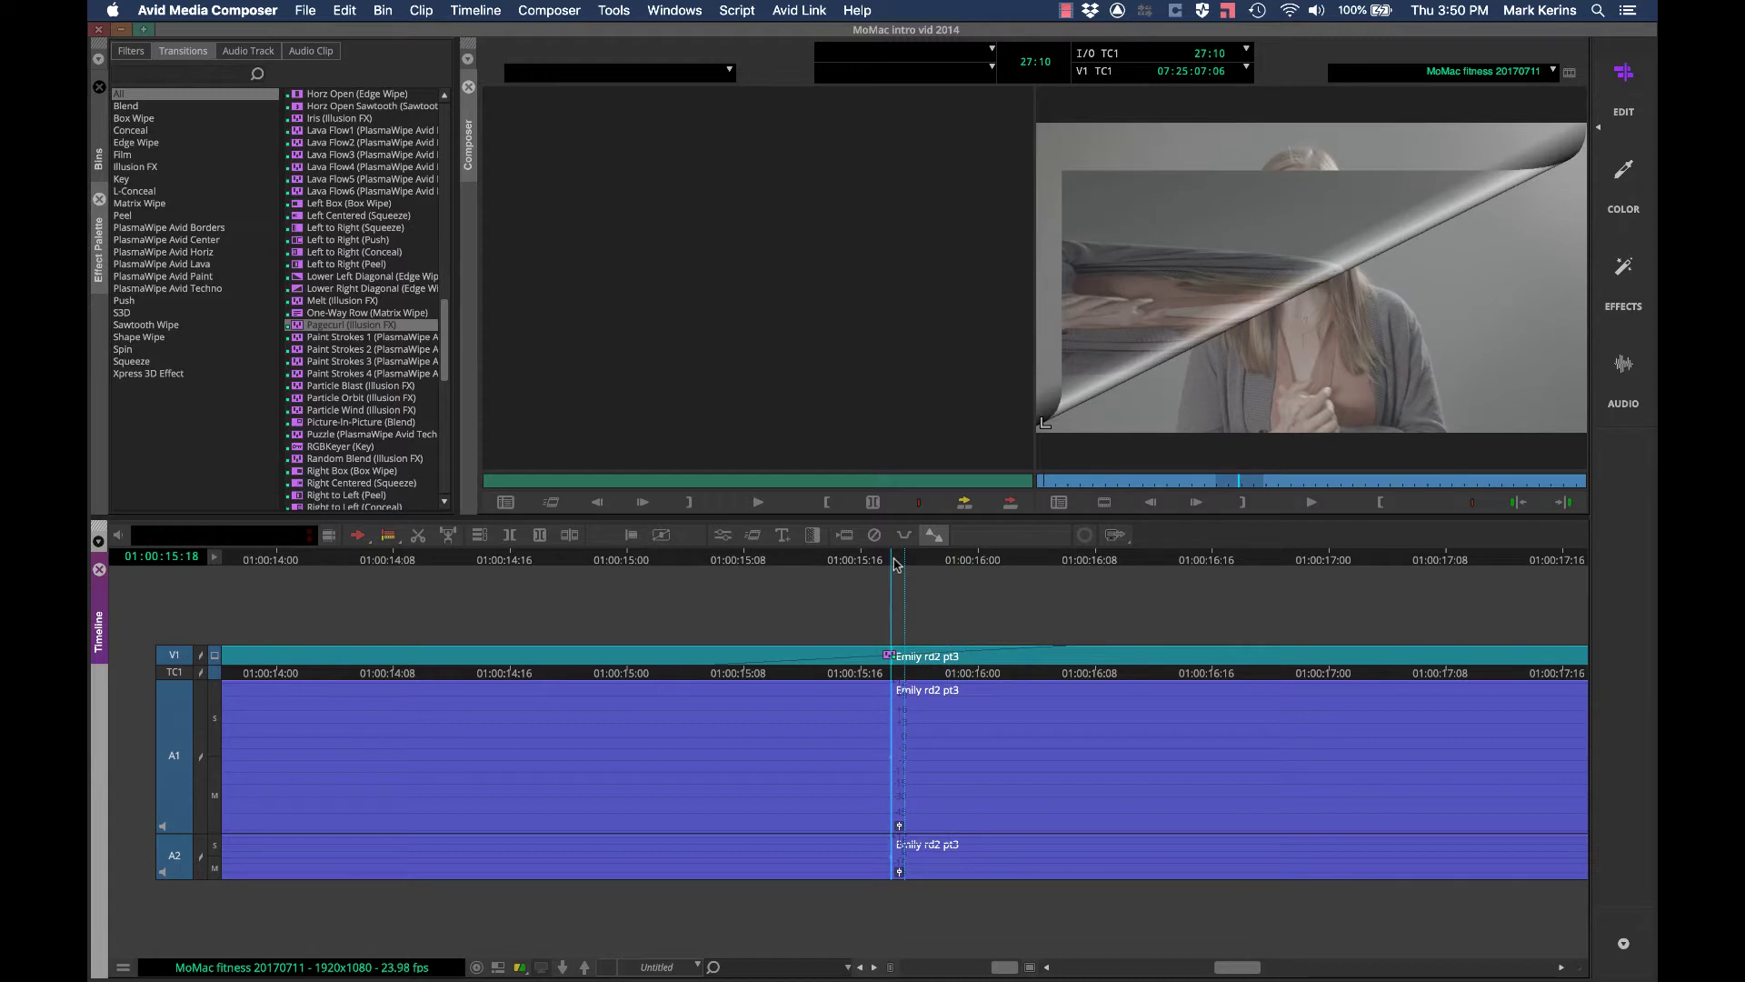
# Step: Open the Pagecurl transition in the Effect Editor, try its Reverse, Swap and Turn Left options, and close the editor with only Turn Left enabled
pyautogui.click(888, 647)
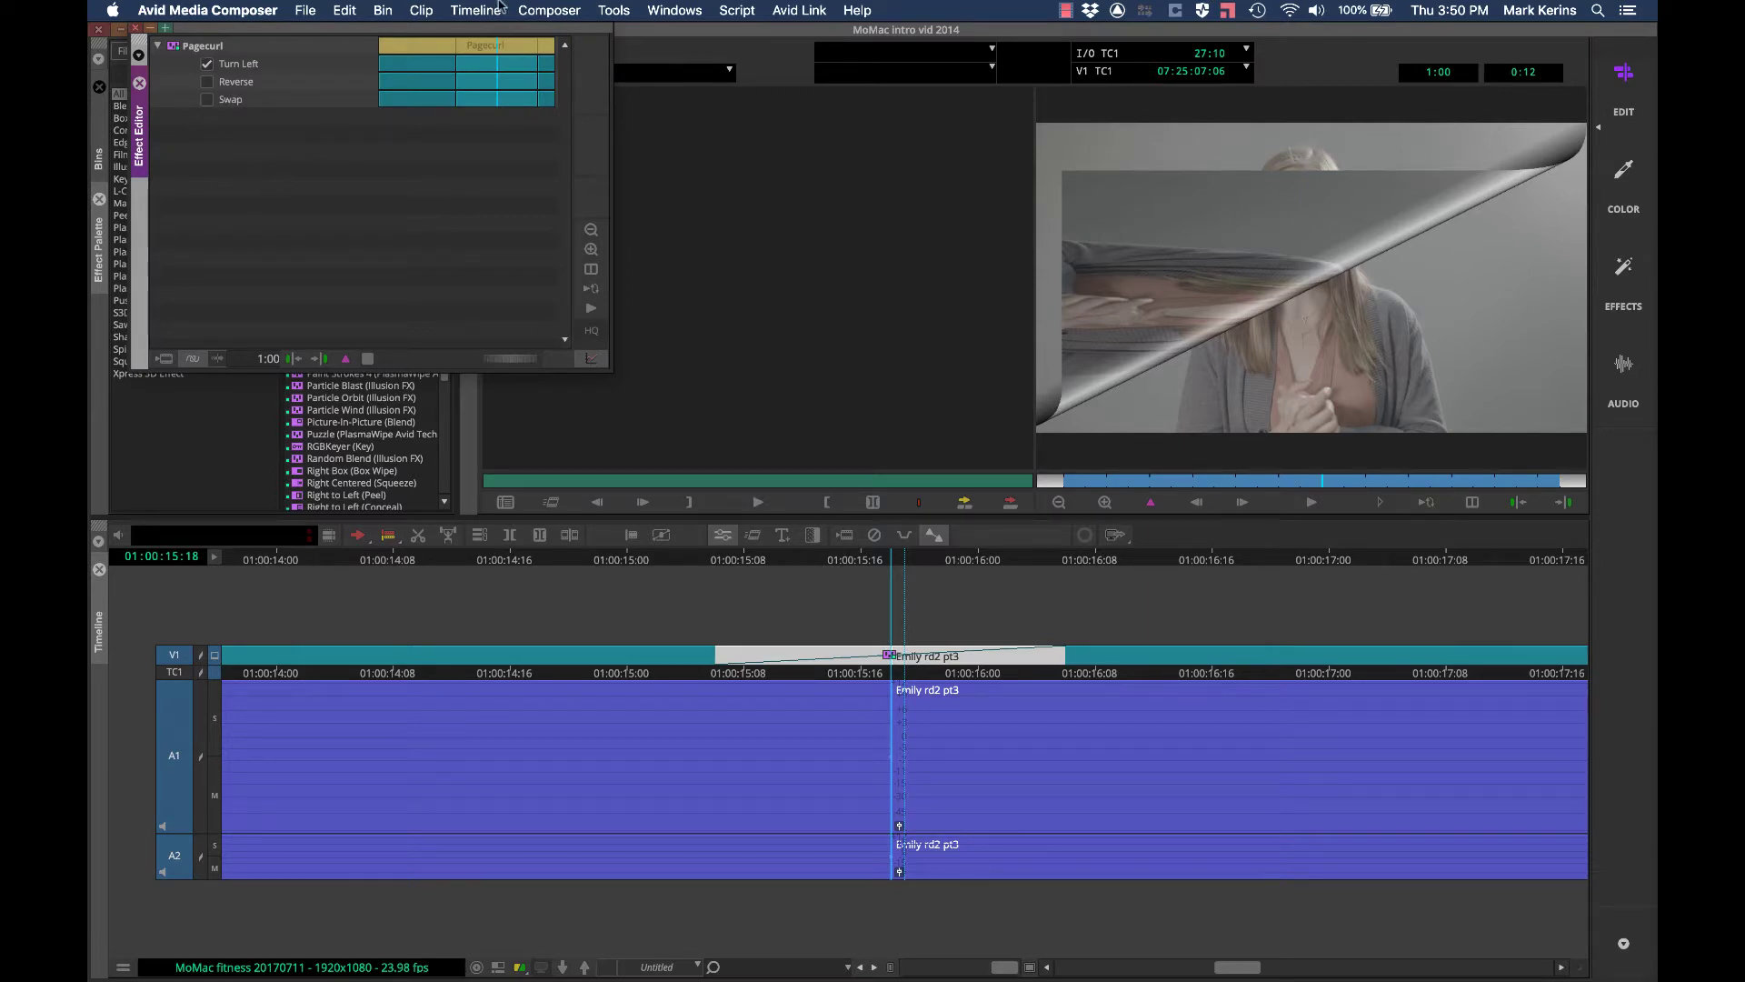
pyautogui.click(614, 10)
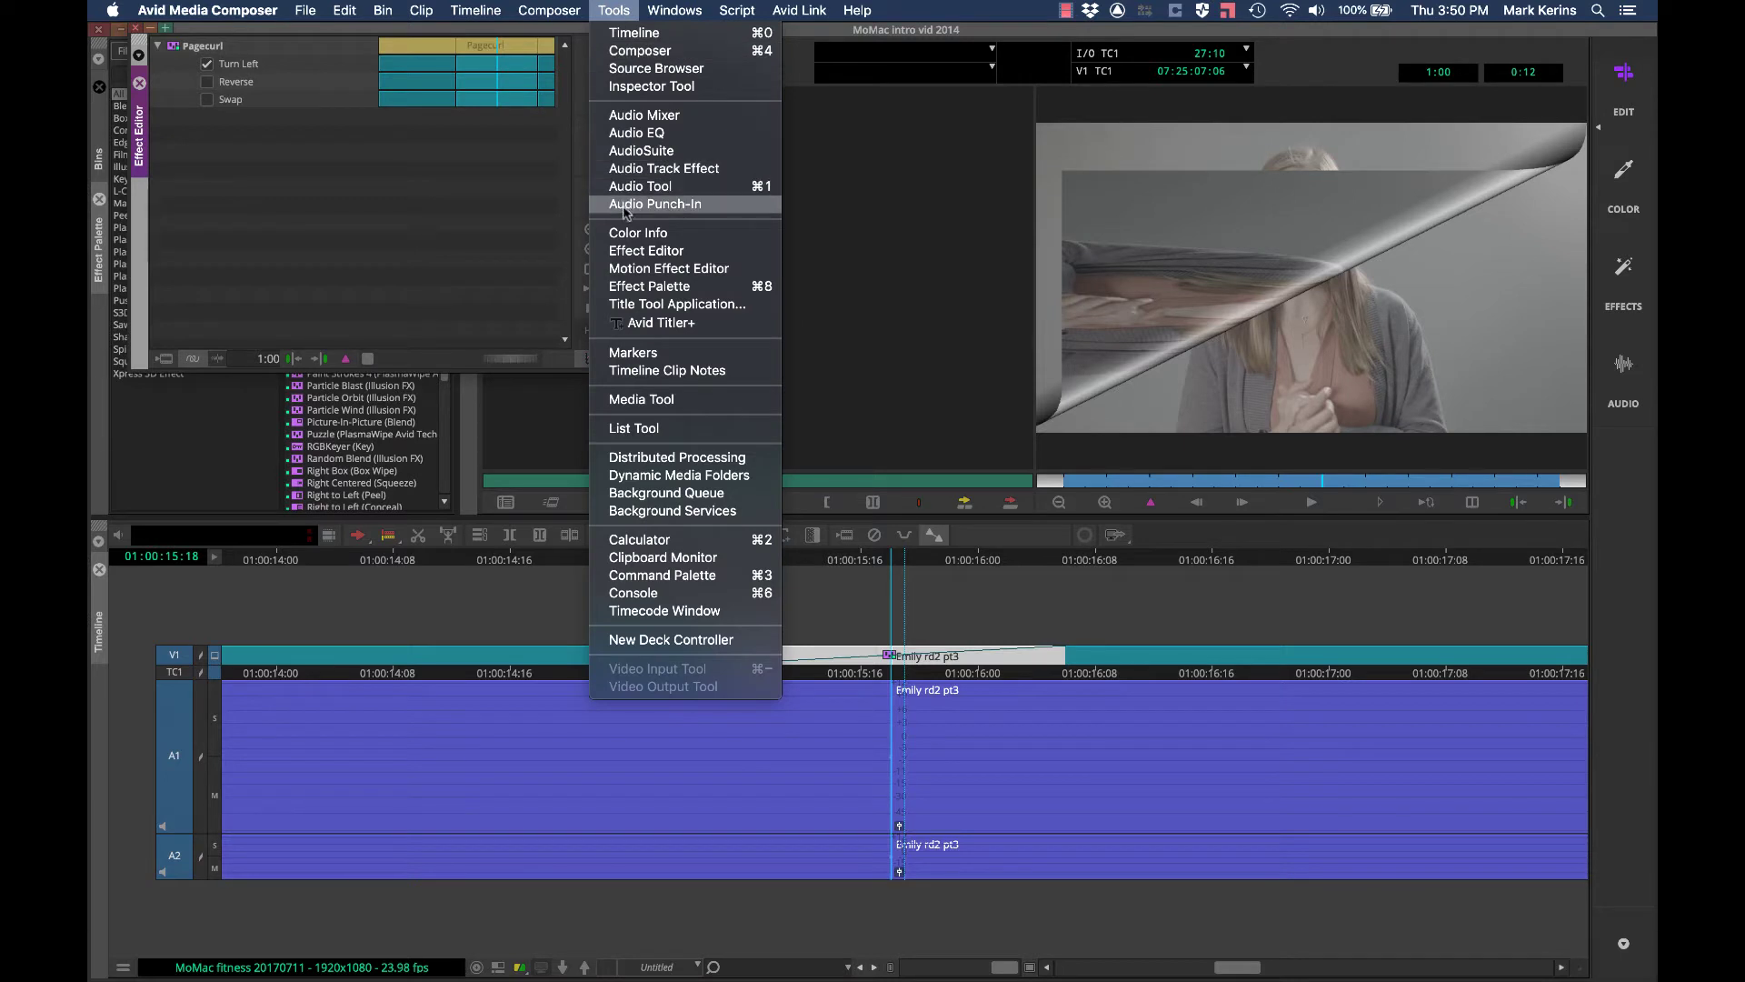
pyautogui.click(634, 260)
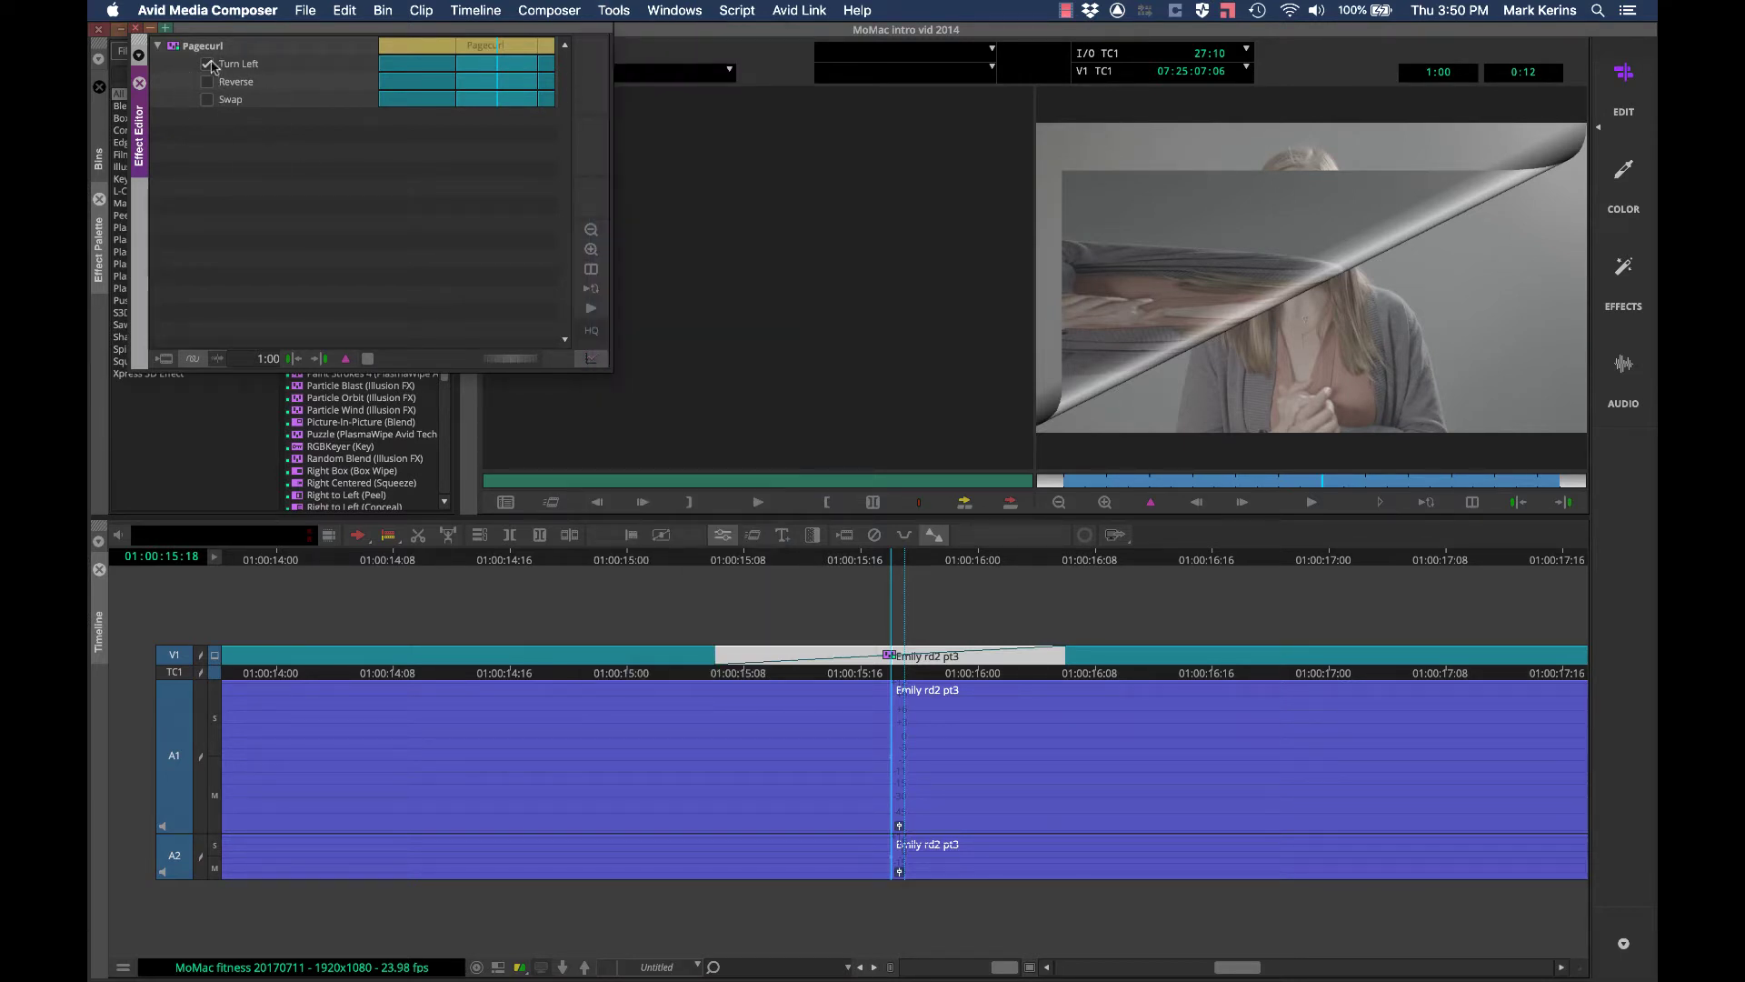
pyautogui.click(207, 82)
pyautogui.click(207, 100)
pyautogui.click(207, 82)
pyautogui.click(208, 64)
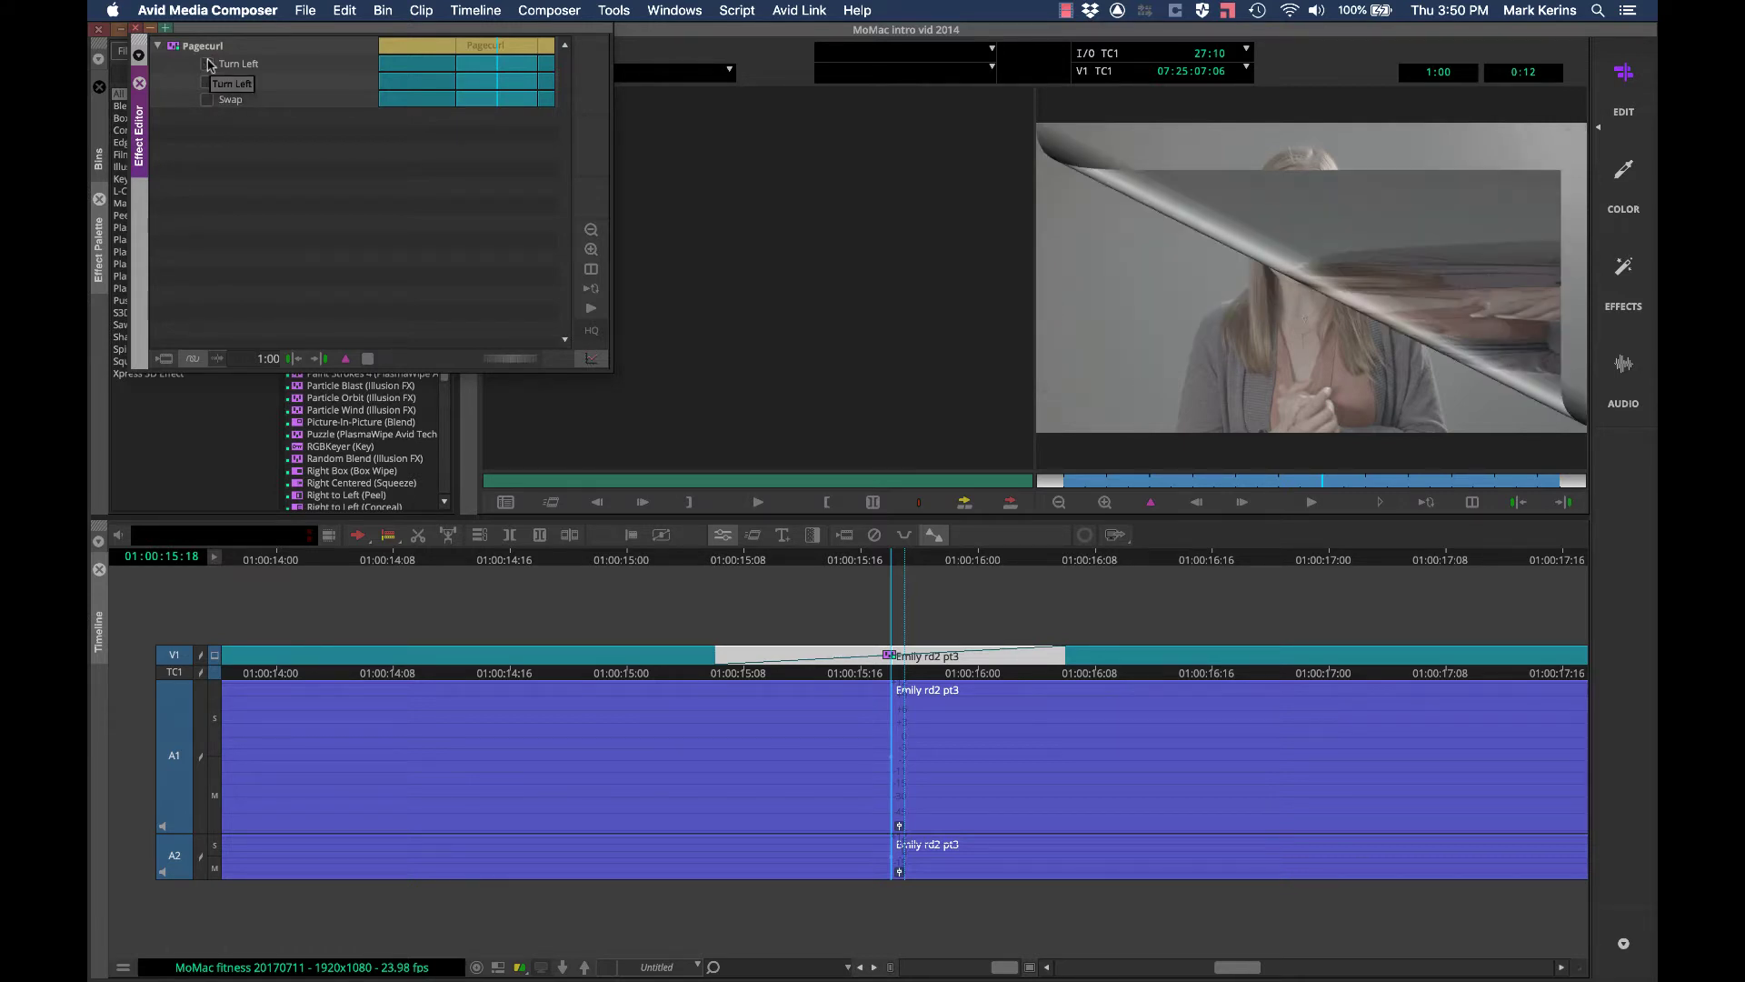
pyautogui.click(207, 64)
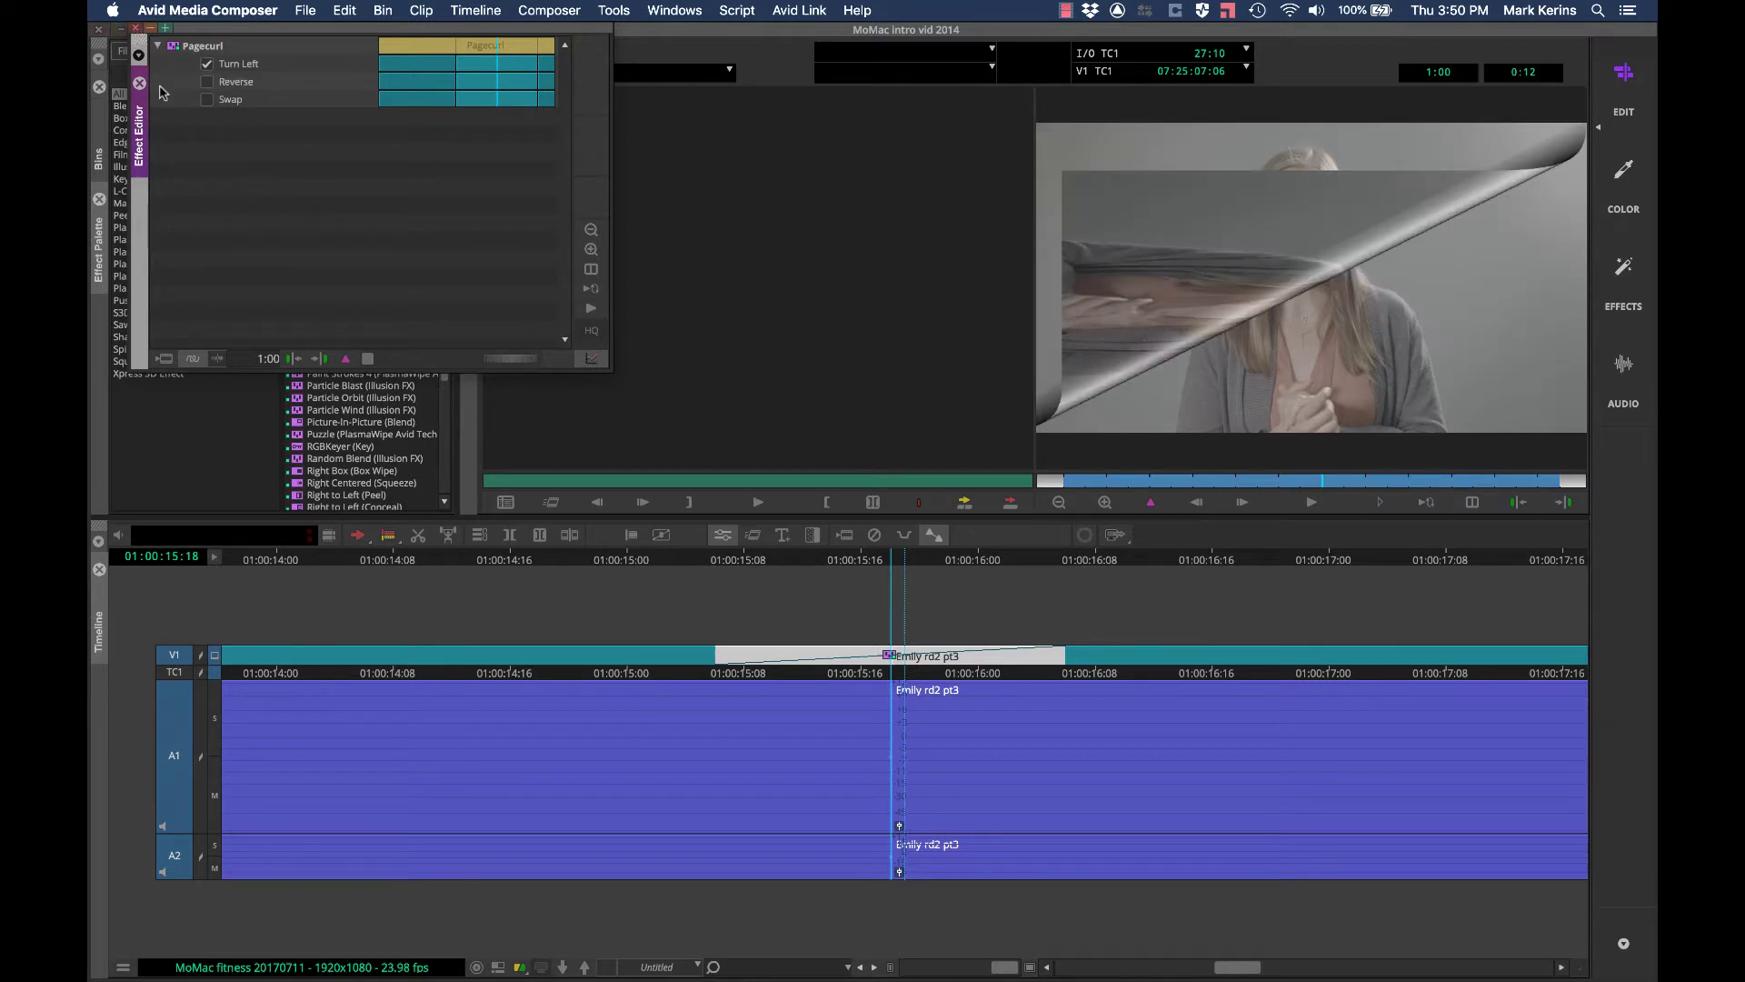
pyautogui.click(133, 27)
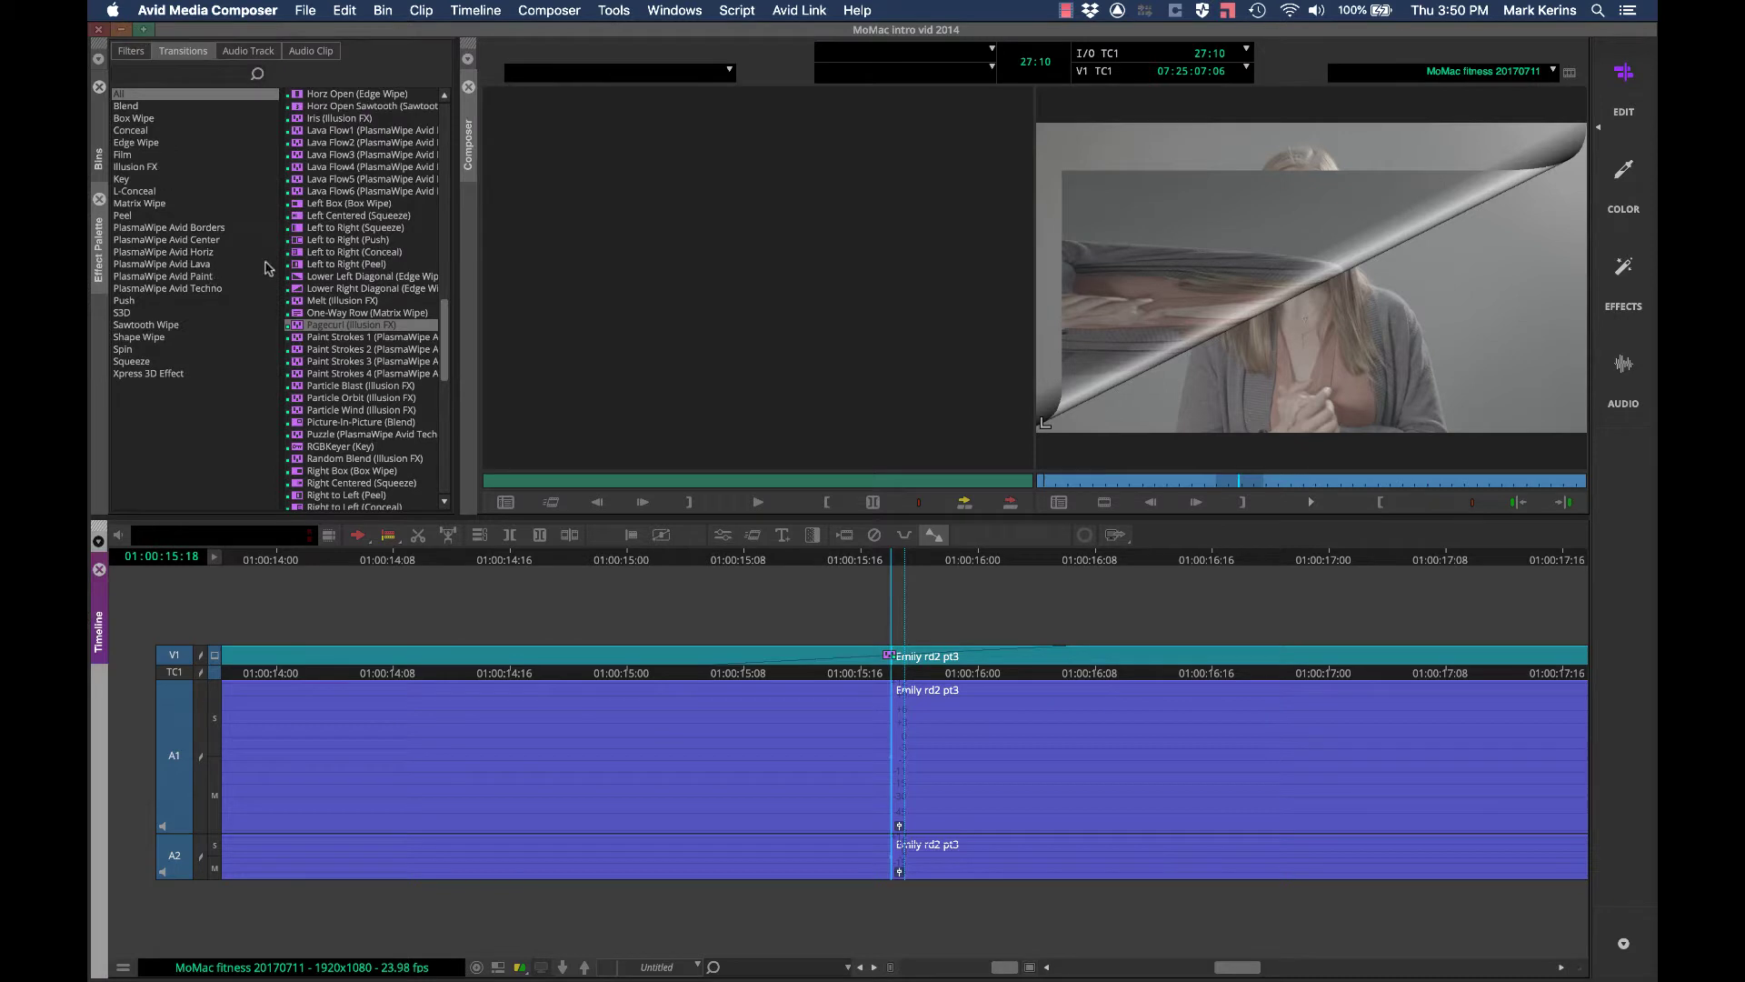
# Step: Show the Image category of the filter effects and select the Resize effect
pyautogui.click(131, 51)
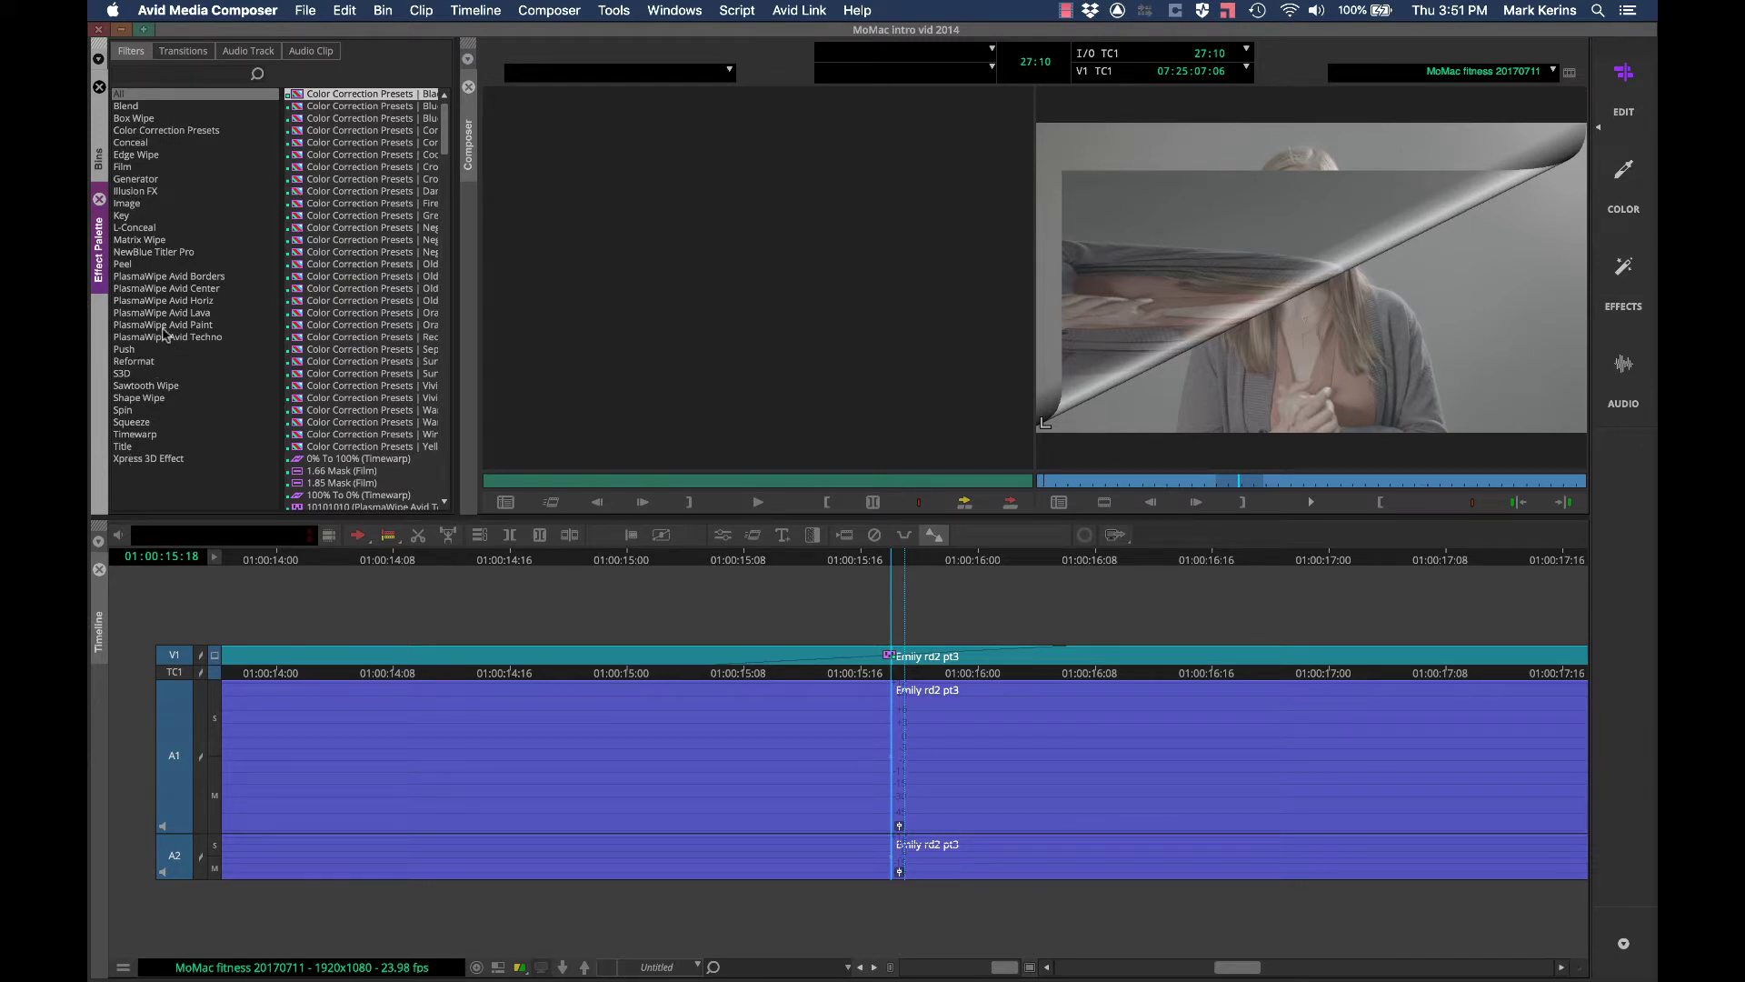
pyautogui.click(136, 204)
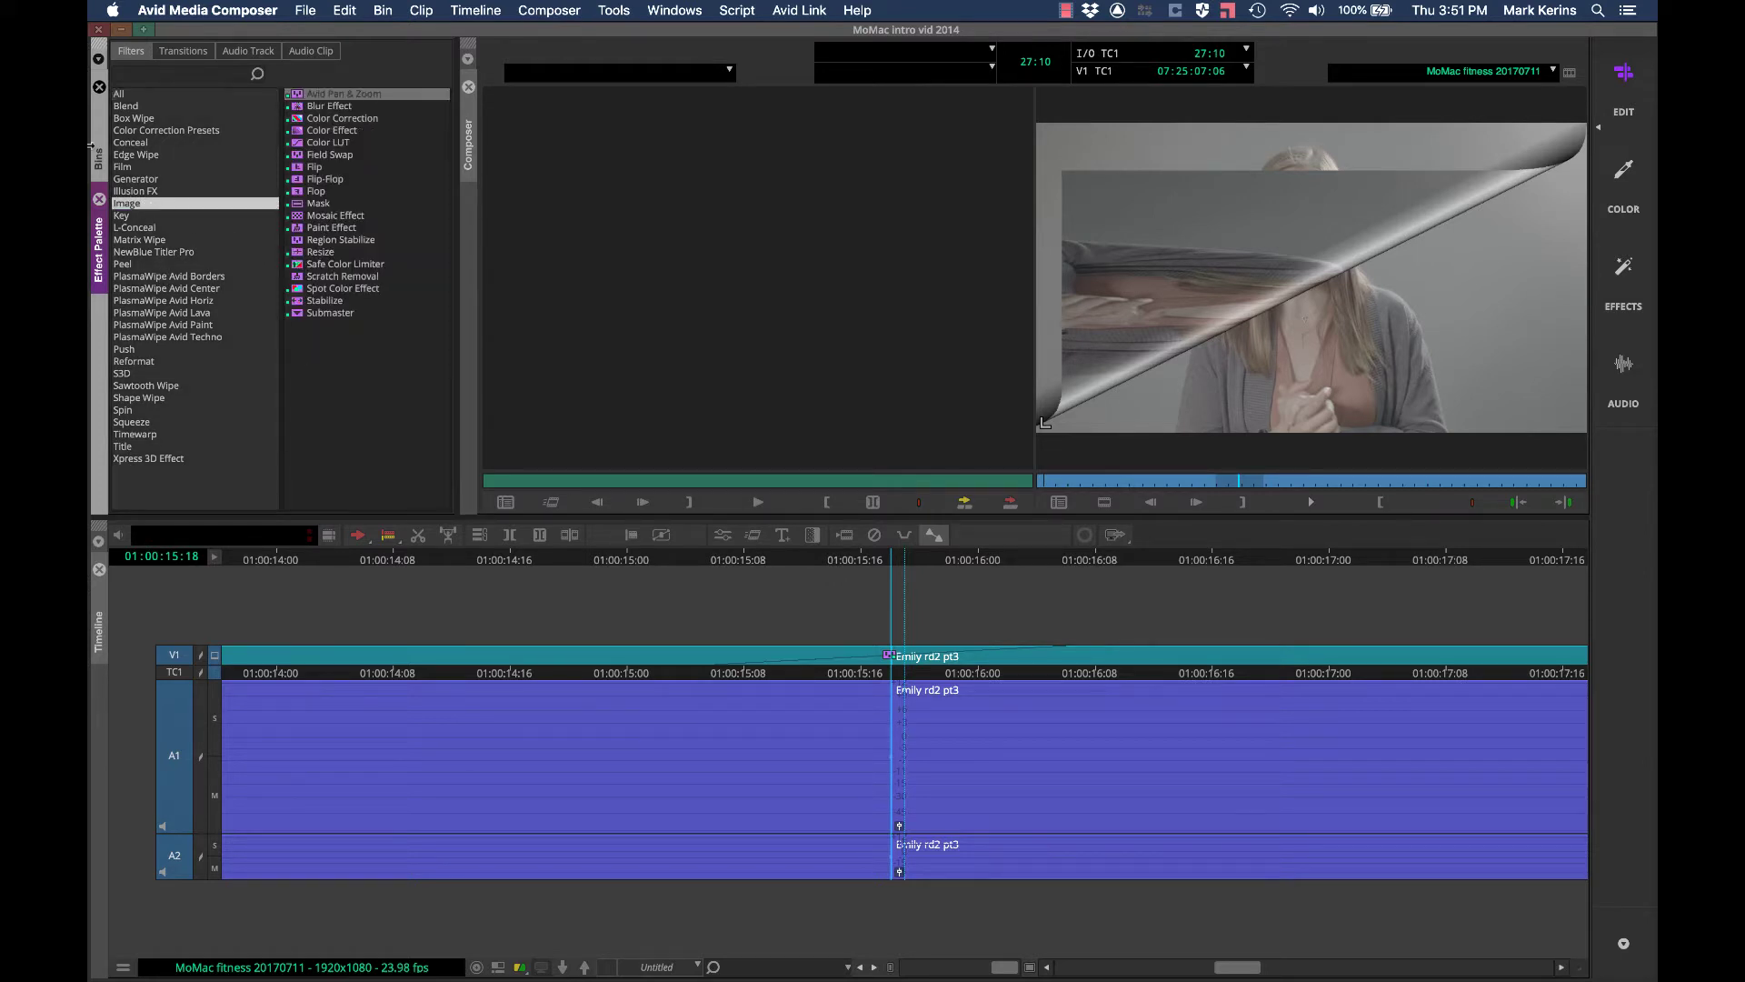
pyautogui.click(295, 255)
# Step: Search the filter effects for "resi" and for "color"
pyautogui.click(253, 75)
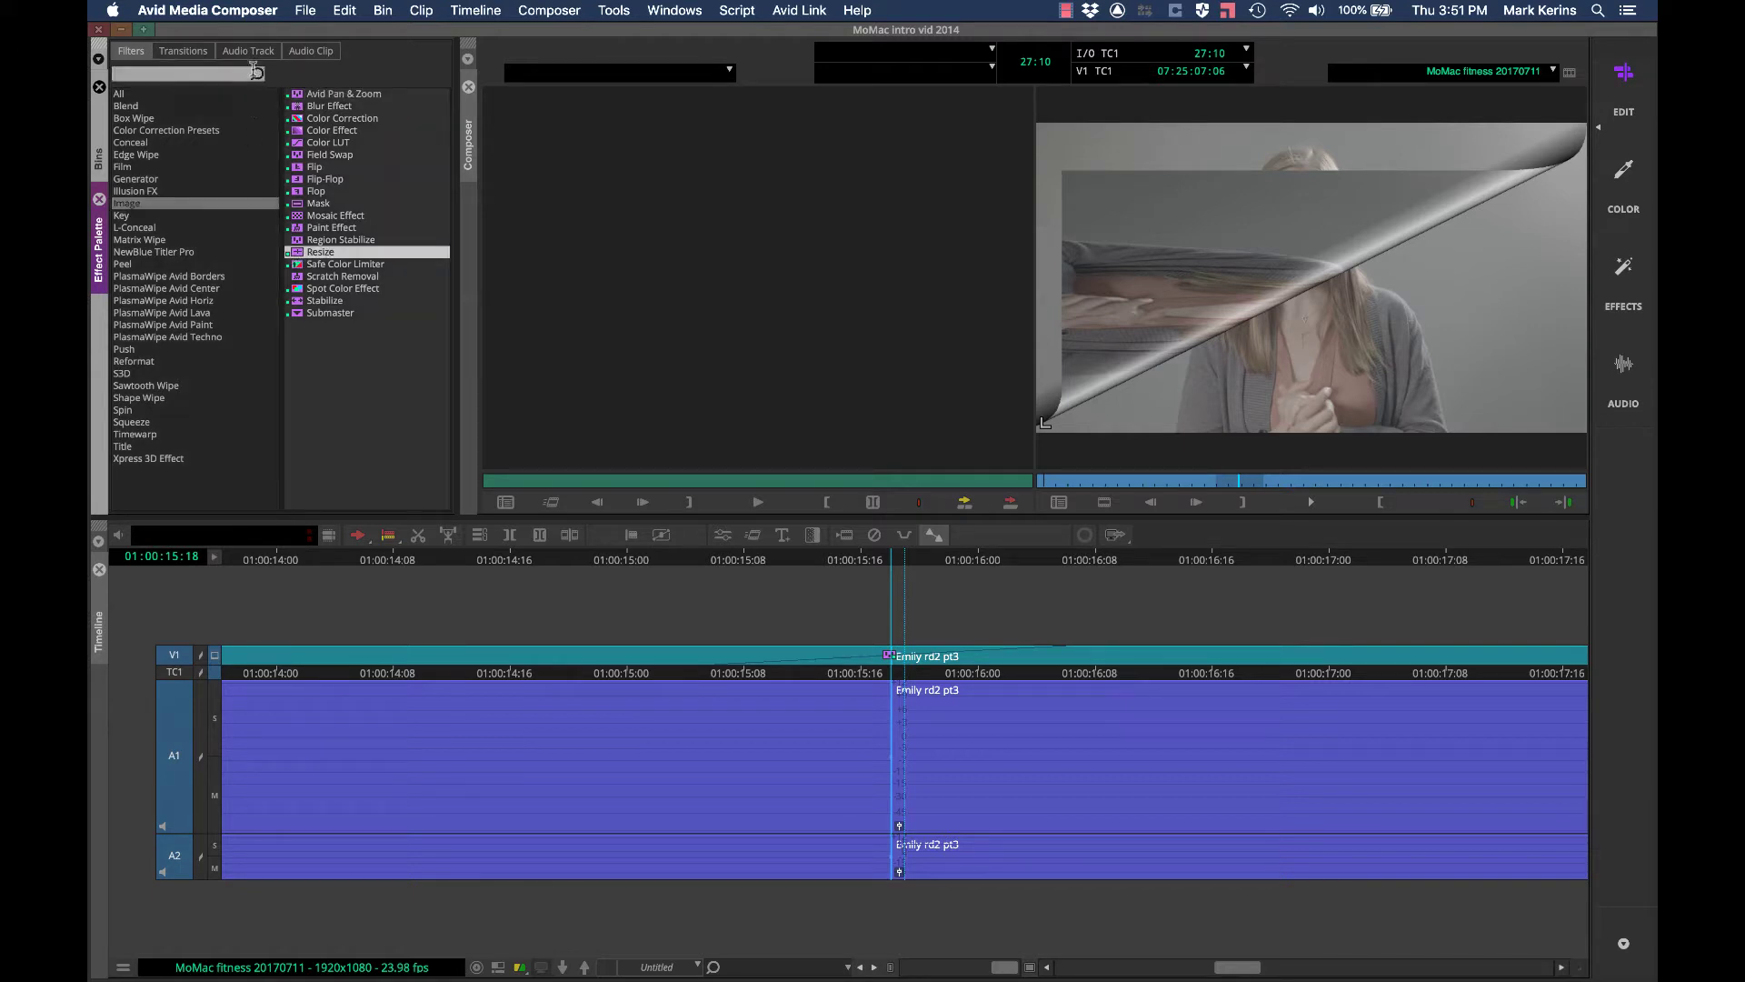
pyautogui.write('rei')
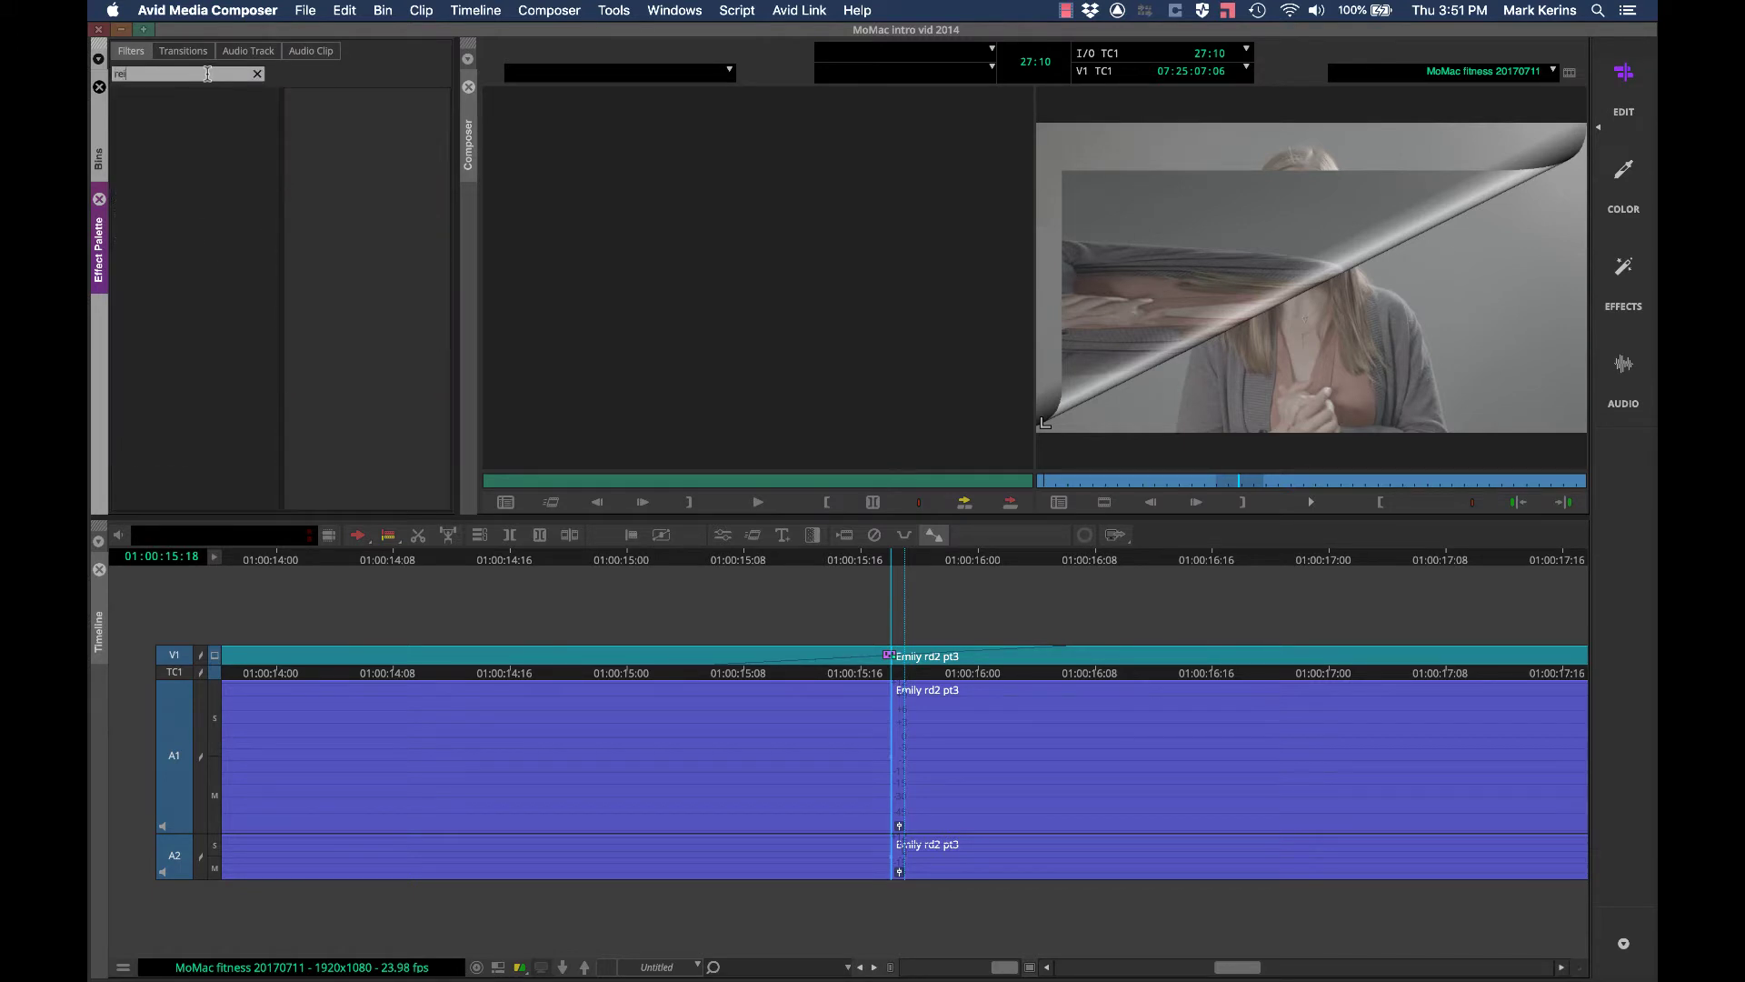
pyautogui.write('s')
pyautogui.press('BackSpace')
pyautogui.press('BackSpace')
pyautogui.write('si')
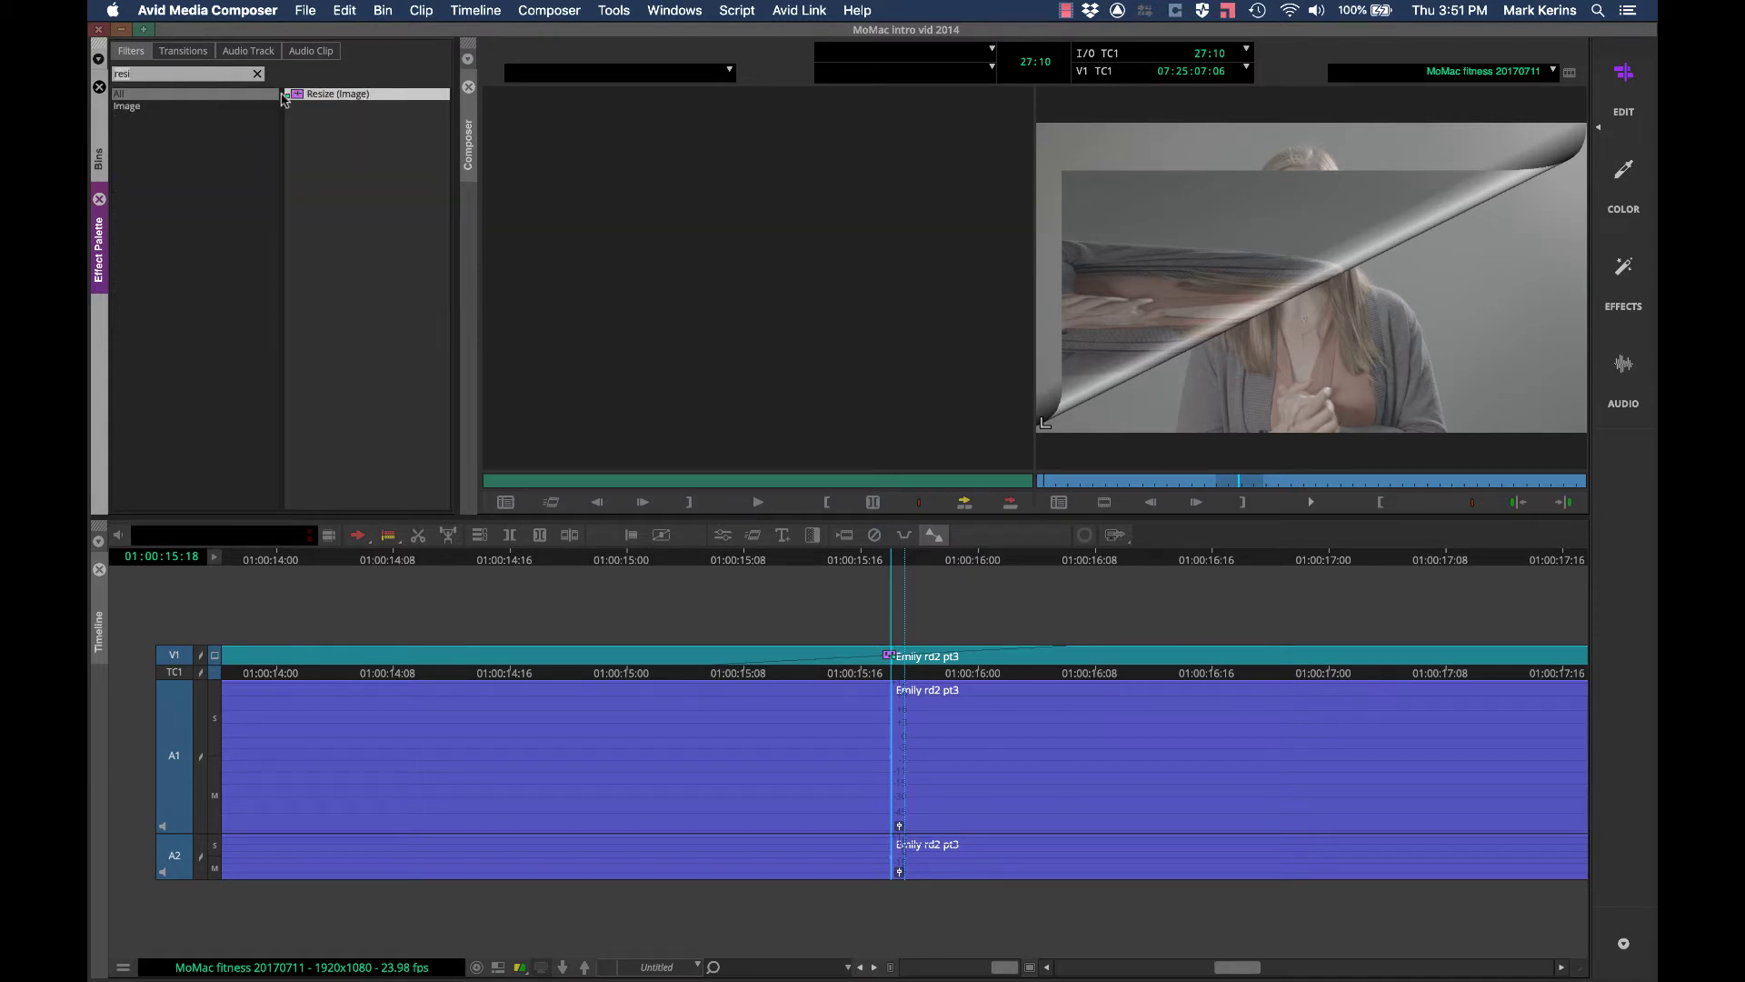
pyautogui.press('BackSpace')
pyautogui.press('BackSpace')
pyautogui.press('BackSpace')
pyautogui.press('BackSpace')
pyautogui.write('color')
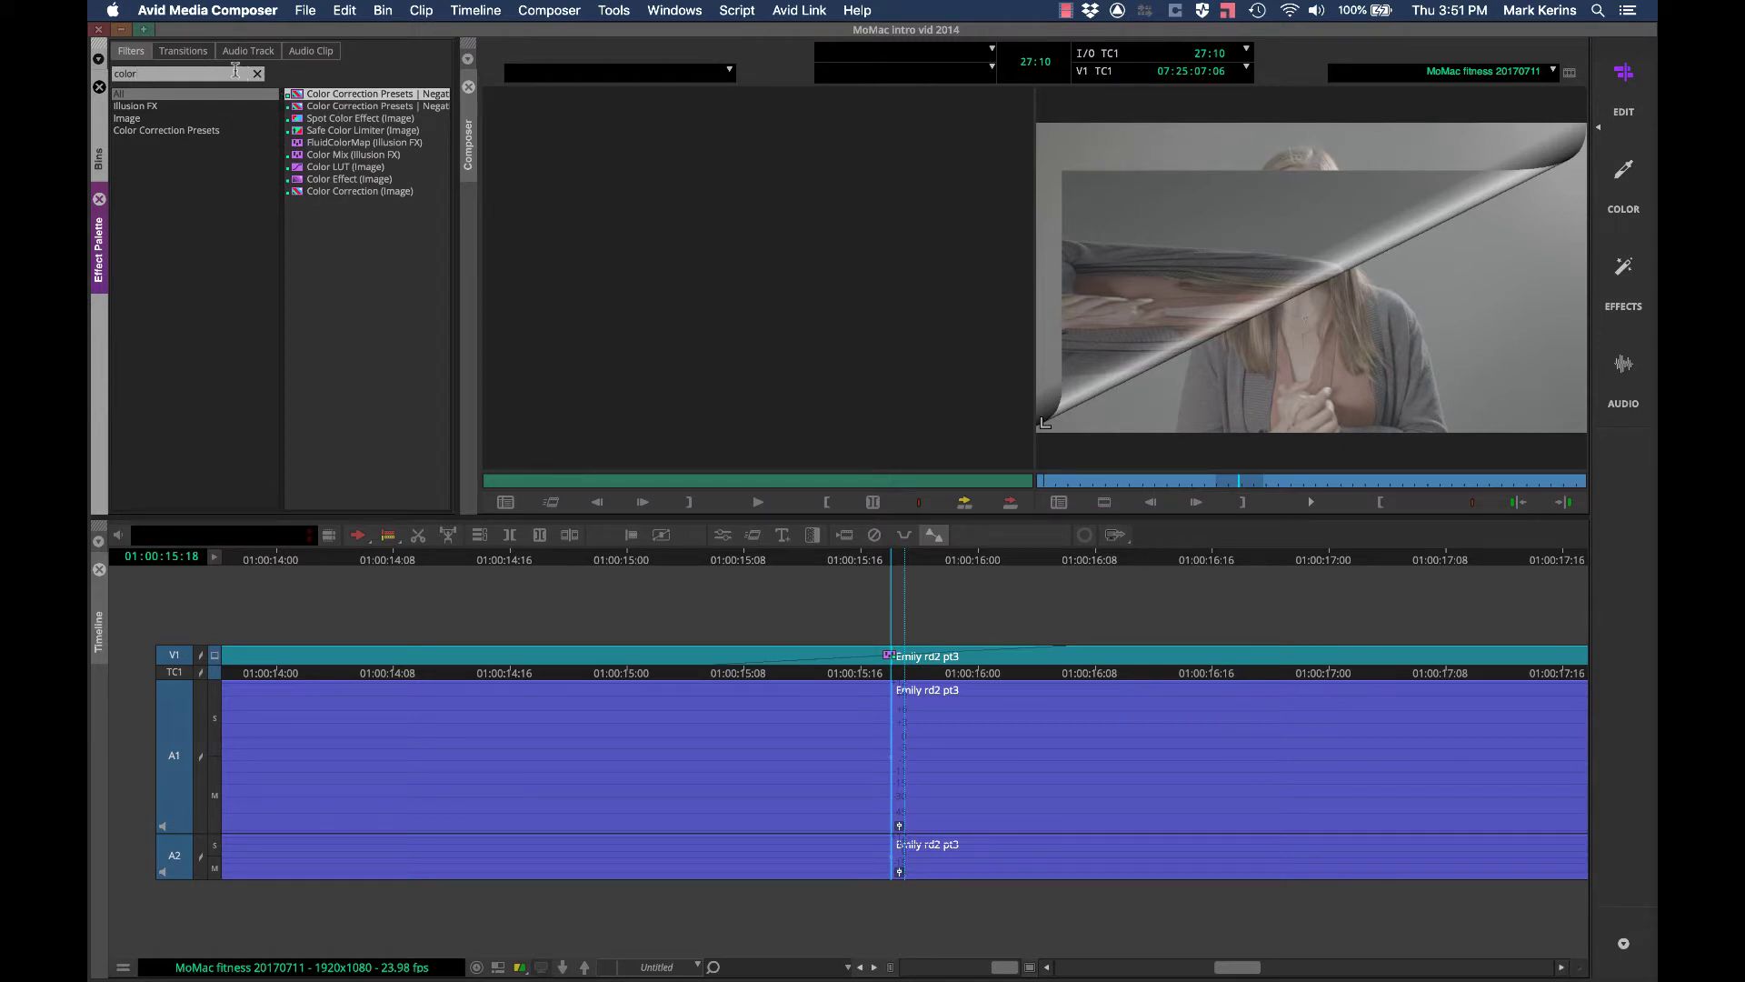
# Step: Search the filter effects for "resize" and apply the Resize effect to the first V1 clip segment
pyautogui.press('BackSpace')
pyautogui.press('BackSpace')
pyautogui.press('BackSpace')
pyautogui.press('BackSpace')
pyautogui.press('BackSpace')
pyautogui.write('resize')
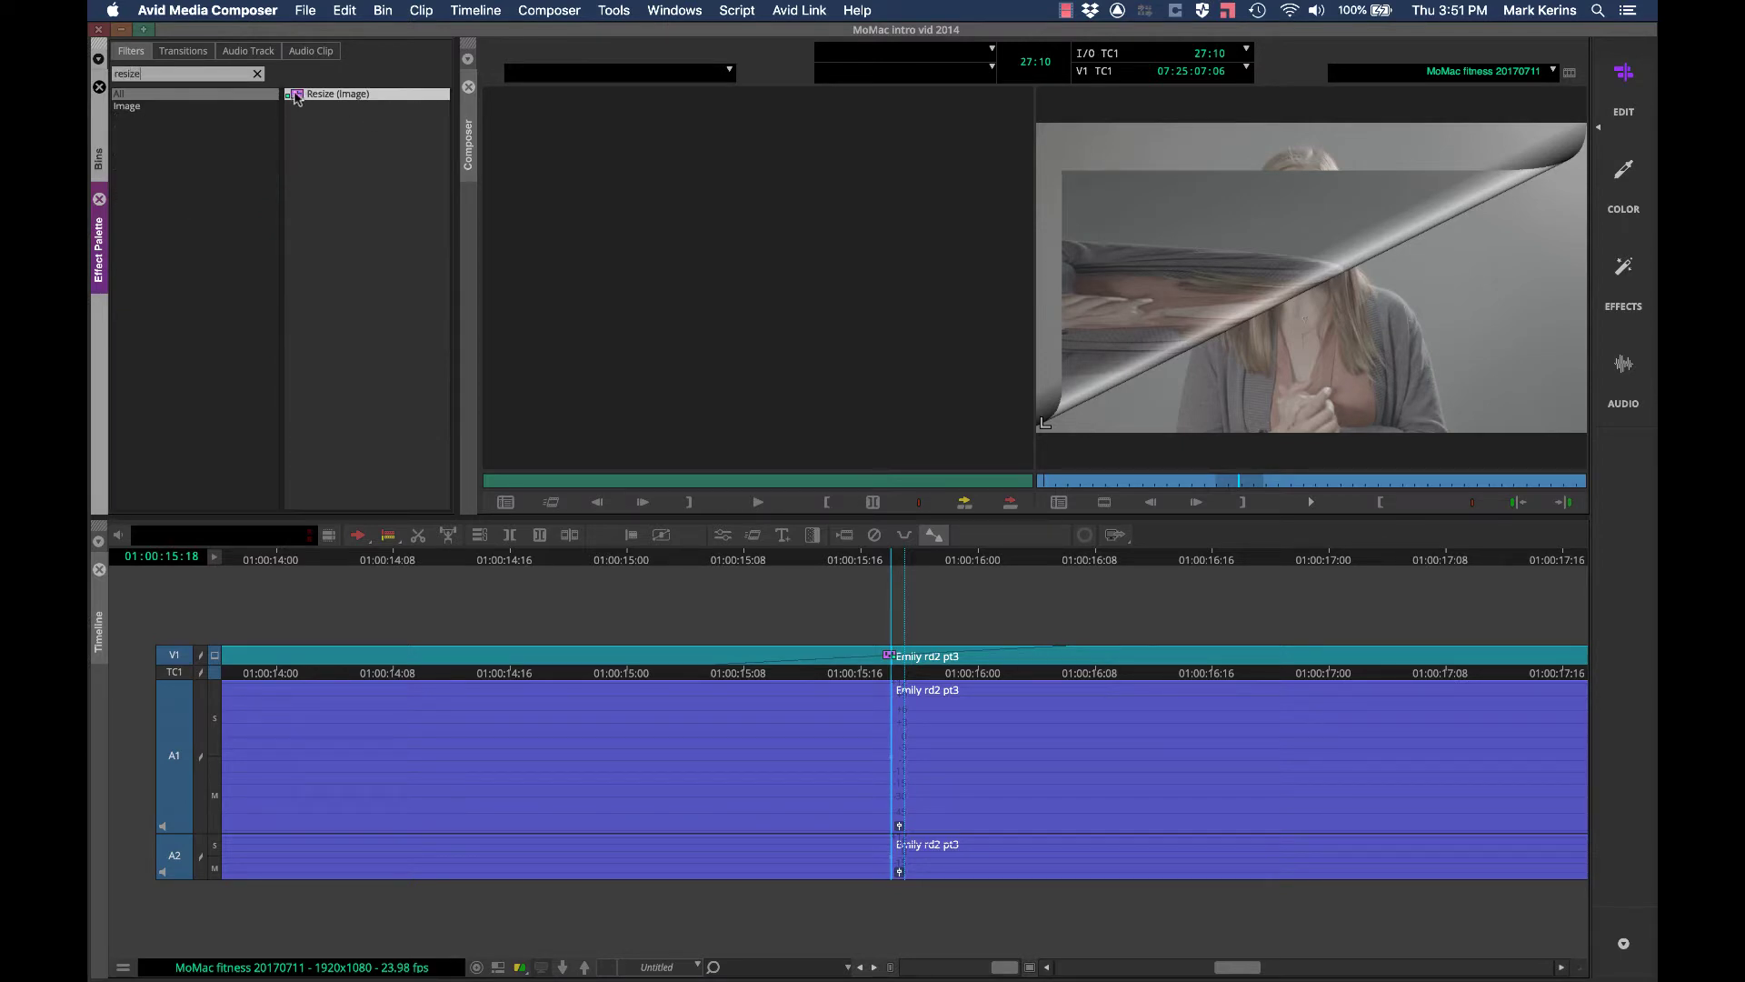
pyautogui.moveTo(297, 96); pyautogui.dragTo(547, 661)
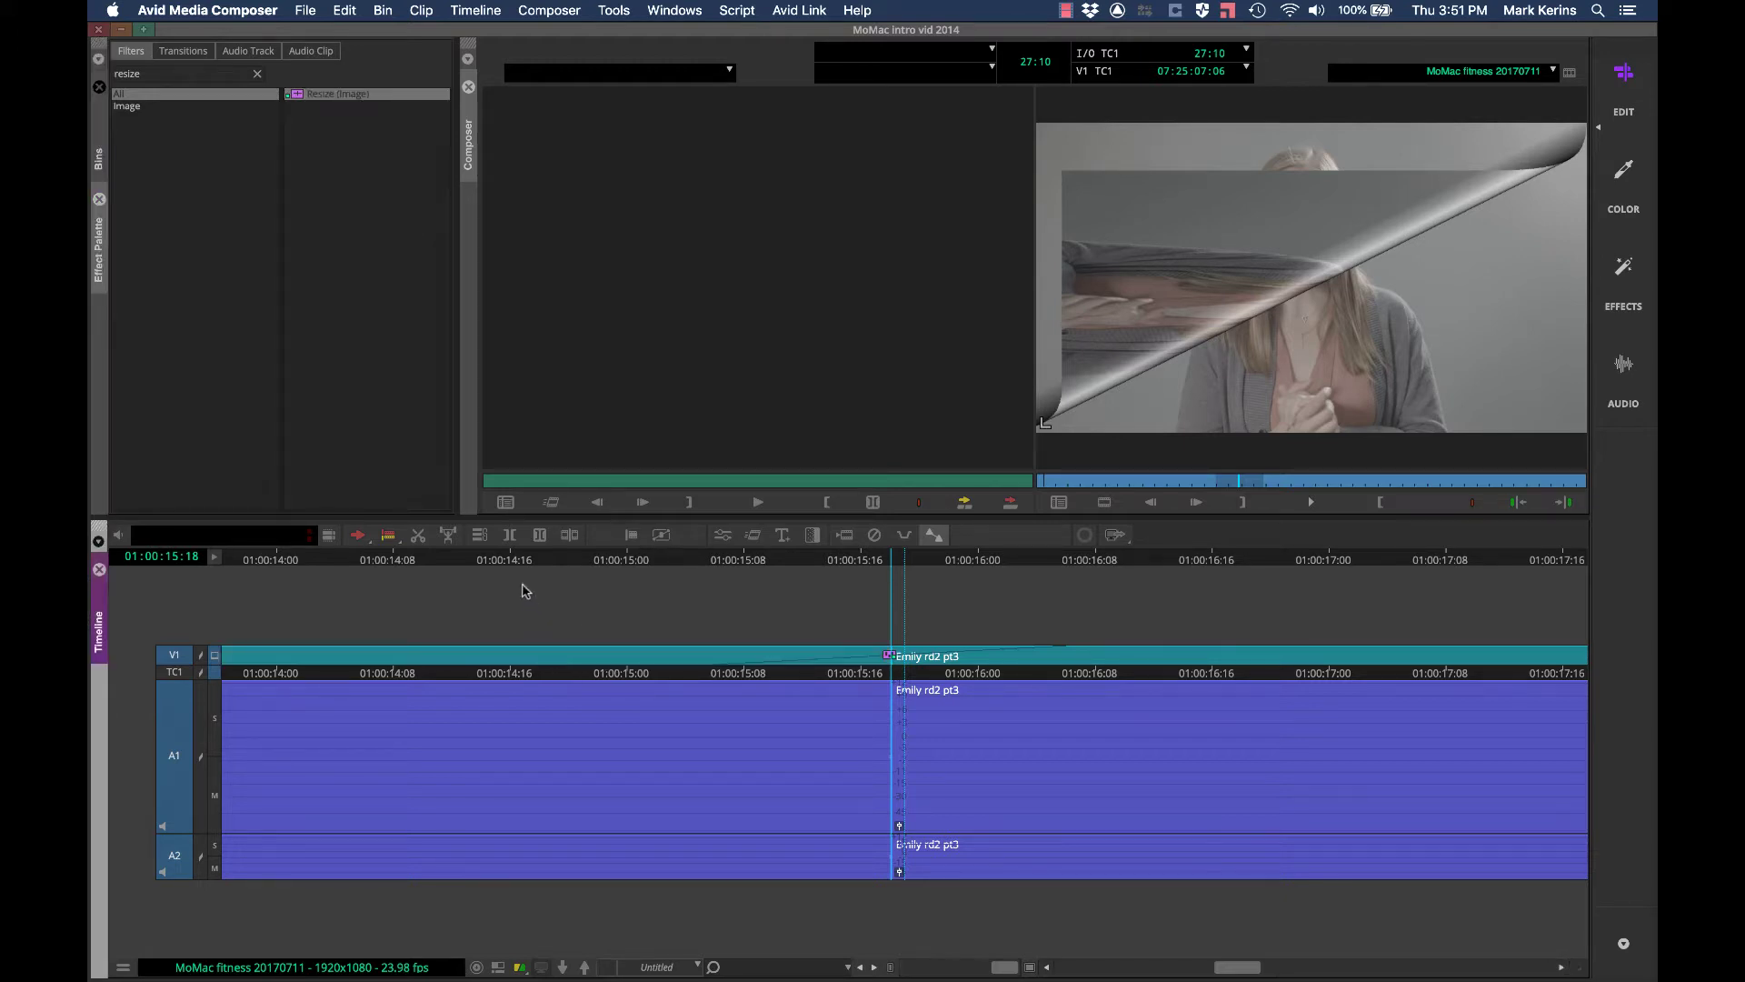
# Step: Show the whole sequence in the timeline and examine the Resize and Pagecurl effect icons on V1, parking the playhead at 01:00:08:21
pyautogui.press('super+bracketleft')
pyautogui.press('super+bracketleft')
pyautogui.press('super+bracketleft')
pyautogui.press('super+bracketright')
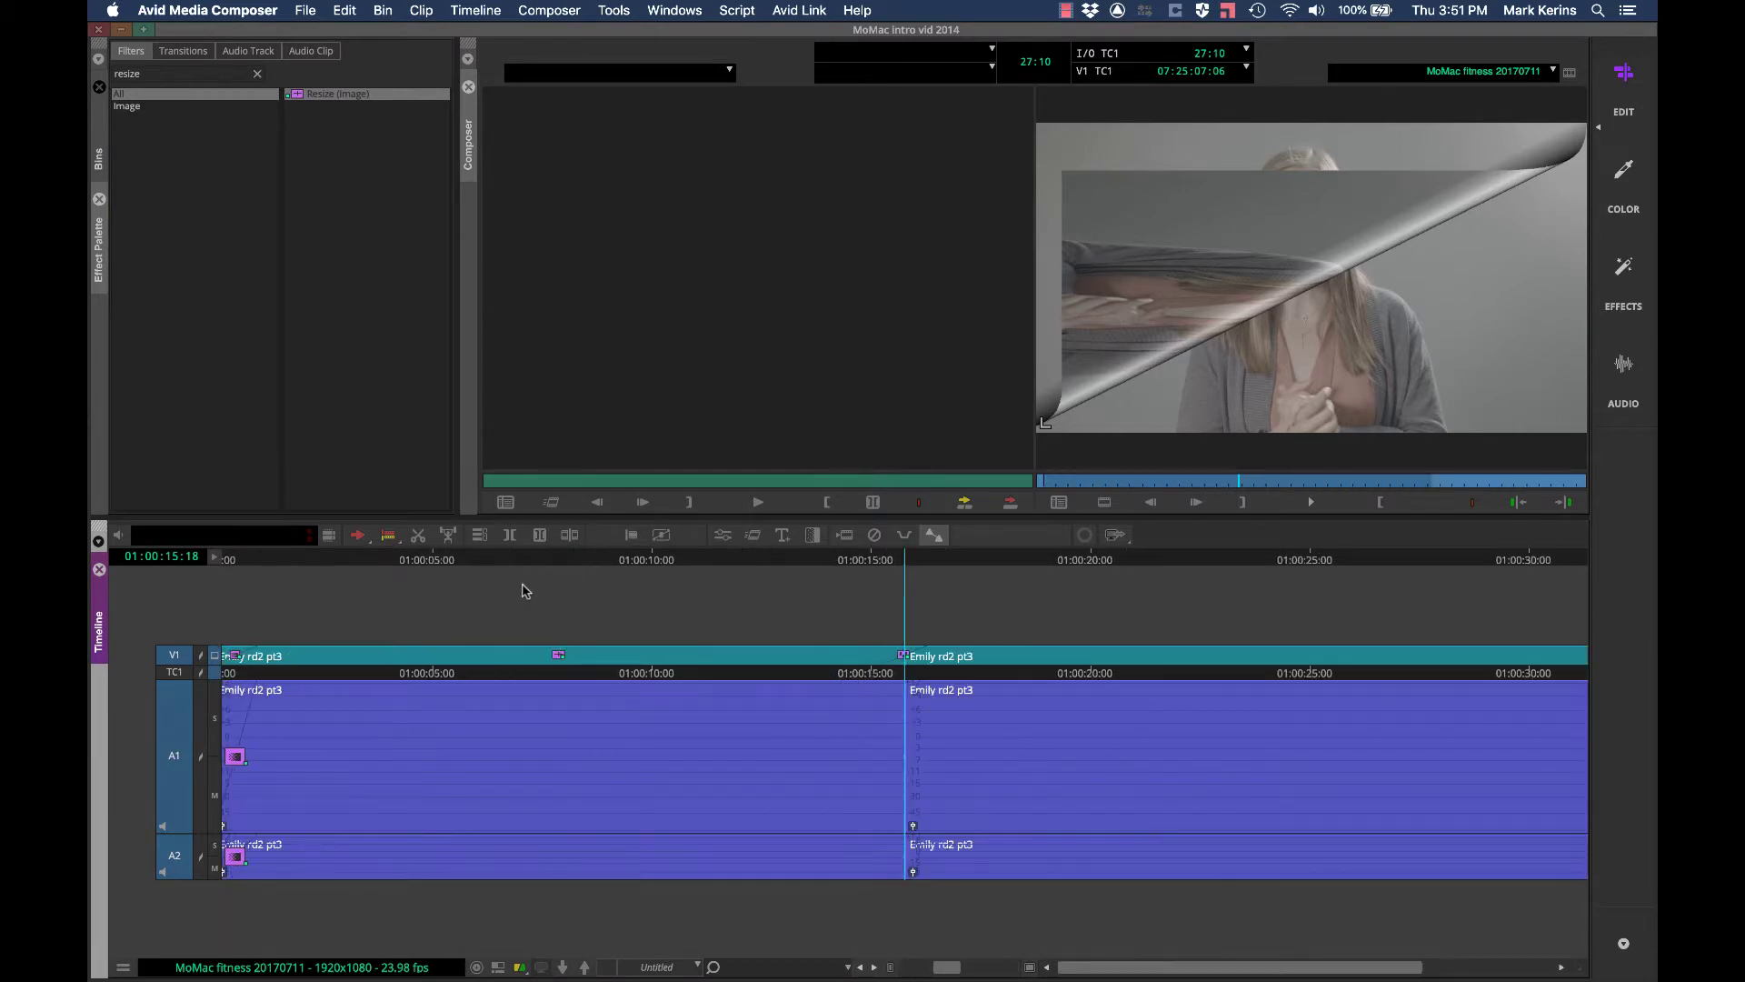
pyautogui.press('super+bracketleft')
pyautogui.click(437, 561)
pyautogui.click(398, 656)
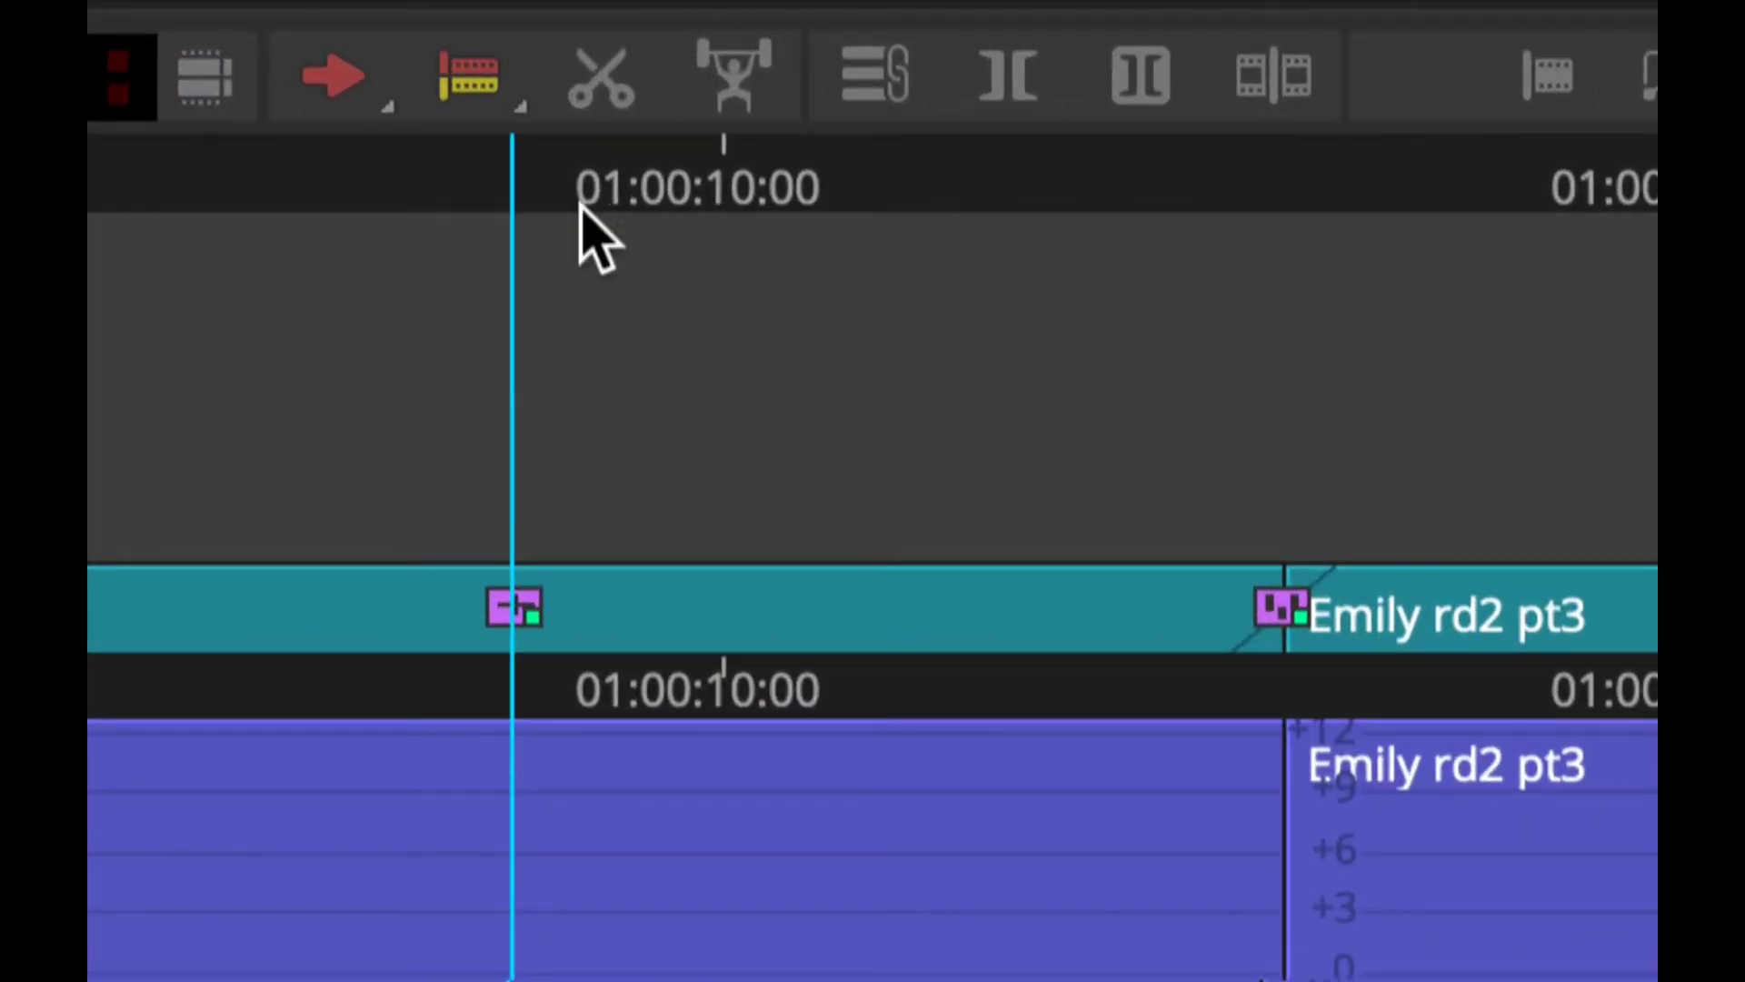
pyautogui.click(578, 205)
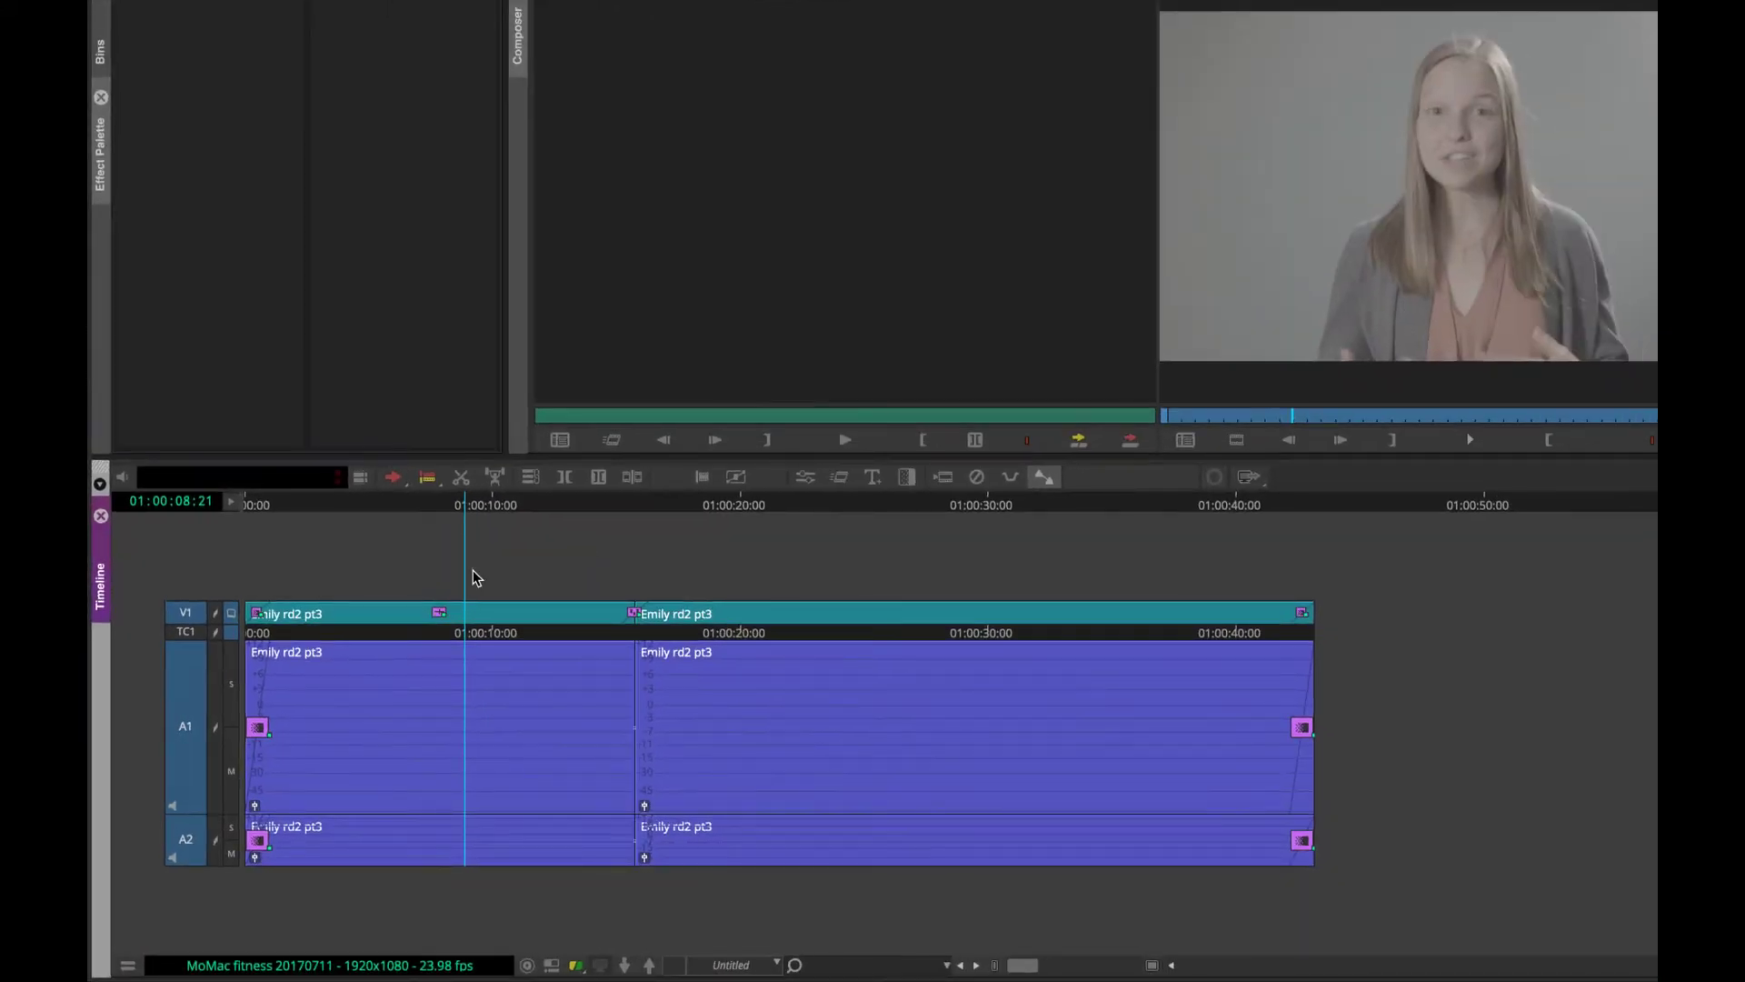
# Step: Play the sequence across the Pagecurl transition, starting from 01:00:15:02
pyautogui.click(618, 509)
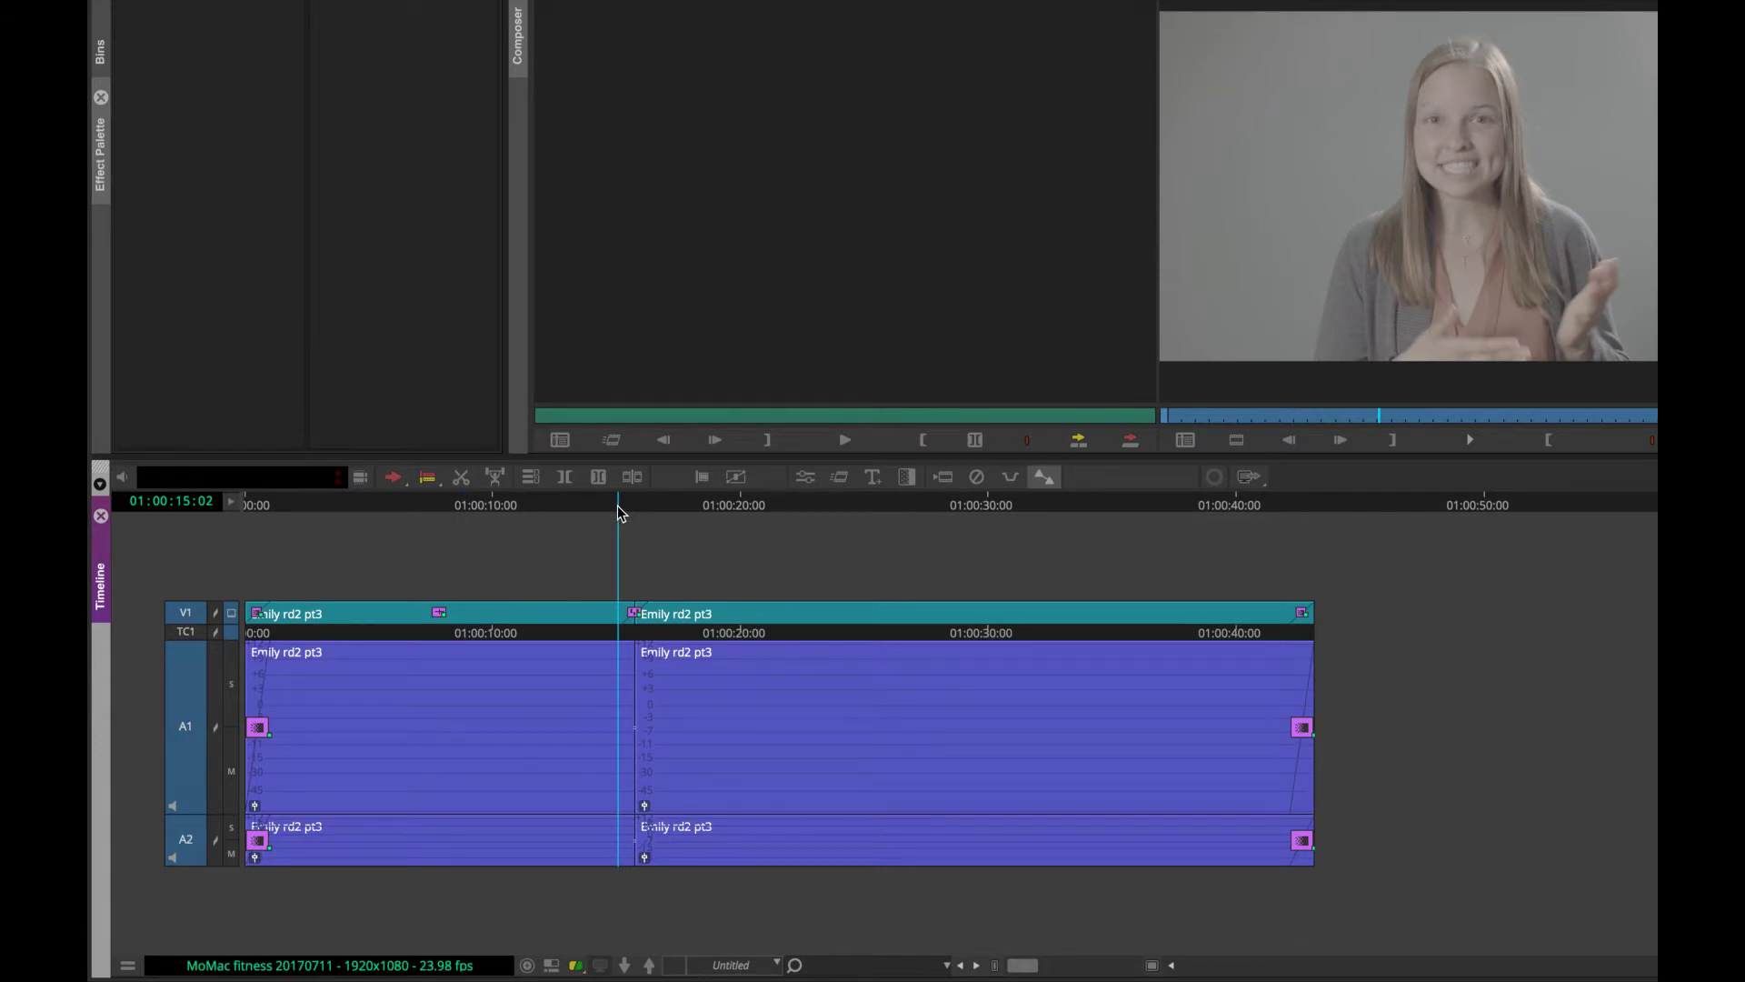
pyautogui.press('space')
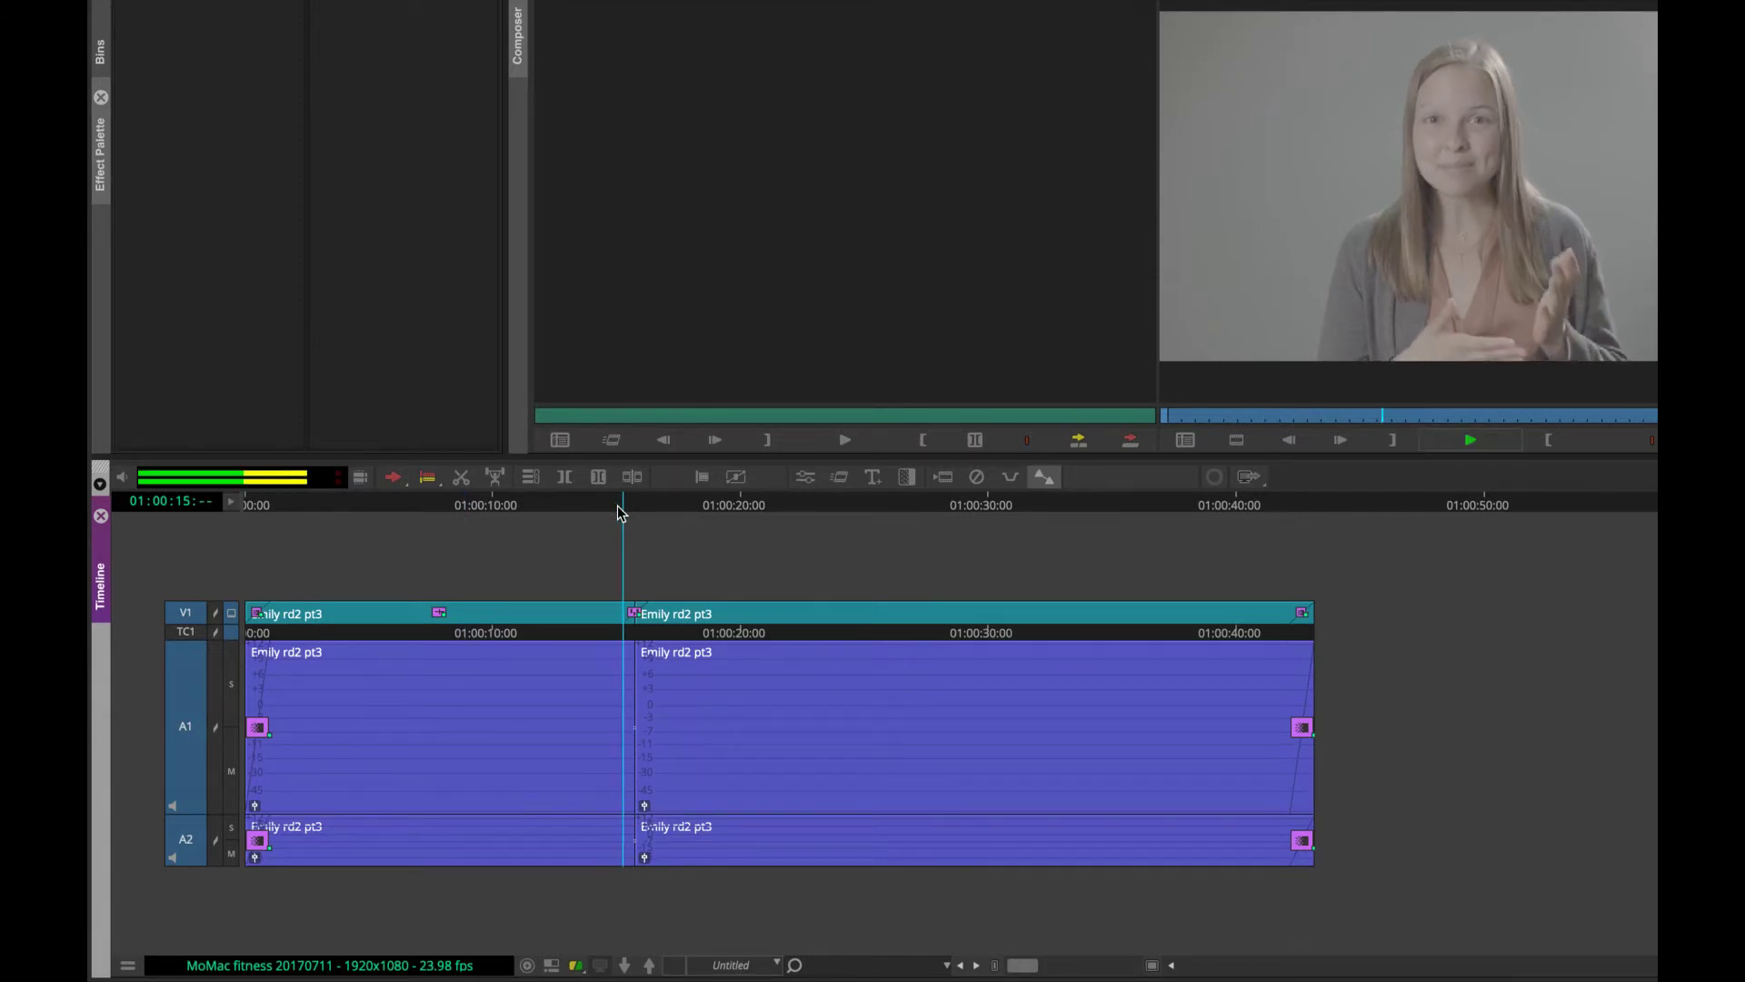
pyautogui.press('space')
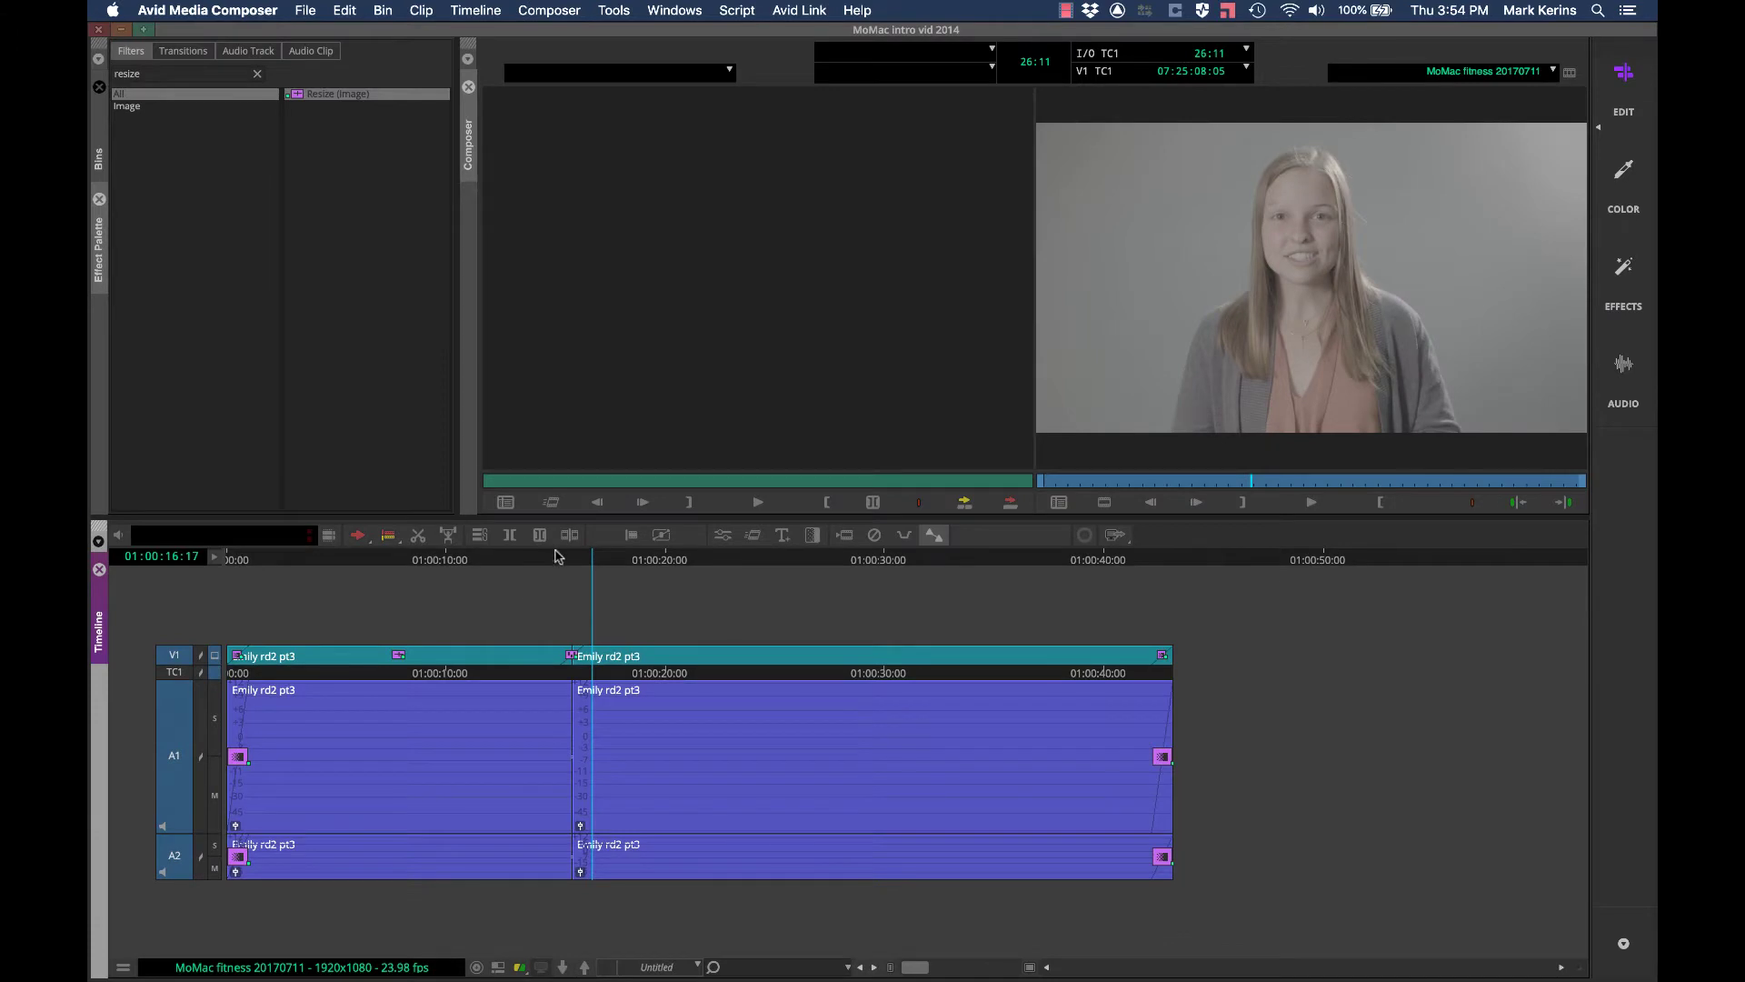
# Step: Mark the range around the Pagecurl transition with edge marks at 01:00:14:15 and 01:00:17:11
pyautogui.click(545, 558)
pyautogui.press('o')
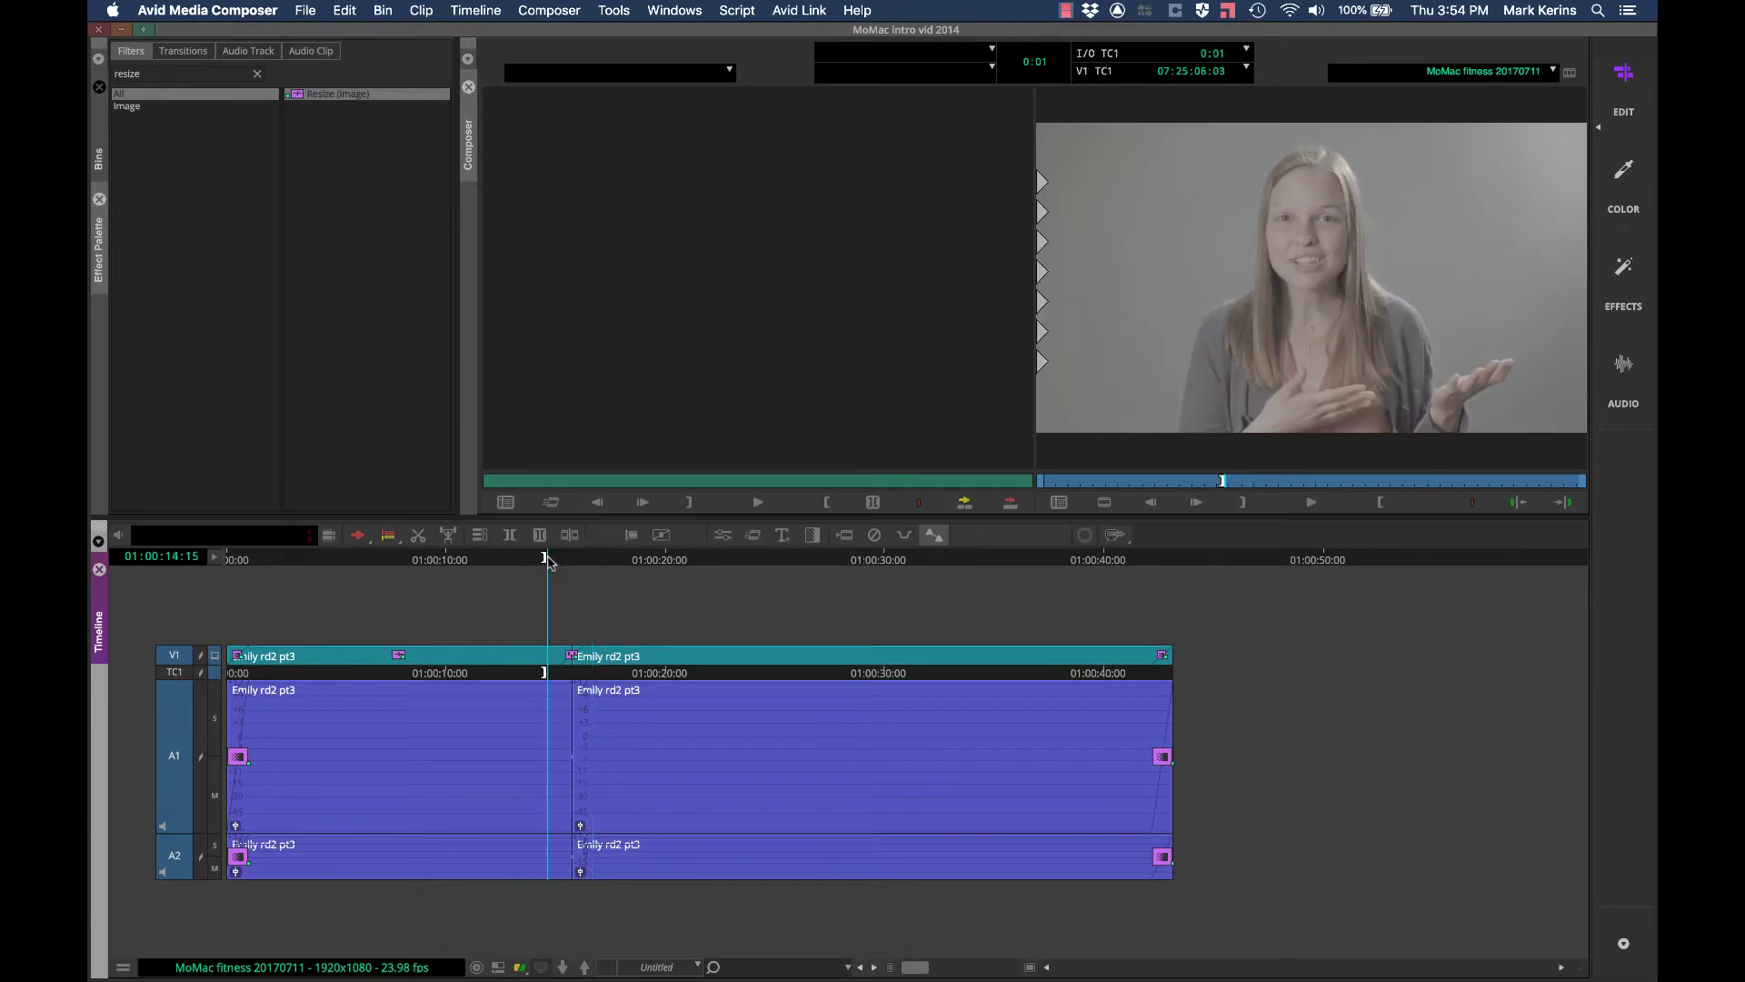
pyautogui.click(609, 563)
pyautogui.press('i')
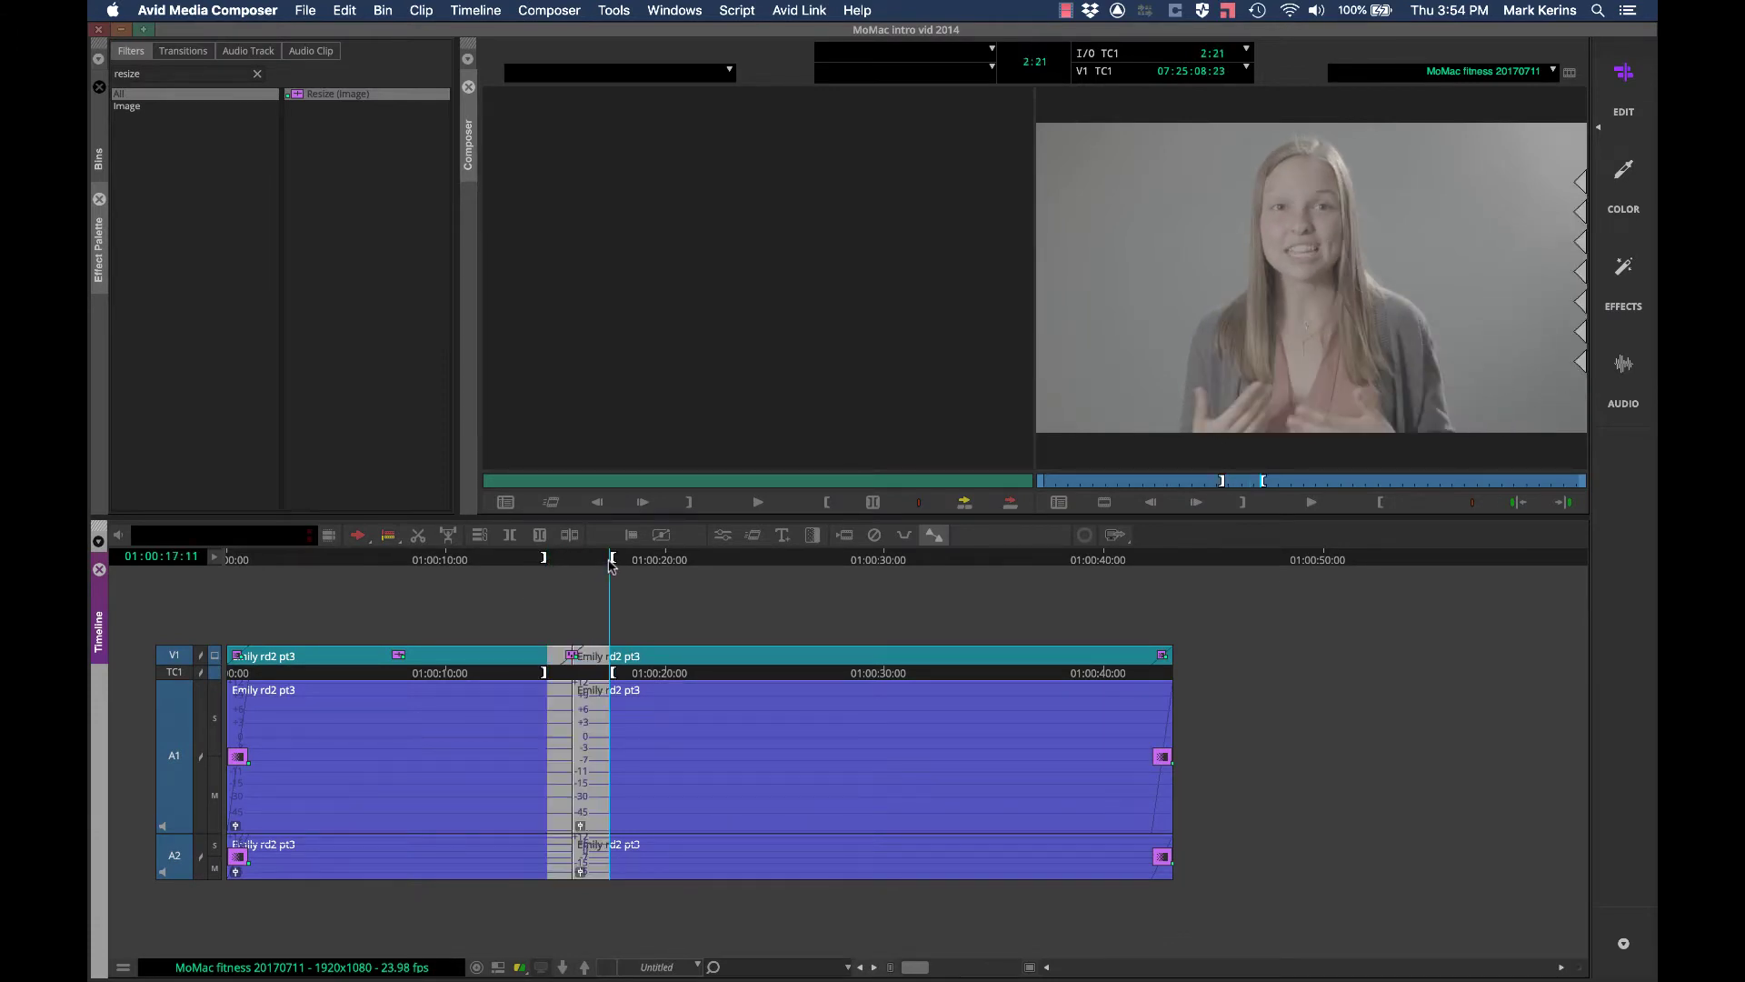
# Step: Render the effects between the in and out marks to drive MoMac 02 with Application processing
pyautogui.click(469, 10)
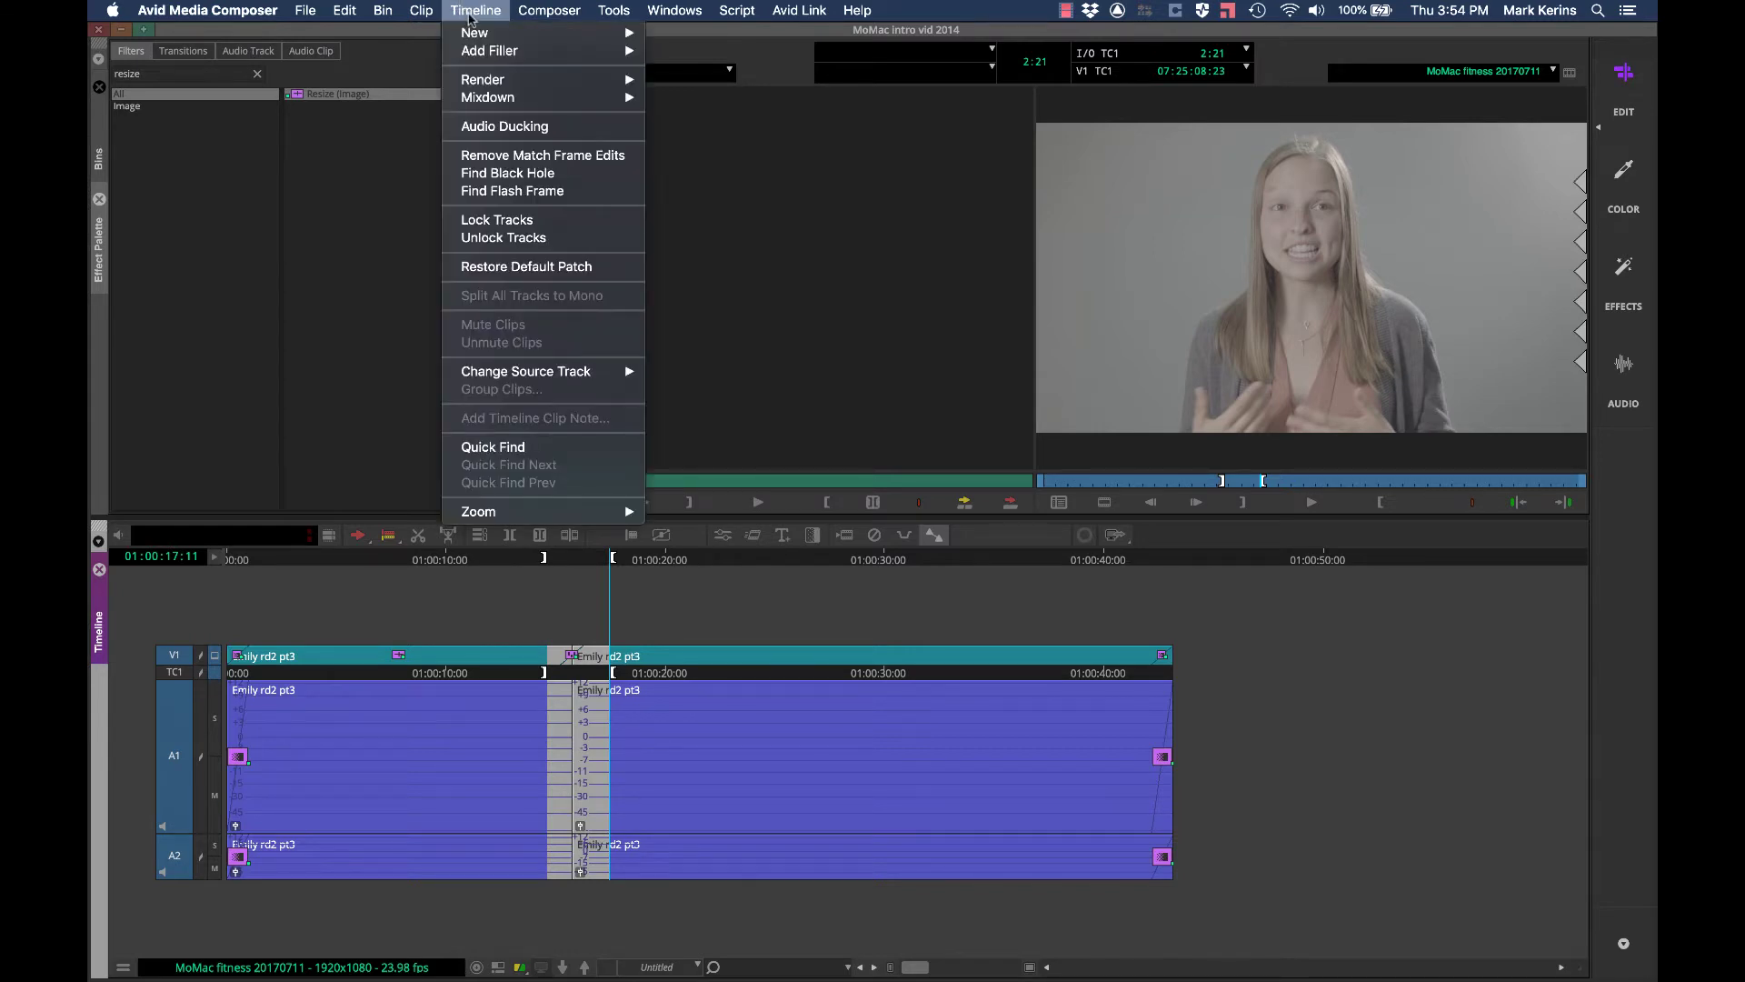
pyautogui.moveTo(478, 81)
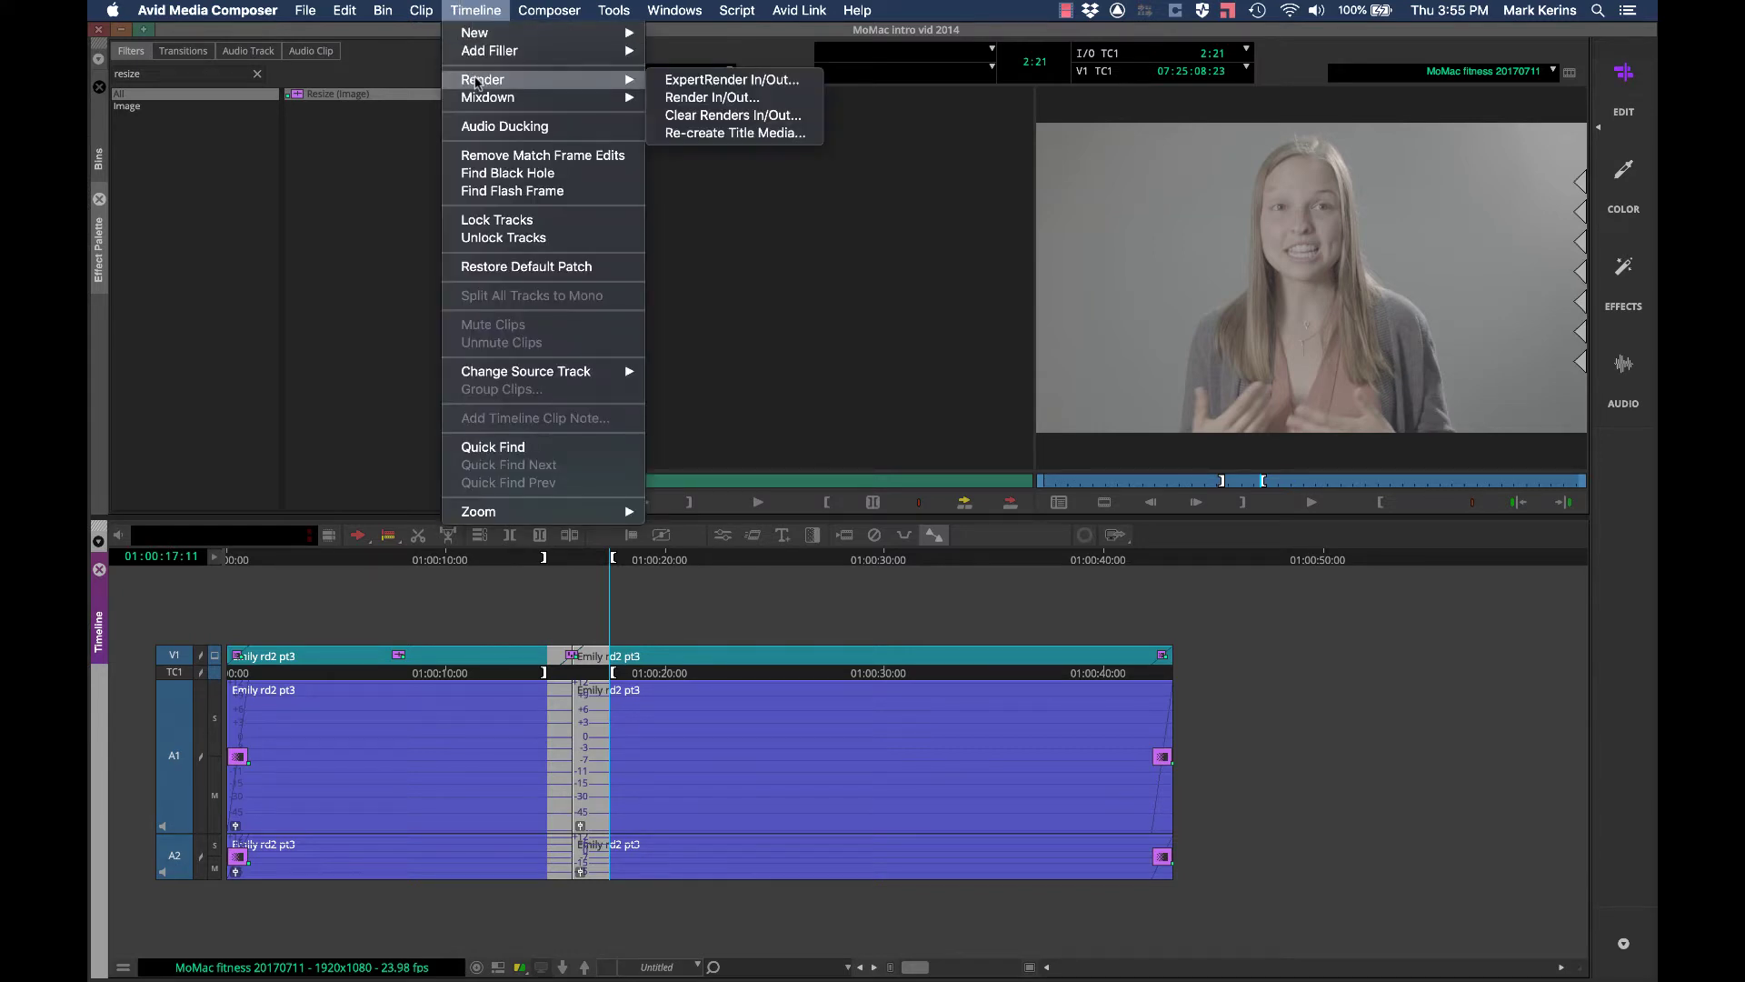
pyautogui.click(684, 98)
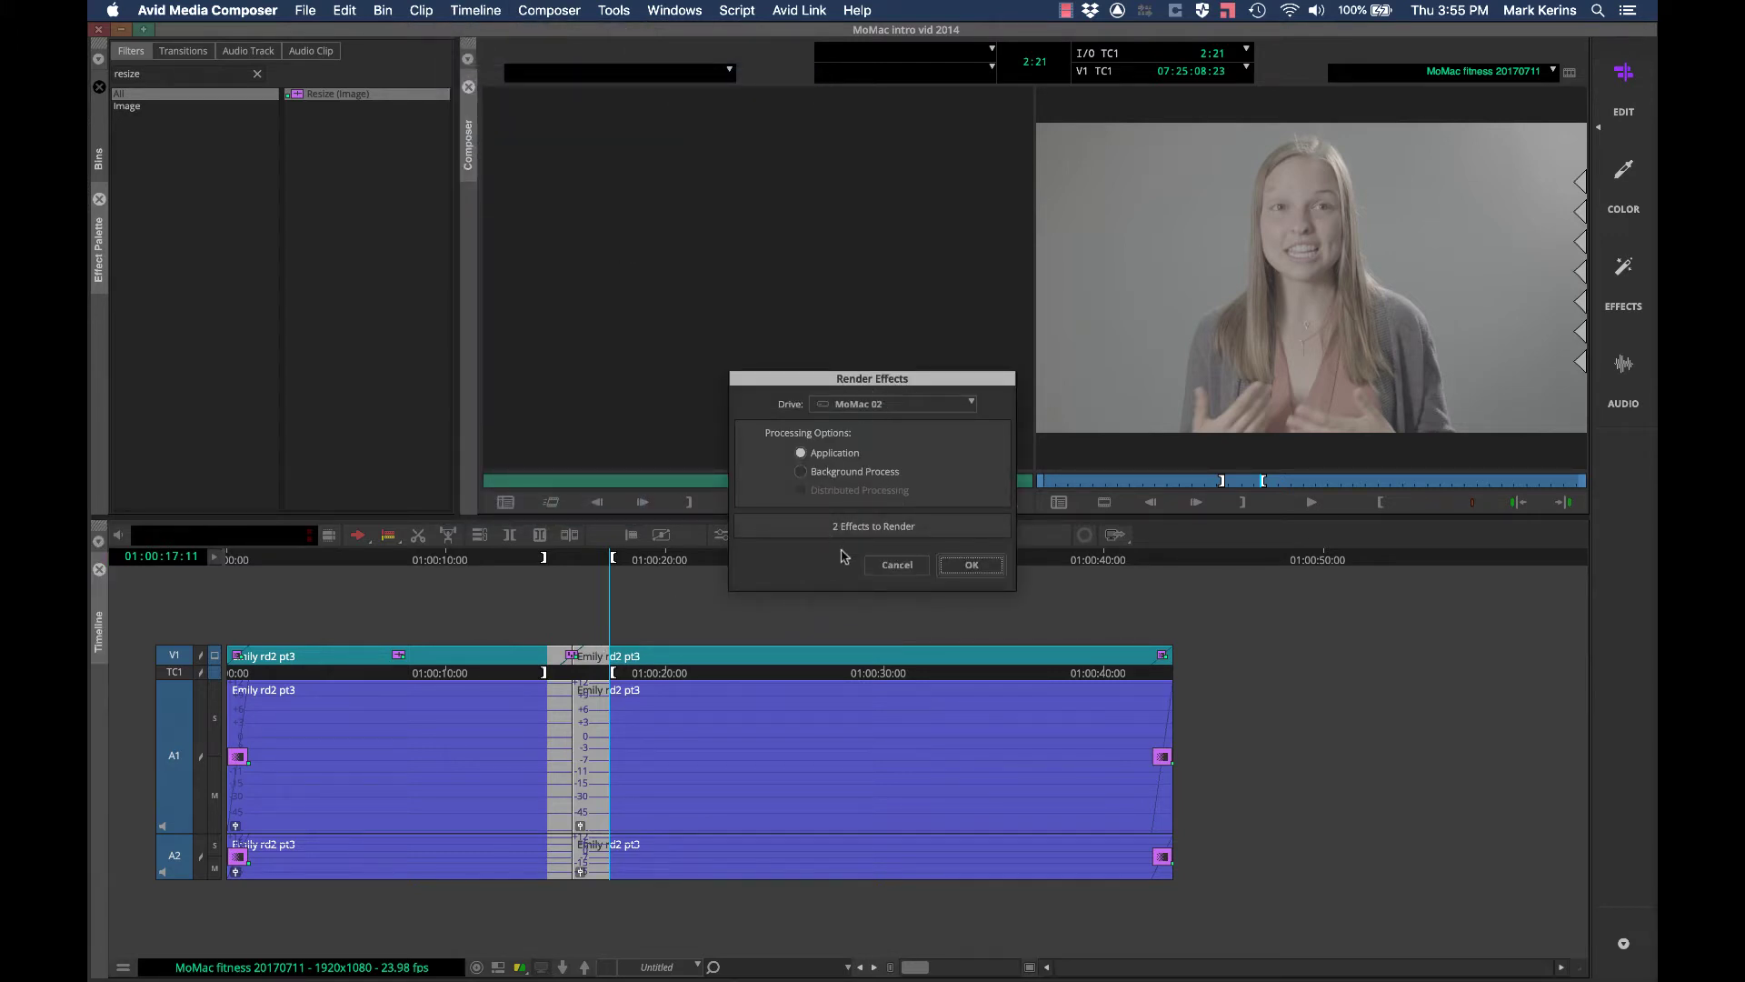
pyautogui.click(966, 565)
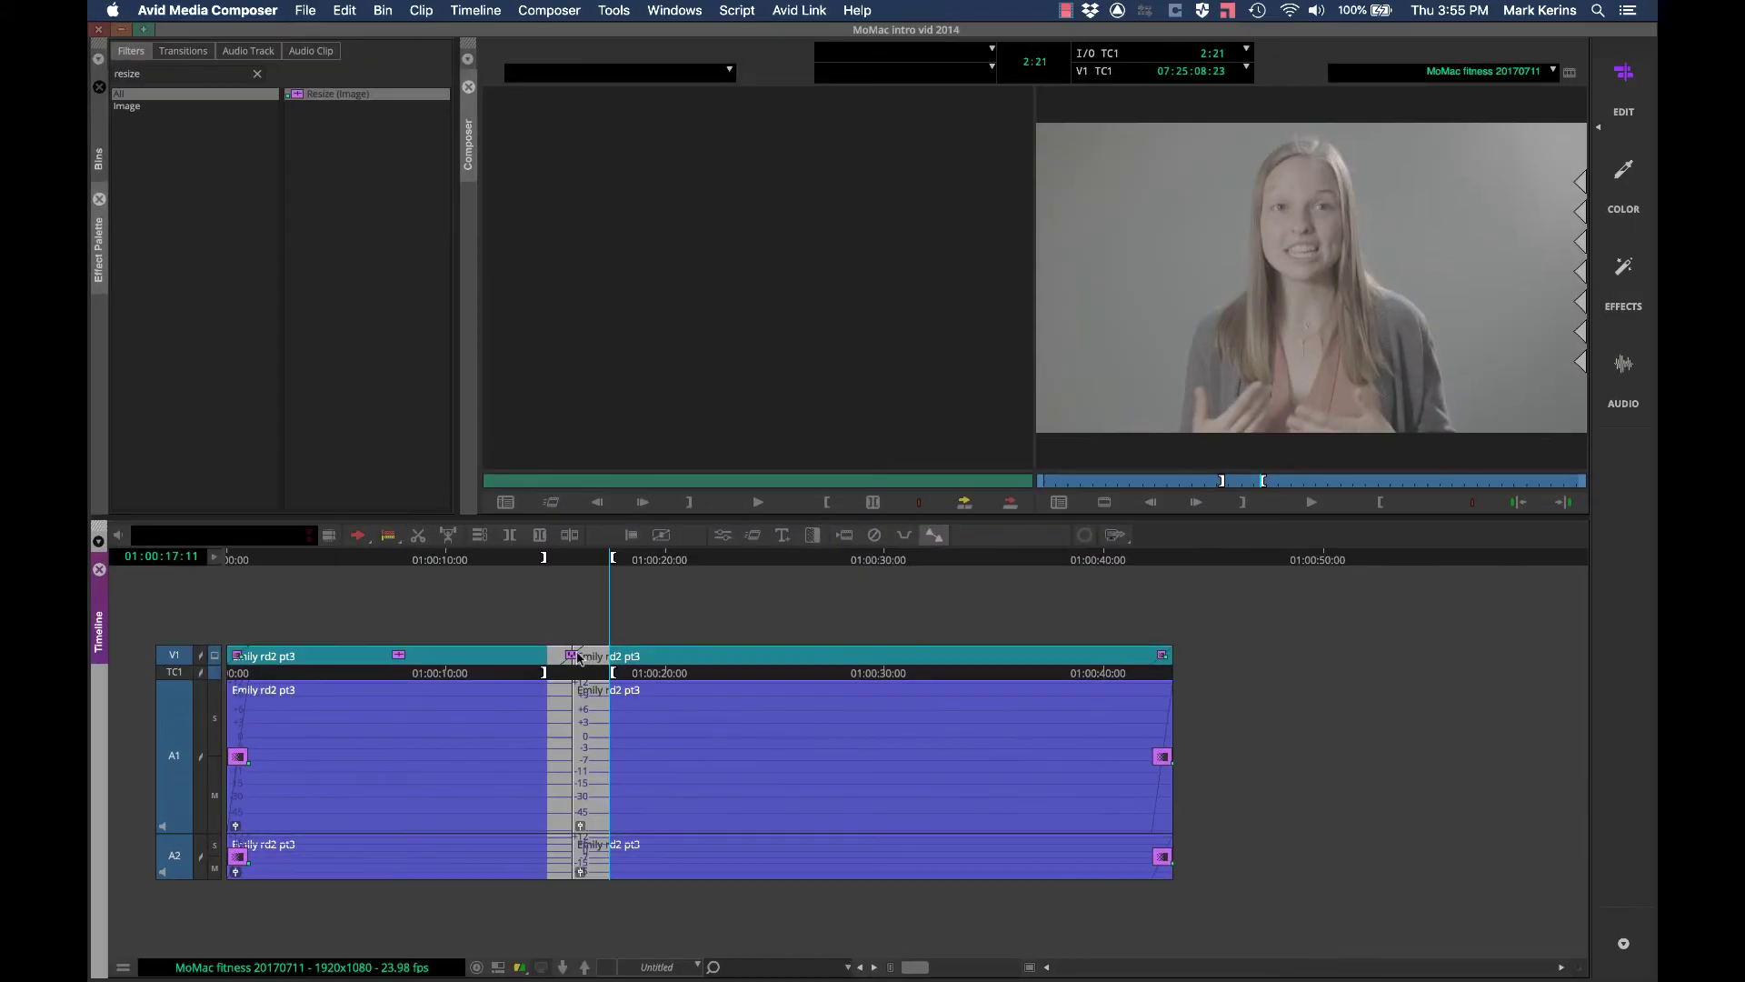
# Step: Play the sequence from 01:00:14:01 across the rendered Pagecurl transition and stop past it
pyautogui.click(439, 258)
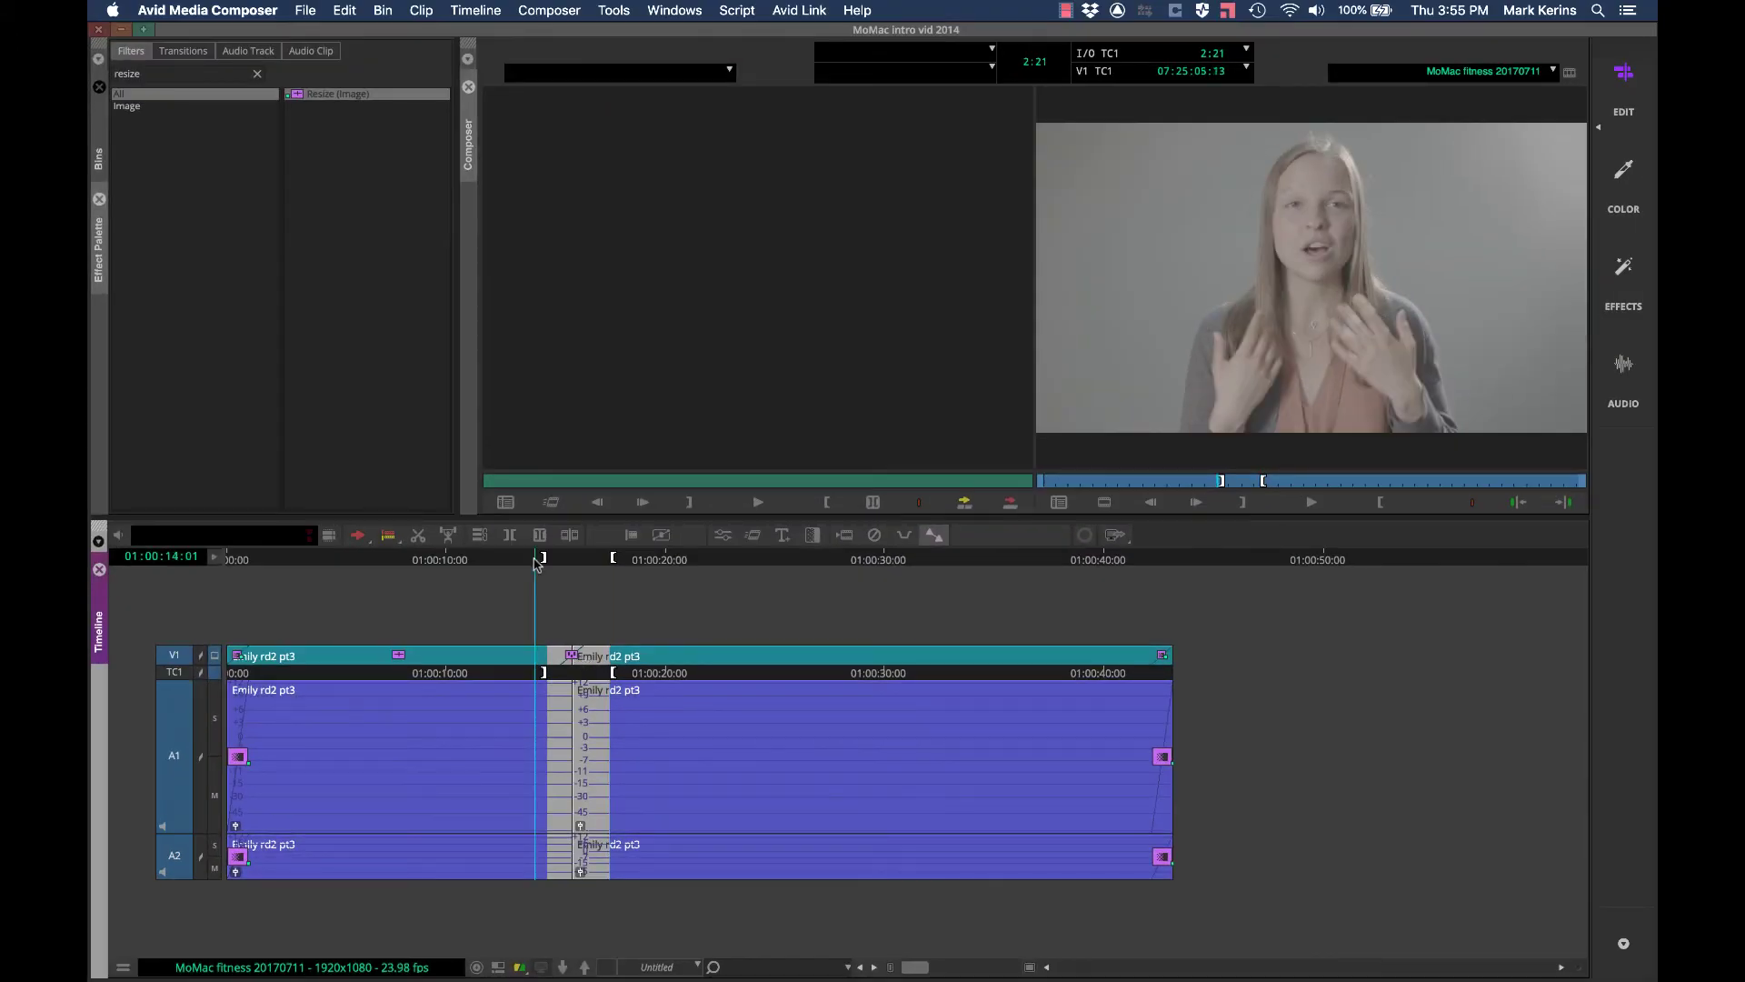
pyautogui.press('space')
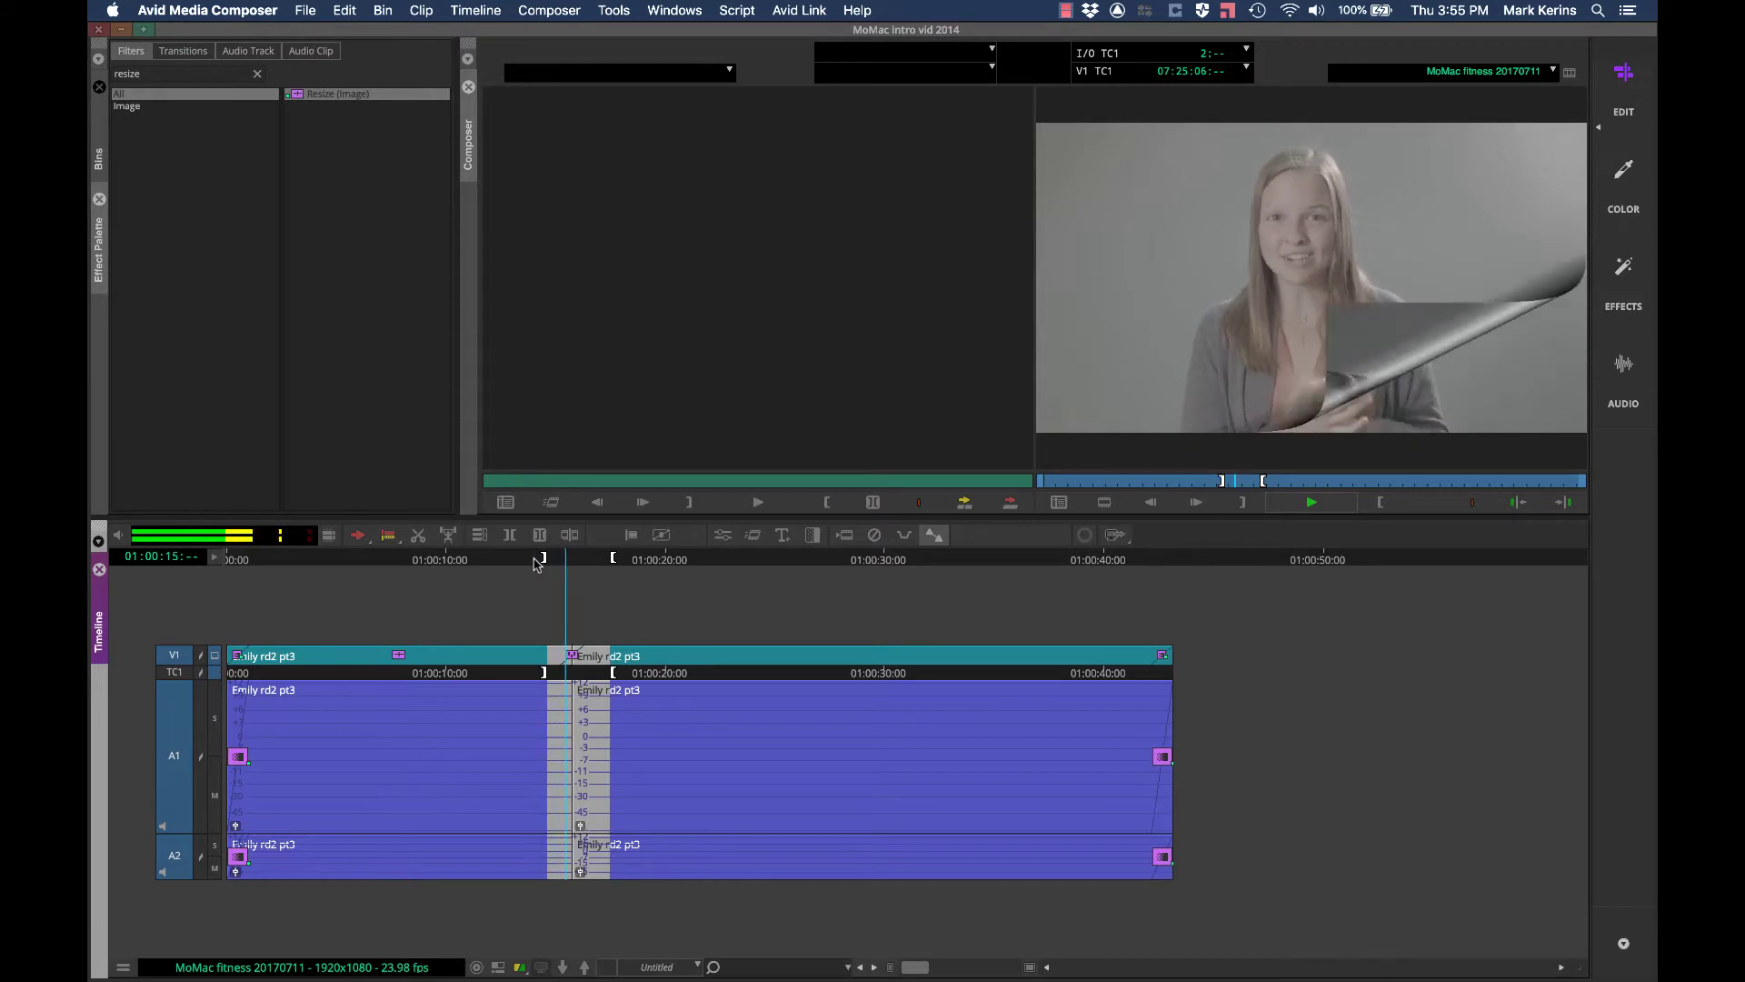
pyautogui.press('space')
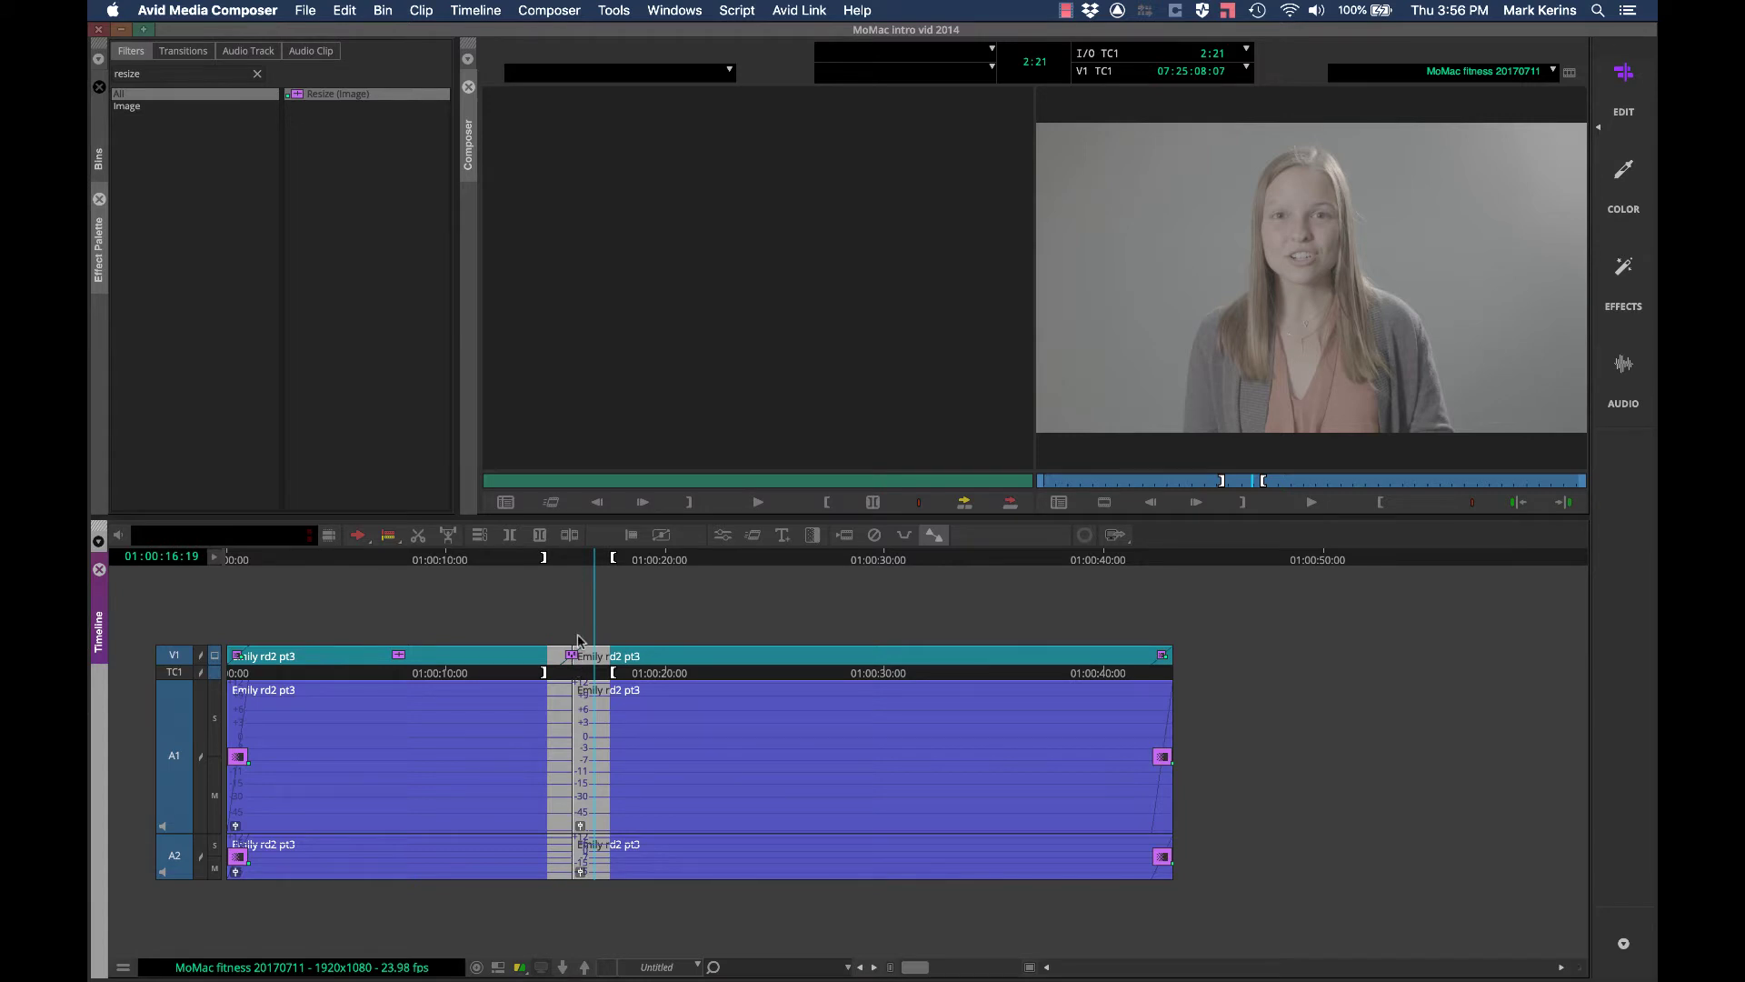
# Step: Trim only the incoming side of the cut between the two clips three frames later on all tracks, and leave trim mode
pyautogui.click(574, 561)
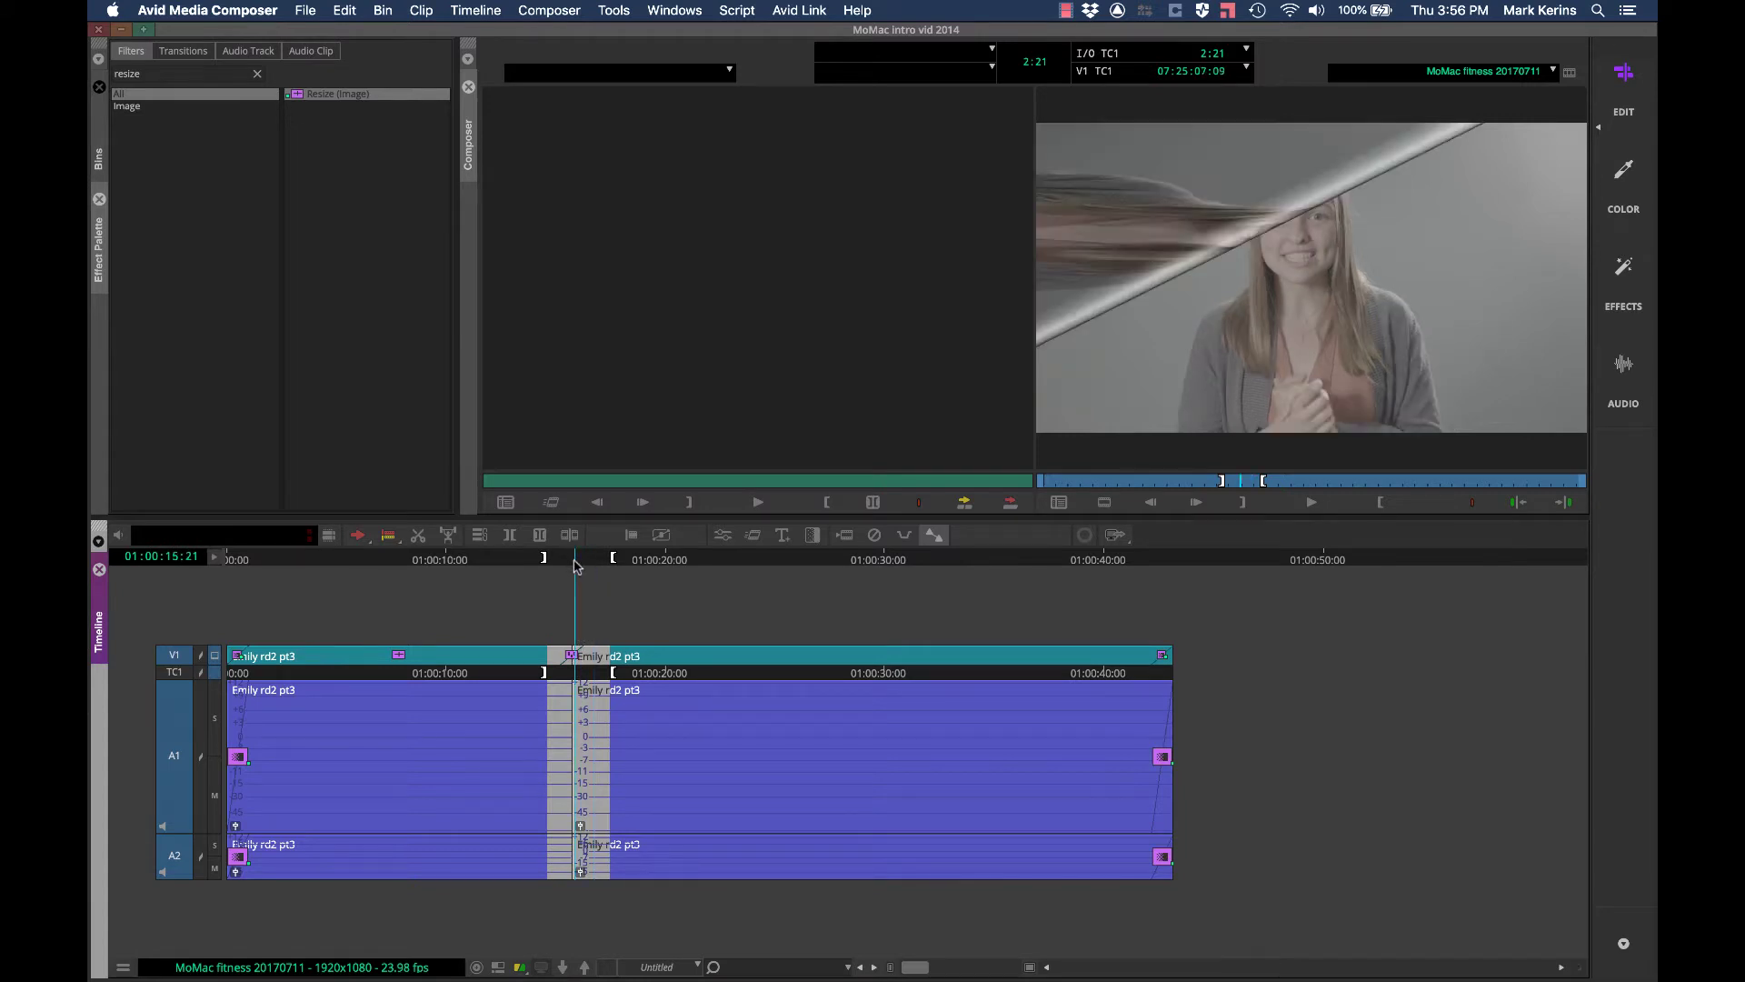
pyautogui.press('u')
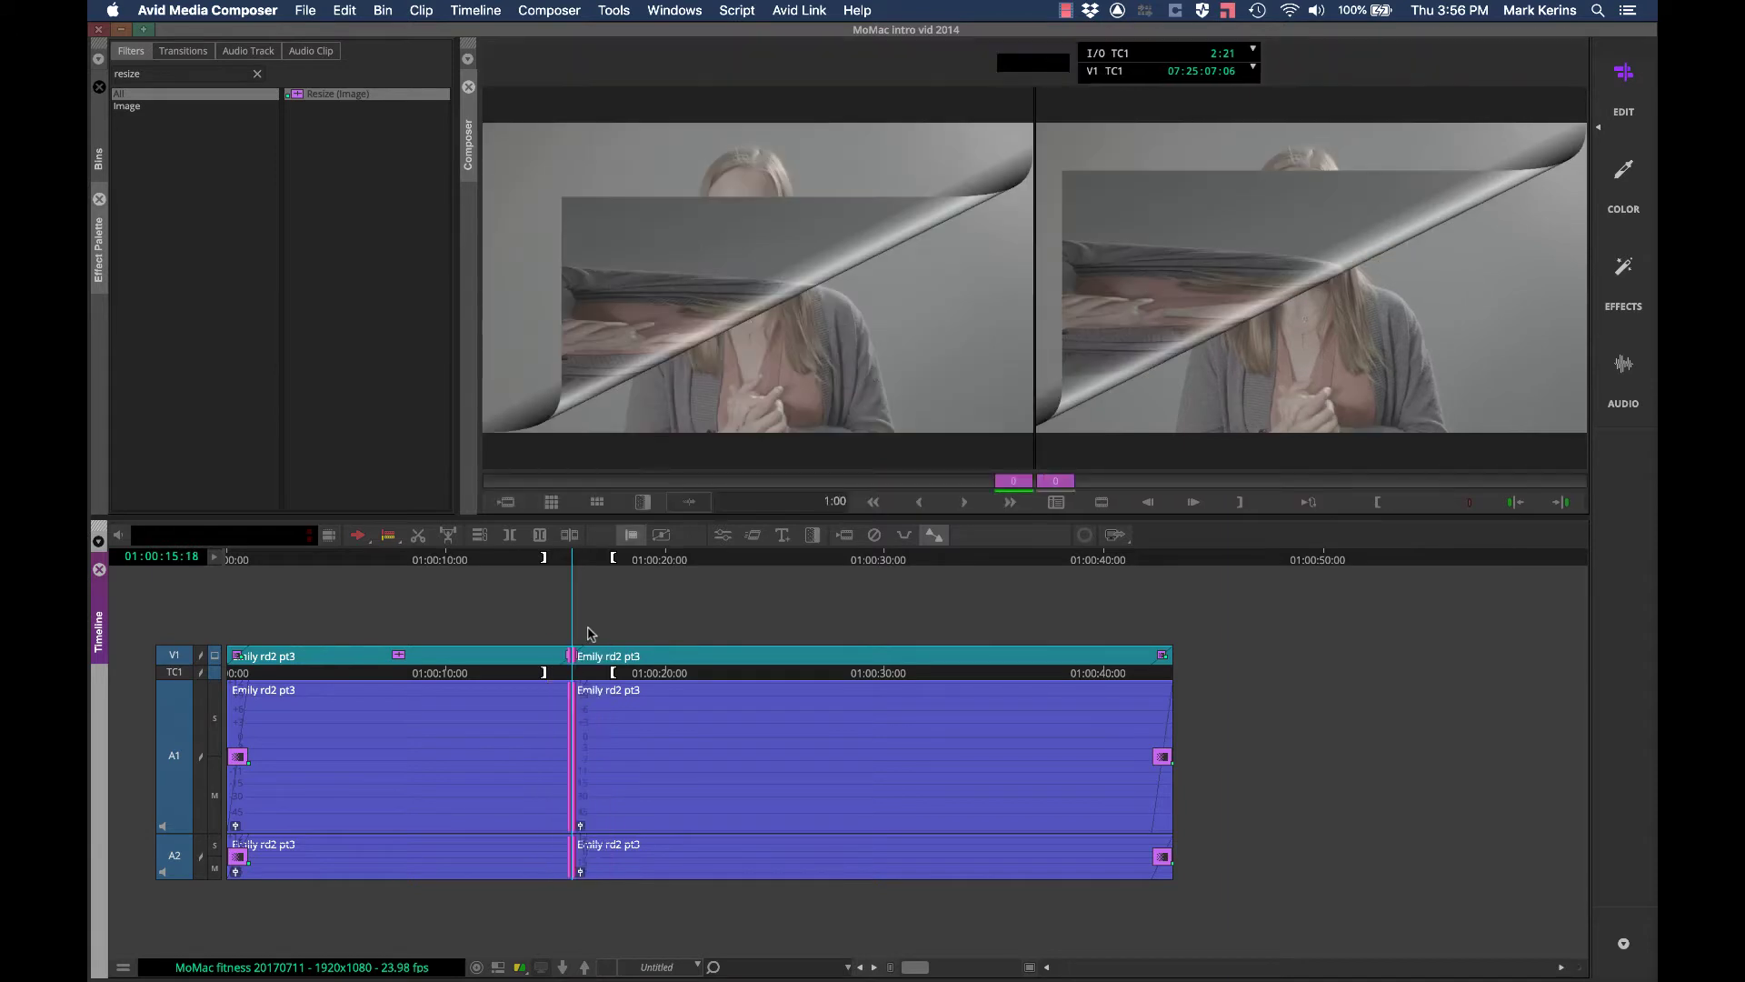
pyautogui.press('[')
pyautogui.press('.')
pyautogui.press('.')
pyautogui.press('.')
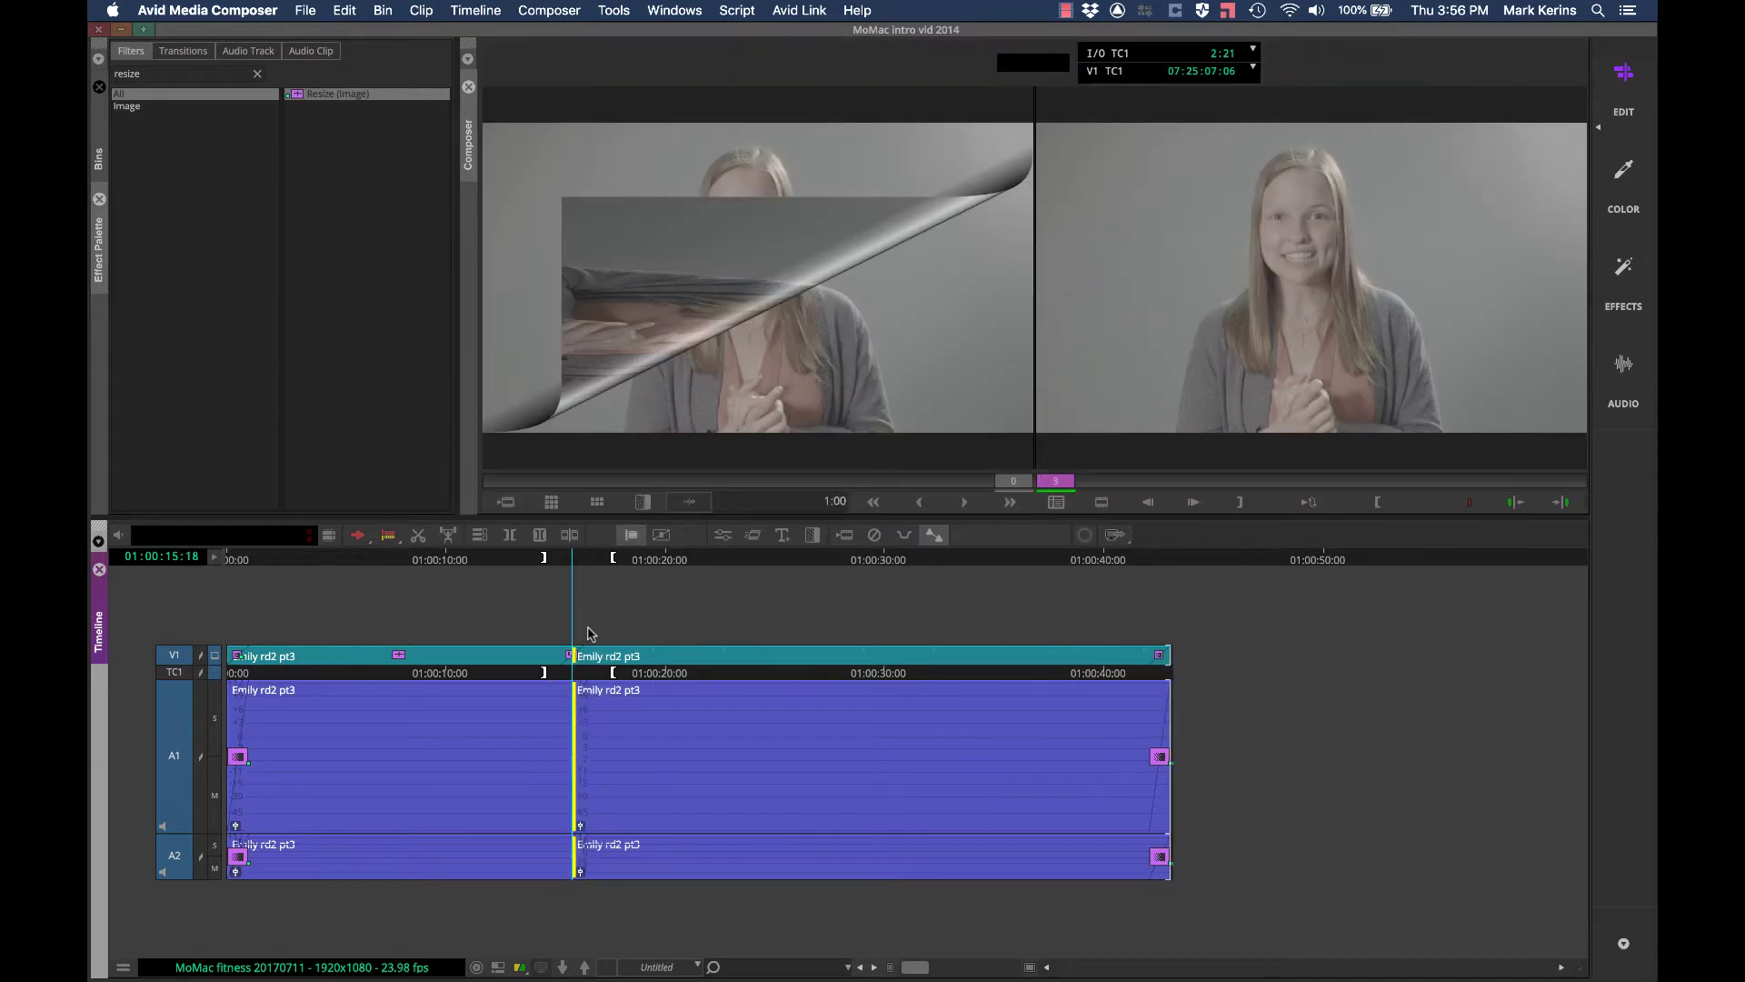
pyautogui.press('u')
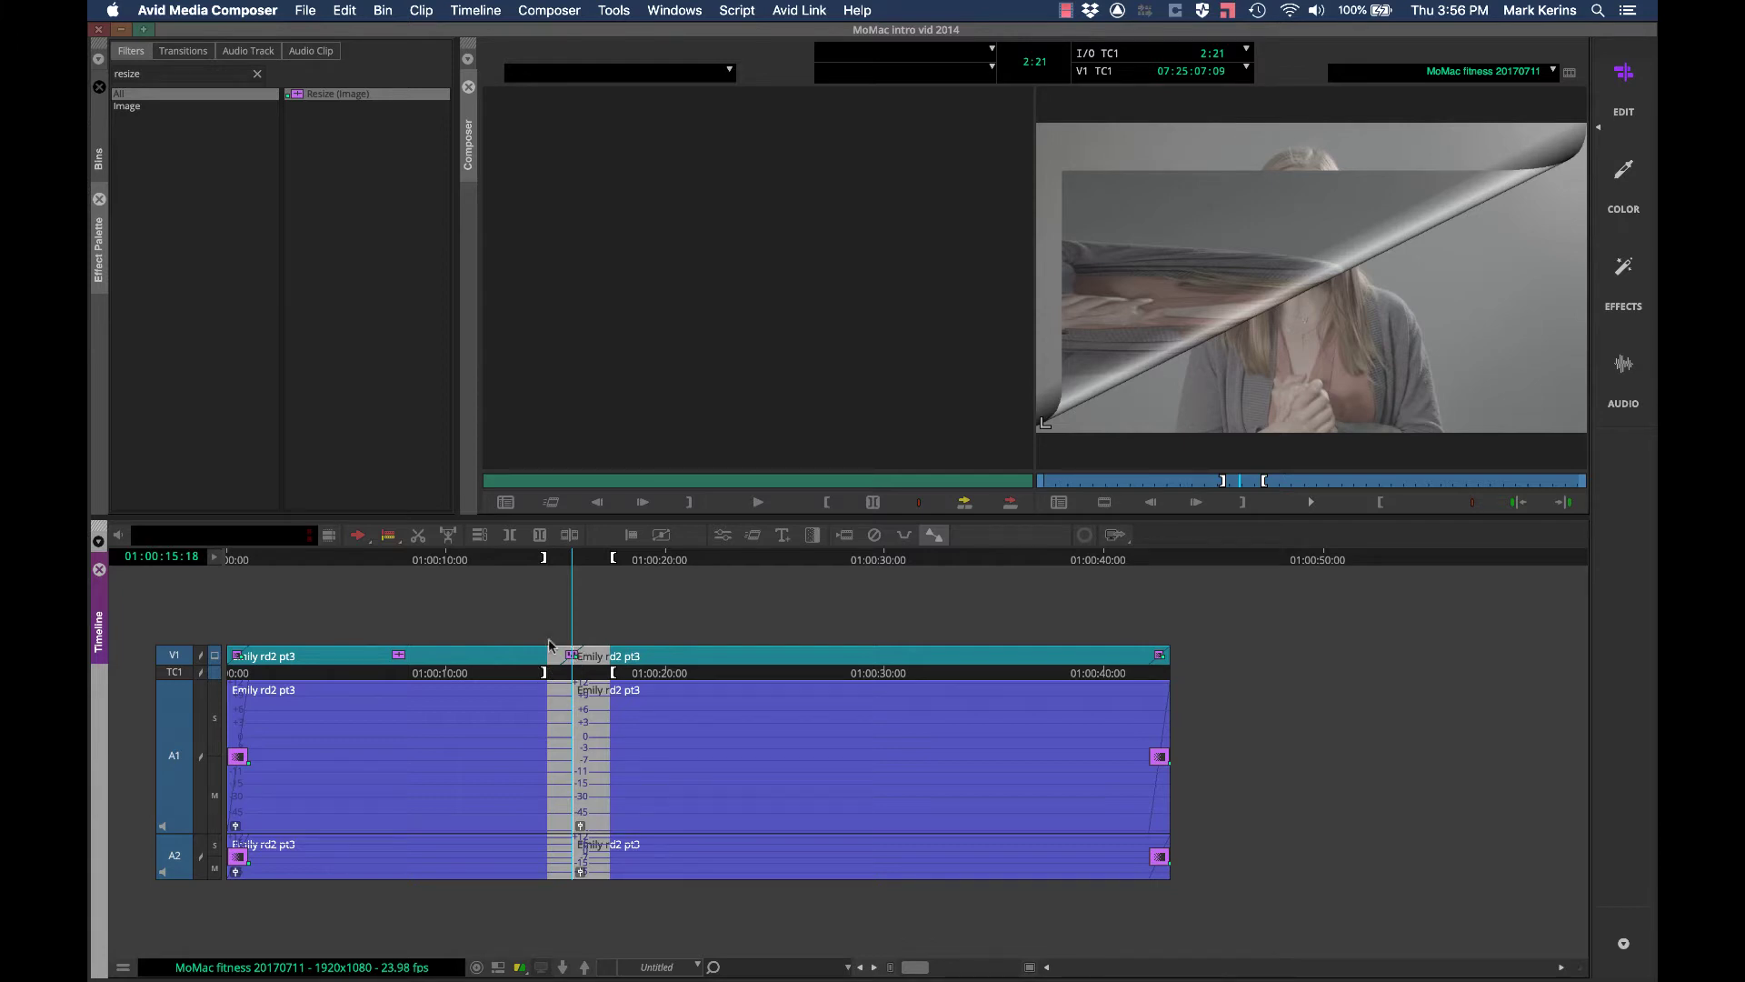
# Step: Remove the Pagecurl transition effect from the V1 cut, with the playhead parked on it at 01:00:15:22
pyautogui.click(400, 565)
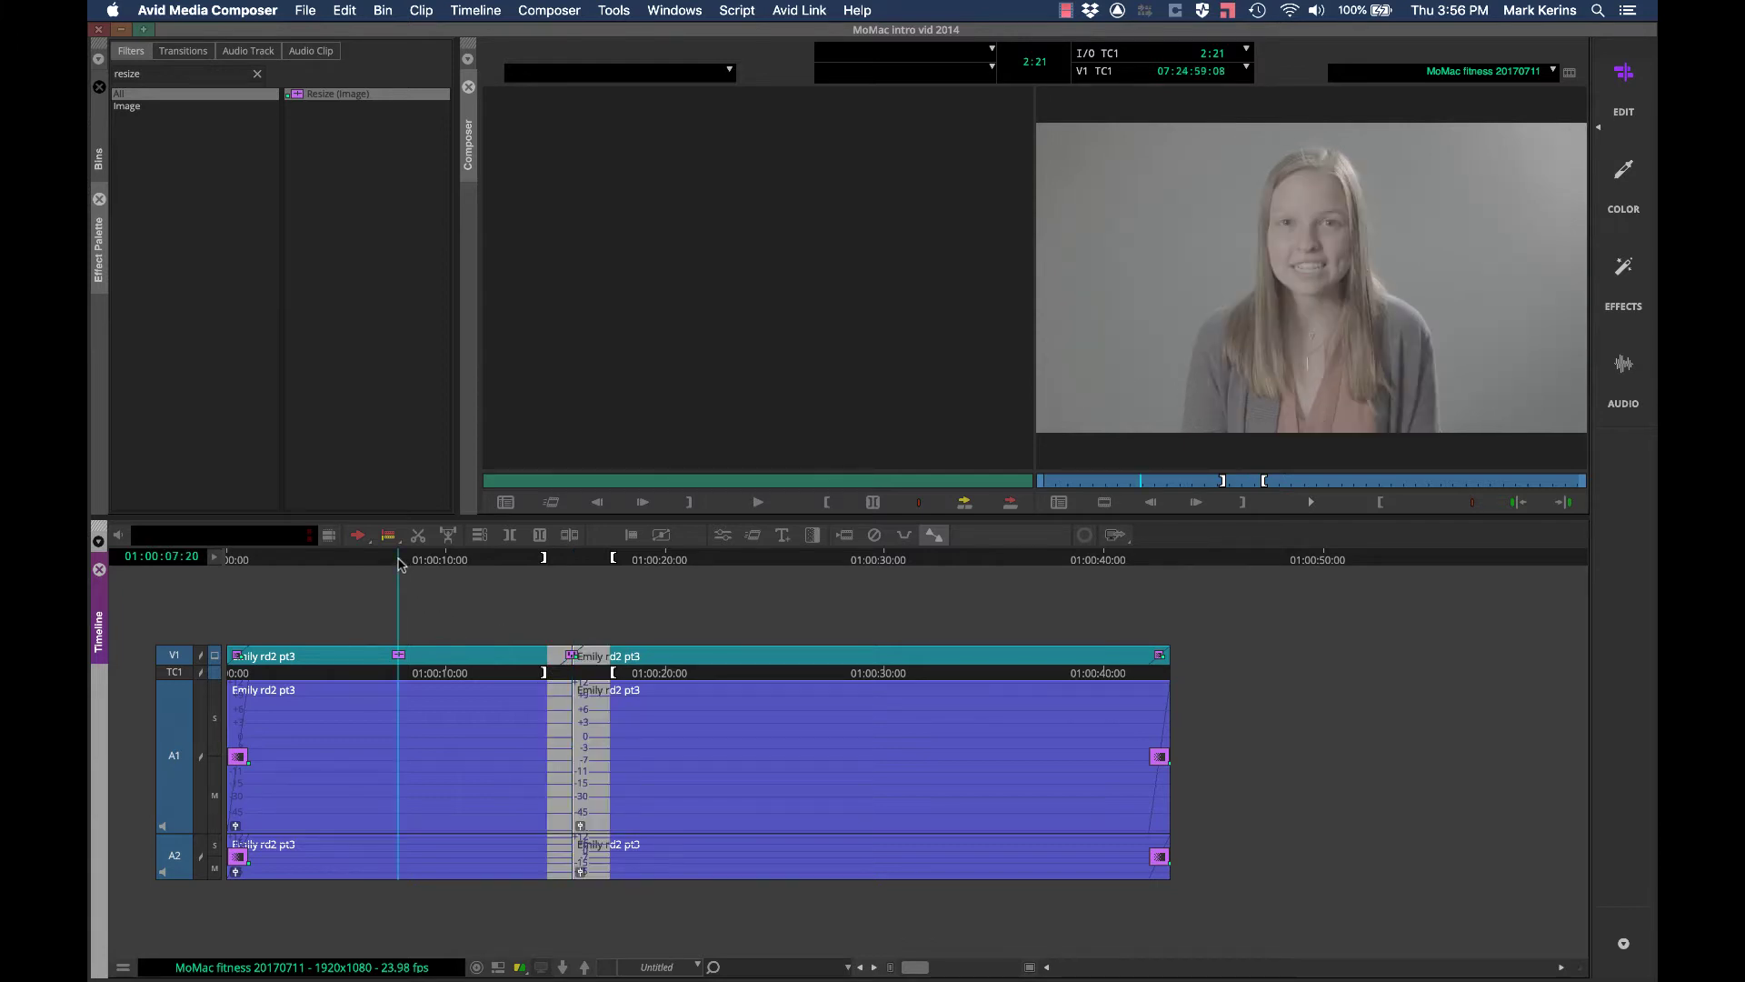
pyautogui.click(571, 562)
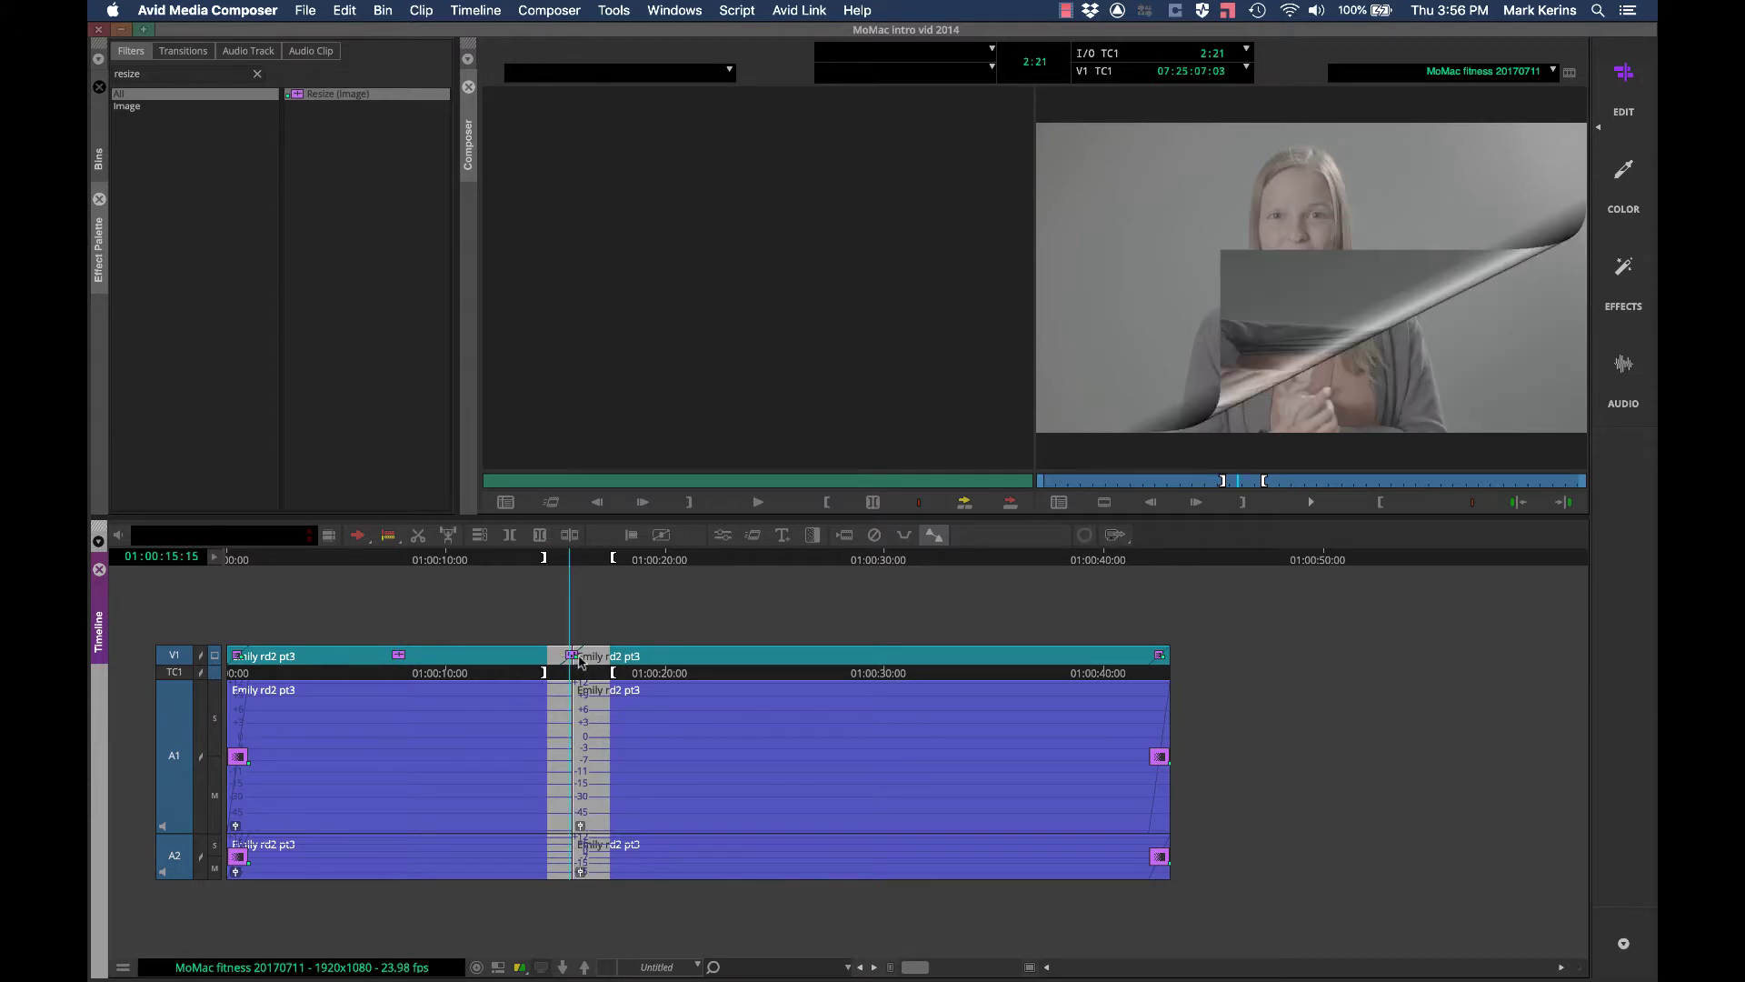
pyautogui.click(576, 563)
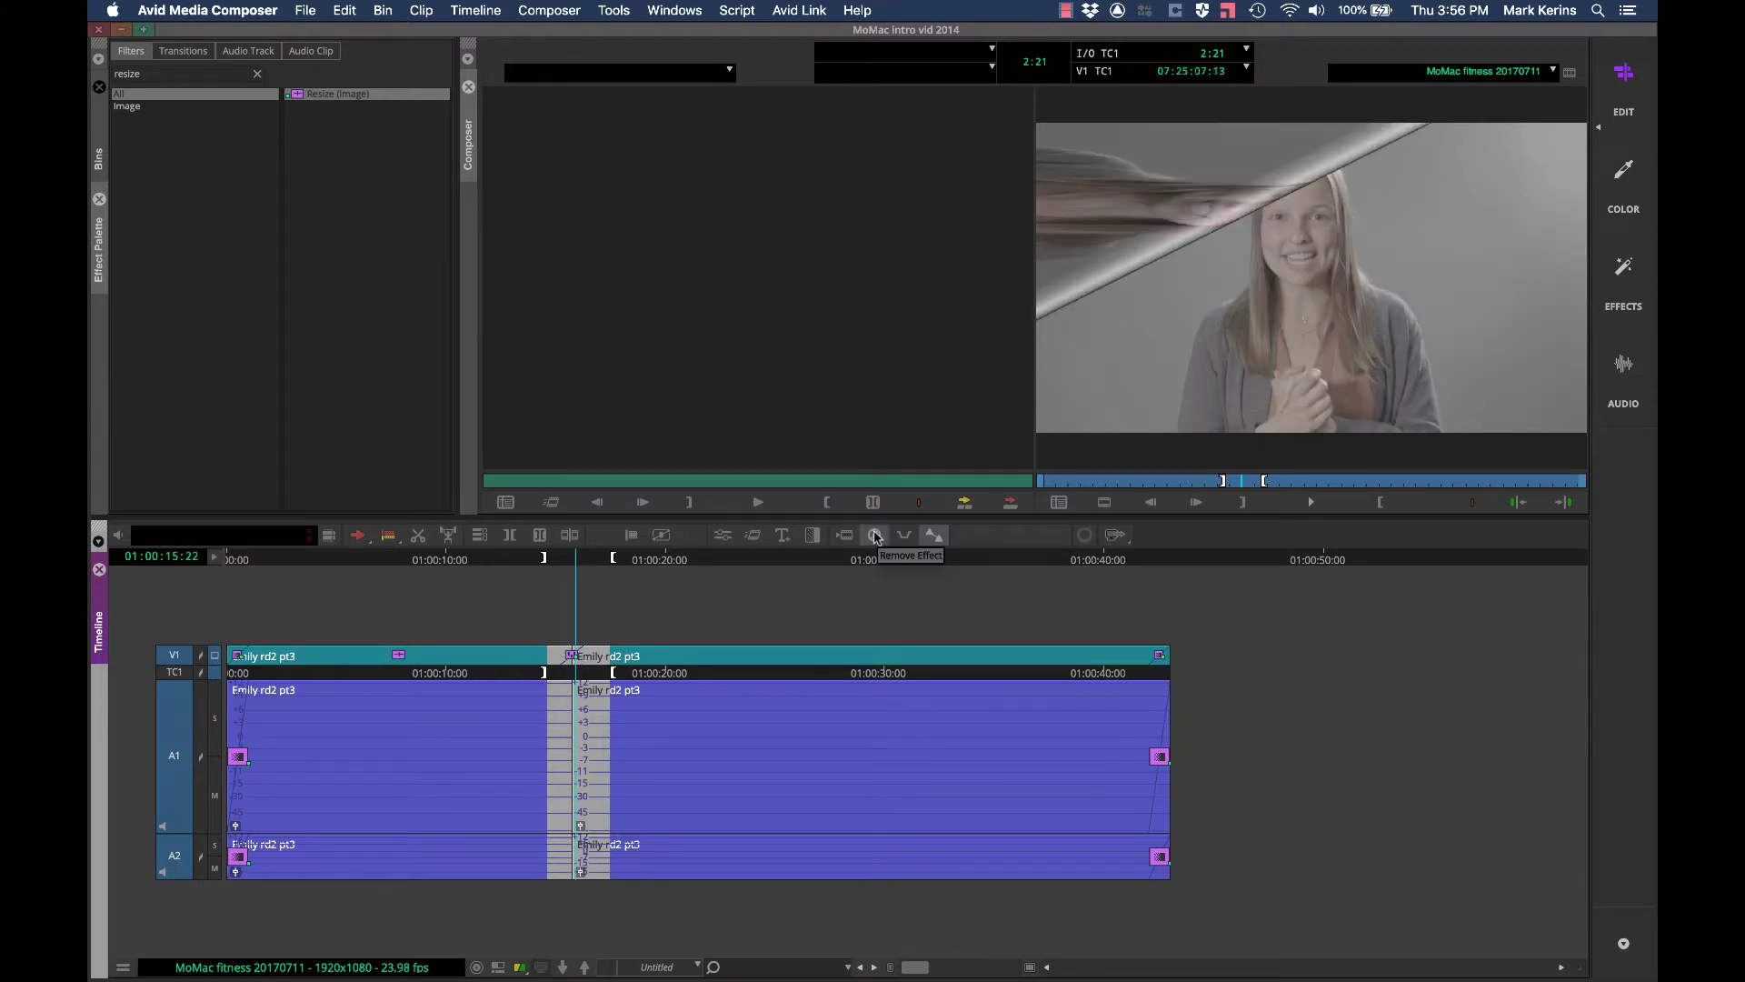
pyautogui.click(876, 537)
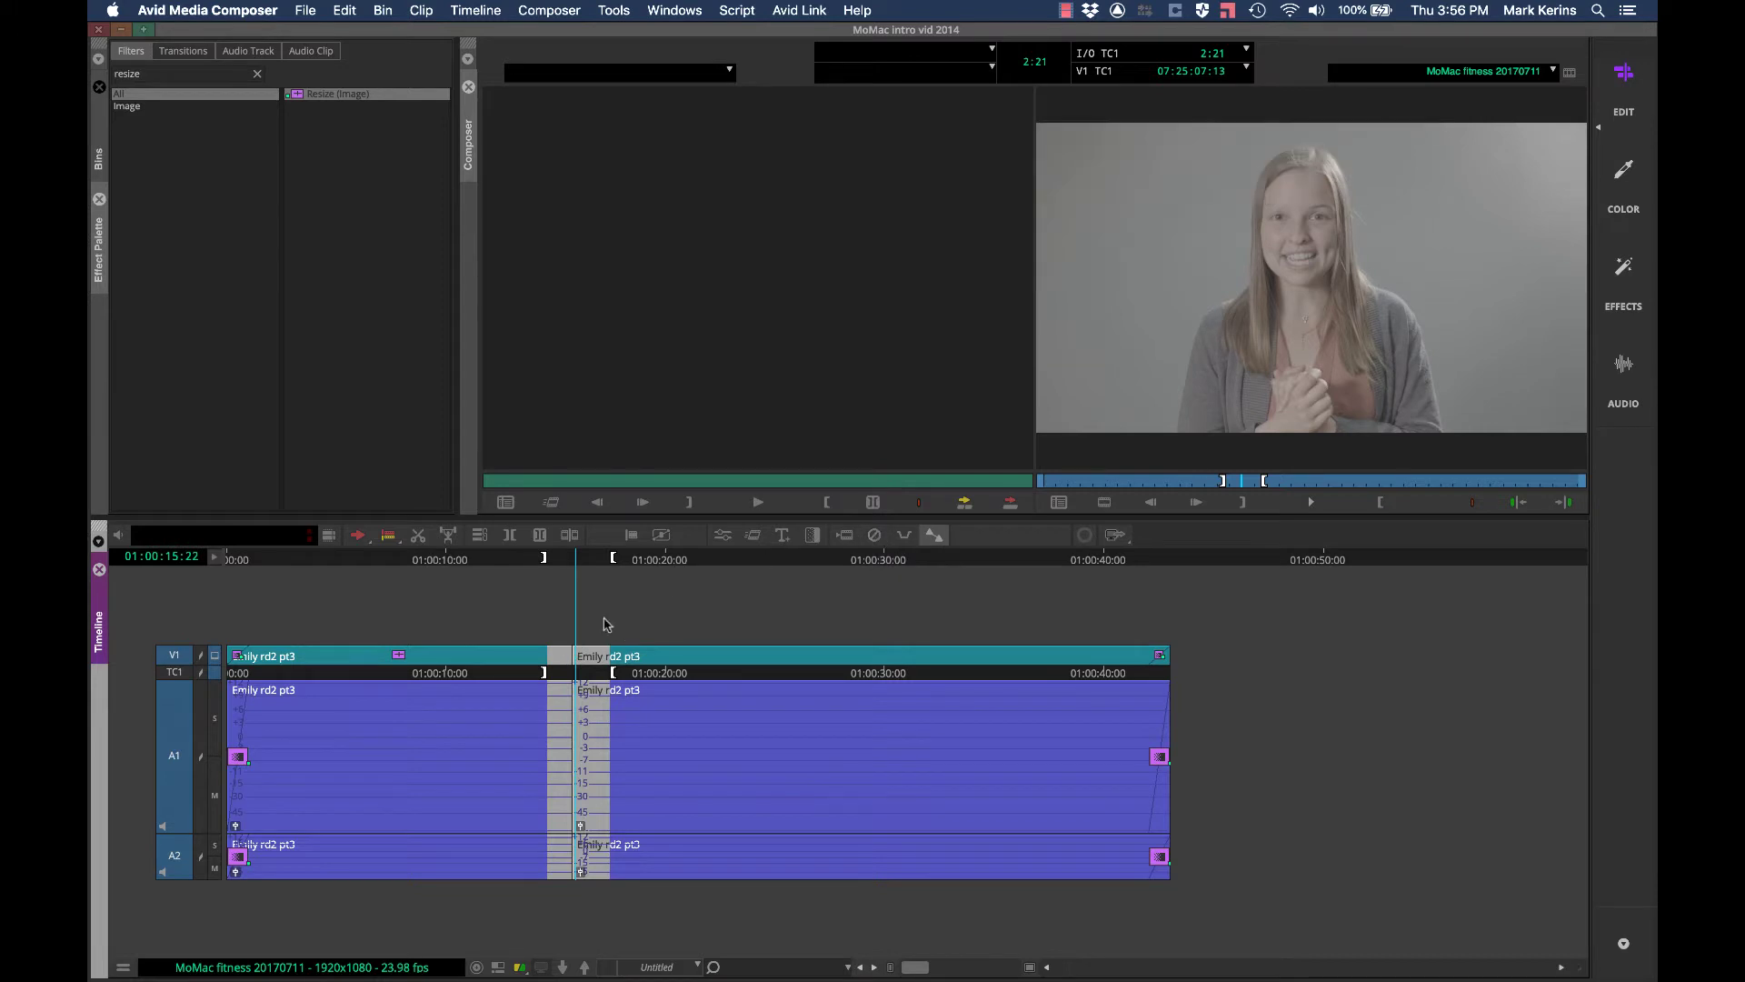
# Step: Park the playhead in the first V1 clip at 01:00:08:05 with the marks cleared, and empty the filter effect search
pyautogui.click(409, 560)
pyautogui.moveTo(409, 555)
pyautogui.mouseDown()
pyautogui.moveTo(361, 561)
pyautogui.moveTo(409, 555)
pyautogui.mouseUp()
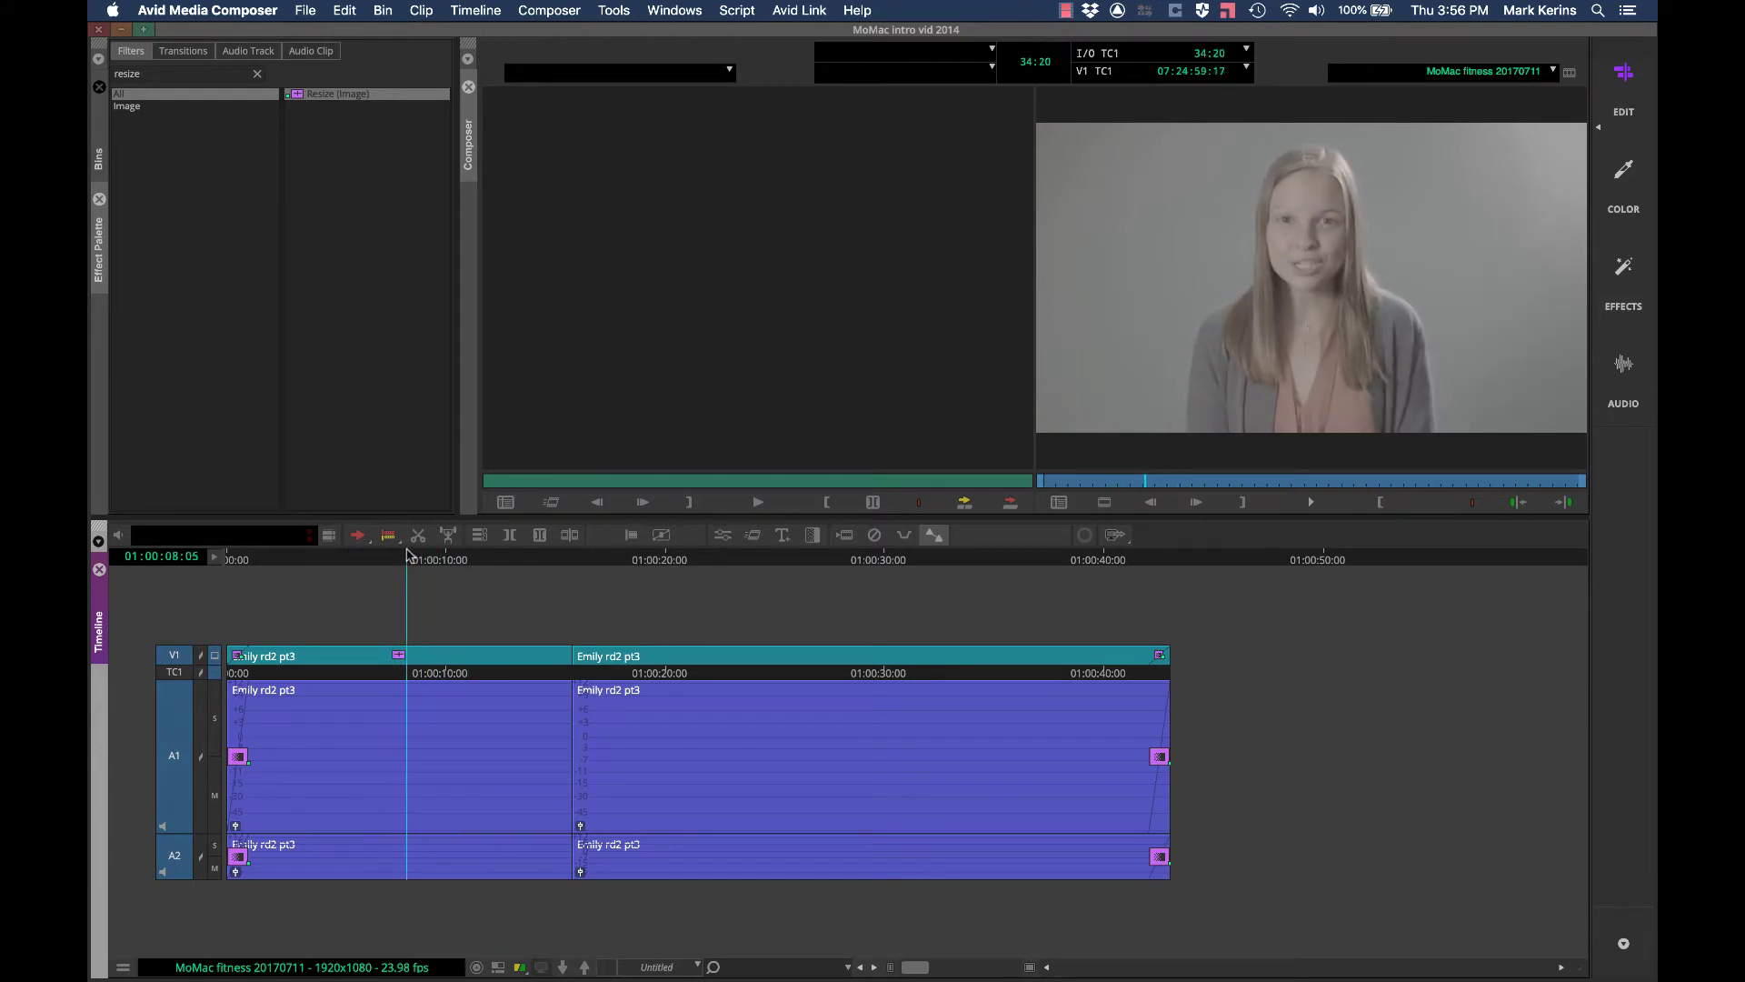
pyautogui.click(257, 74)
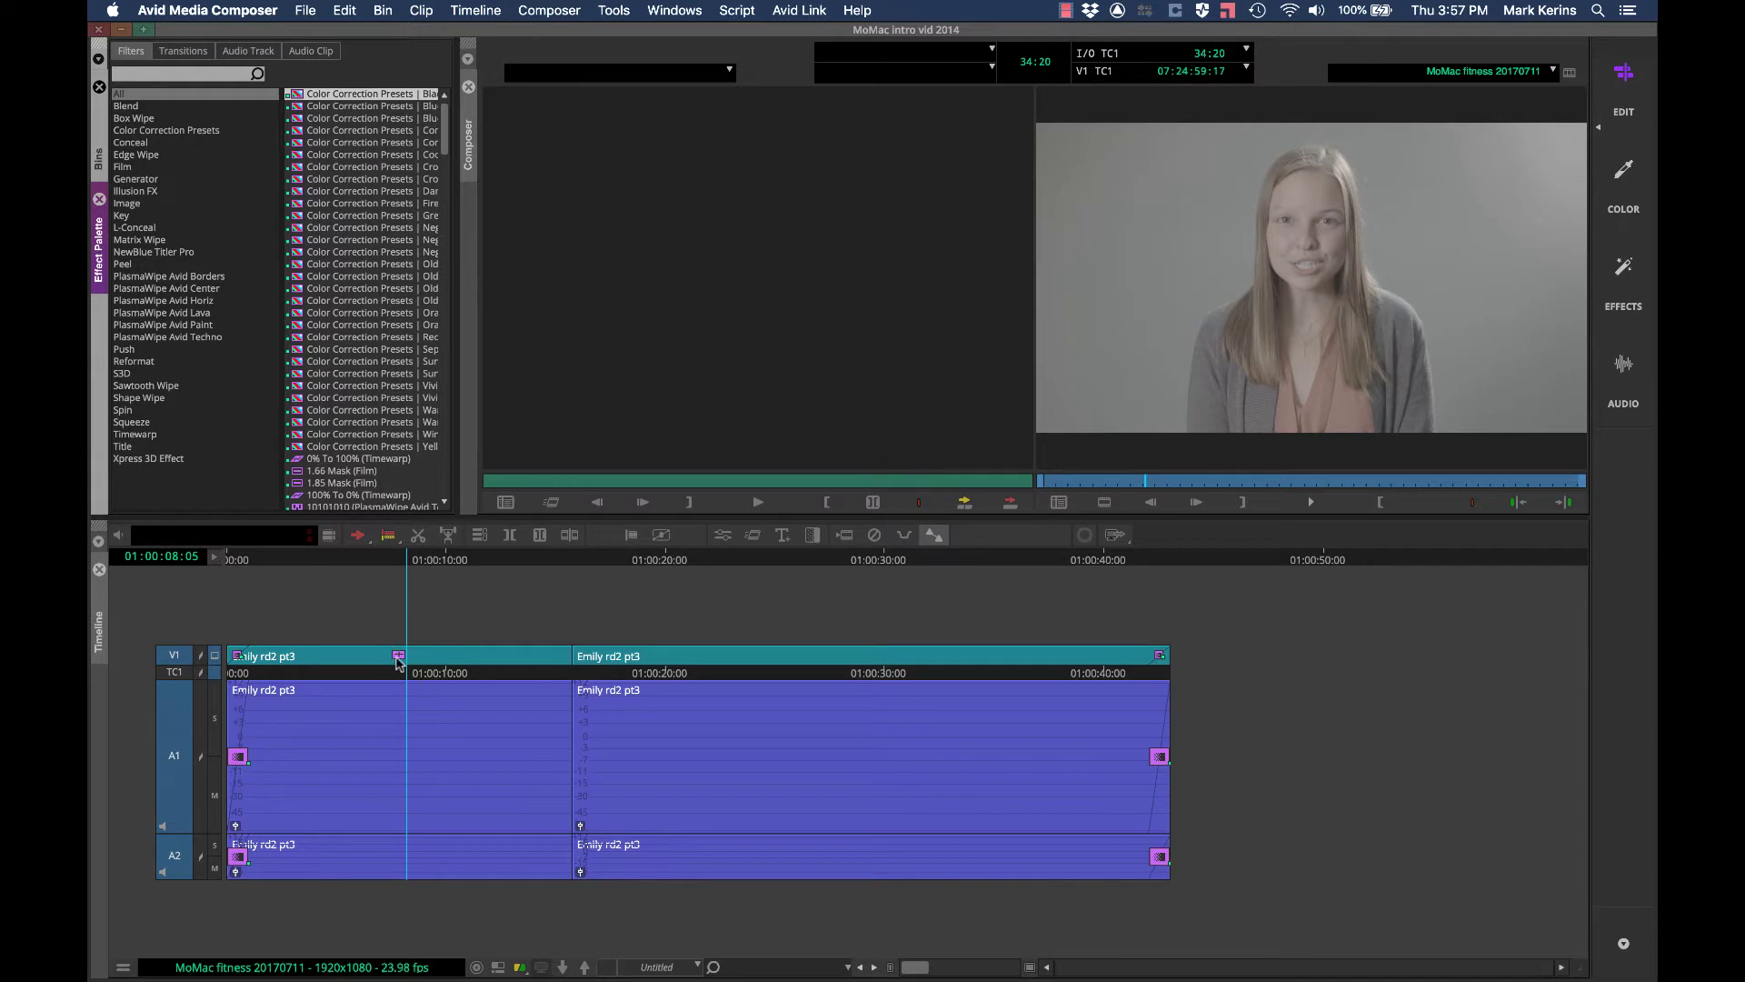
# Step: Open the first V1 clip's Resize effect in the Effect Editor with the playhead at 01:00:08:03
pyautogui.click(405, 559)
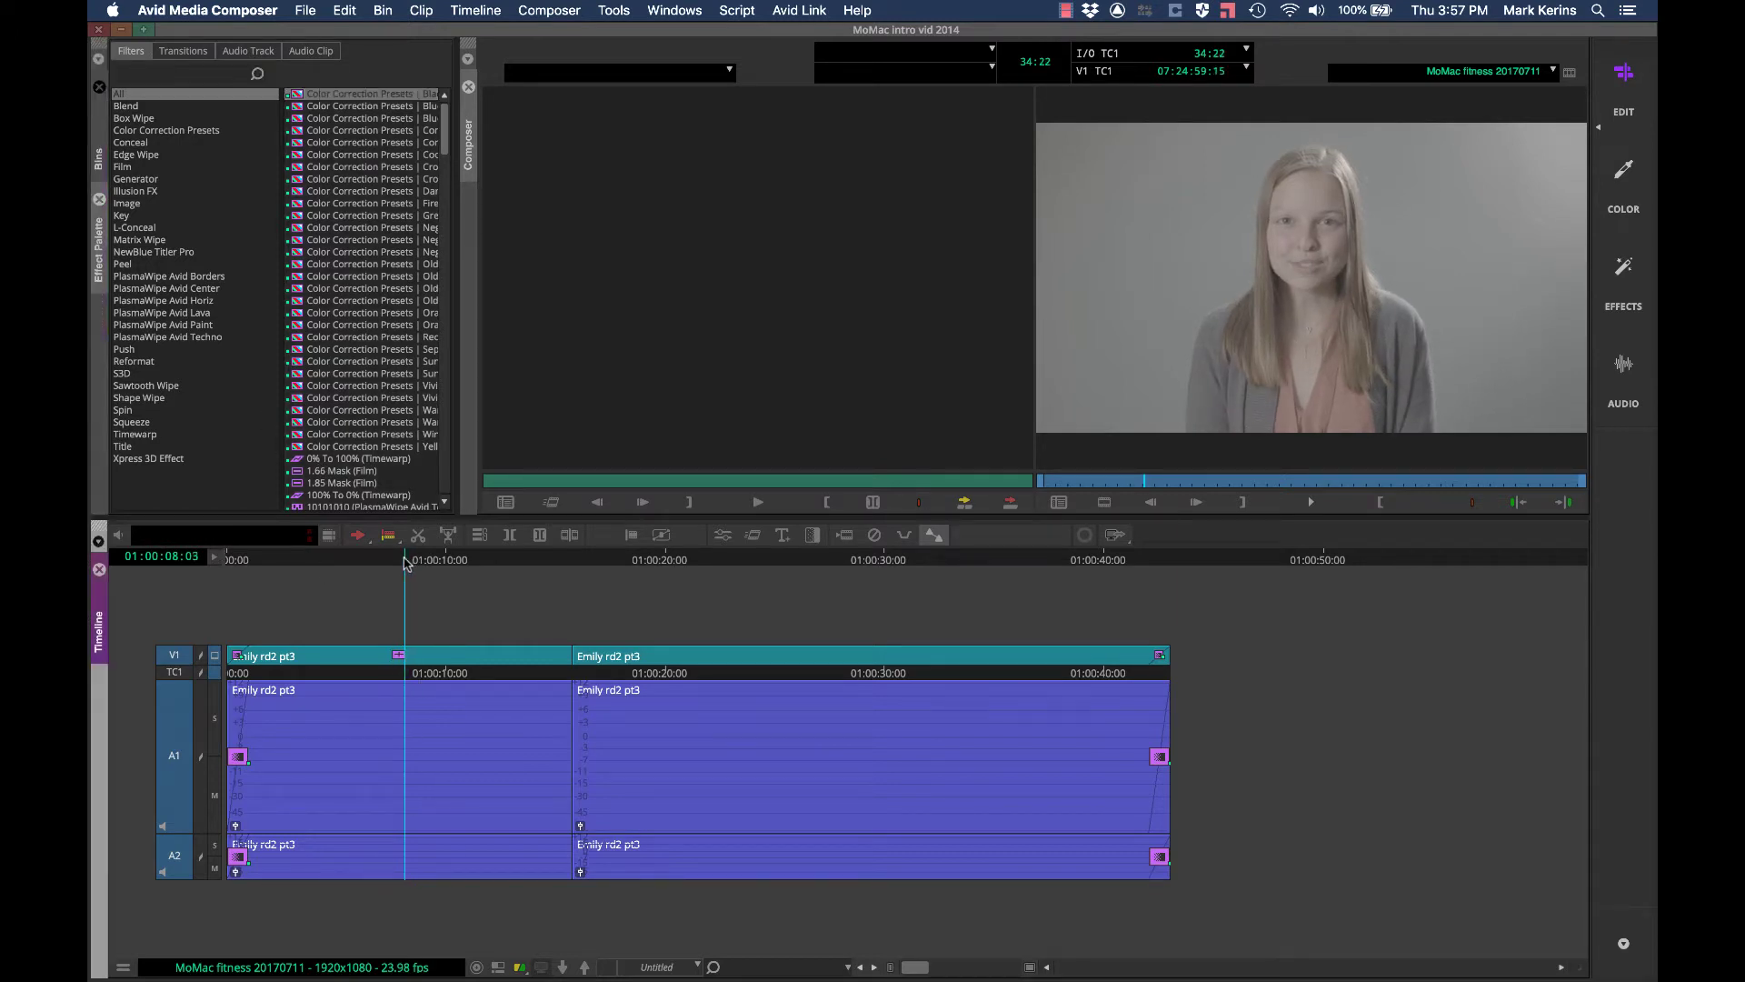
pyautogui.click(615, 10)
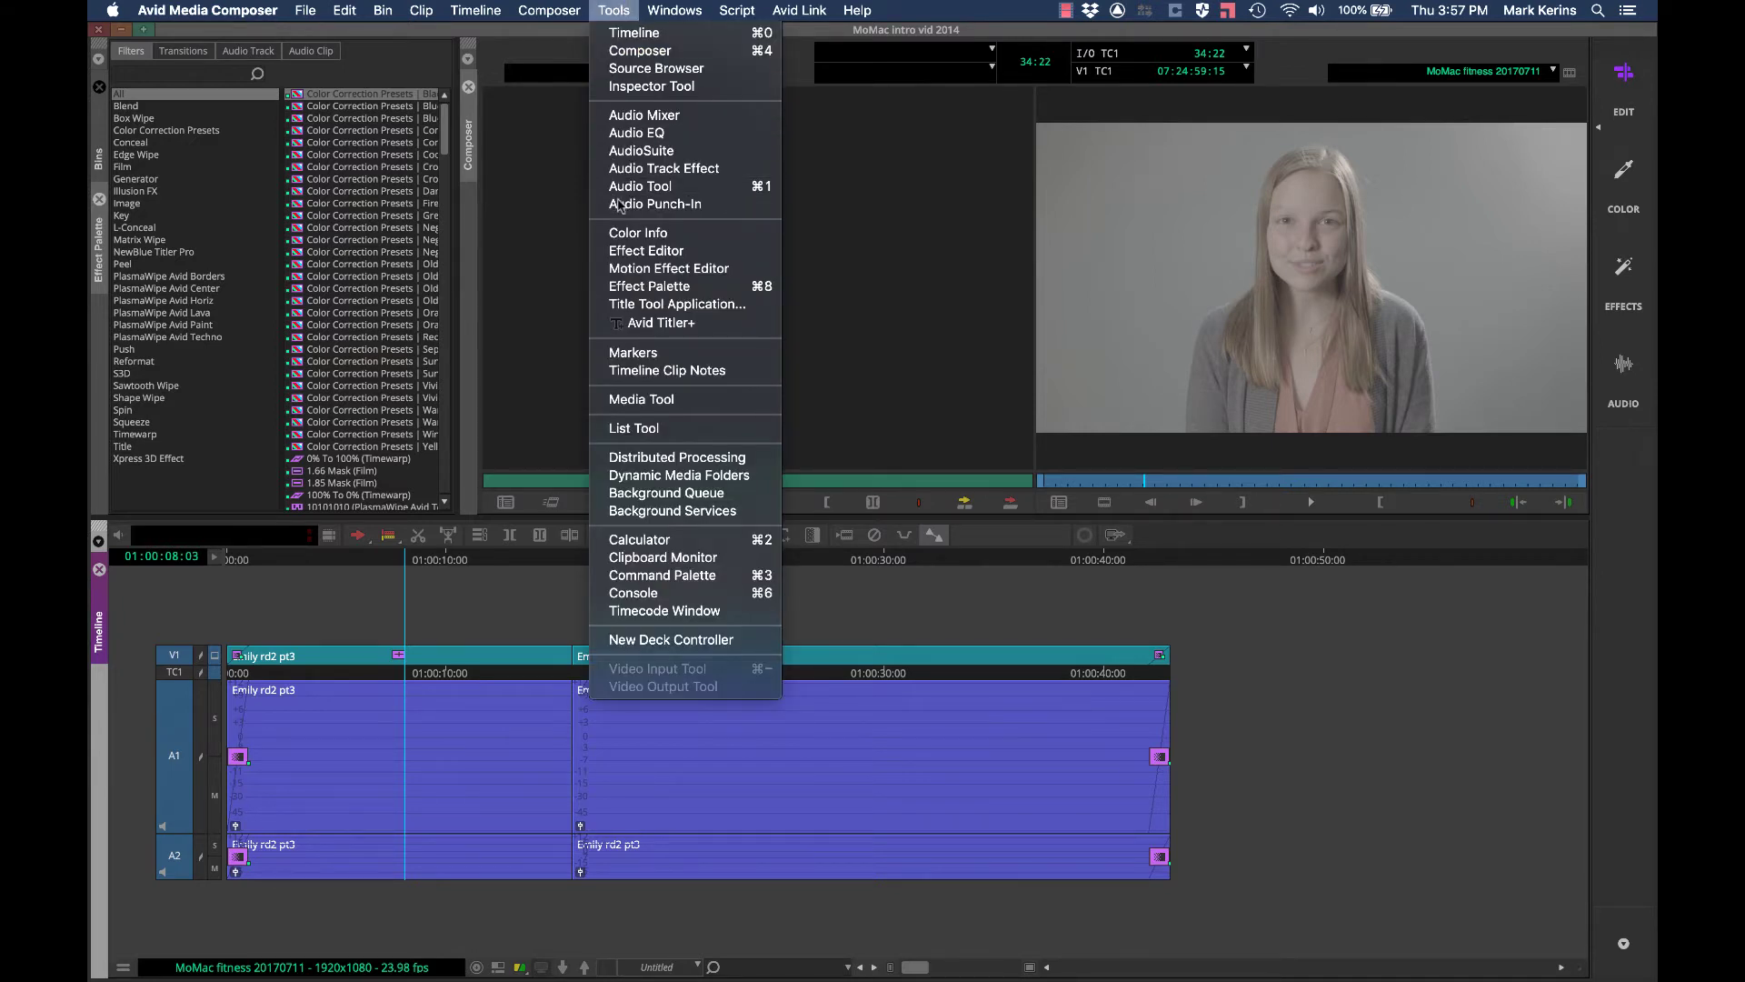
pyautogui.click(632, 251)
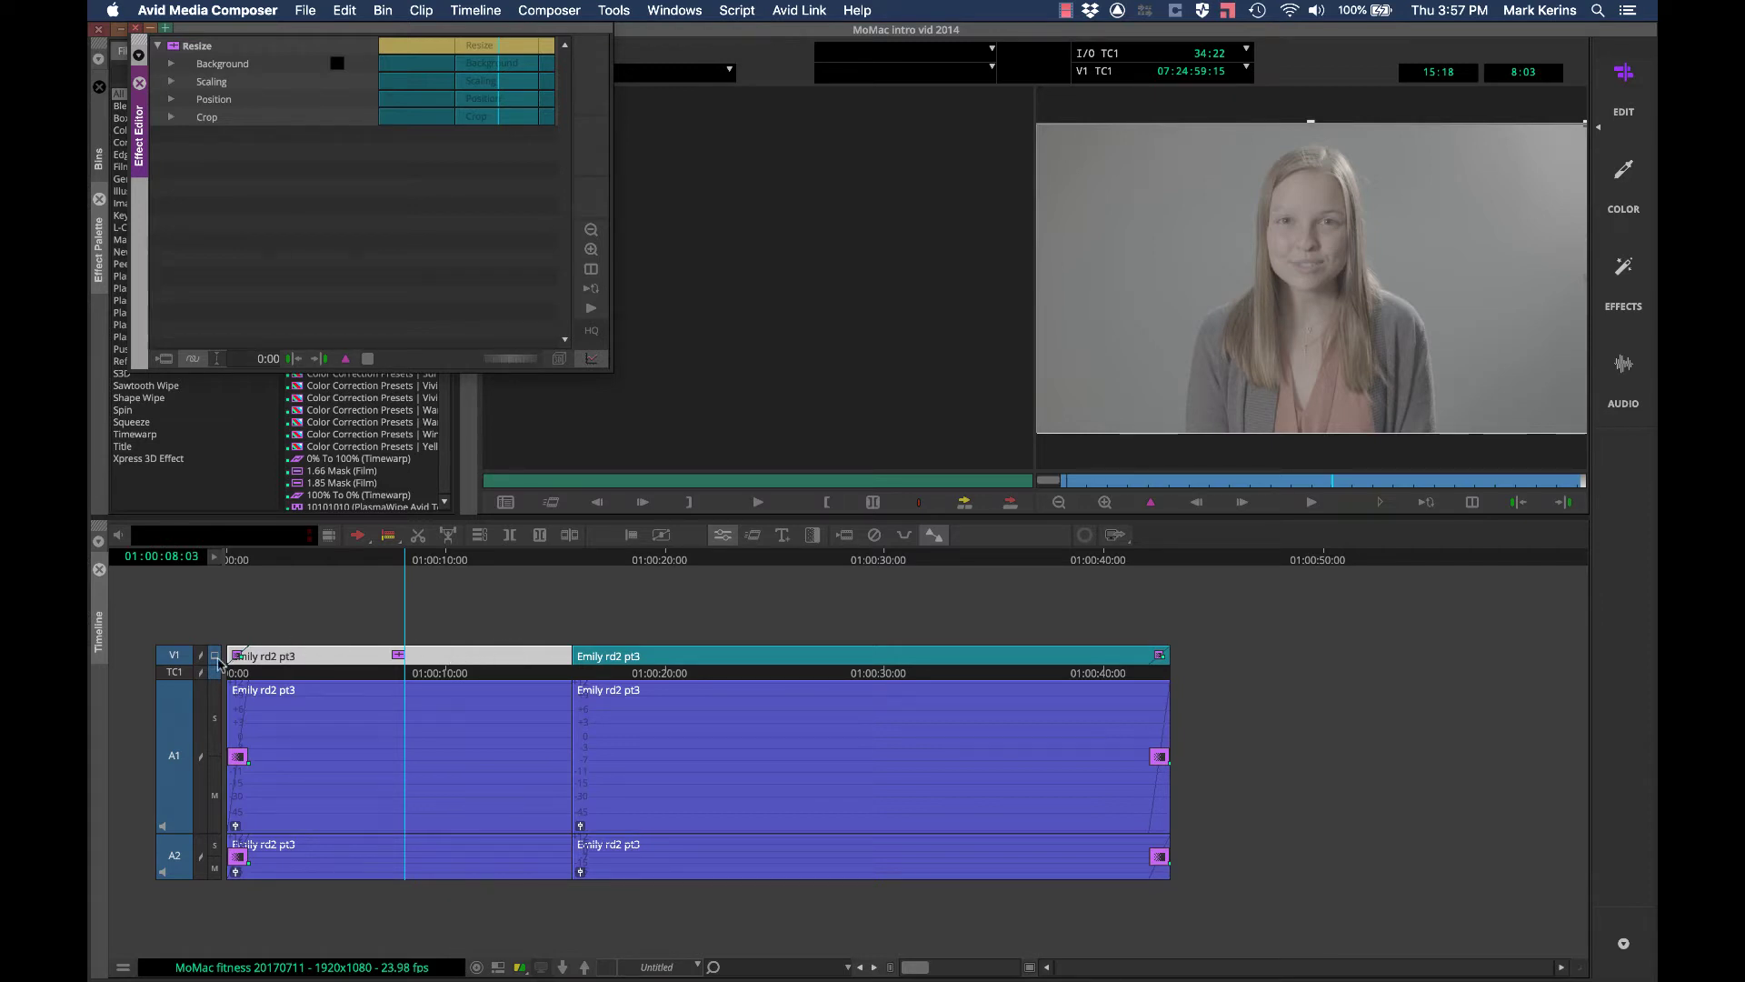
# Step: Deselect and reselect track V1, and load the first clip's Resize effect again at 01:00:03:18
pyautogui.click(167, 657)
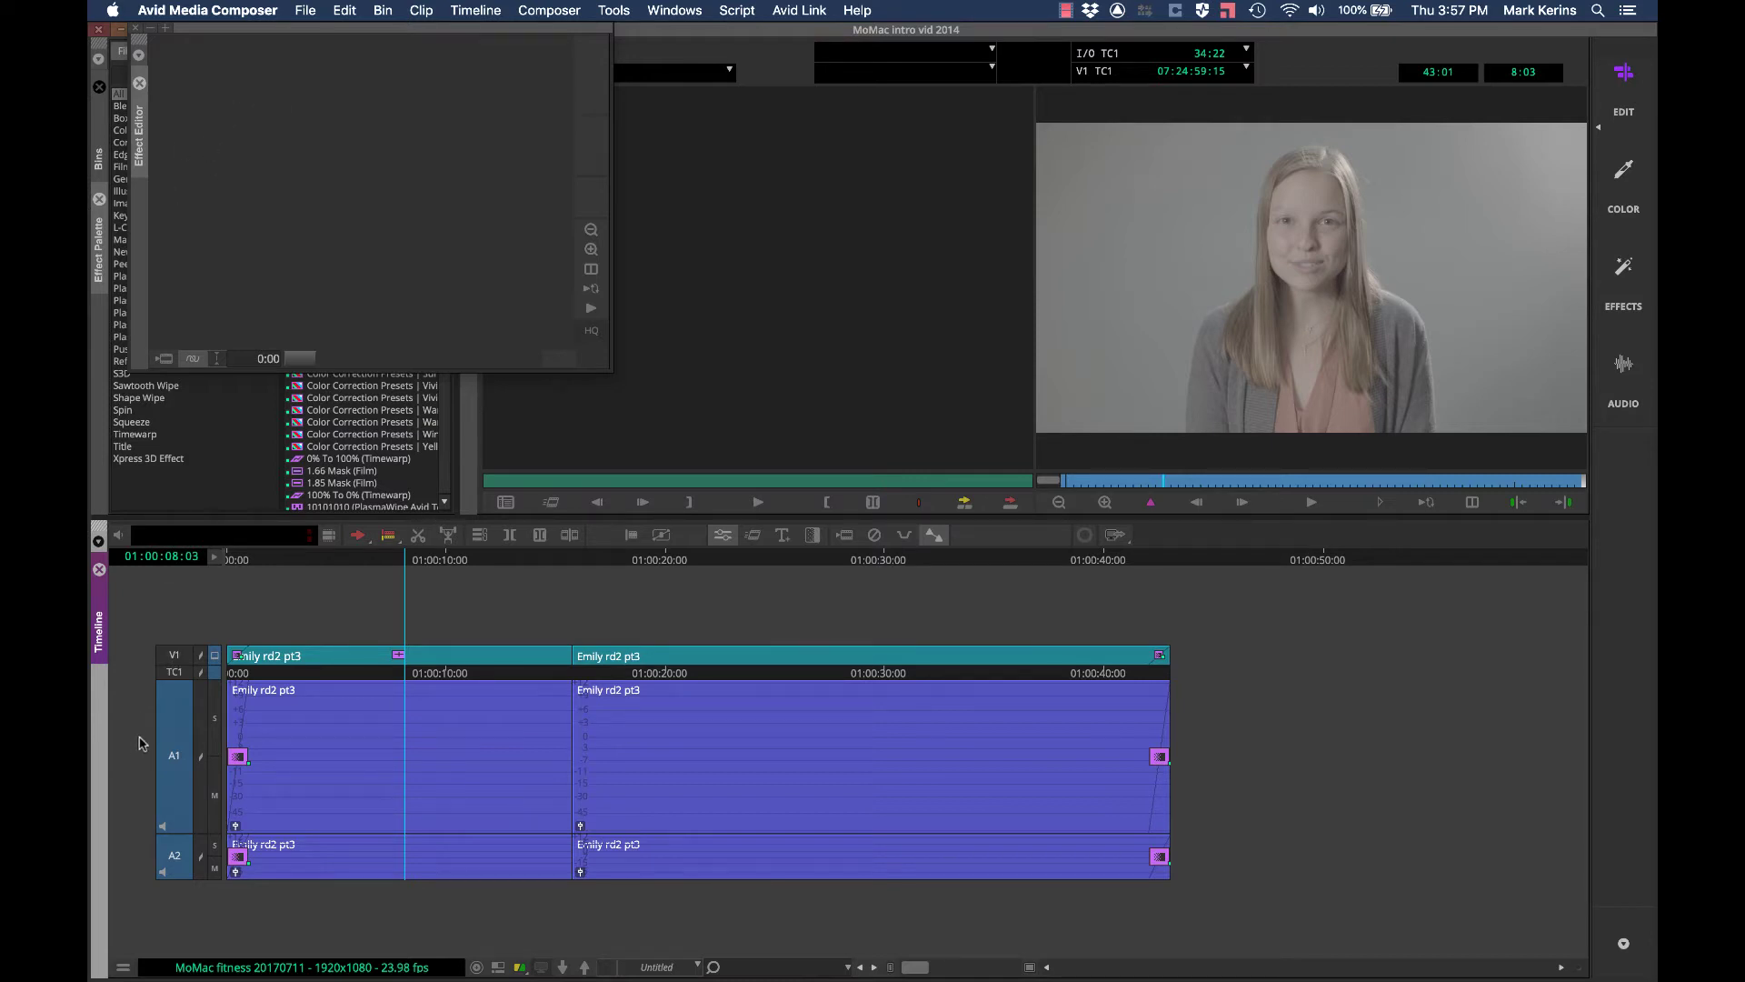
pyautogui.click(173, 655)
pyautogui.click(310, 655)
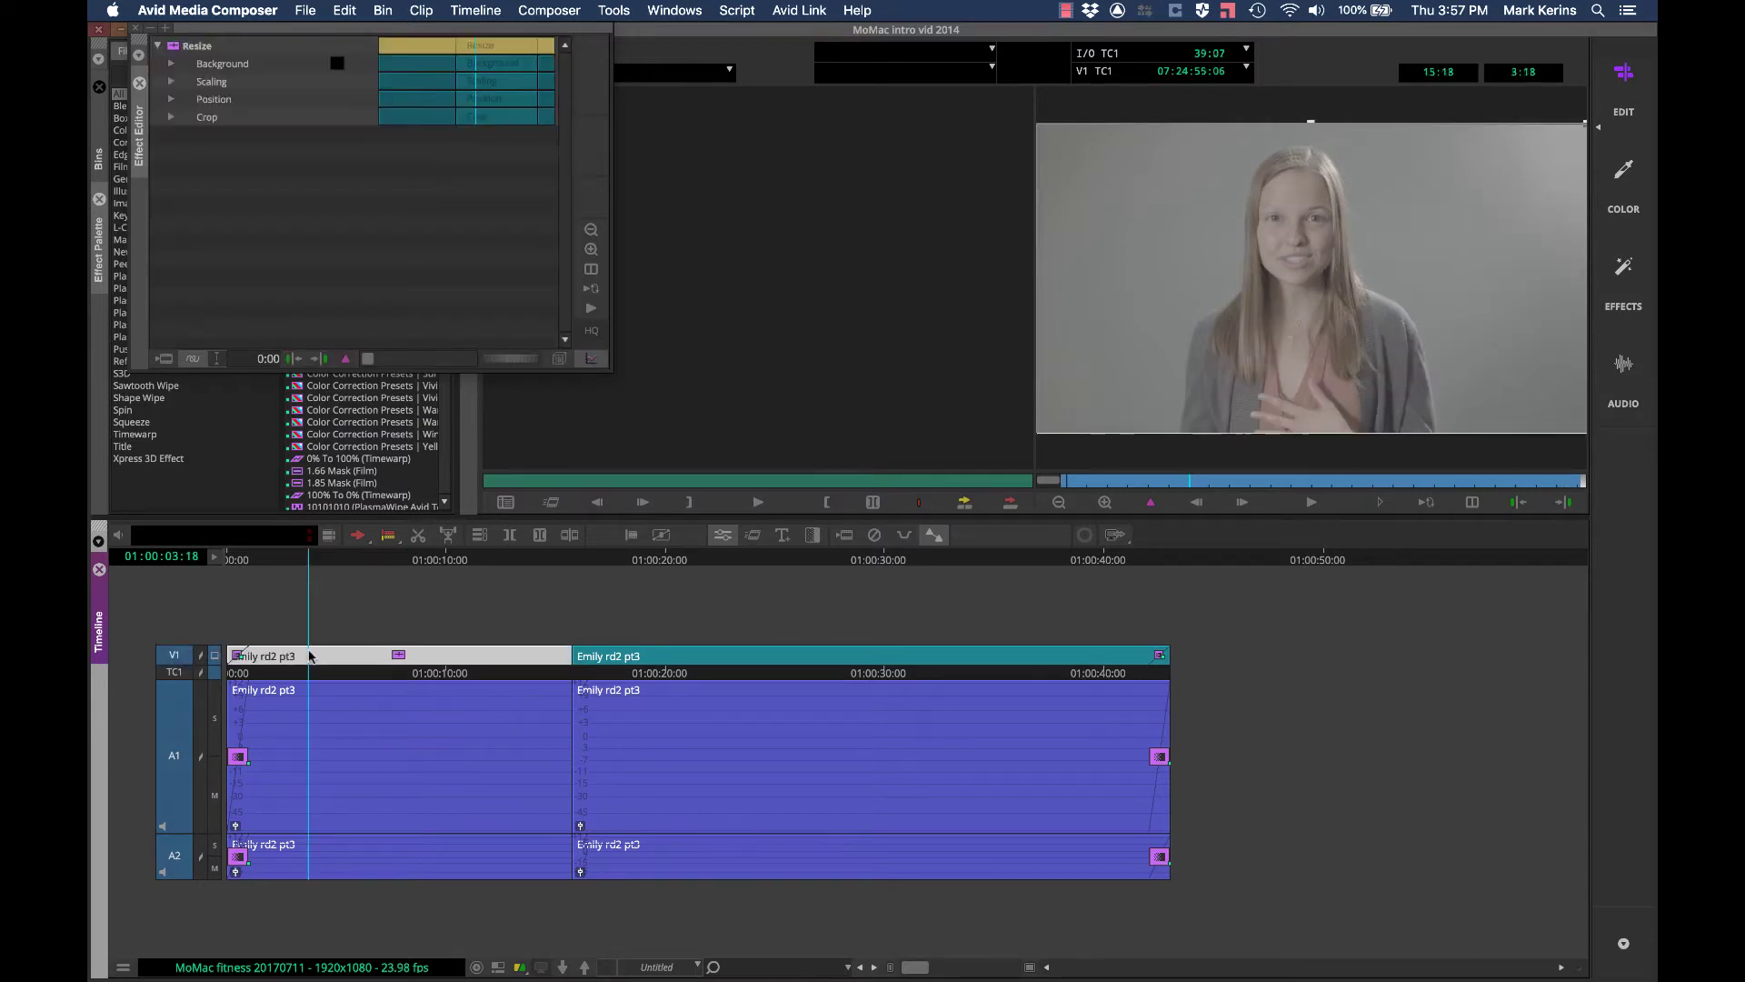
# Step: Expand the Resize effect's Scaling, Position and Crop parameters, and set Scaling to 150 with fixed aspect and Position Y to 83
pyautogui.click(173, 83)
pyautogui.click(172, 152)
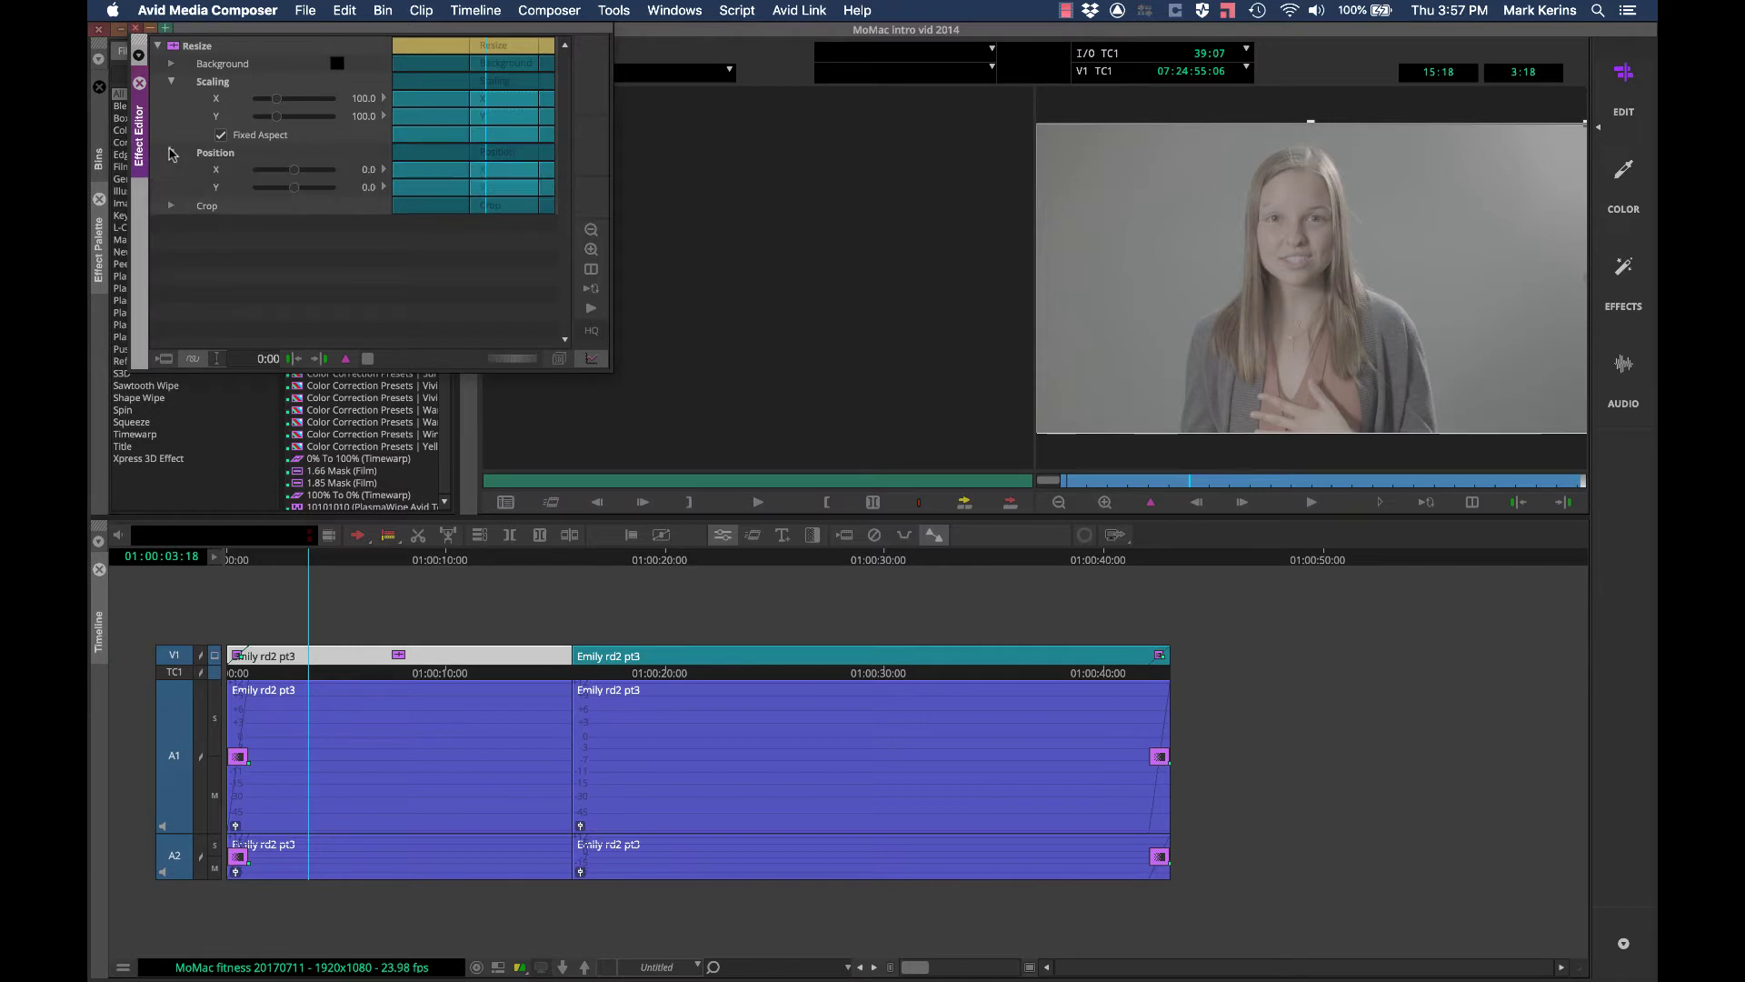
pyautogui.click(171, 207)
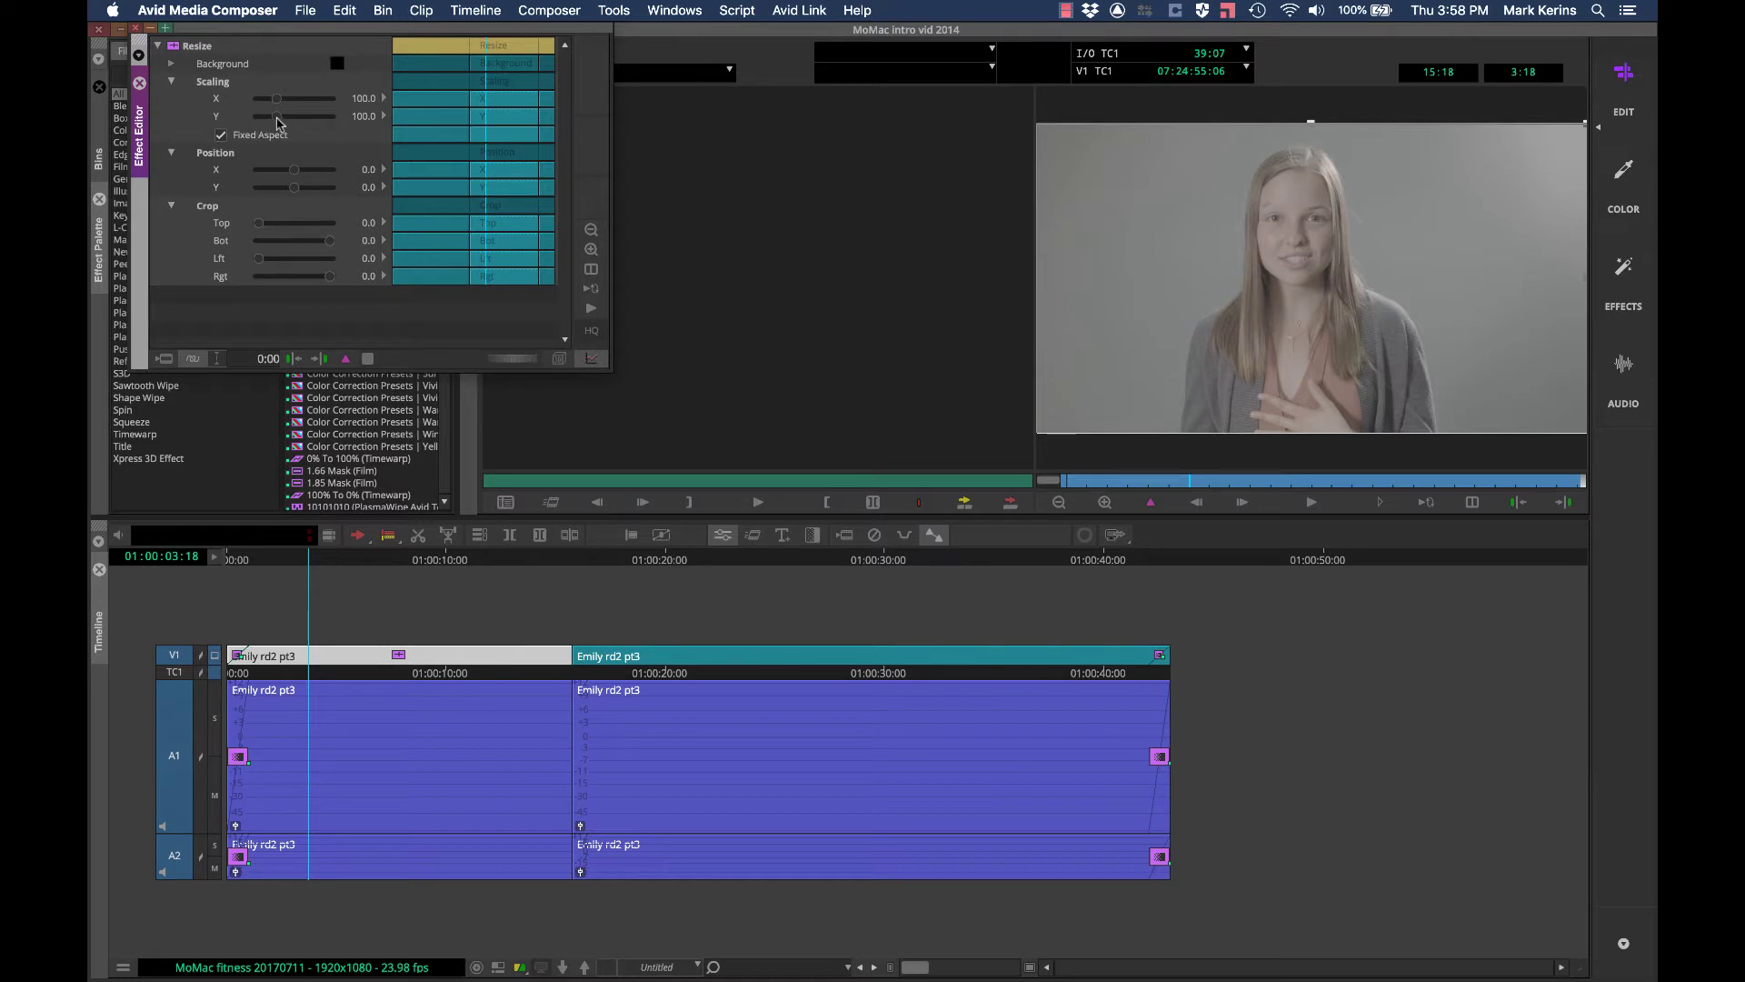
pyautogui.moveTo(278, 117); pyautogui.dragTo(287, 118)
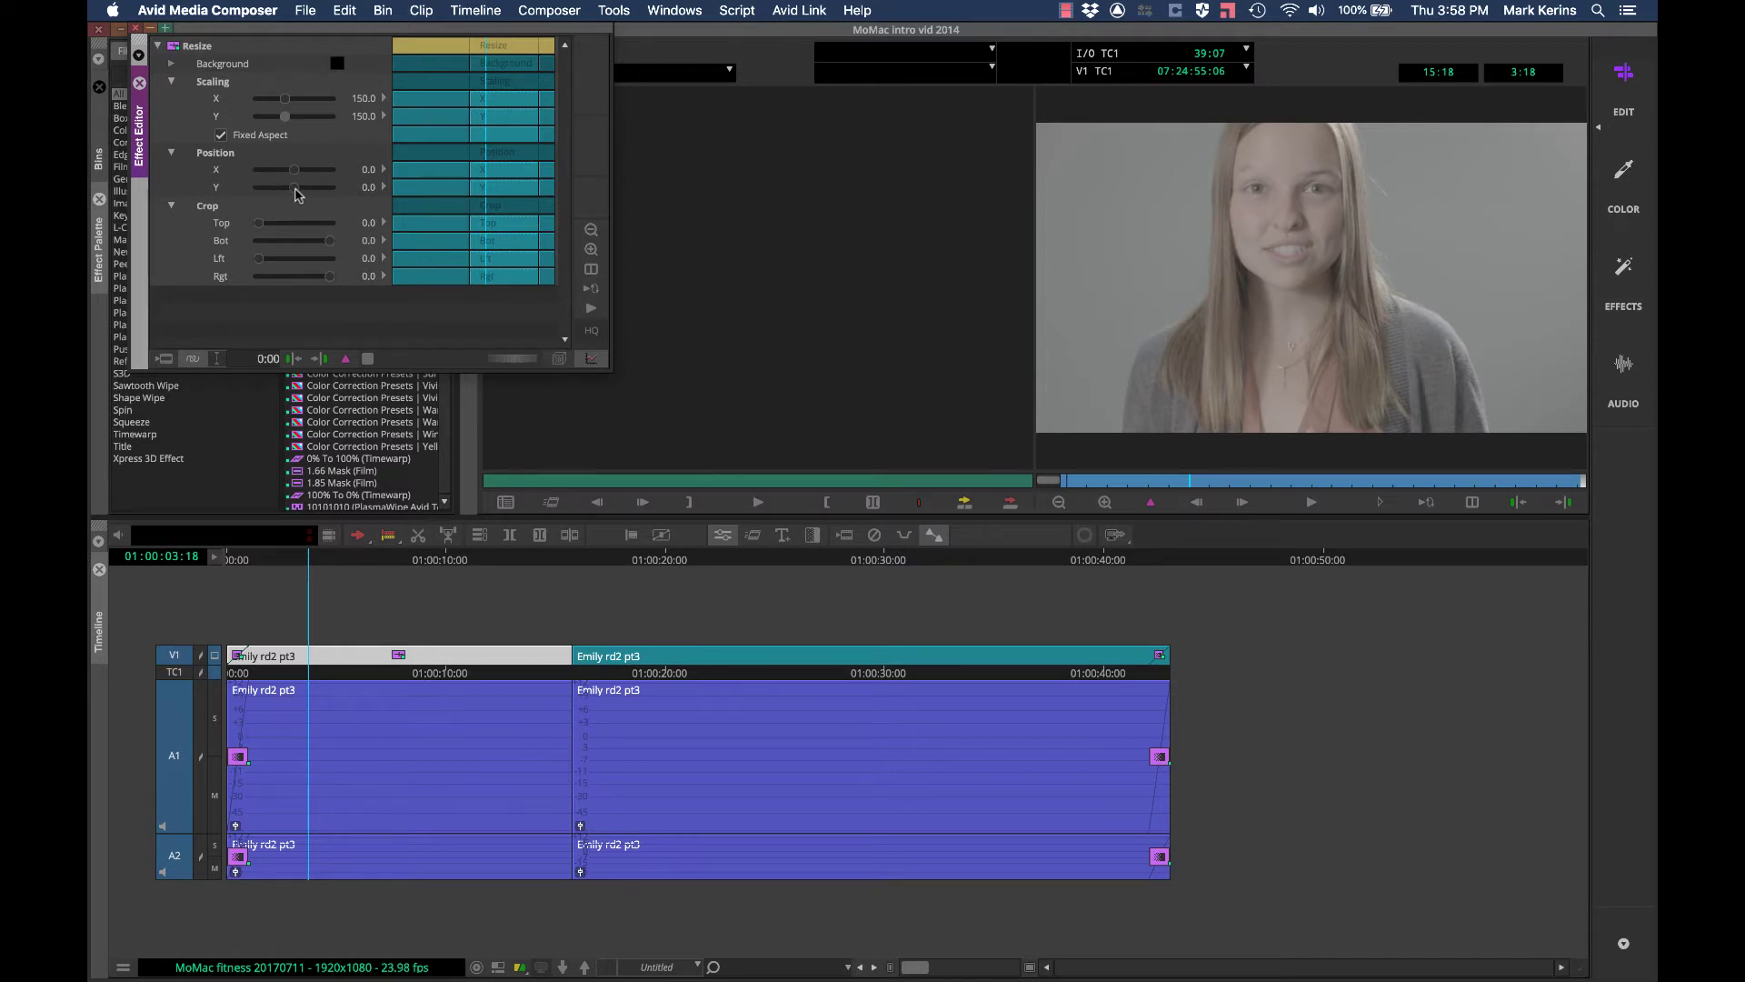
pyautogui.moveTo(295, 189); pyautogui.dragTo(295, 191)
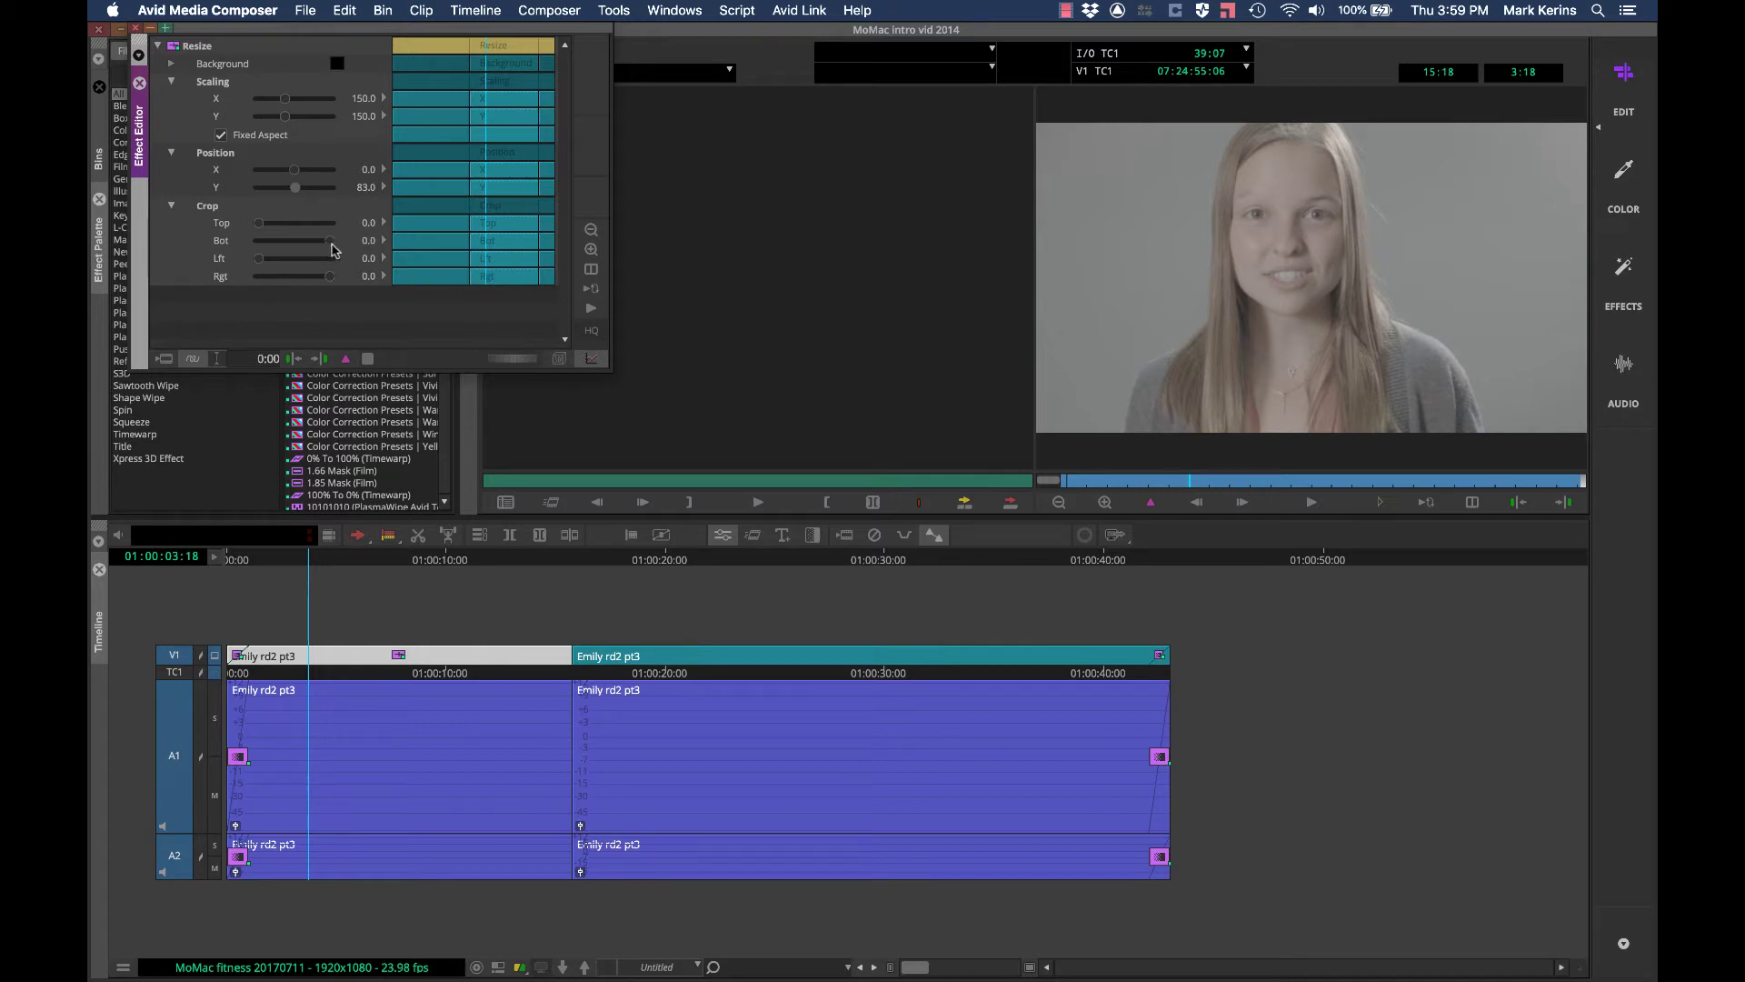
# Step: Try a bottom crop of -388 on the Resize effect and bring it back toward zero
pyautogui.moveTo(329, 244)
pyautogui.mouseDown()
pyautogui.moveTo(289, 244)
pyautogui.moveTo(388, 240)
pyautogui.moveTo(306, 241)
pyautogui.mouseUp()
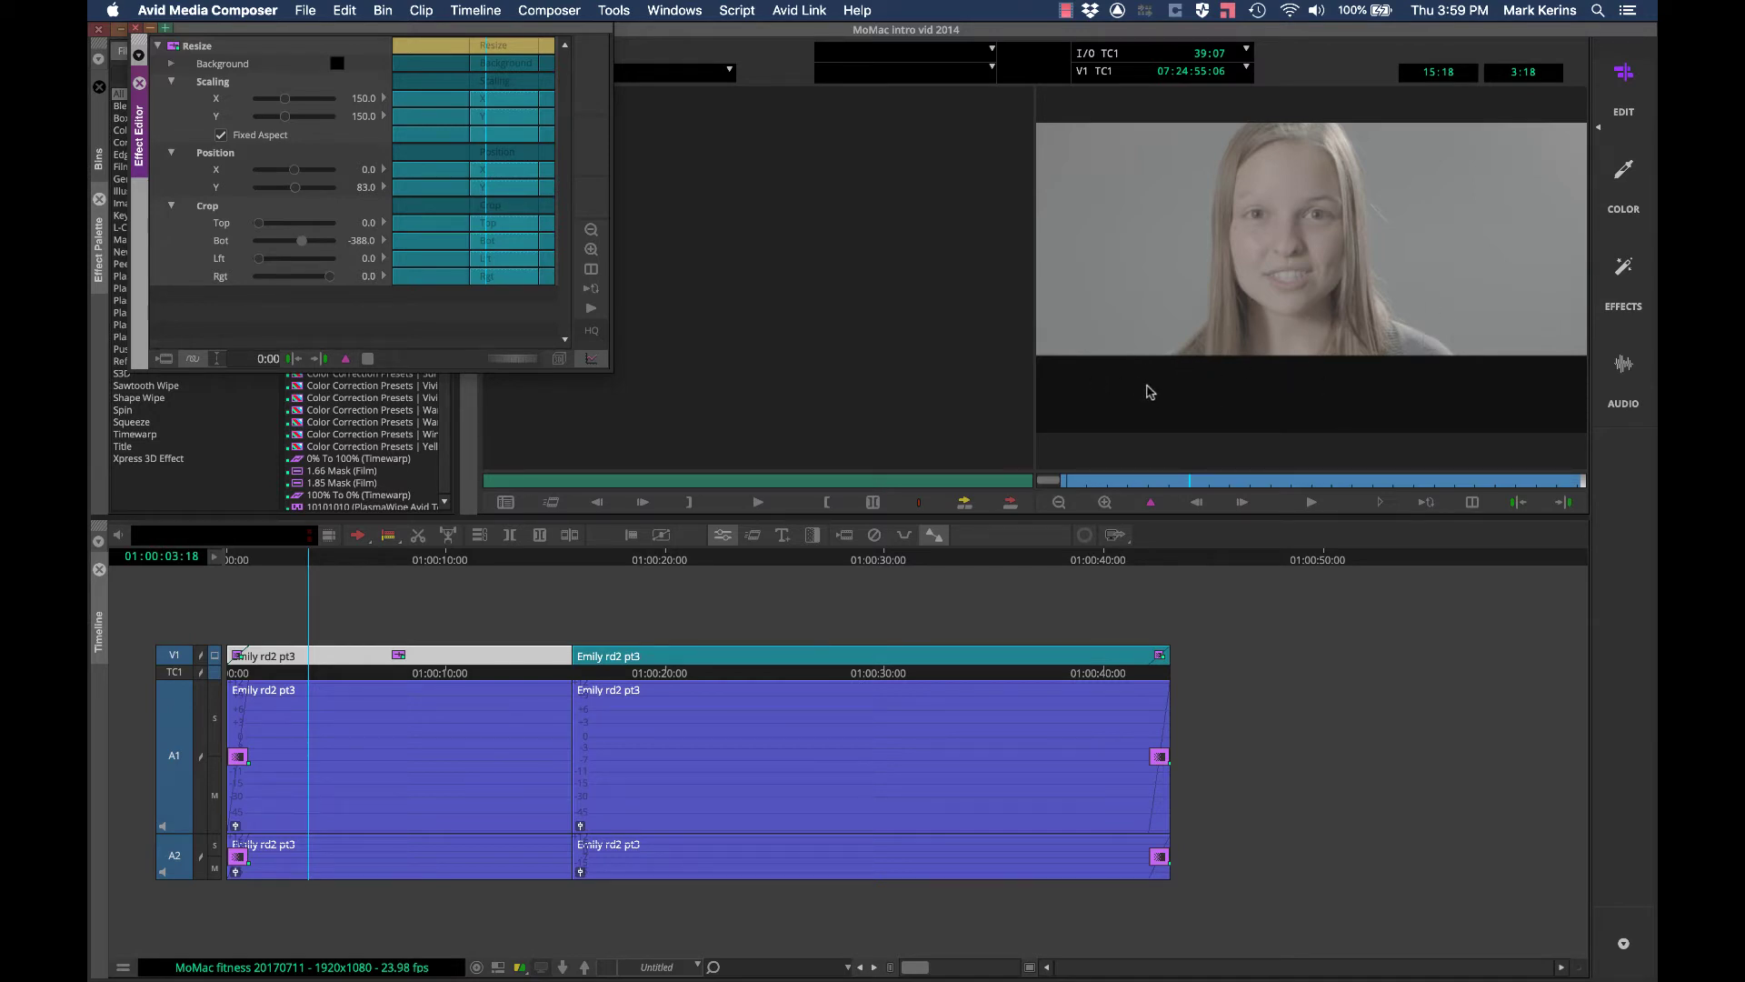
pyautogui.moveTo(301, 244); pyautogui.dragTo(325, 242)
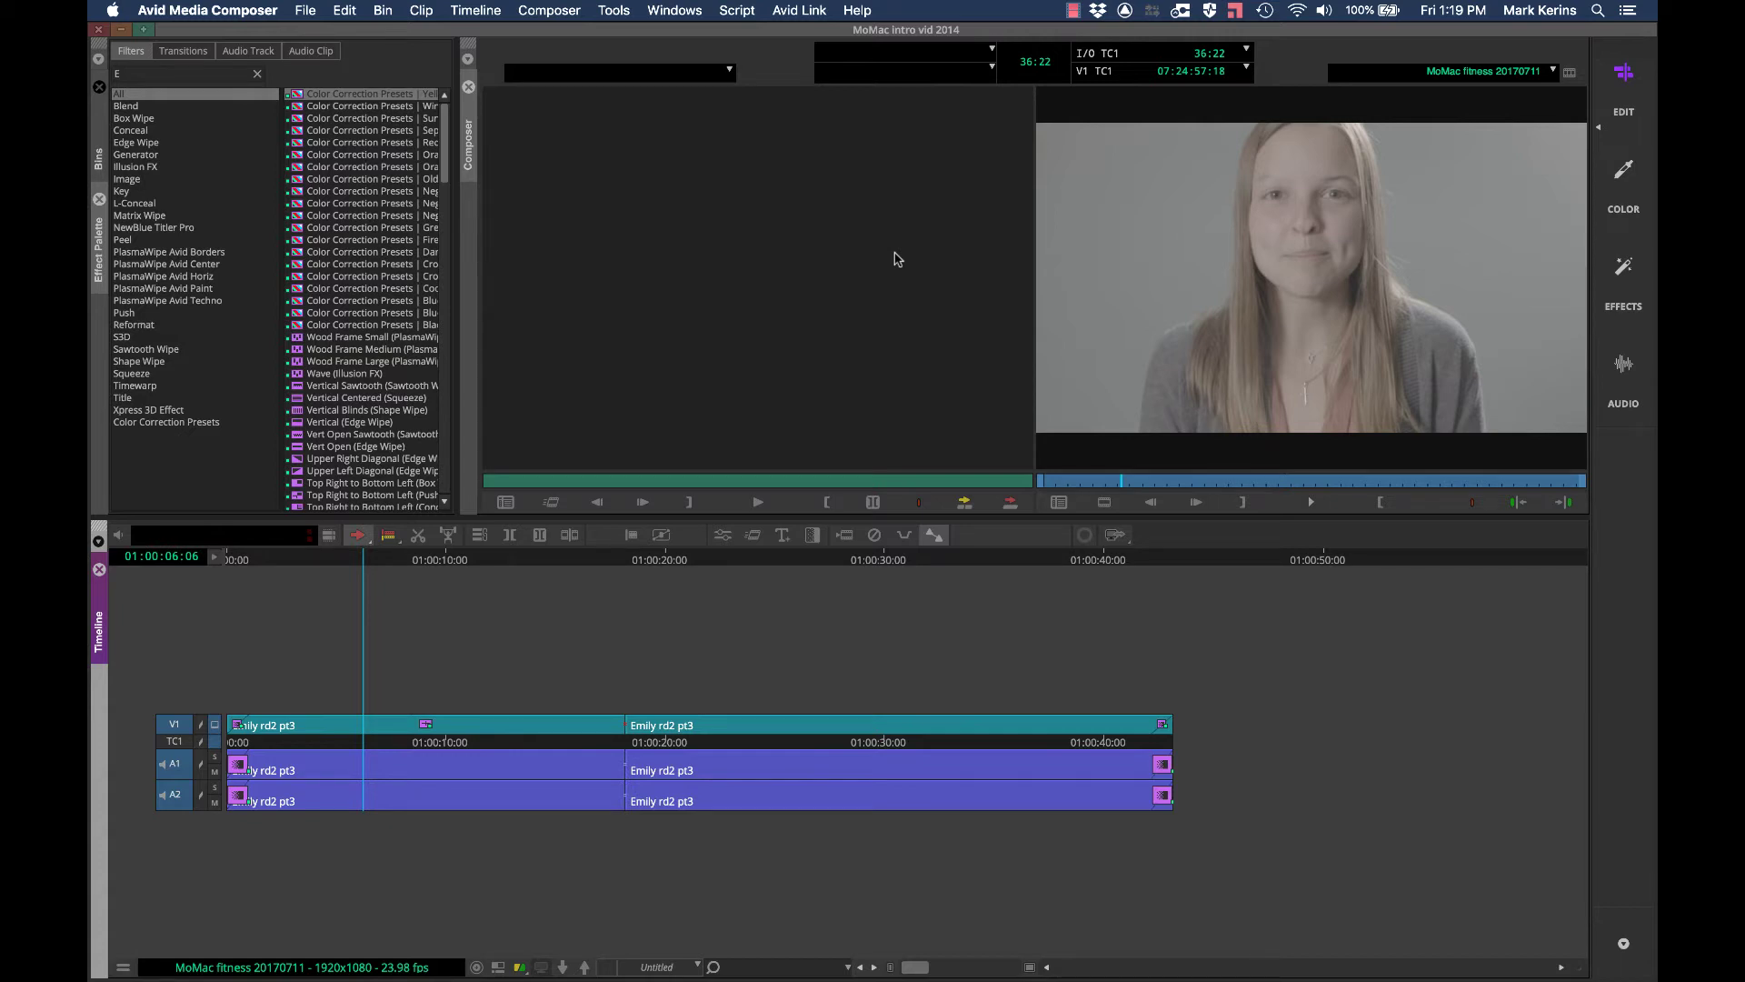
# Step: Show the first clip's Resize parameters in the Effect Editor, and move that V1 segment up to V2 above the second clip
pyautogui.hotkey('shift', 'e')
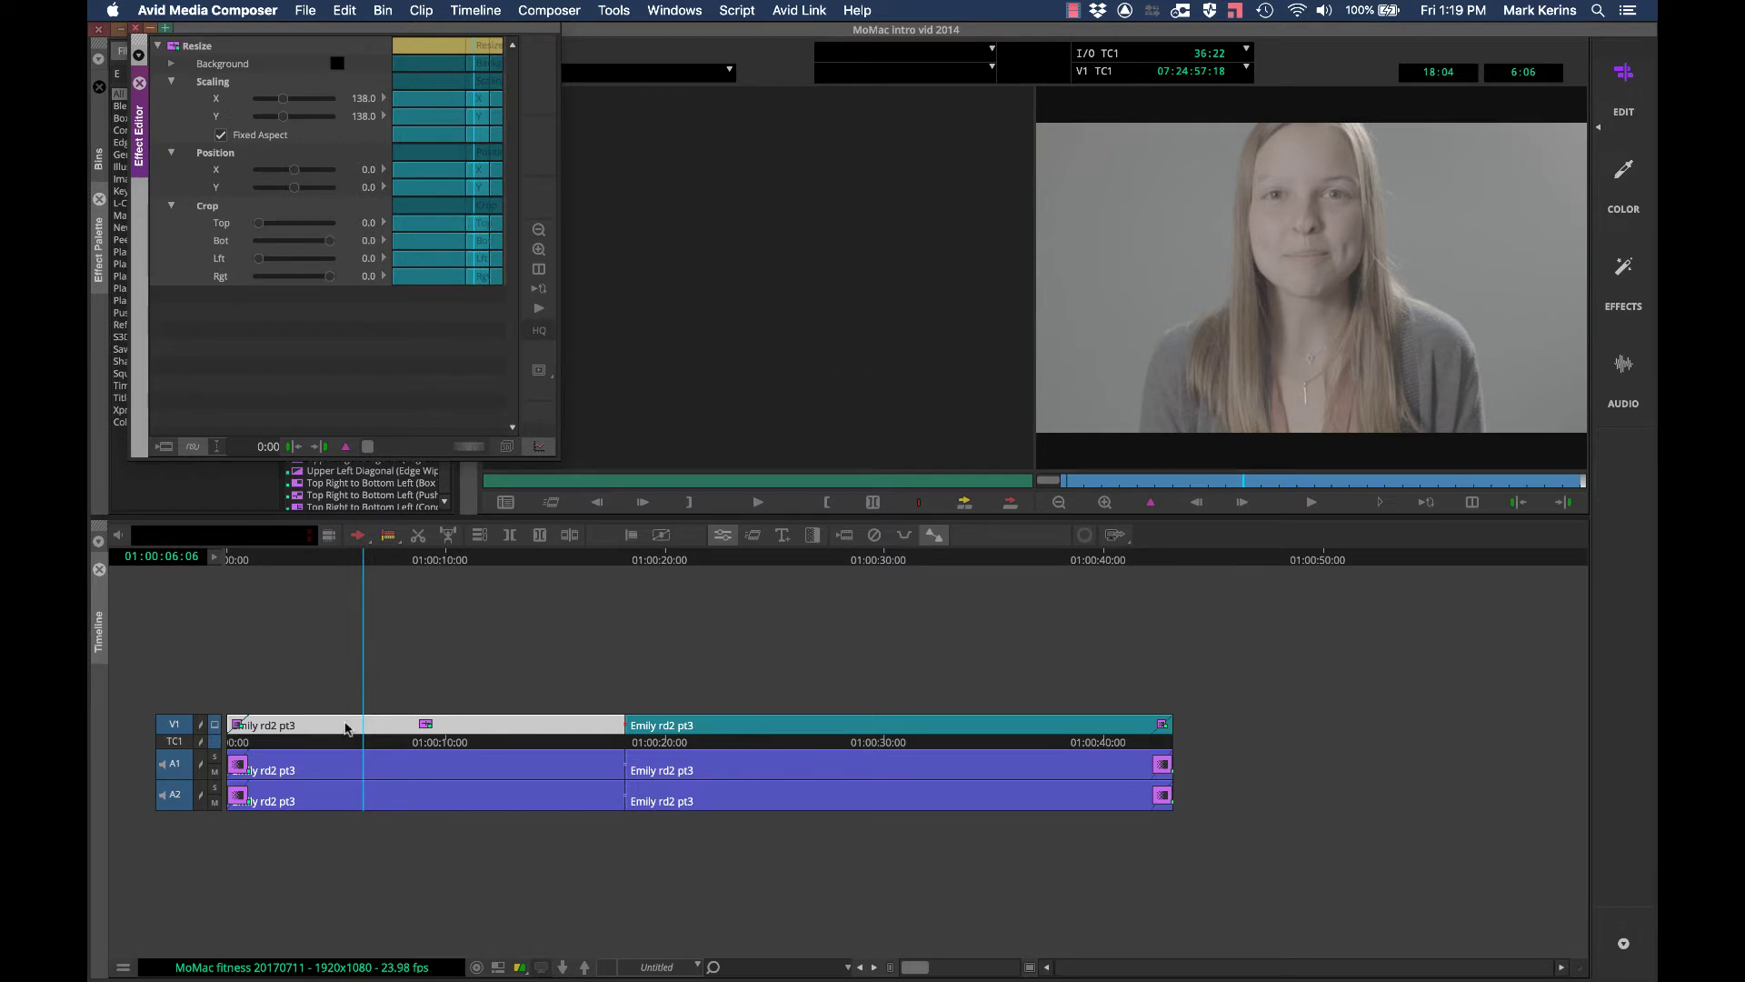
pyautogui.moveTo(346, 727); pyautogui.dragTo(763, 695)
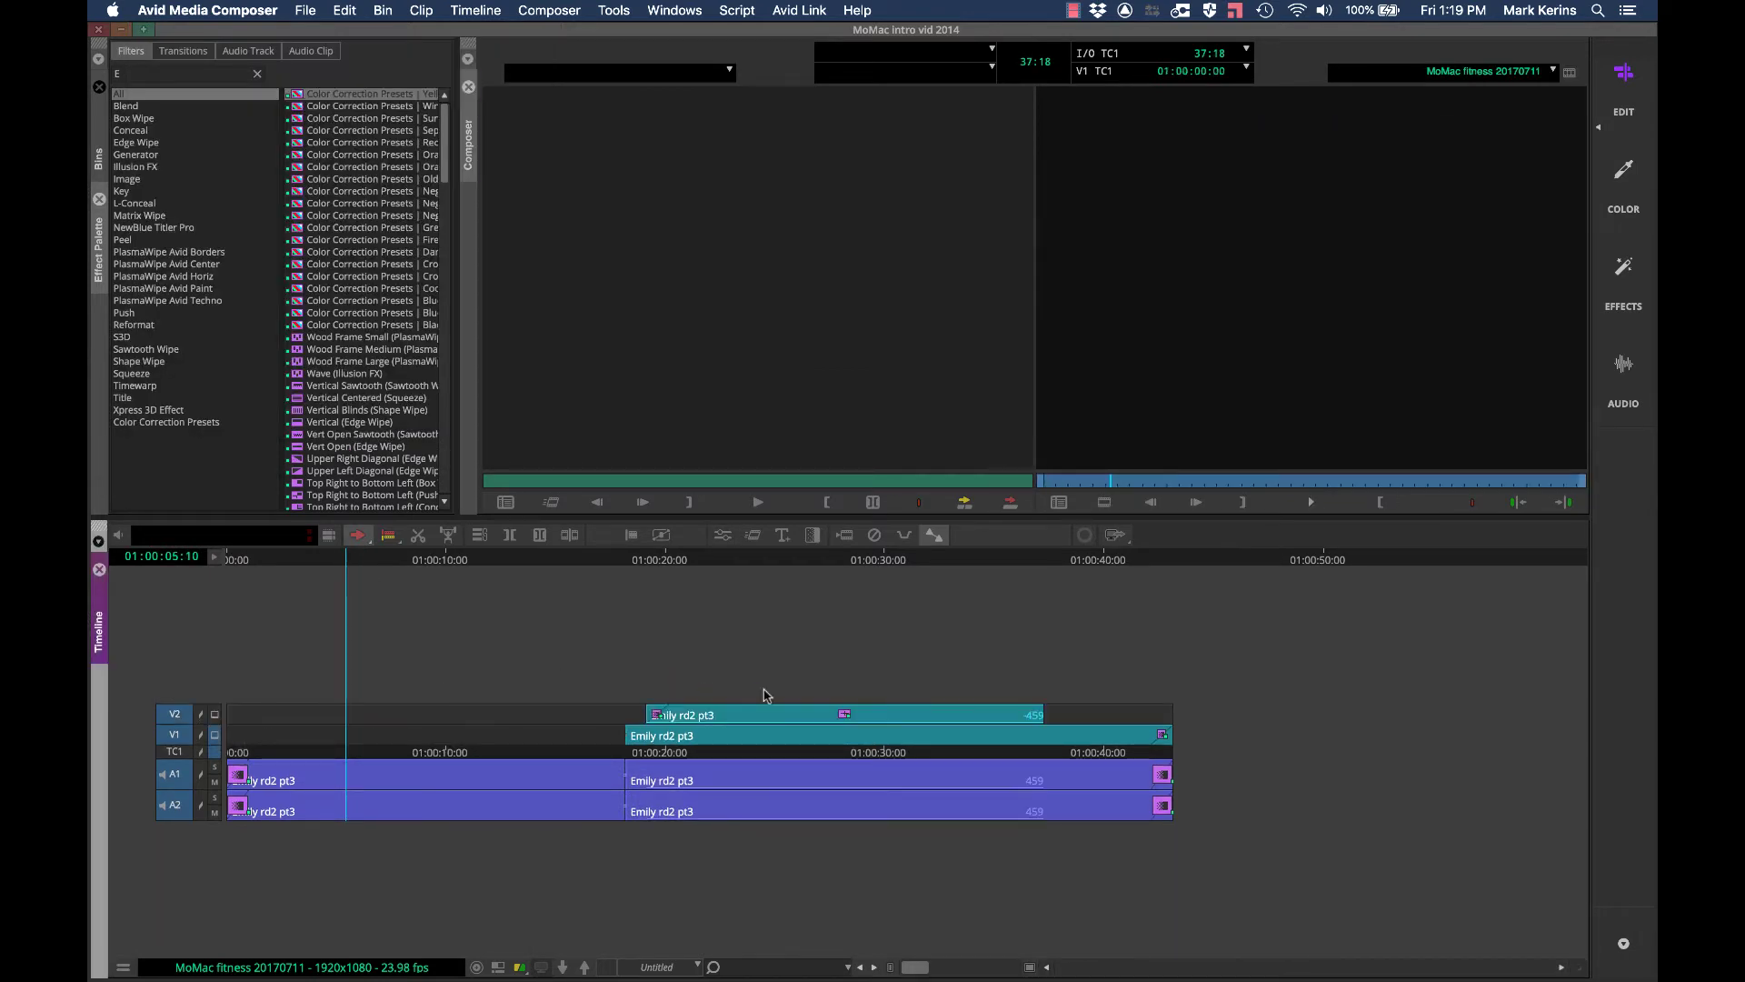
# Step: Monitor V2 and scrub from 01:00:23:14 to 01:00:26:17, and switch the video monitor to V1 to compare the layers
pyautogui.click(214, 715)
pyautogui.click(743, 566)
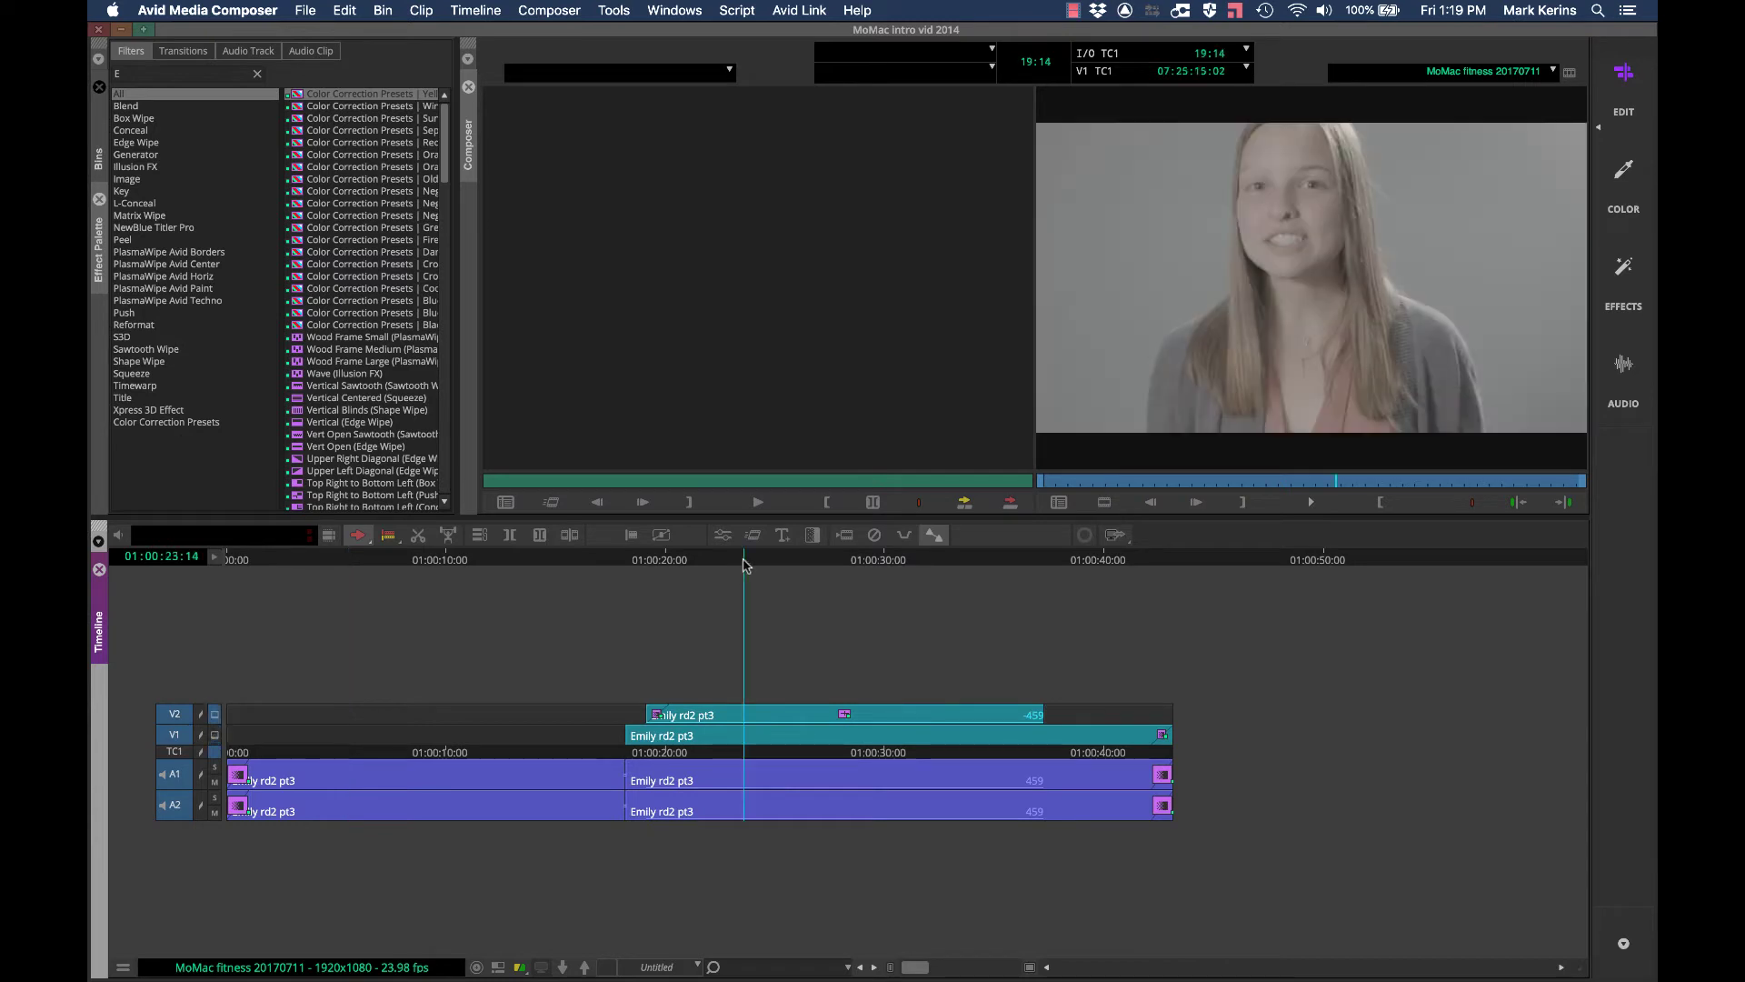
pyautogui.moveTo(743, 565); pyautogui.dragTo(811, 565)
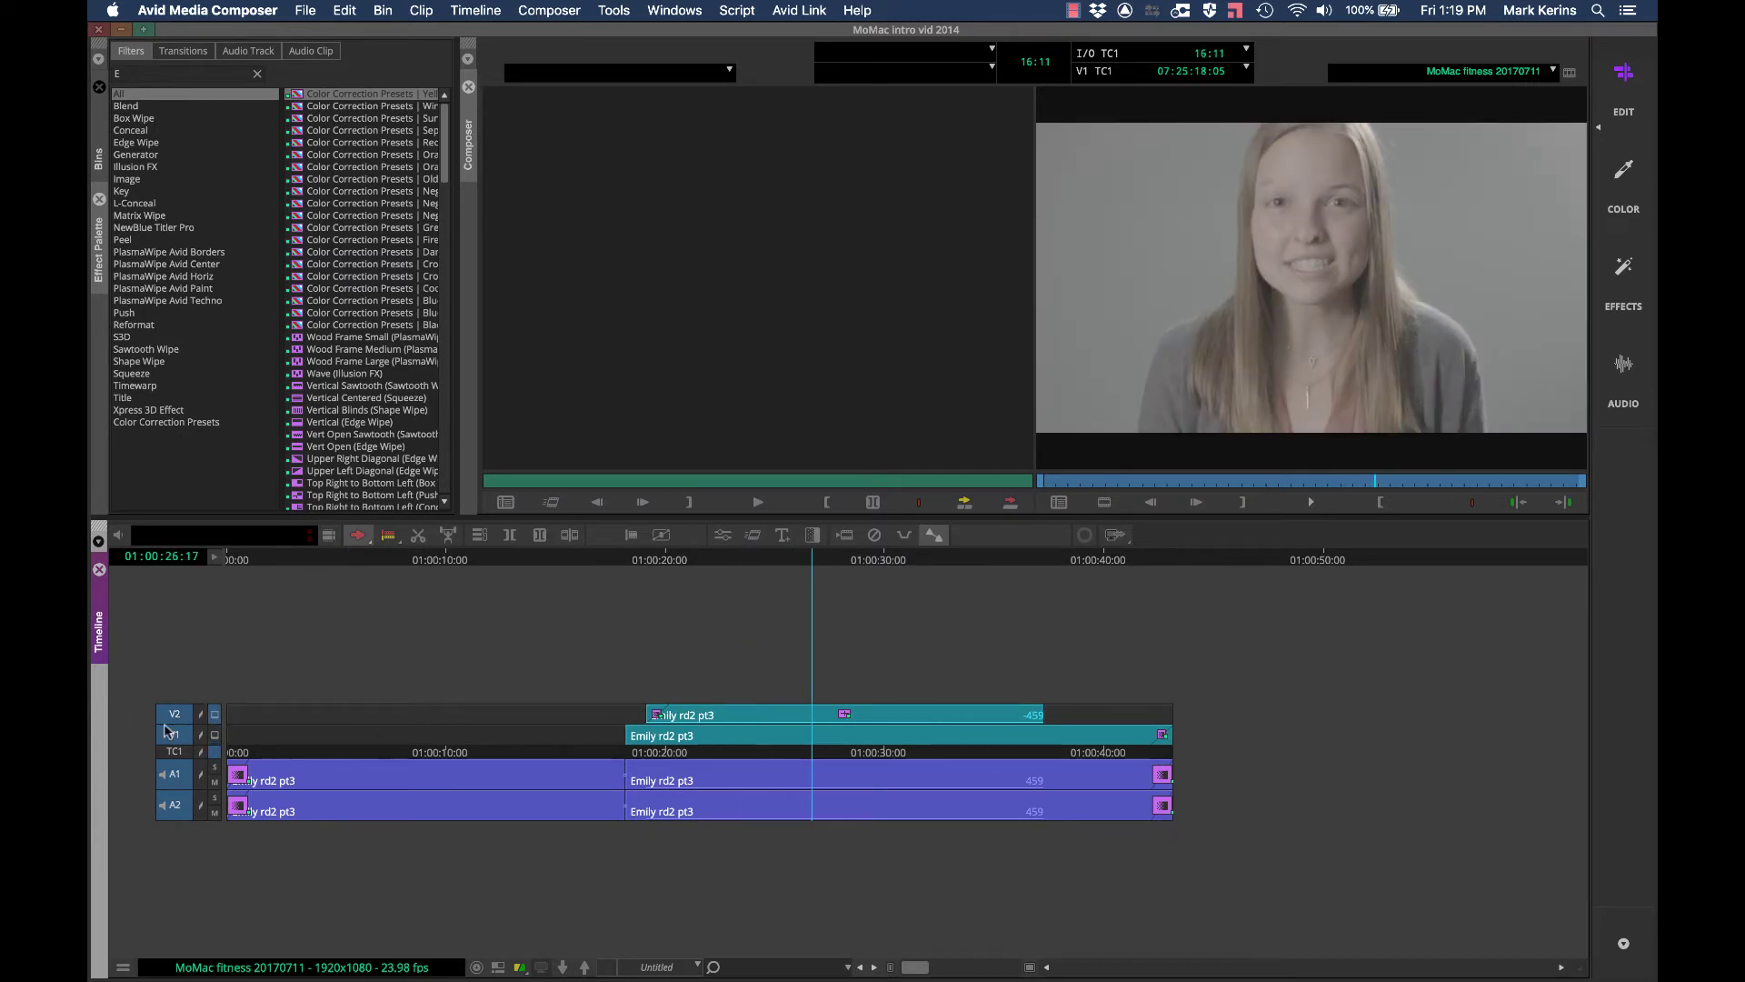
pyautogui.click(215, 735)
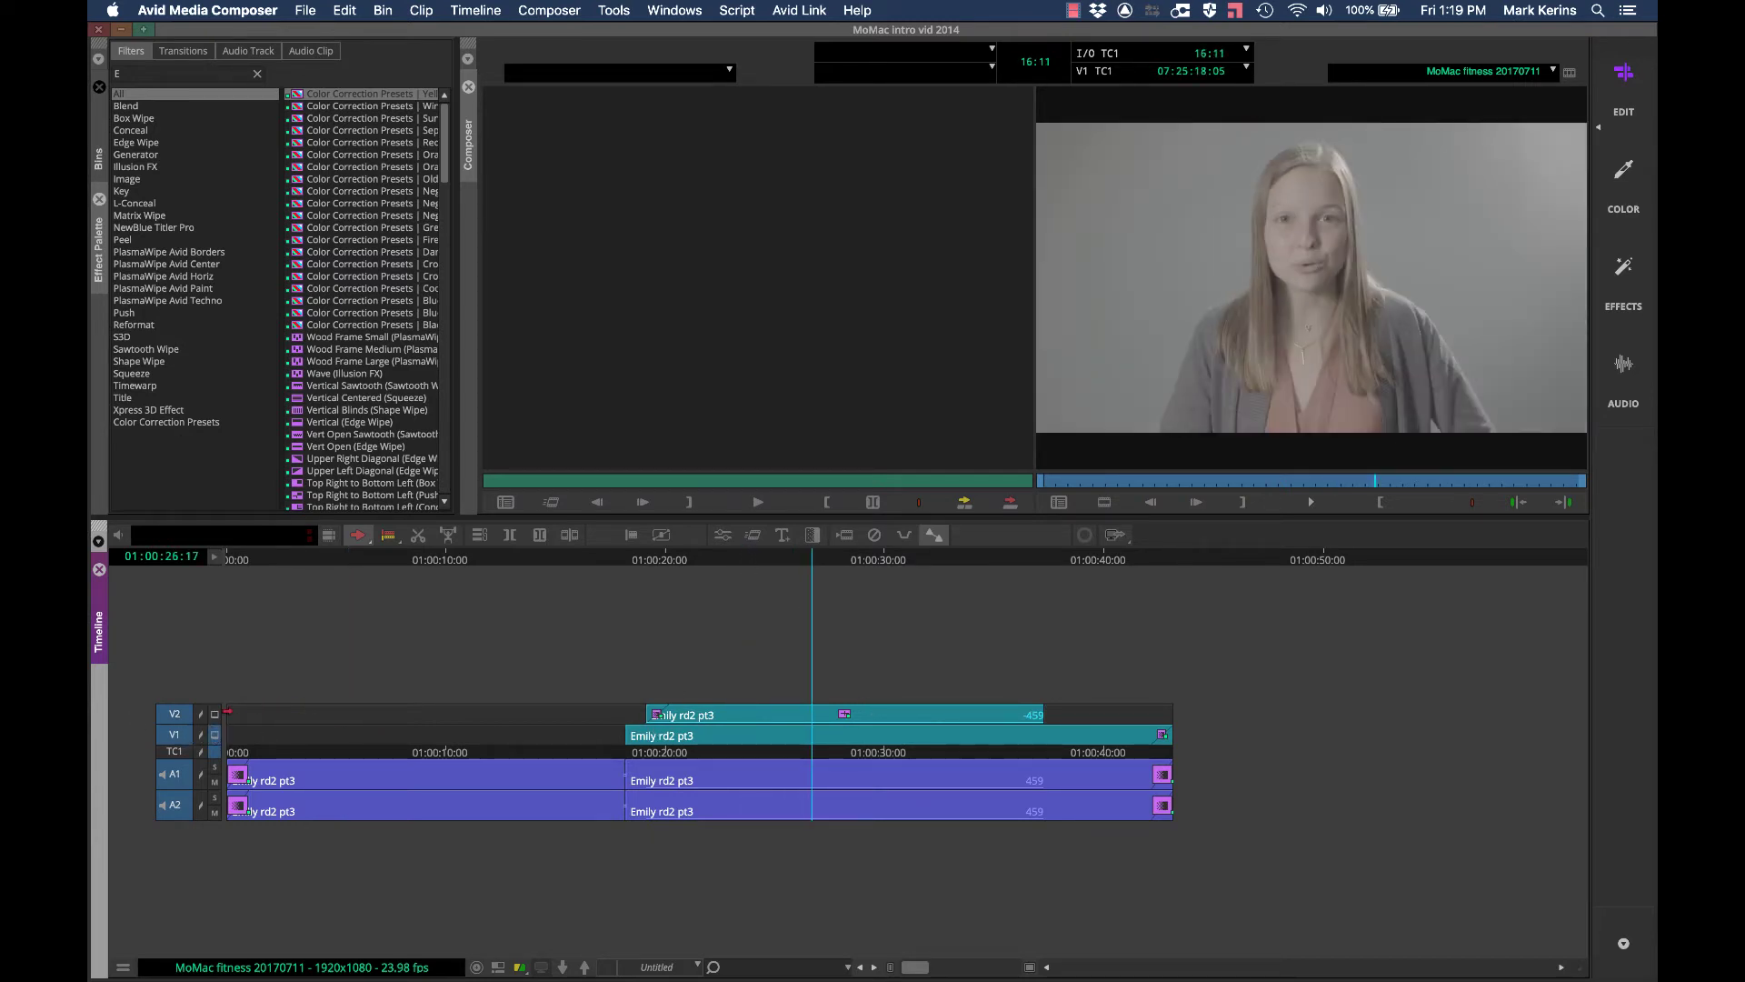
# Step: Set the V2 clip's Resize right crop to -555 and Scaling to 44, and compare the V1 and V2 video monitors
pyautogui.click(215, 715)
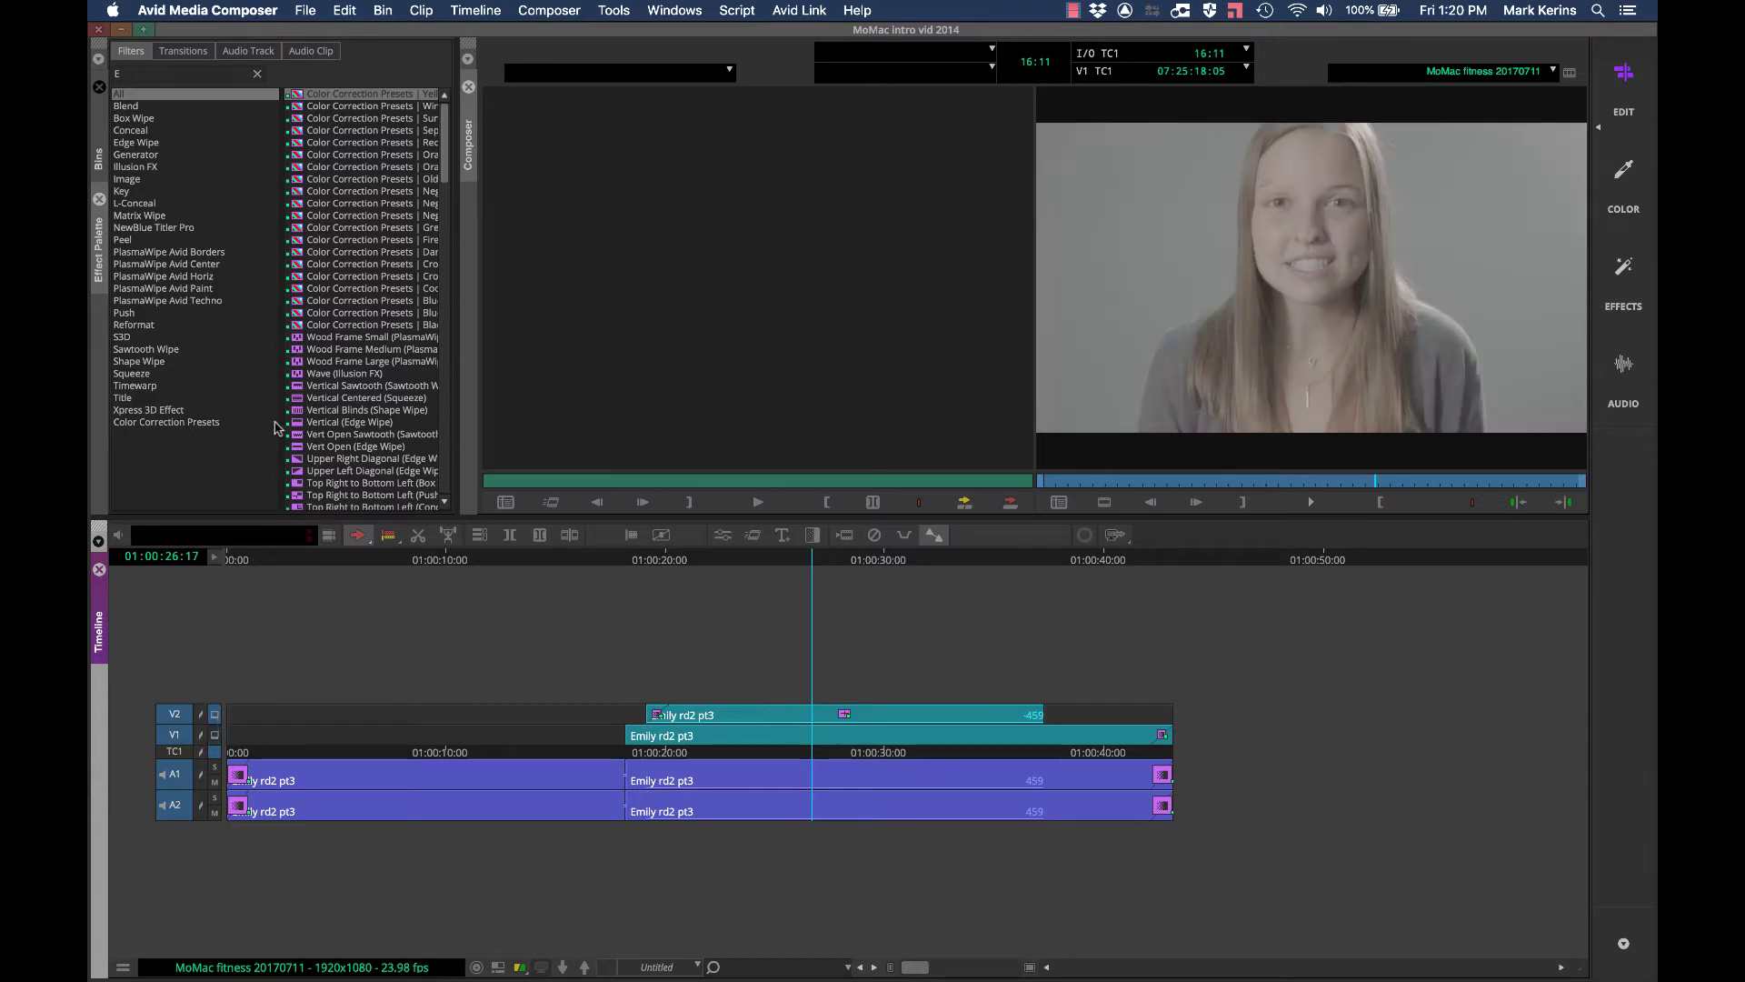
pyautogui.hotkey('shift', 'e')
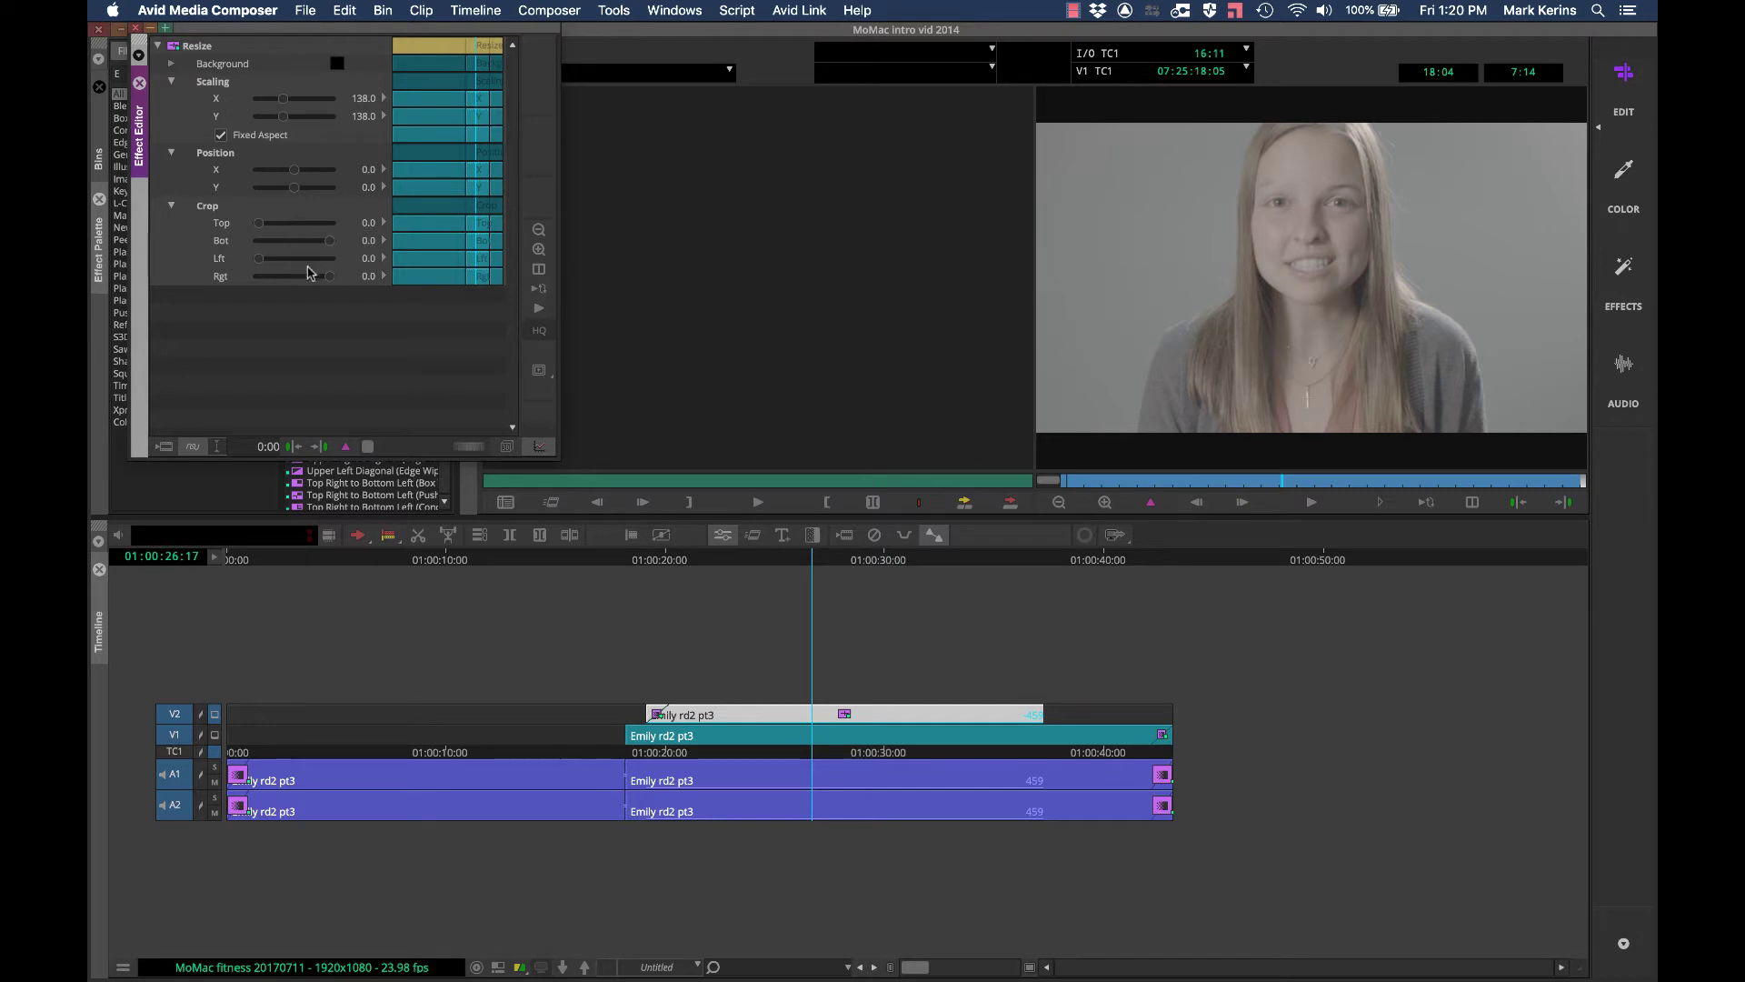
pyautogui.moveTo(324, 279); pyautogui.dragTo(290, 275)
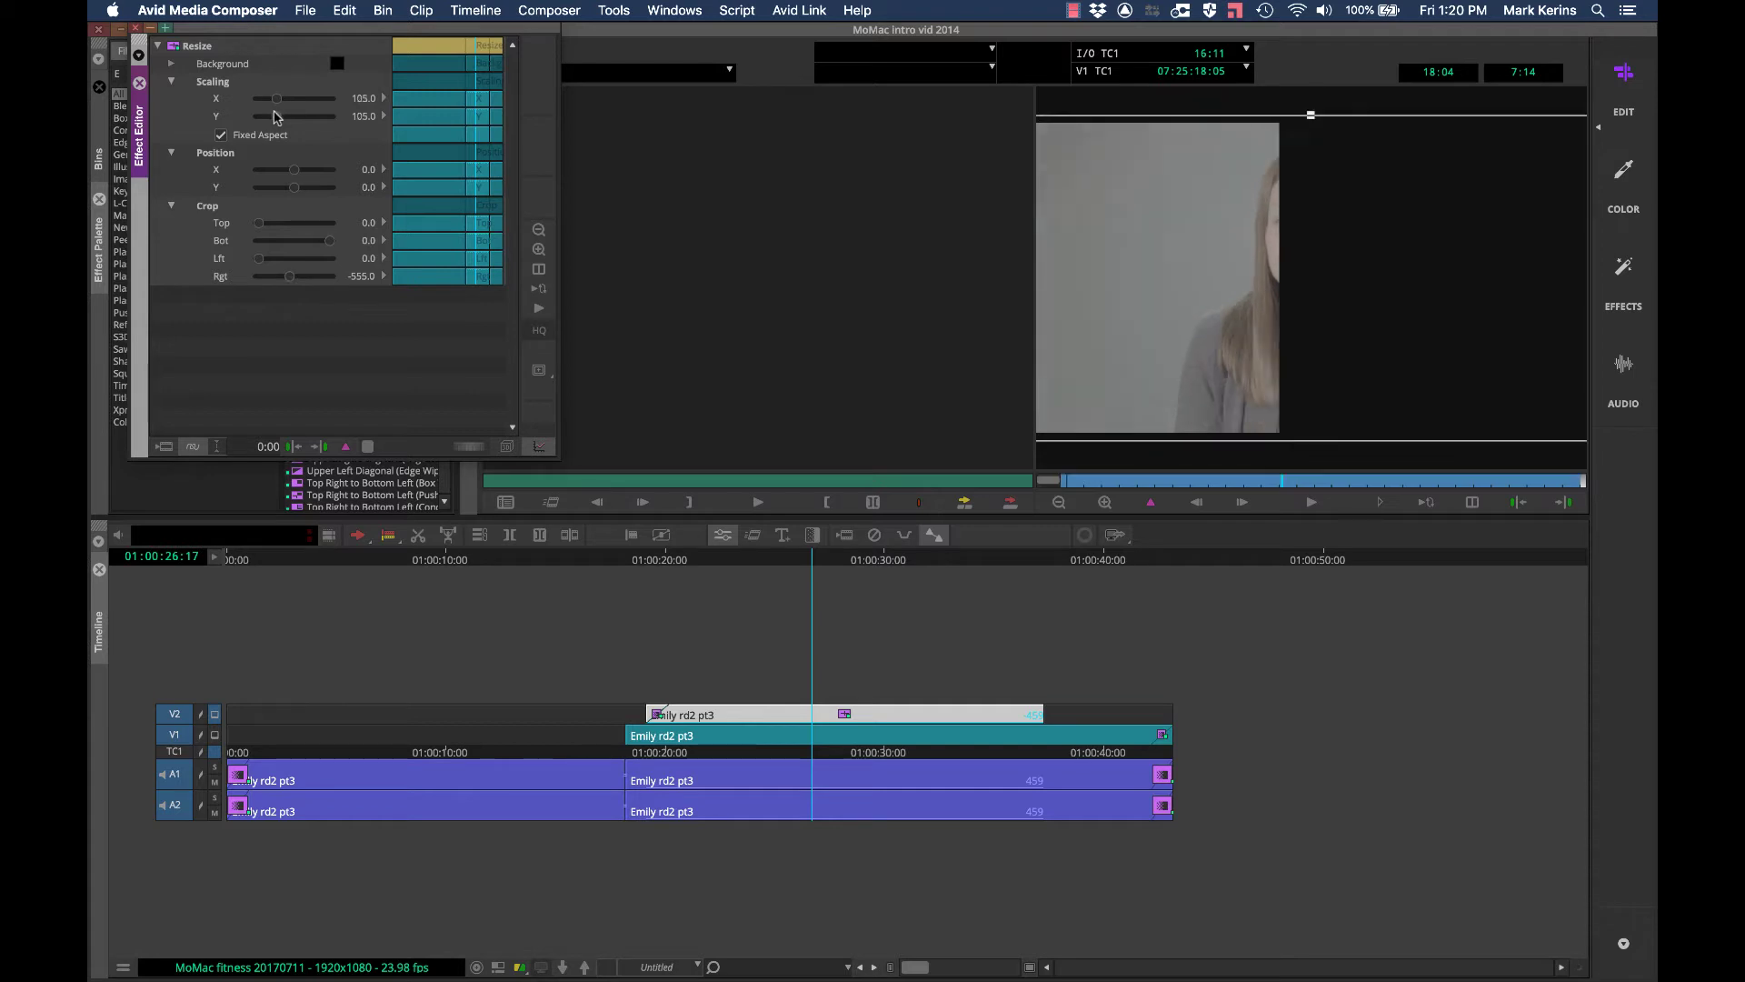
pyautogui.moveTo(280, 115); pyautogui.dragTo(265, 116)
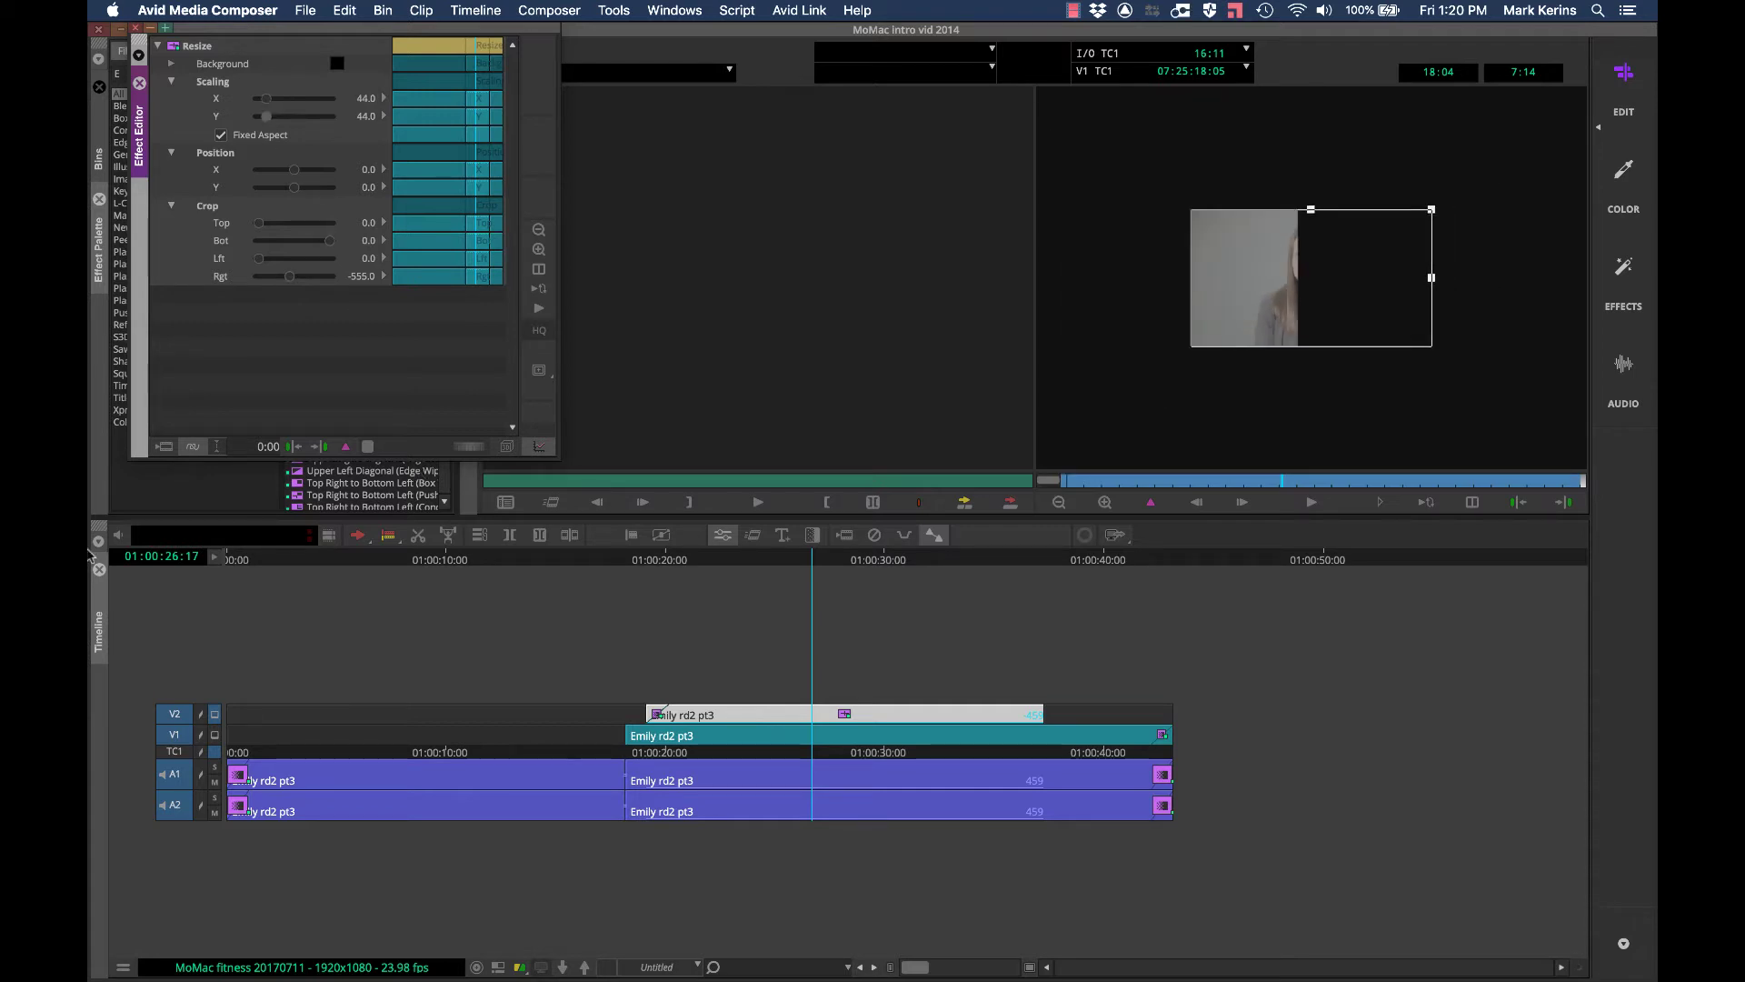
pyautogui.click(215, 734)
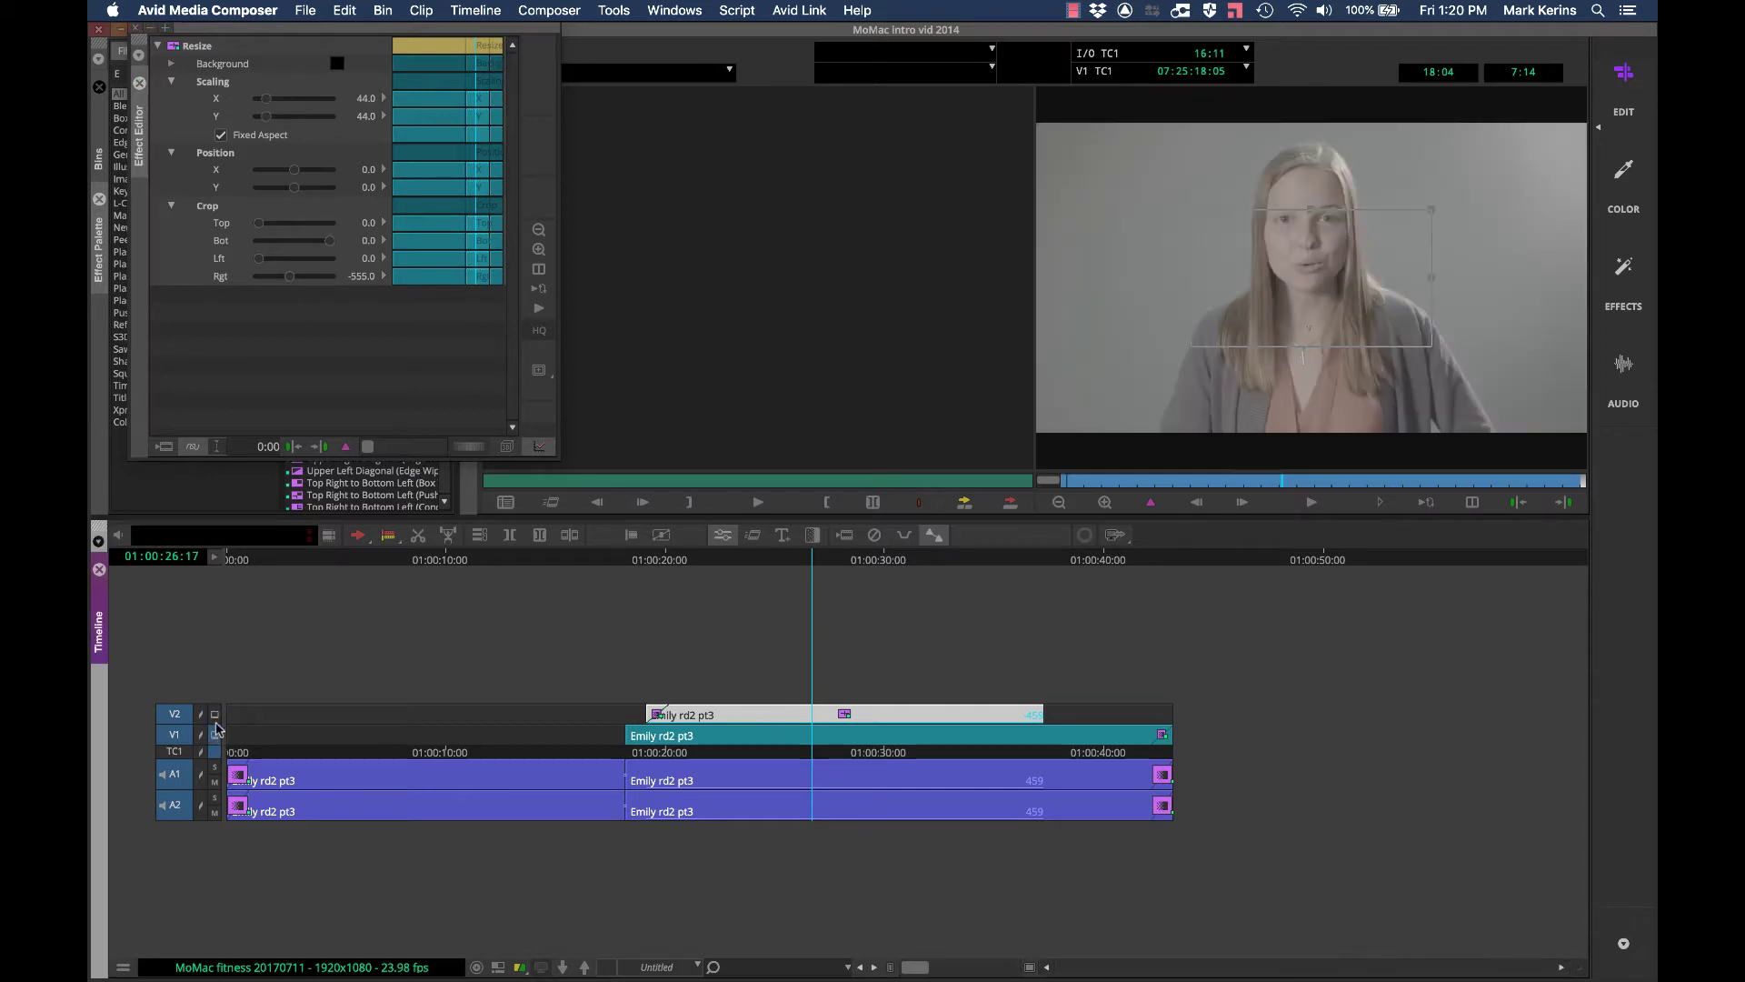
pyautogui.click(215, 714)
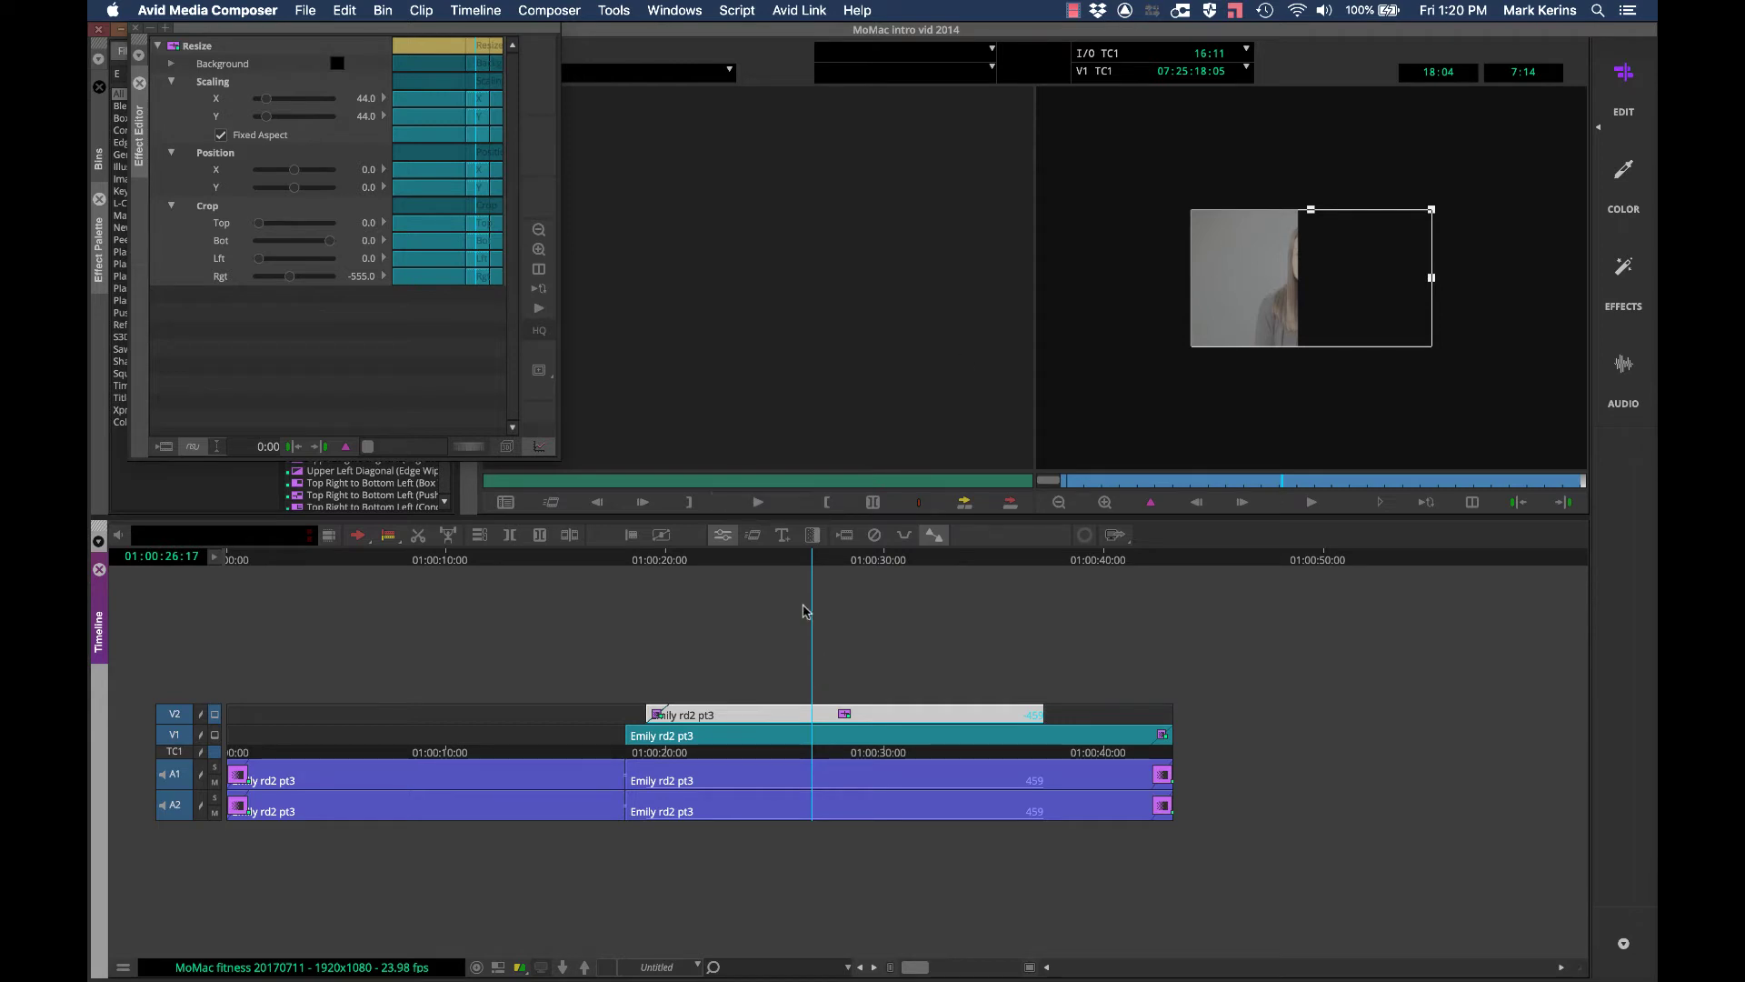
# Step: Remove the Resize effect from the V2 clip and apply the Picture-in-Picture (Blend) effect in its place
pyautogui.click(876, 537)
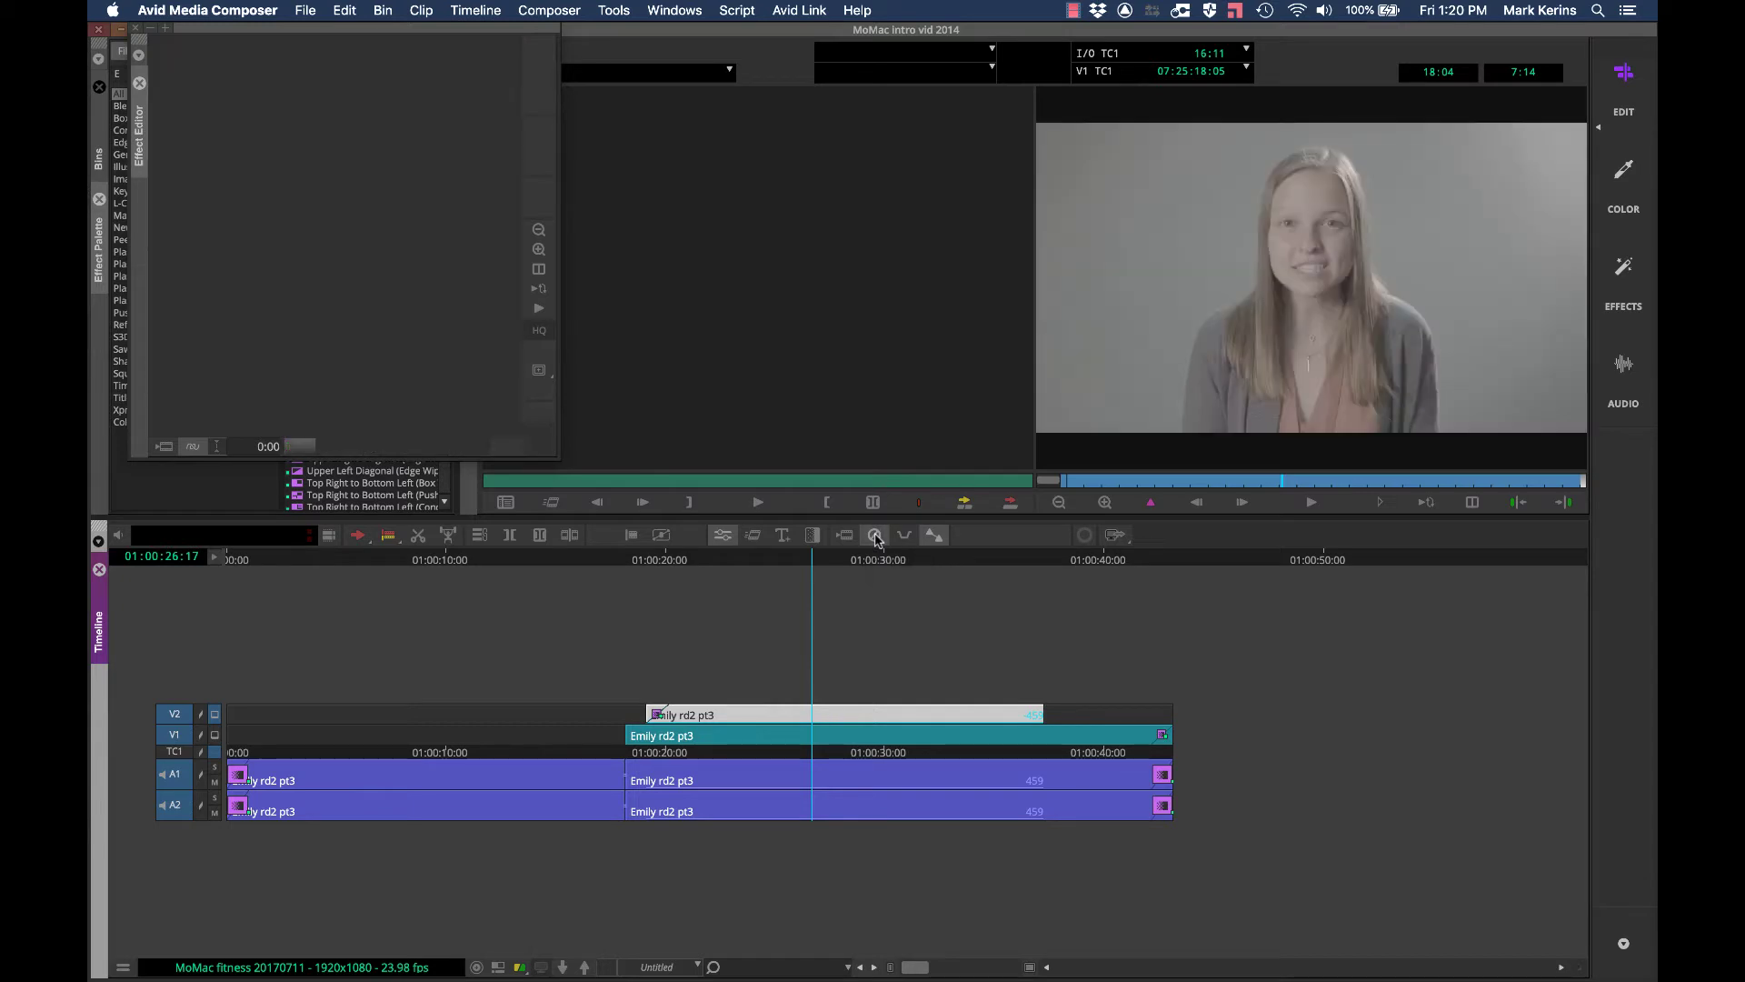
pyautogui.click(132, 28)
pyautogui.click(133, 74)
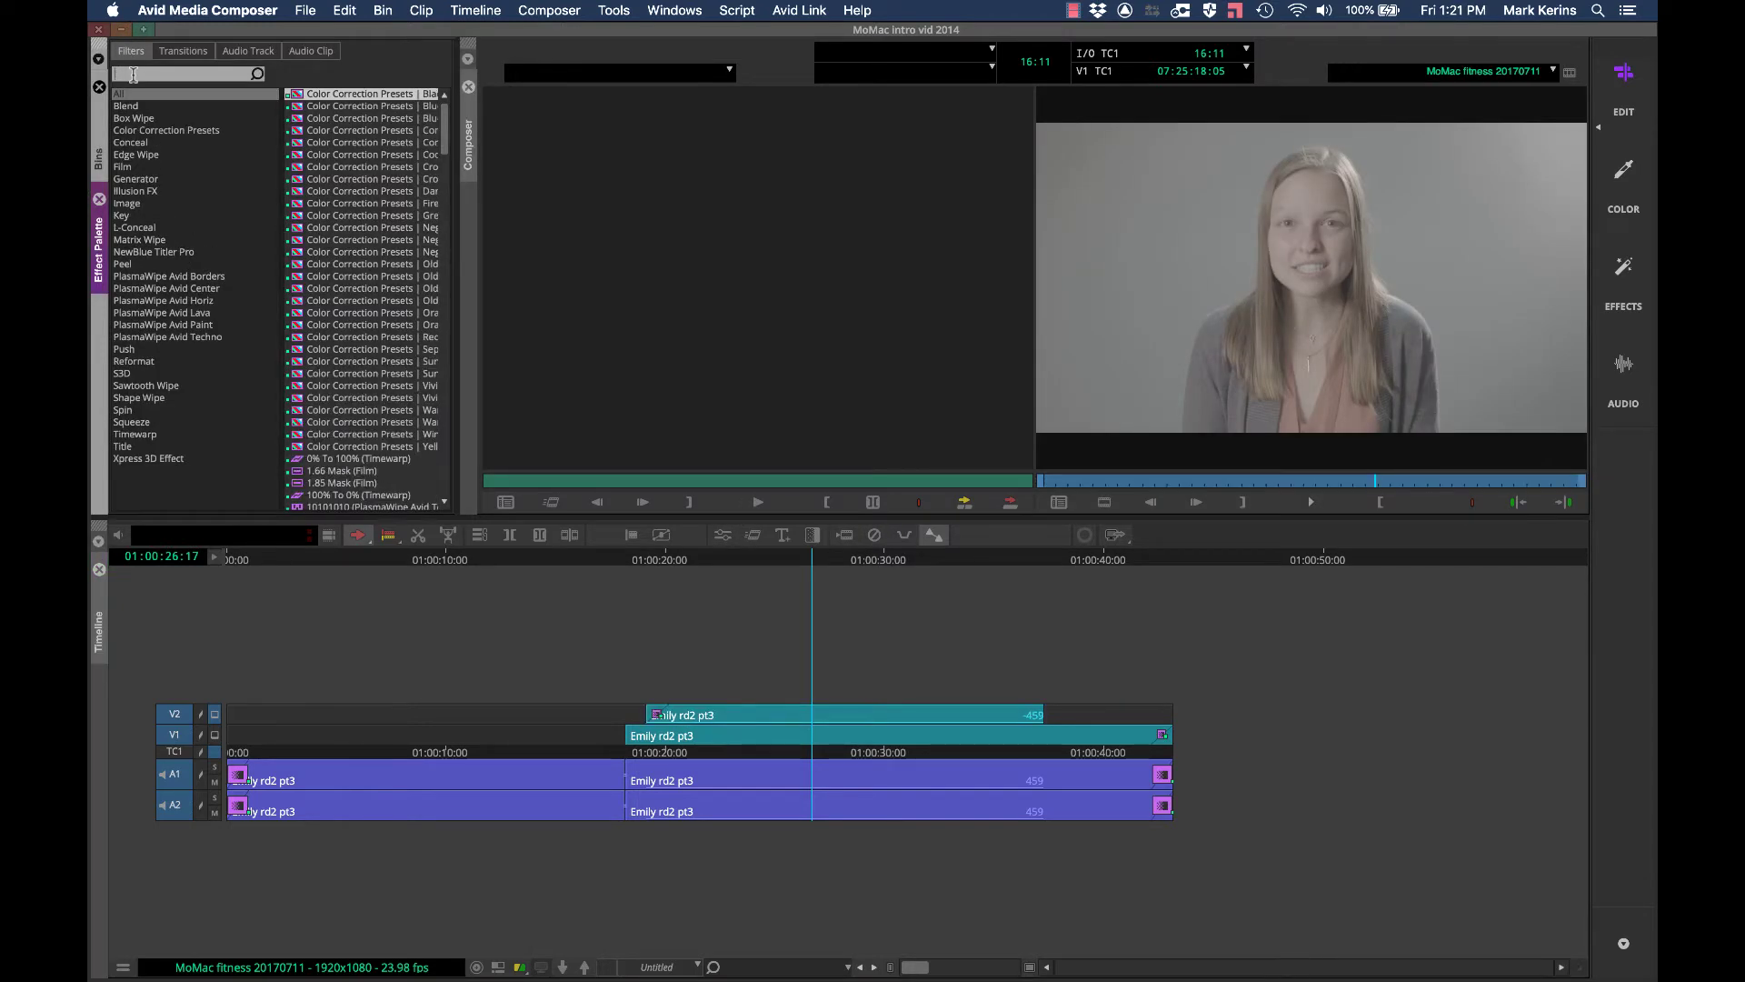
pyautogui.write('pictu')
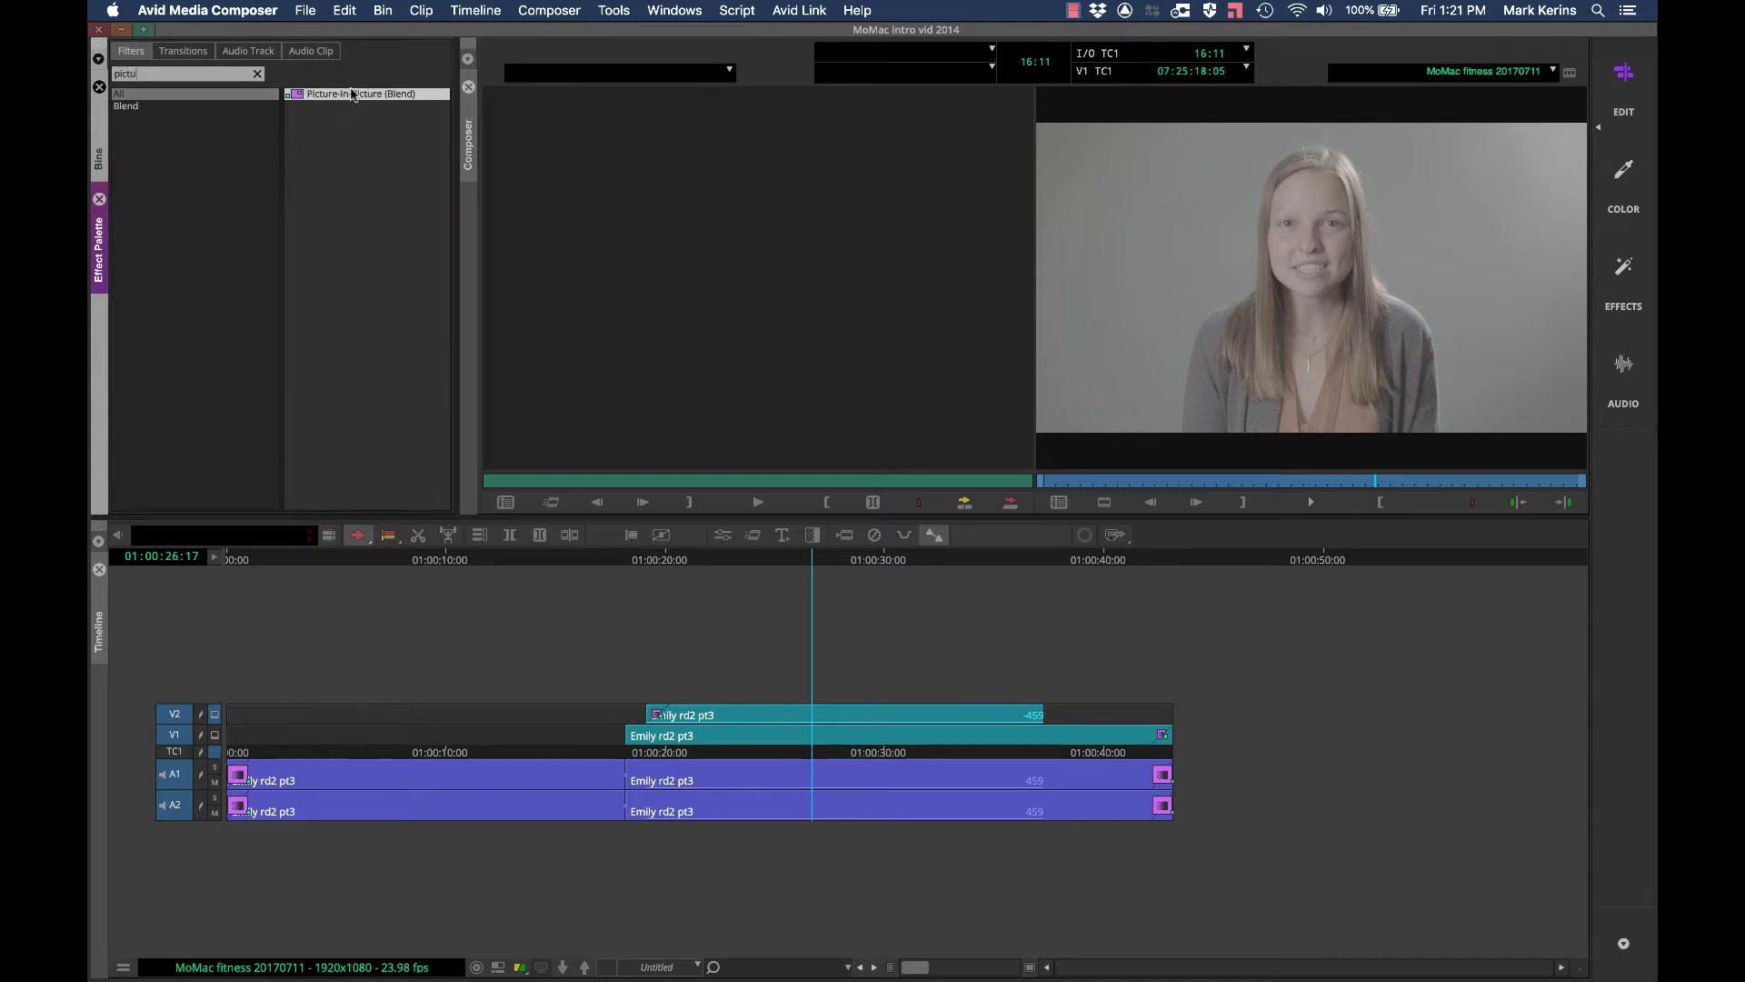
pyautogui.moveTo(352, 94); pyautogui.dragTo(561, 482)
pyautogui.moveTo(700, 694); pyautogui.dragTo(787, 718)
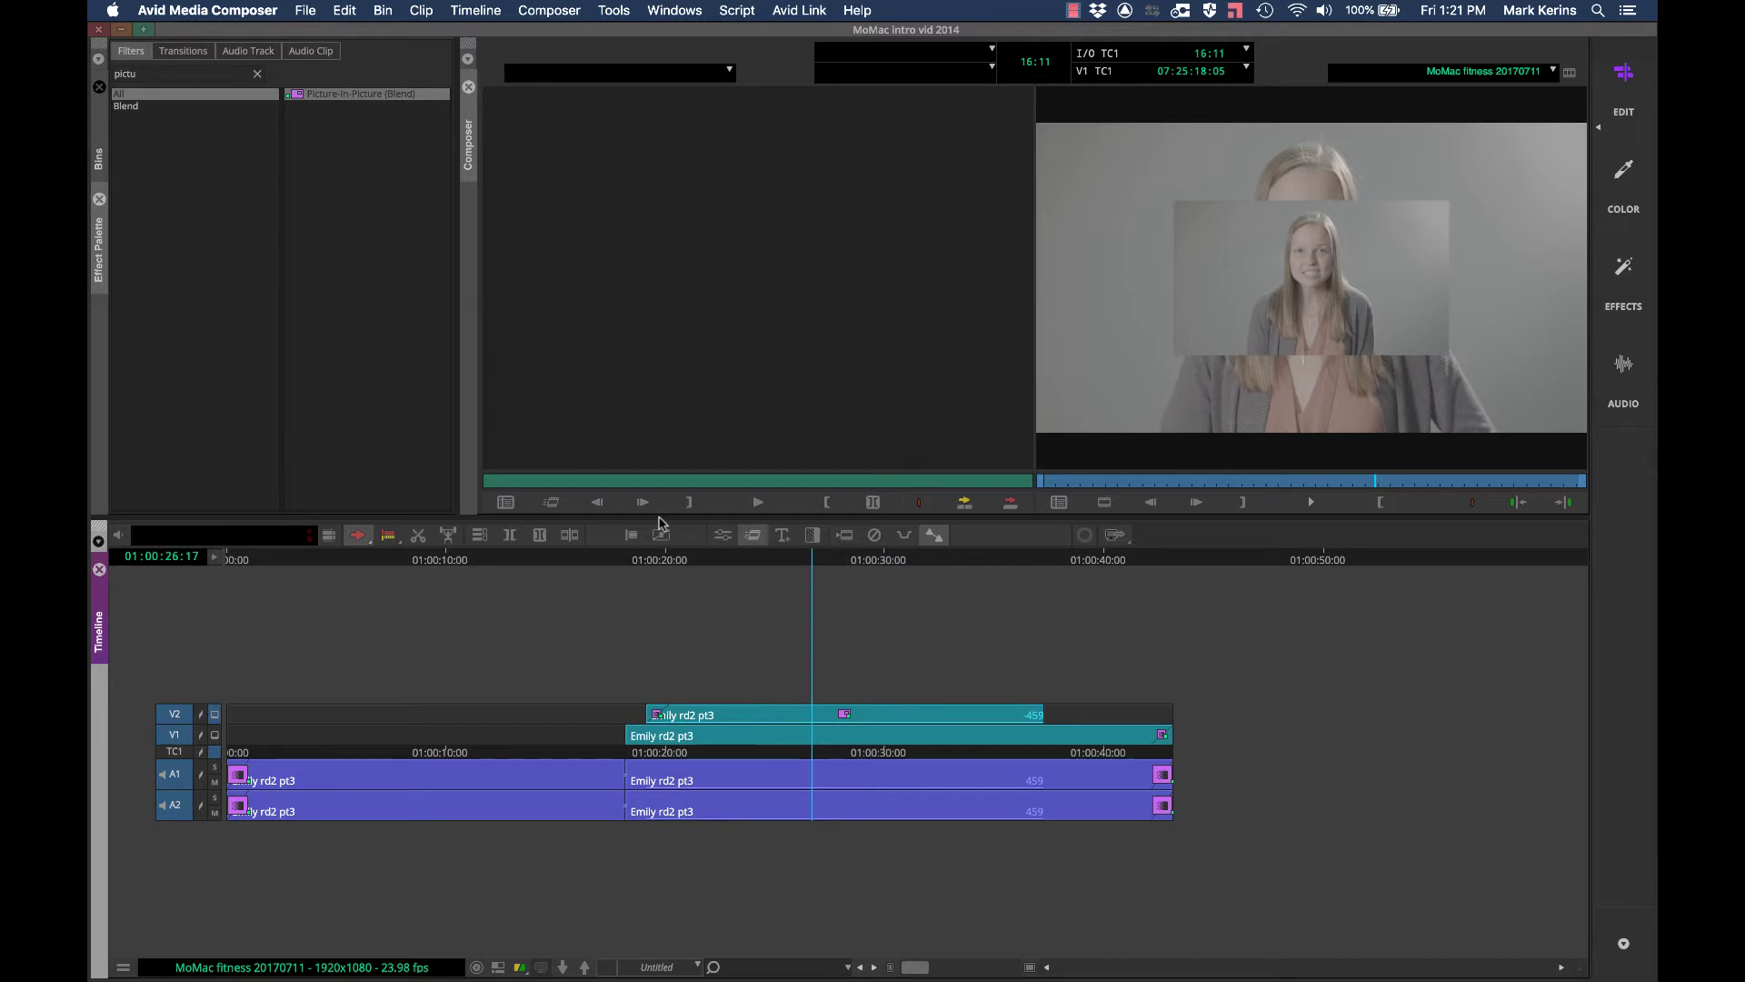
# Step: Set the V2 clip's Picture-in-Picture Scaling to 100, Position X to -250 and right crop to -249, and close the Effect Editor
pyautogui.press('super+8')
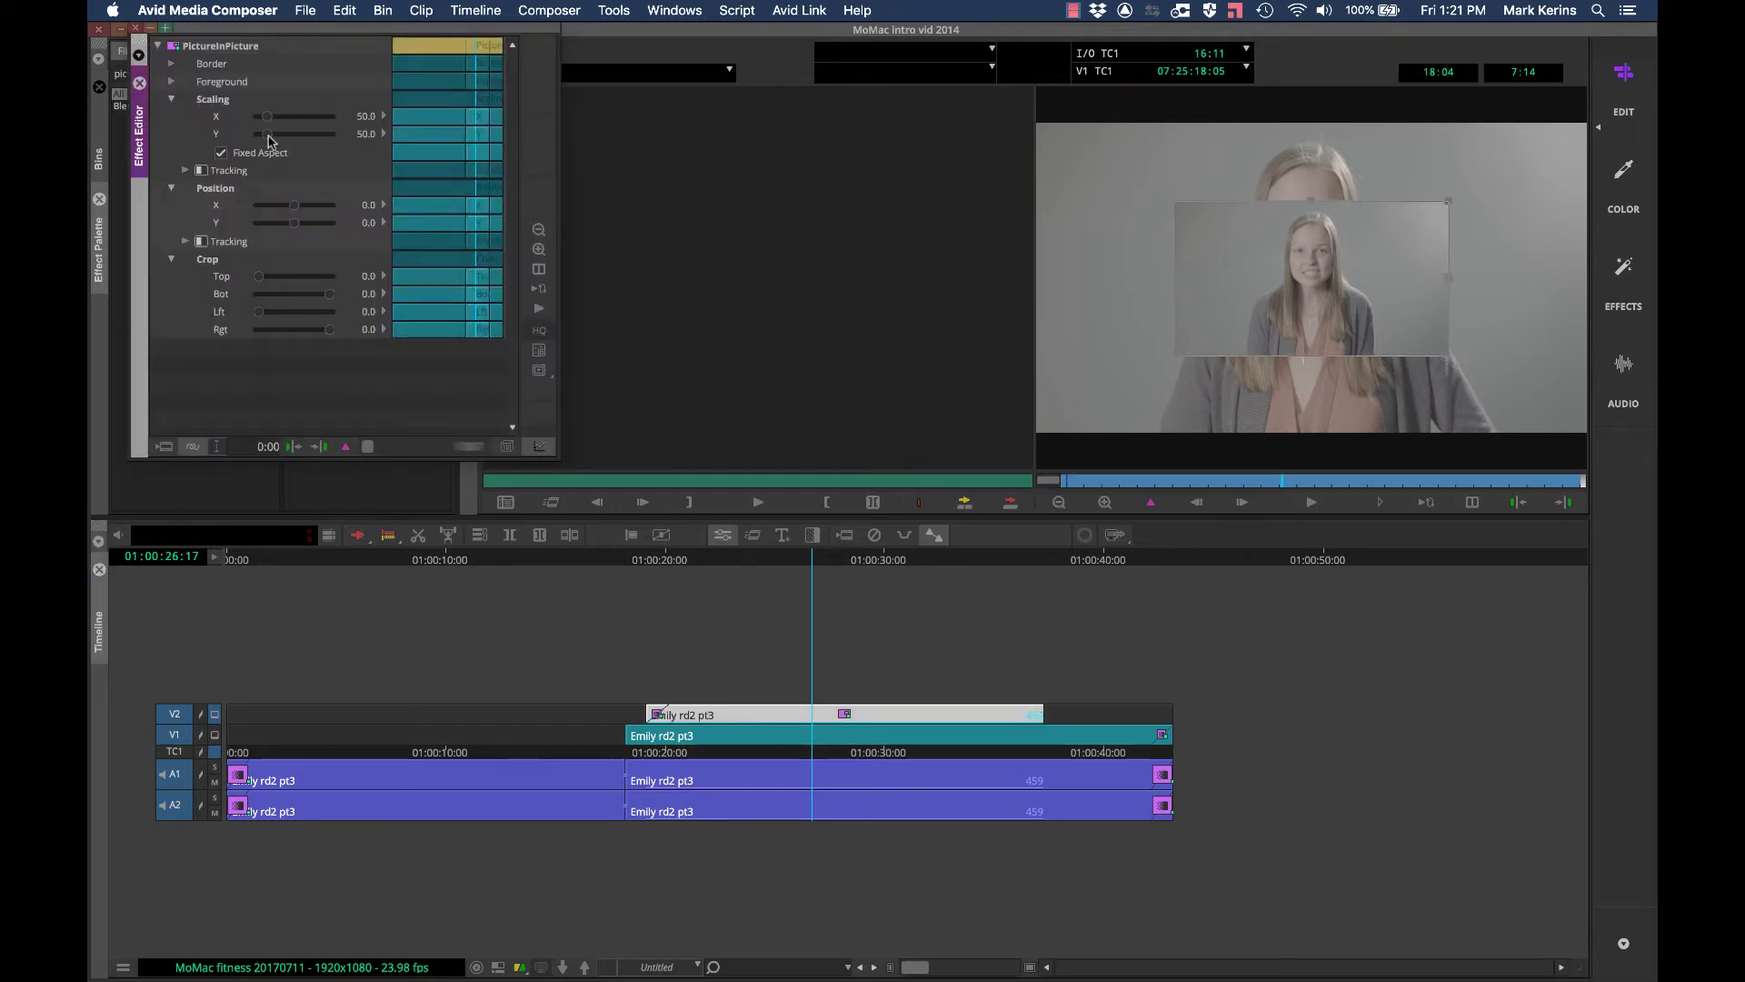
pyautogui.moveTo(269, 136); pyautogui.dragTo(271, 134)
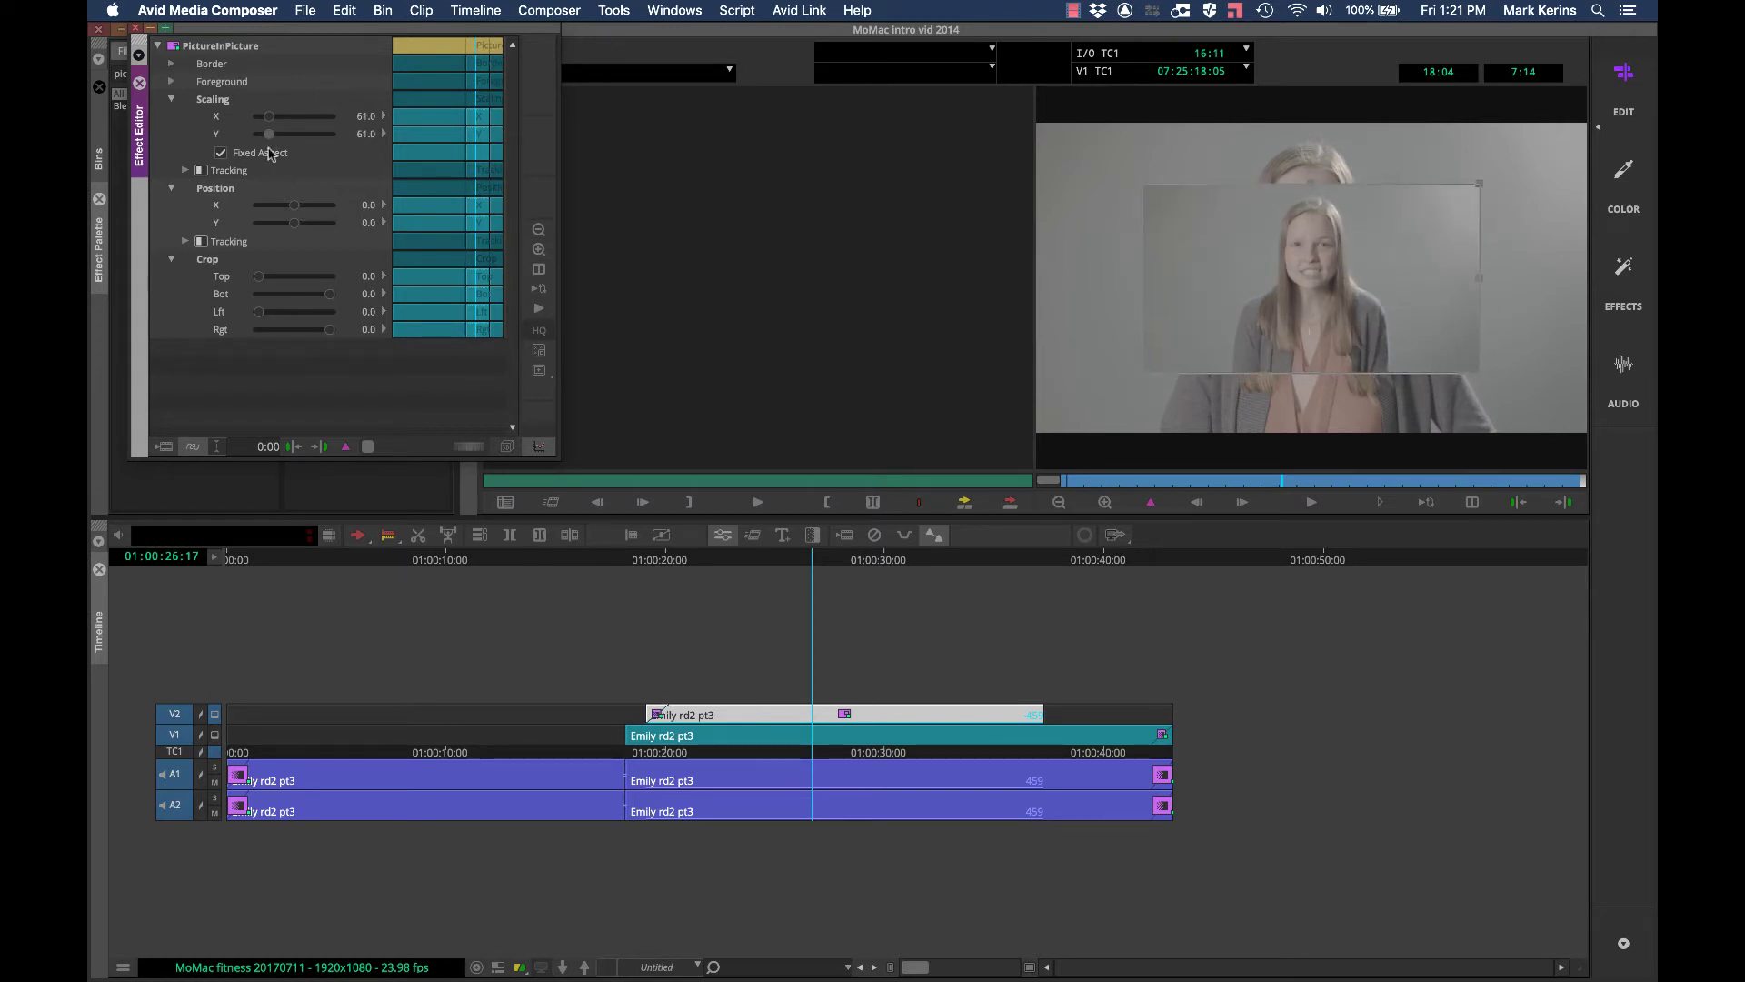
pyautogui.moveTo(269, 136); pyautogui.dragTo(277, 141)
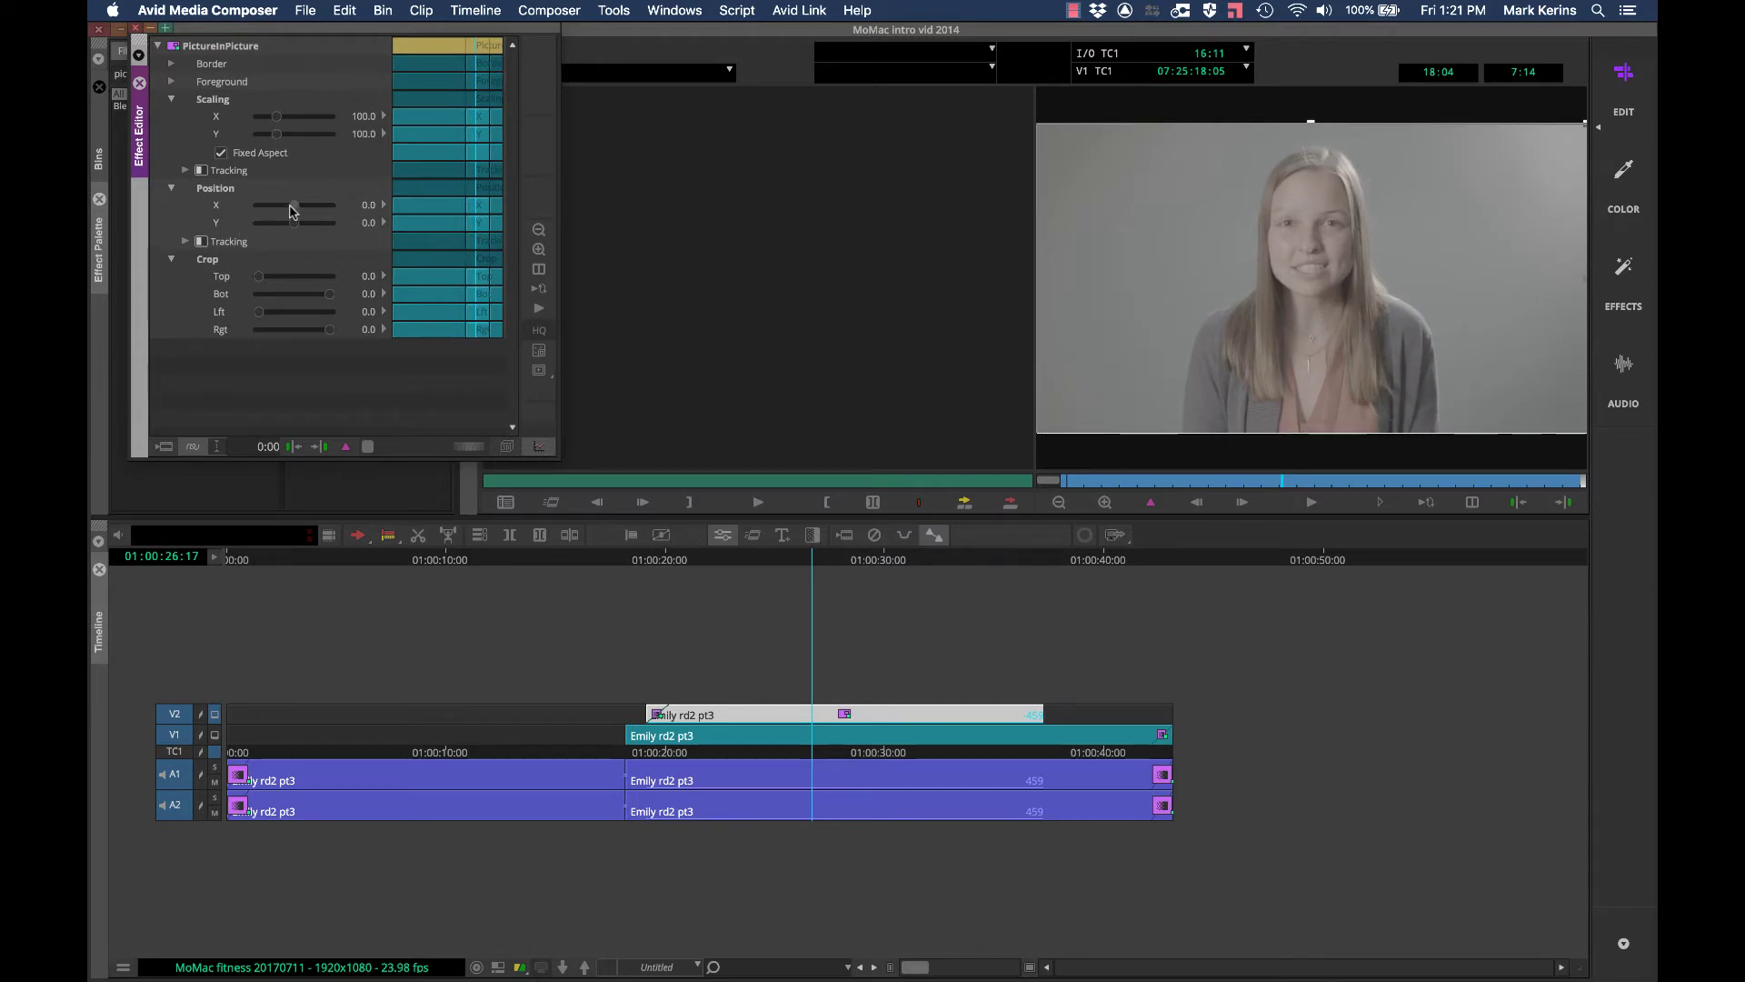
pyautogui.moveTo(291, 212); pyautogui.dragTo(327, 209)
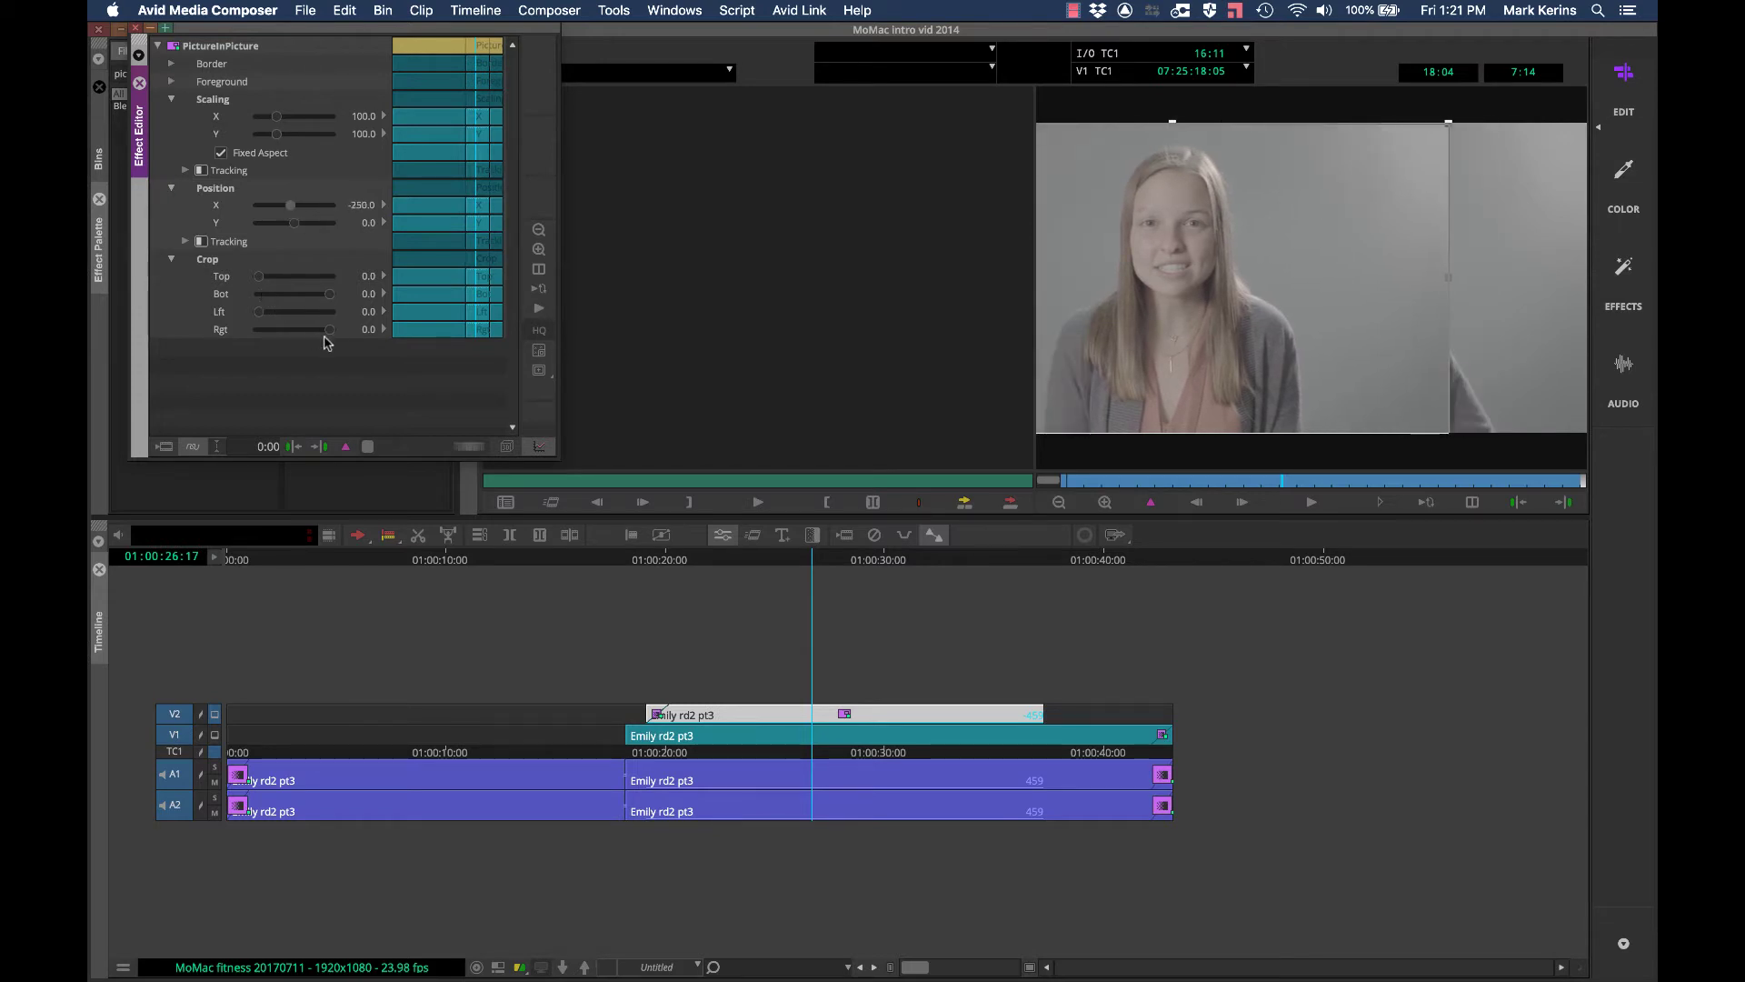
pyautogui.moveTo(328, 329); pyautogui.dragTo(311, 329)
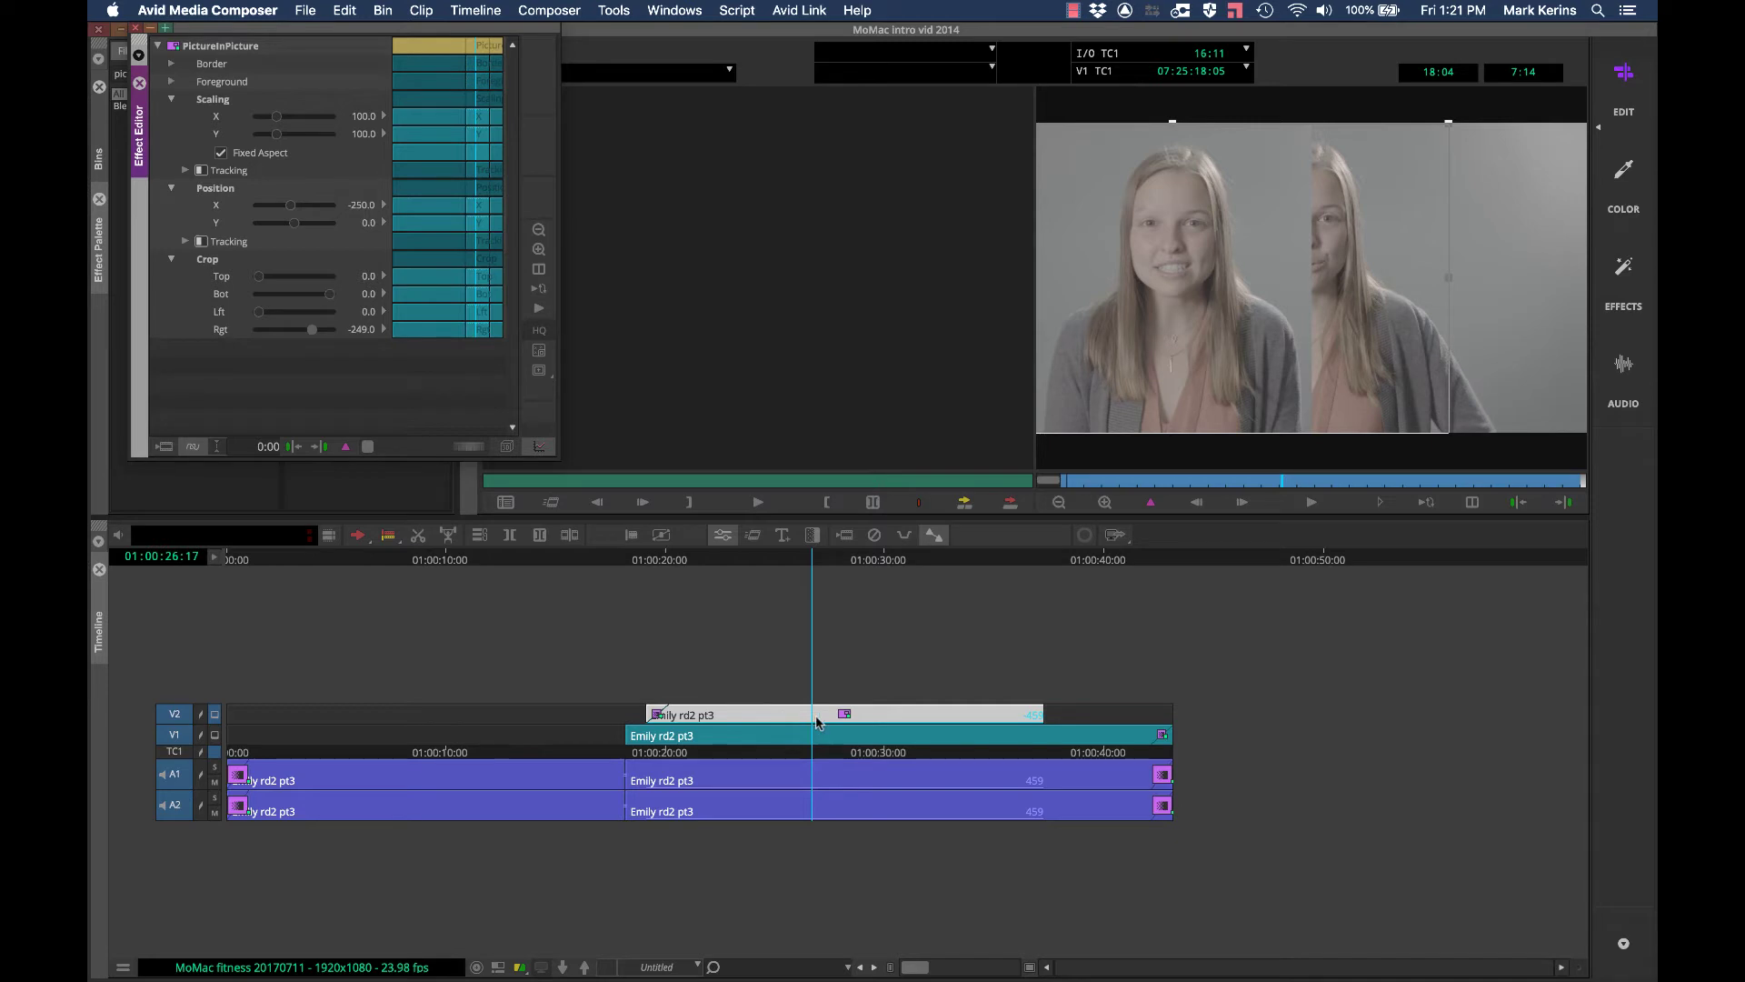
pyautogui.click(131, 30)
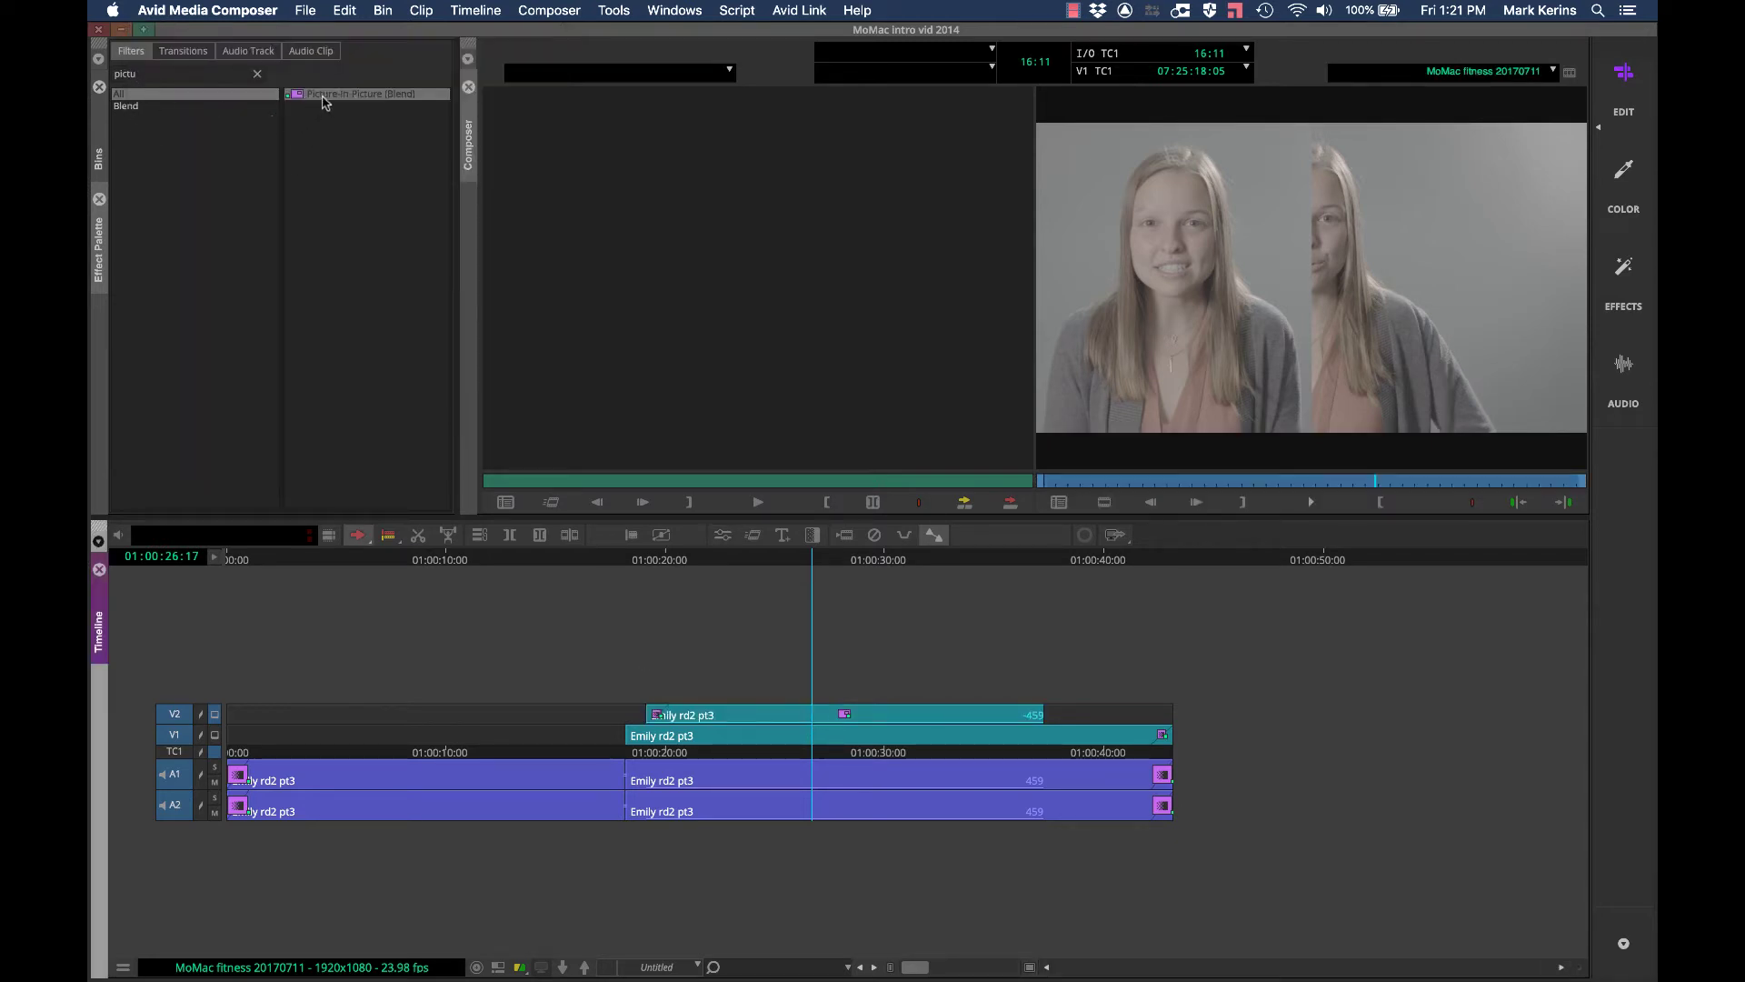
# Step: Apply Picture-in-Picture to the second V1 clip, and set its Scaling to 100 and Position X to 250
pyautogui.moveTo(325, 98); pyautogui.dragTo(975, 738)
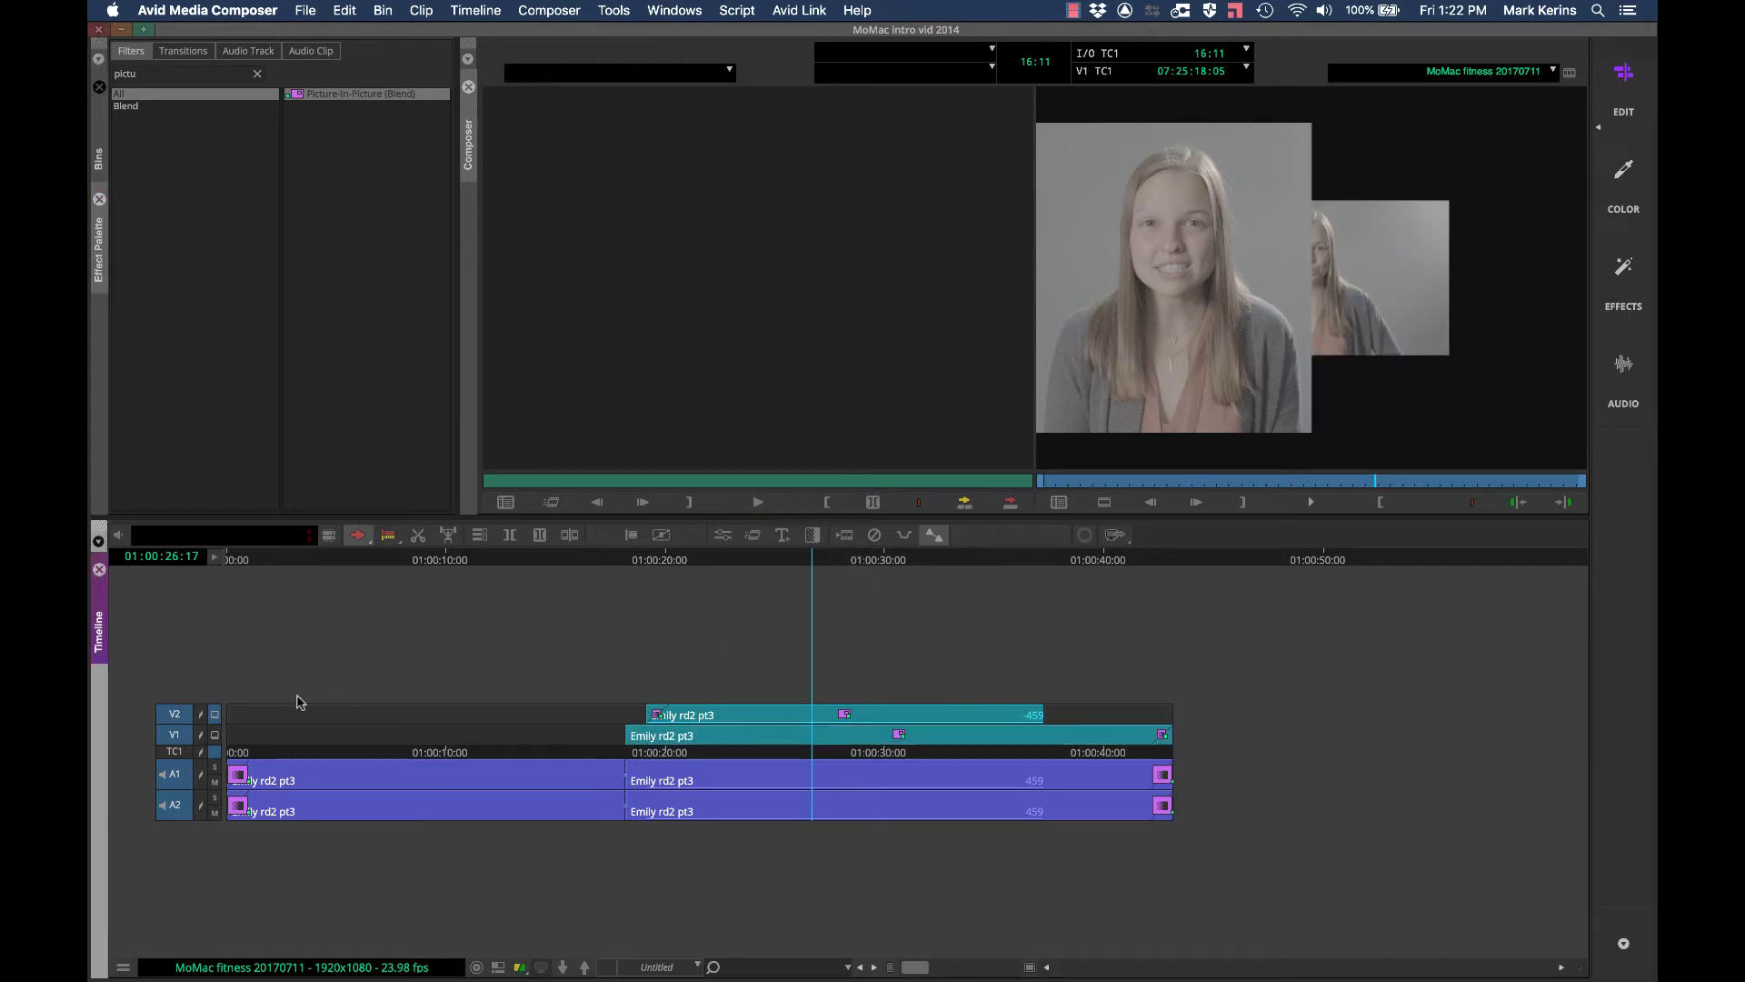
pyautogui.click(176, 714)
pyautogui.press('super+8')
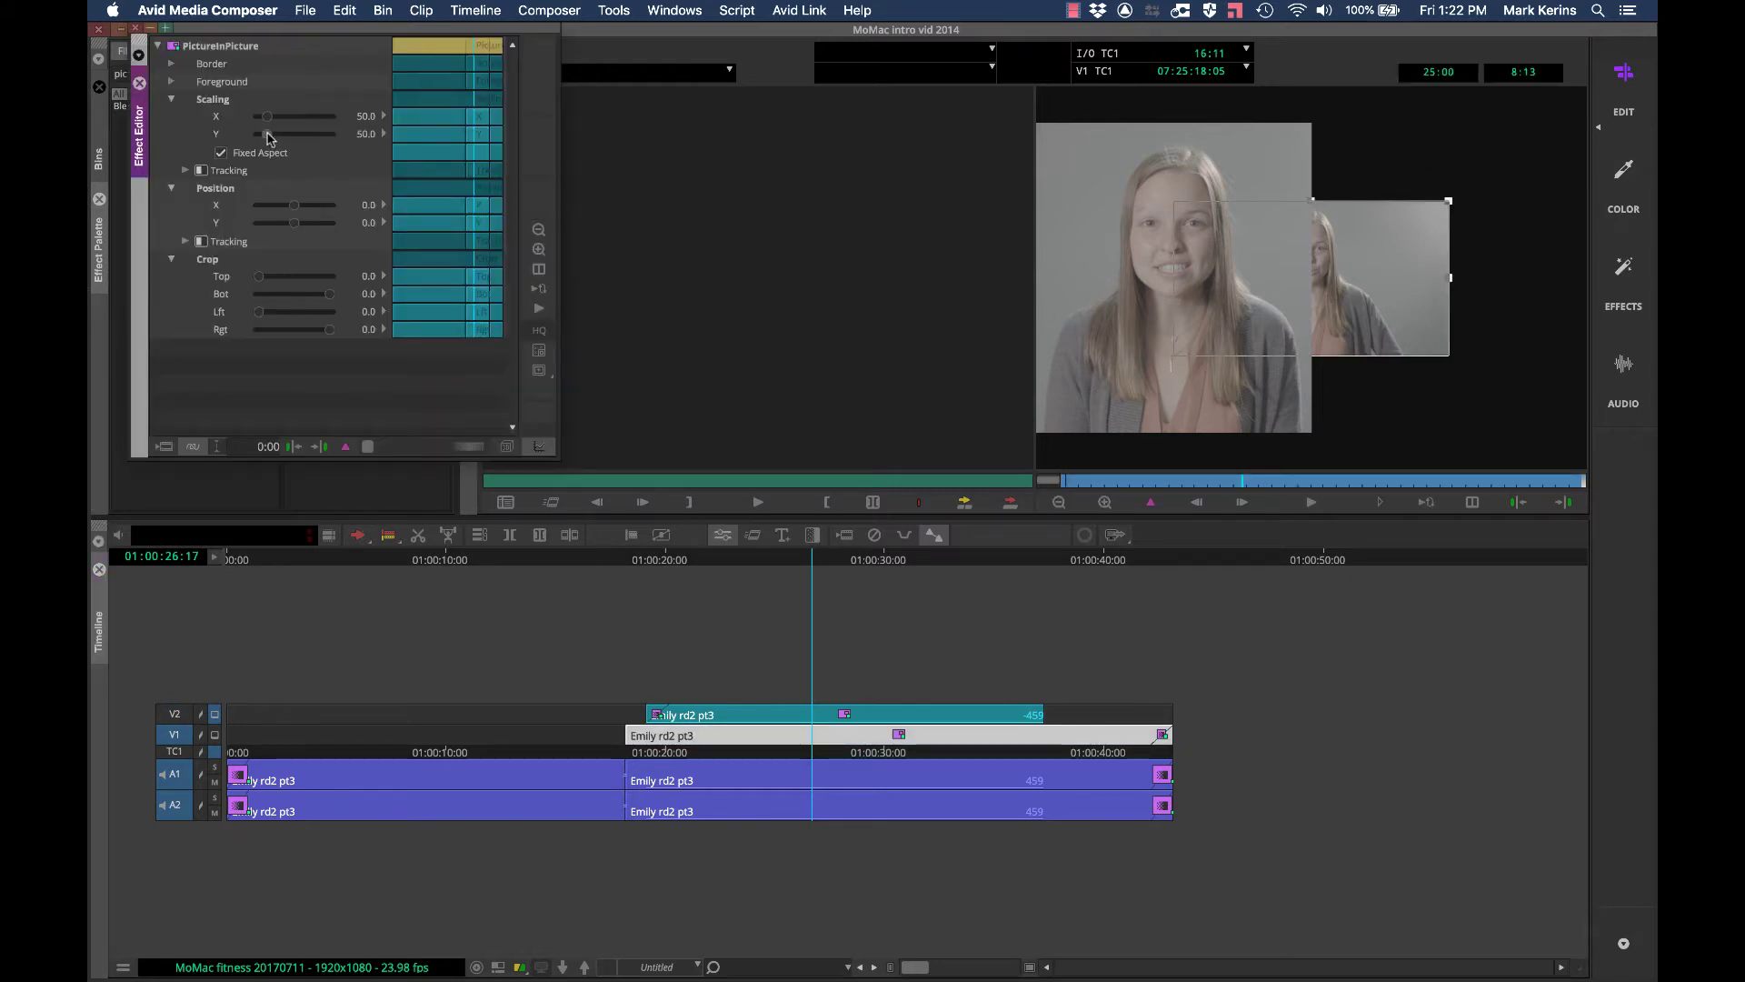
pyautogui.moveTo(269, 136); pyautogui.dragTo(279, 137)
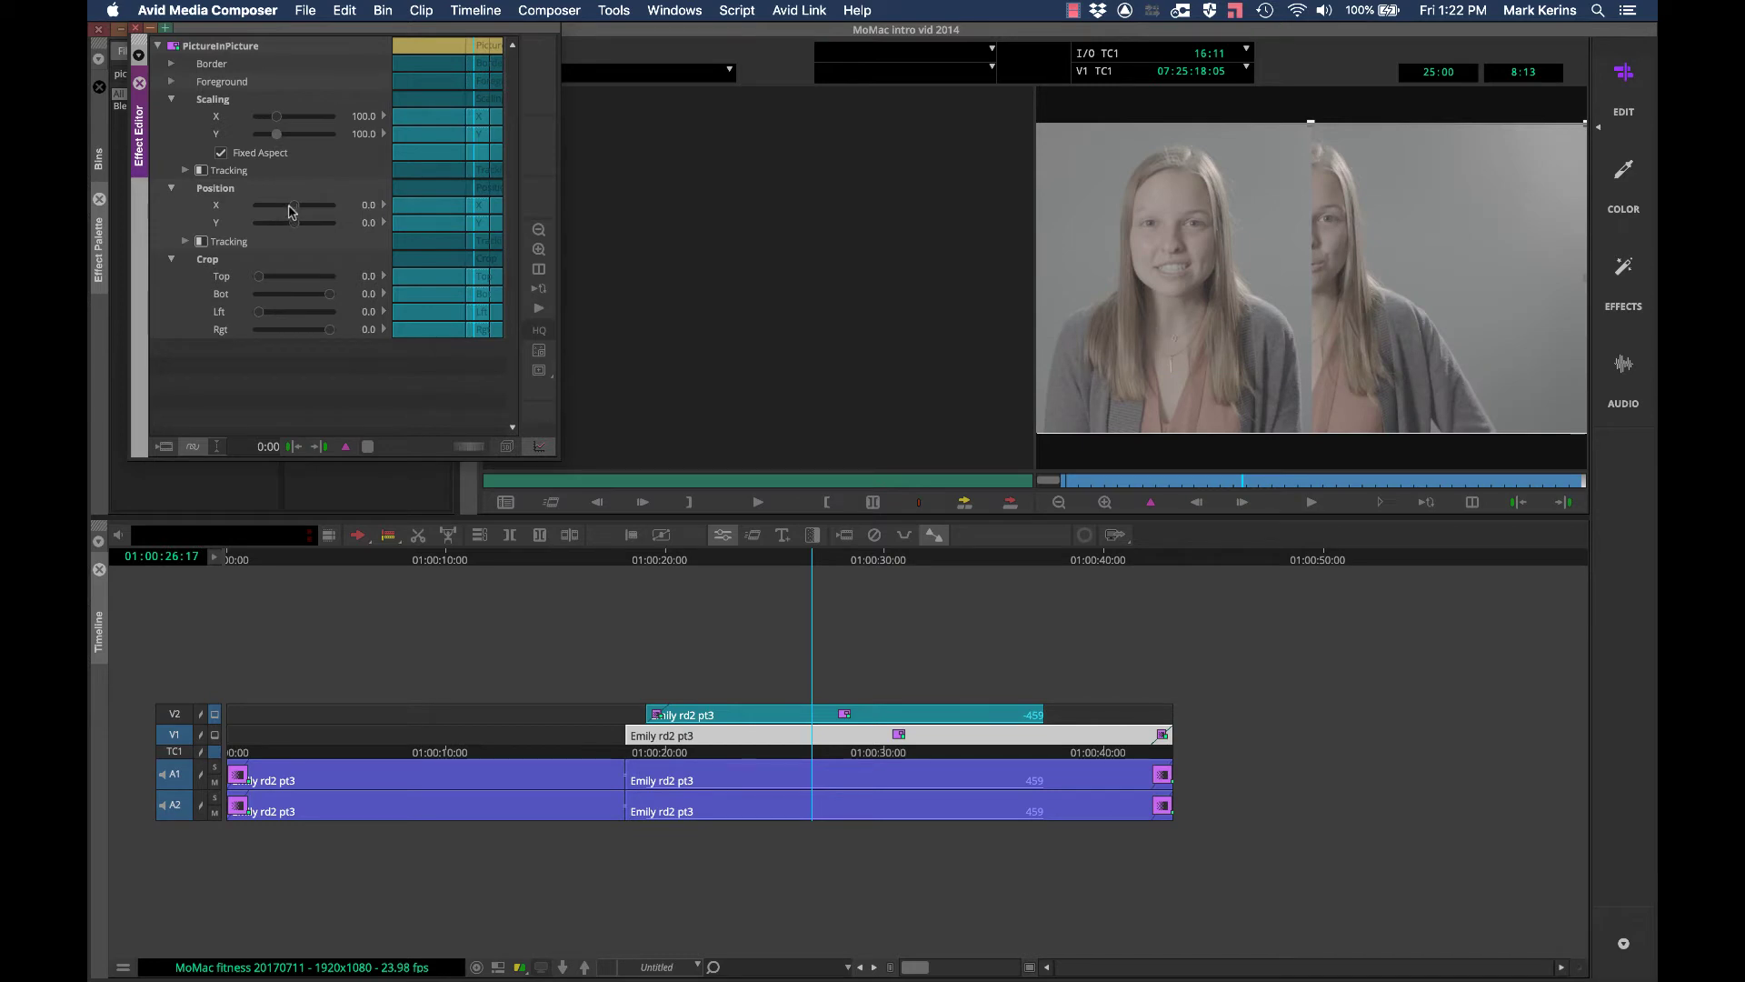
pyautogui.moveTo(294, 208); pyautogui.dragTo(298, 208)
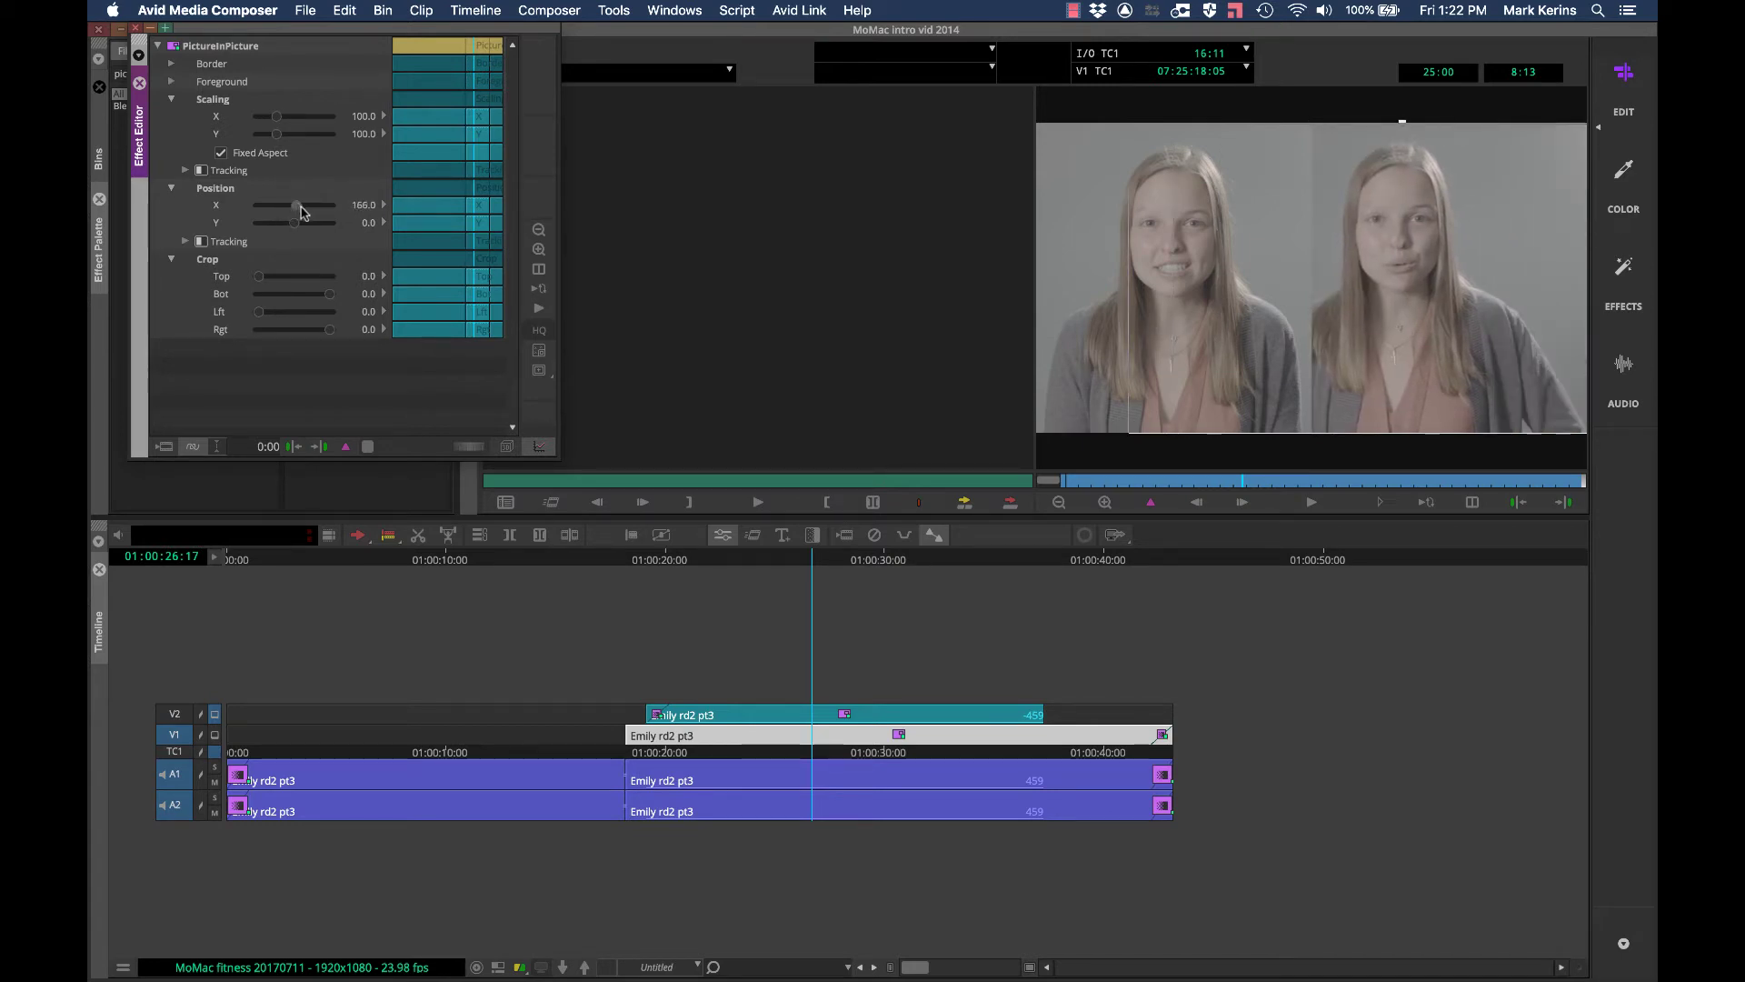
# Step: Scrub the split screen back to 01:00:25:17, and examine the V1 clip's Picture-in-Picture parameters in an enlarged Effect Editor
pyautogui.click(815, 561)
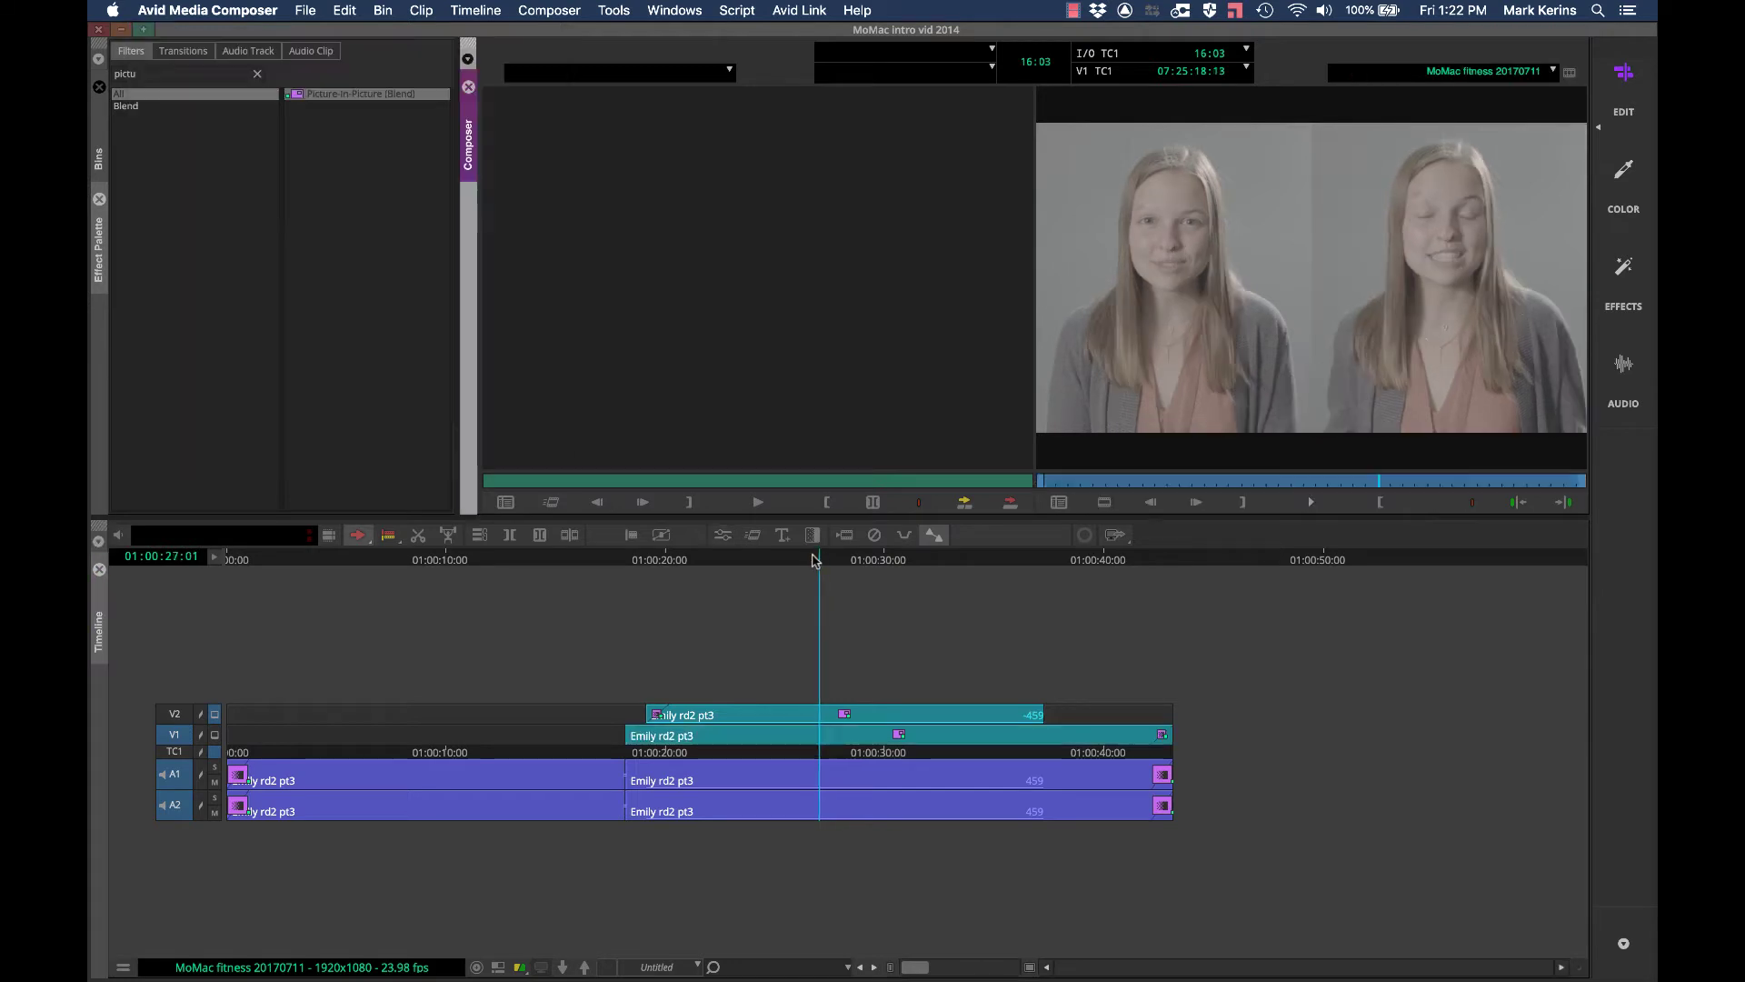
pyautogui.moveTo(815, 561)
pyautogui.mouseDown()
pyautogui.moveTo(752, 561)
pyautogui.moveTo(916, 564)
pyautogui.moveTo(790, 561)
pyautogui.mouseUp()
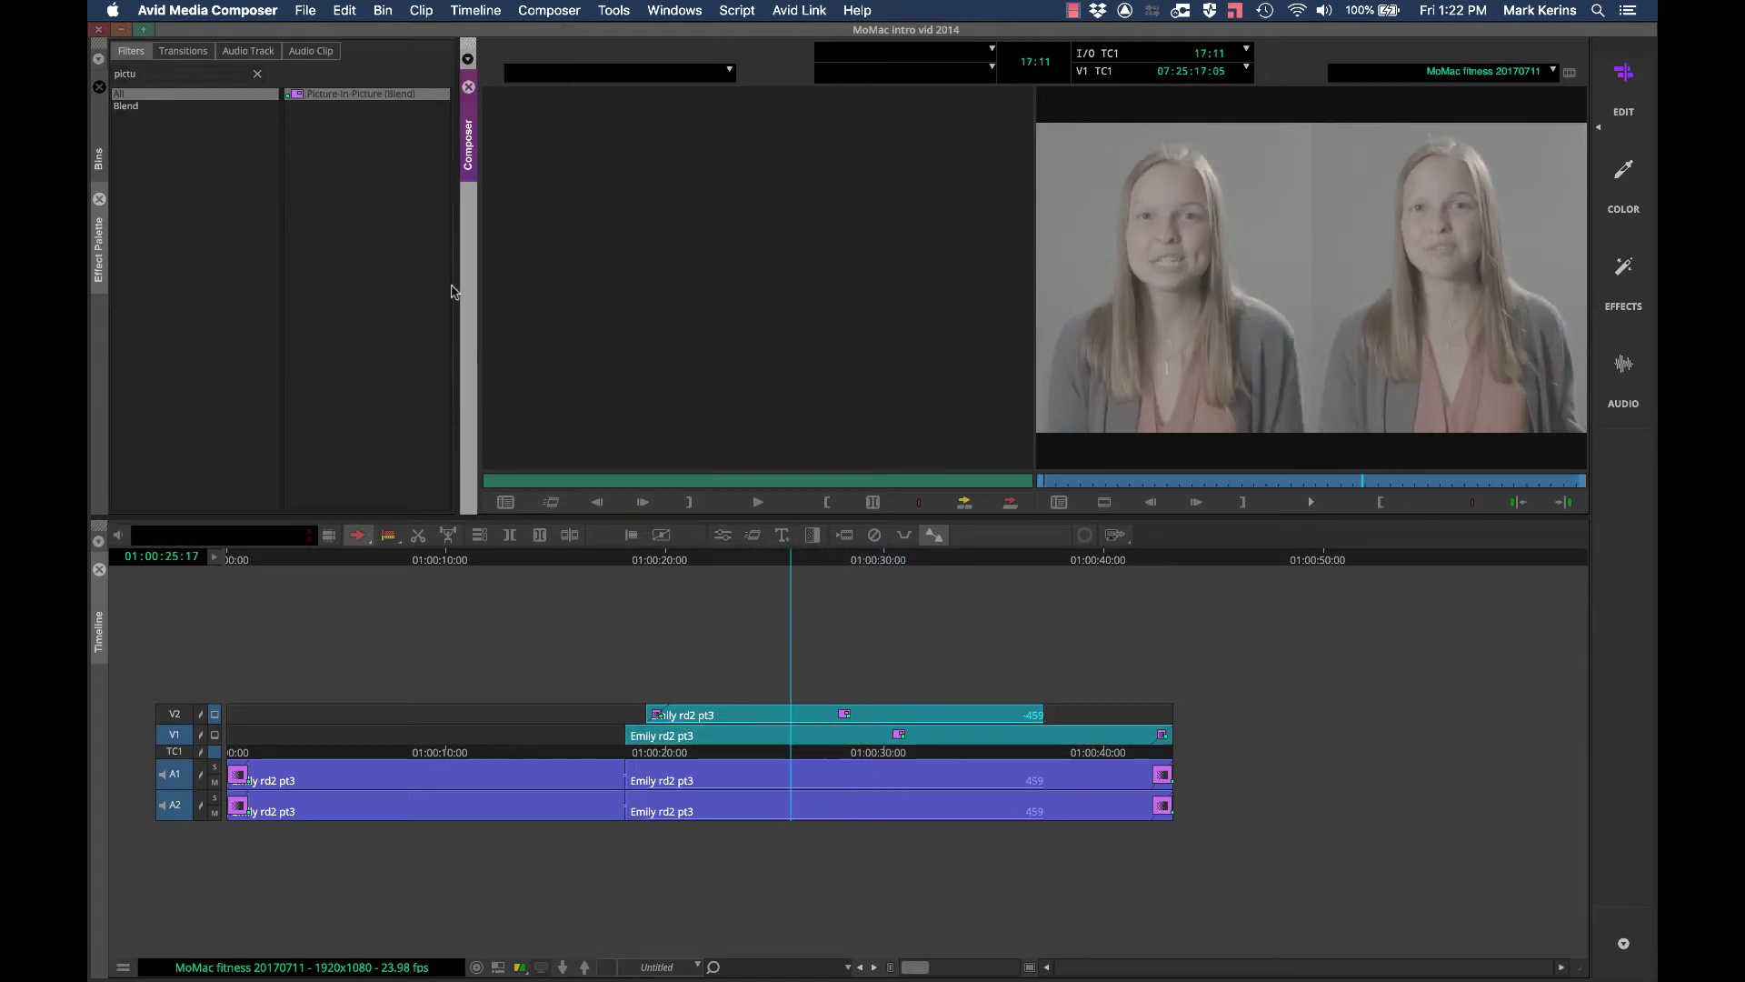
pyautogui.press('F8')
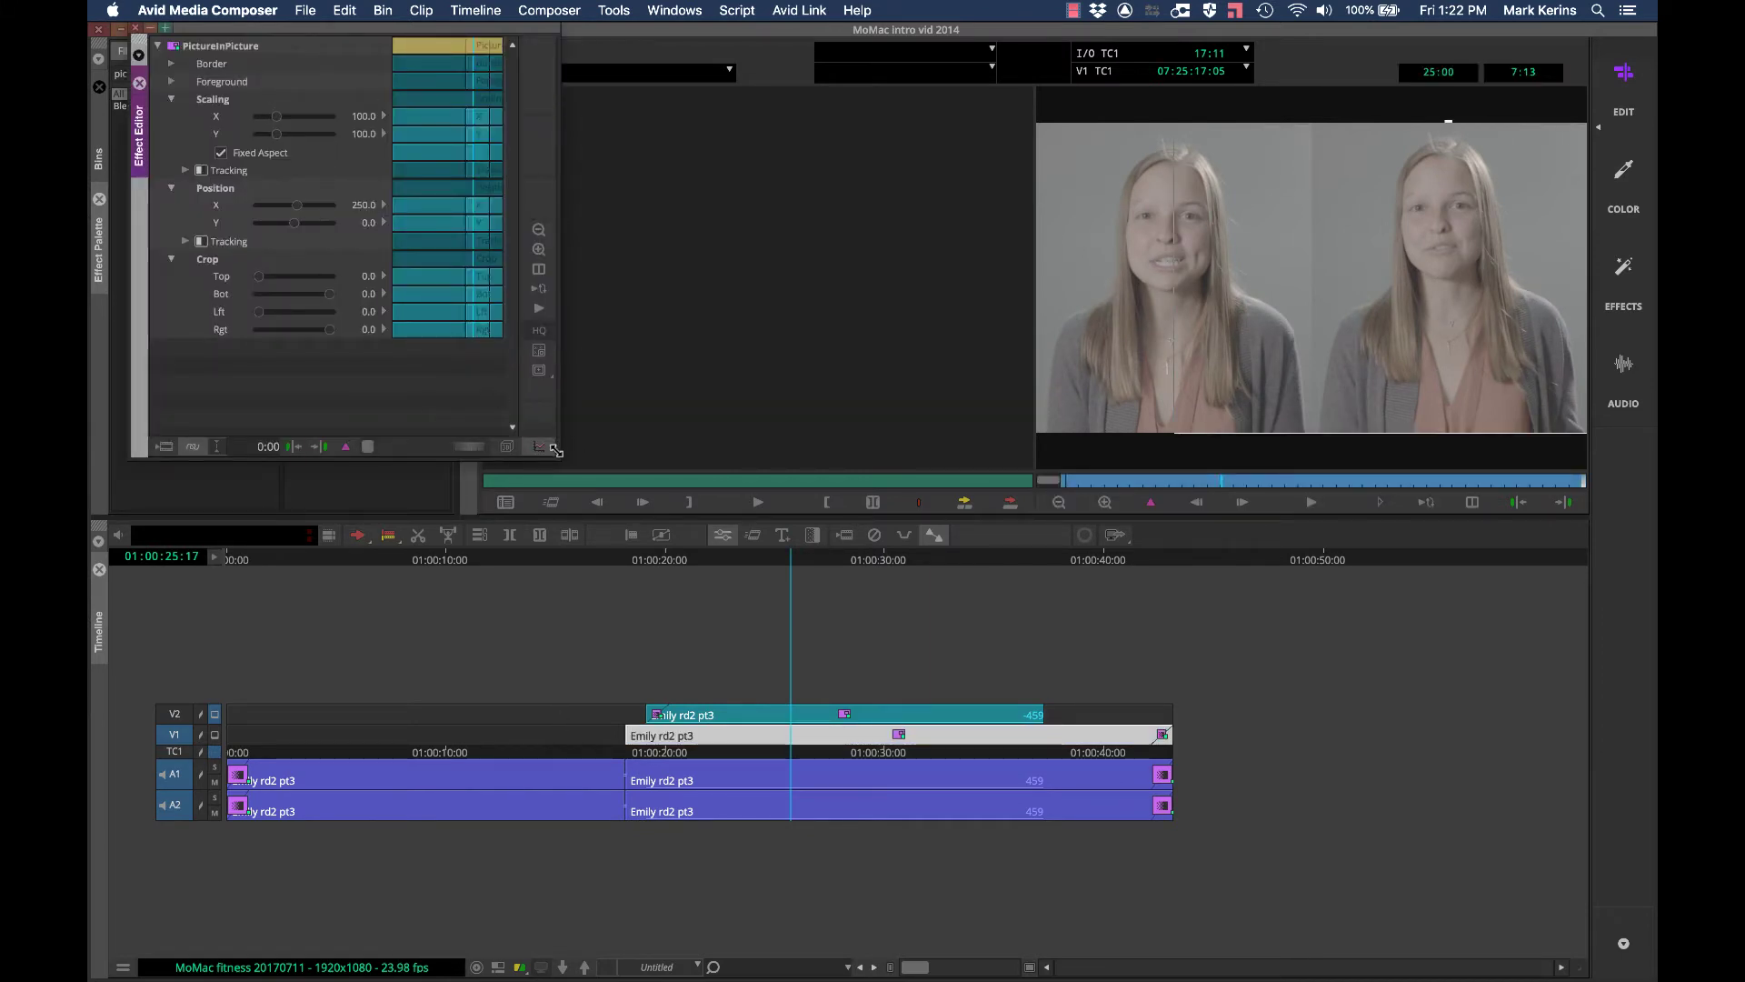
pyautogui.moveTo(555, 454); pyautogui.dragTo(783, 516)
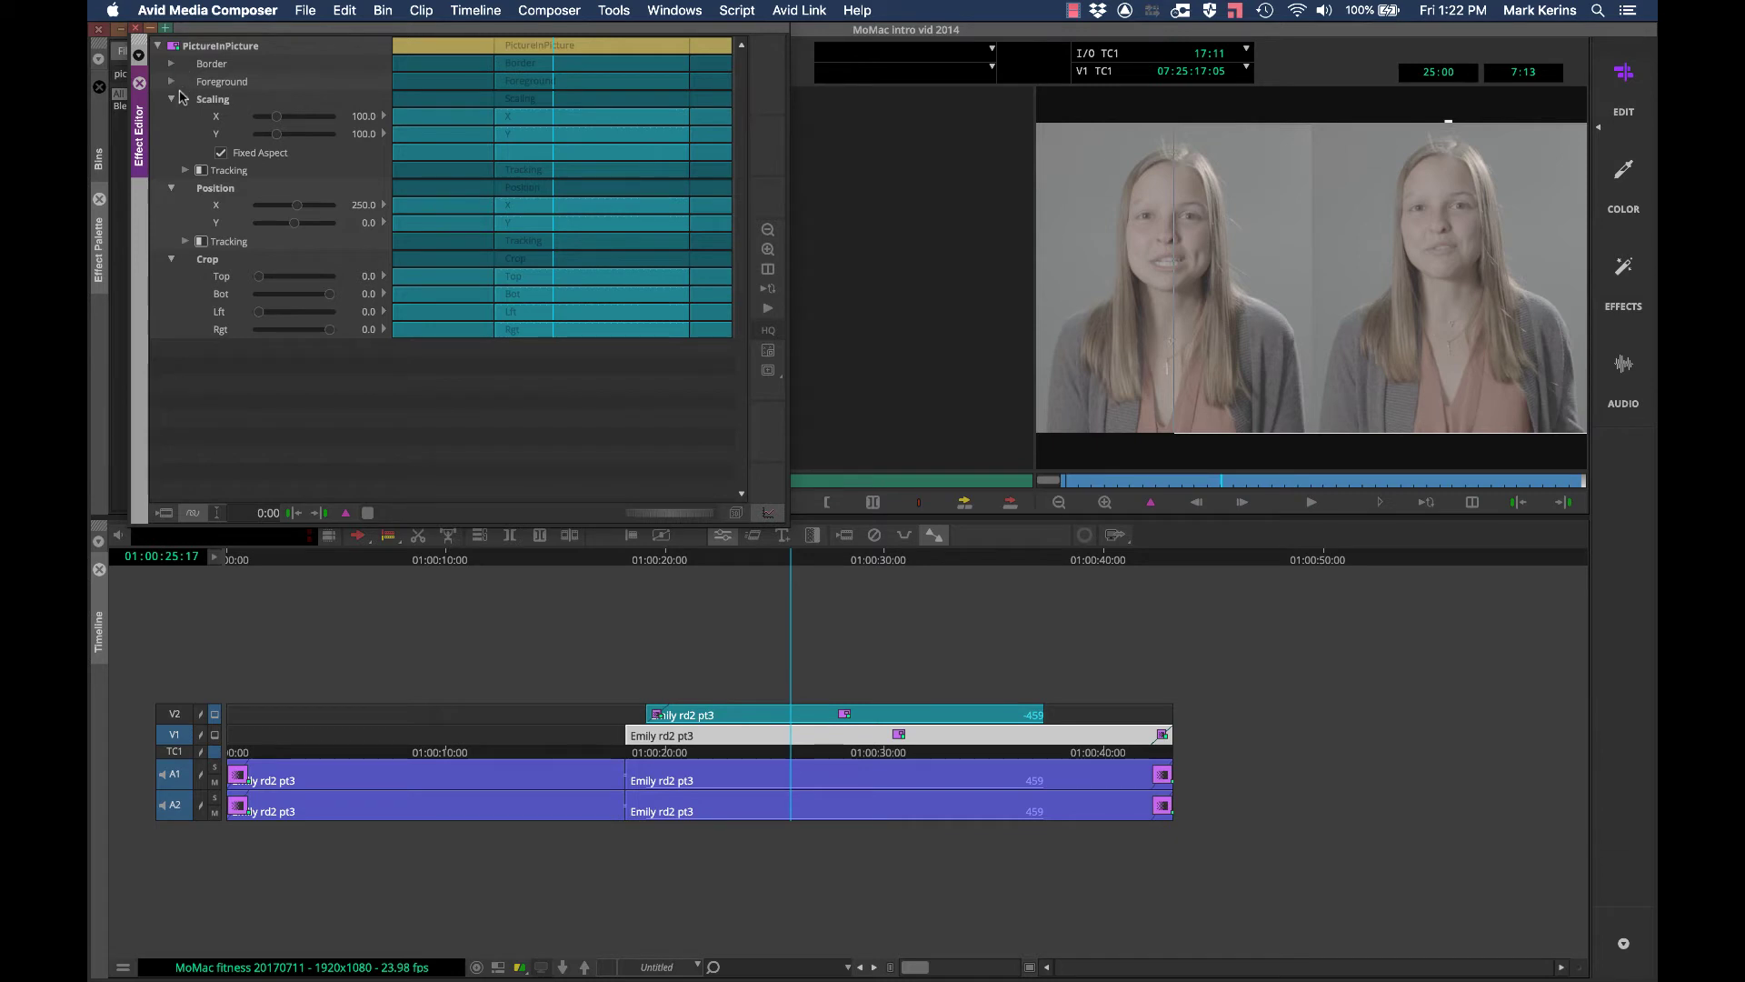
pyautogui.click(135, 28)
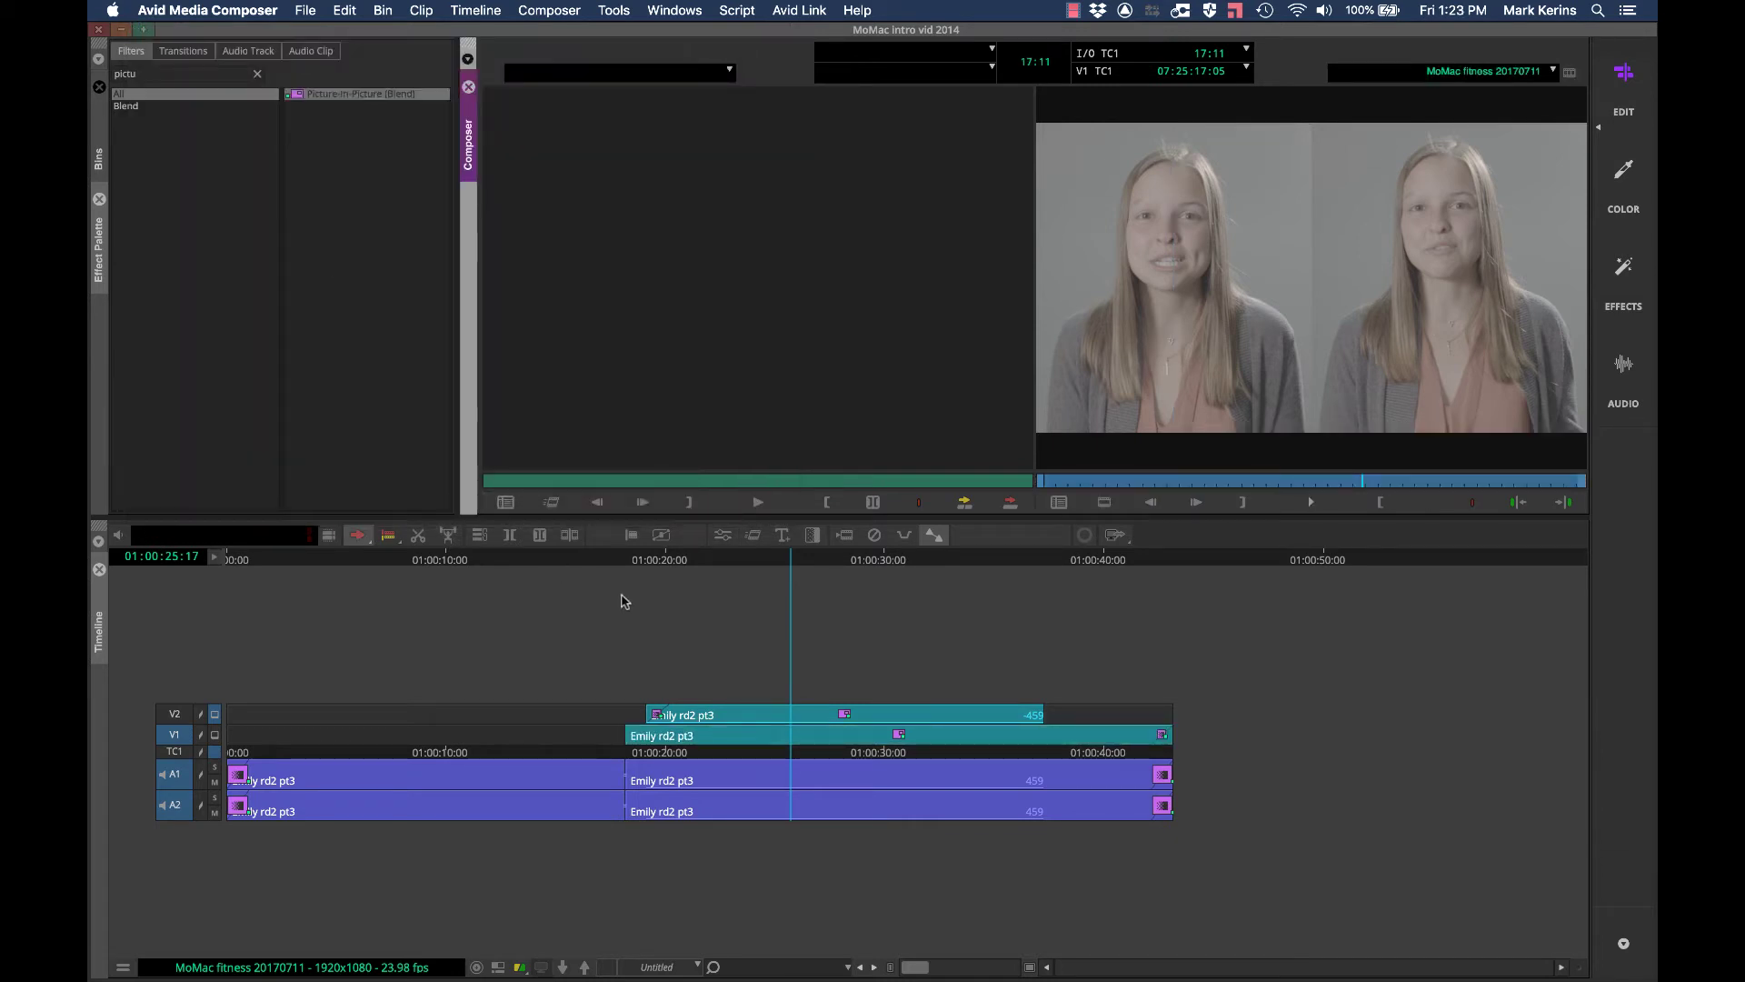
pyautogui.press('space')
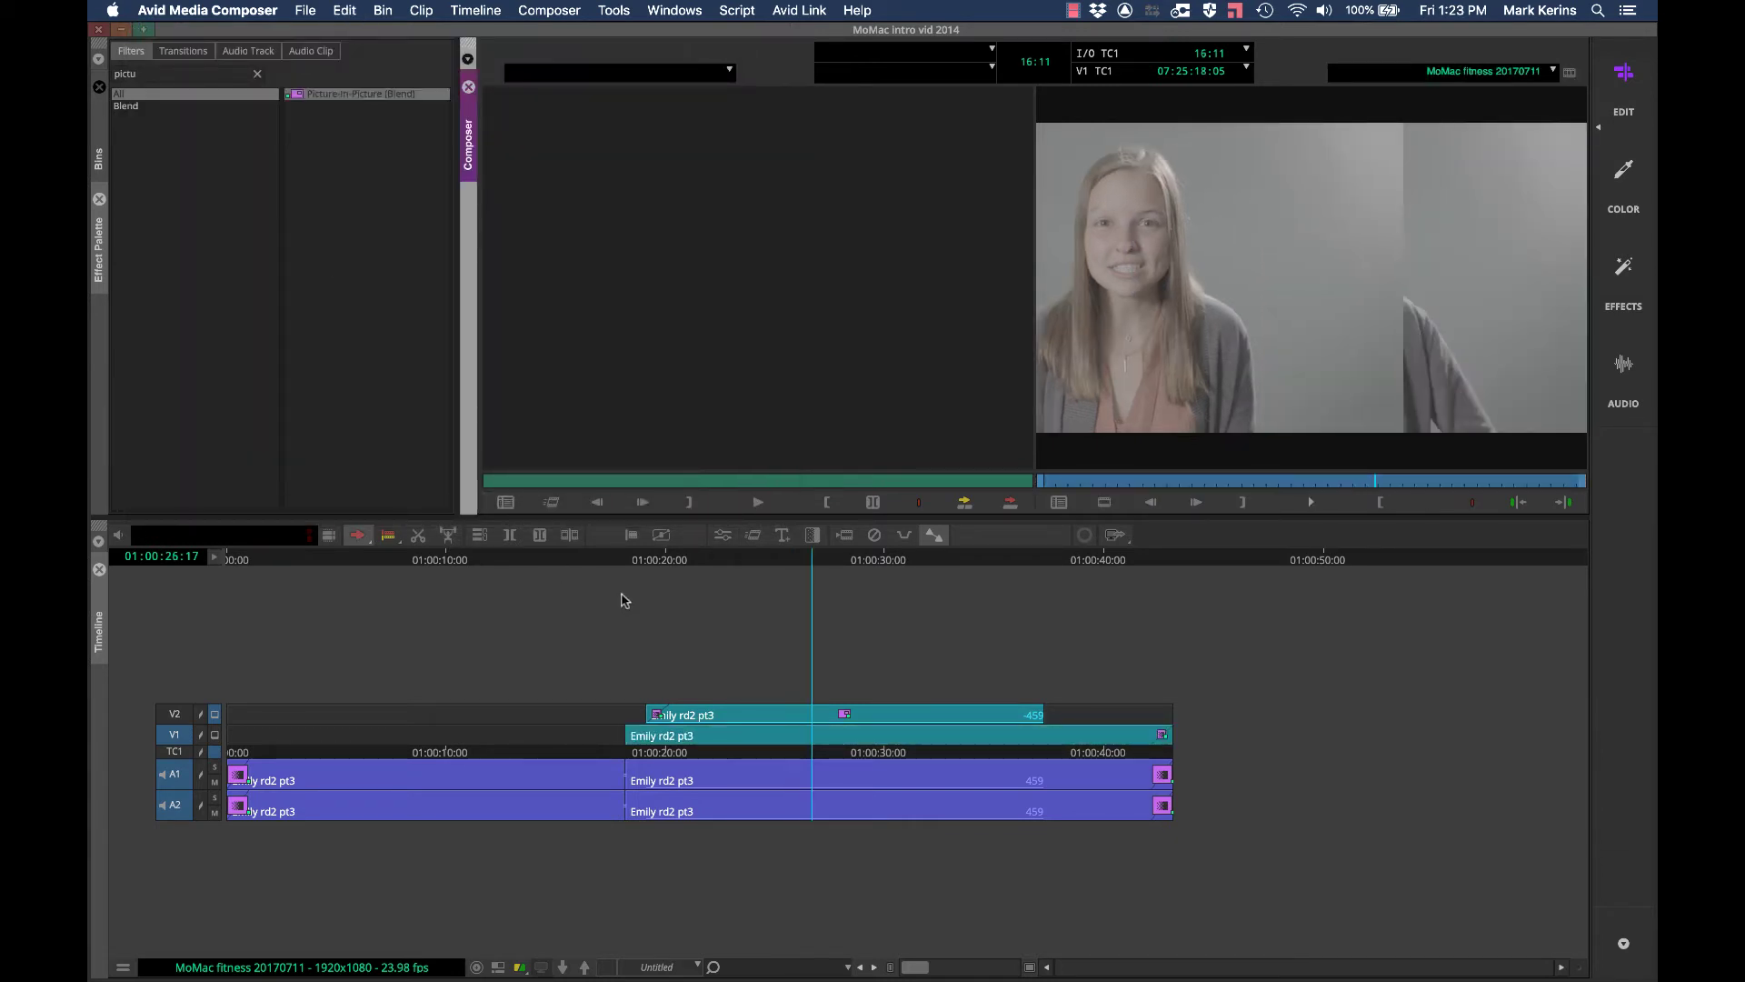
# Step: Undo the Picture-in-Picture effects and settings on both clips, and restore the Resize effect on the V2 clip
pyautogui.press('super+z')
pyautogui.press('super+z')
pyautogui.press('super+z')
pyautogui.press('super+z')
pyautogui.press('super+z')
pyautogui.press('super+z')
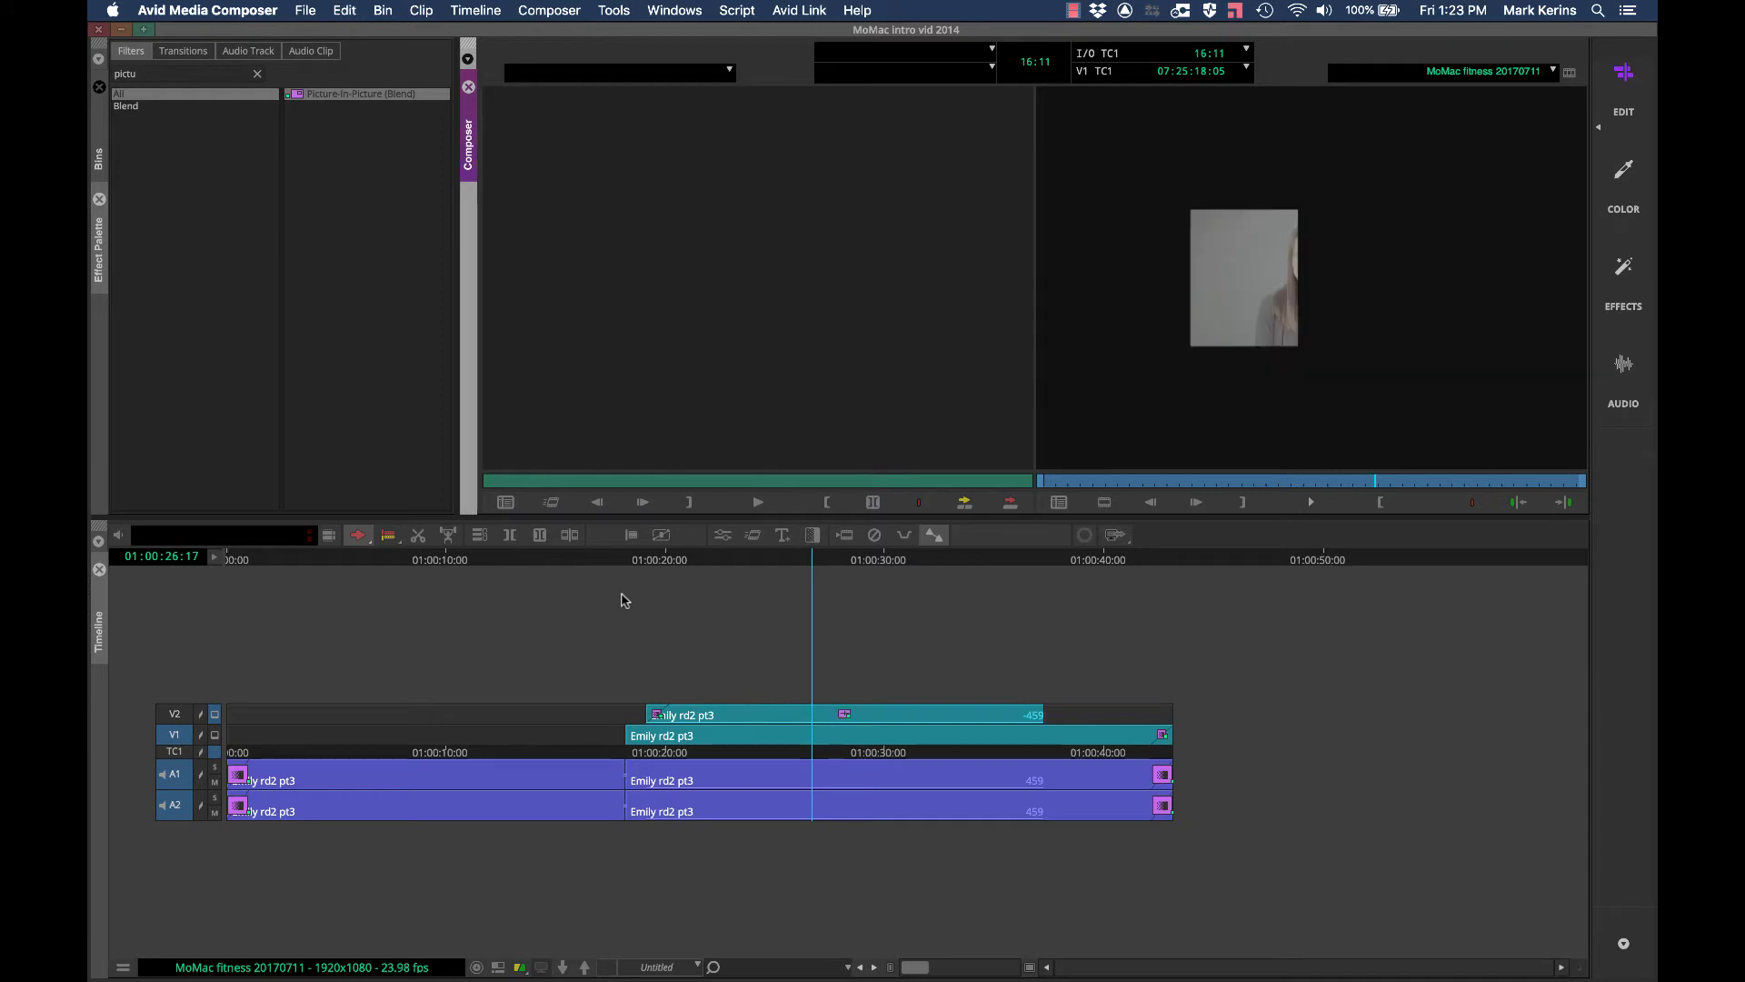
pyautogui.press('super+z')
pyautogui.press('super+z')
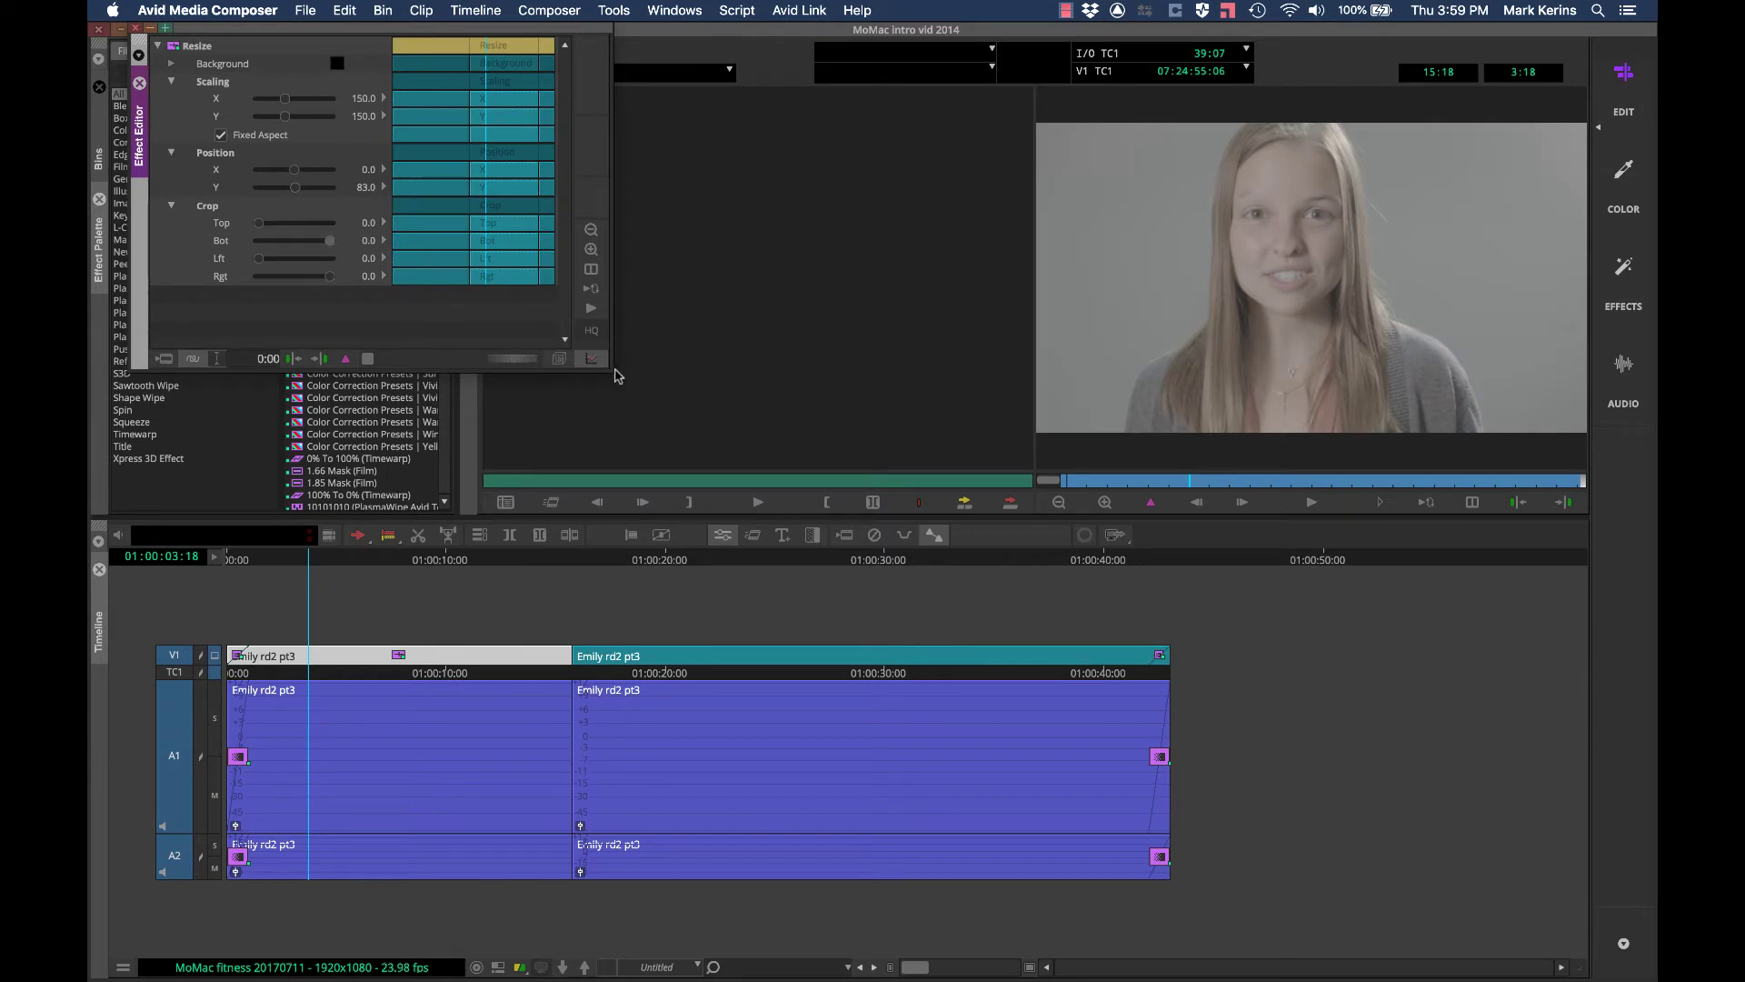
# Step: Enlarge the Effect Editor window until the Resize parameters' keyframe graphs have ample width
pyautogui.moveTo(609, 371); pyautogui.dragTo(893, 444)
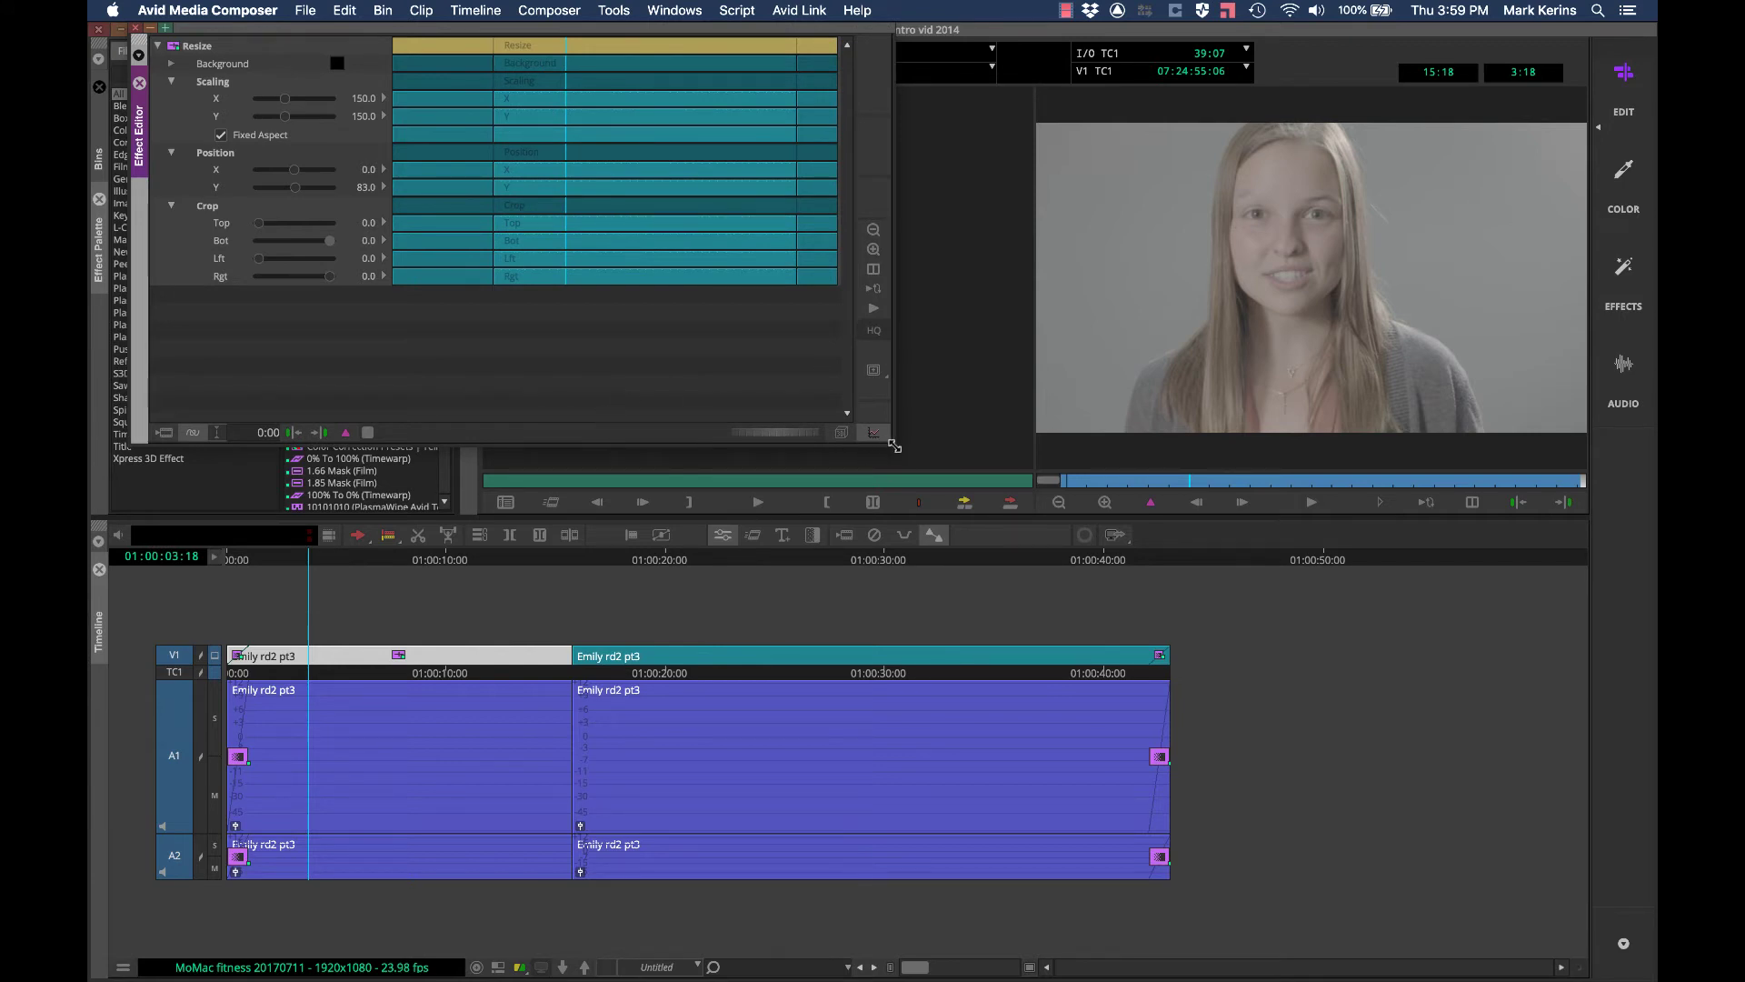
pyautogui.moveTo(892, 443); pyautogui.dragTo(430, 418)
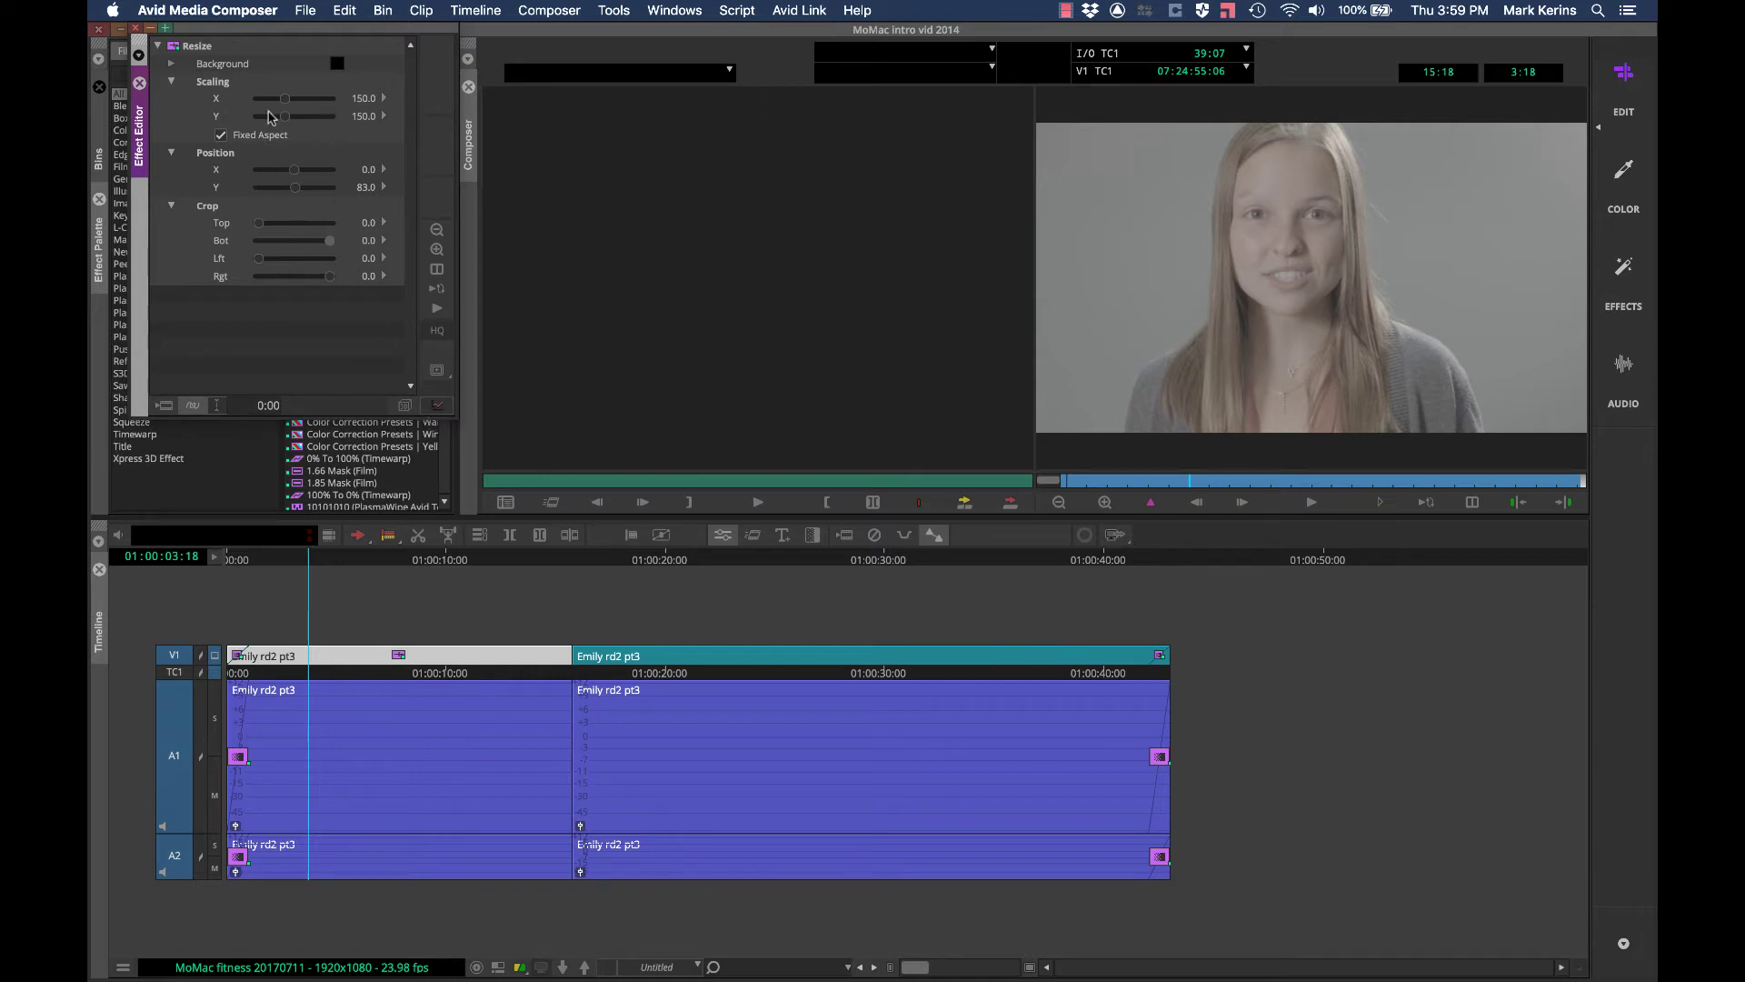
pyautogui.moveTo(452, 414); pyautogui.dragTo(918, 469)
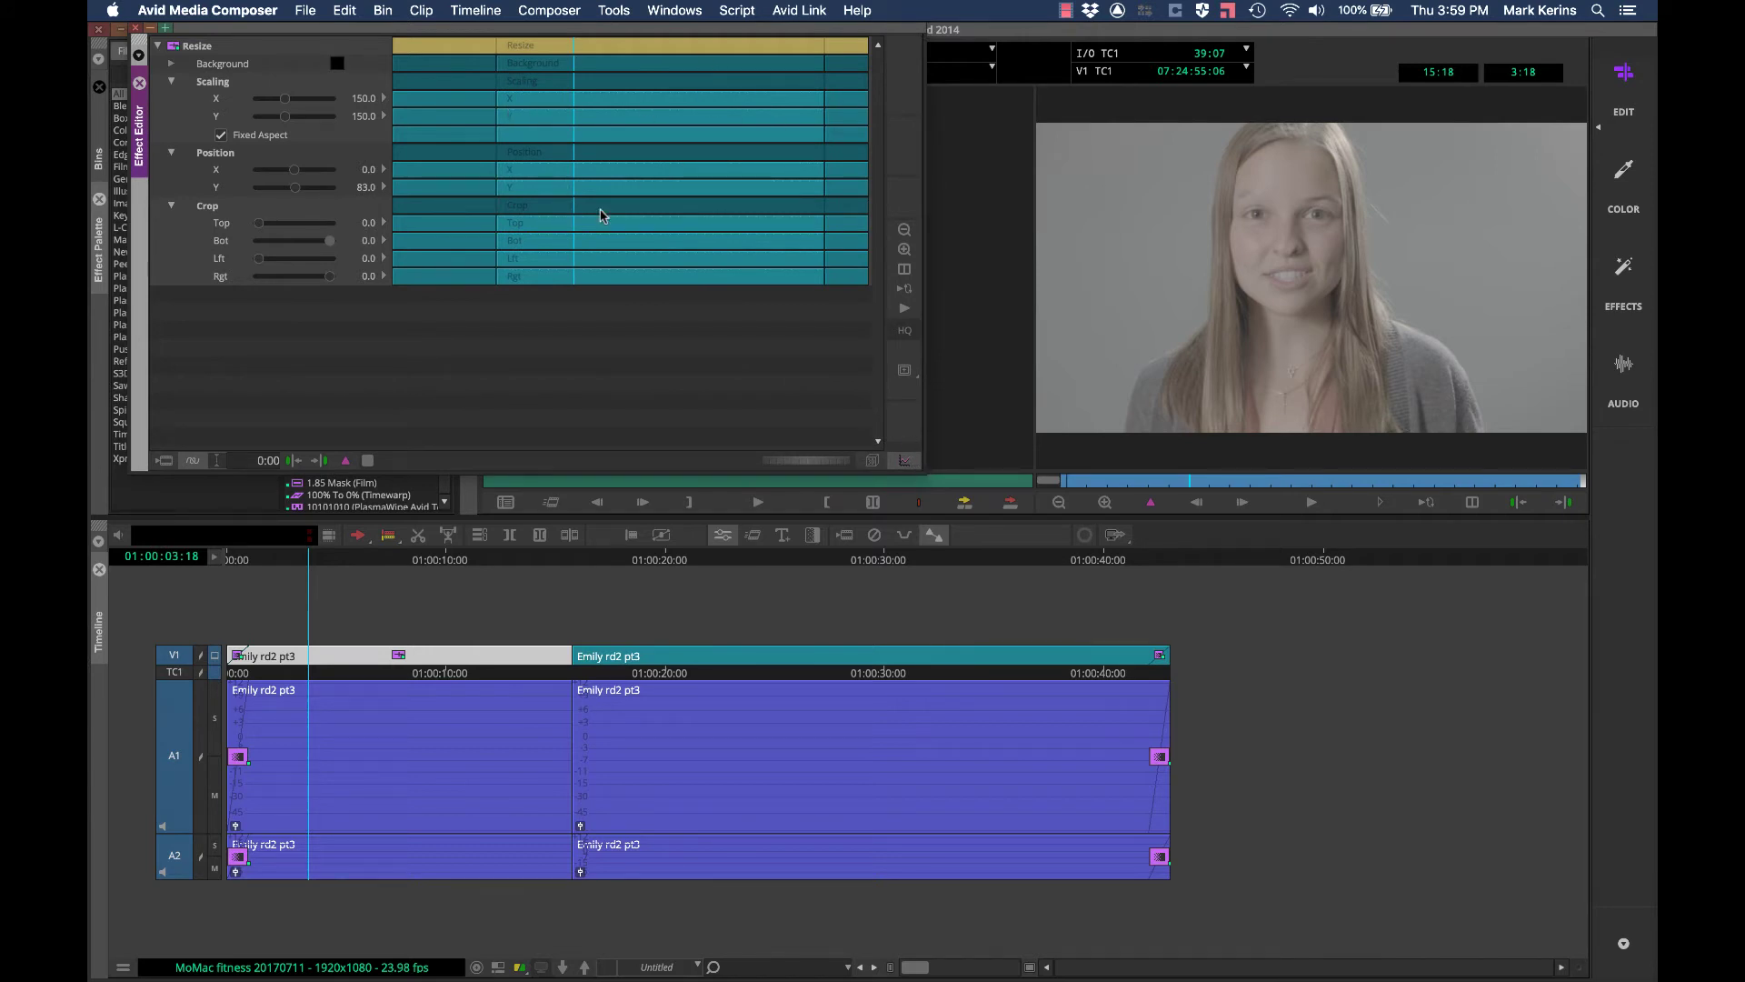
pyautogui.moveTo(918, 469)
pyautogui.mouseDown()
pyautogui.moveTo(603, 370)
pyautogui.moveTo(845, 401)
pyautogui.moveTo(908, 441)
pyautogui.mouseUp()
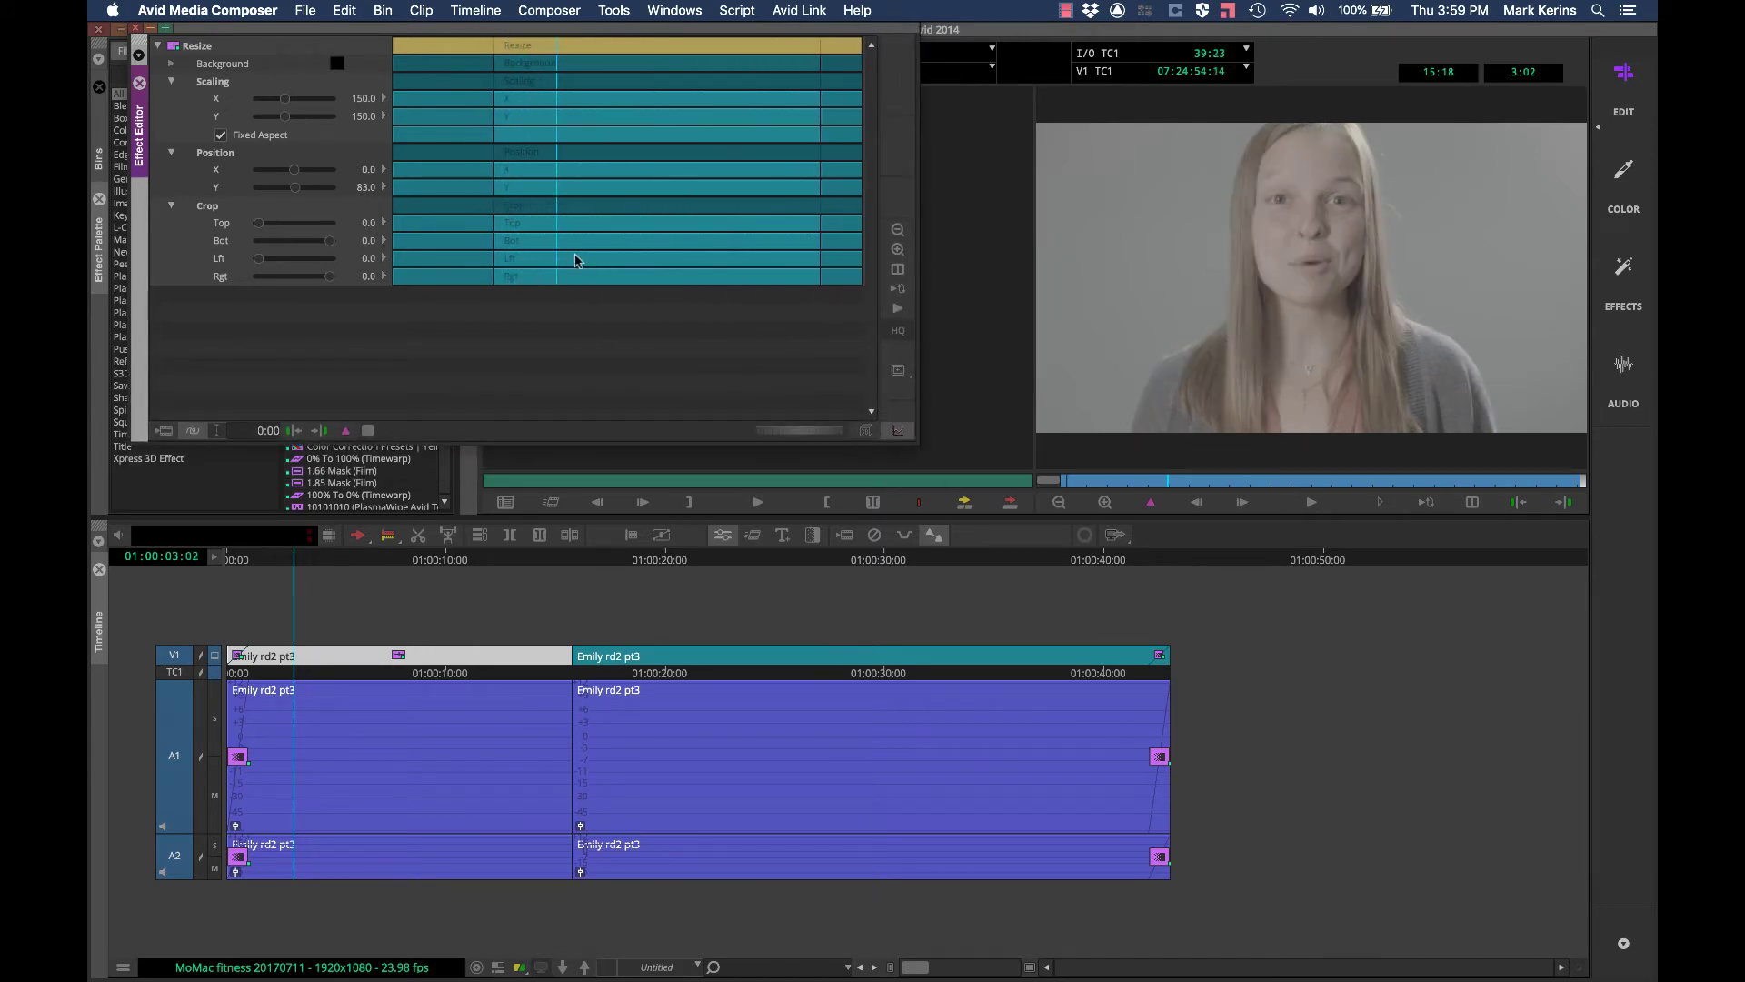
# Step: Move to 01:00:02:18 in the first clip, and set the Resize effect's Scaling to 100 and Position Y to 0
pyautogui.moveTo(565, 253)
pyautogui.mouseDown()
pyautogui.moveTo(481, 250)
pyautogui.moveTo(837, 257)
pyautogui.moveTo(461, 257)
pyautogui.moveTo(627, 267)
pyautogui.moveTo(474, 254)
pyautogui.moveTo(550, 259)
pyautogui.mouseUp()
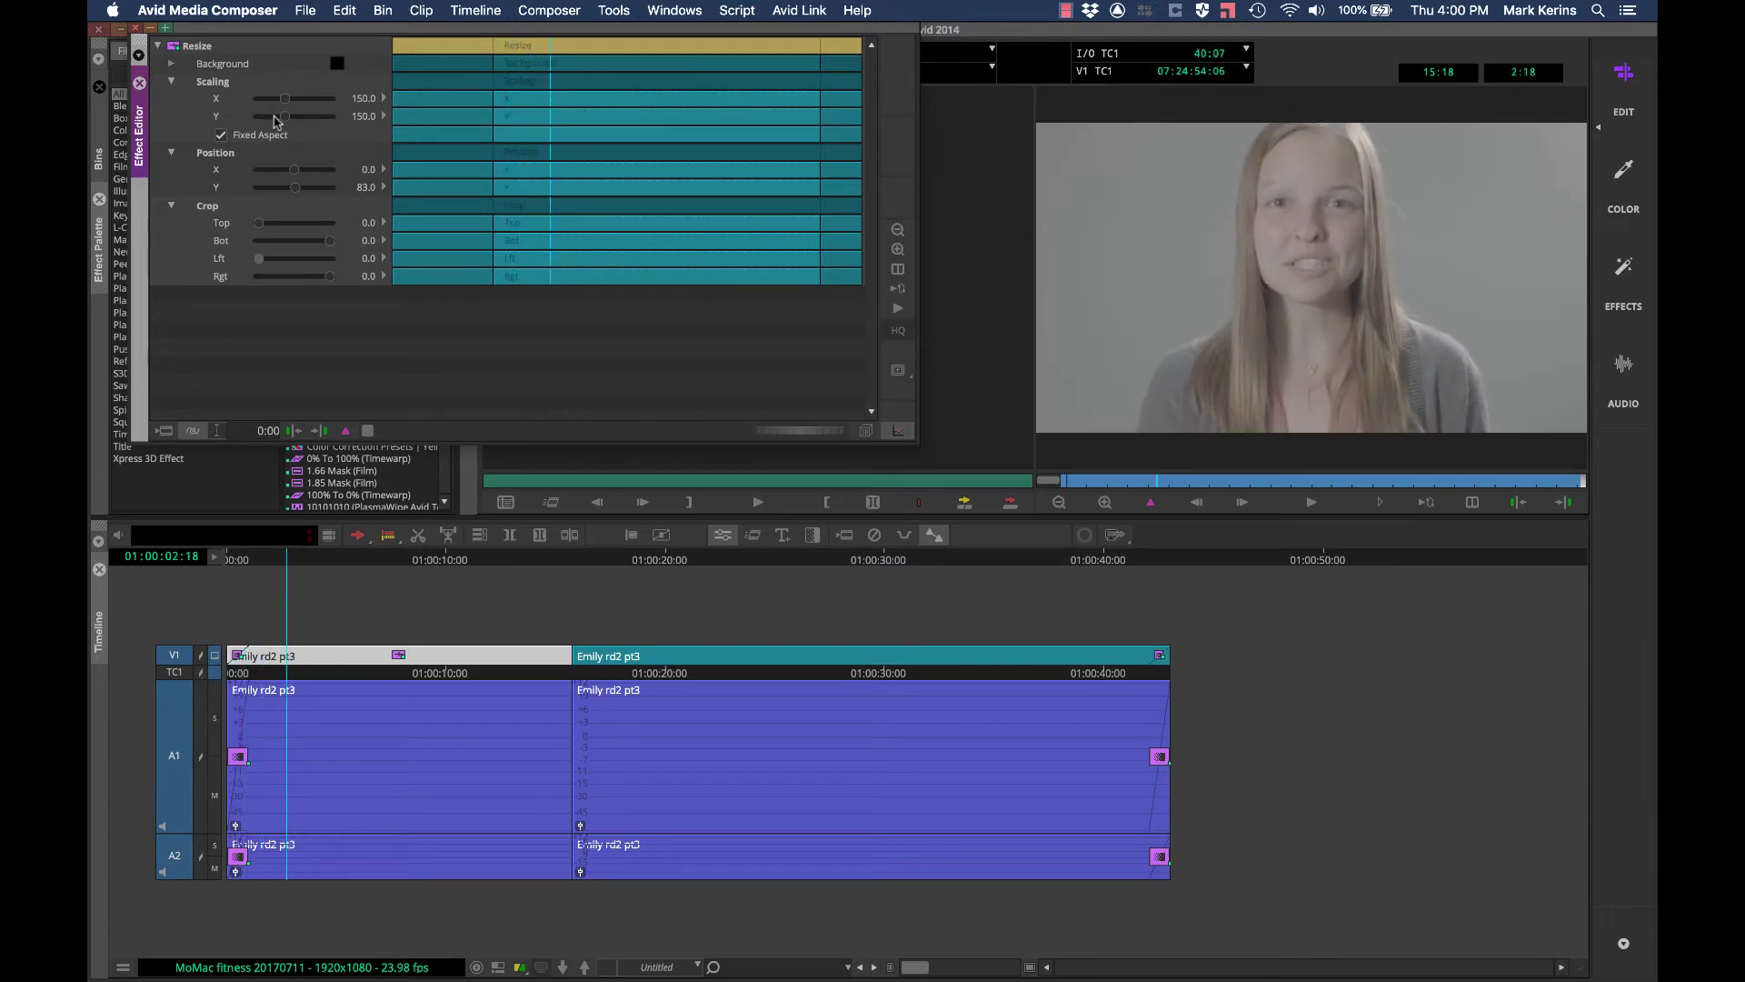
pyautogui.moveTo(286, 119); pyautogui.dragTo(279, 121)
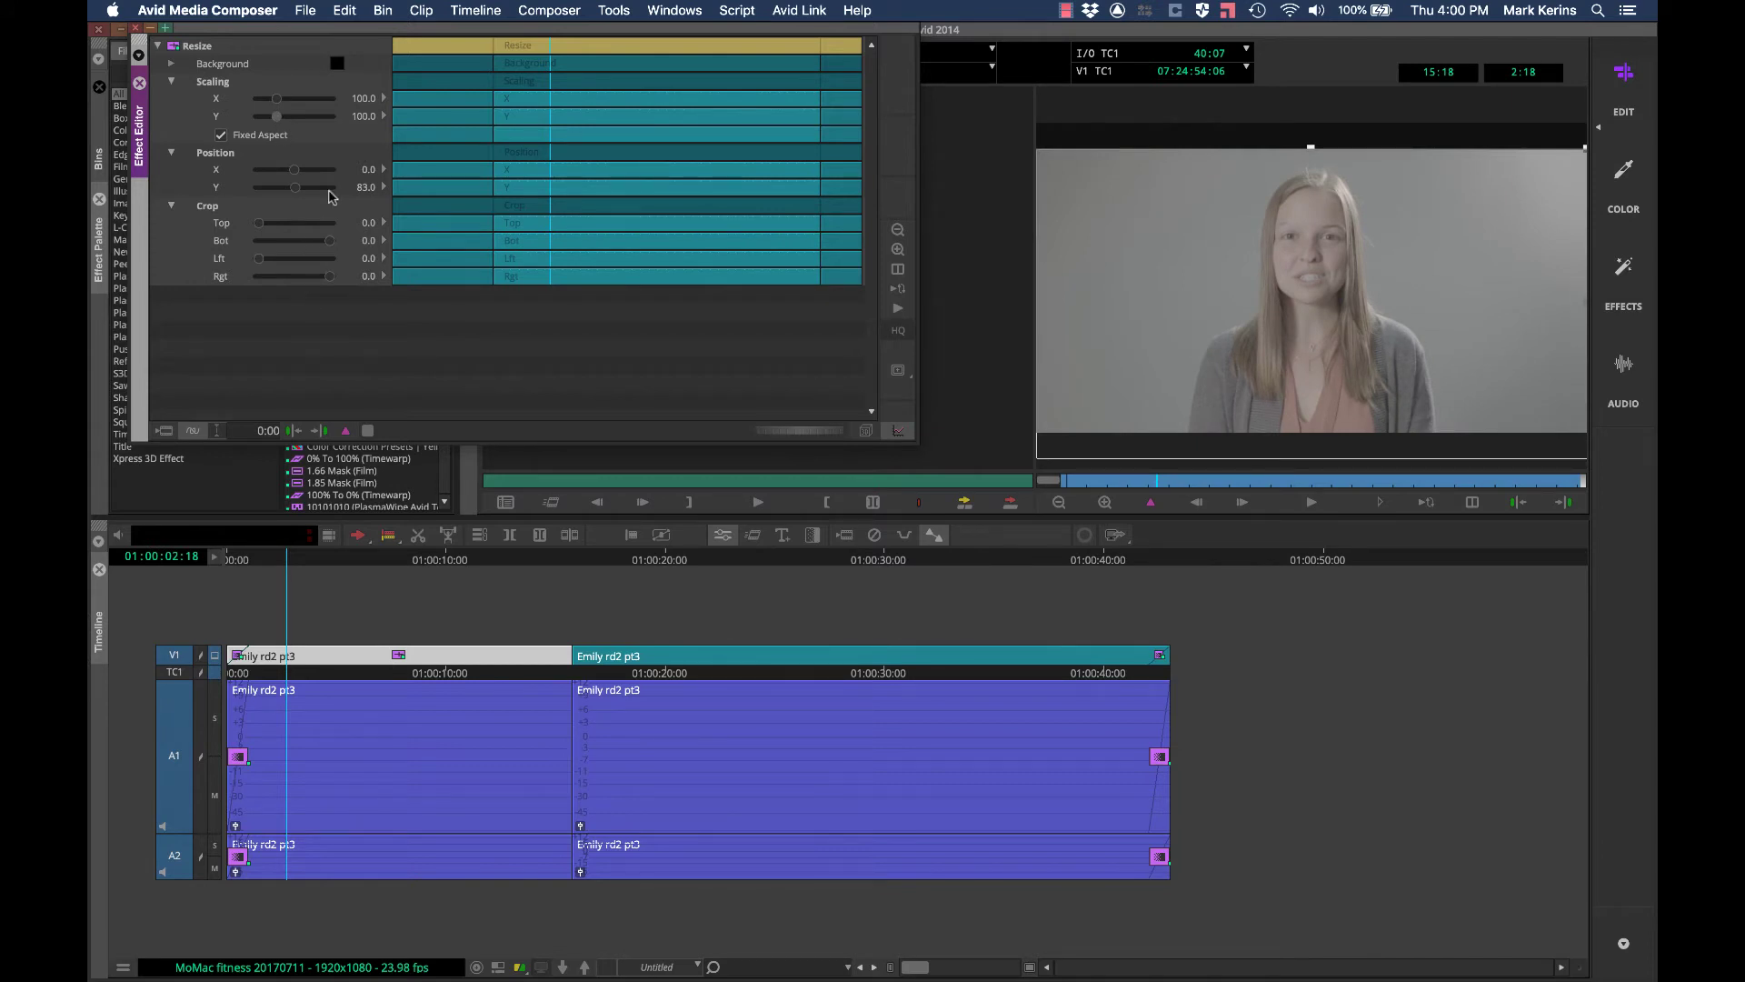
pyautogui.moveTo(294, 191); pyautogui.dragTo(294, 188)
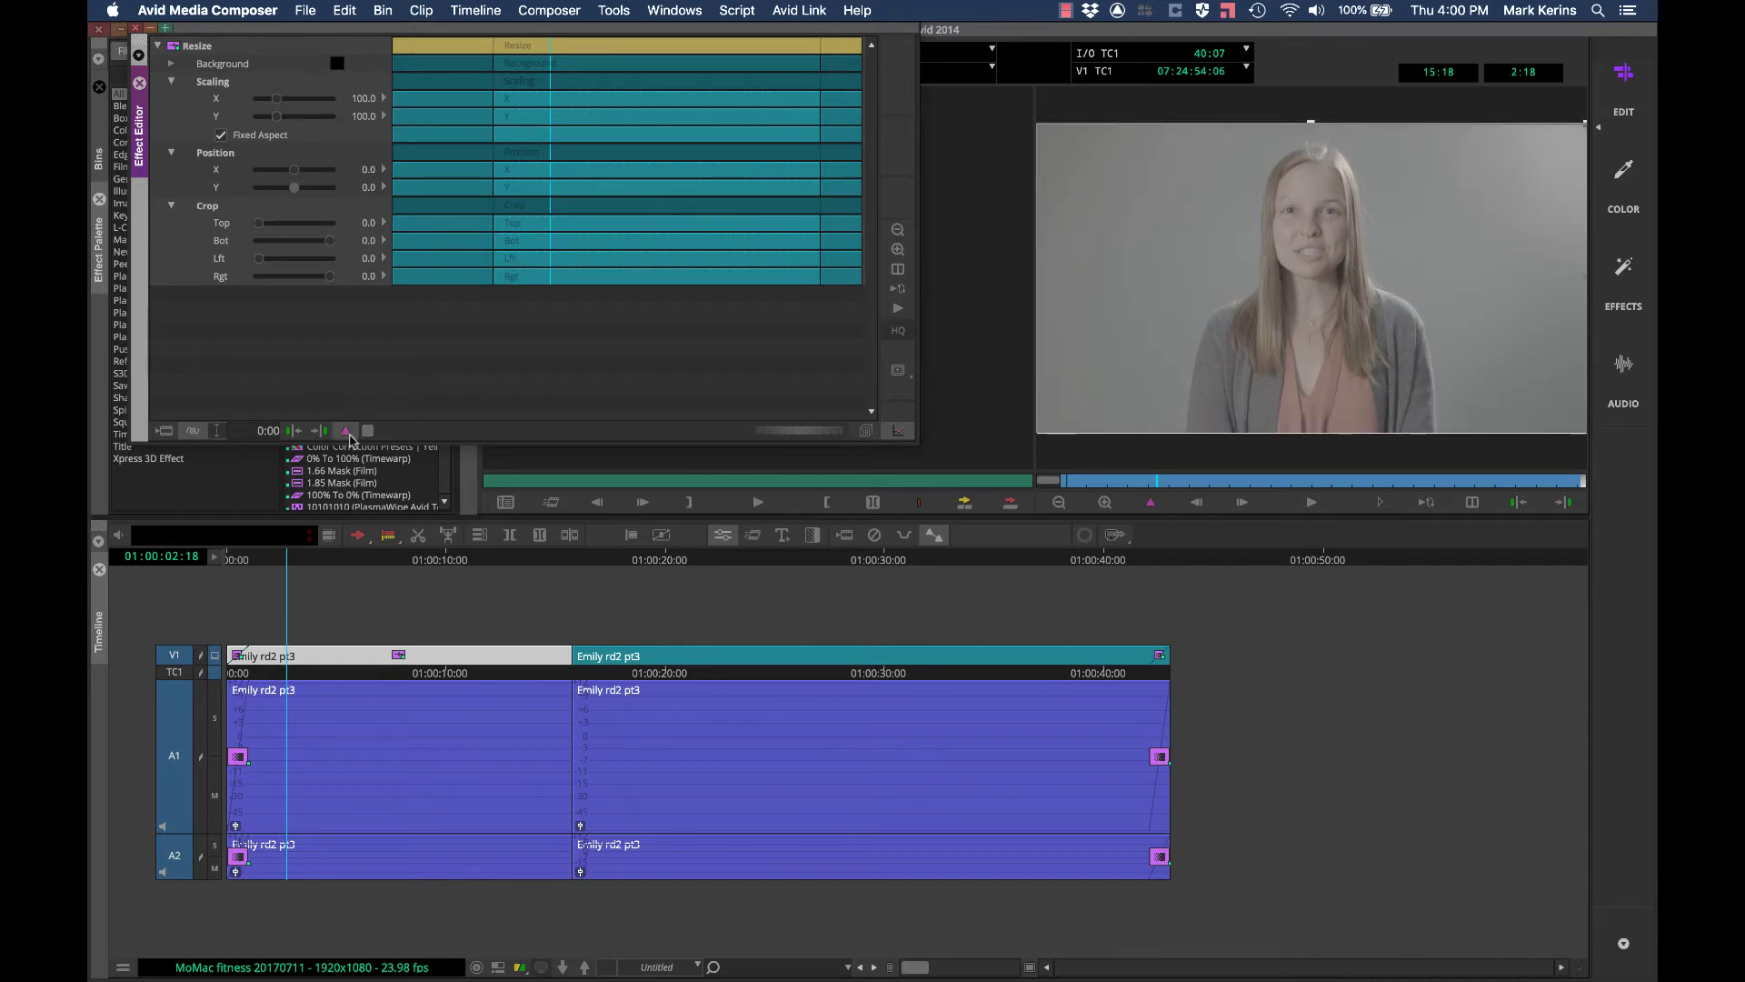
# Step: Add Resize keyframes to the open parameter groups at 01:00:02:18 and 01:00:12:04 in the first clip
pyautogui.rightClick(348, 434)
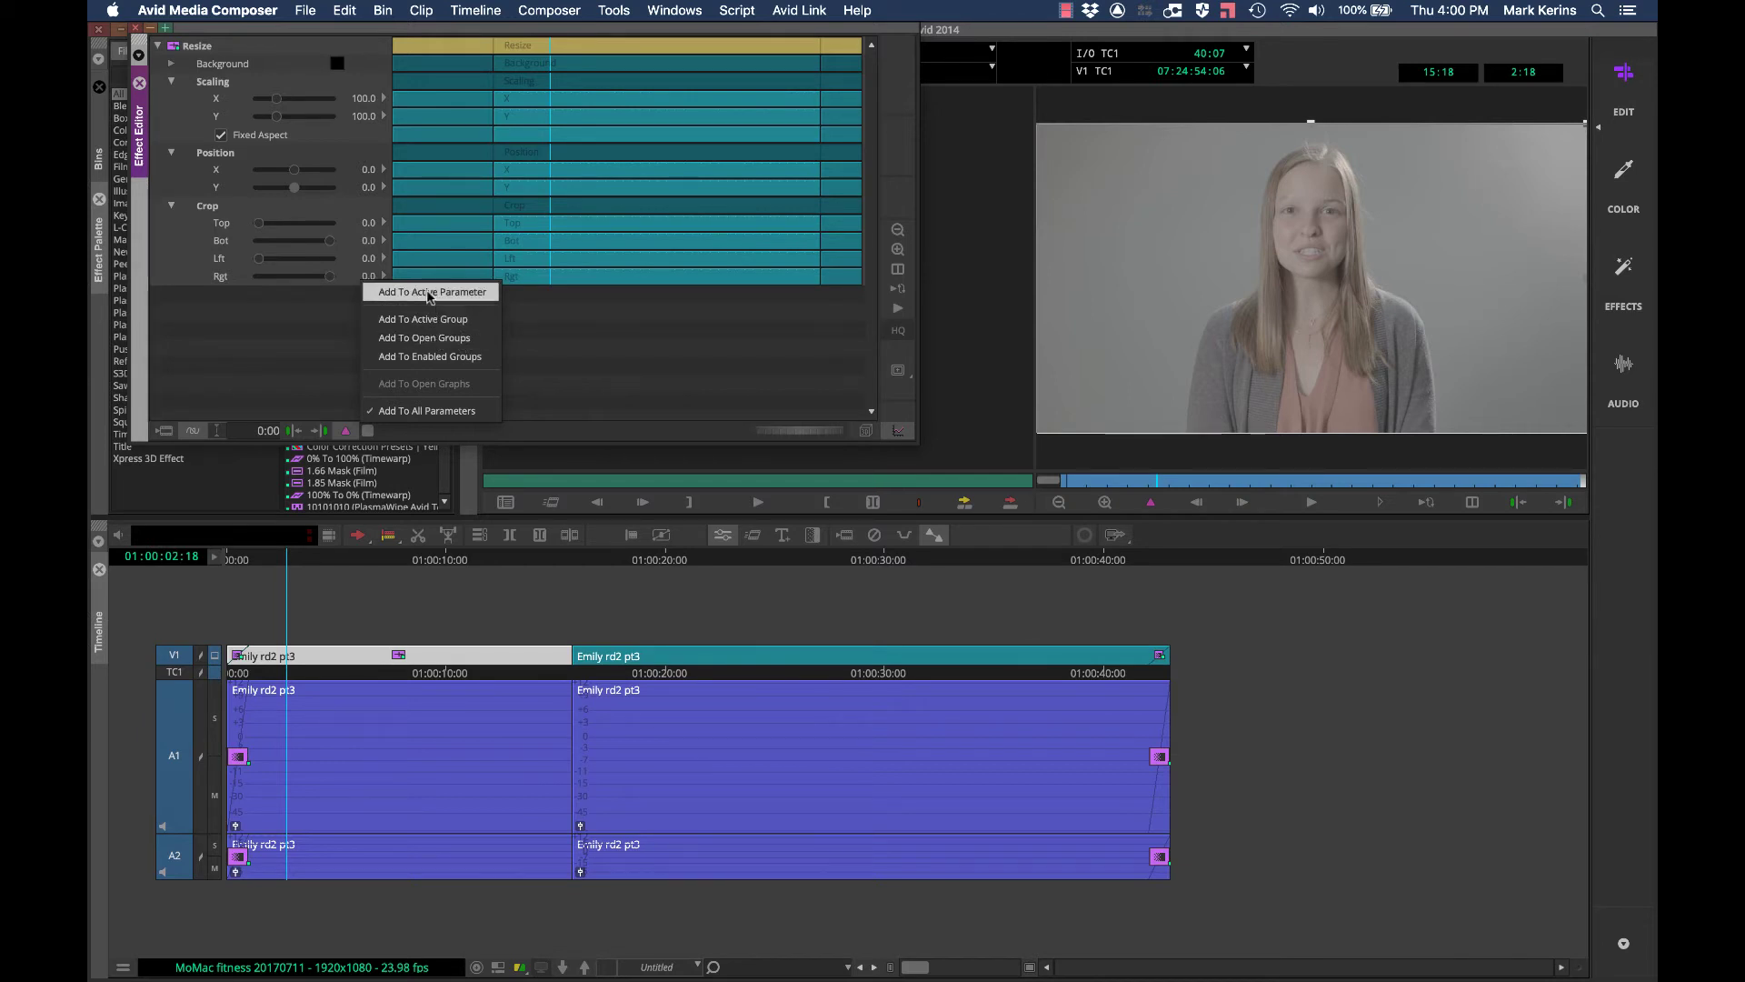
pyautogui.click(431, 341)
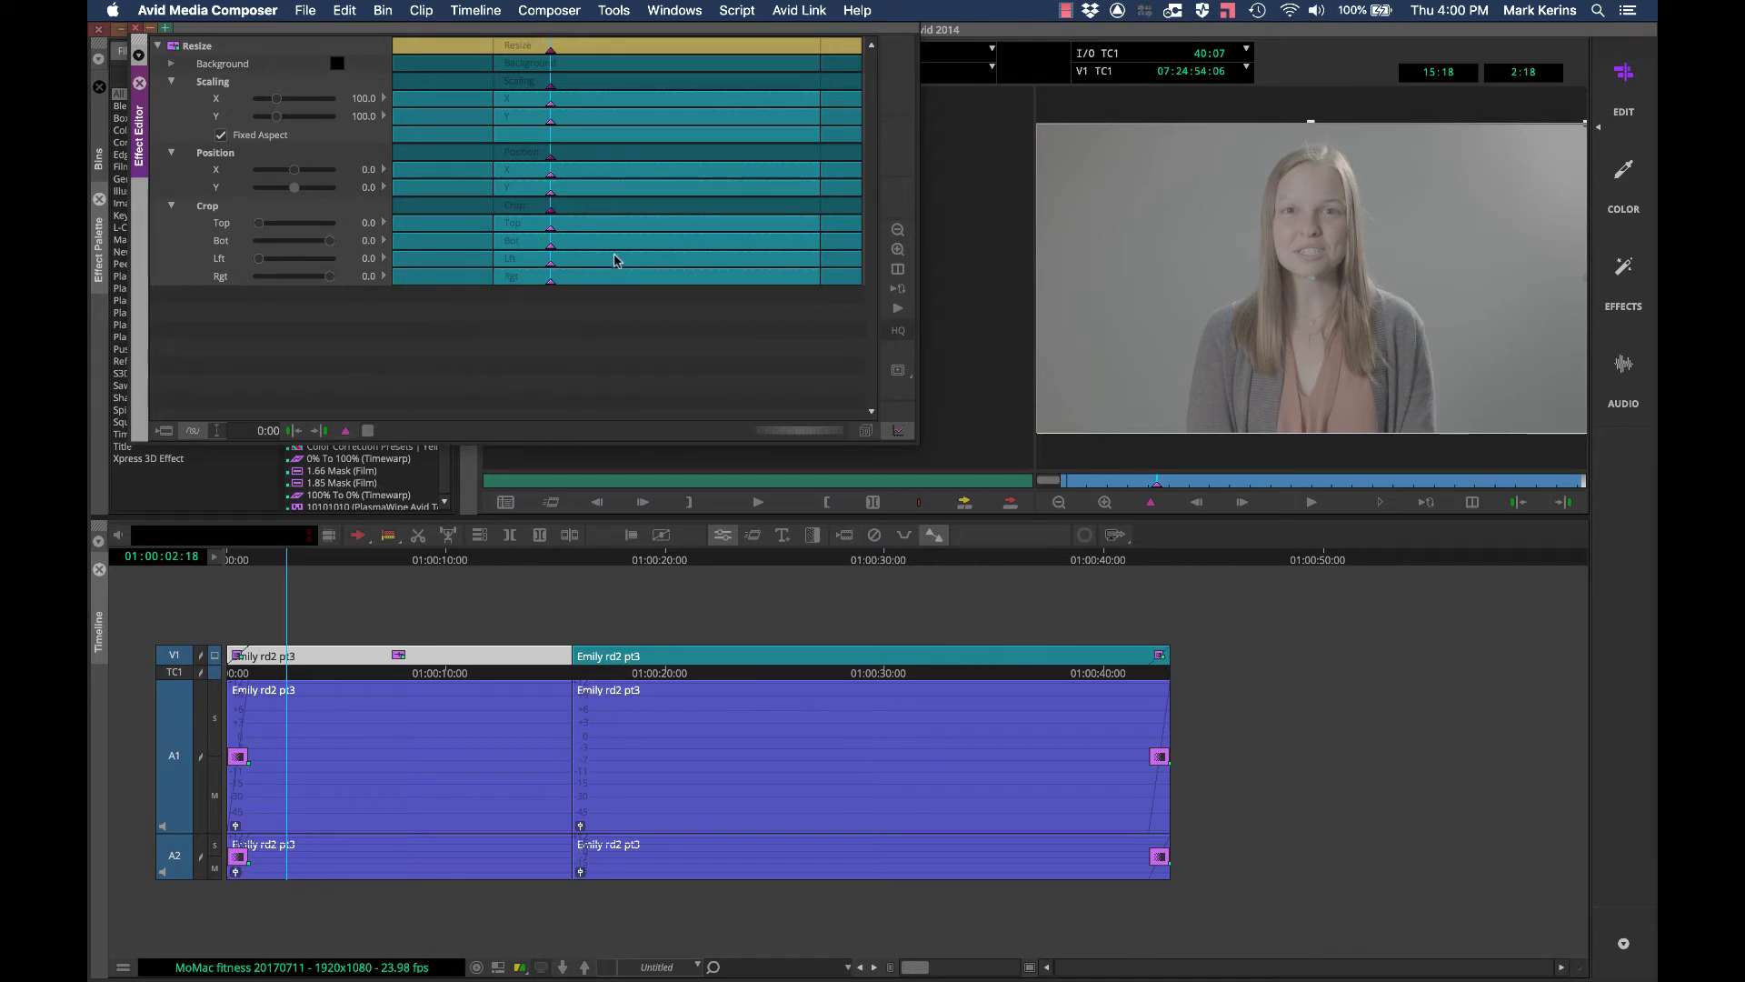
pyautogui.moveTo(610, 261); pyautogui.dragTo(745, 259)
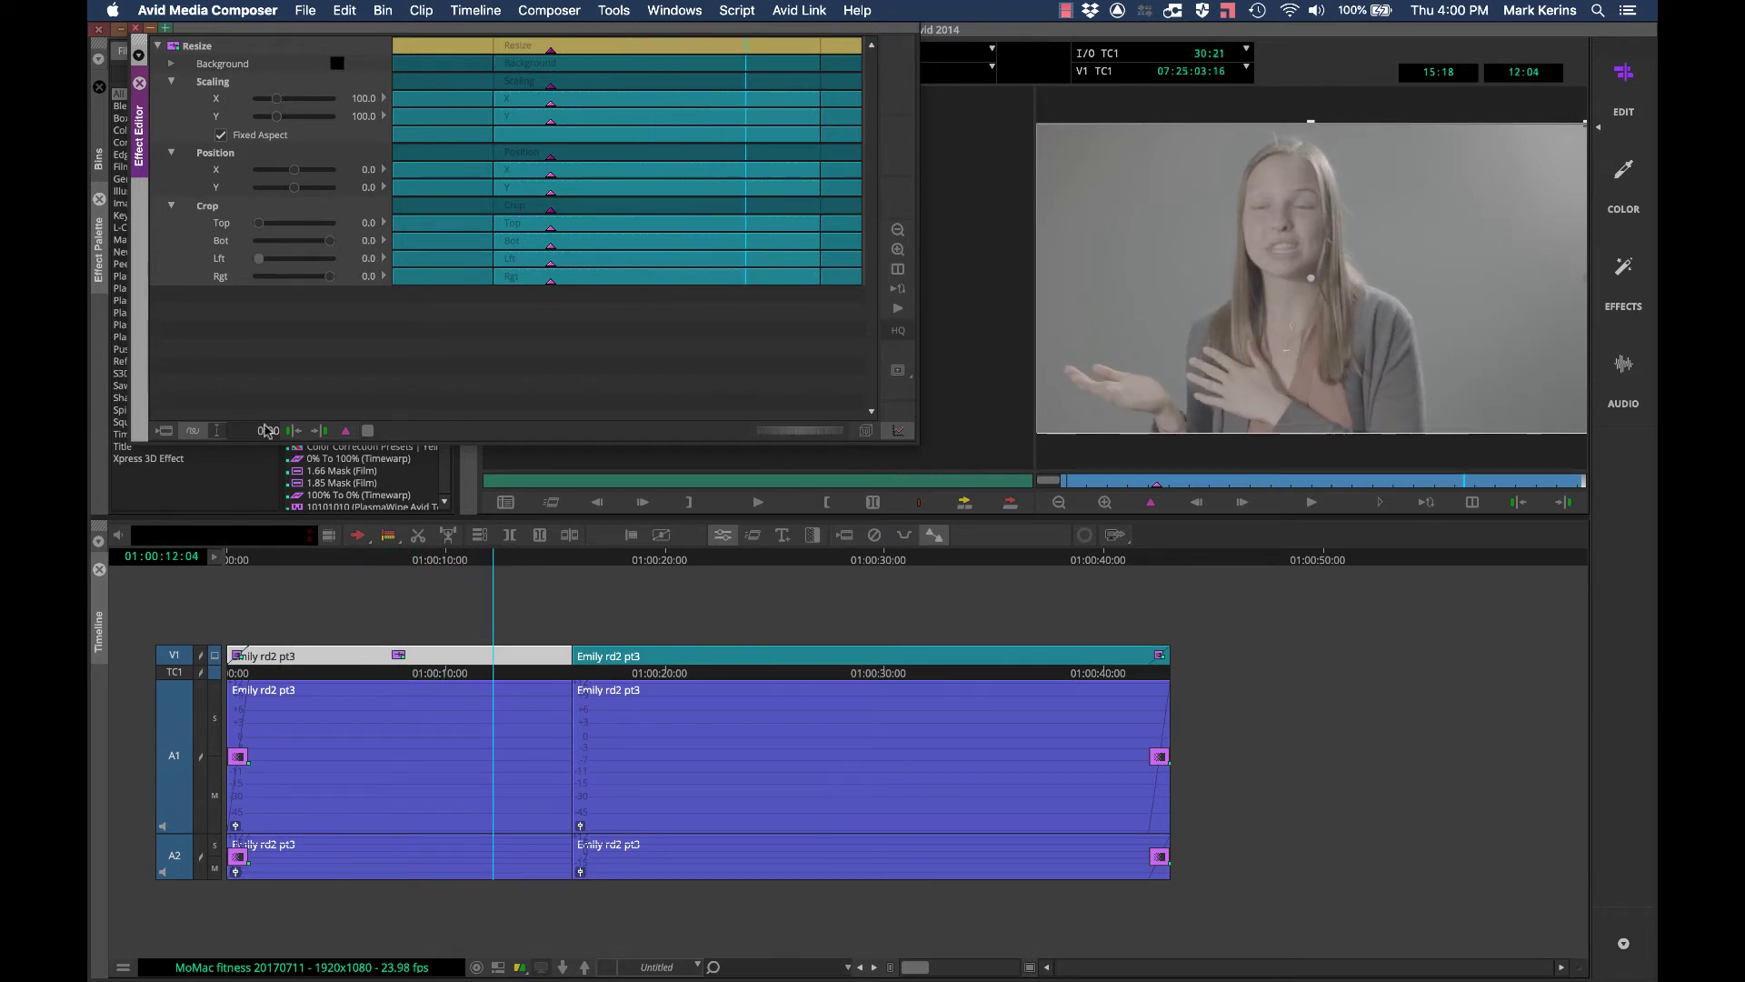
pyautogui.moveTo(345, 430); pyautogui.dragTo(419, 341)
# Step: Compare the two Resize keyframes, and set Scaling X and Y to 150 at the second keyframe at 01:00:12:04
pyautogui.click(549, 109)
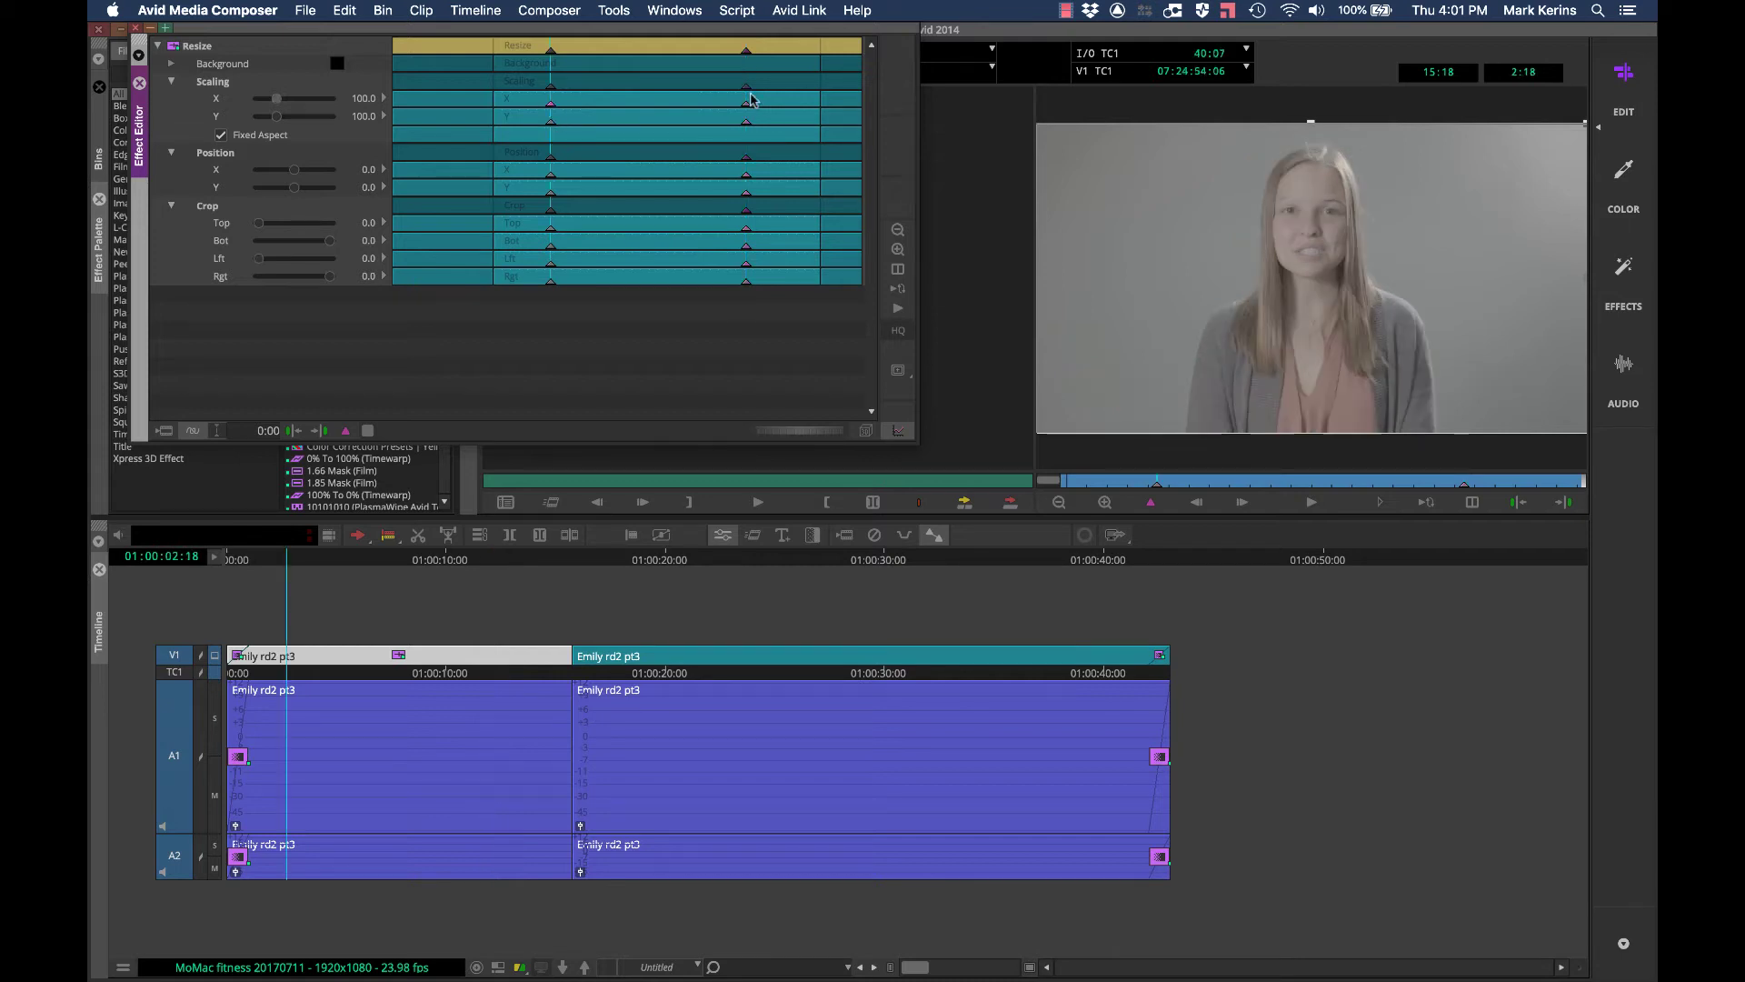
pyautogui.click(746, 128)
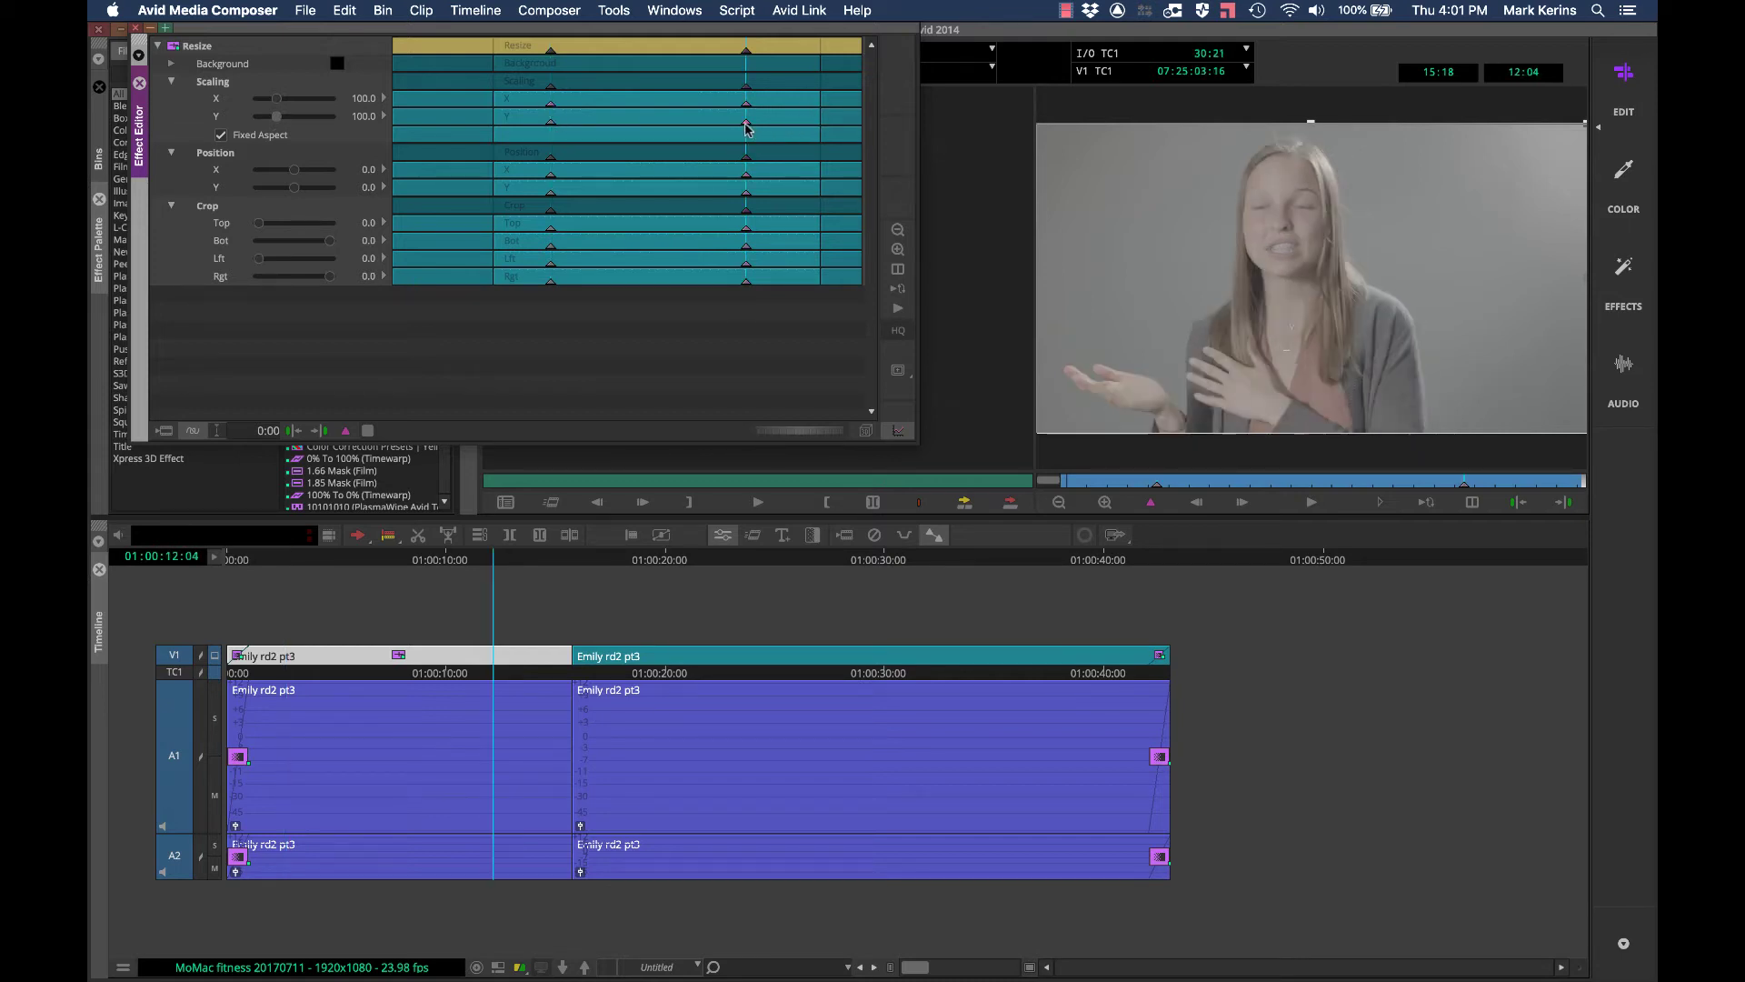
pyautogui.click(551, 122)
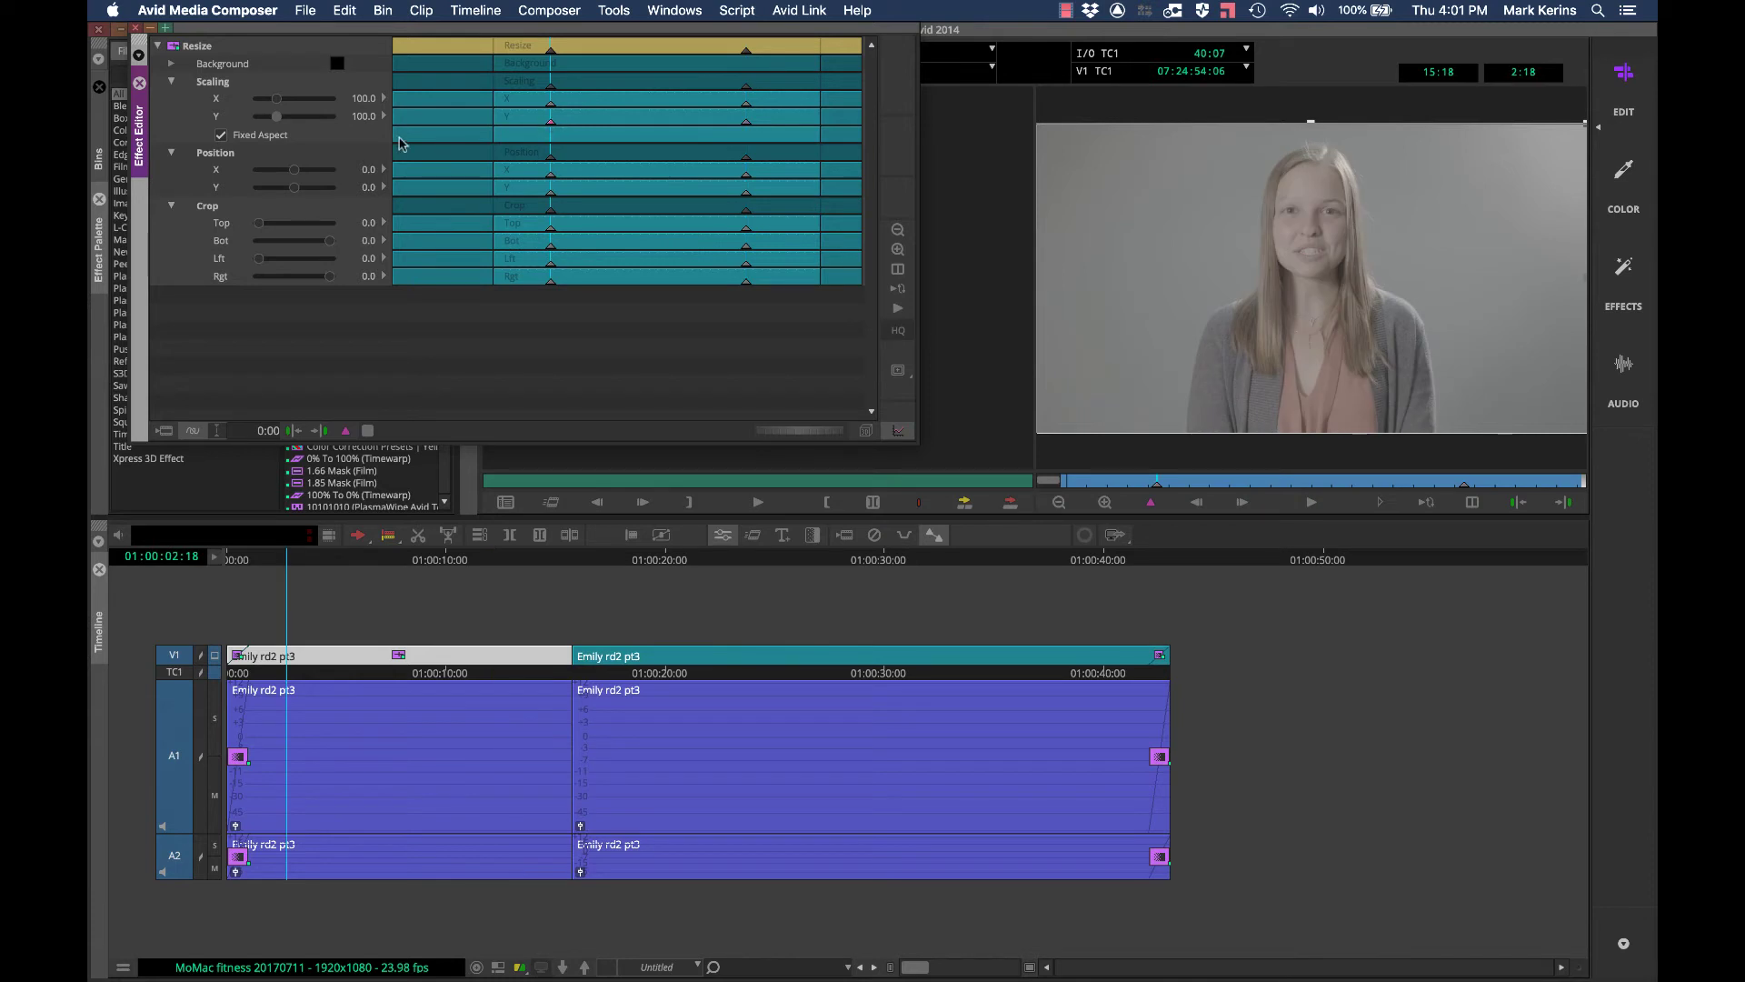
pyautogui.click(745, 125)
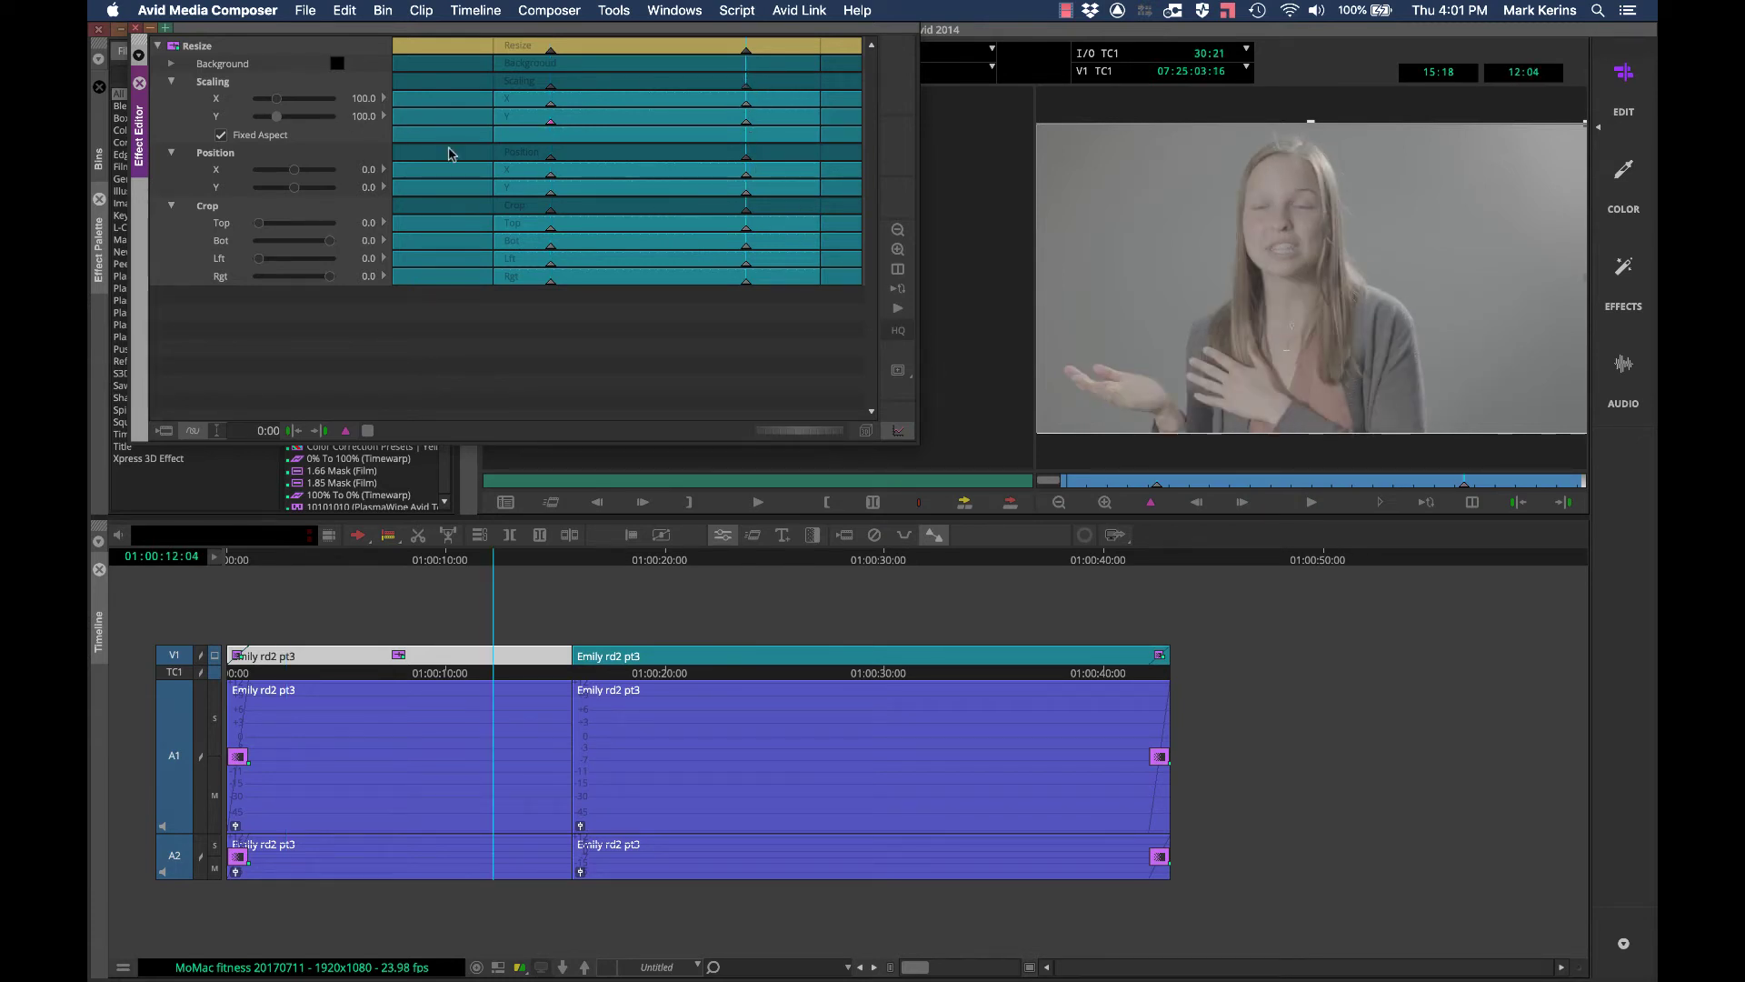
pyautogui.moveTo(277, 119); pyautogui.dragTo(288, 119)
pyautogui.moveTo(277, 101); pyautogui.dragTo(289, 102)
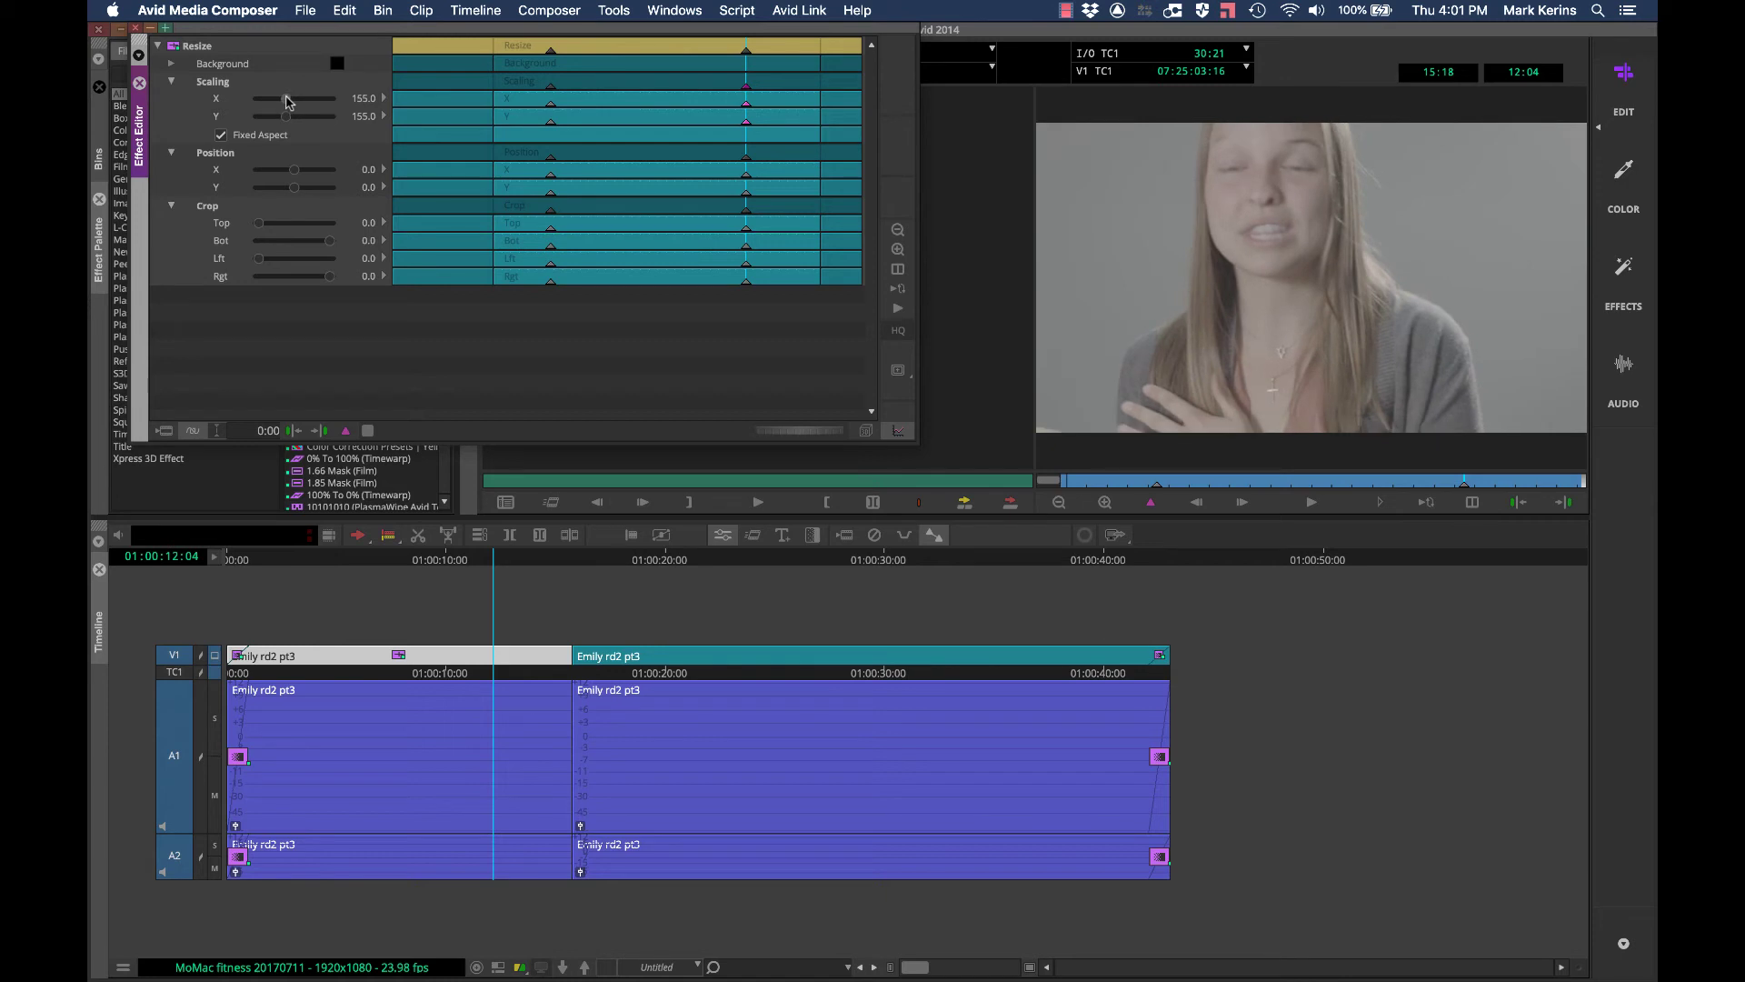
pyautogui.moveTo(288, 102); pyautogui.dragTo(285, 102)
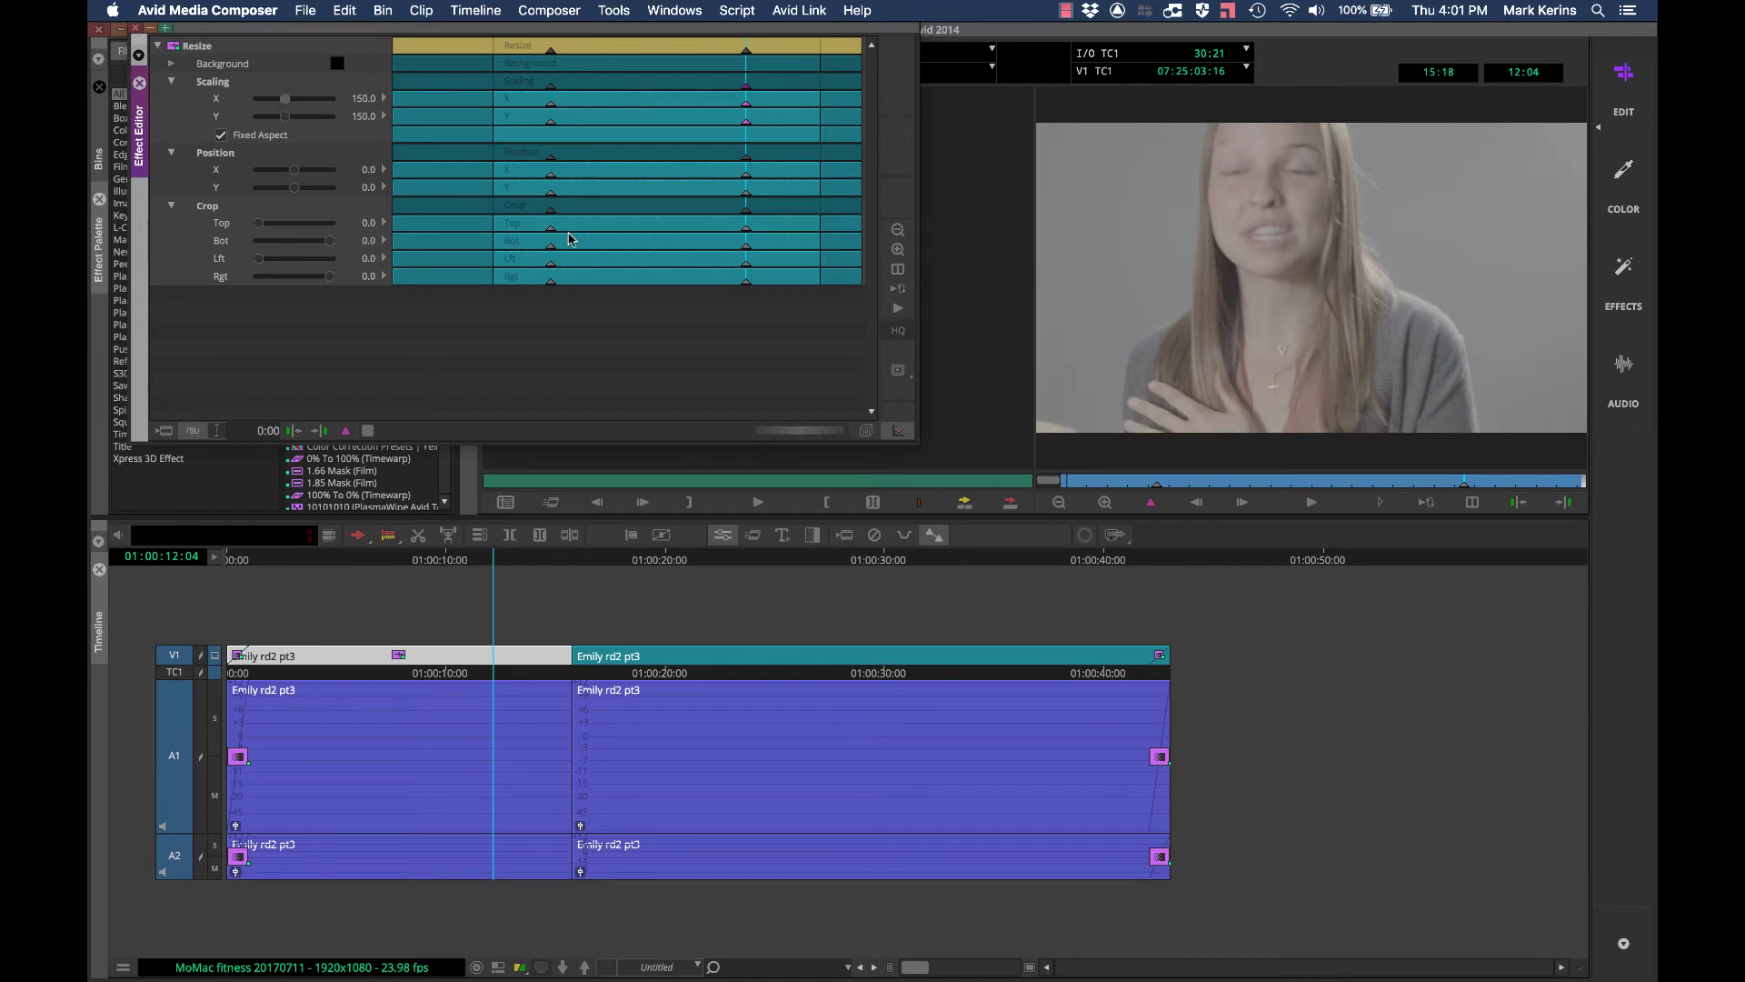
# Step: Return to the second keyframe at 01:00:12:04, and set the Resize effect's Position Y to 166
pyautogui.click(745, 196)
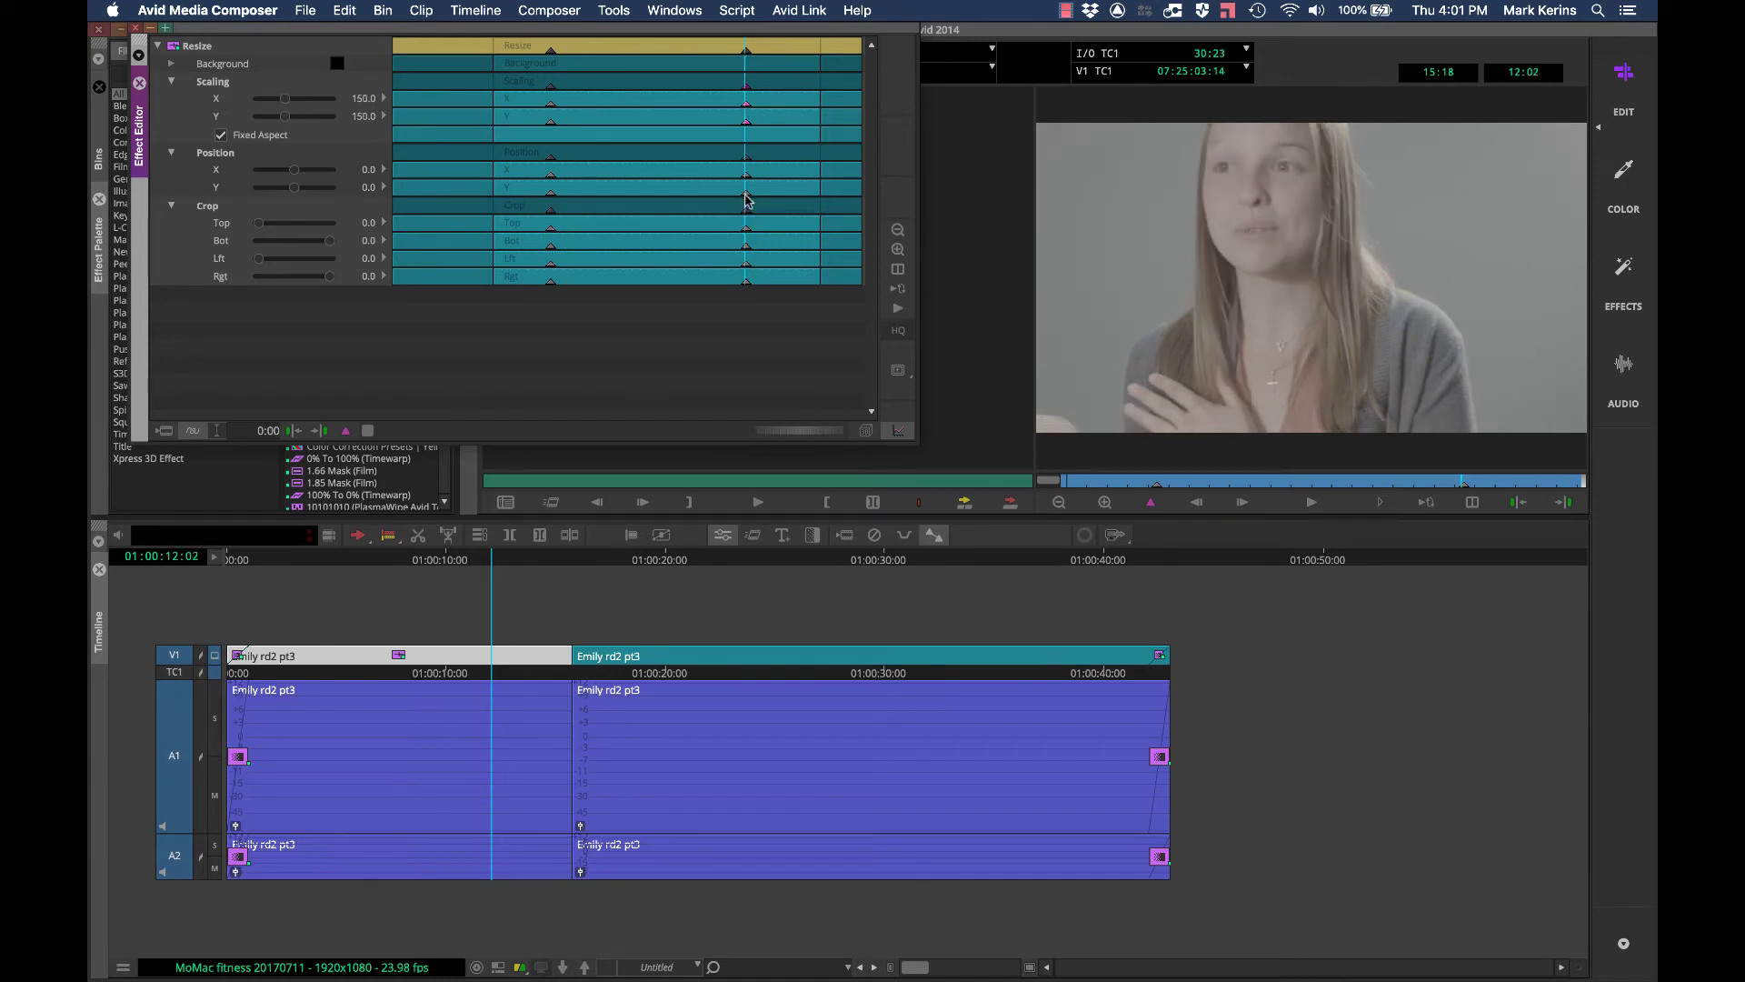
pyautogui.click(746, 192)
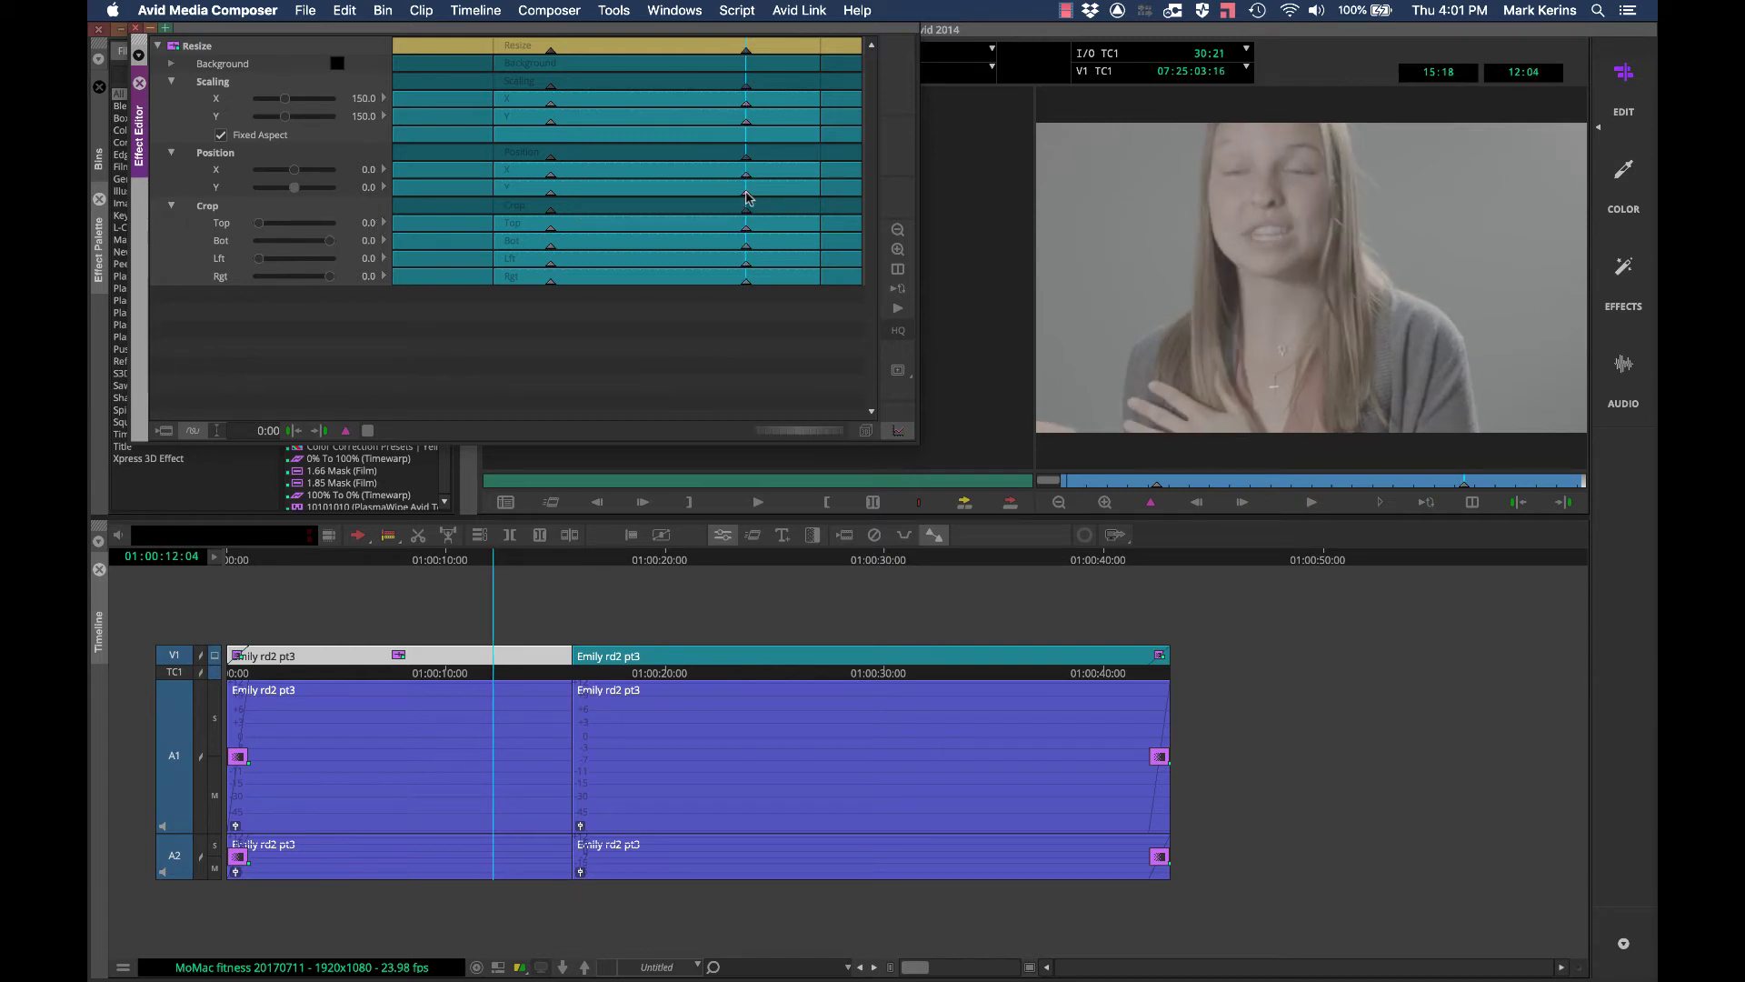
pyautogui.moveTo(295, 189); pyautogui.dragTo(296, 188)
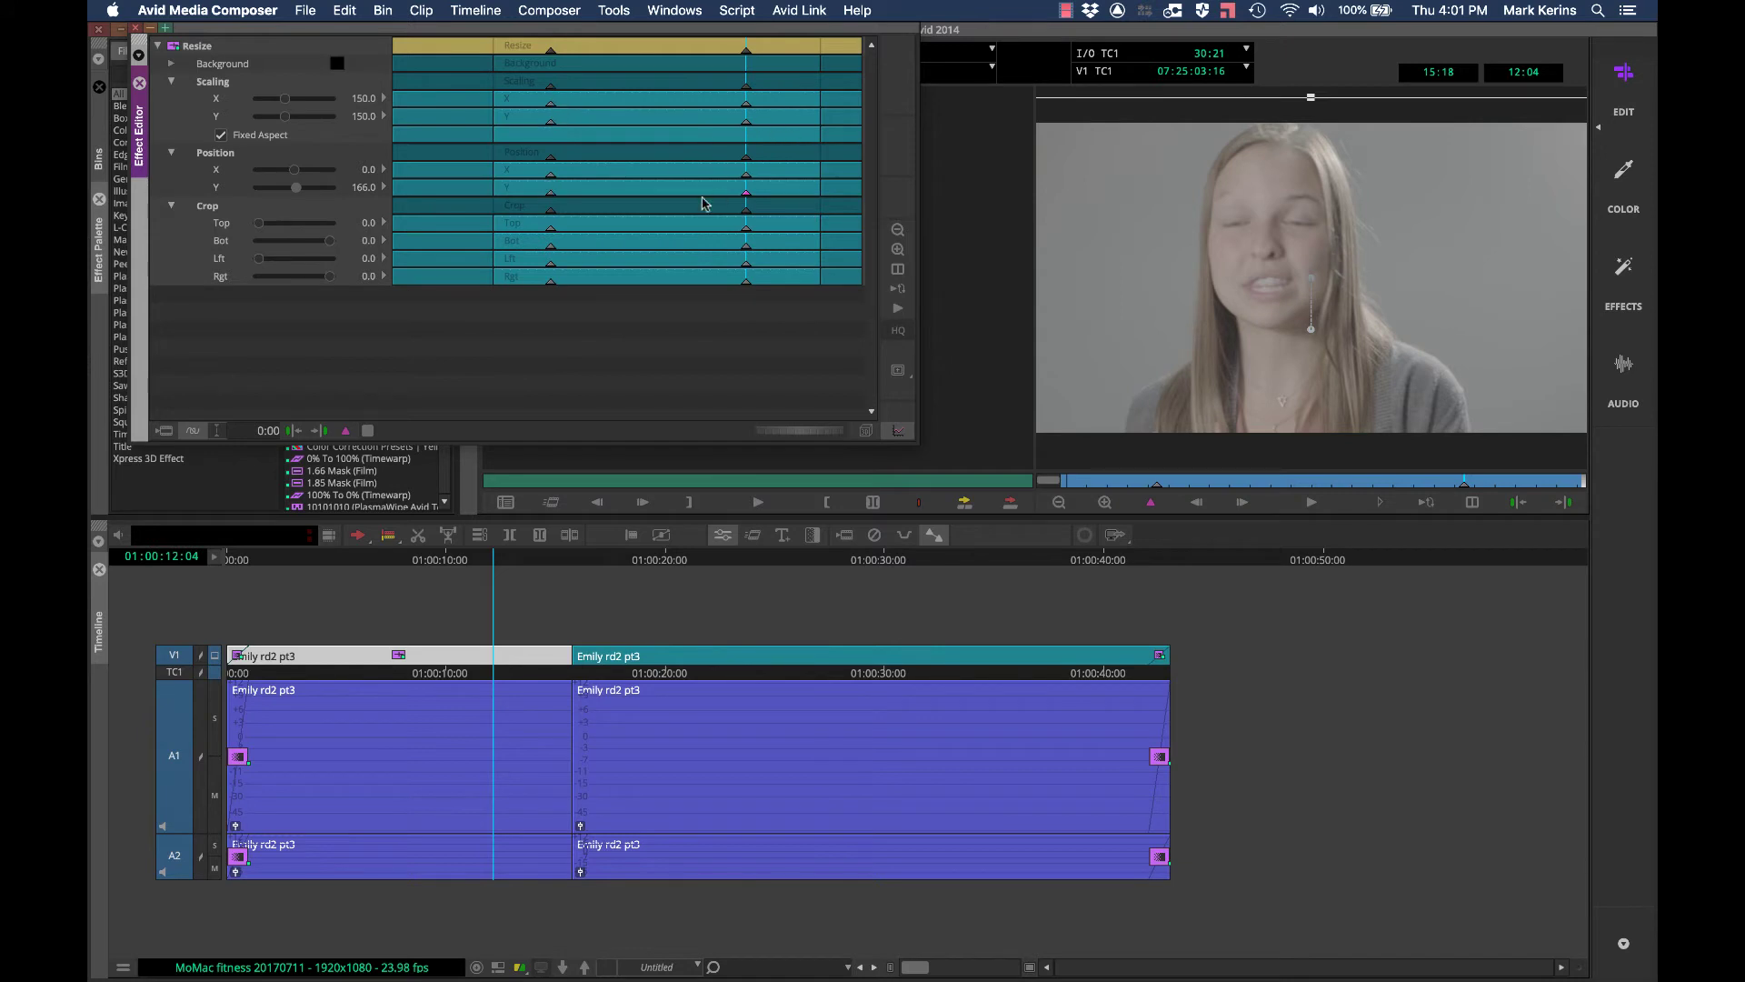
# Step: Set the Resize effect's Scaling to 100 at the first keyframe at 01:00:02:18, and compare the frame at both keyframes
pyautogui.moveTo(567, 214); pyautogui.dragTo(681, 223)
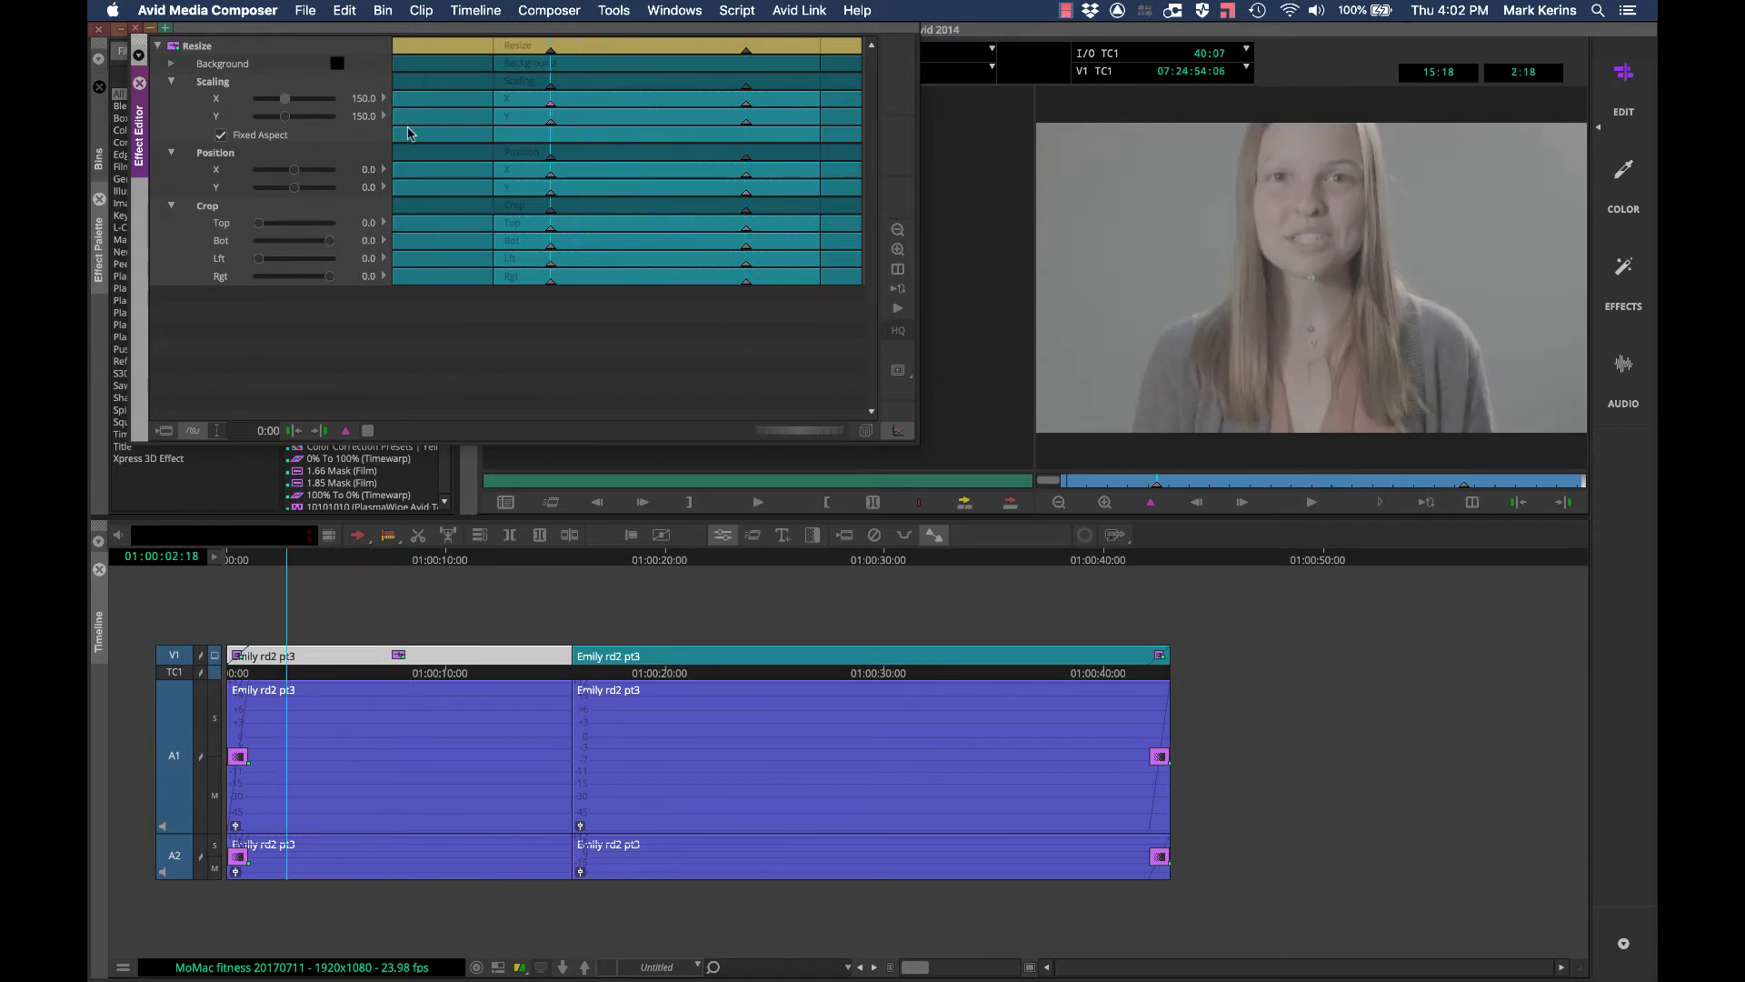
pyautogui.moveTo(287, 100); pyautogui.dragTo(277, 101)
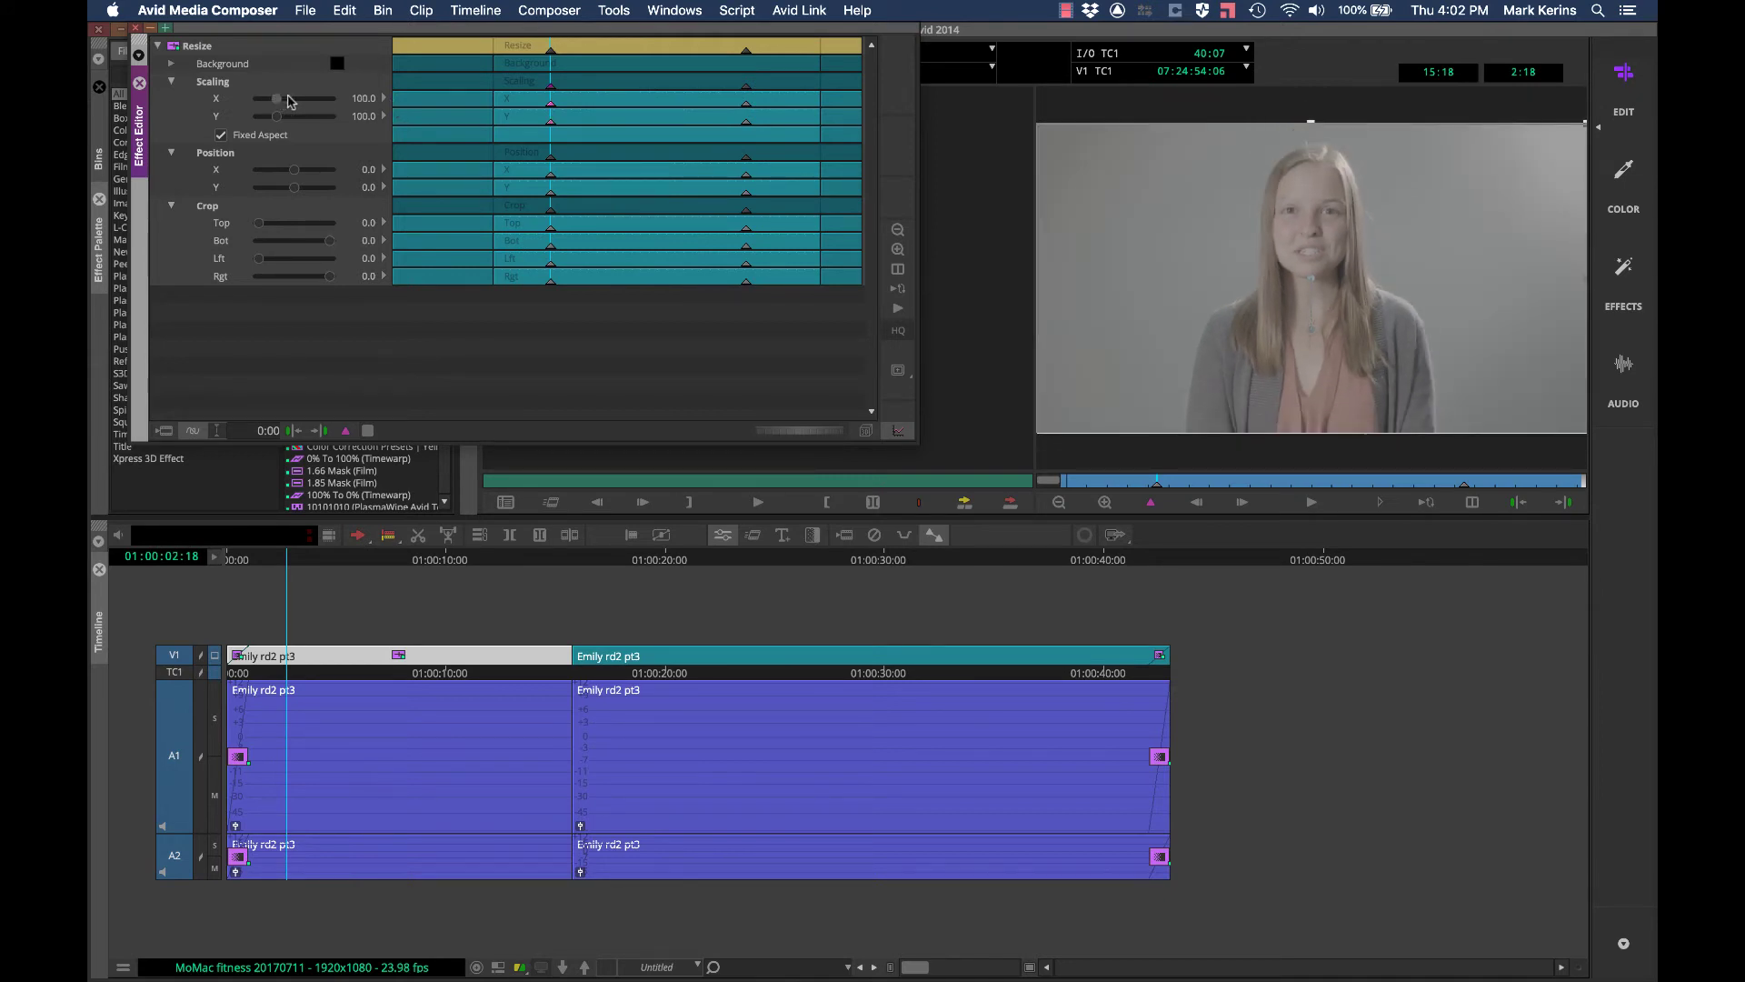
pyautogui.click(745, 108)
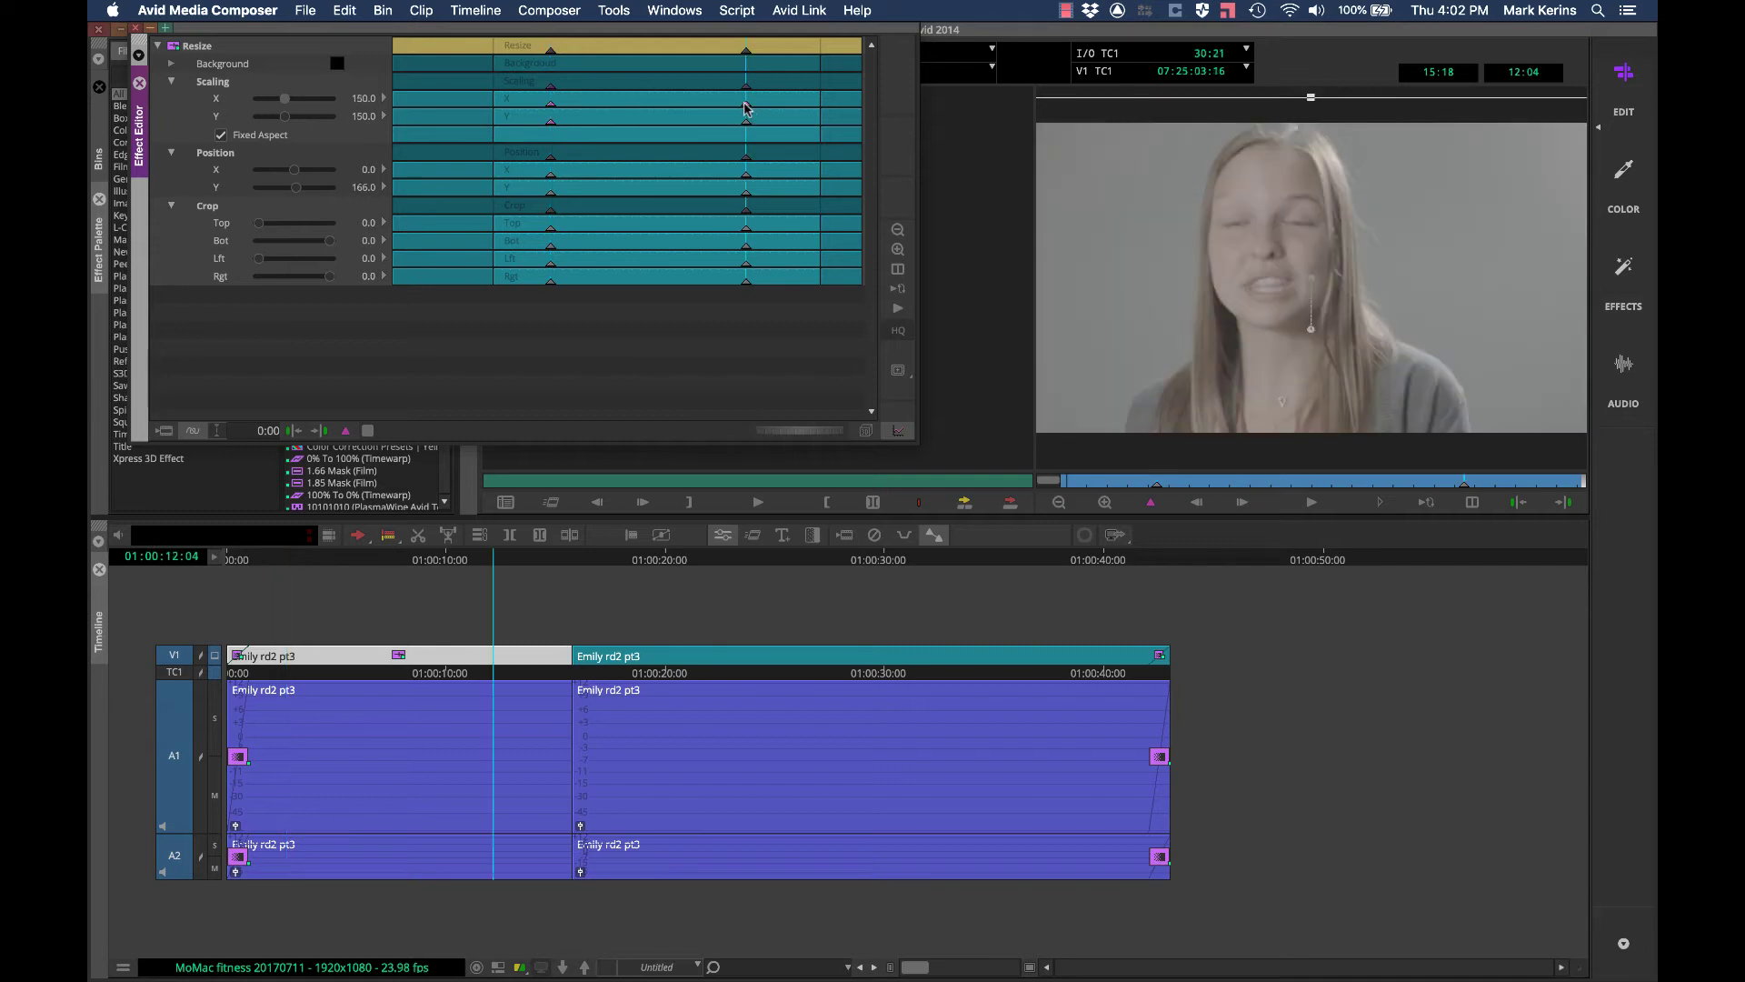
pyautogui.click(551, 113)
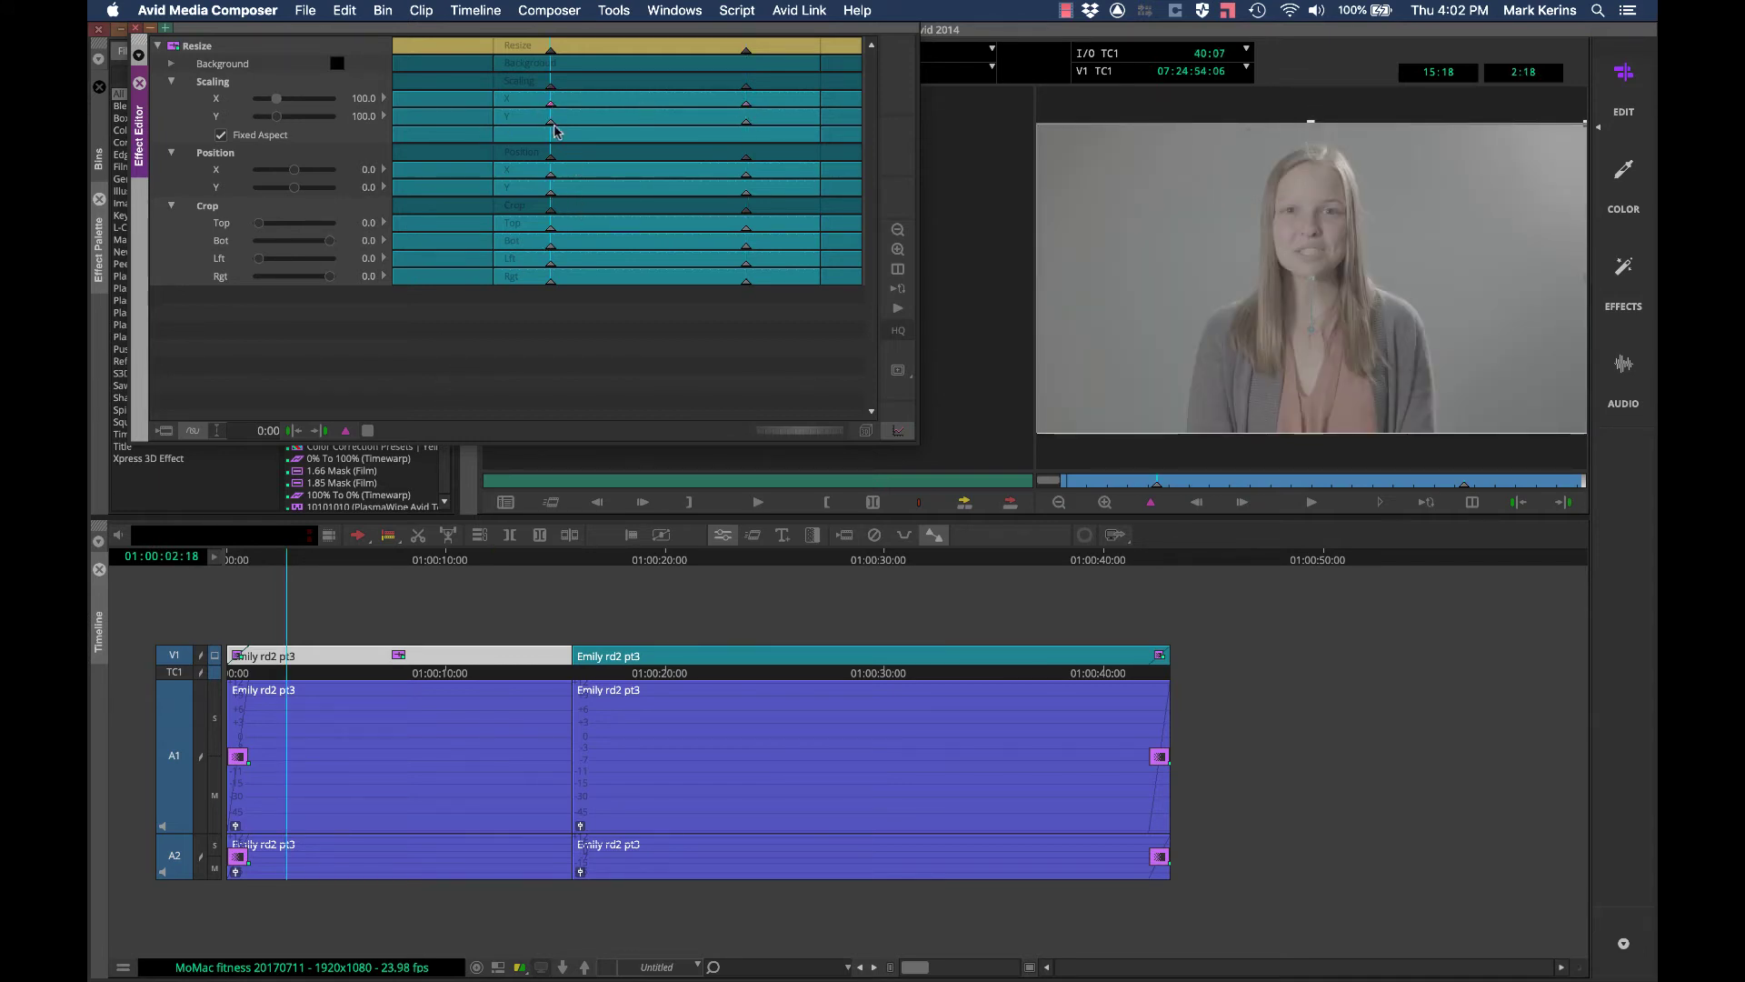
# Step: Play and scrub the keyframed zoom from its first keyframe, both in the Effect Editor and with that window closed
pyautogui.press('space')
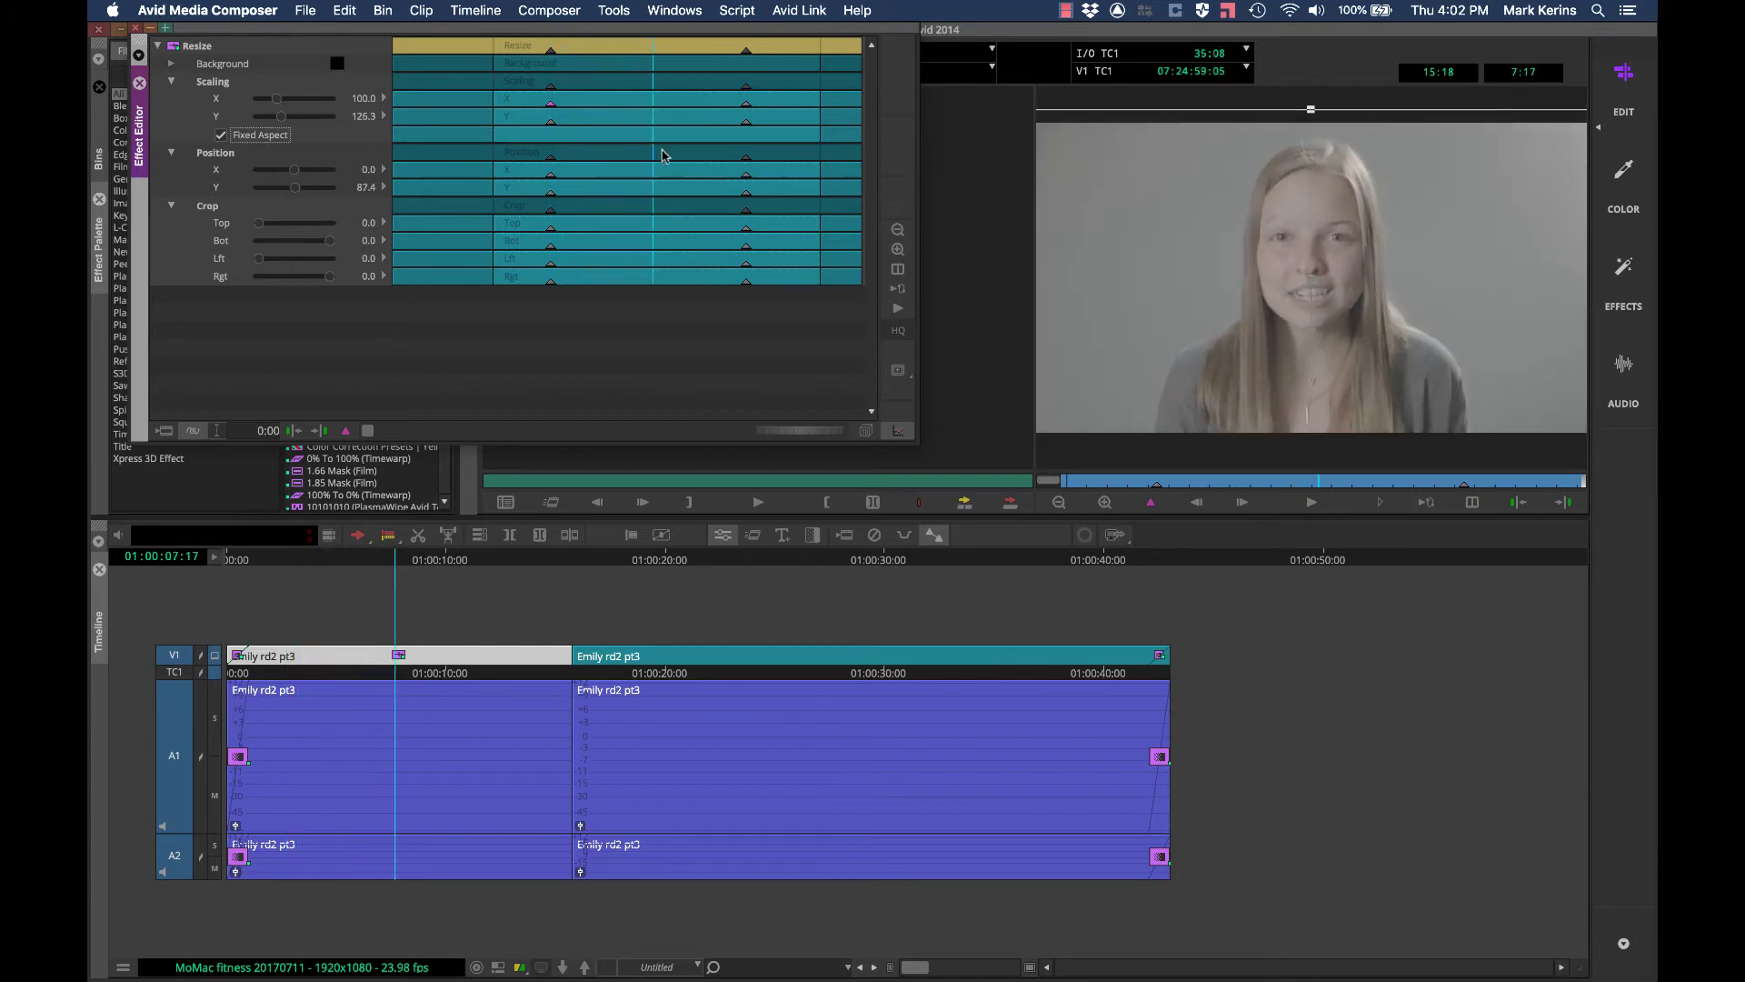
pyautogui.click(550, 155)
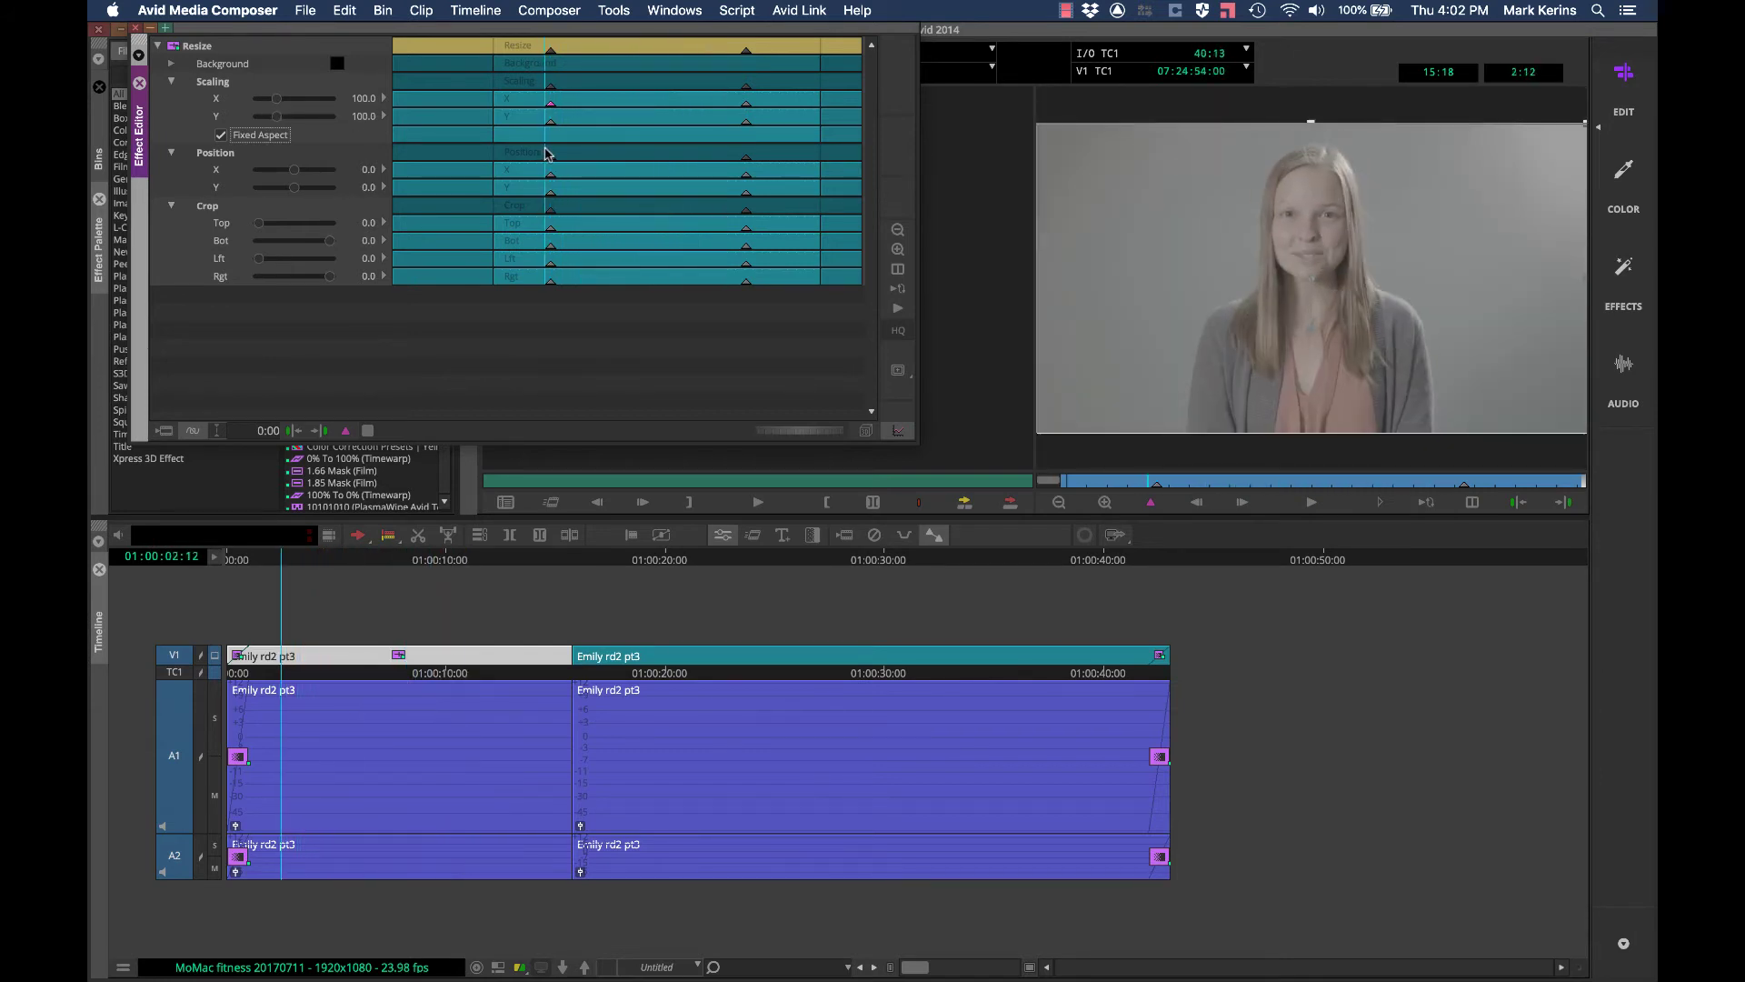
pyautogui.press('space')
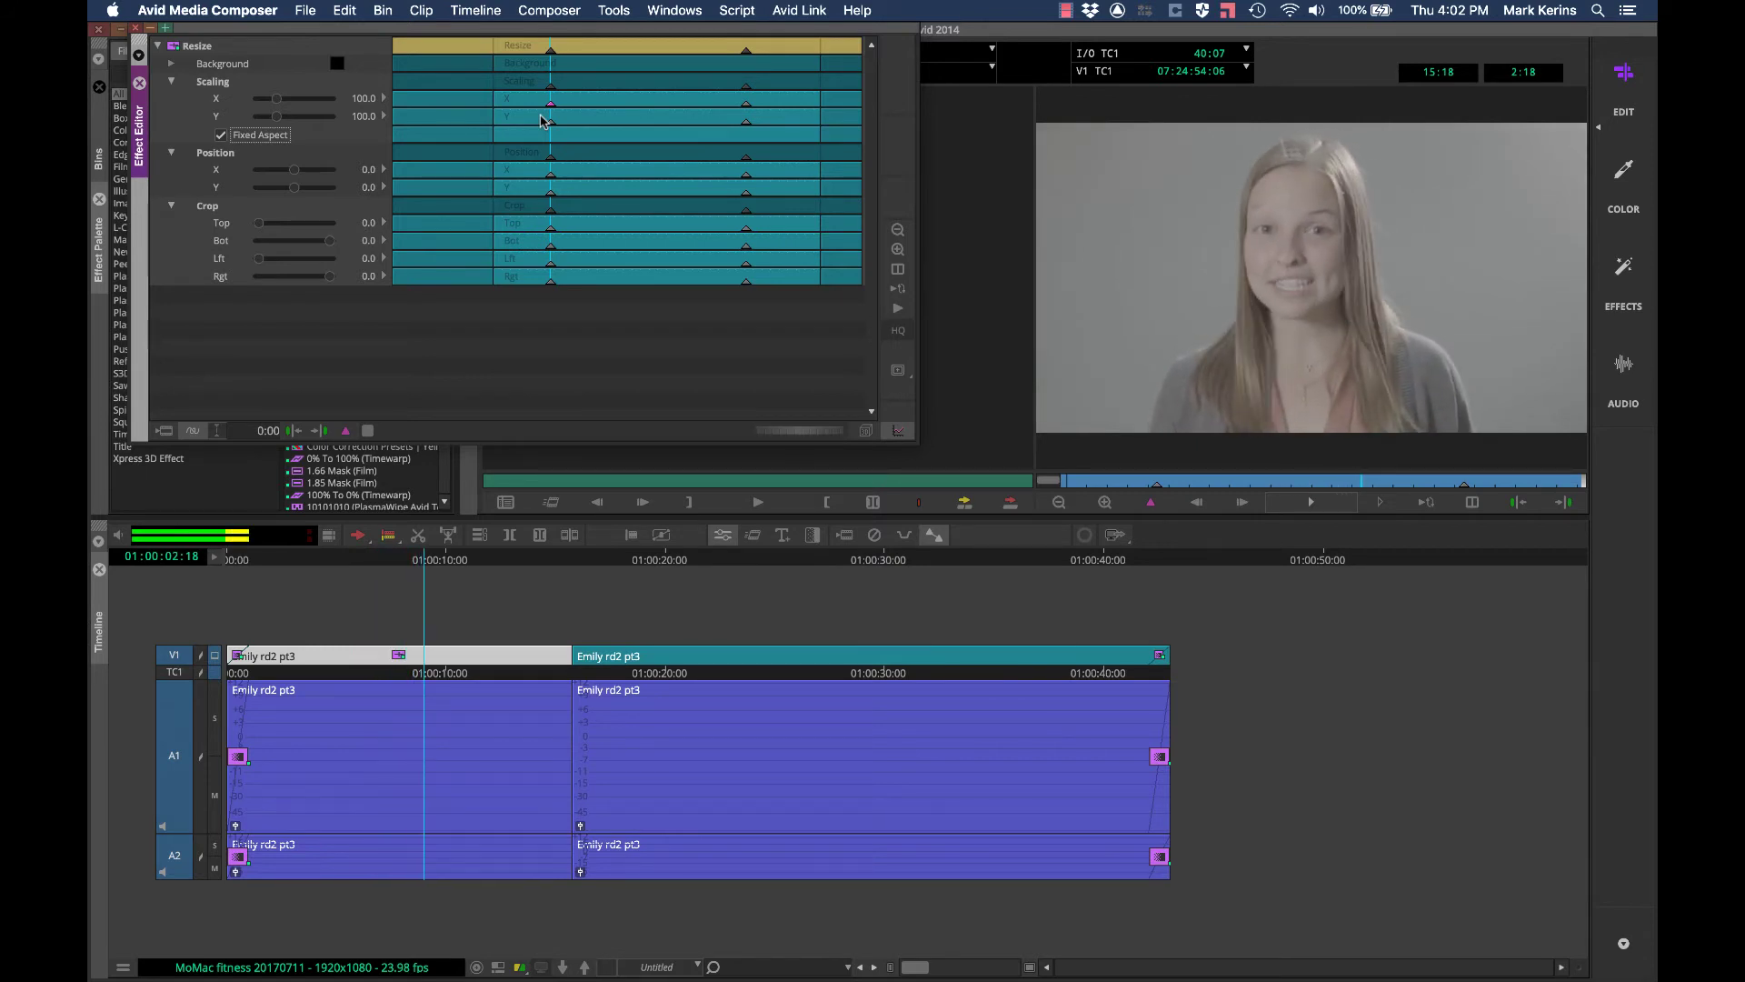
pyautogui.press('space')
pyautogui.moveTo(665, 125); pyautogui.dragTo(570, 133)
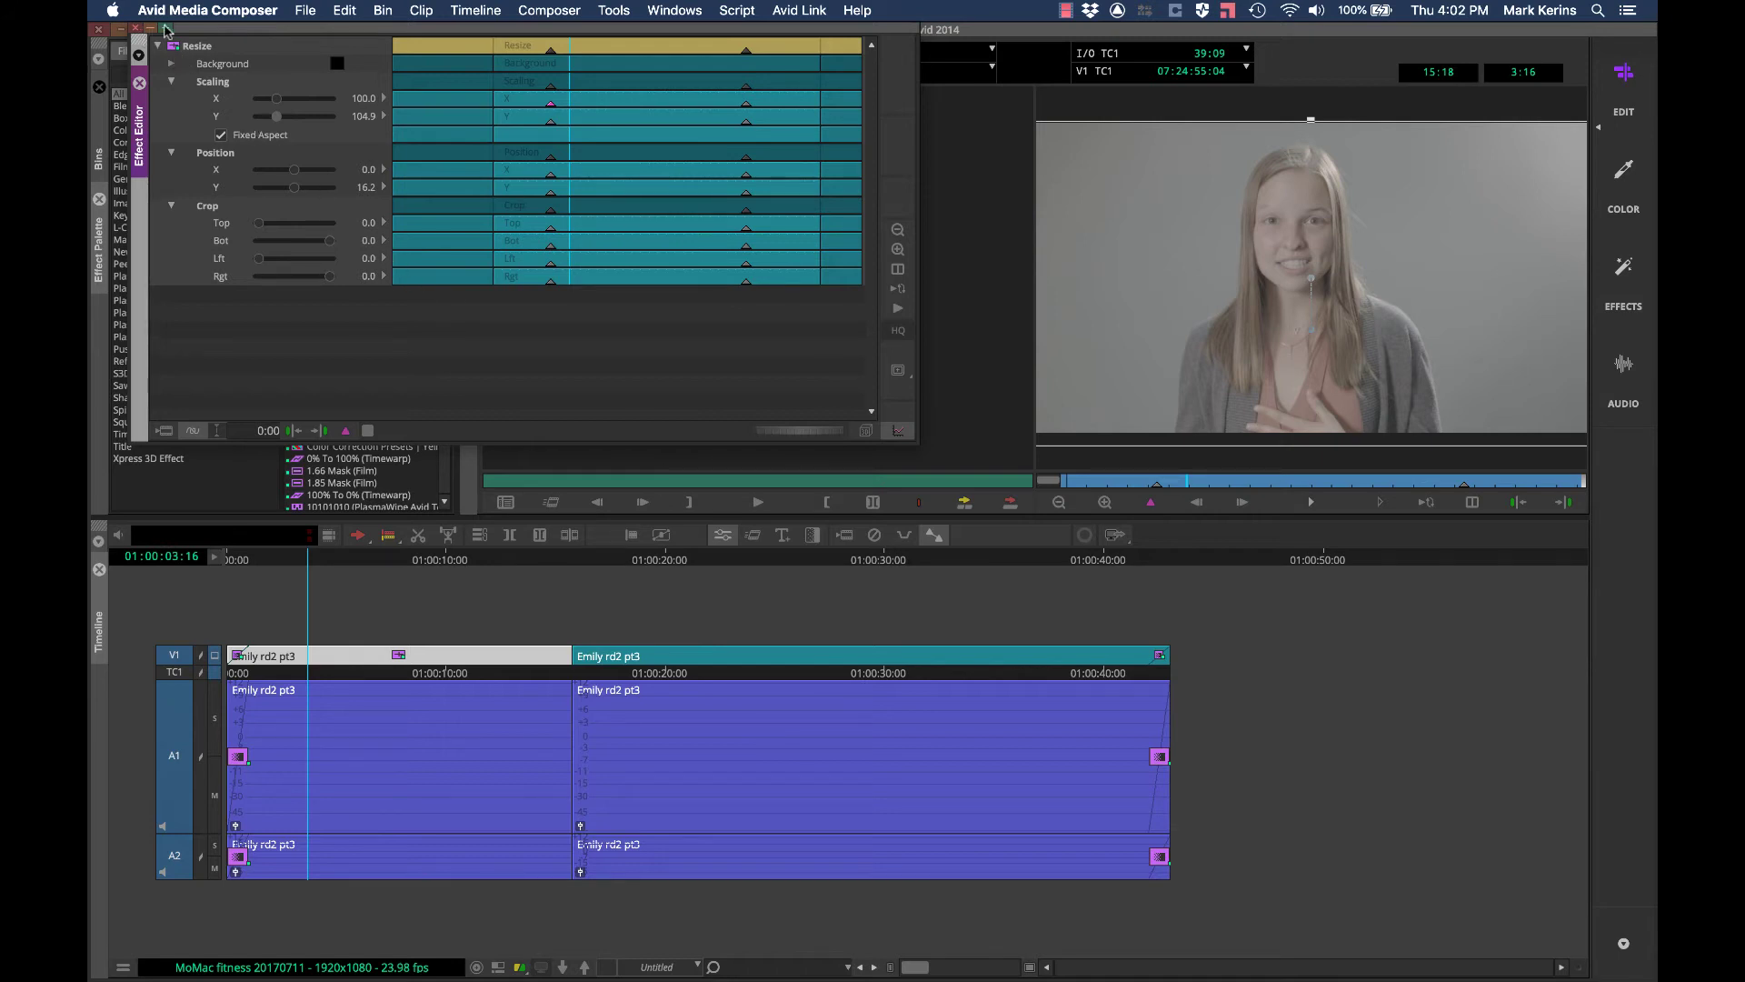
pyautogui.click(130, 26)
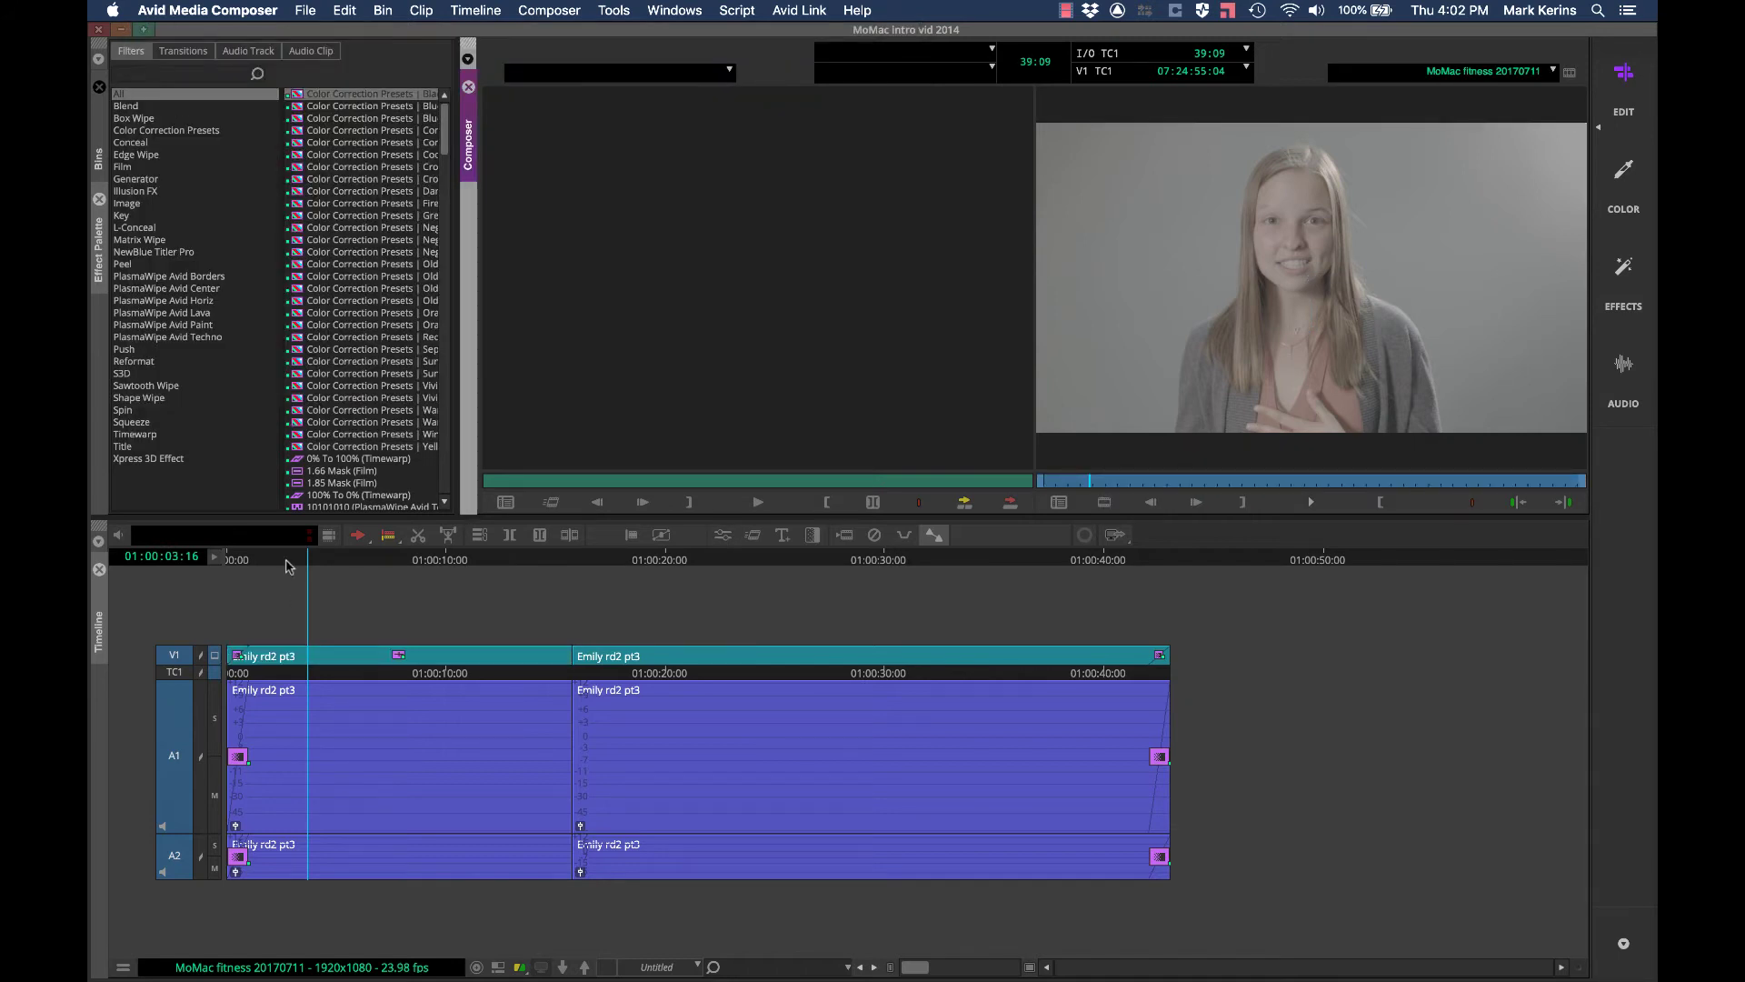
pyautogui.press('space')
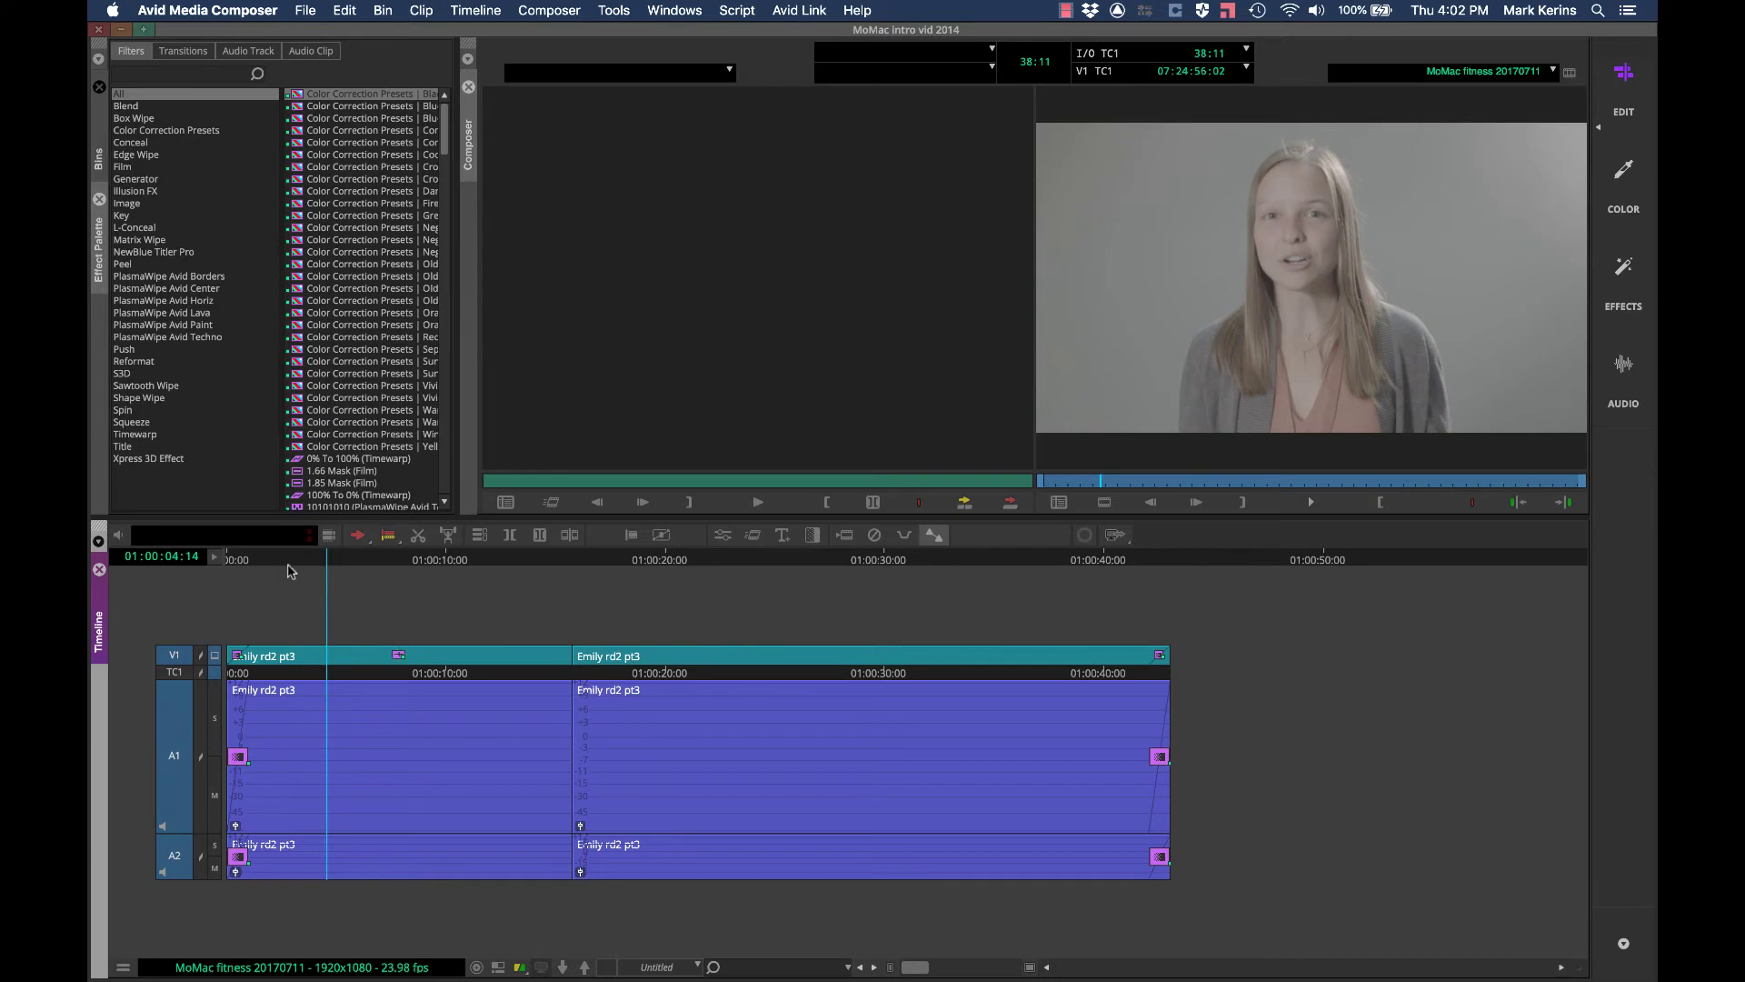
# Step: Move to 01:00:18:12 in the second clip, and apply the Color Correction (Image) effect to that clip on V1
pyautogui.moveTo(291, 559); pyautogui.dragTo(636, 560)
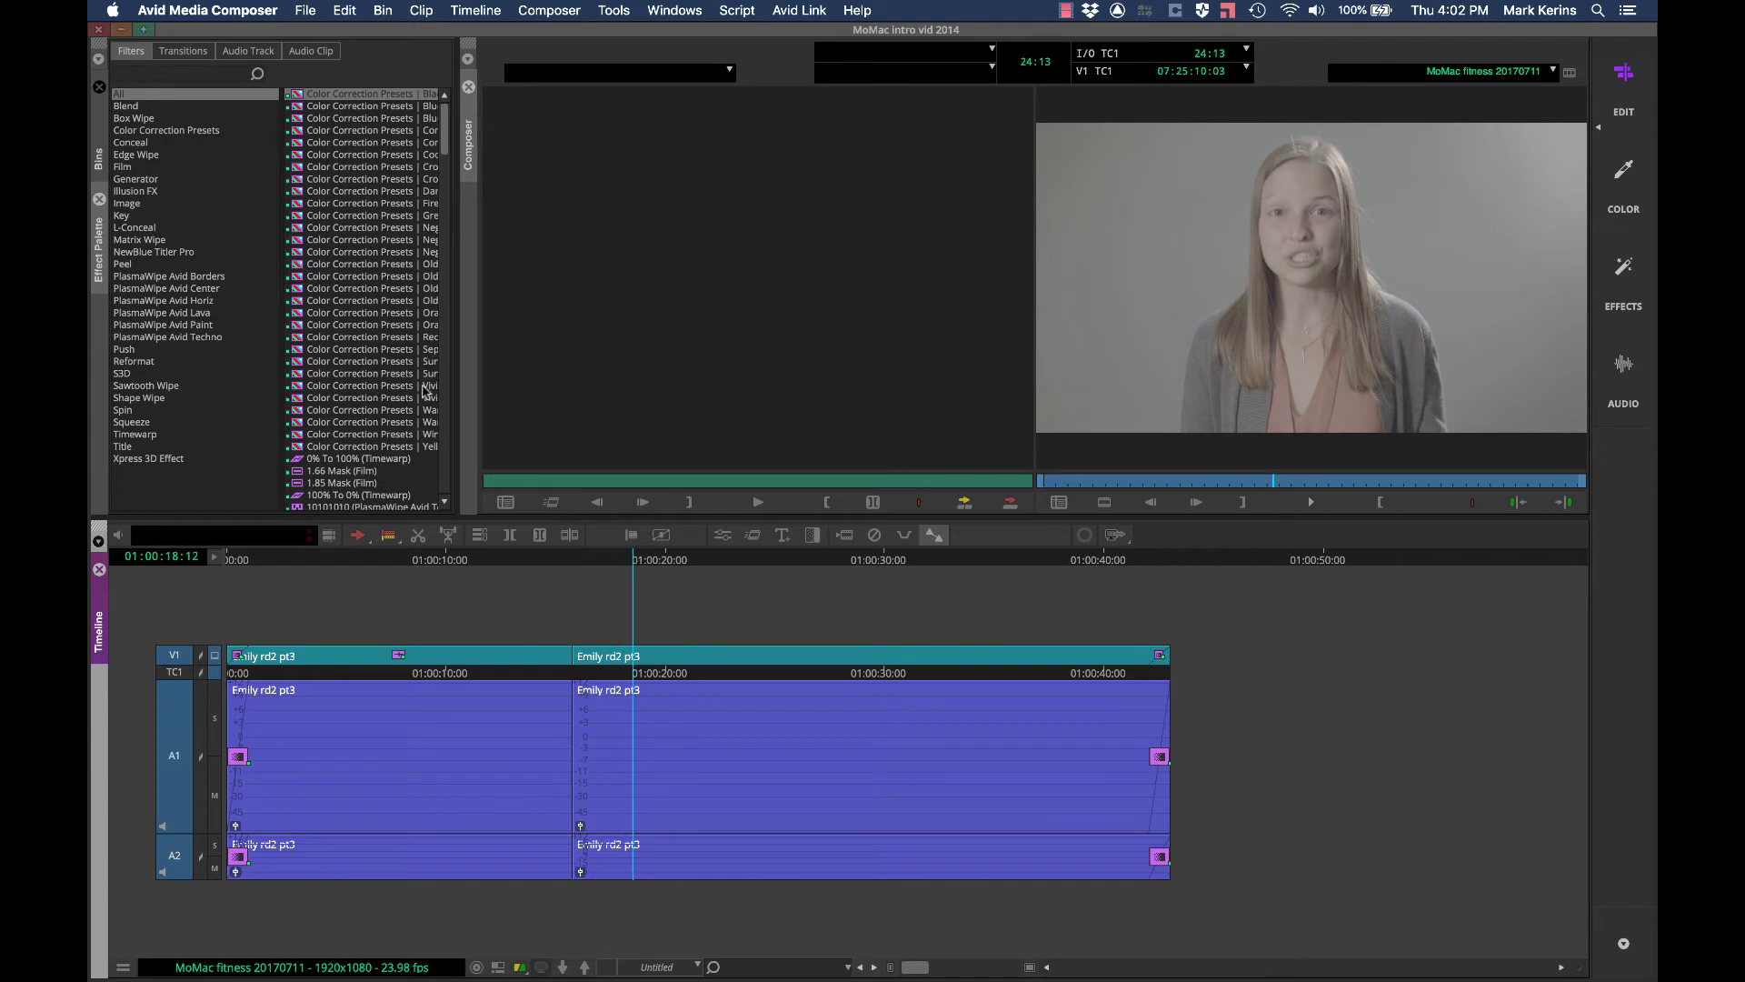
pyautogui.scroll(-10, 348, 329)
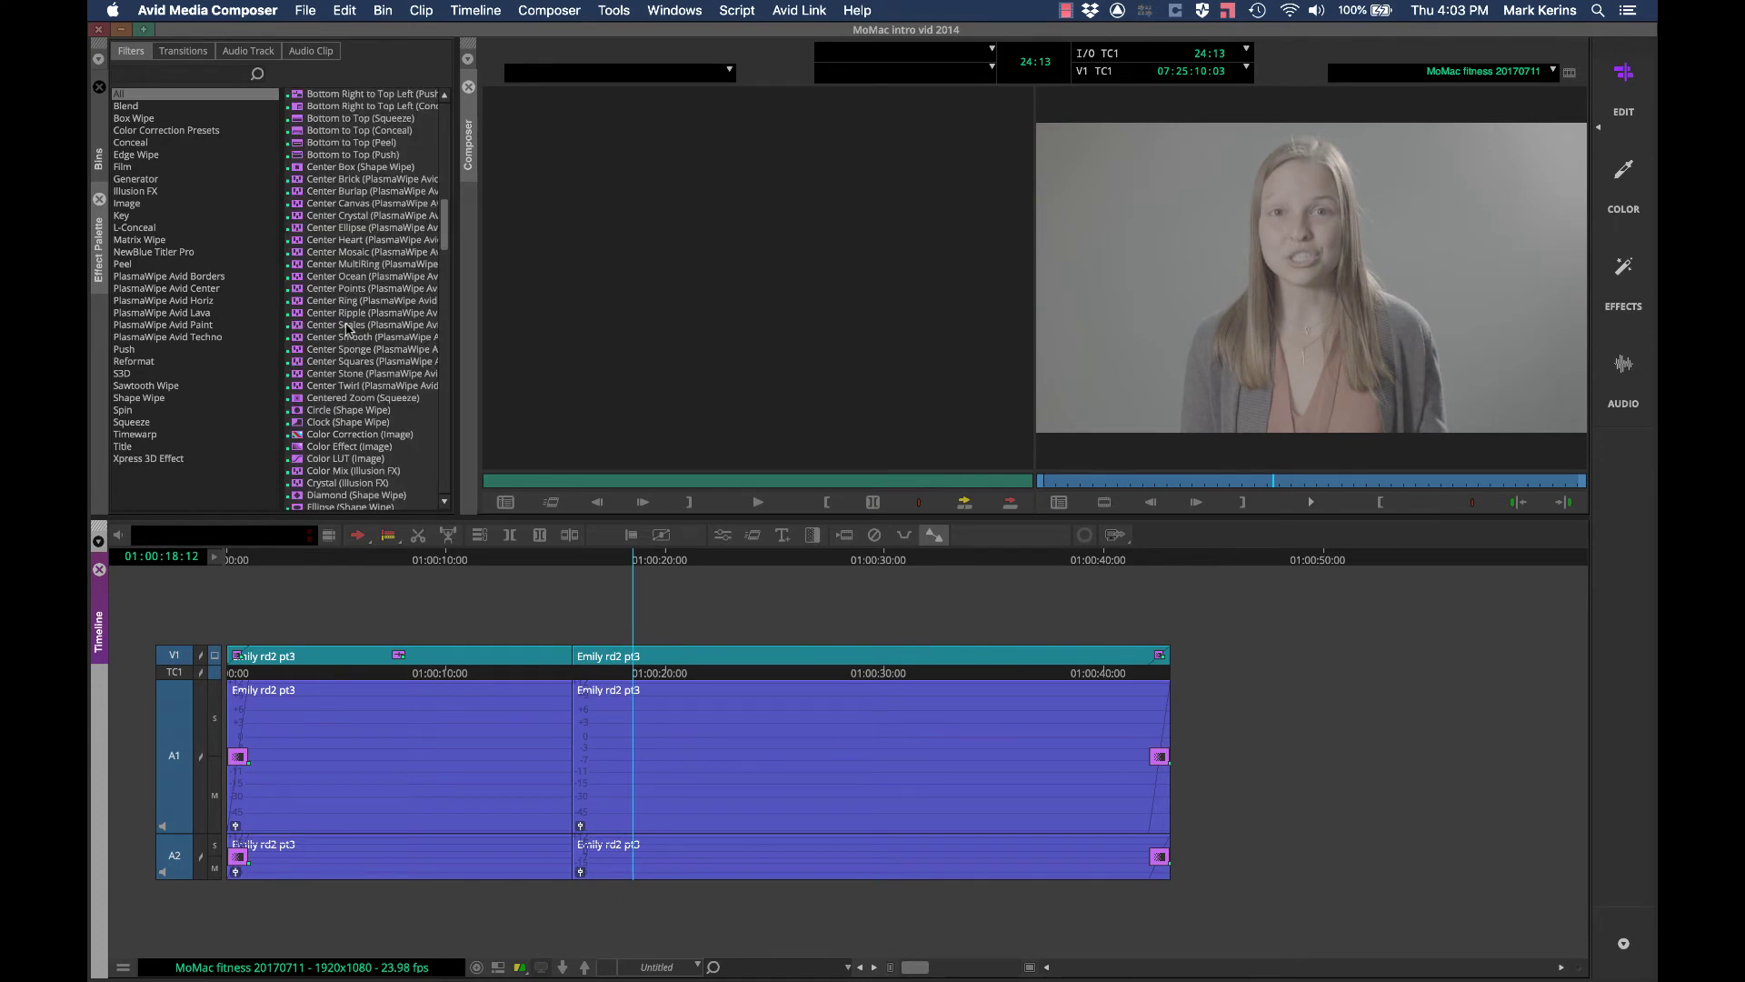
pyautogui.click(299, 436)
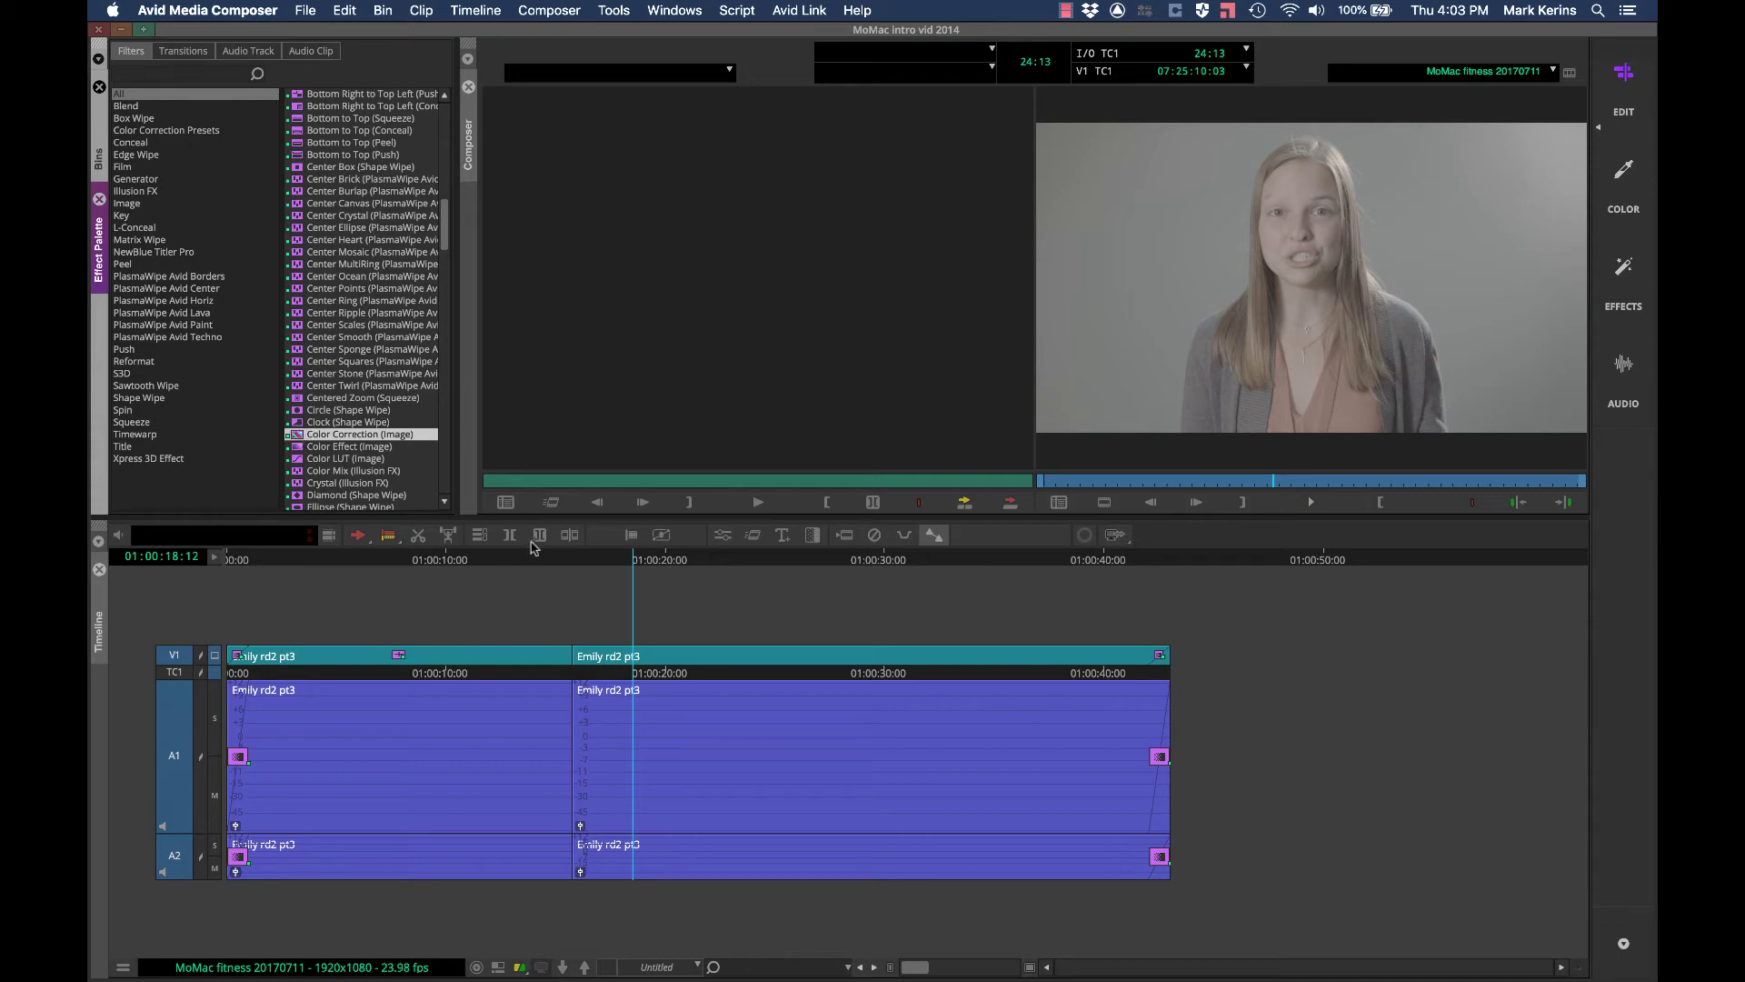
pyautogui.moveTo(765, 636); pyautogui.dragTo(783, 658)
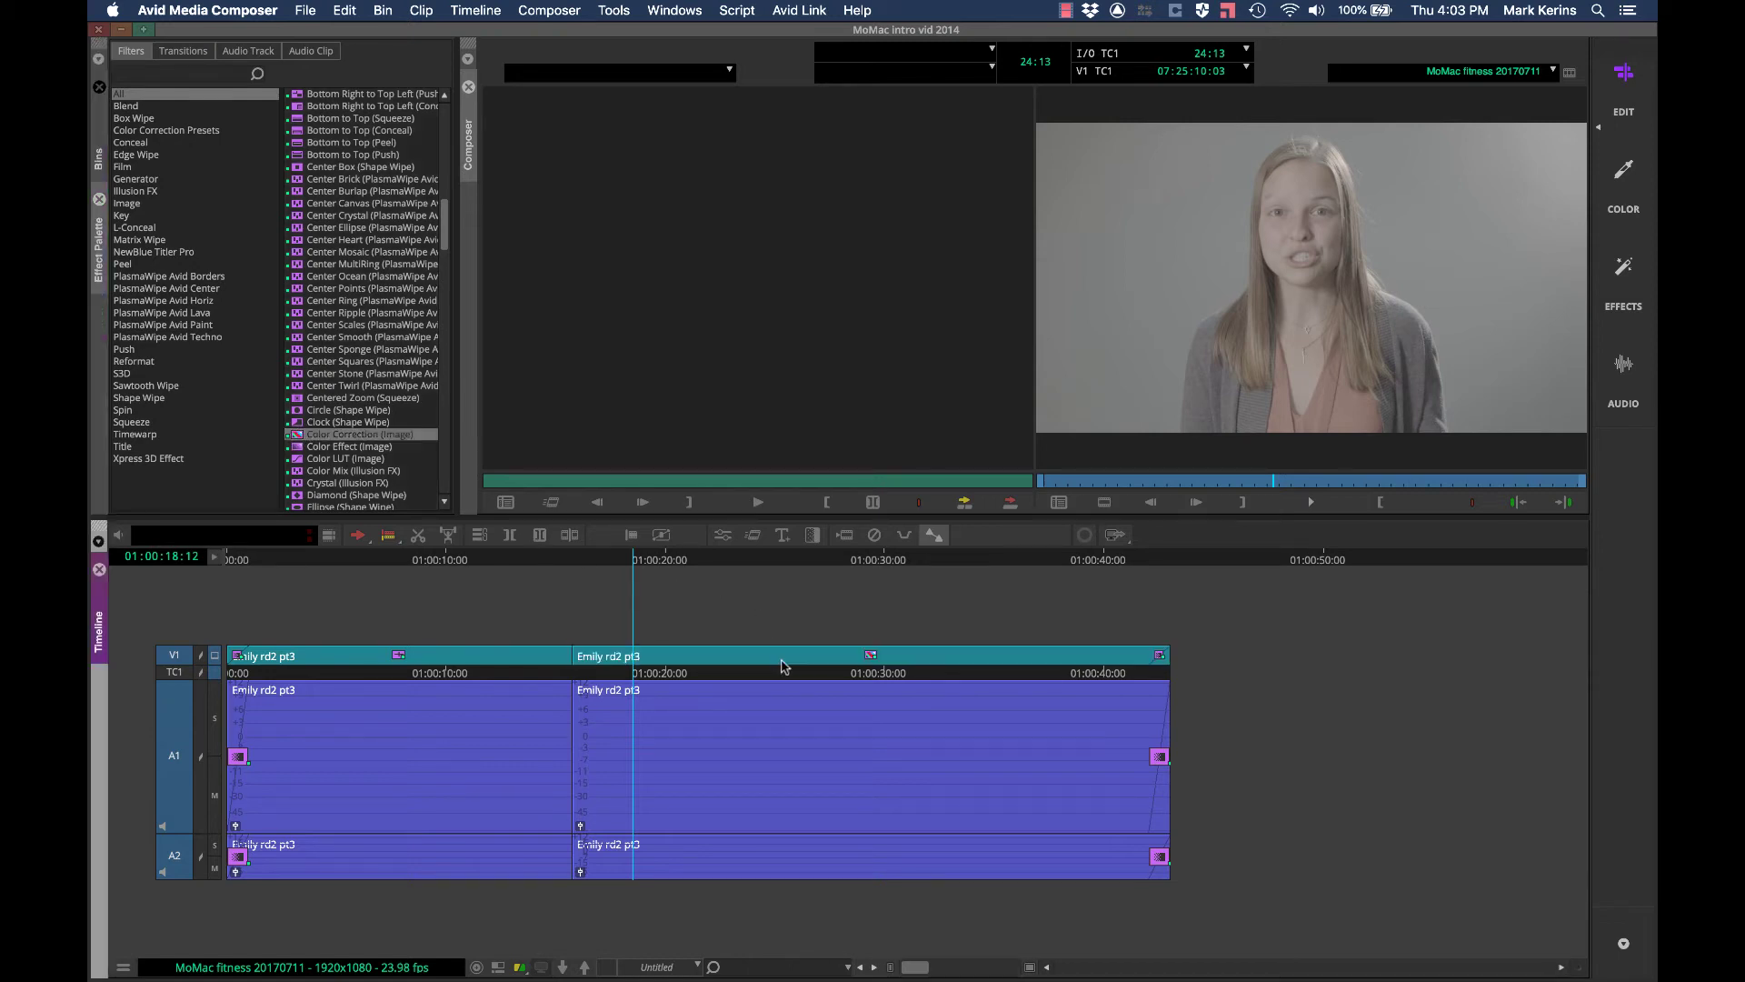
# Step: Open the second clip's Color Correction parameters at 01:00:29:13, expand HSL, Controls, Hue Offsets, Highlights and Curves, and narrow the Effect Editor to hide the graphs
pyautogui.click(874, 560)
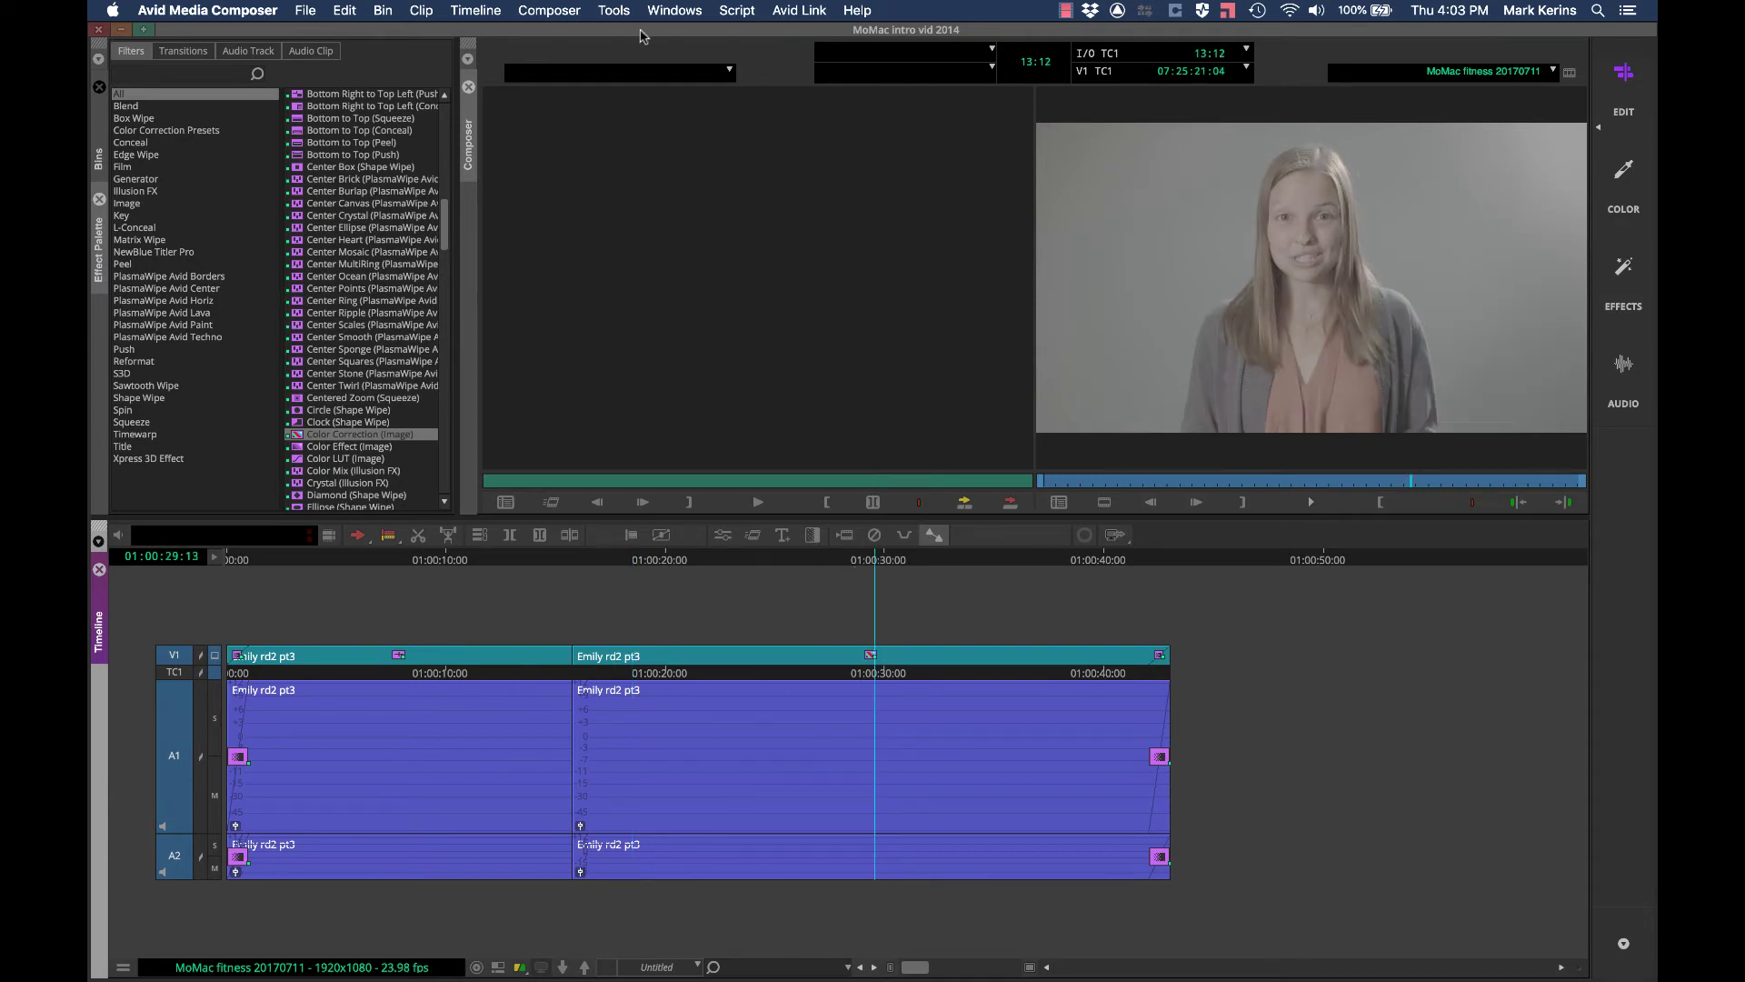
pyautogui.click(613, 10)
pyautogui.click(625, 250)
pyautogui.click(172, 63)
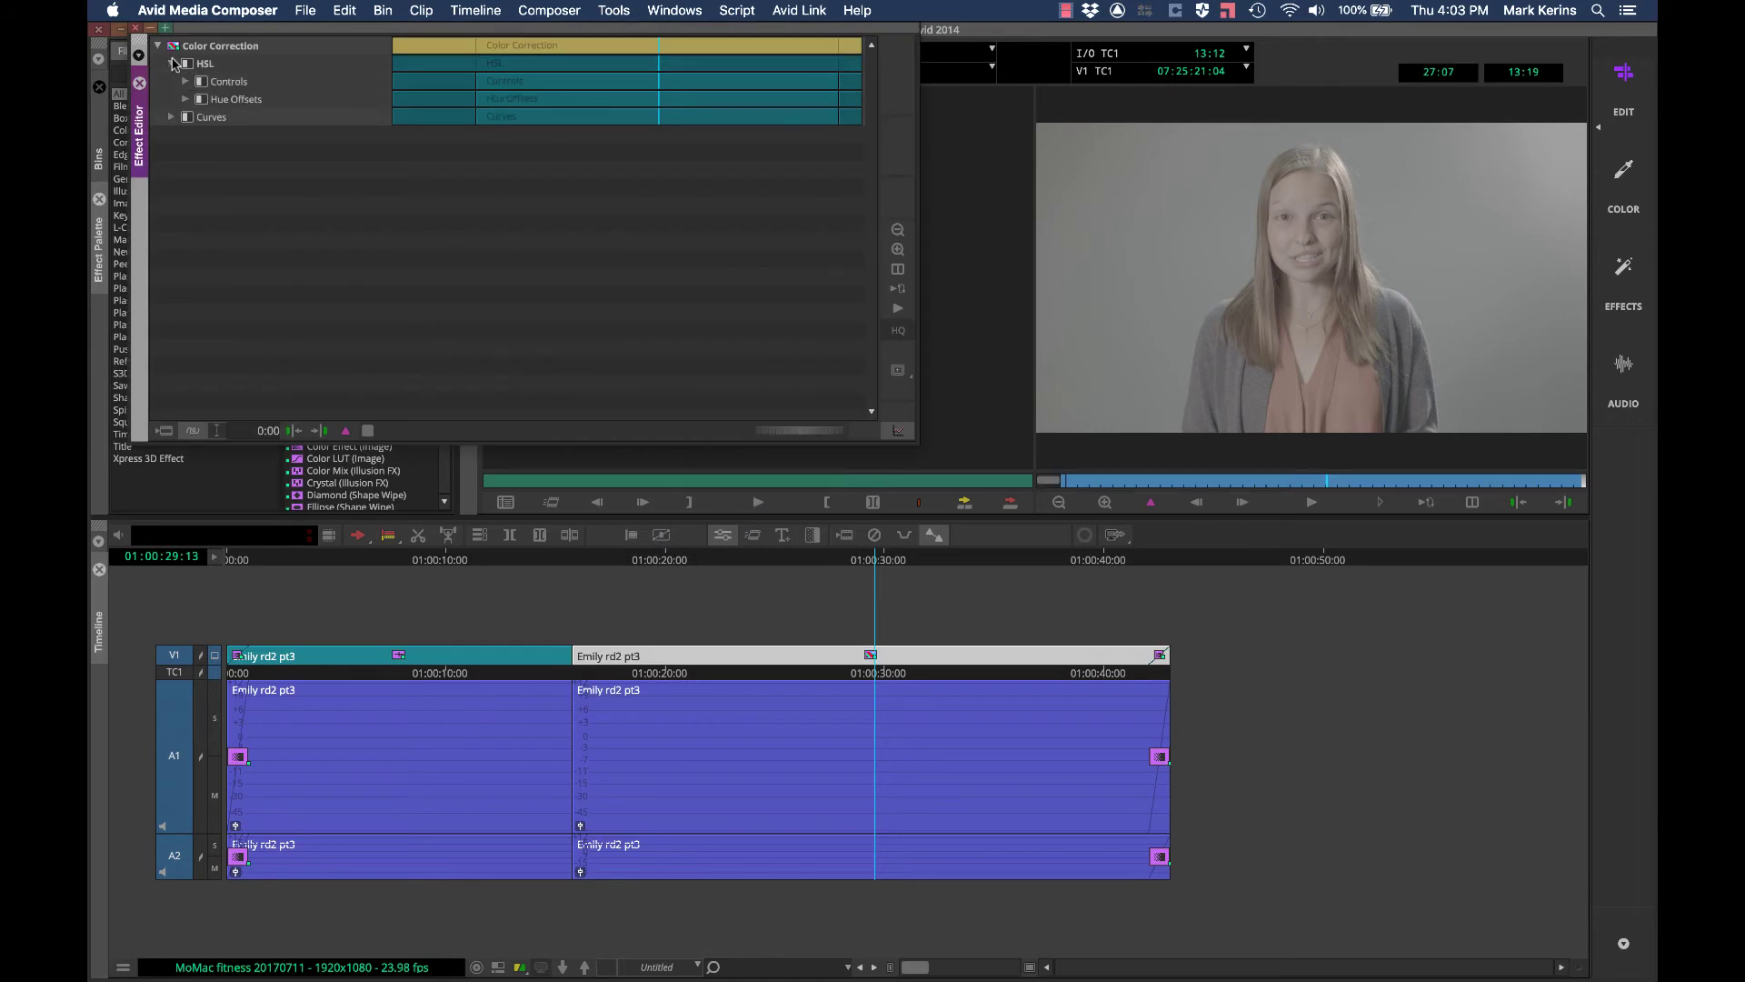
pyautogui.click(172, 118)
pyautogui.click(185, 81)
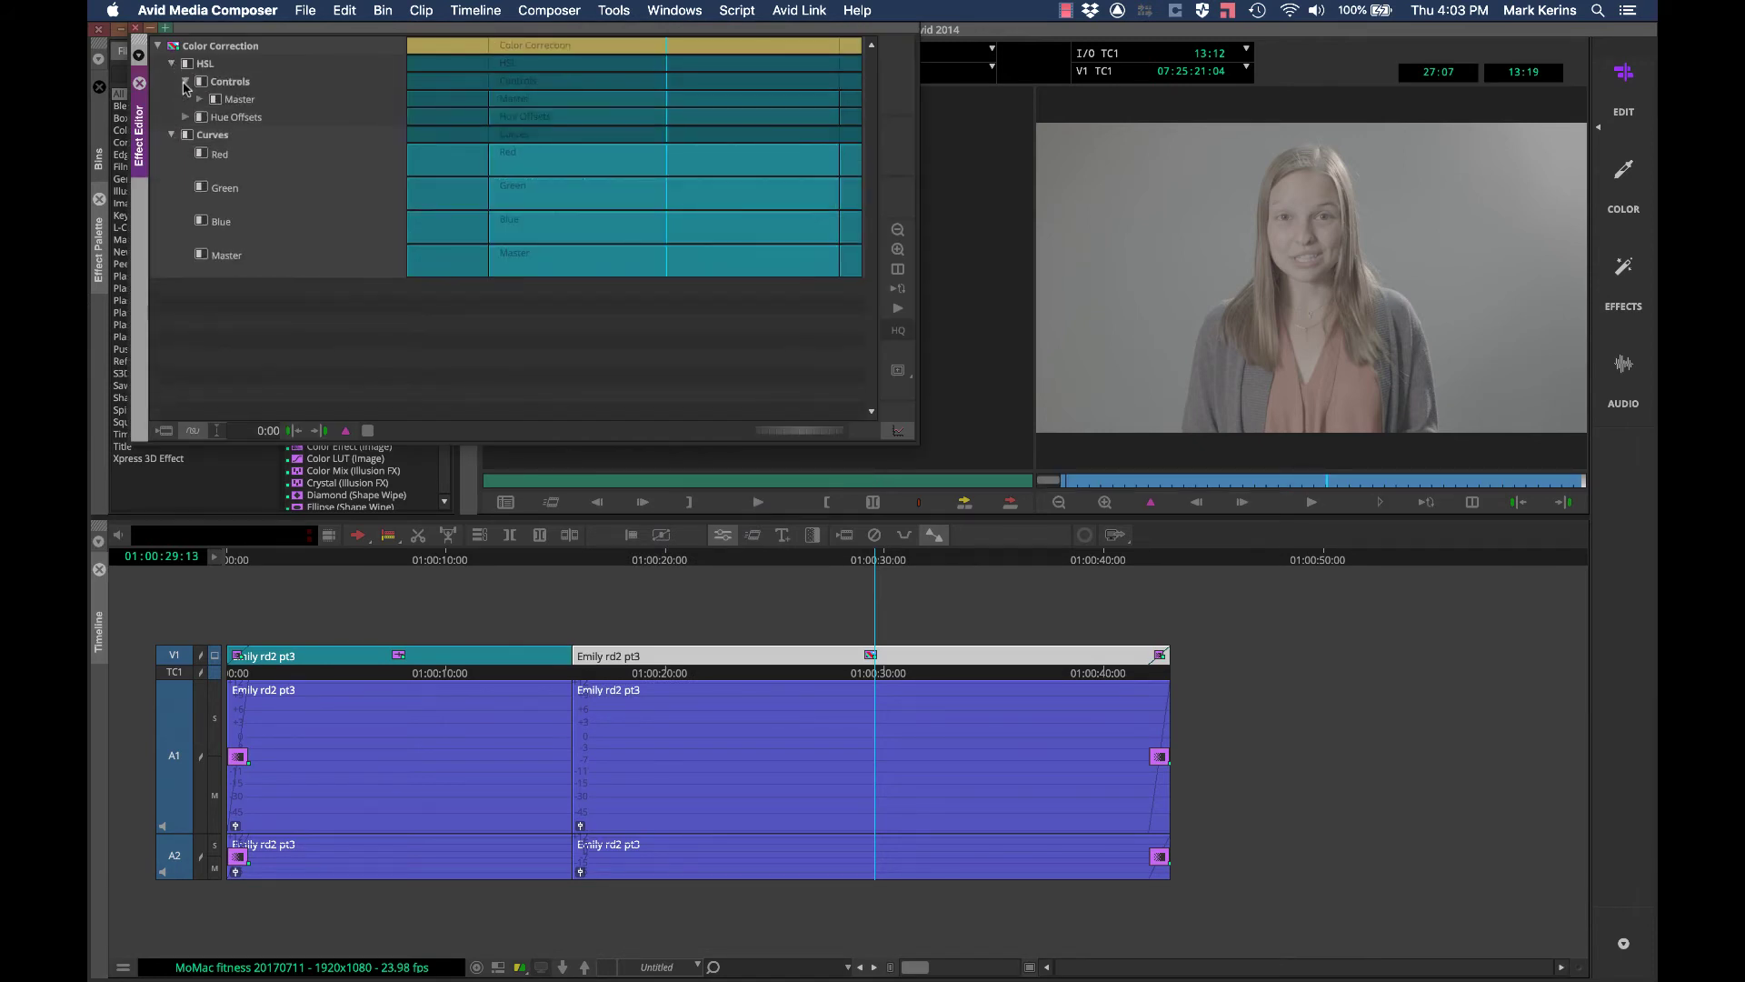
pyautogui.click(186, 117)
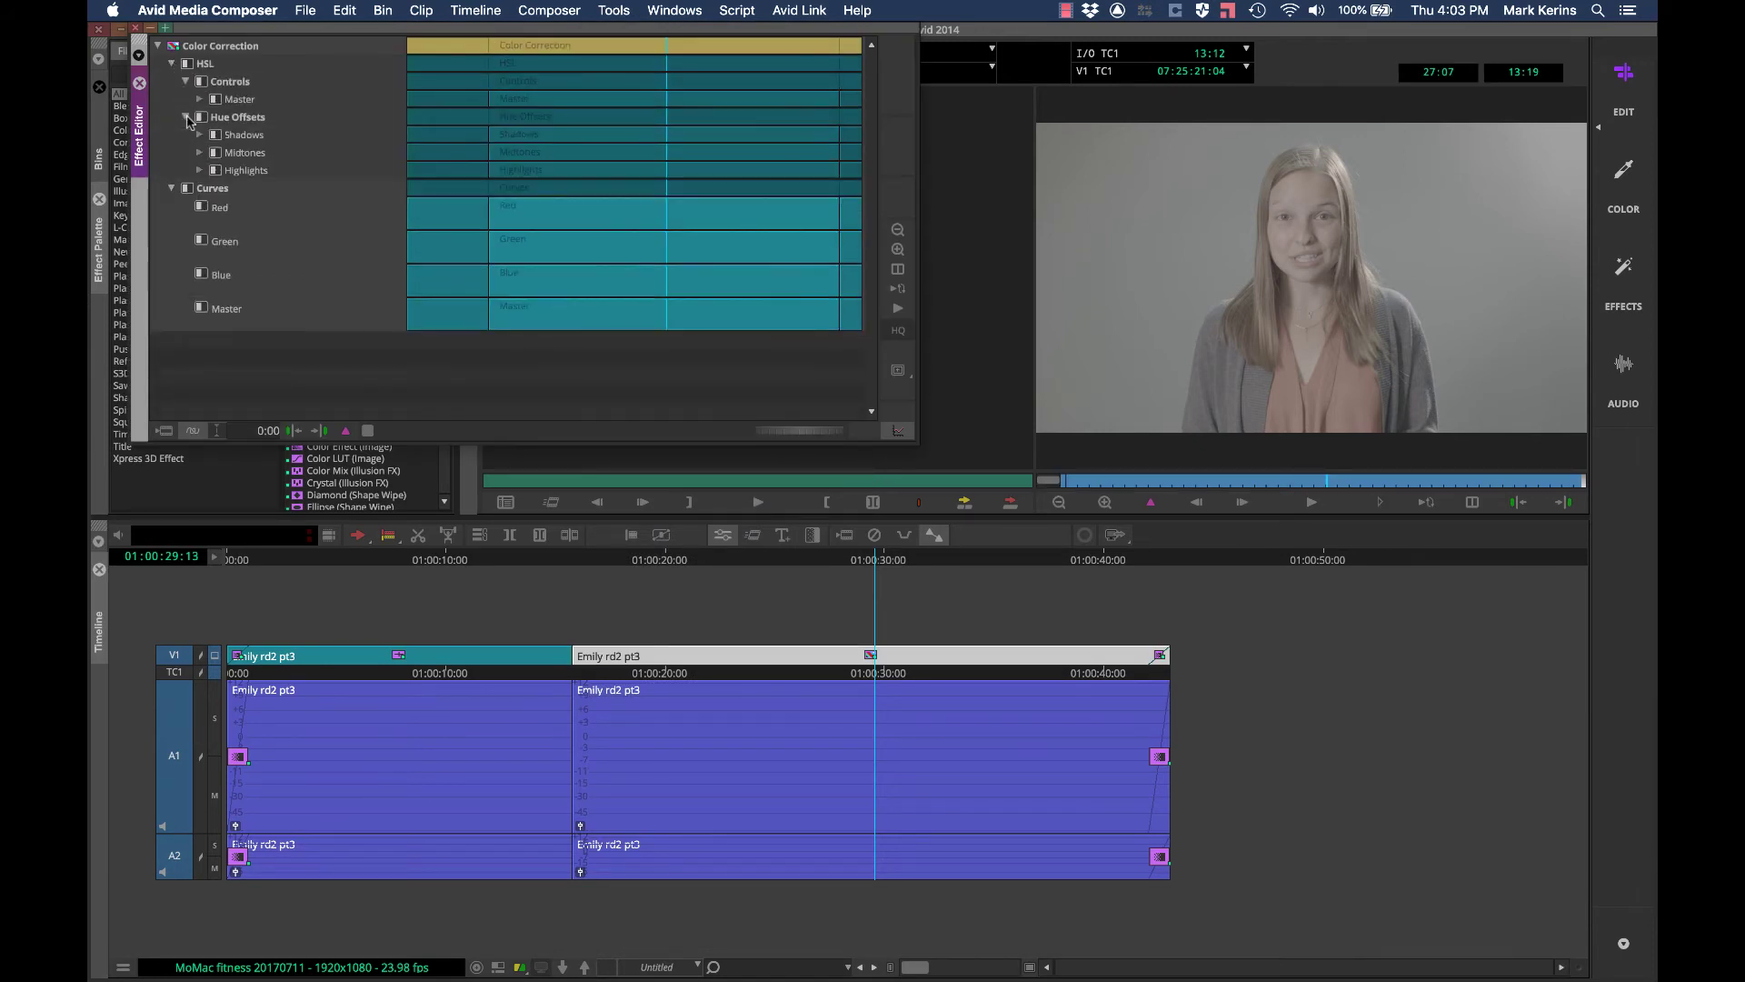
pyautogui.click(200, 170)
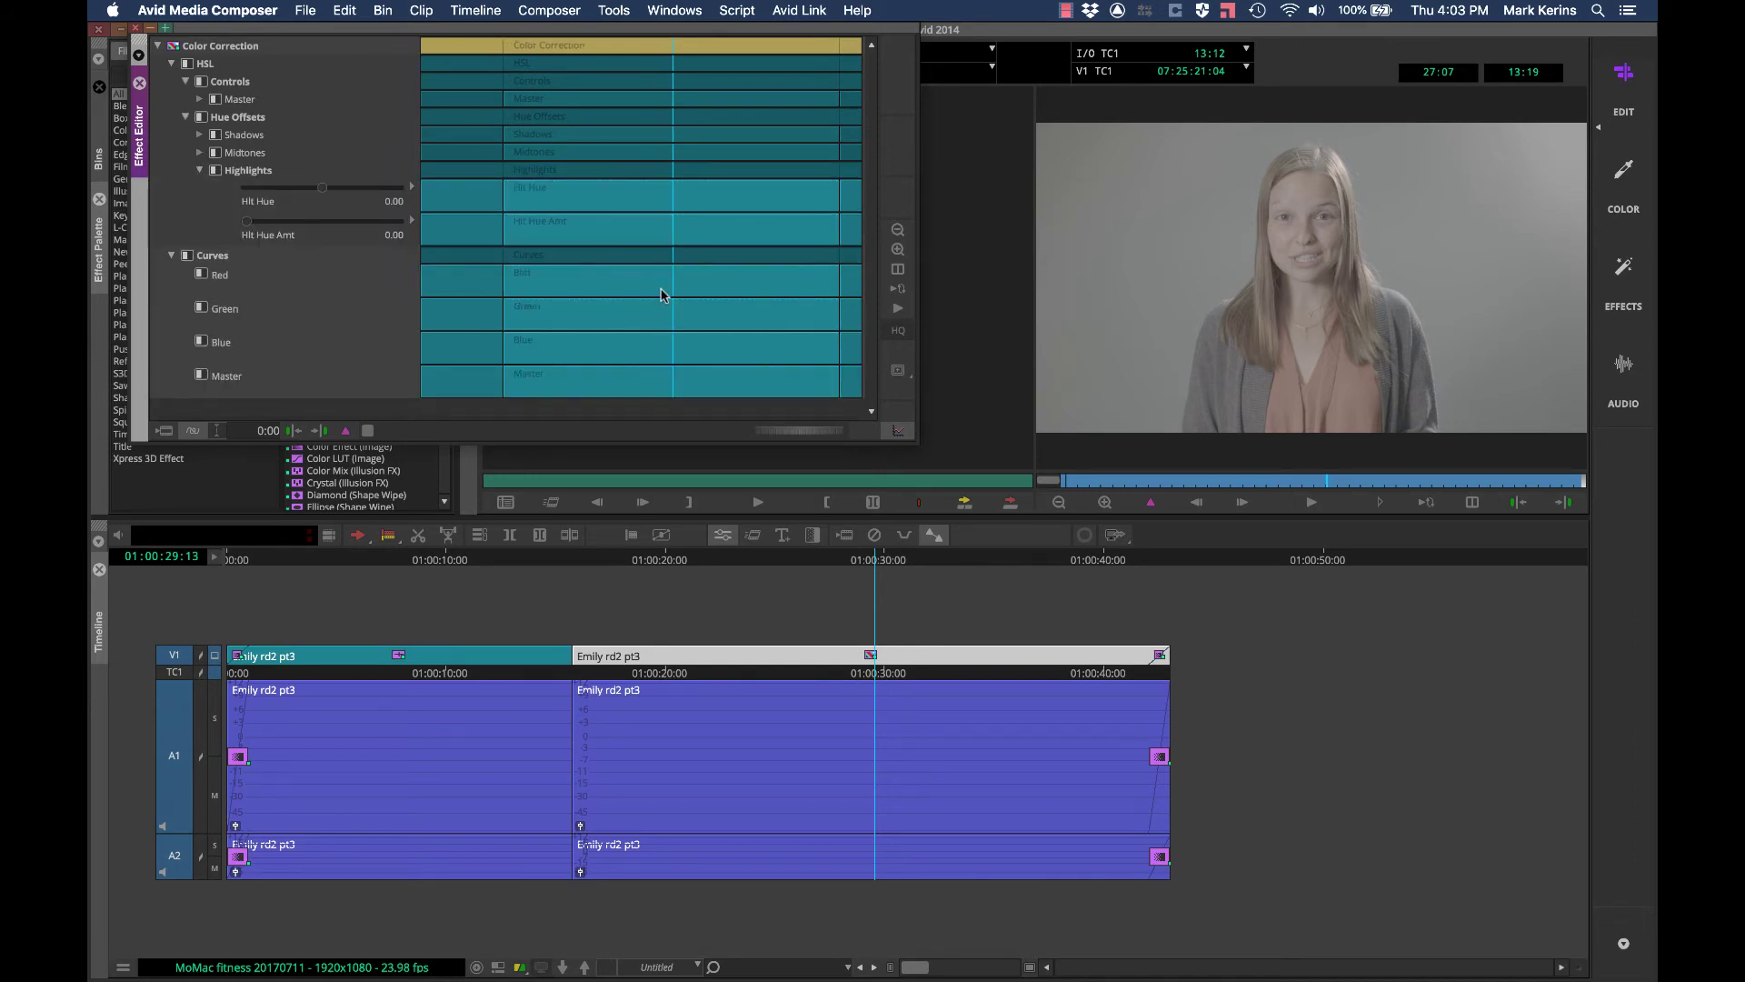
pyautogui.moveTo(920, 440); pyautogui.dragTo(502, 451)
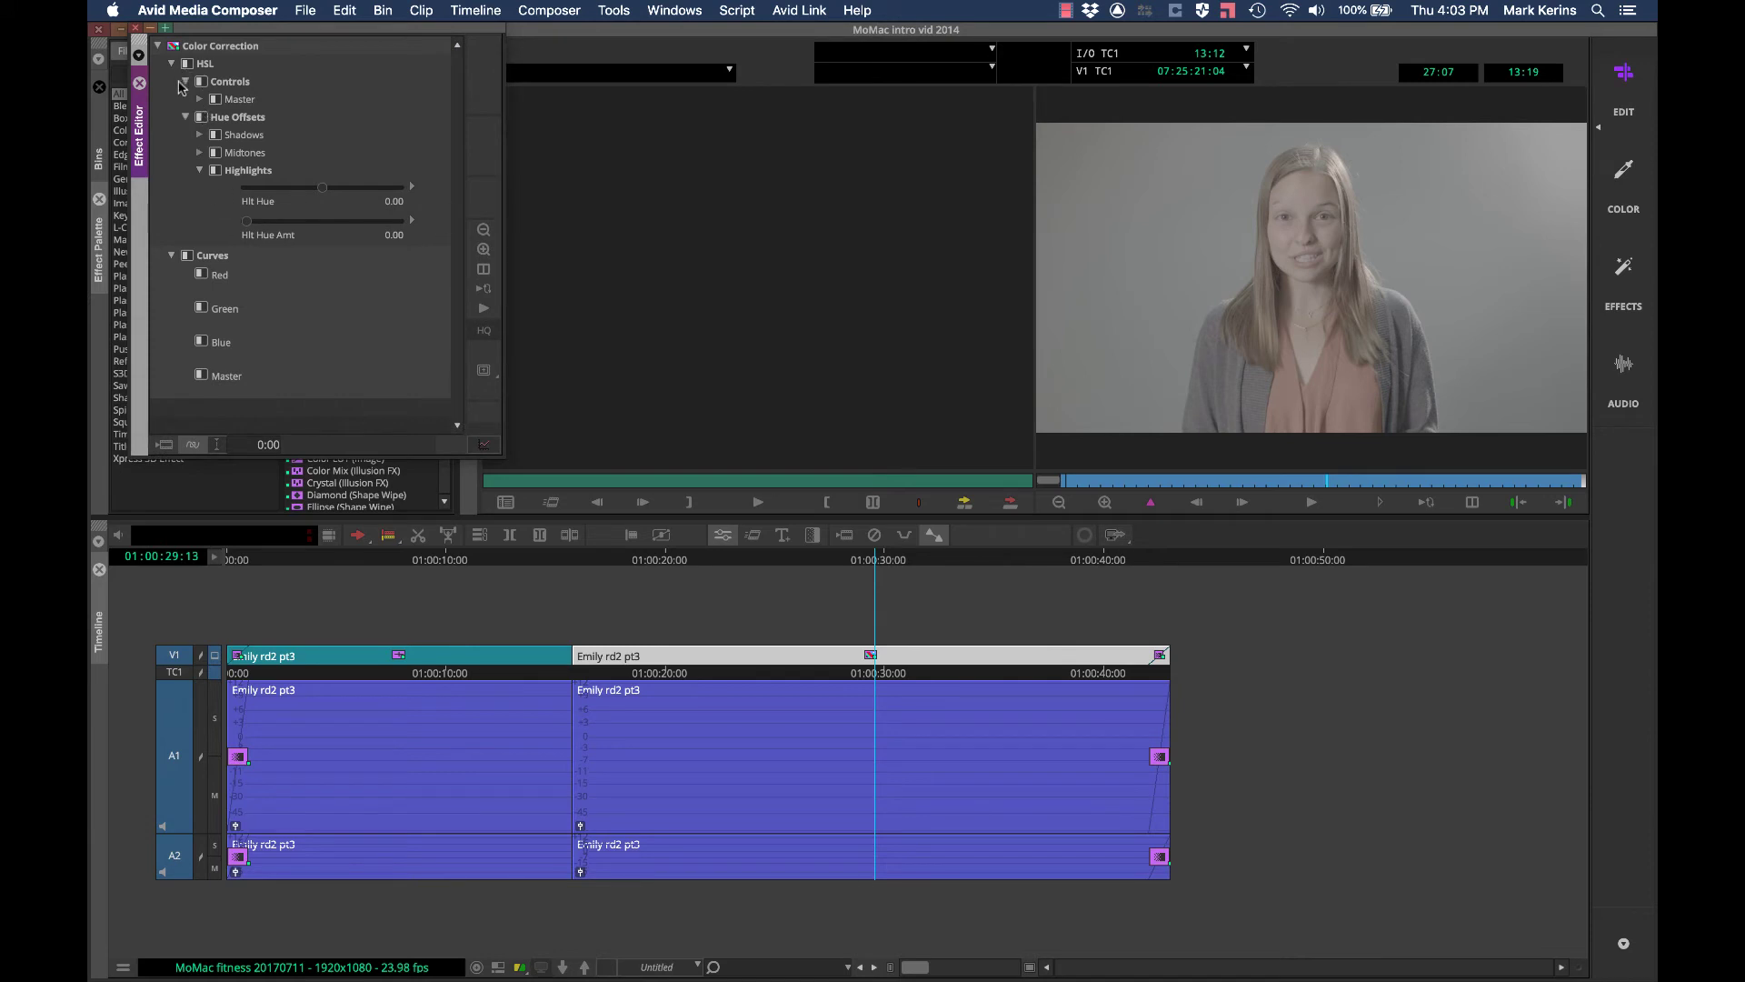
# Step: In the Master HSL controls, set Saturation to 200, Setup to -16.14, Gain to 122.78 and Gamma to 0.852
pyautogui.click(201, 100)
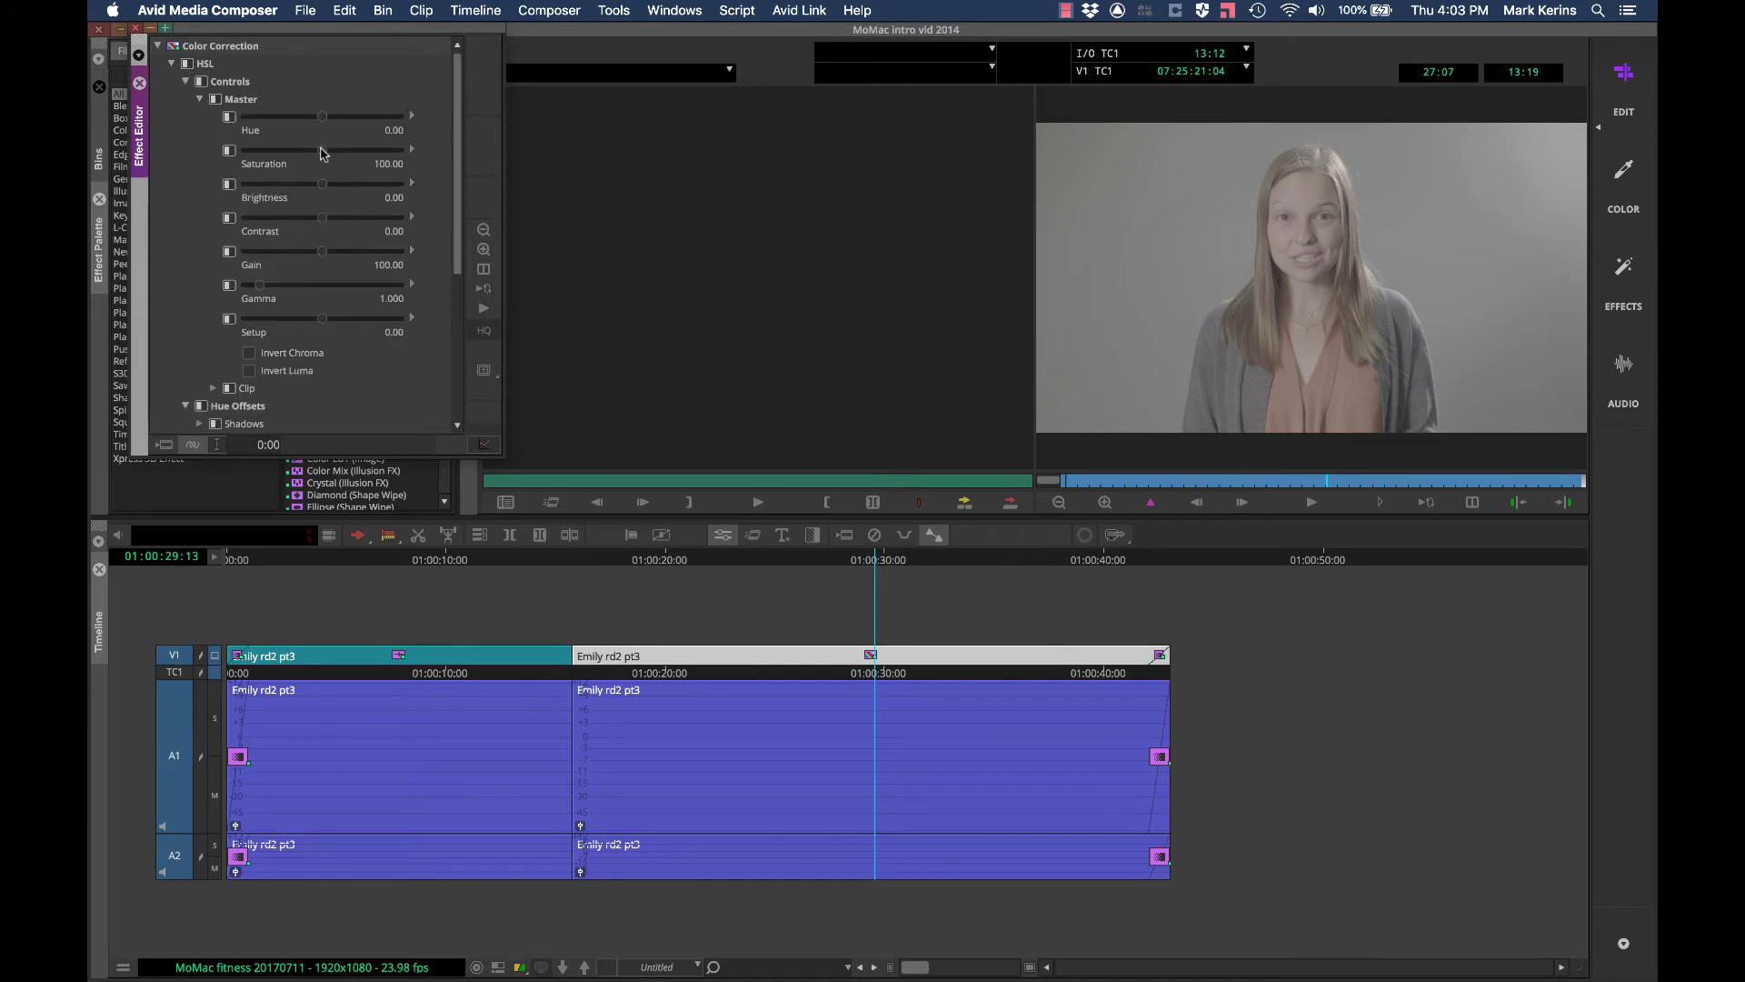
pyautogui.moveTo(321, 152); pyautogui.dragTo(468, 147)
pyautogui.moveTo(322, 318); pyautogui.dragTo(318, 321)
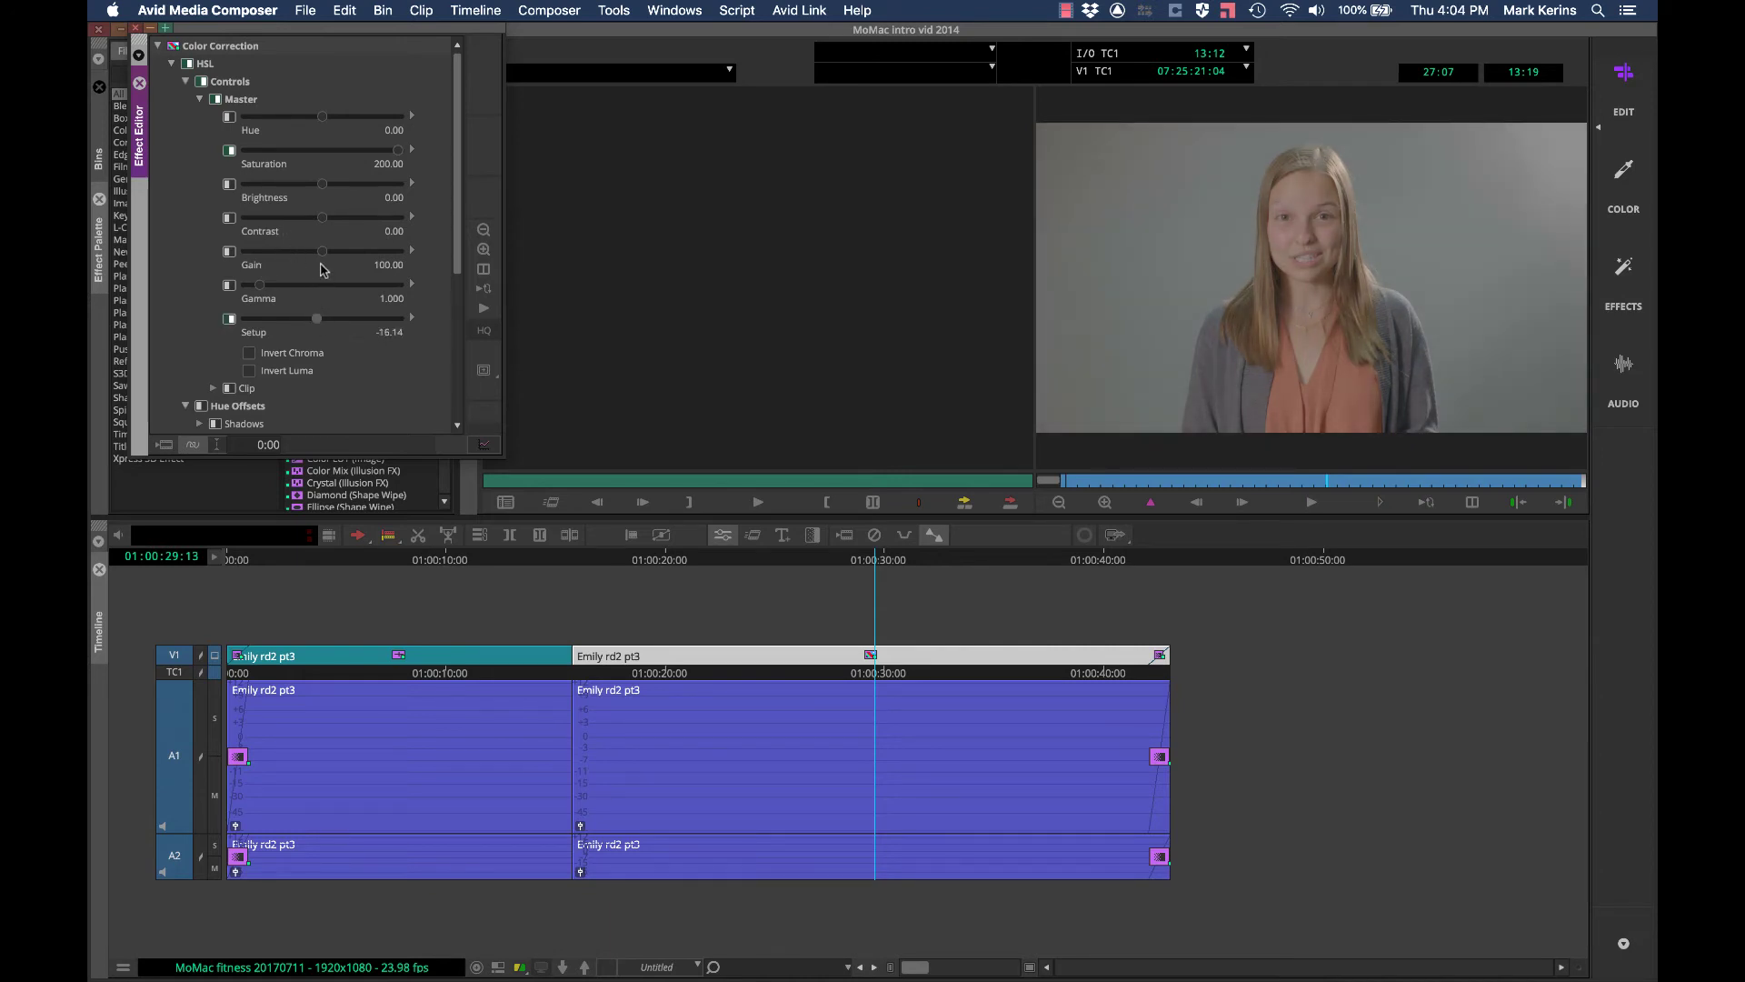
pyautogui.moveTo(323, 252); pyautogui.dragTo(258, 287)
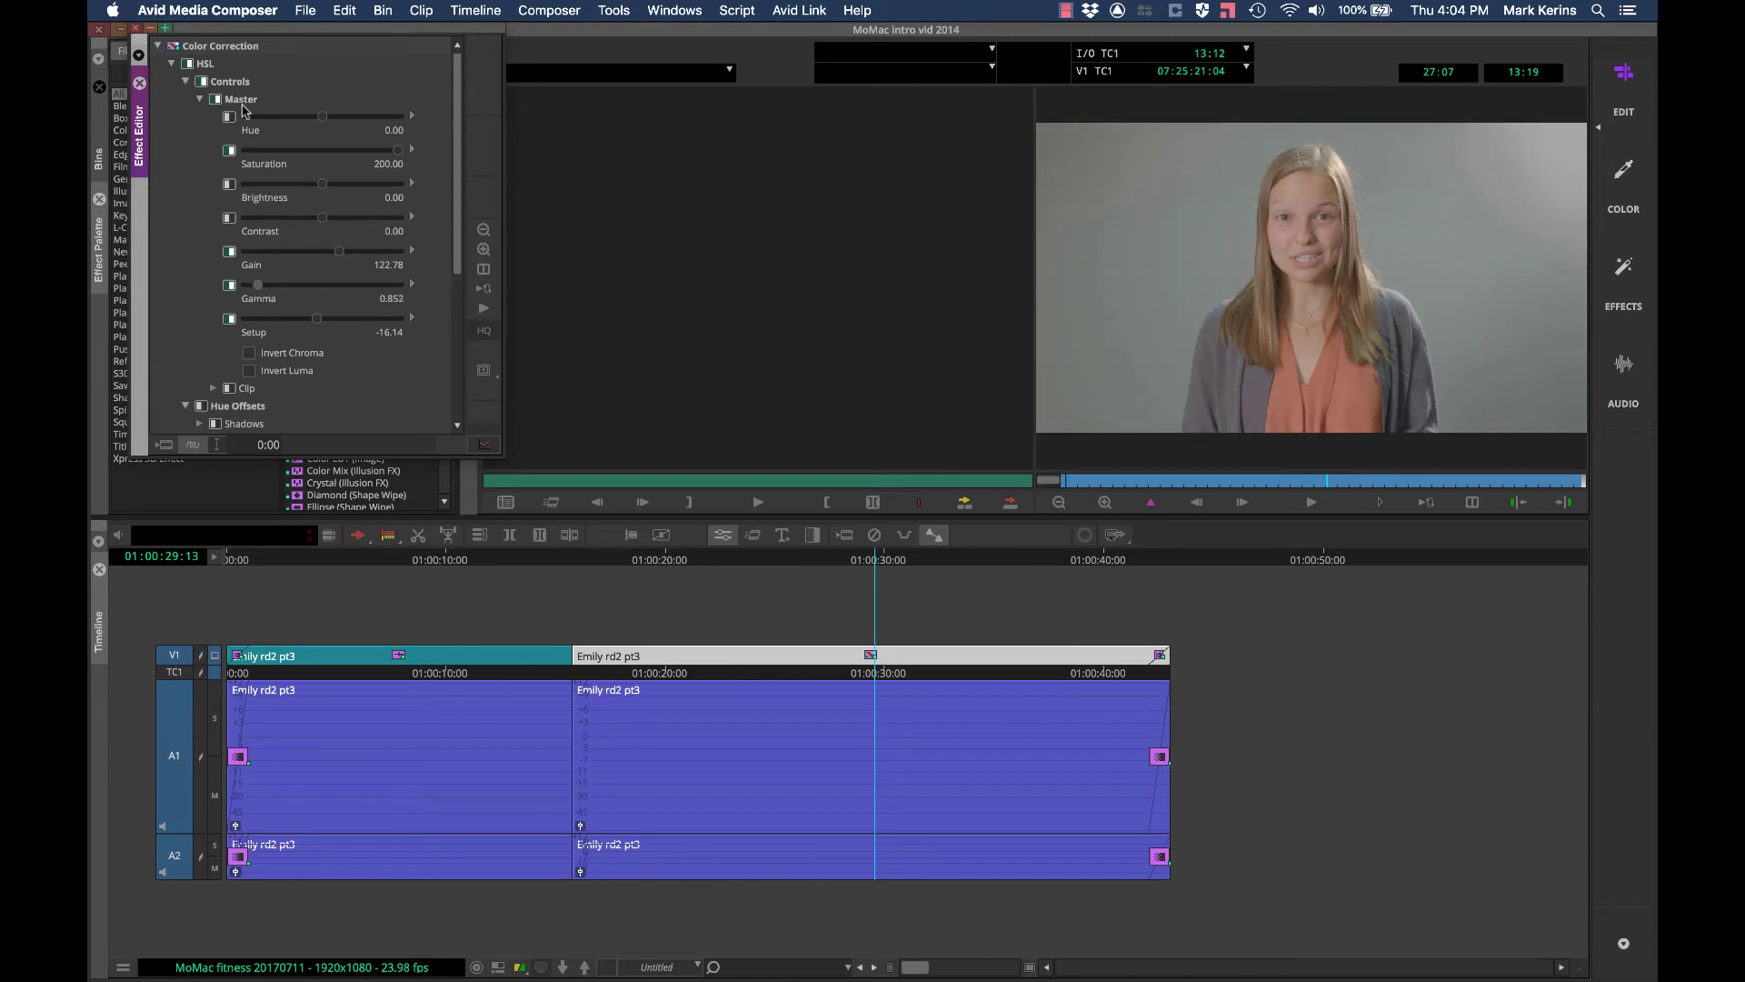
# Step: Remove the Color Correction effect from the second clip and close the Effect Editor
pyautogui.click(188, 64)
pyautogui.click(188, 64)
pyautogui.click(874, 537)
pyautogui.click(874, 537)
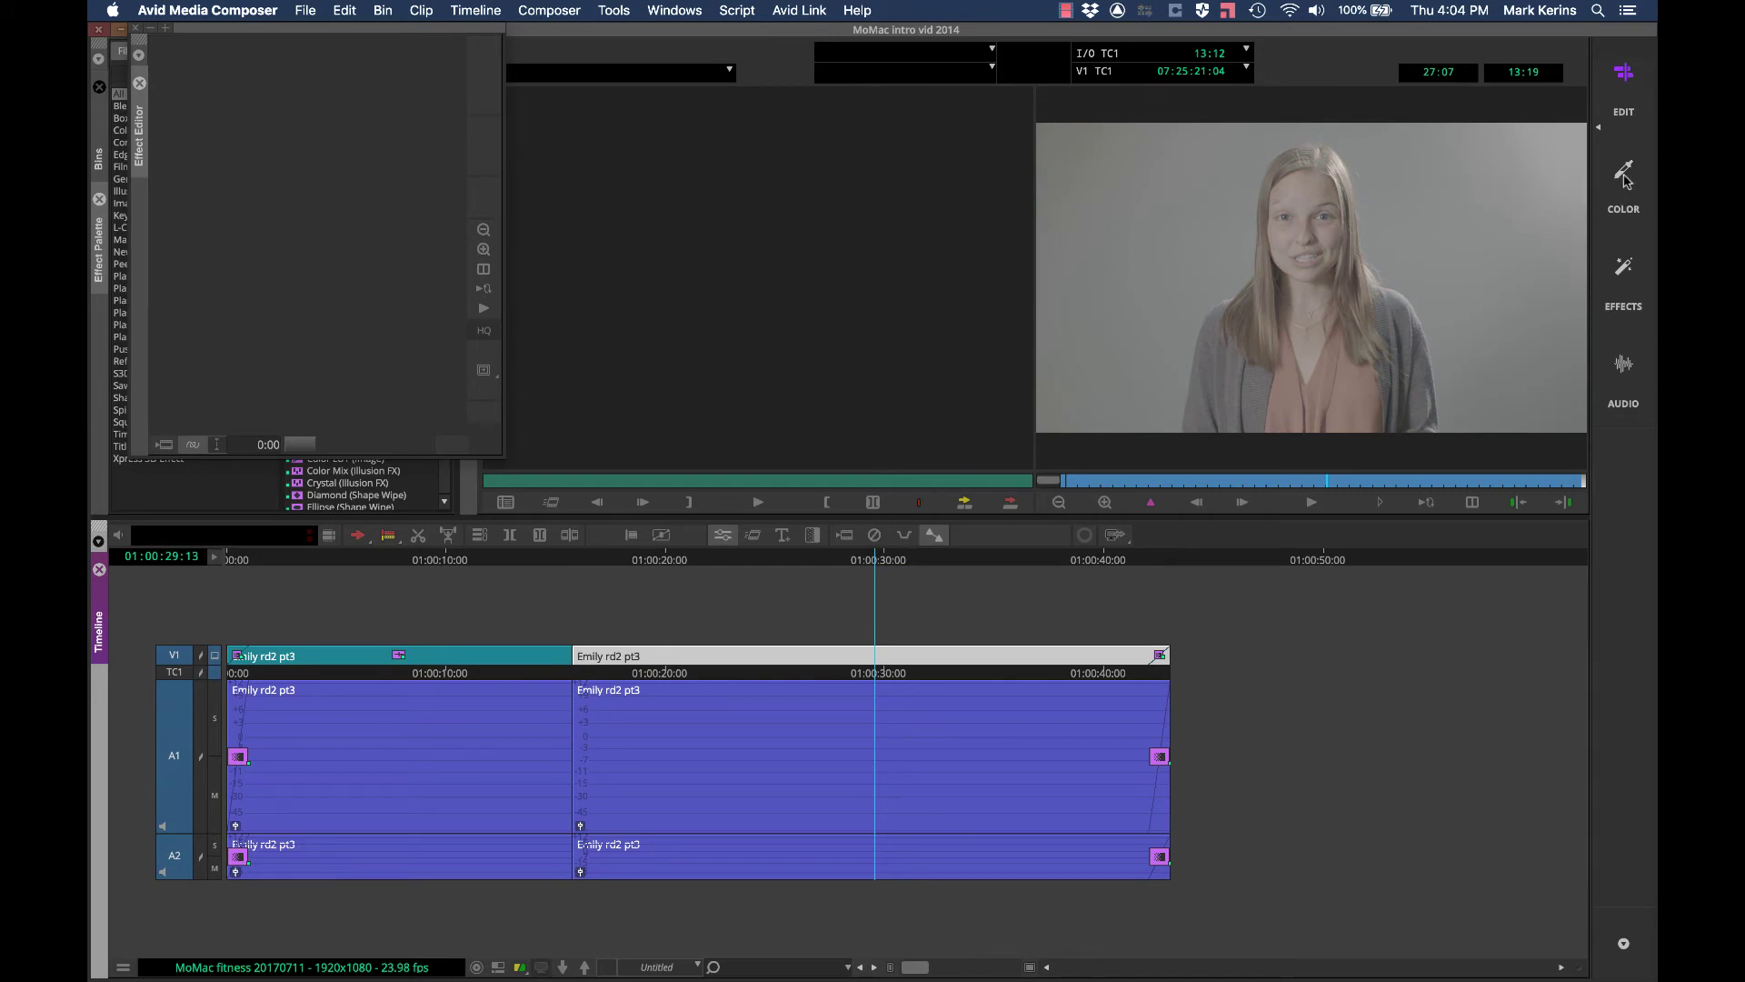
pyautogui.click(136, 29)
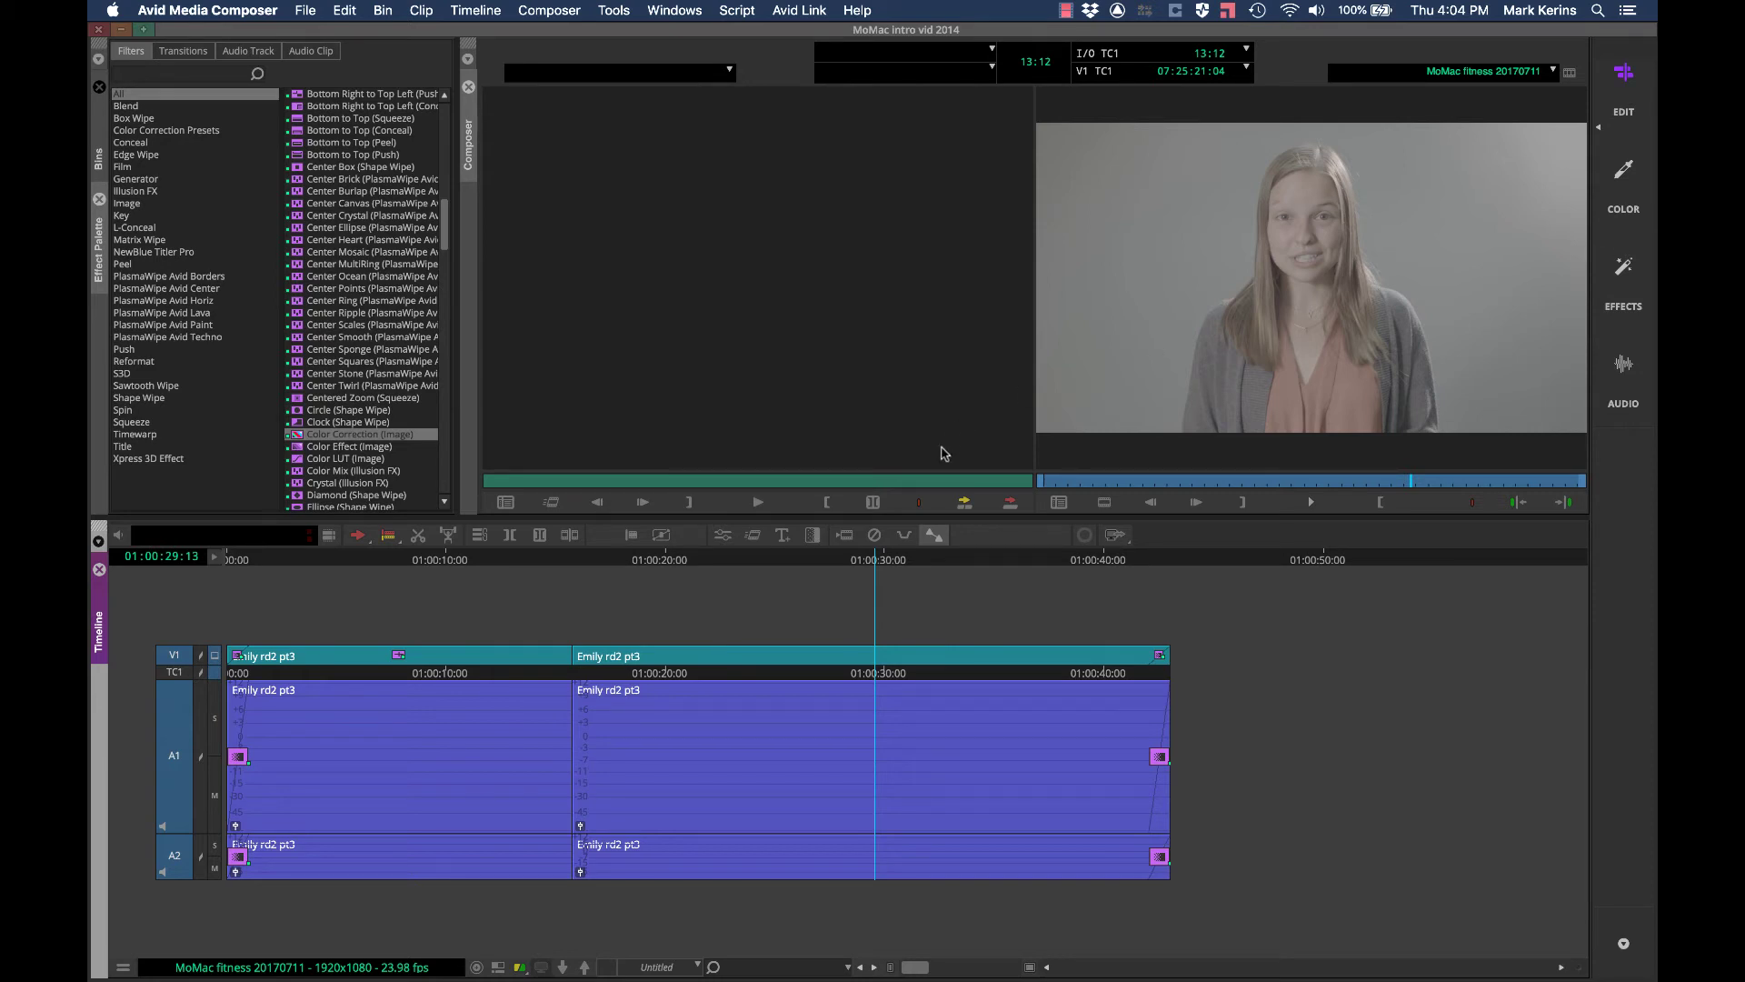
# Step: Switch to the Color workspace and set the third monitor to Y Waveform after trying the Quad Display
pyautogui.click(1625, 169)
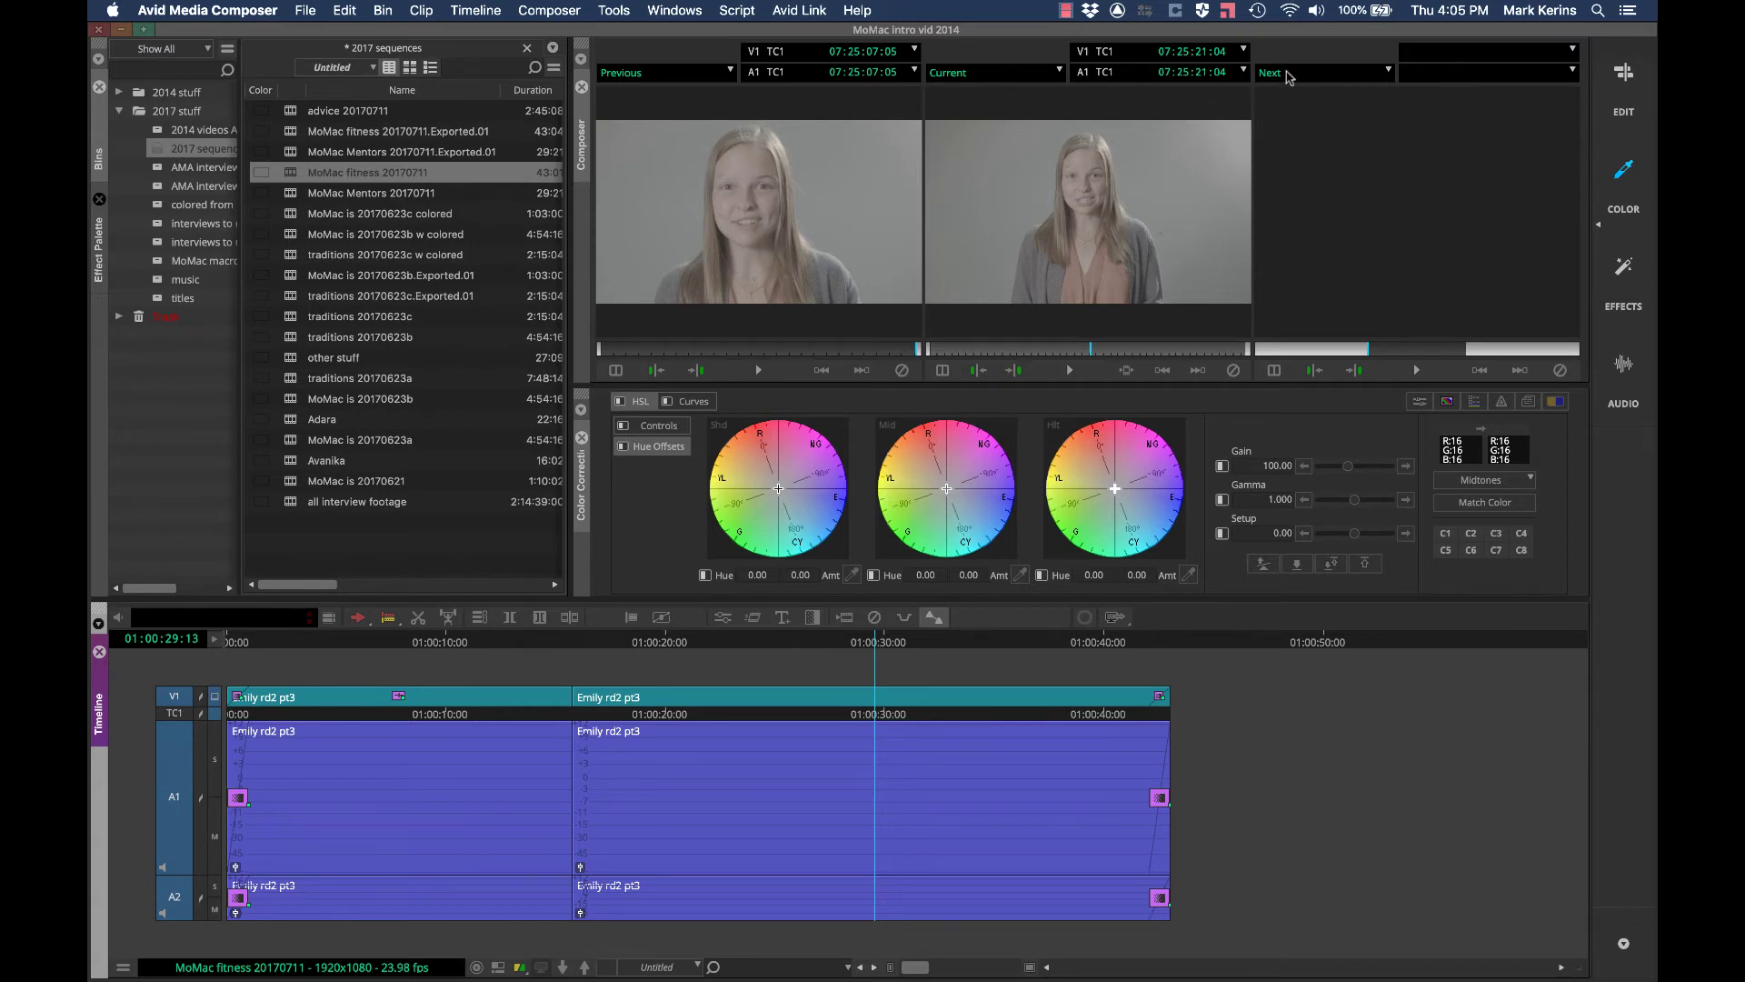
pyautogui.click(1304, 73)
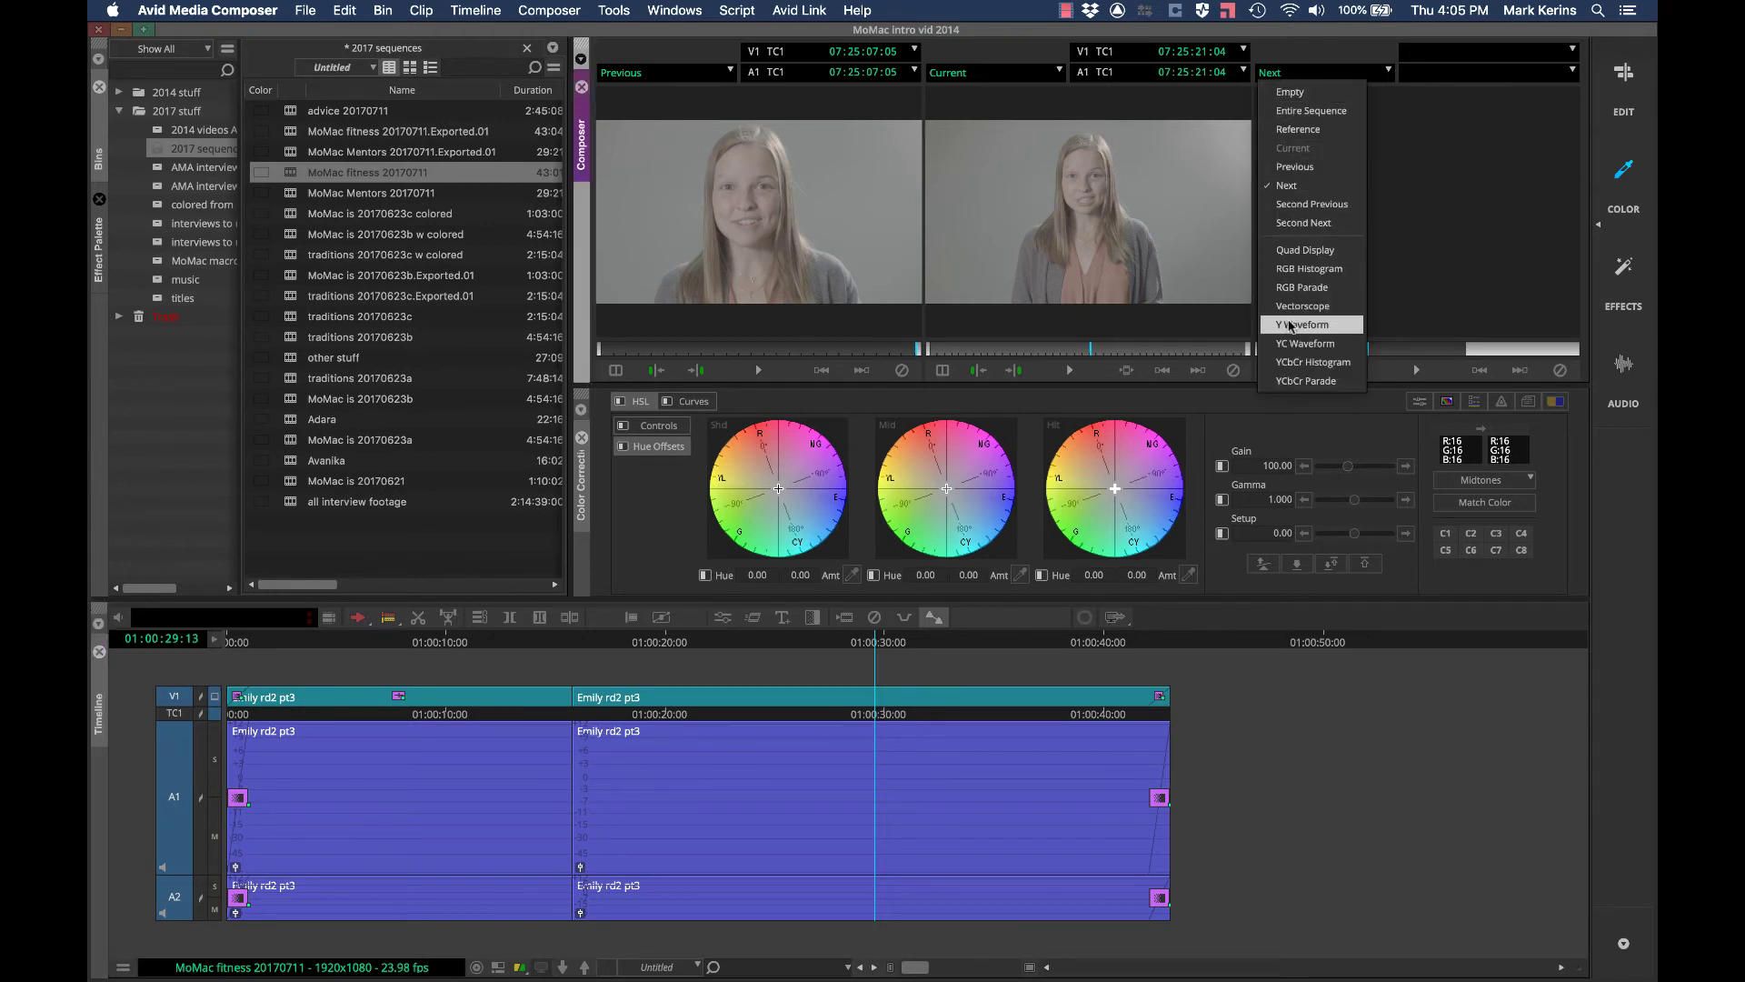
pyautogui.click(1290, 325)
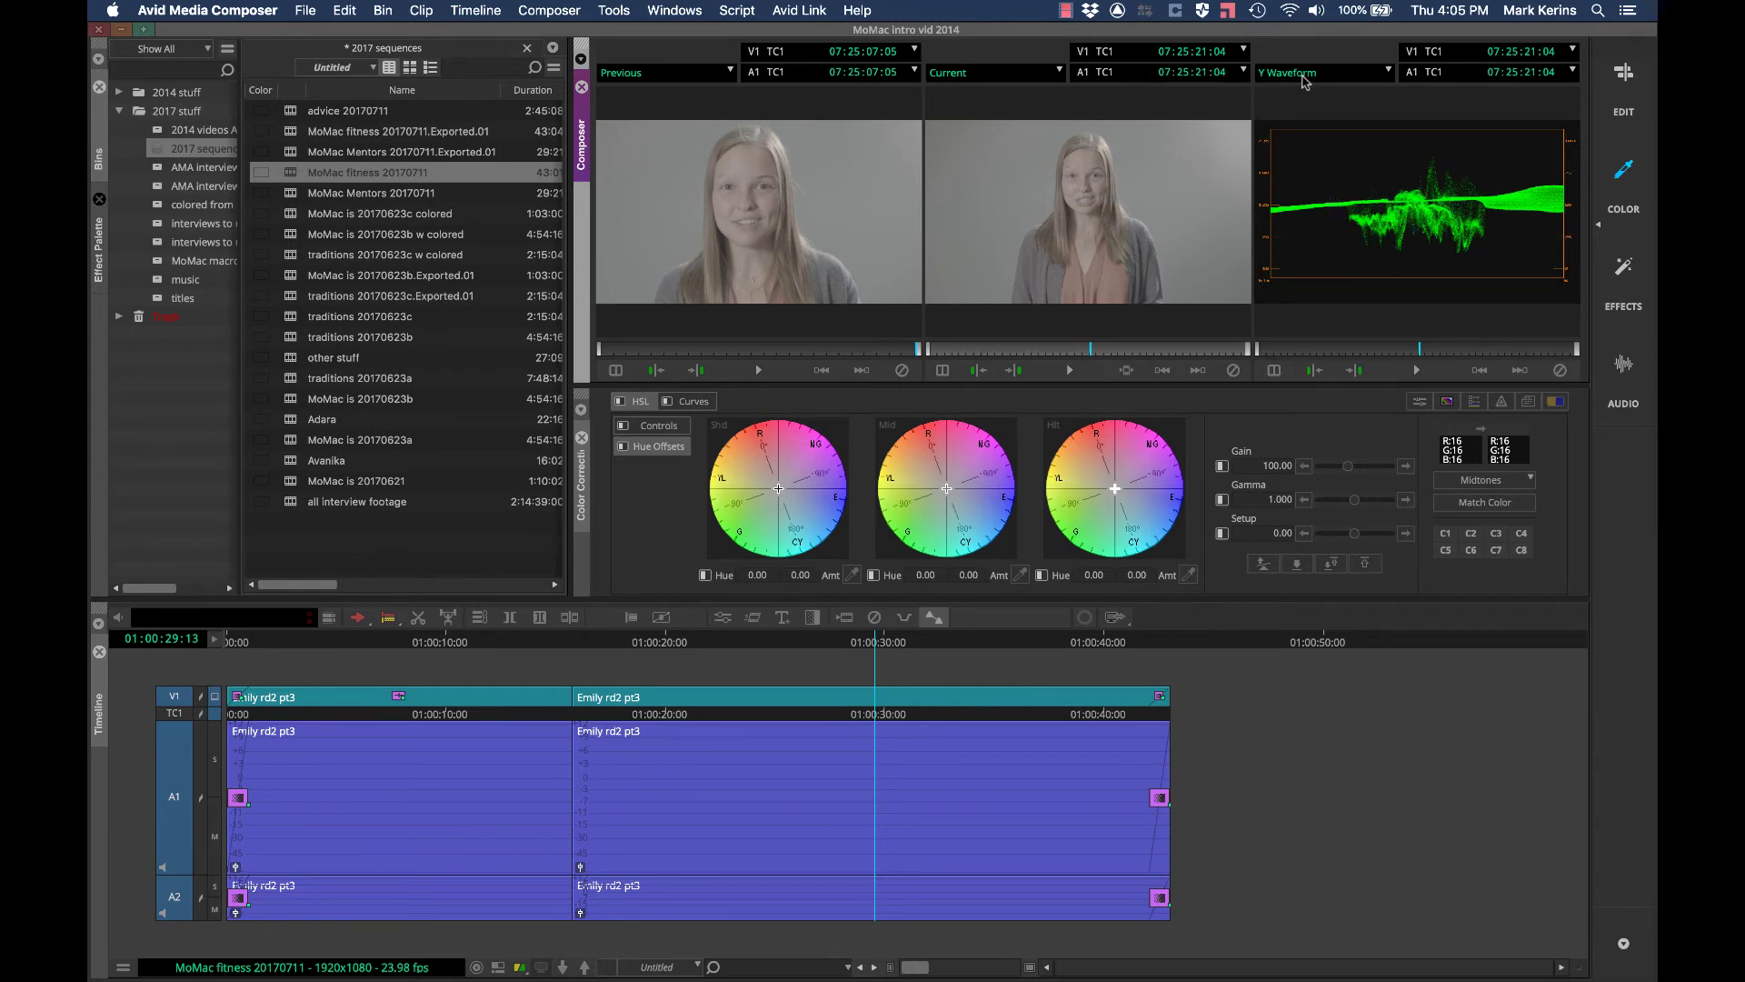
pyautogui.click(1304, 73)
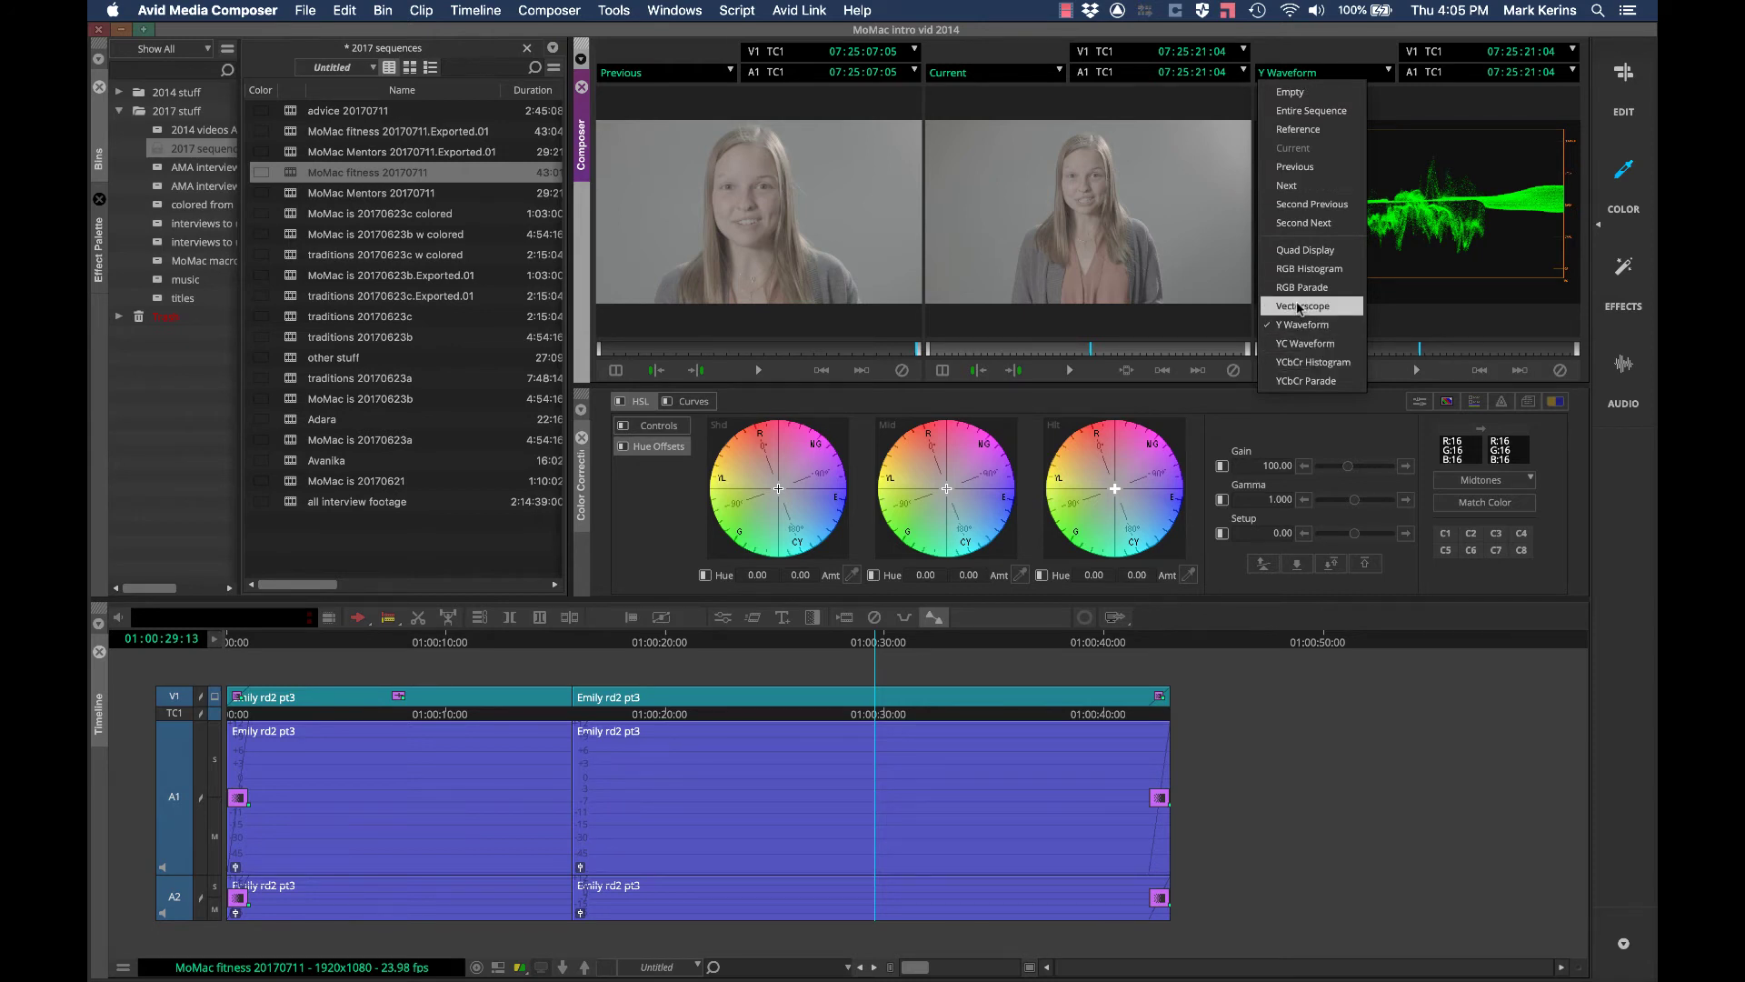
pyautogui.click(1302, 251)
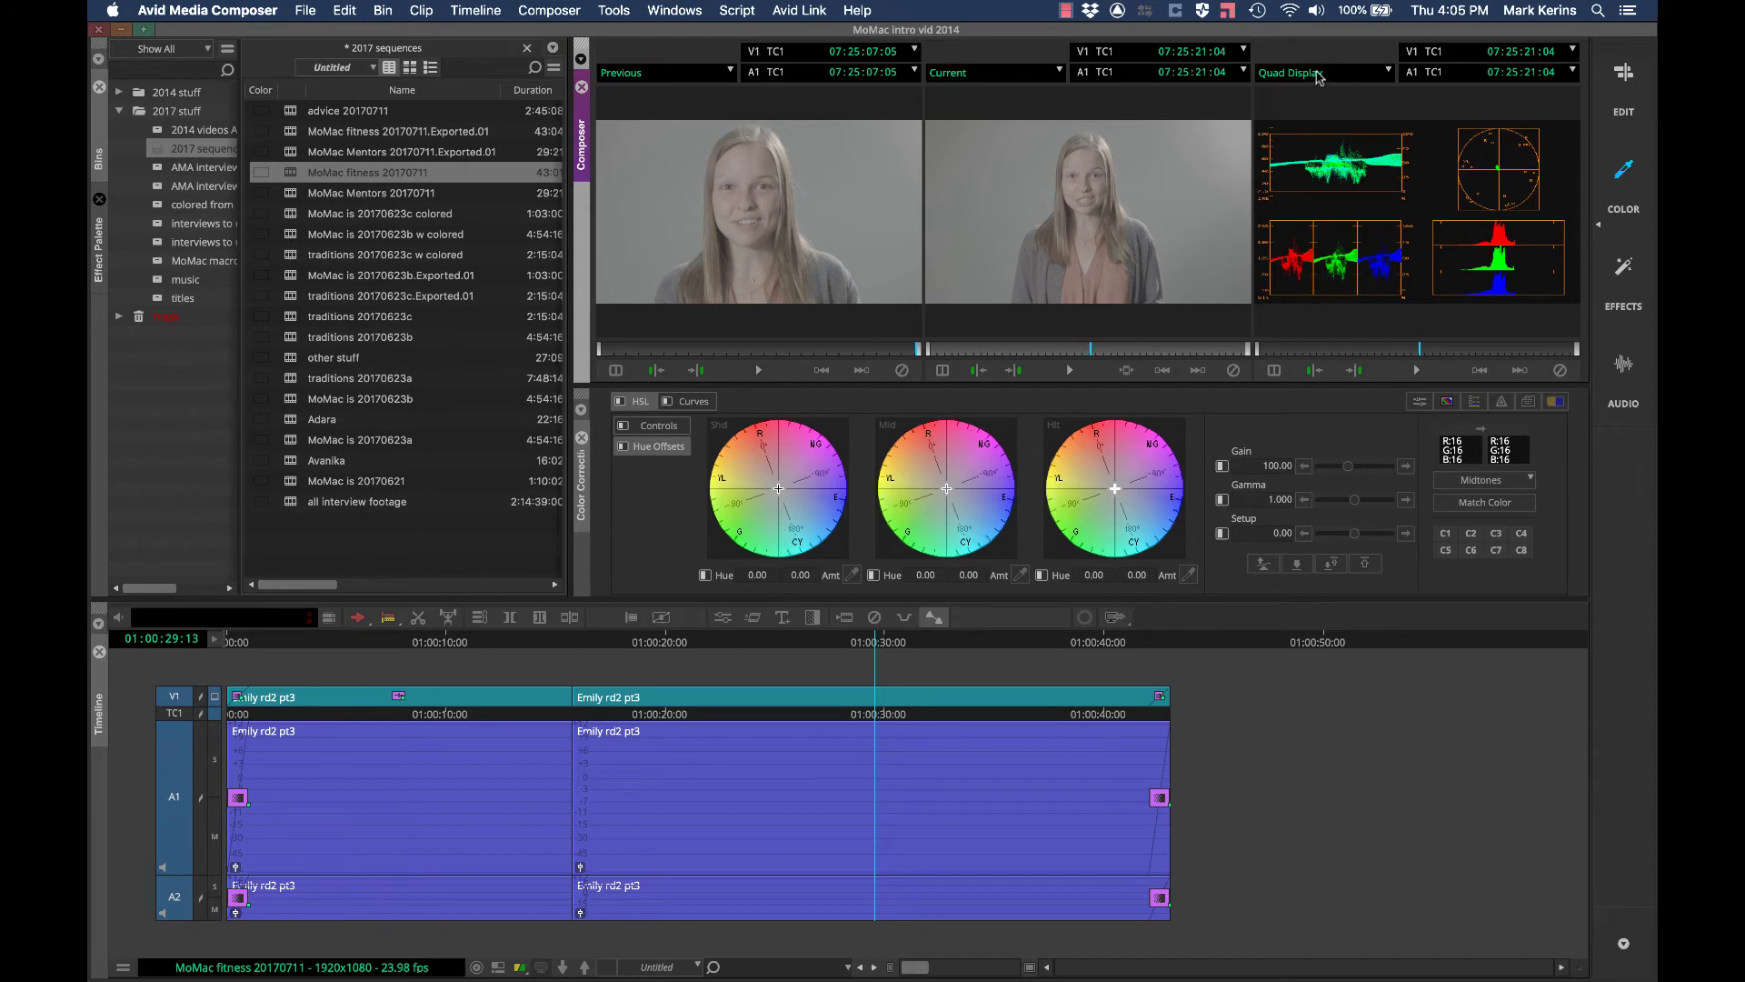
pyautogui.click(1318, 75)
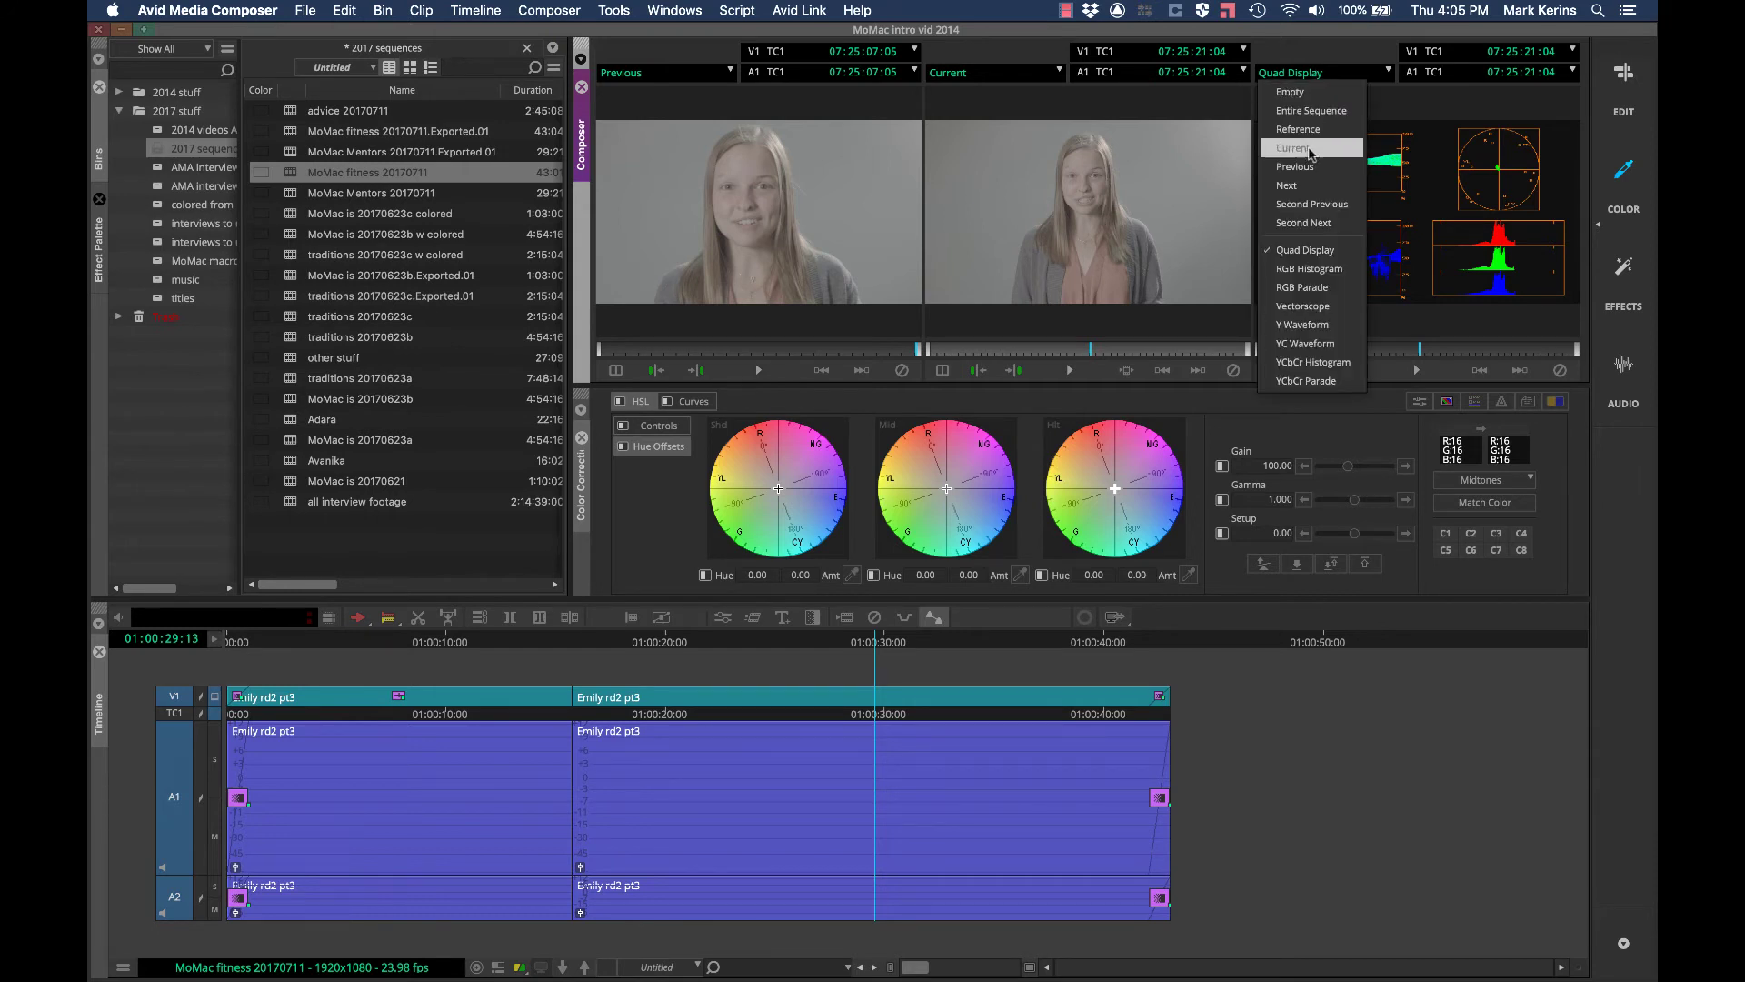
pyautogui.click(1309, 325)
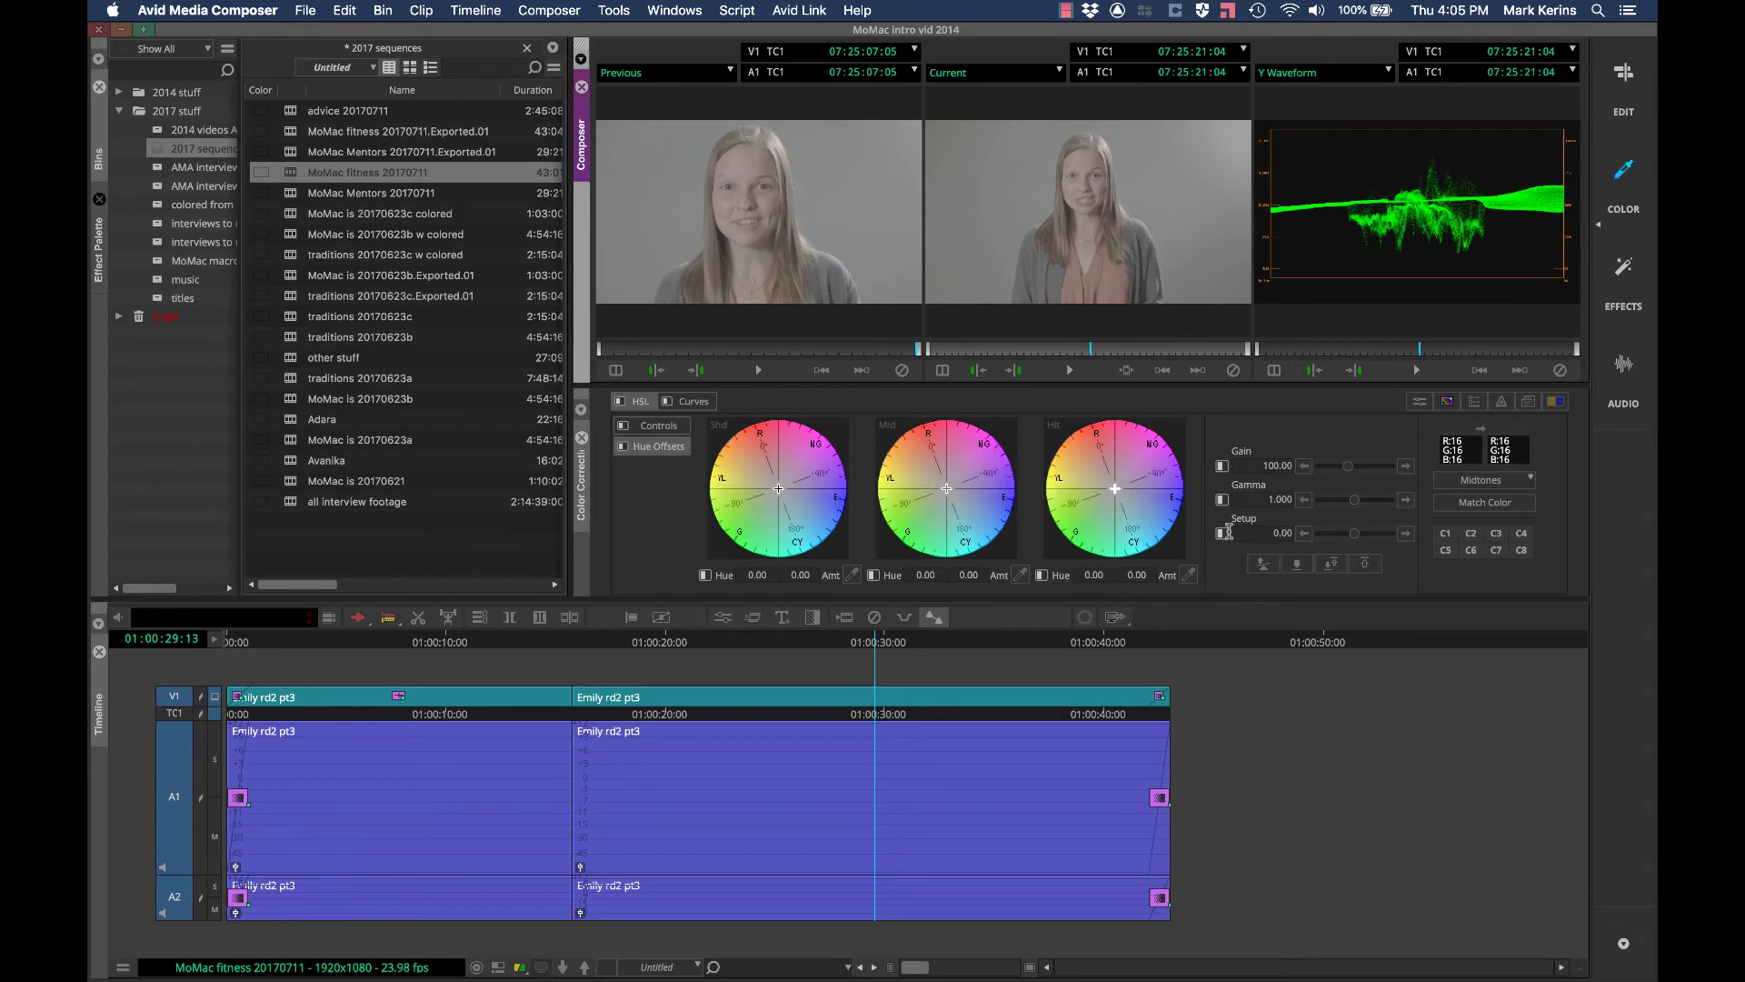
# Step: Grade the second clip with Setup -18.48, Gain 137.68, Gamma 0.792, Saturation 144.93 and Contrast 13.04
pyautogui.moveTo(1354, 538); pyautogui.dragTo(1352, 539)
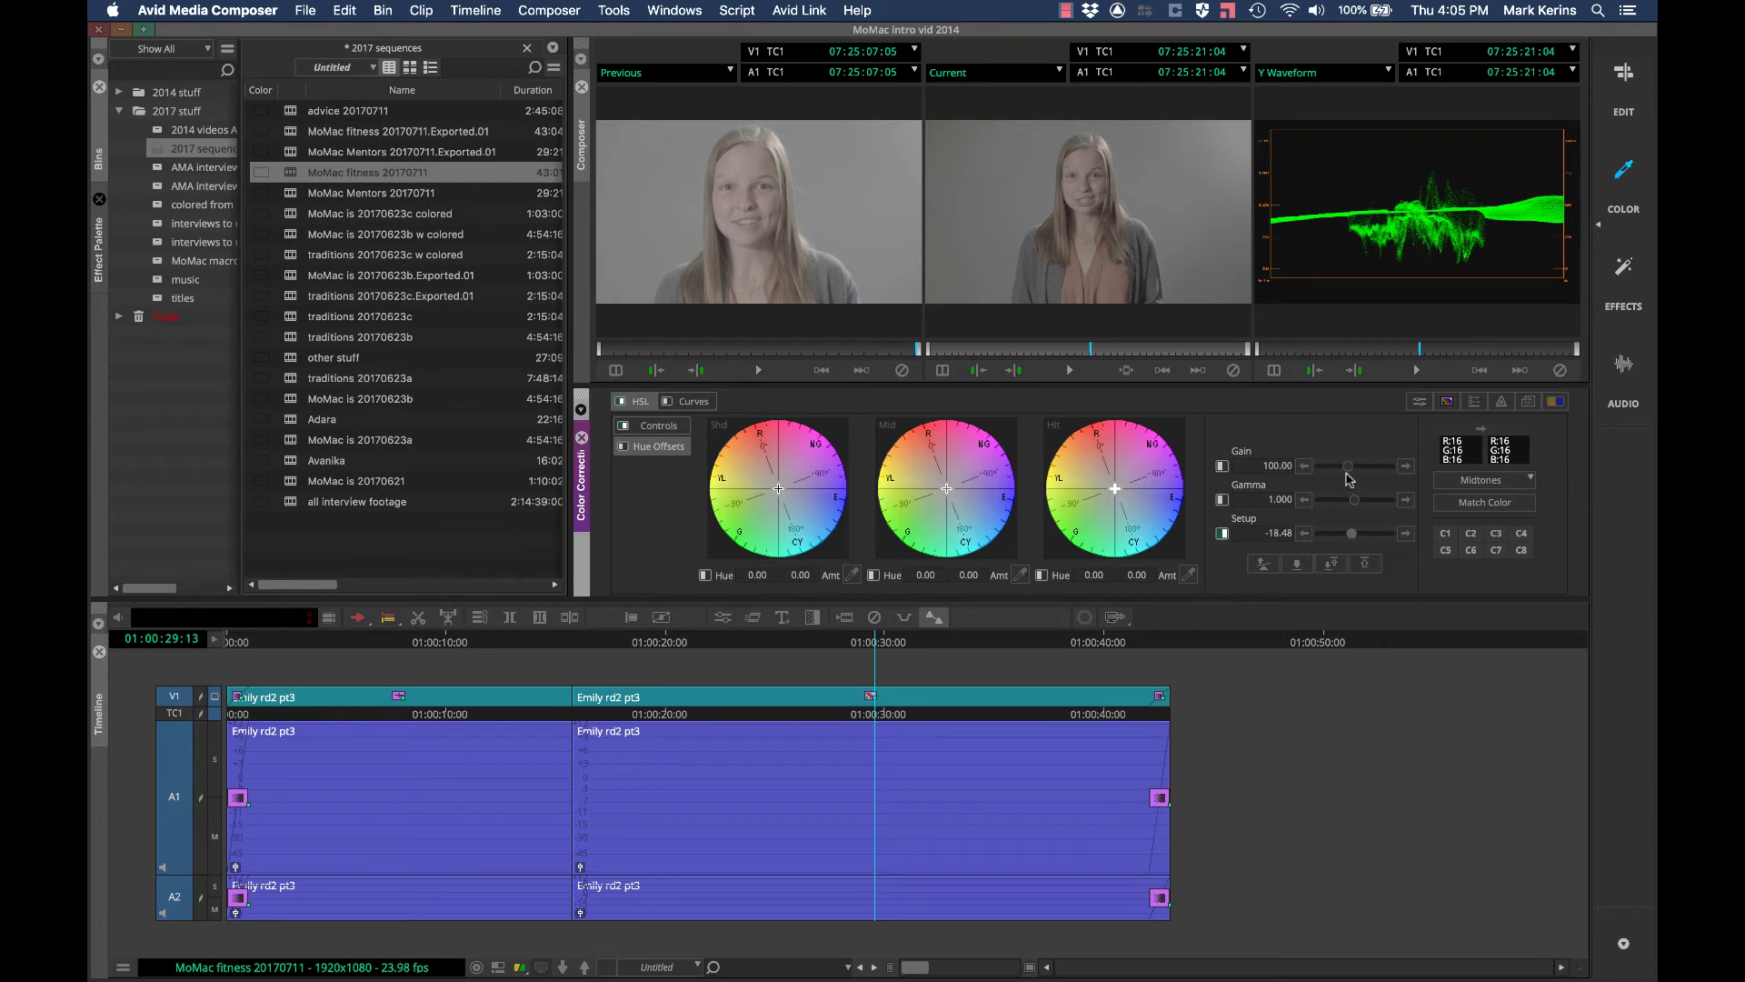
pyautogui.moveTo(1348, 466); pyautogui.dragTo(1354, 502)
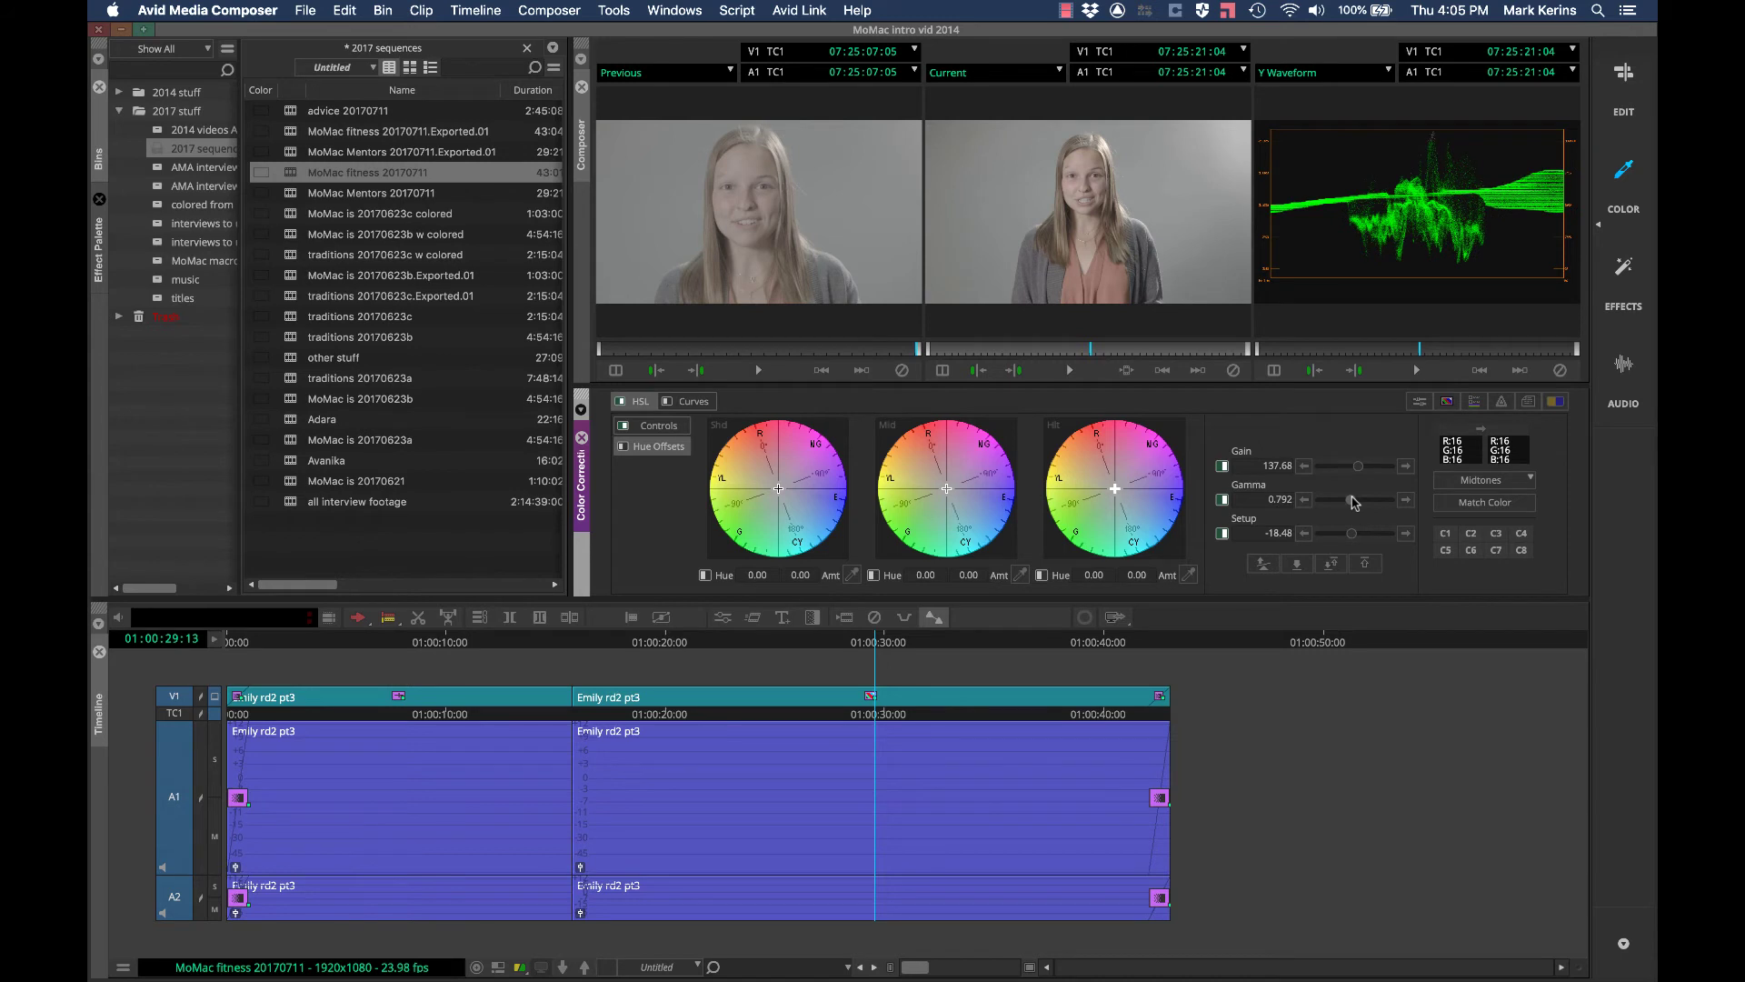
pyautogui.click(651, 429)
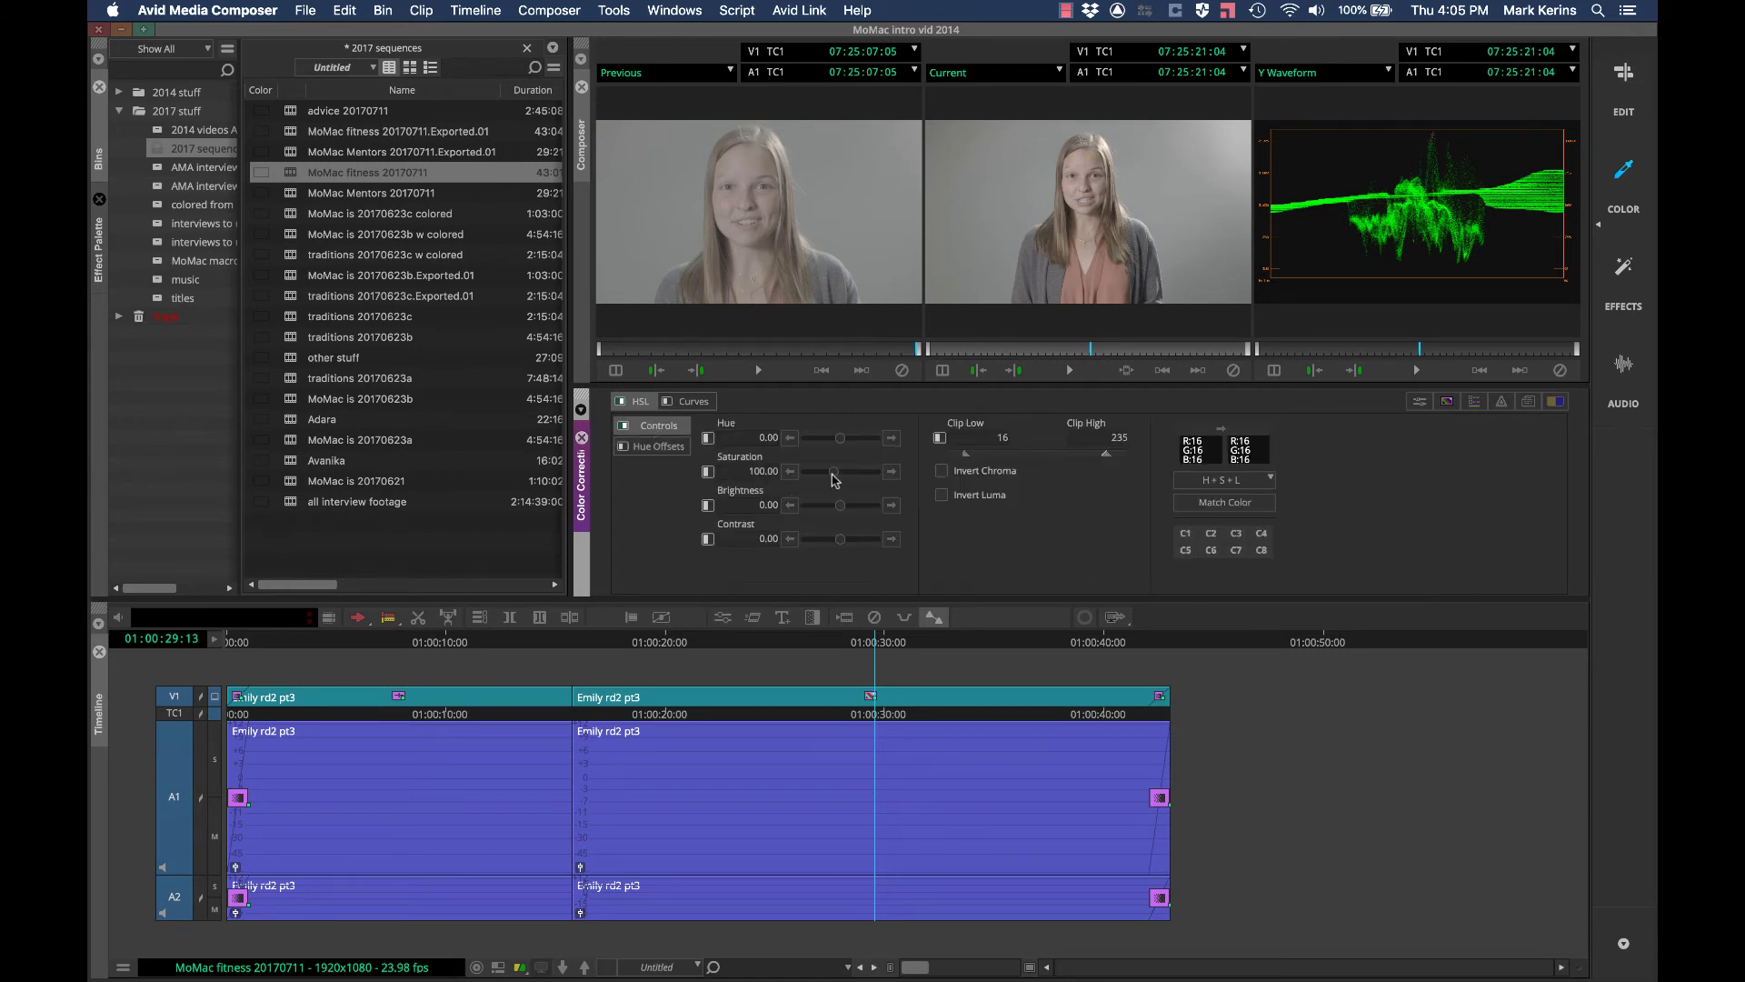
pyautogui.moveTo(833, 474); pyautogui.dragTo(846, 476)
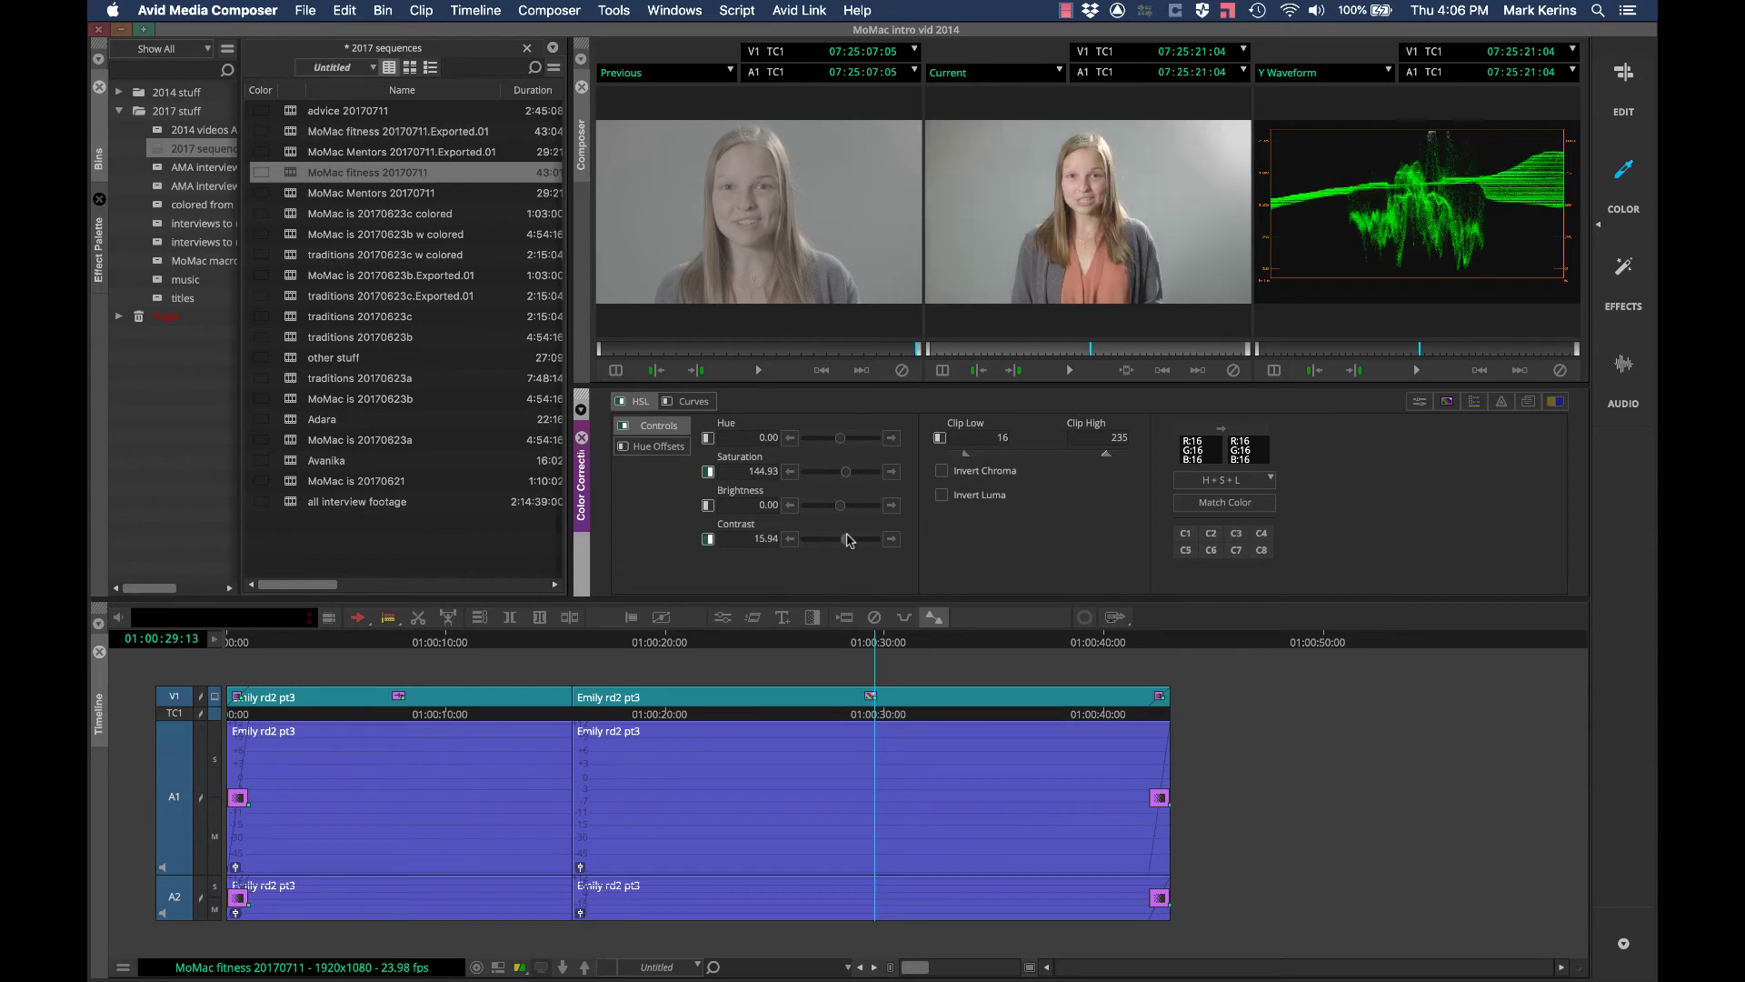
pyautogui.moveTo(843, 540); pyautogui.dragTo(846, 540)
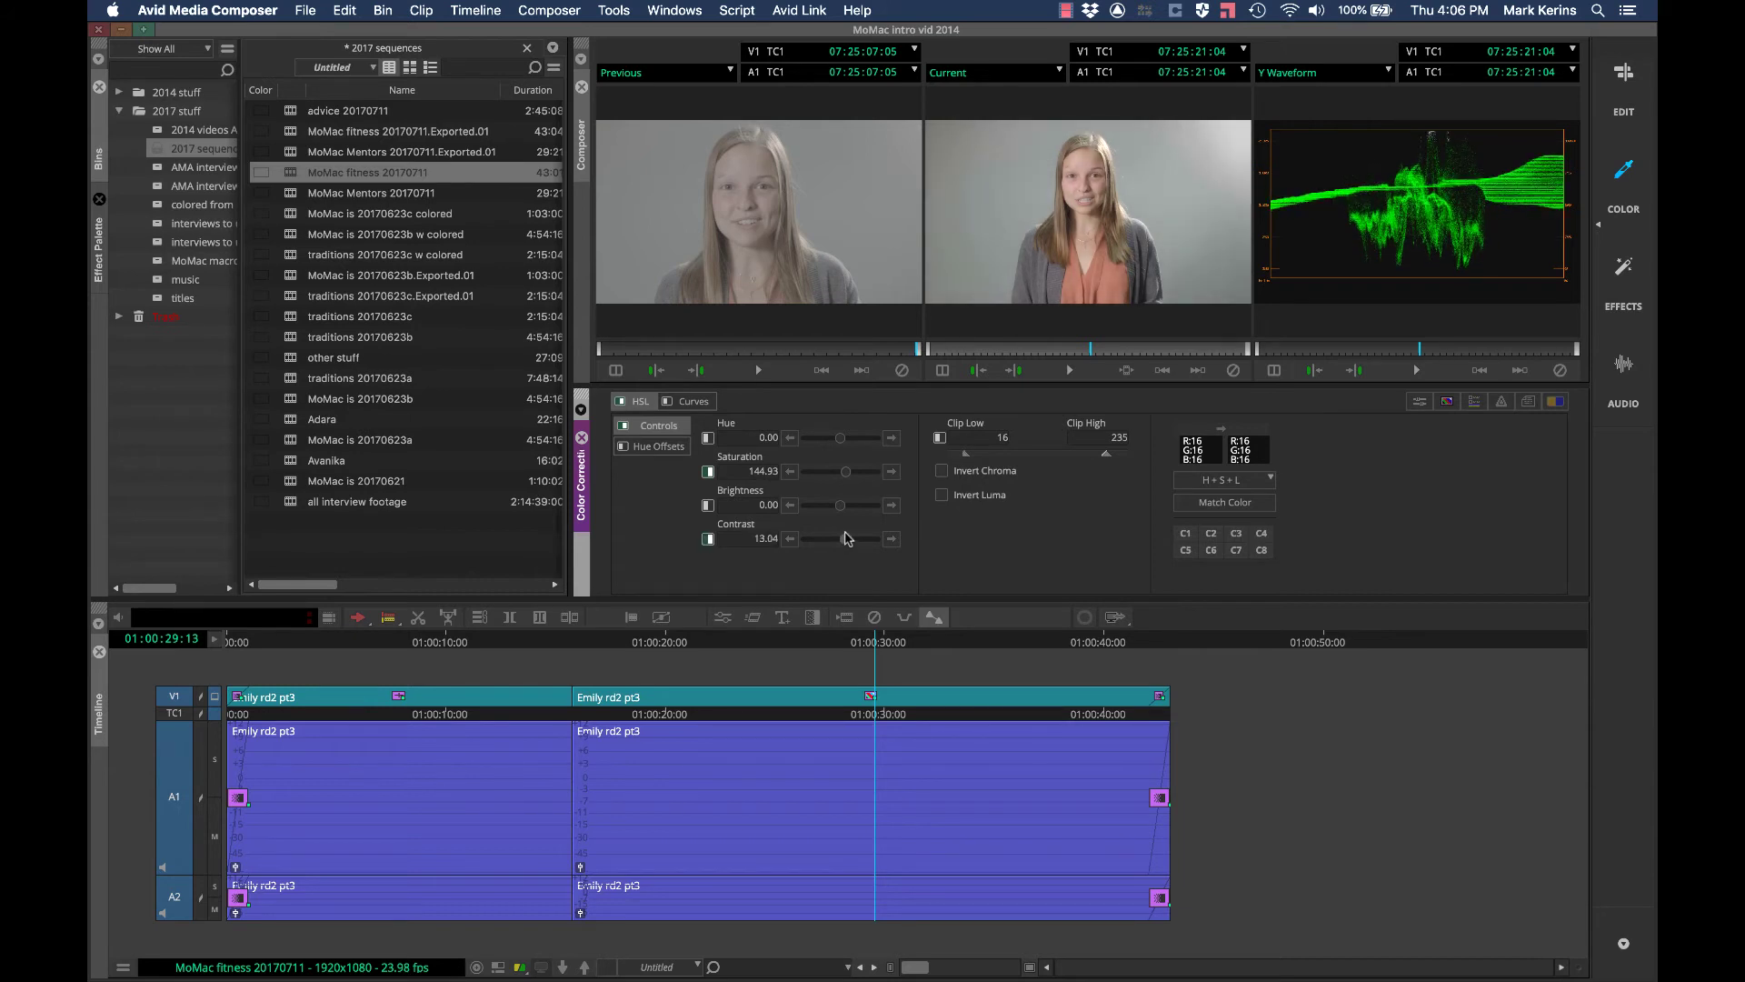
# Step: Set Setup to -25.87 and the Hue Offsets' hue and amount to 51.23, 0.88 for highlights, 35.98, 3.04 for midtones and -144.02, 1.08 for shadows
pyautogui.click(659, 447)
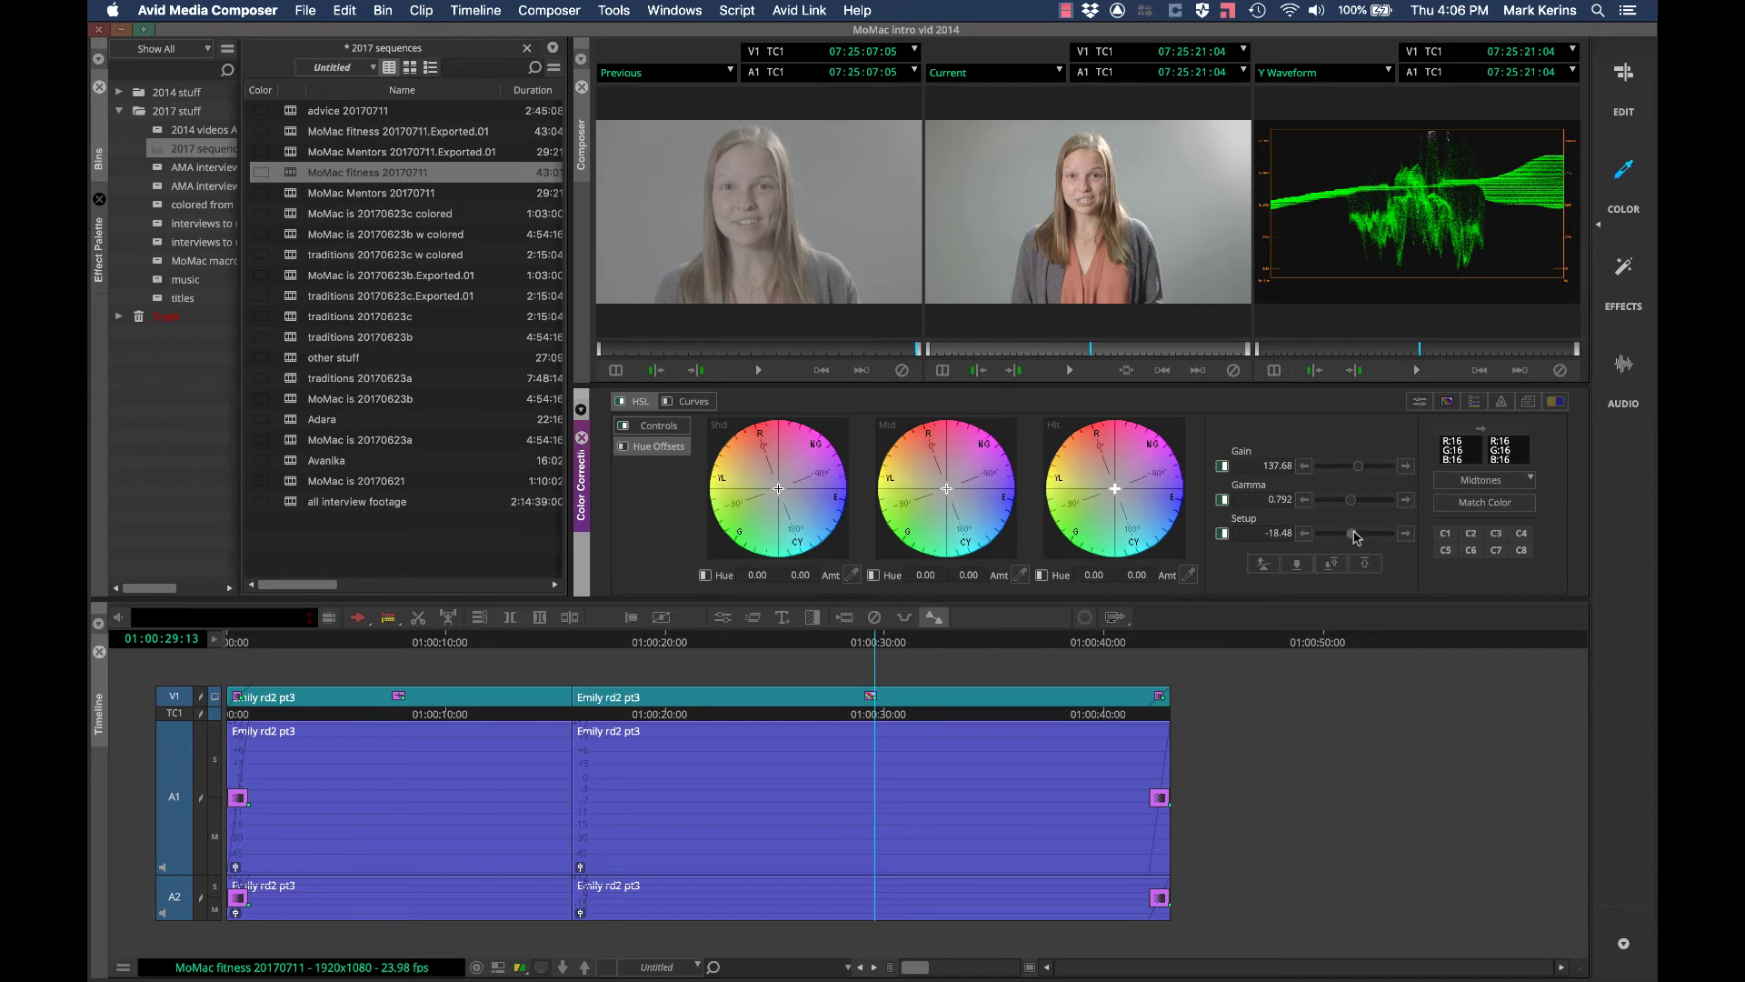
pyautogui.moveTo(1353, 536); pyautogui.dragTo(1355, 538)
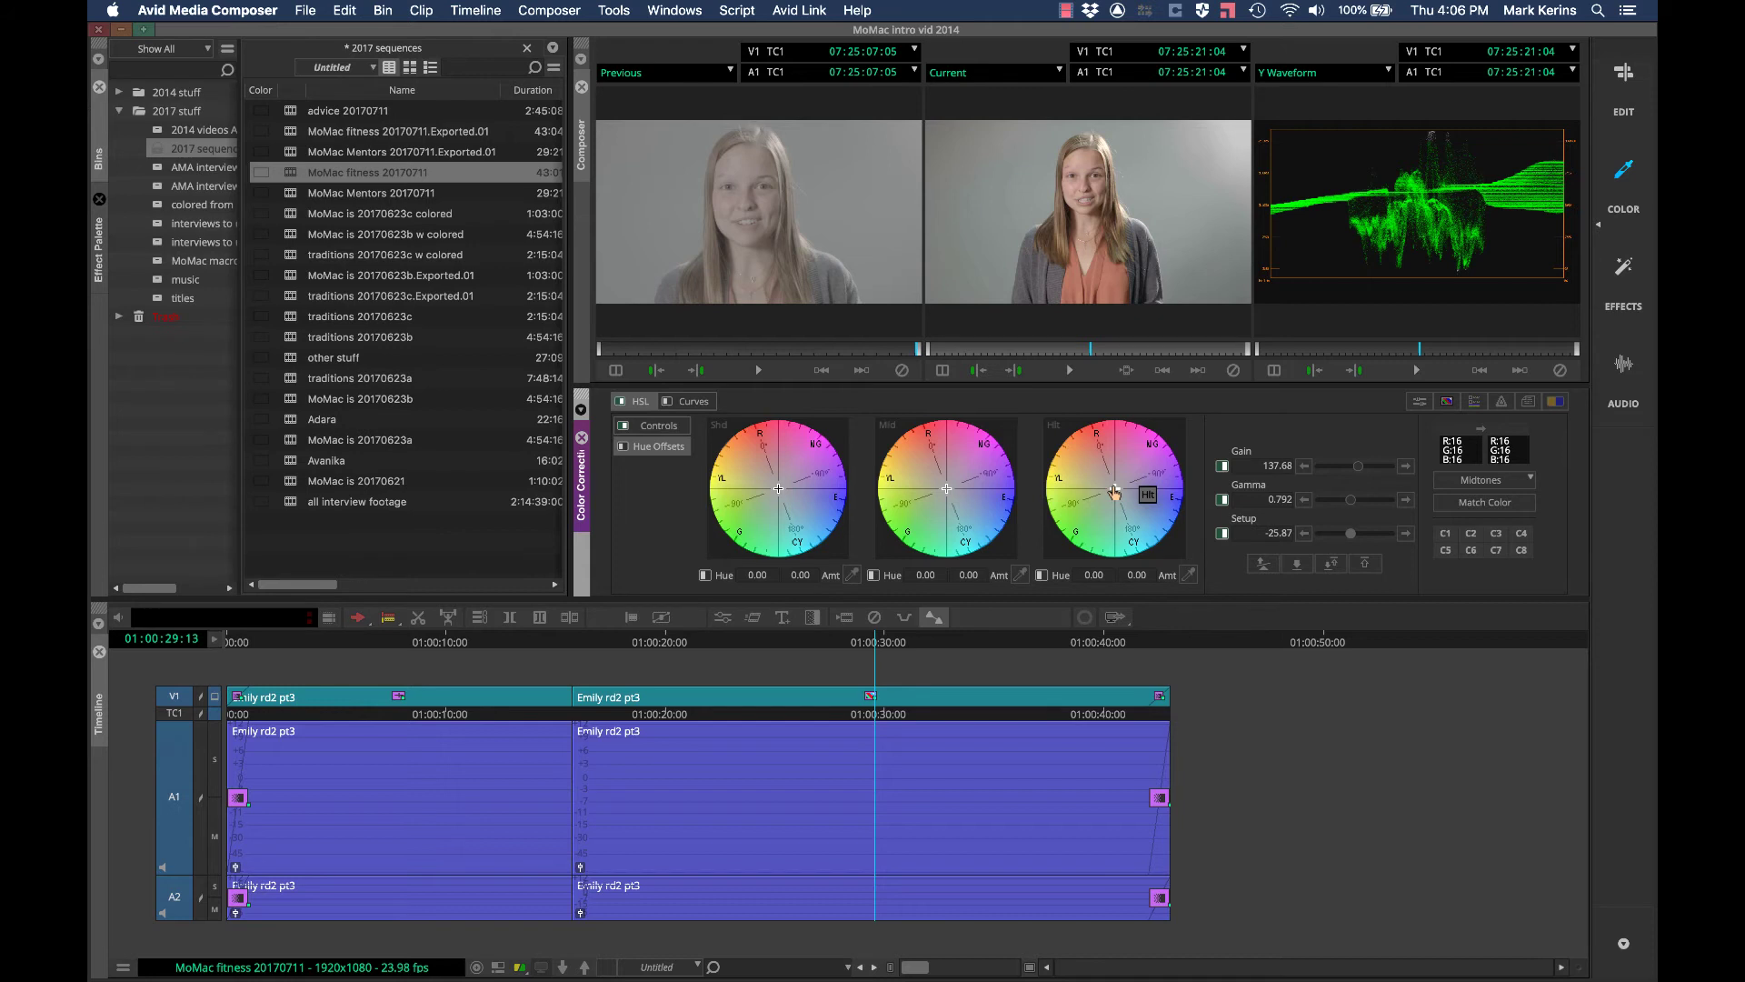
pyautogui.moveTo(1115, 491)
pyautogui.mouseDown()
pyautogui.moveTo(1153, 440)
pyautogui.moveTo(1111, 488)
pyautogui.mouseUp()
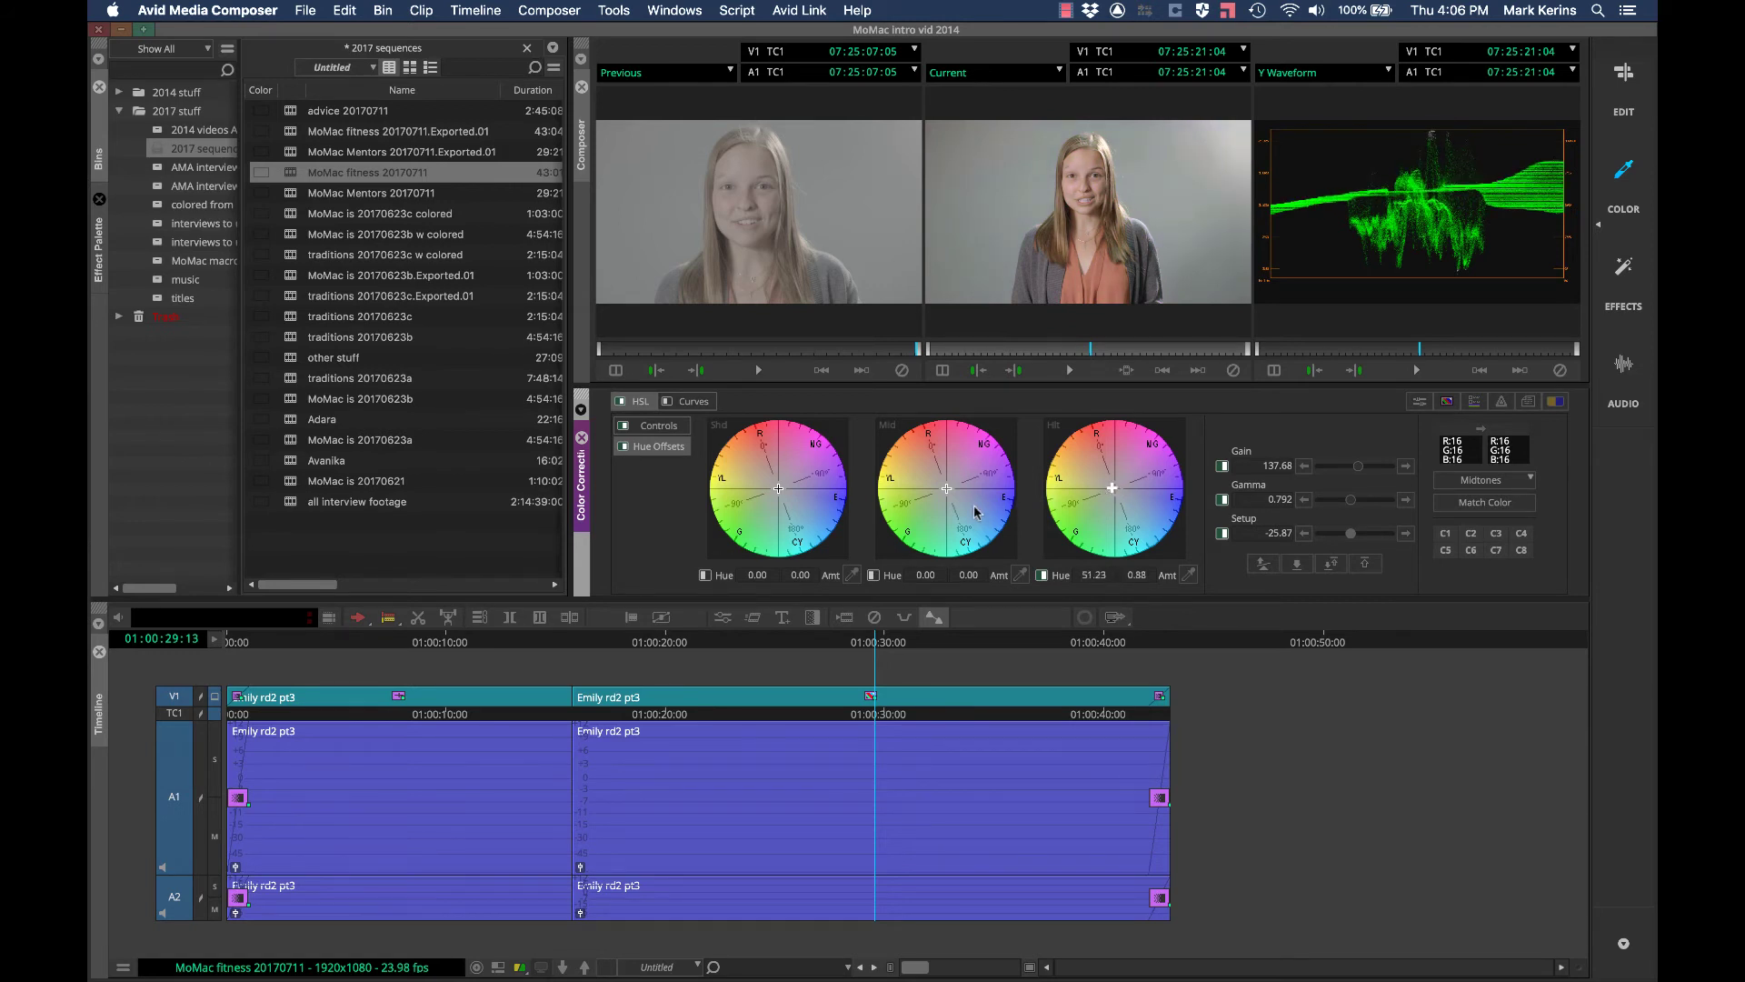
pyautogui.moveTo(947, 492); pyautogui.dragTo(914, 491)
pyautogui.moveTo(781, 496); pyautogui.dragTo(881, 540)
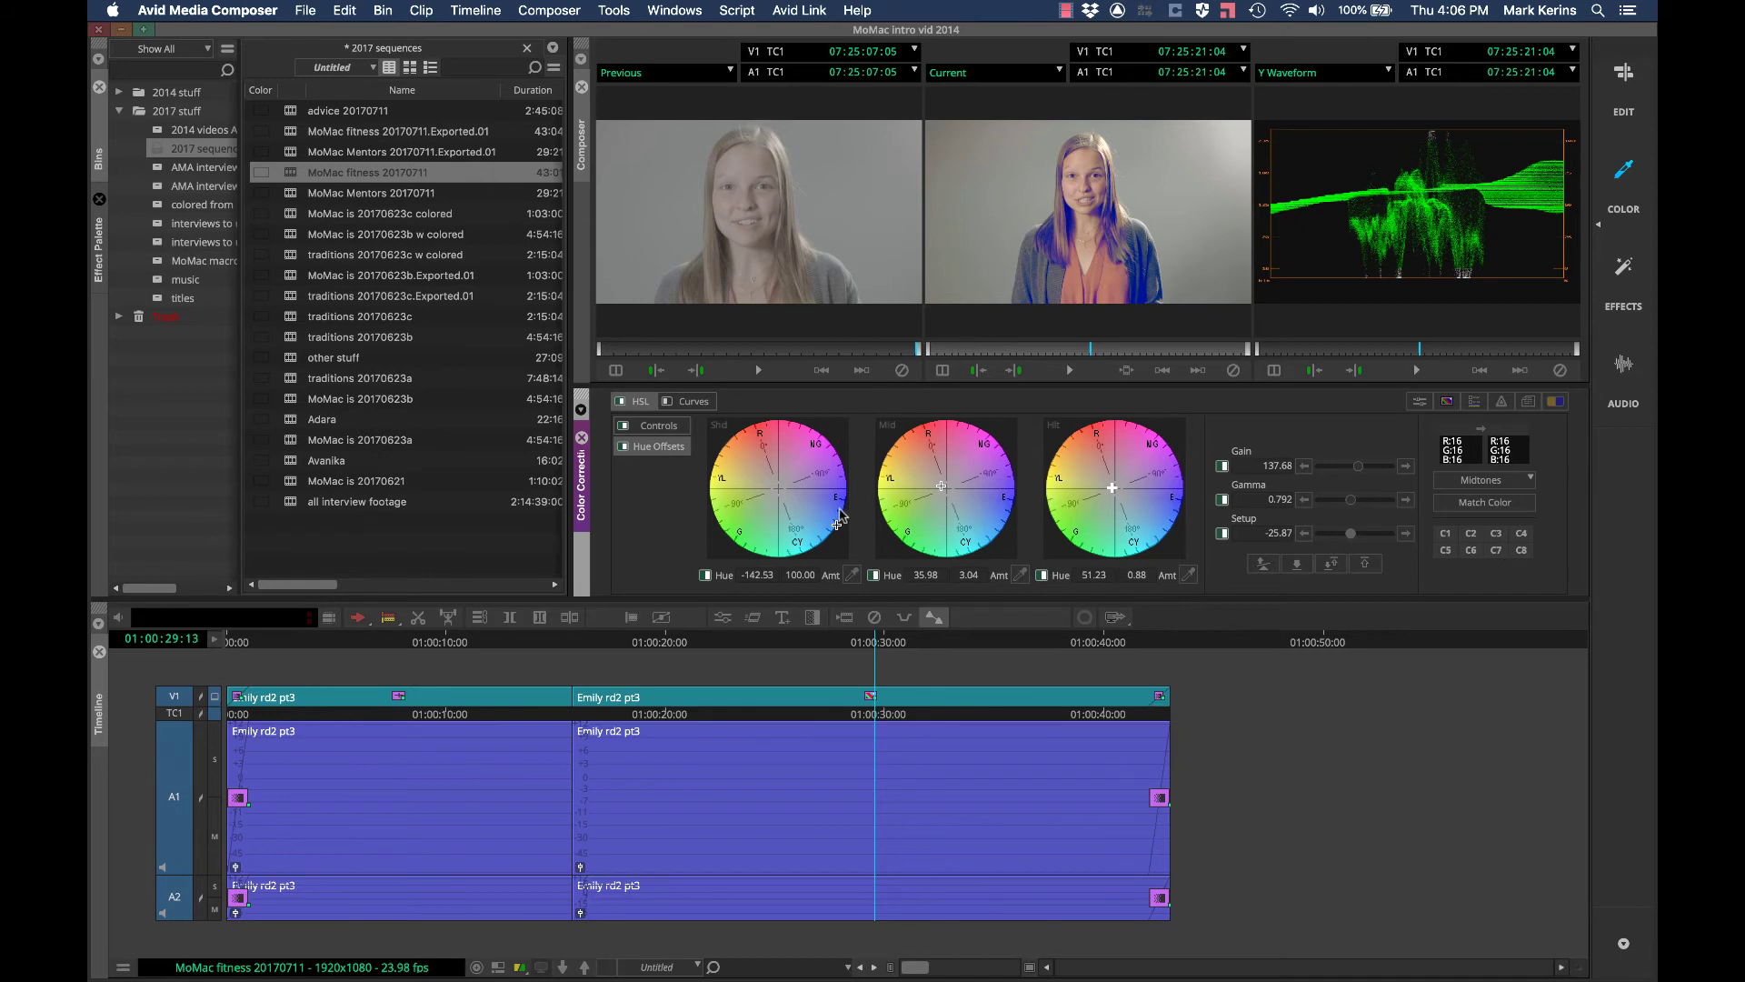
pyautogui.moveTo(836, 527); pyautogui.dragTo(781, 496)
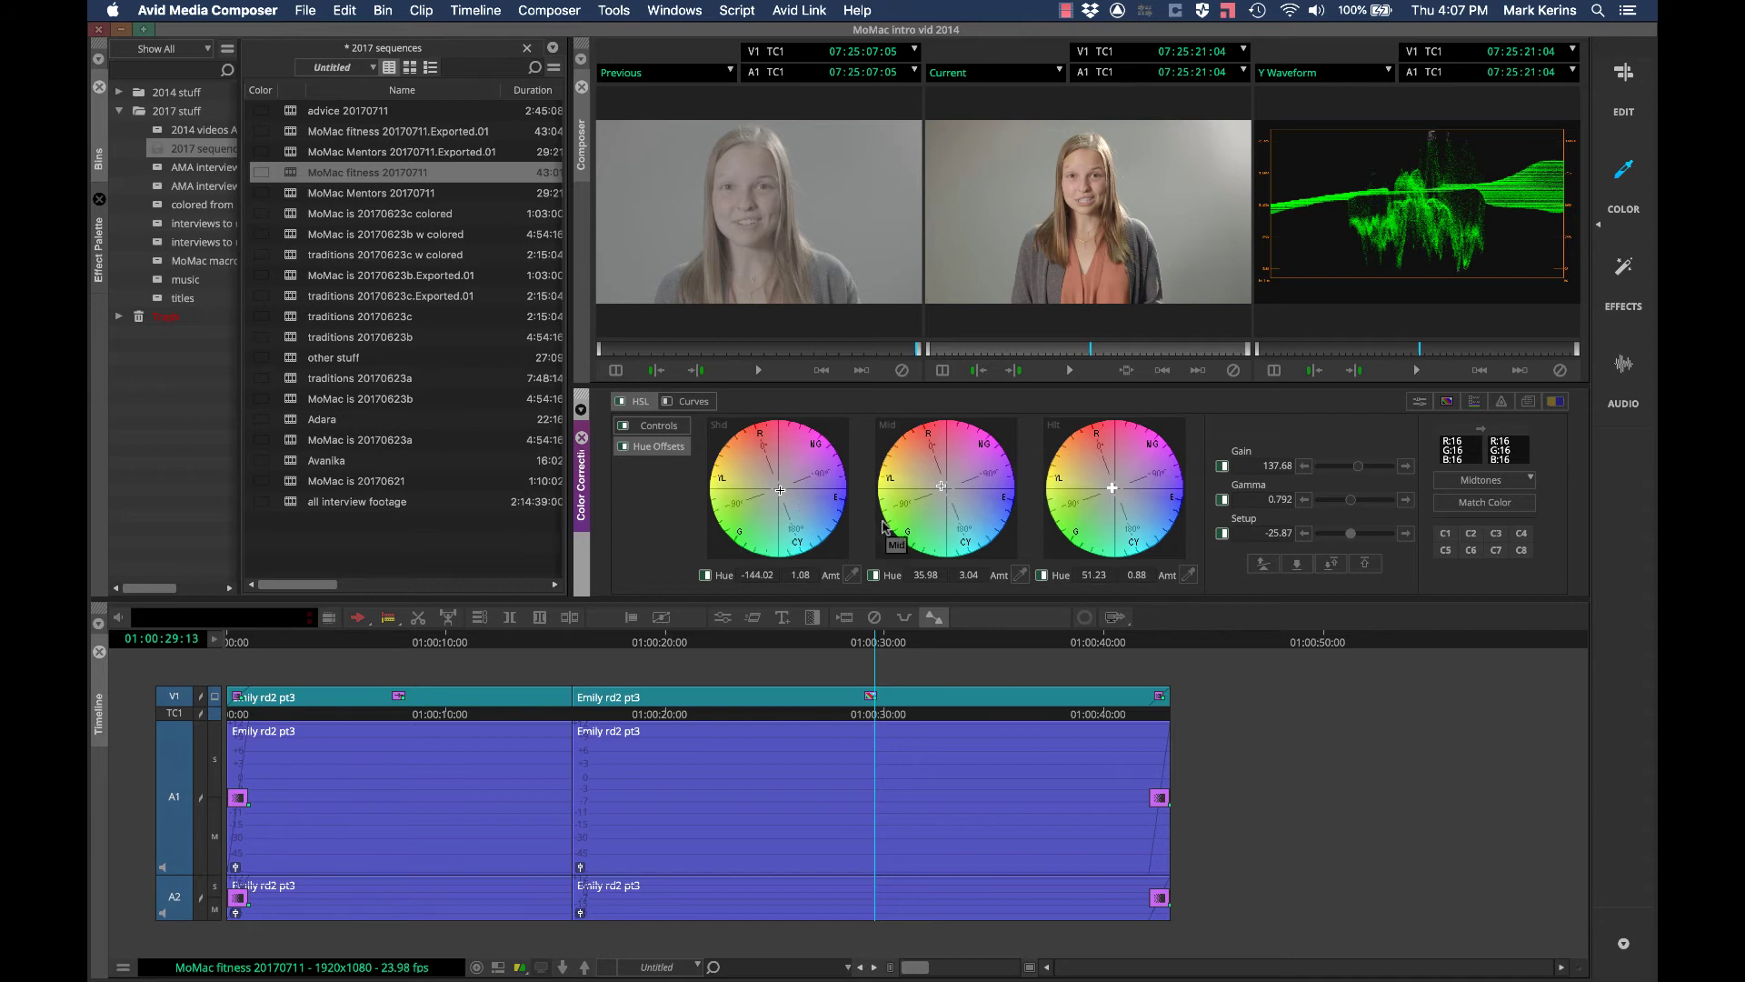
# Step: Shape the Master curve into a gentle S with a shadow point at 43, 21 and a highlight point at output 244
pyautogui.click(687, 405)
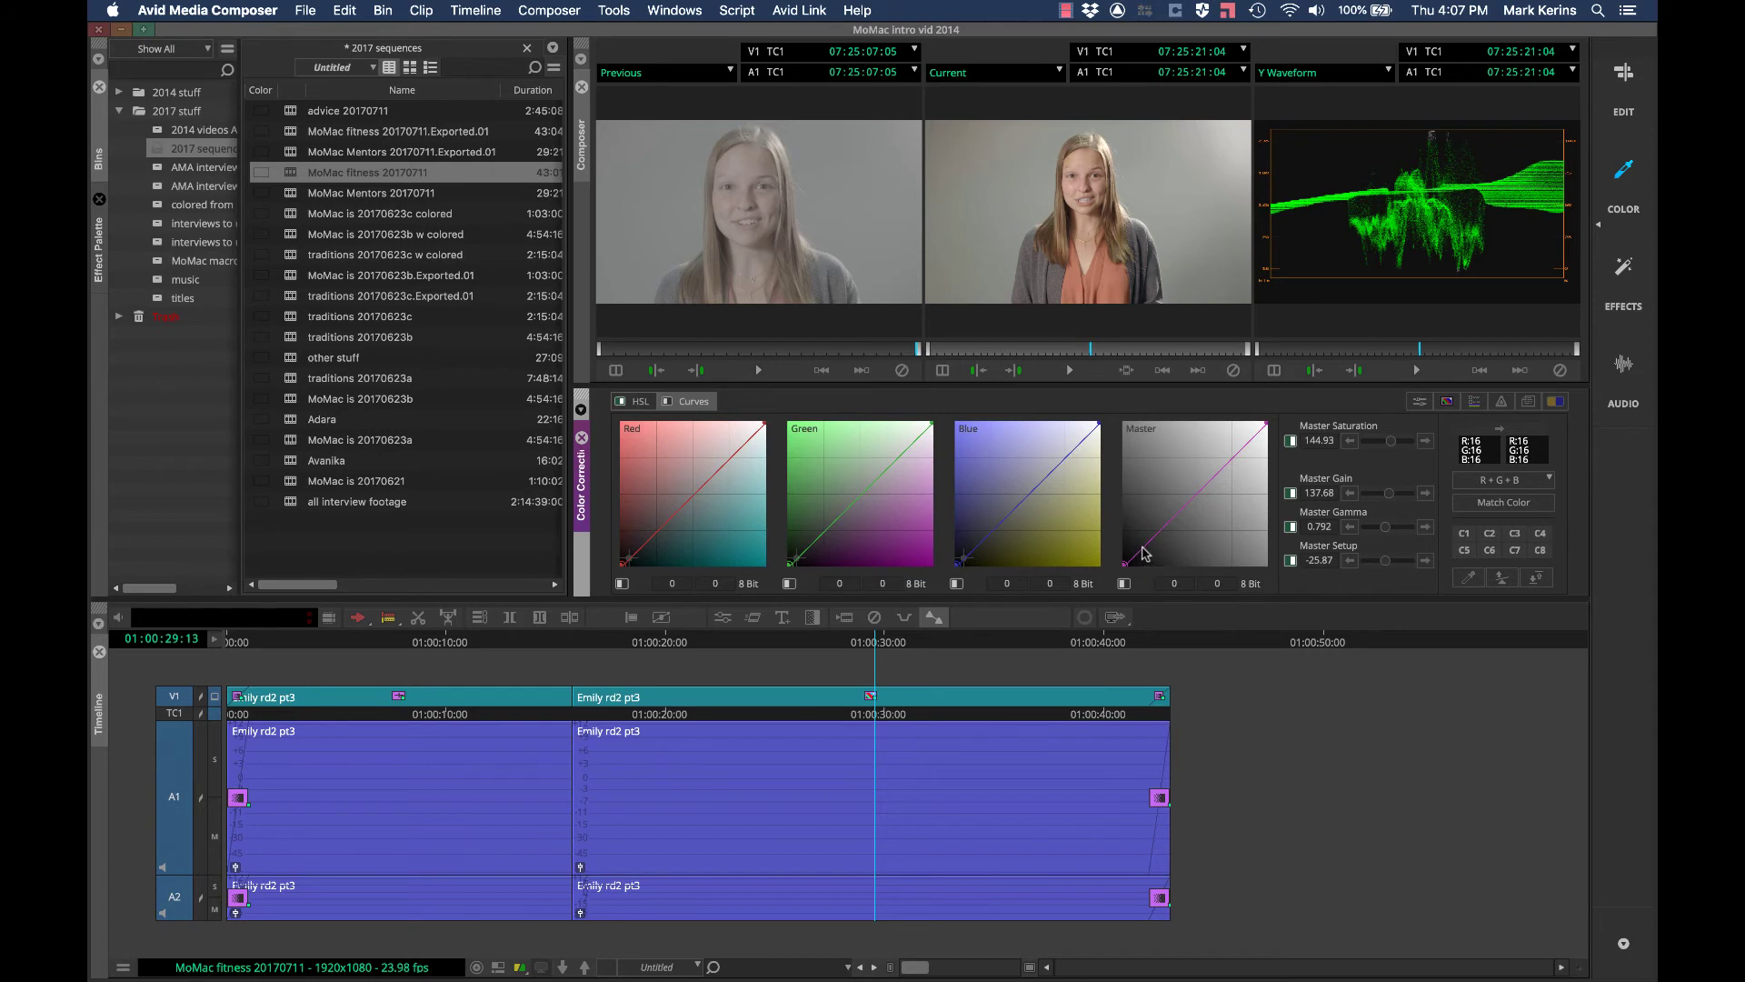
pyautogui.moveTo(1144, 551); pyautogui.dragTo(1141, 559)
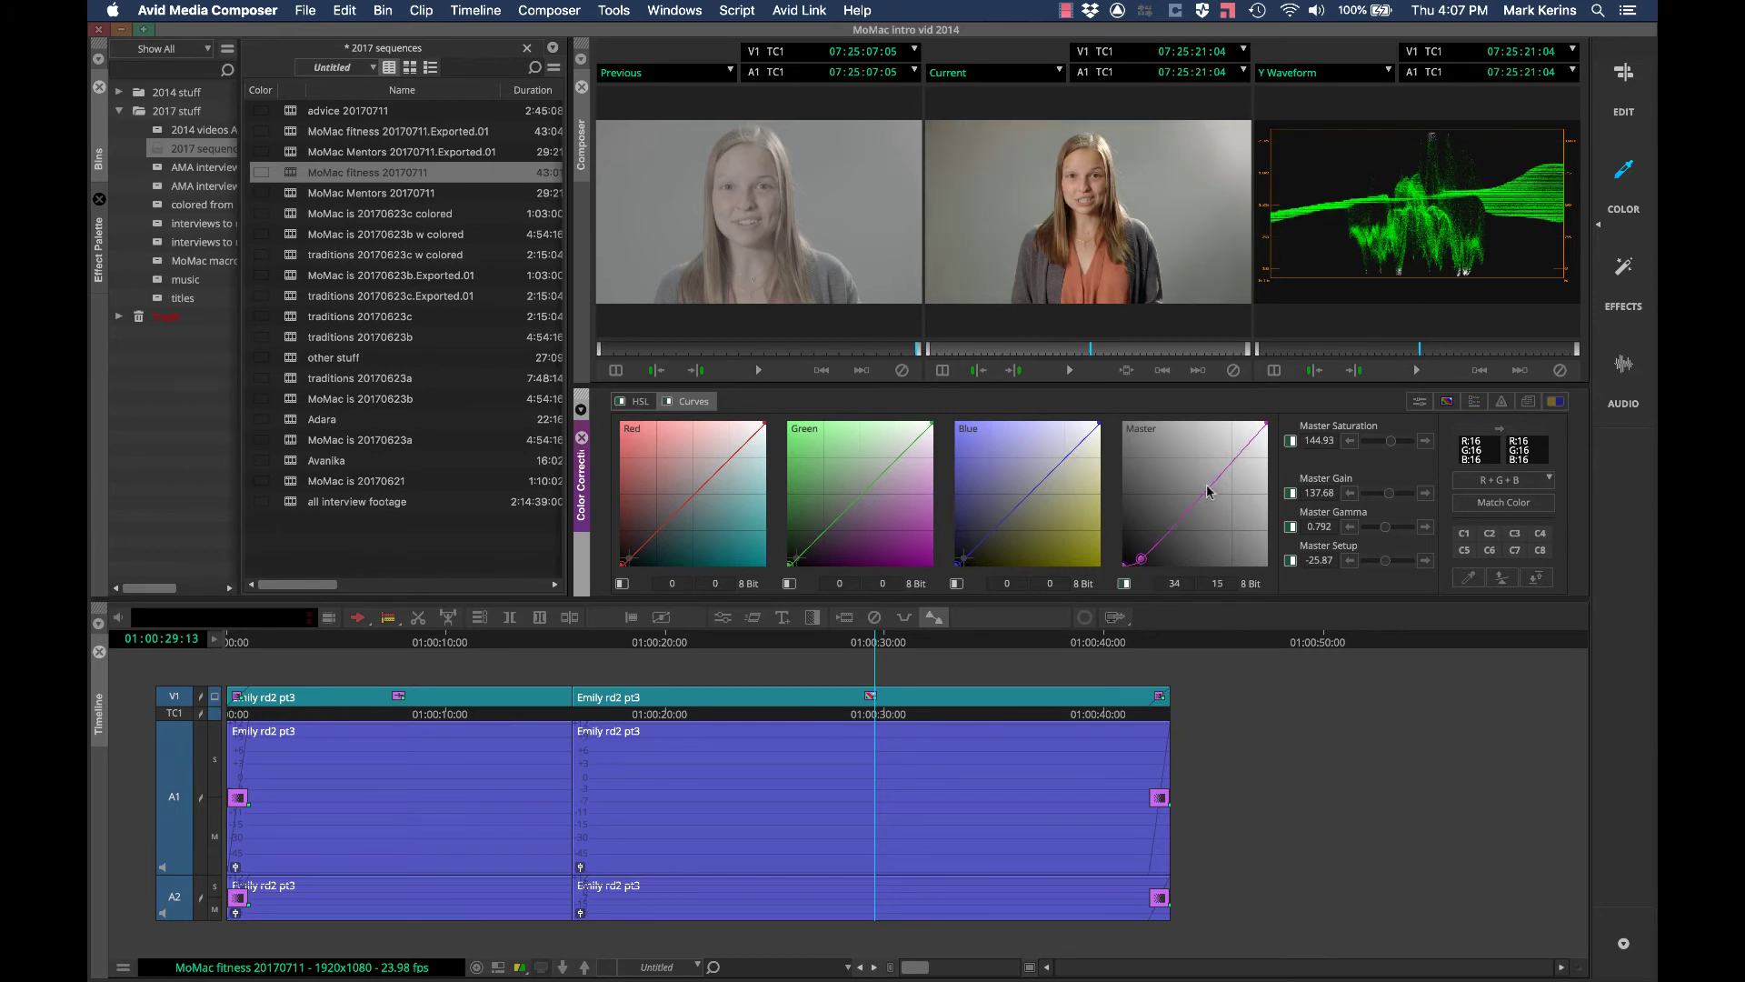
pyautogui.moveTo(1247, 443); pyautogui.dragTo(1249, 429)
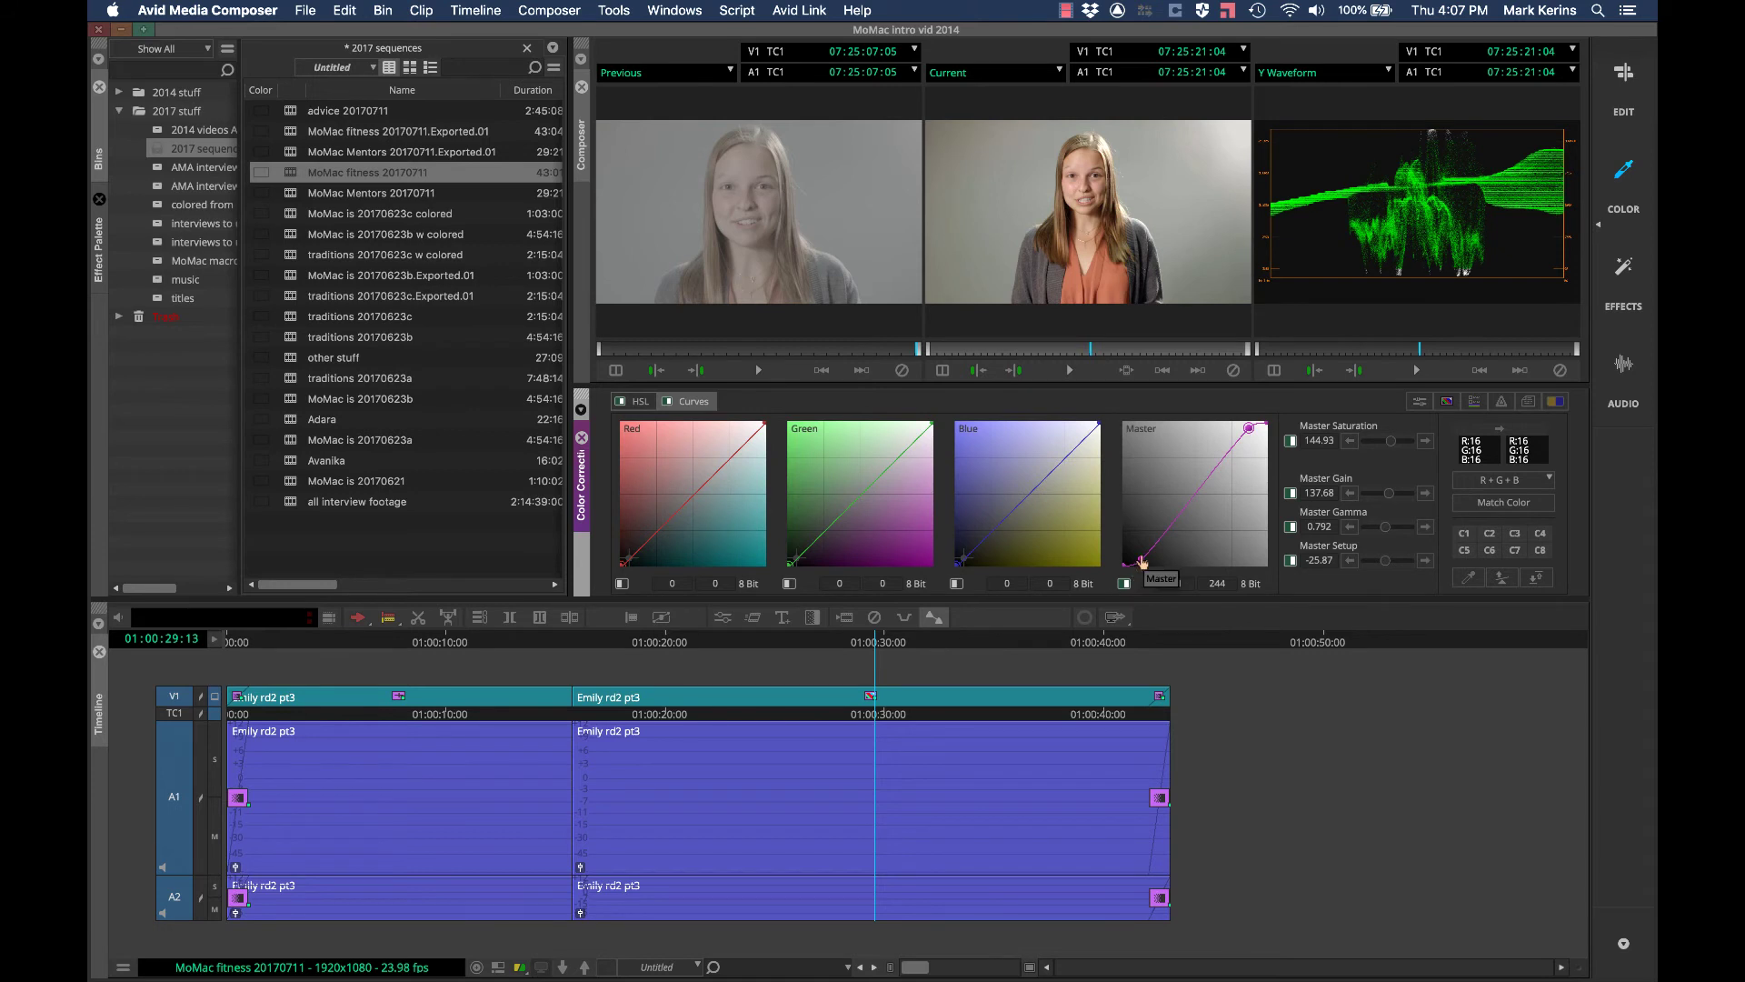
pyautogui.moveTo(1141, 560); pyautogui.dragTo(1146, 555)
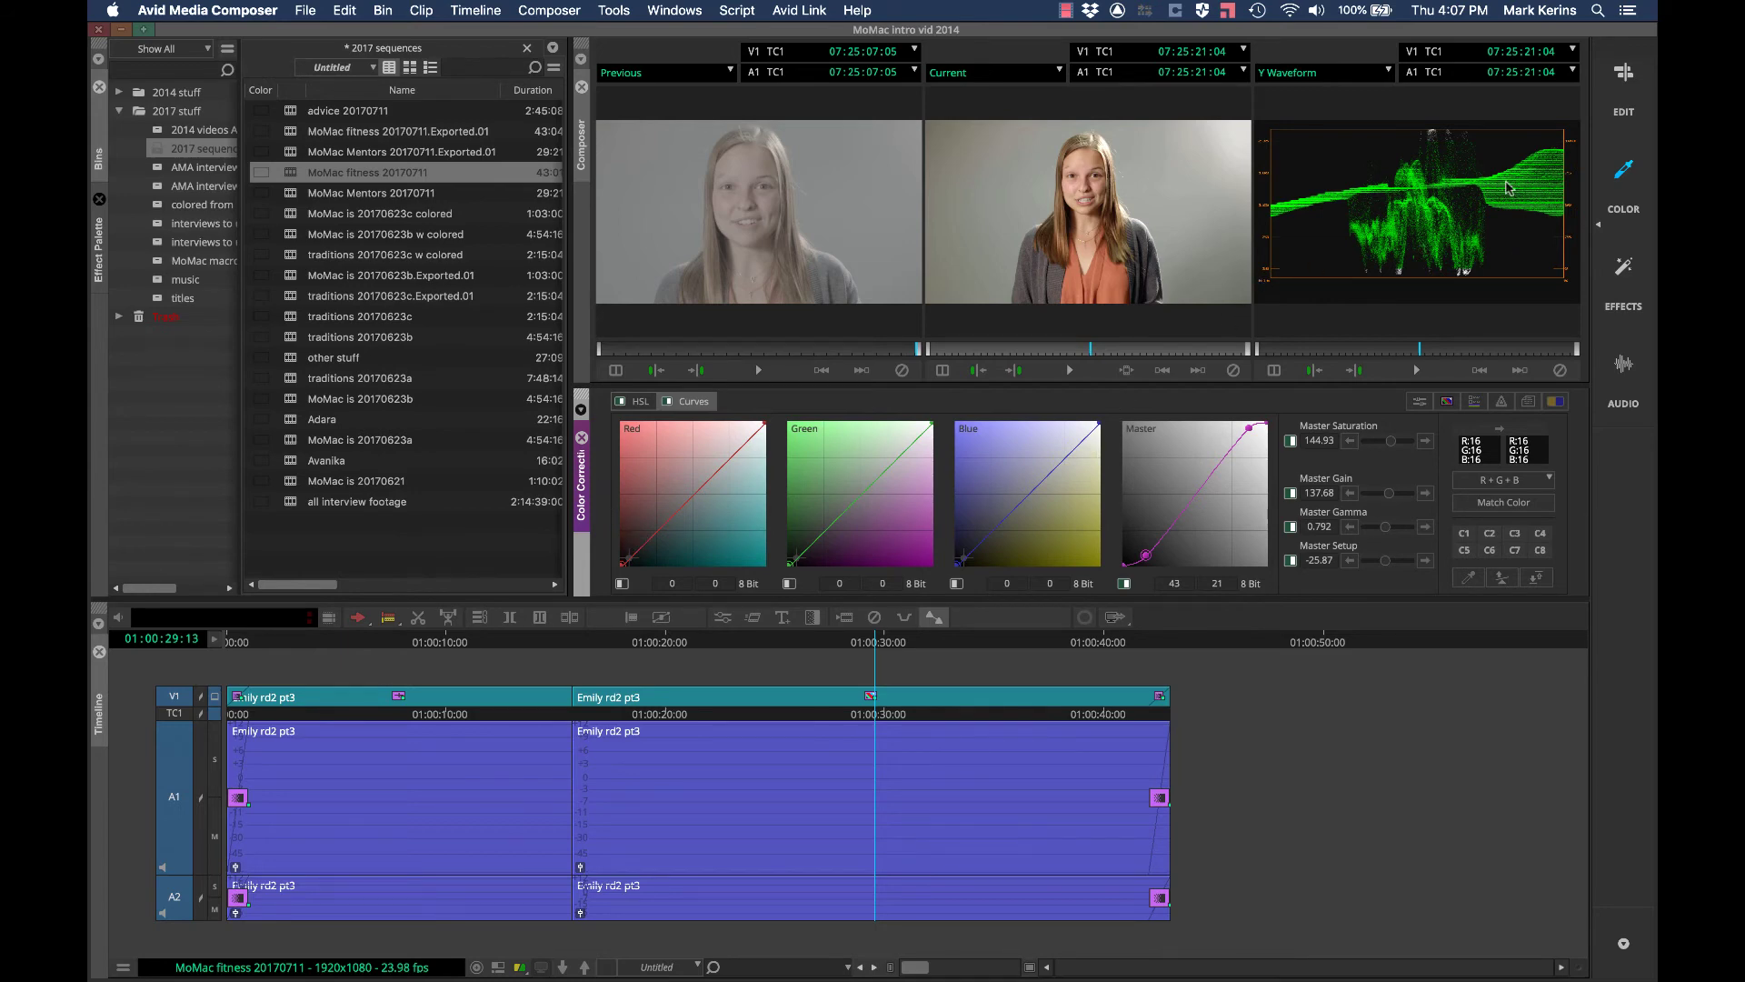
# Step: Return to the Edit workspace, compare the first clip at 01:00:07:15 with the second at 01:00:30:08, and bring up the Effect Palette
pyautogui.press('shift+super+f')
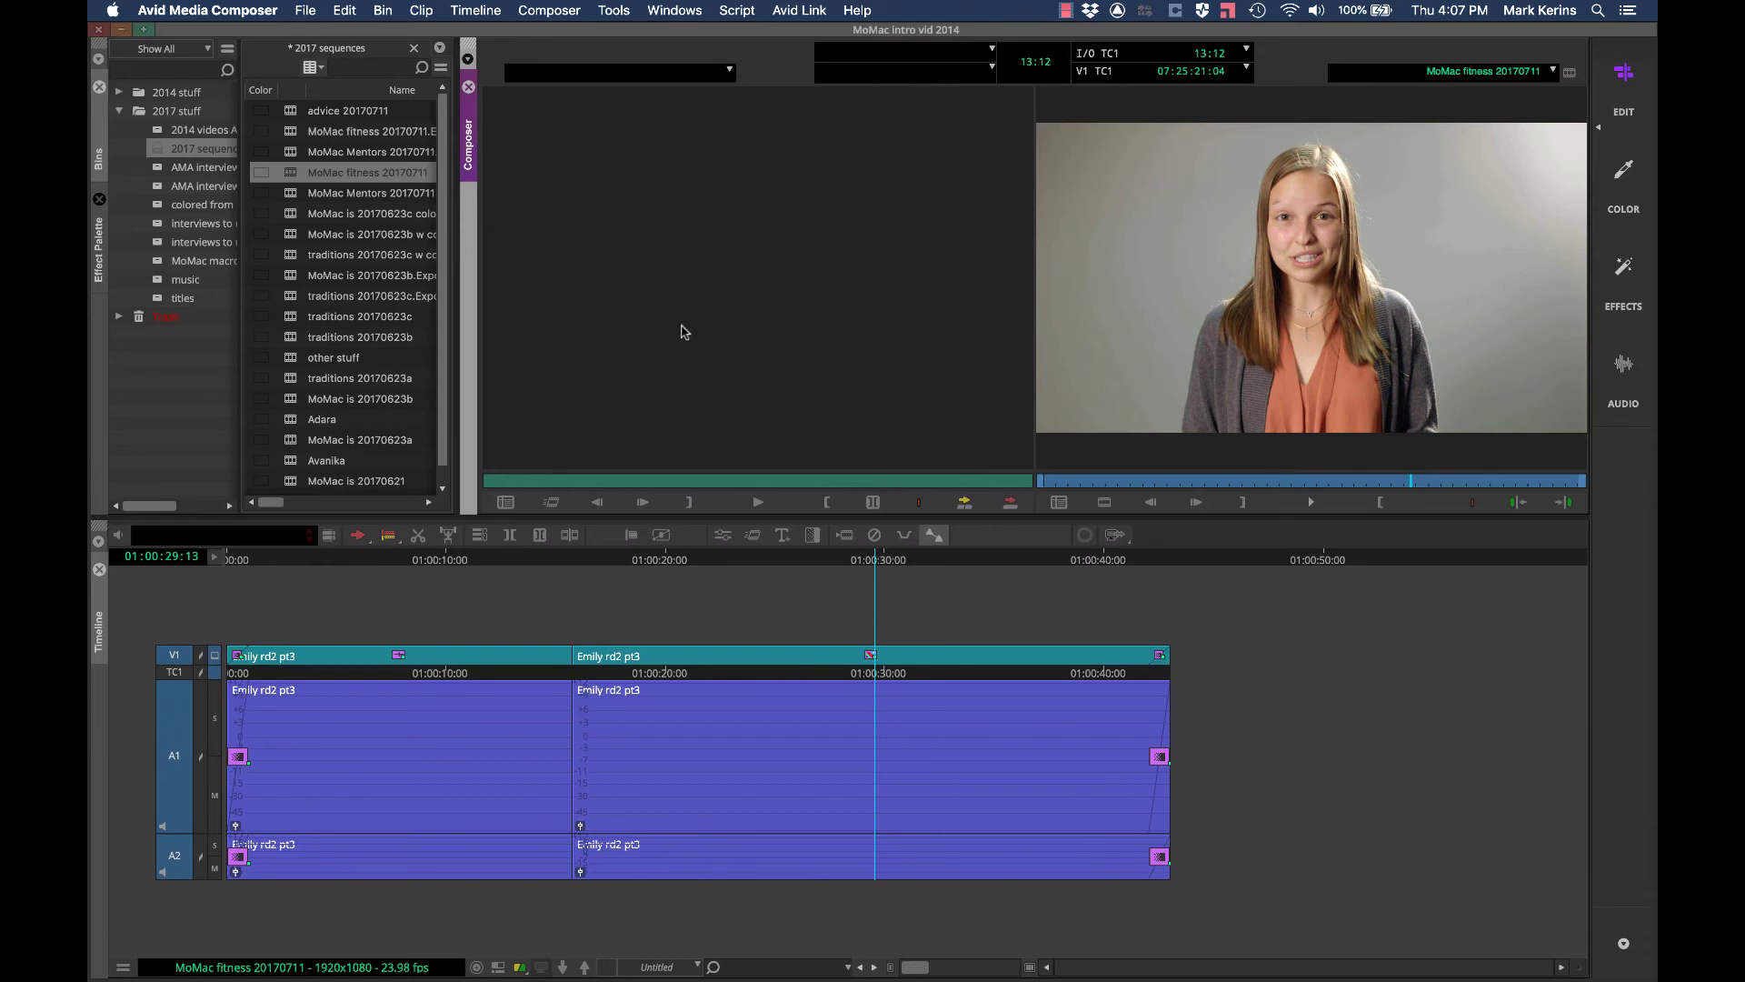
pyautogui.click(394, 559)
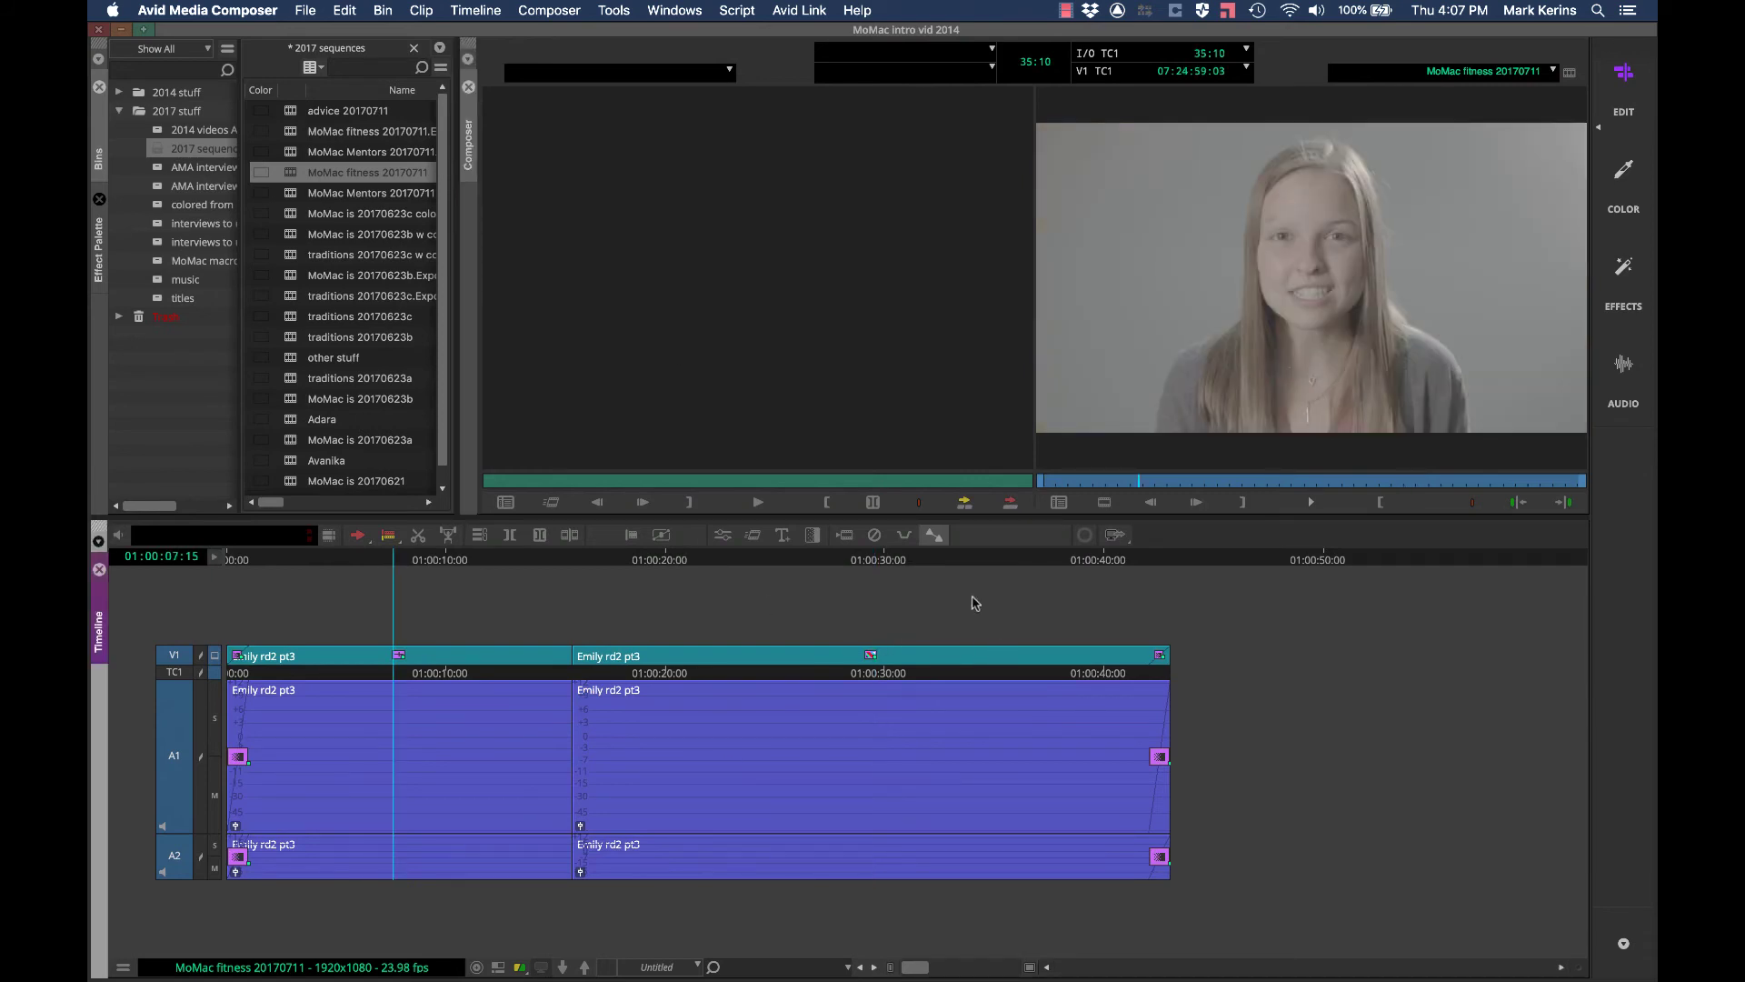
pyautogui.click(893, 565)
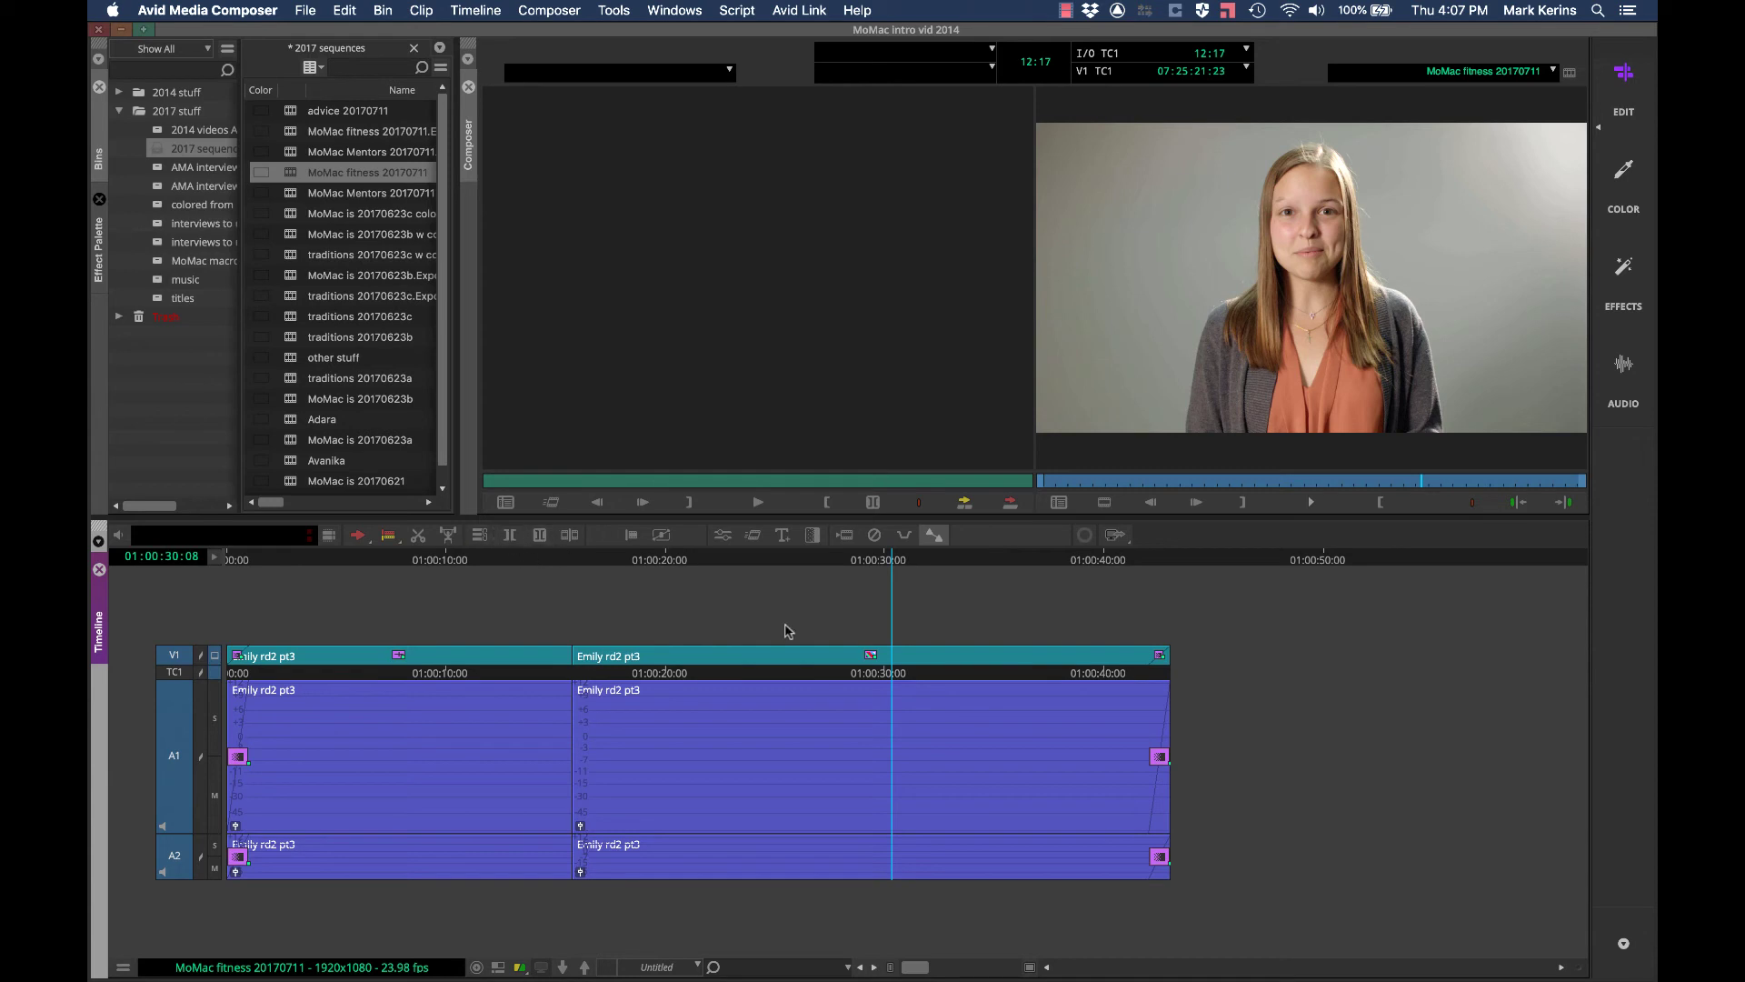
pyautogui.click(97, 273)
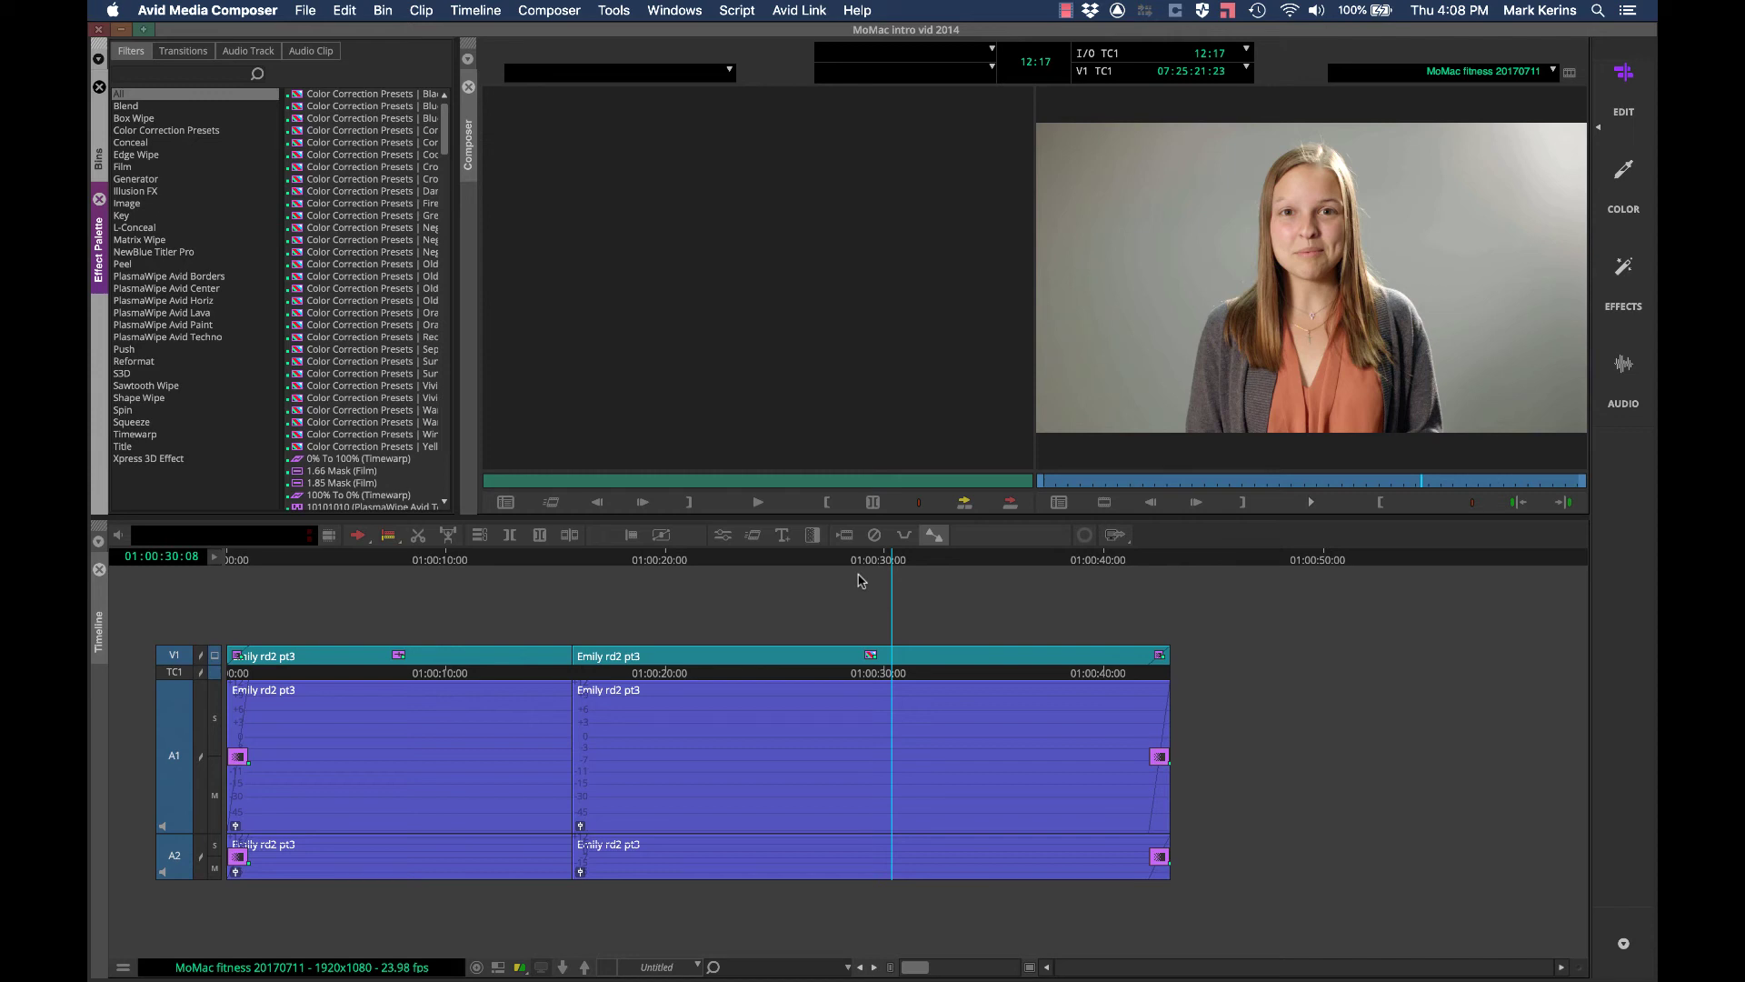
# Step: Scrub back to 01:00:08:06 in the first clip and inspect its Resize crop parameters in the Effect Editor
pyautogui.moveTo(895, 570); pyautogui.dragTo(784, 579)
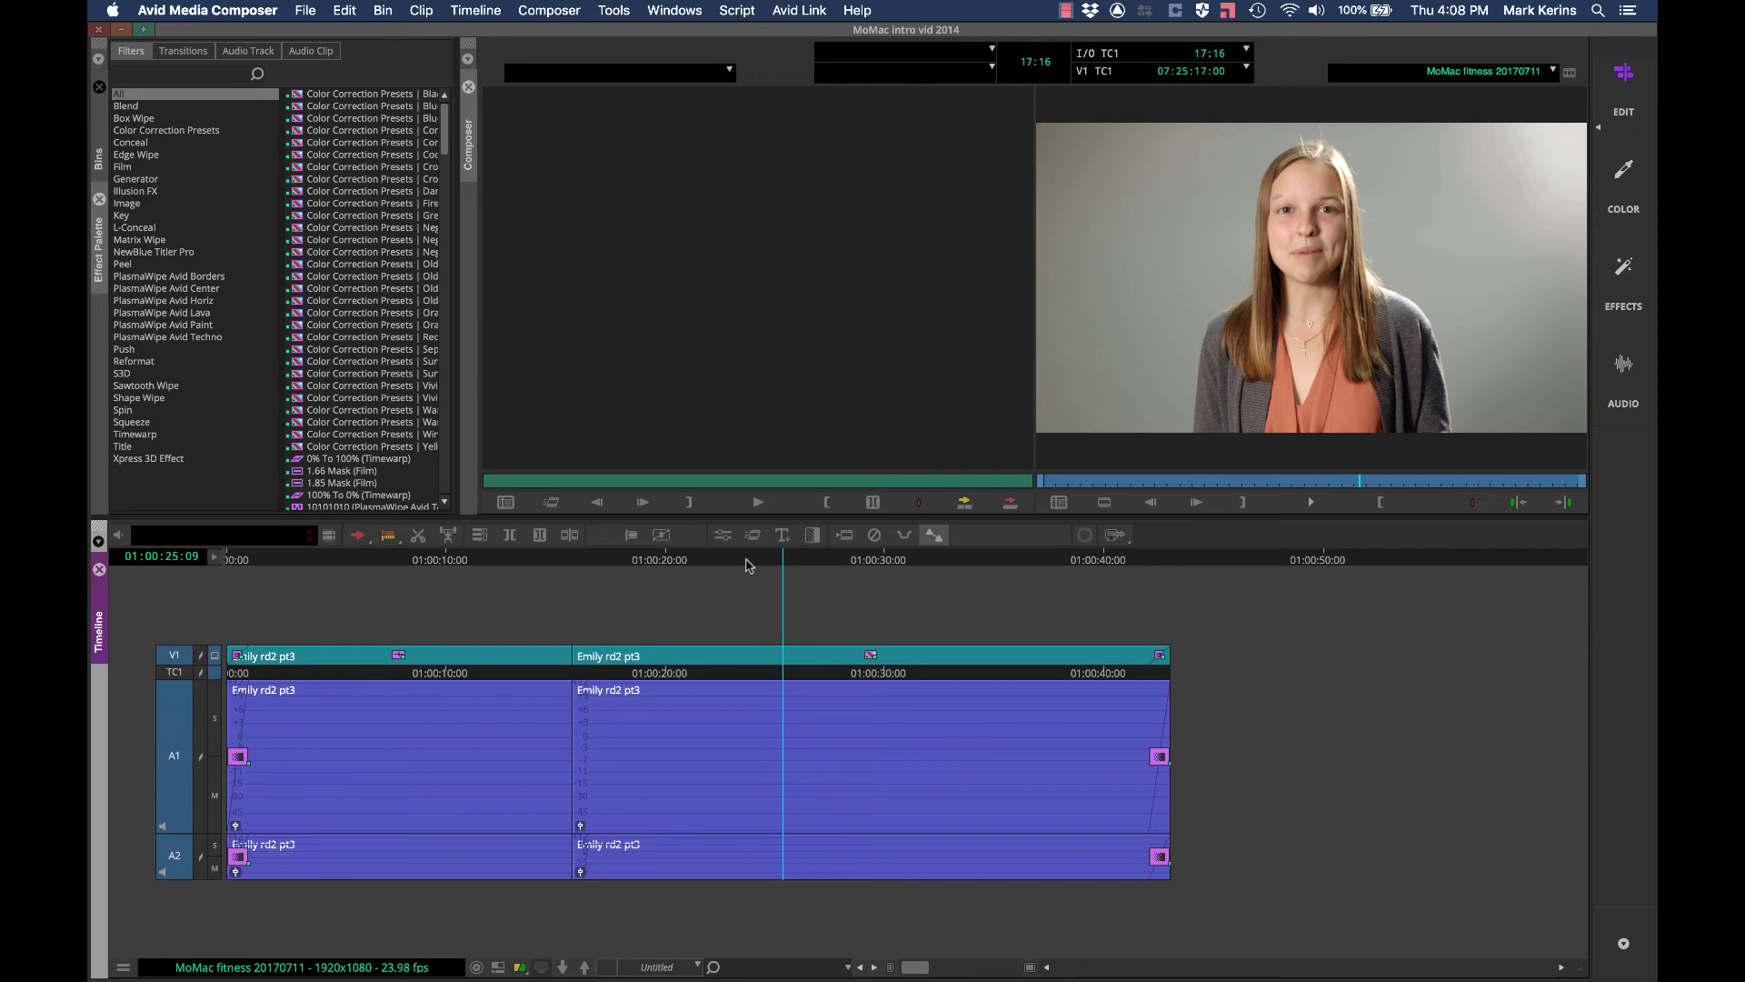
pyautogui.click(773, 556)
pyautogui.moveTo(774, 561); pyautogui.dragTo(408, 599)
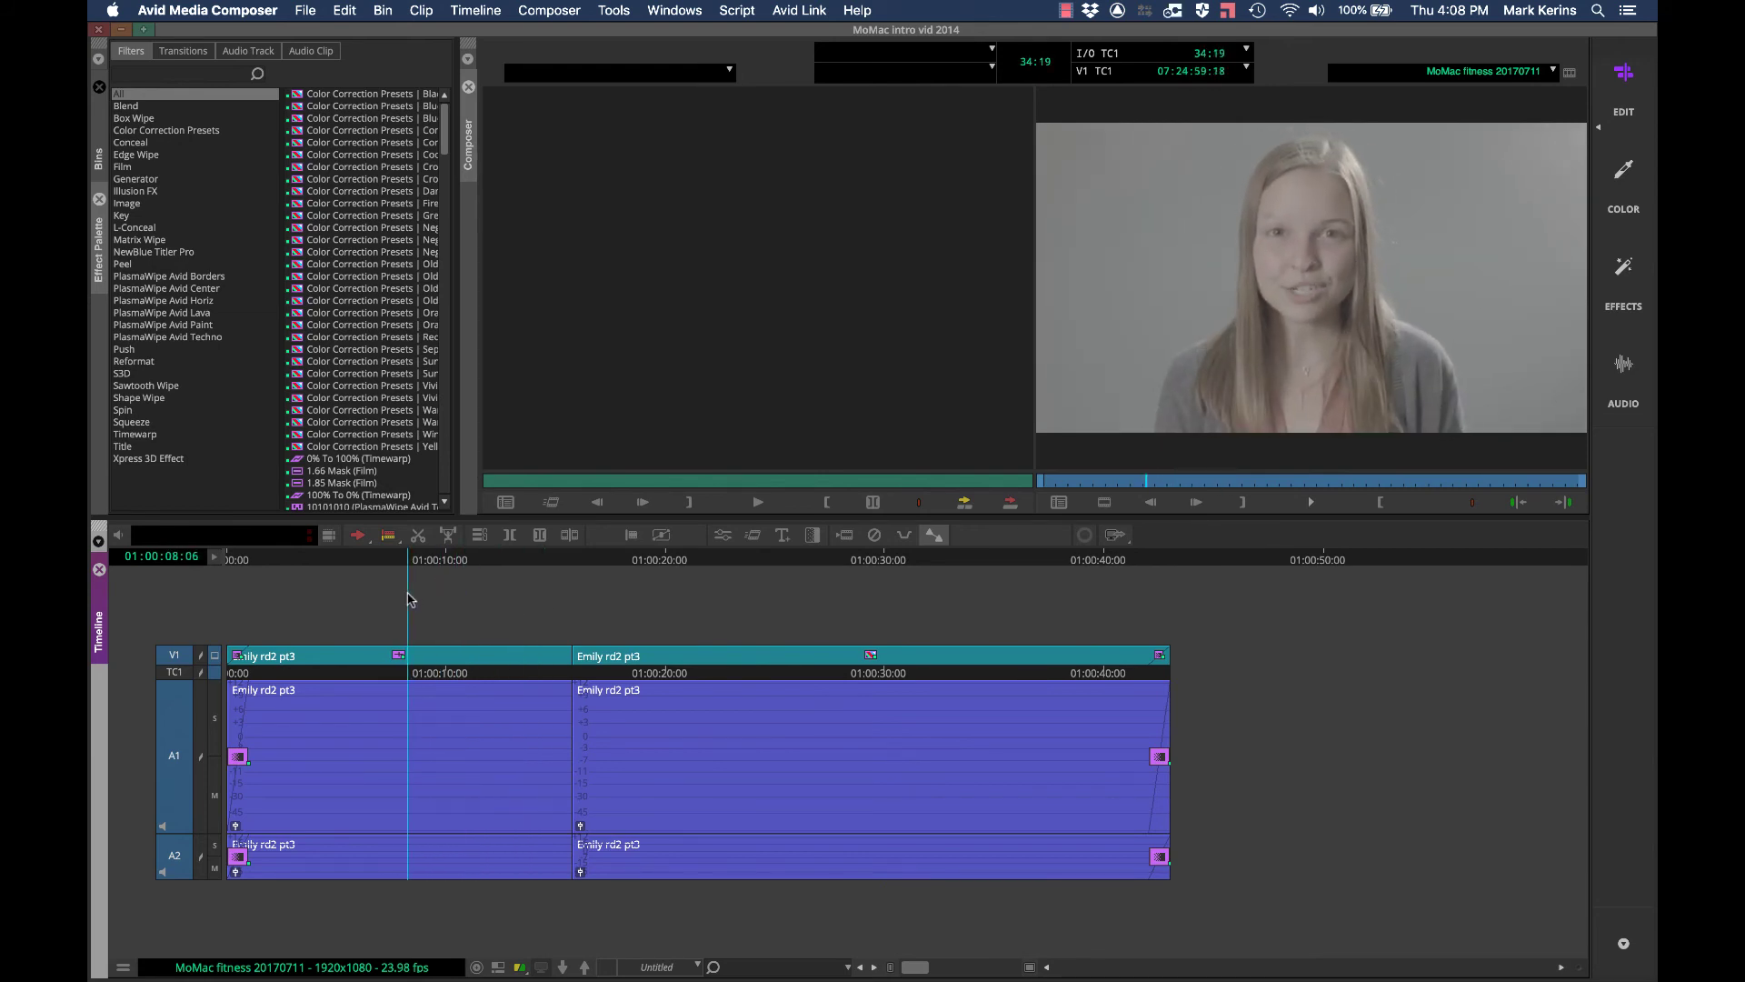
pyautogui.press(']')
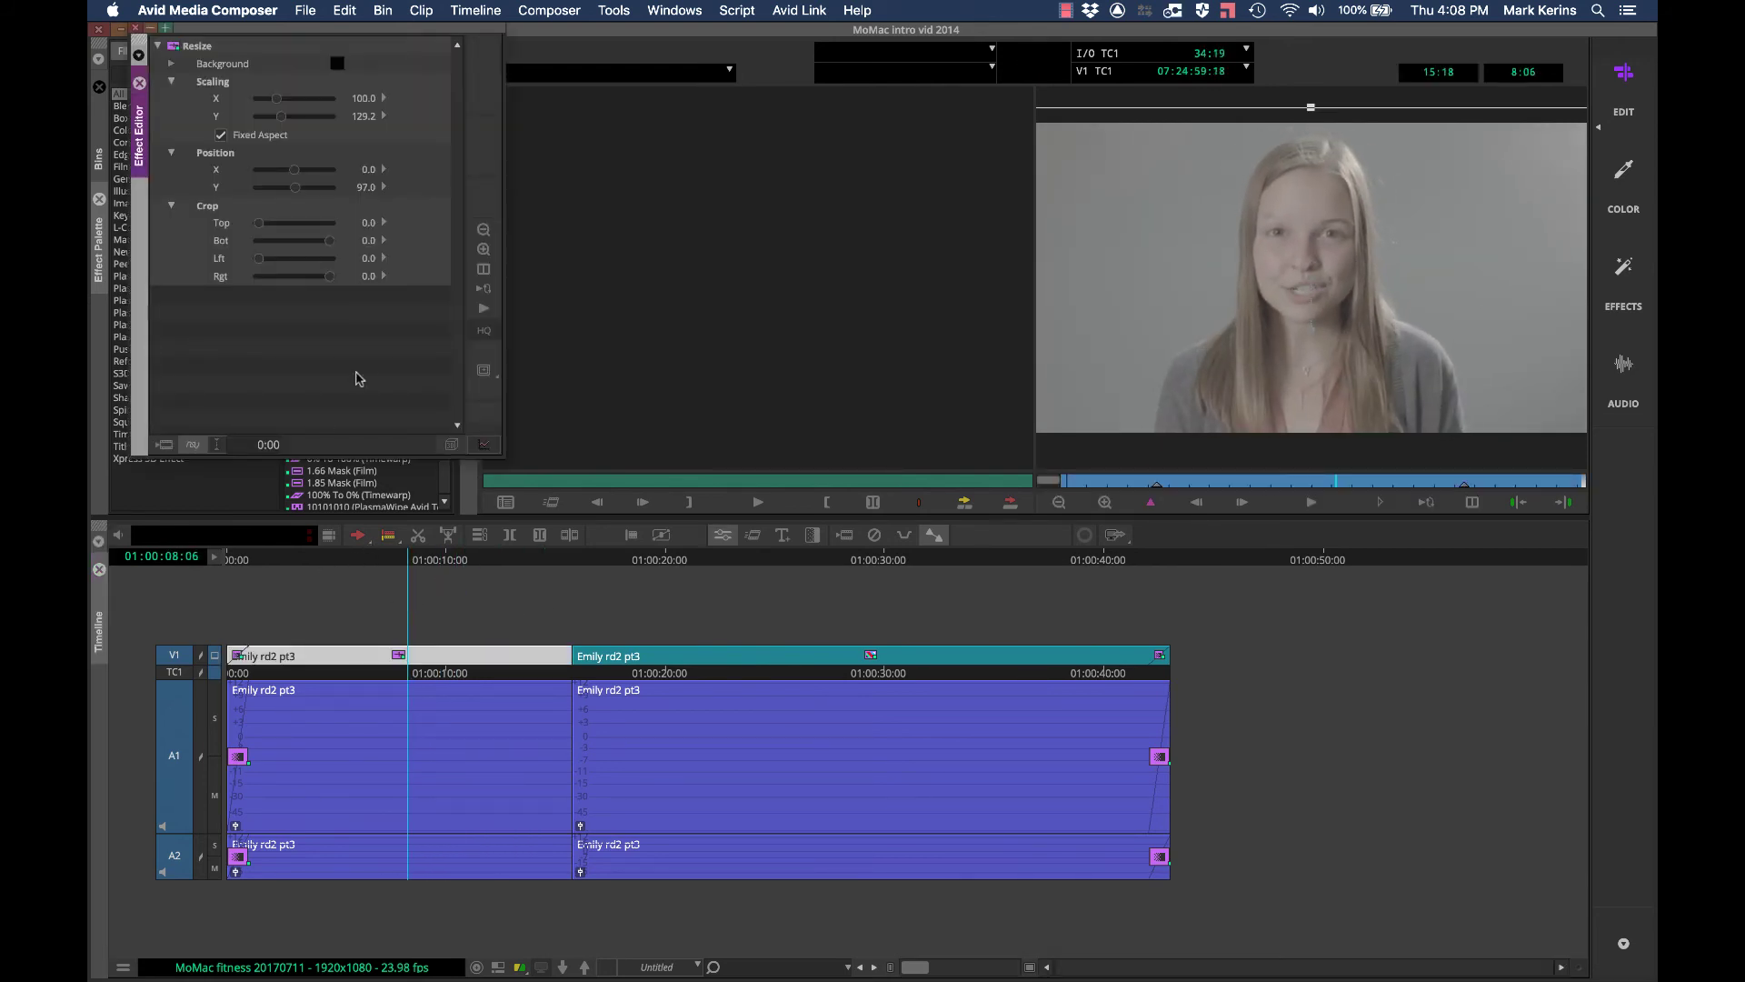
pyautogui.moveTo(329, 240); pyautogui.dragTo(367, 245)
pyautogui.click(133, 28)
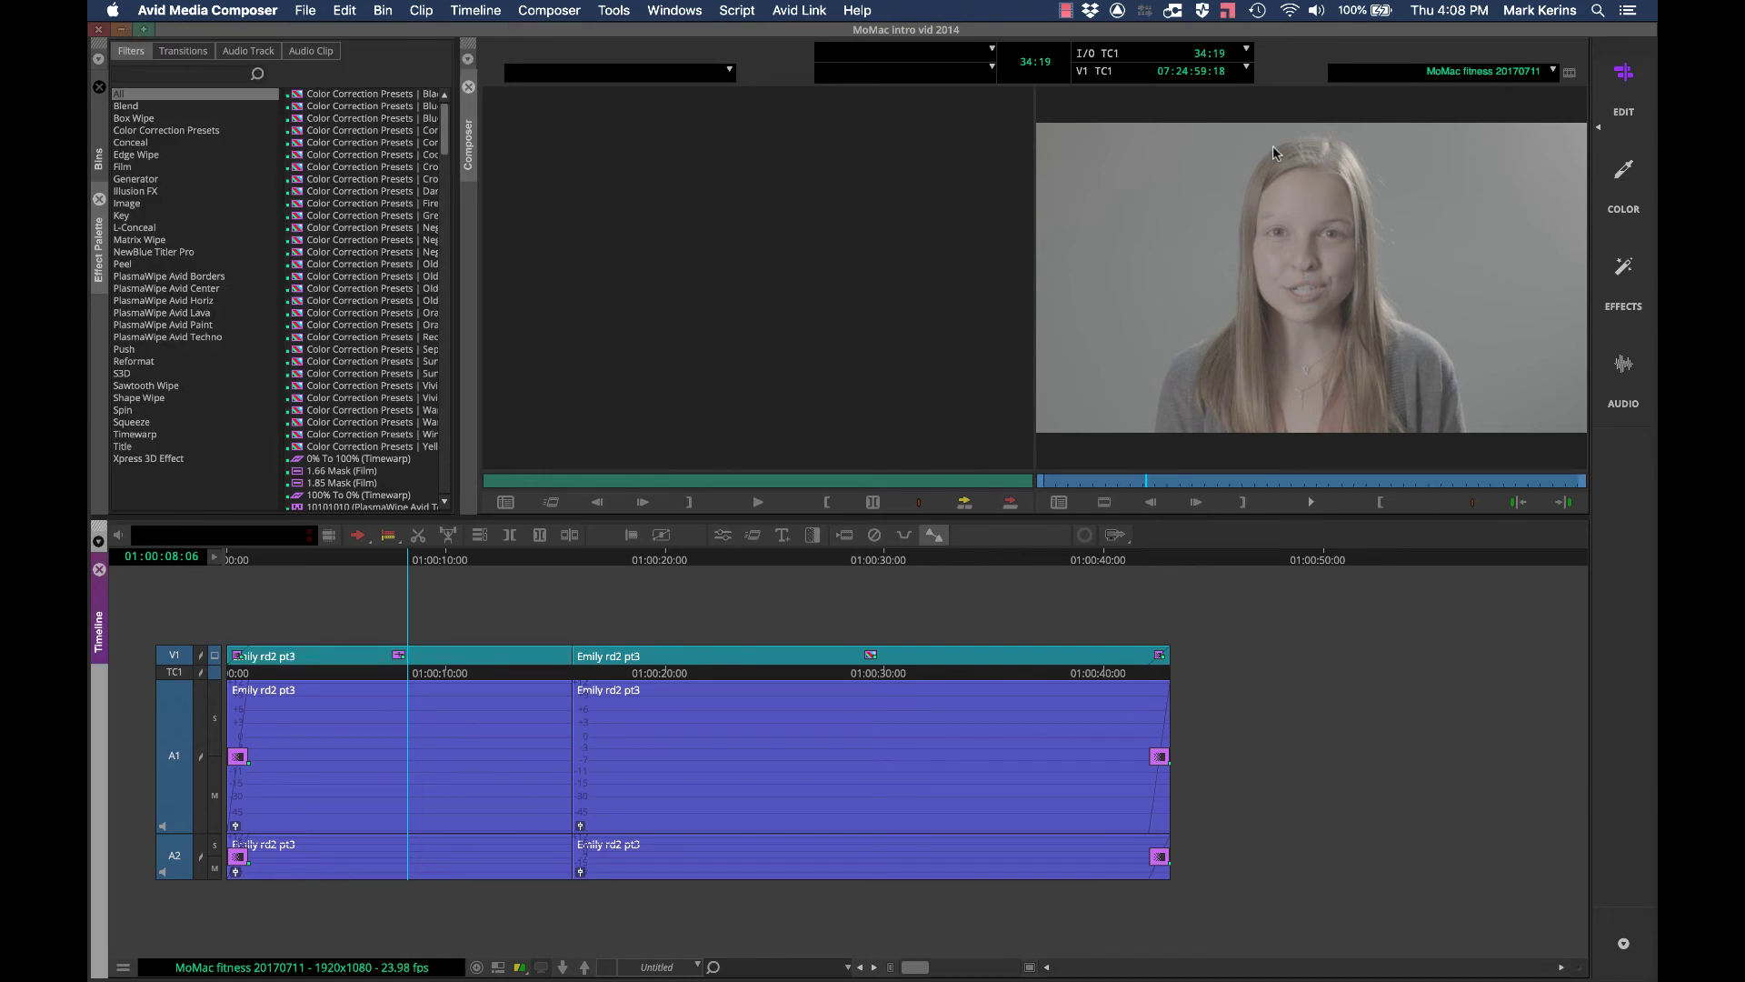
# Step: Set the project format's mask margins to the 2.39:1 preset in Settings and close the settings
pyautogui.press('shift+super+equal')
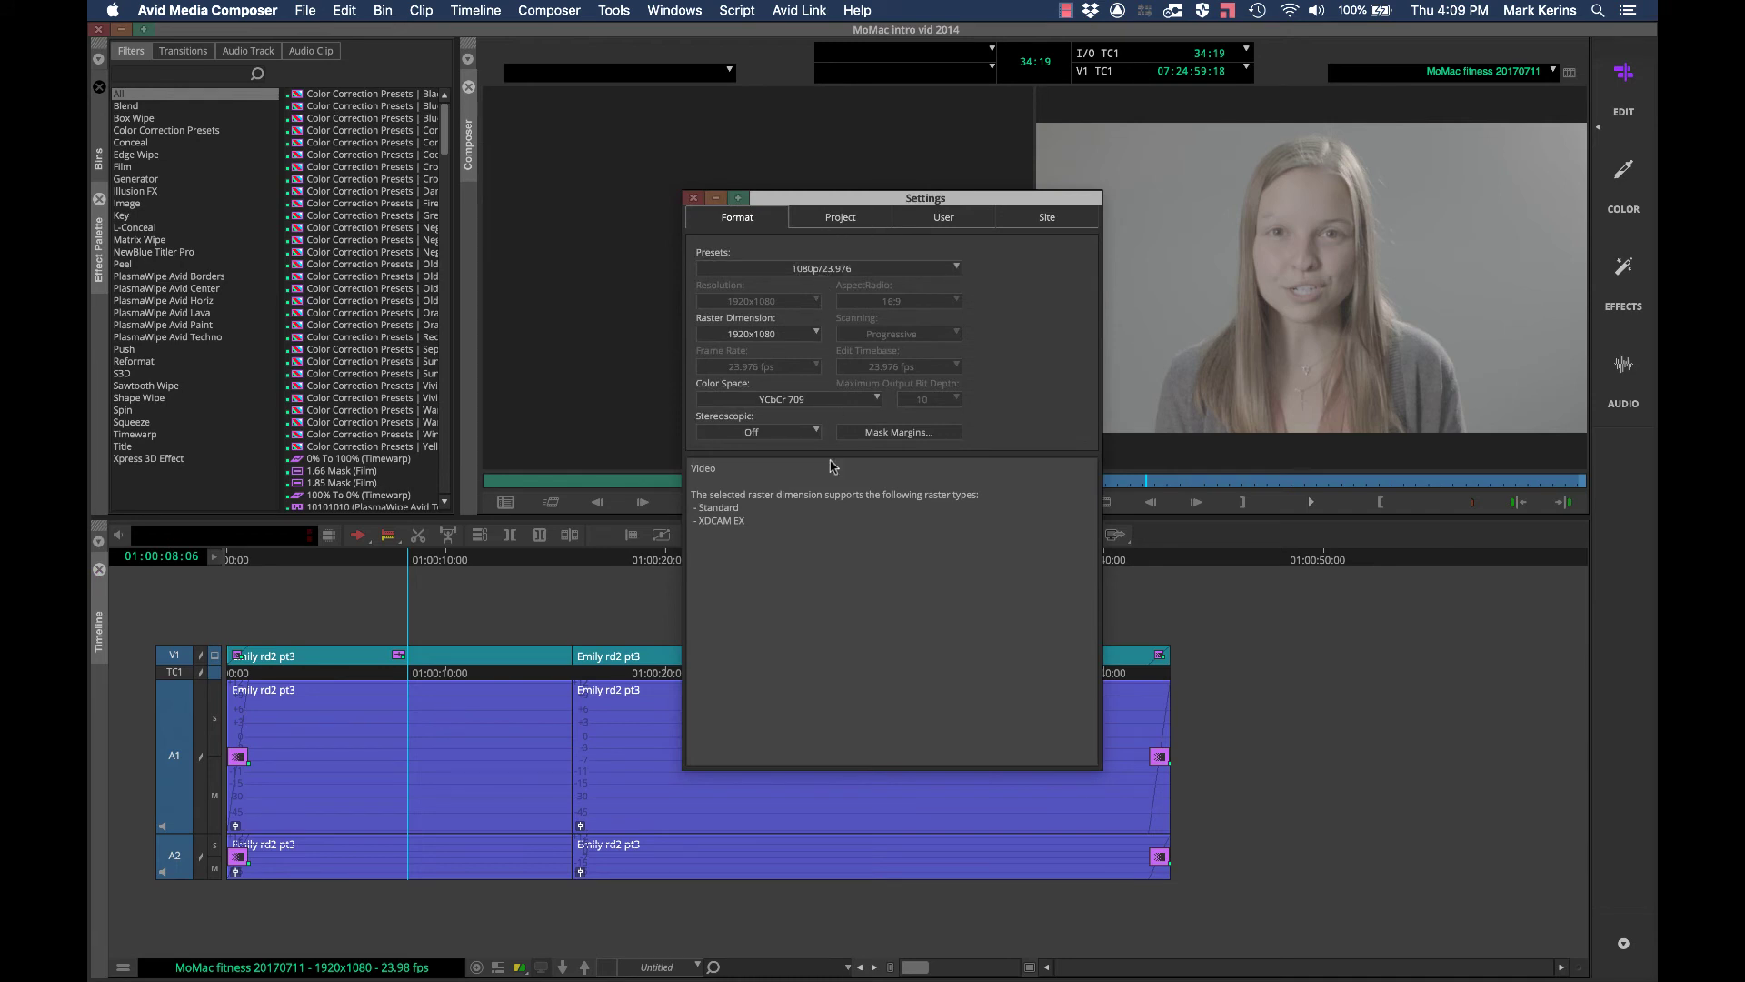
pyautogui.click(899, 433)
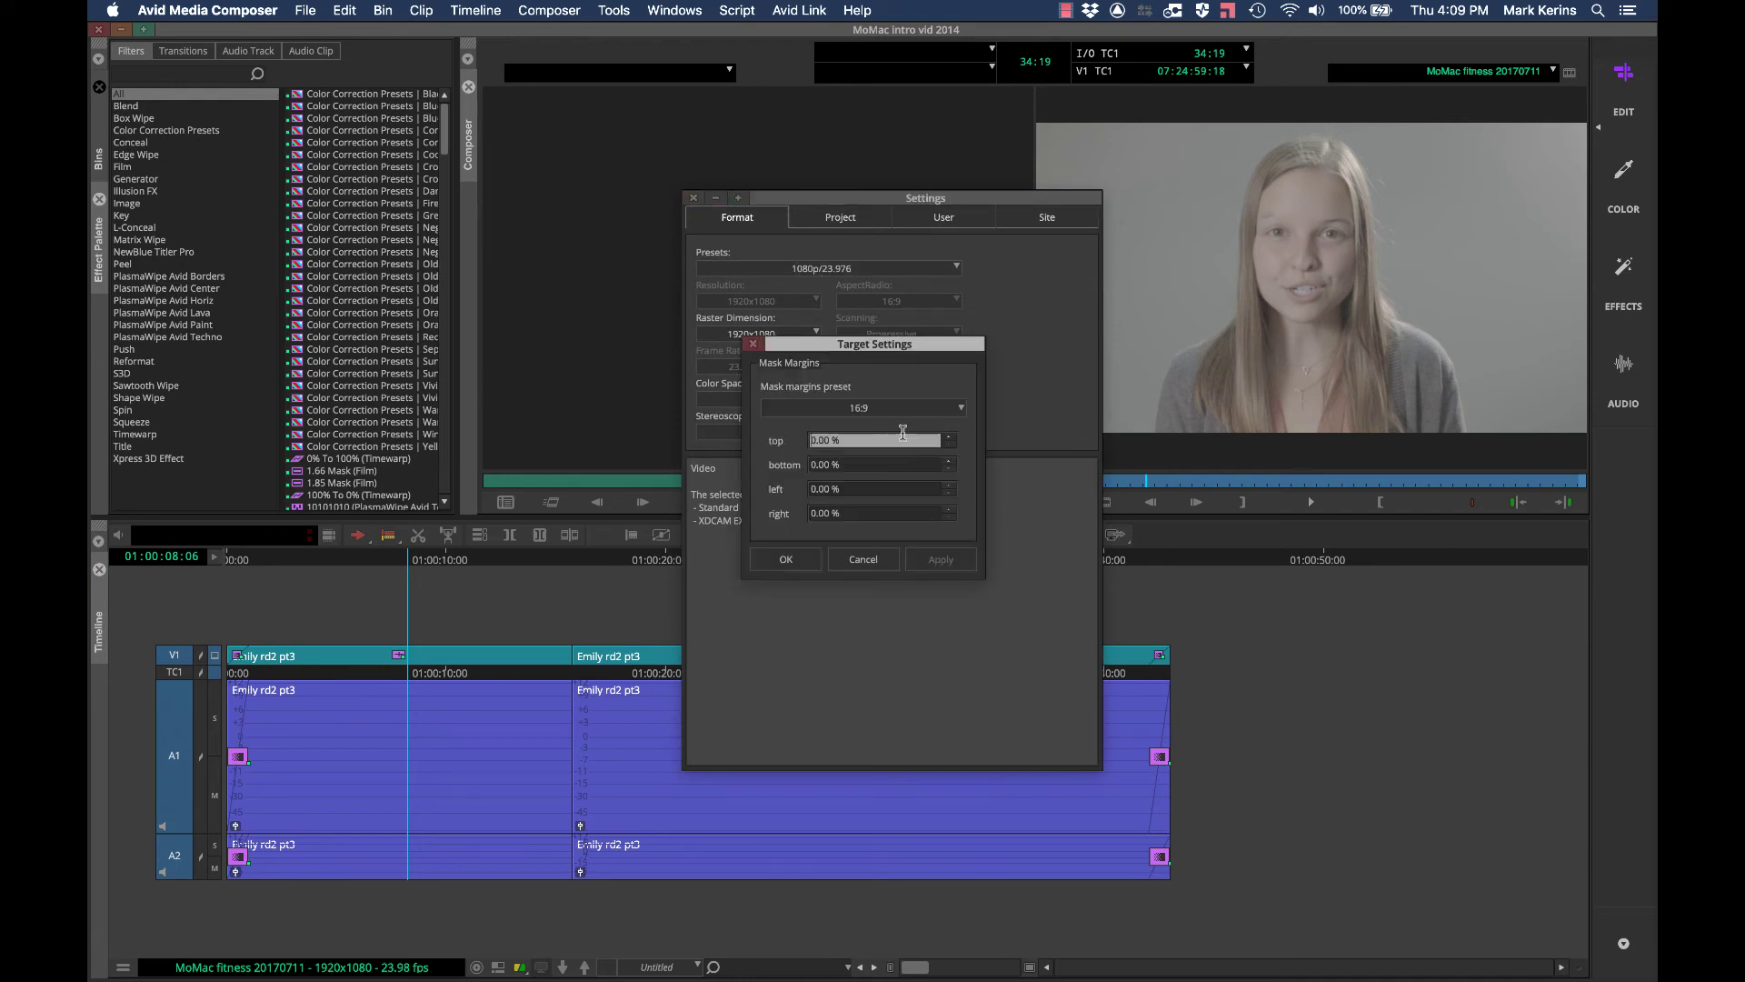
pyautogui.click(946, 409)
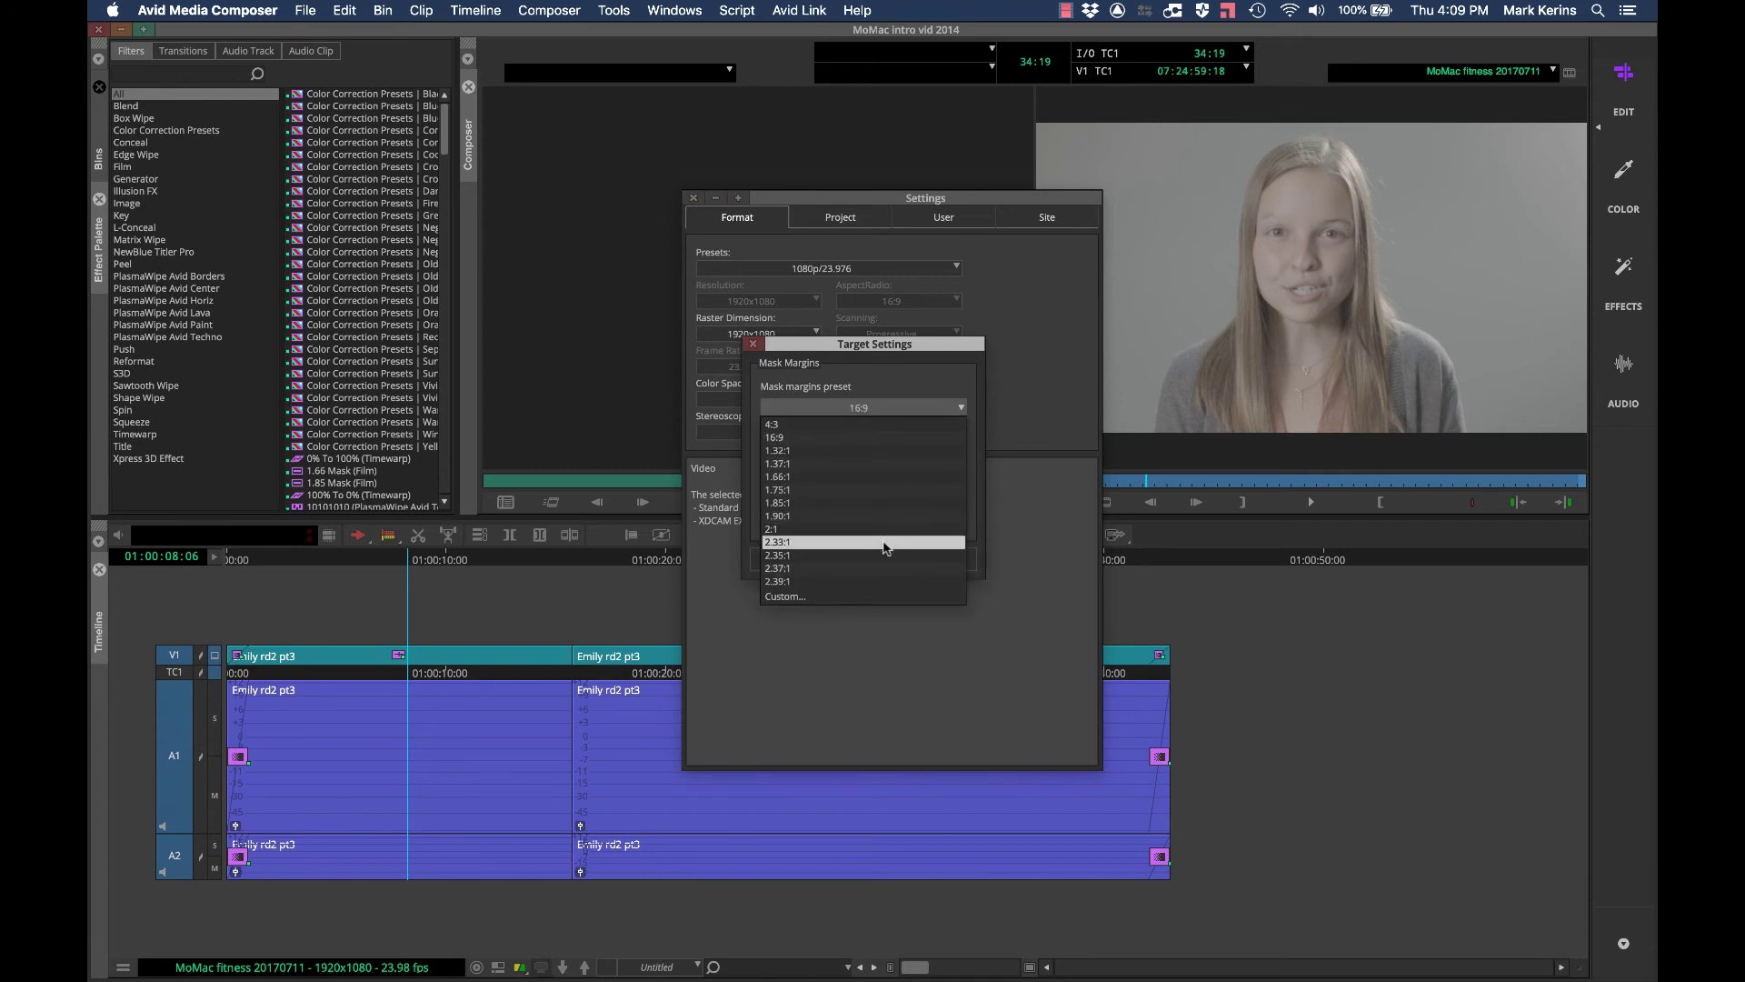
pyautogui.click(883, 581)
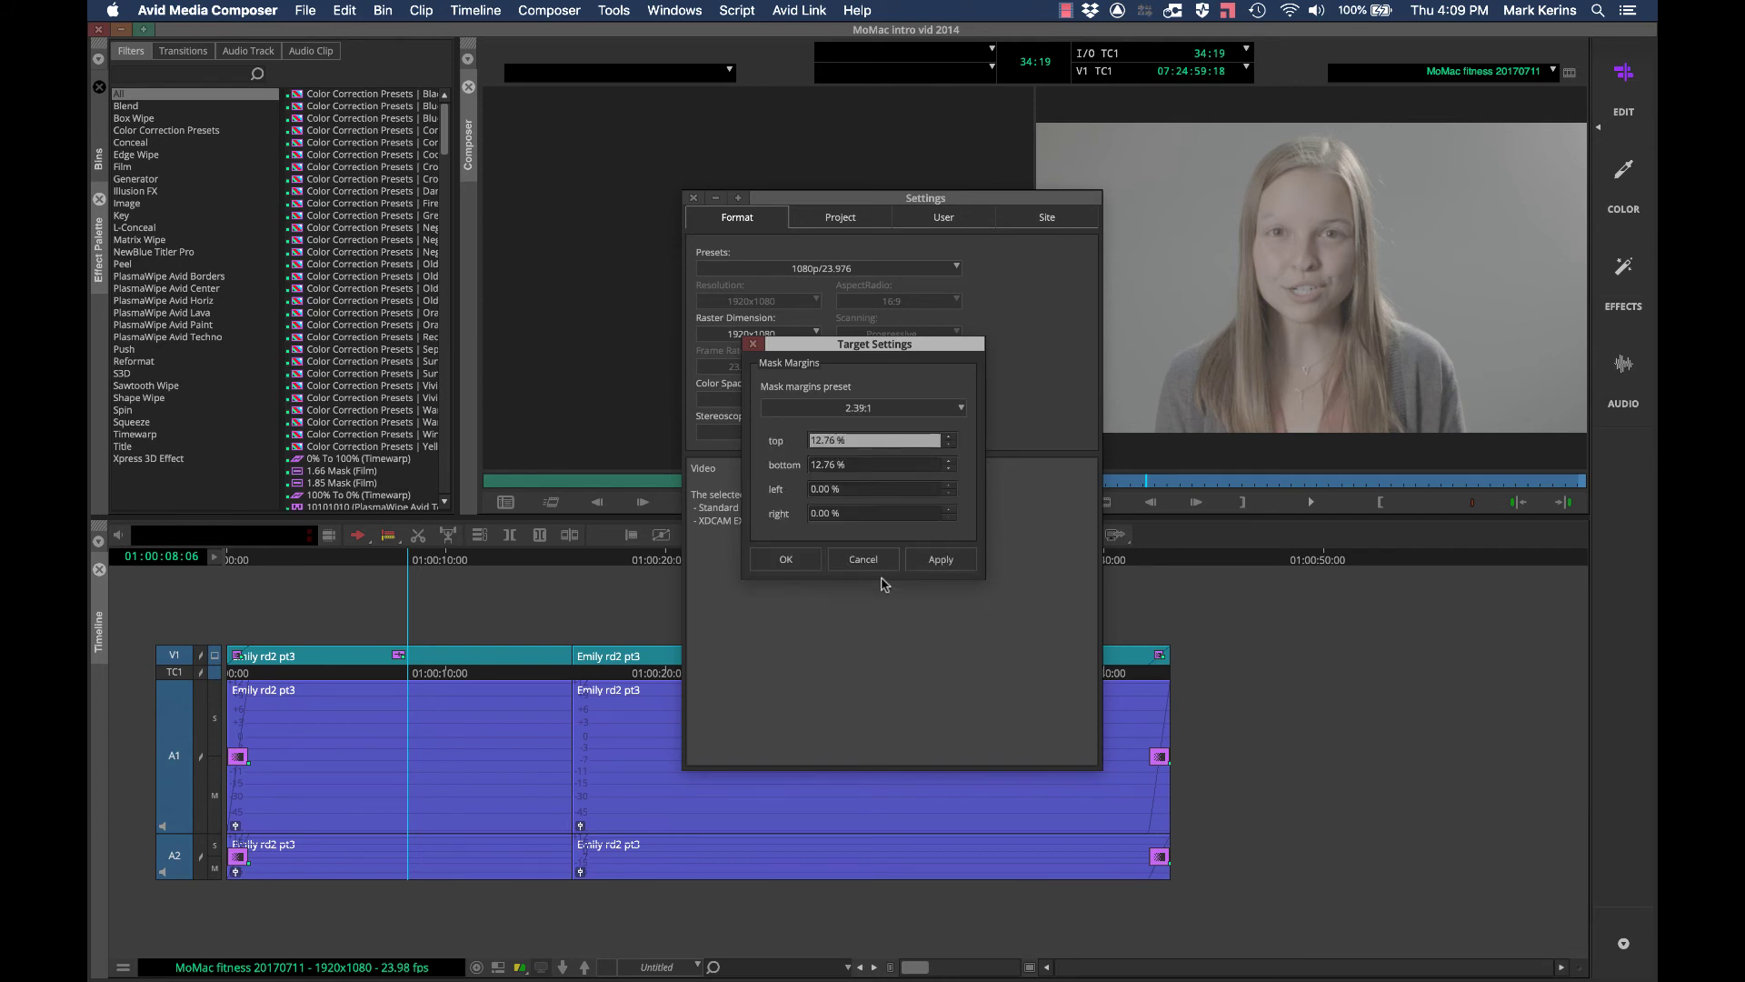
pyautogui.click(940, 561)
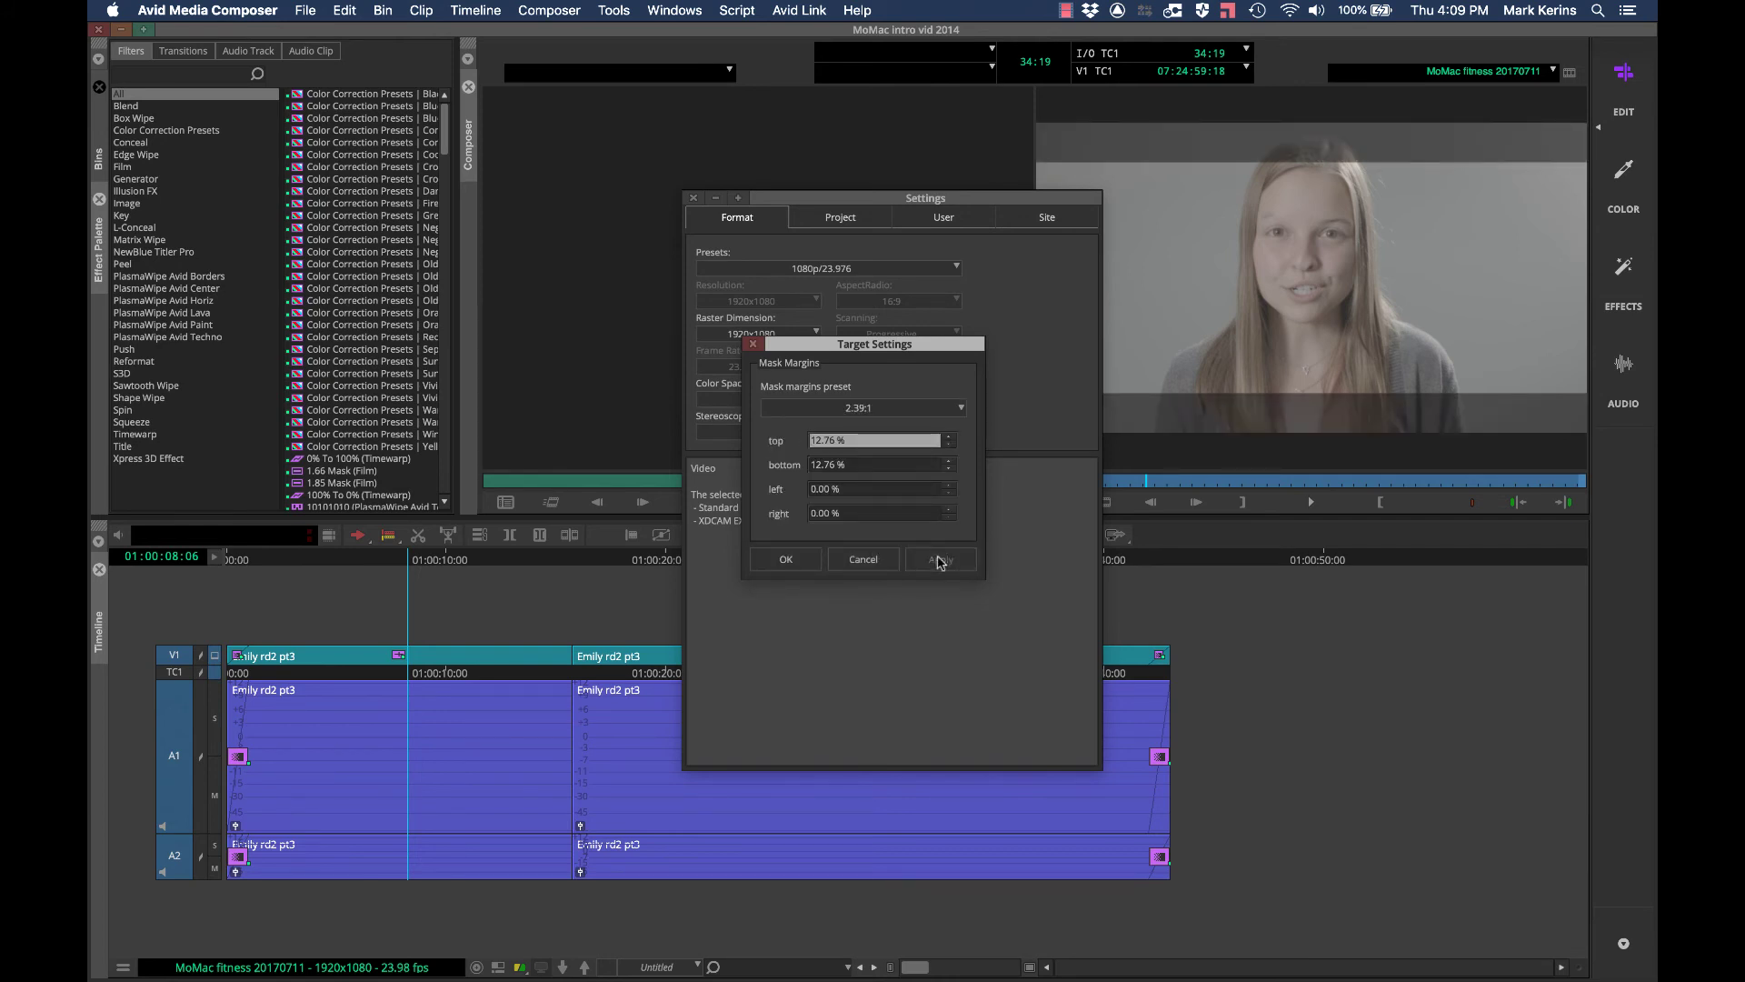
pyautogui.click(785, 559)
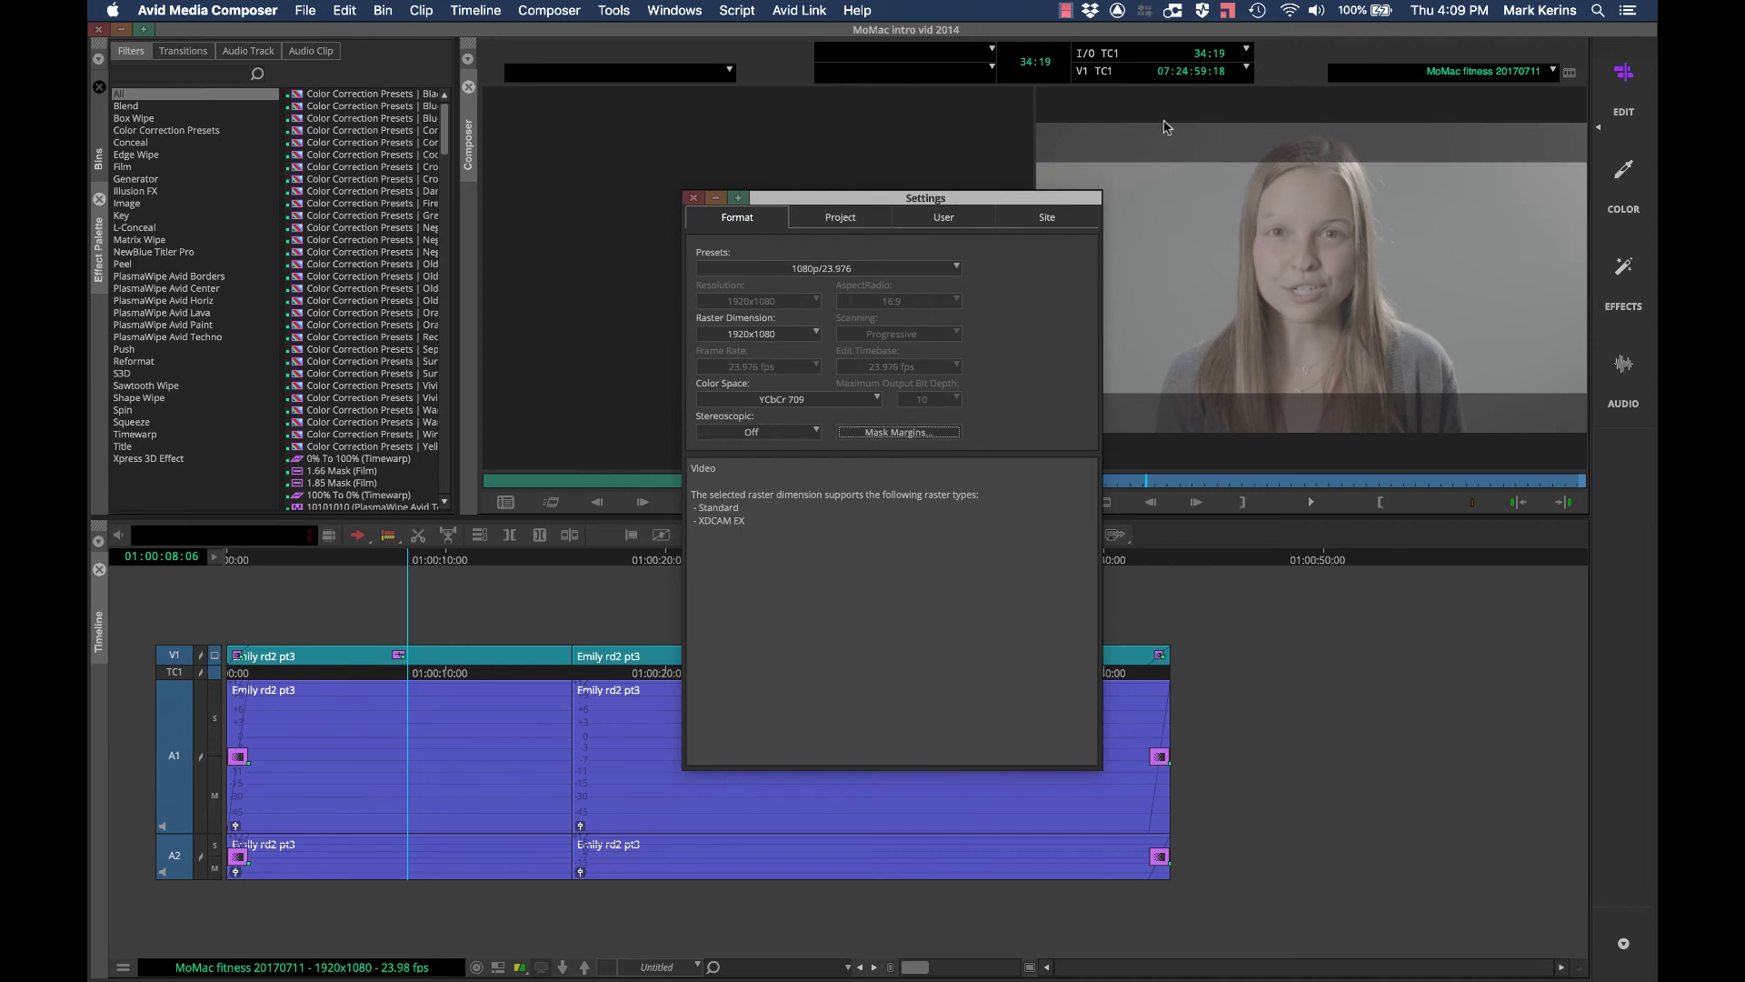
pyautogui.press('super+w')
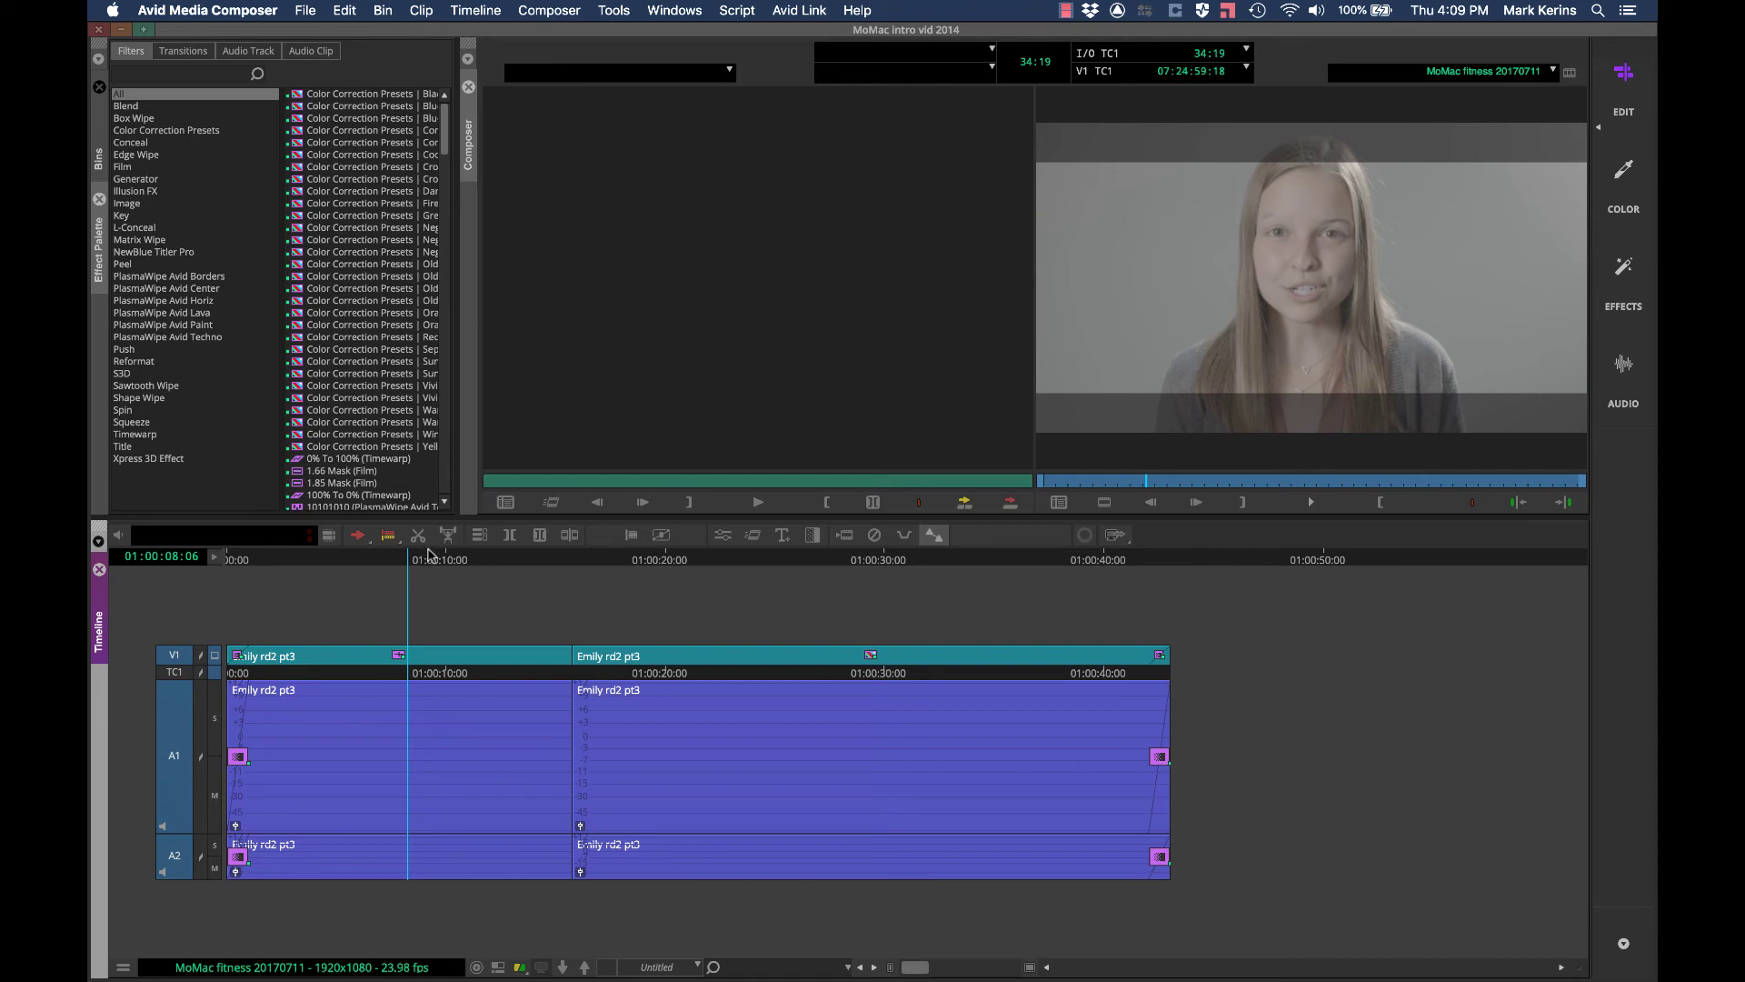
# Step: Examine the Enable Mask Margins option in the H.264 highqual stereo AAC export settings, and leave without exporting
pyautogui.click(309, 10)
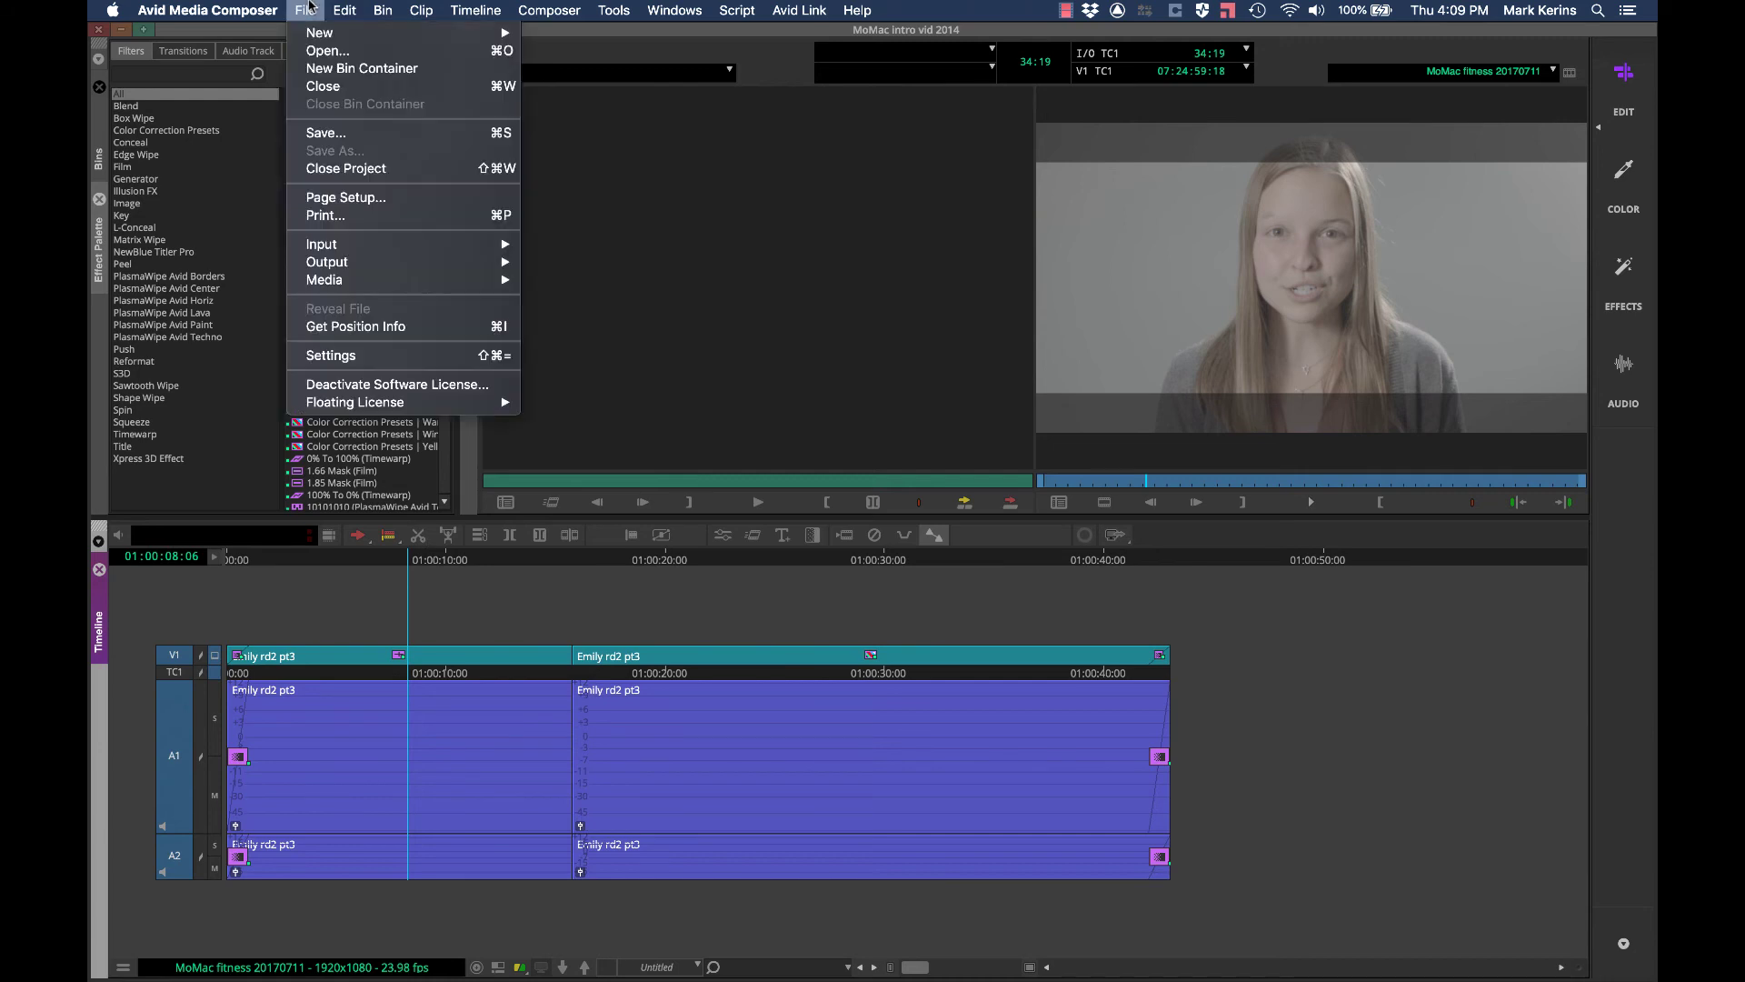
pyautogui.moveTo(454, 262)
pyautogui.click(570, 279)
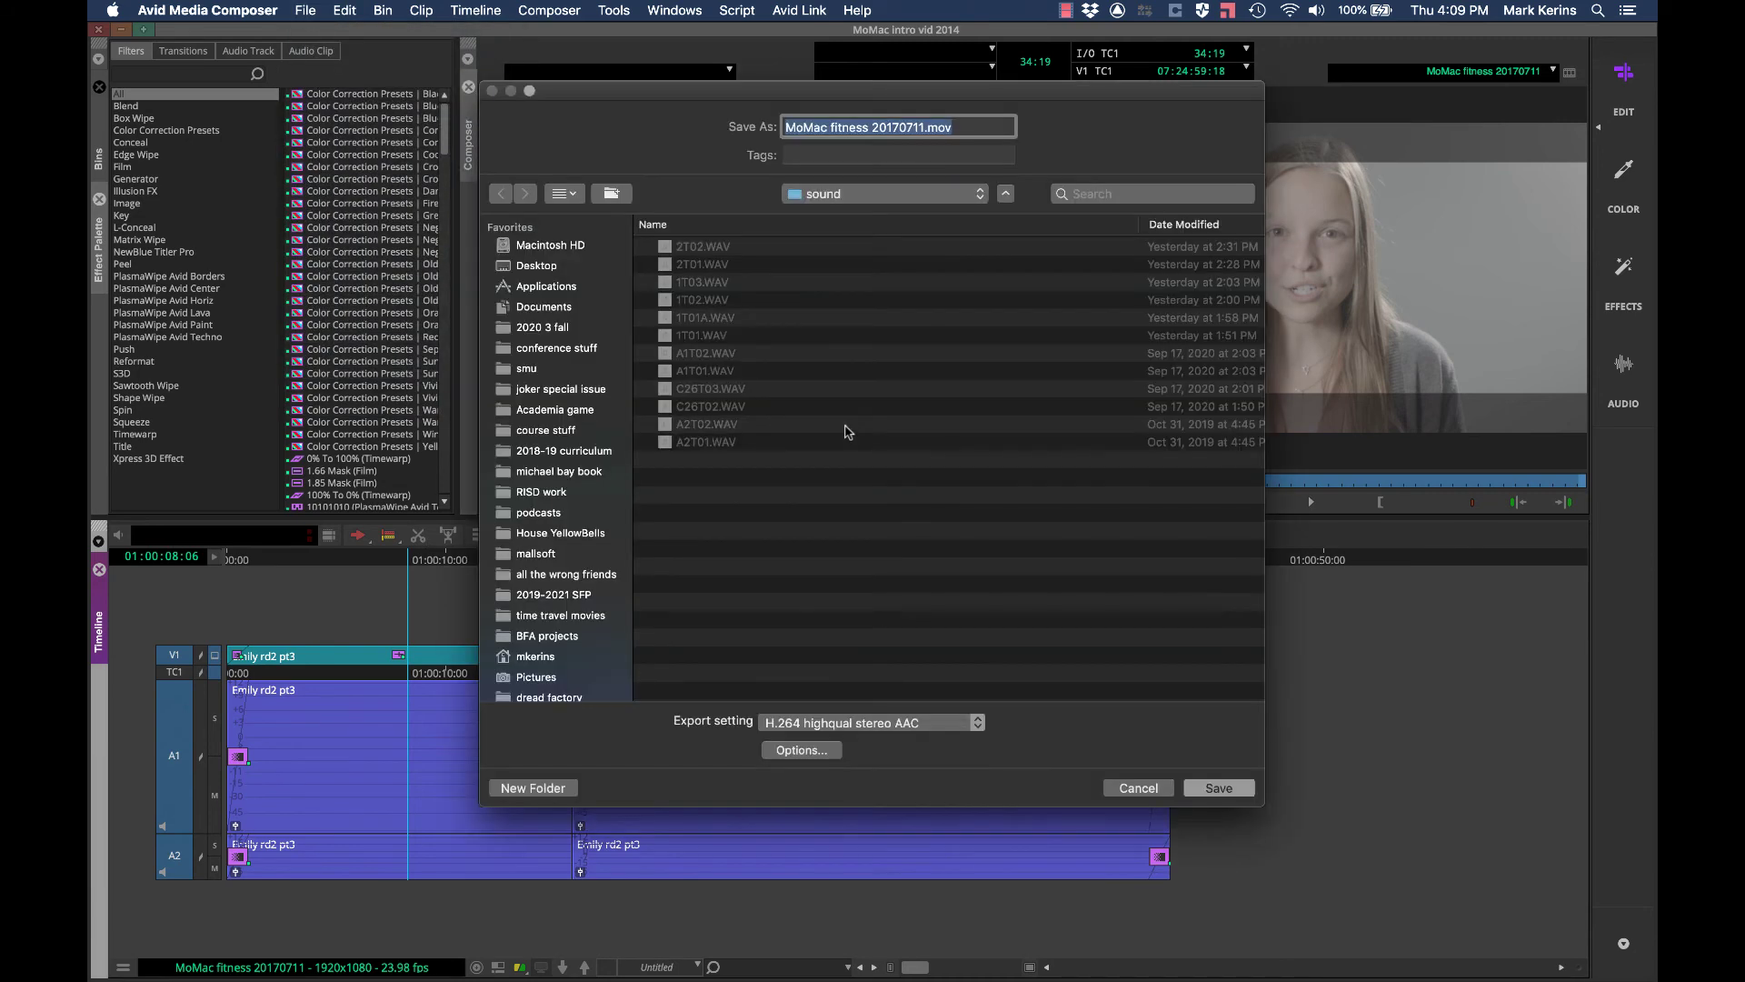
pyautogui.click(802, 750)
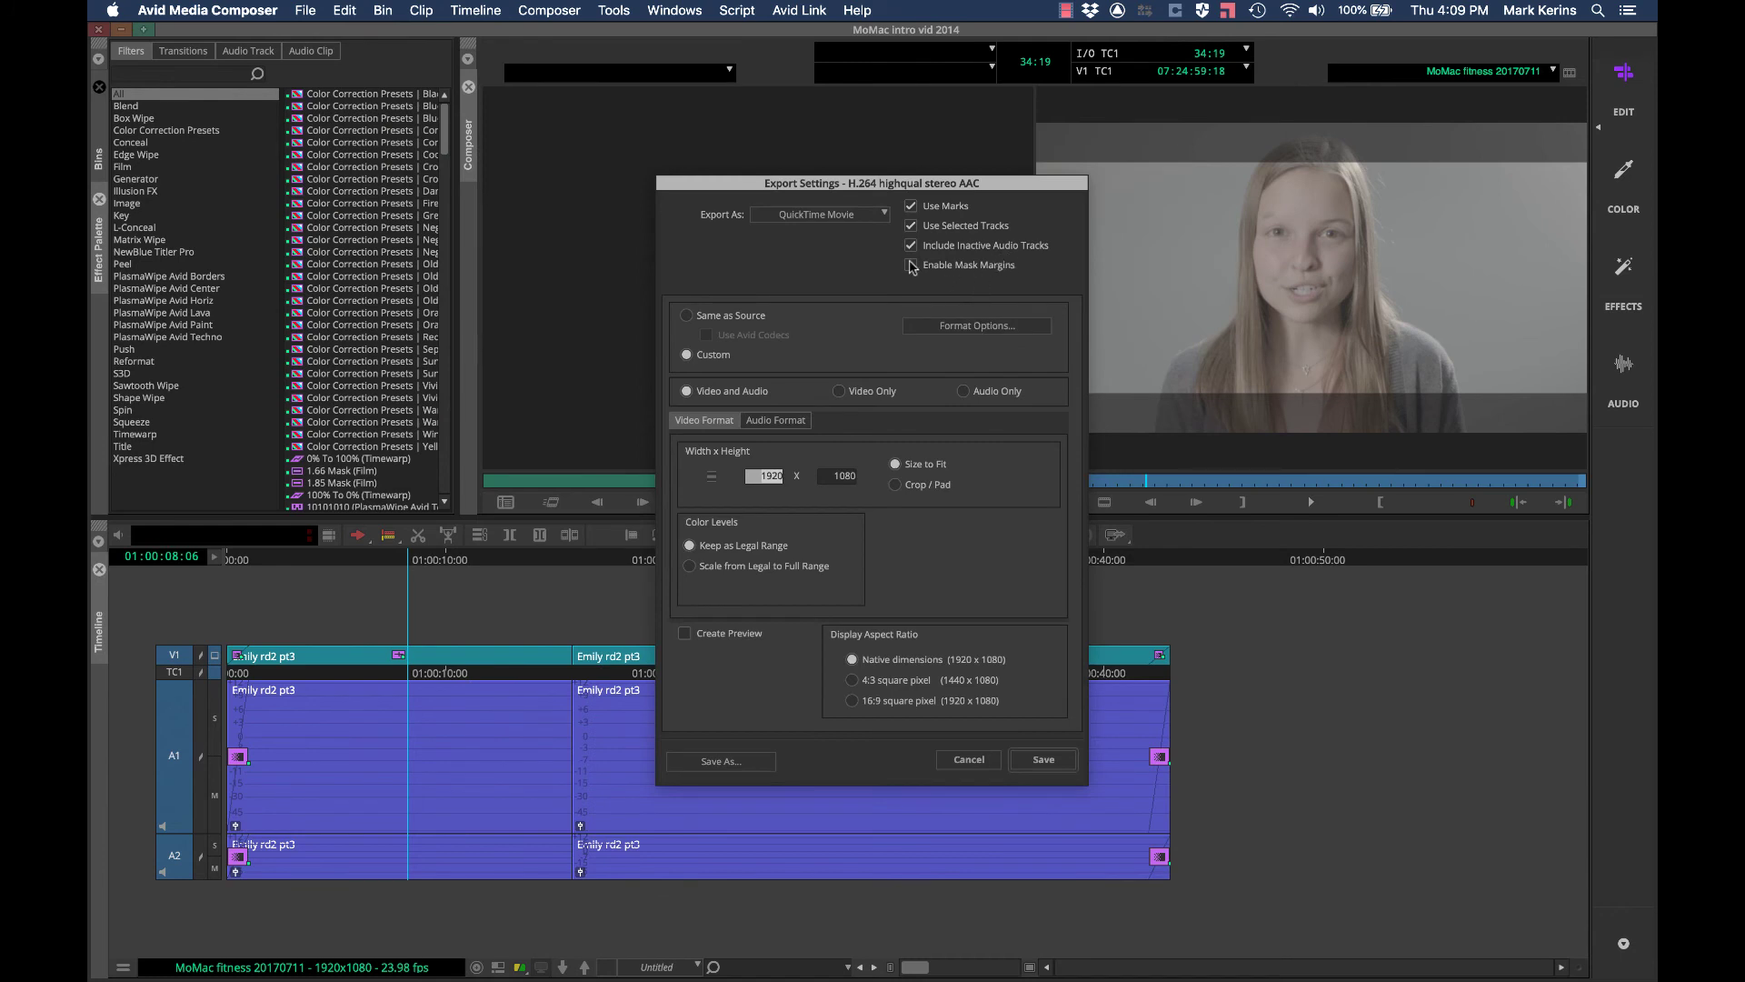
pyautogui.click(911, 266)
pyautogui.click(958, 754)
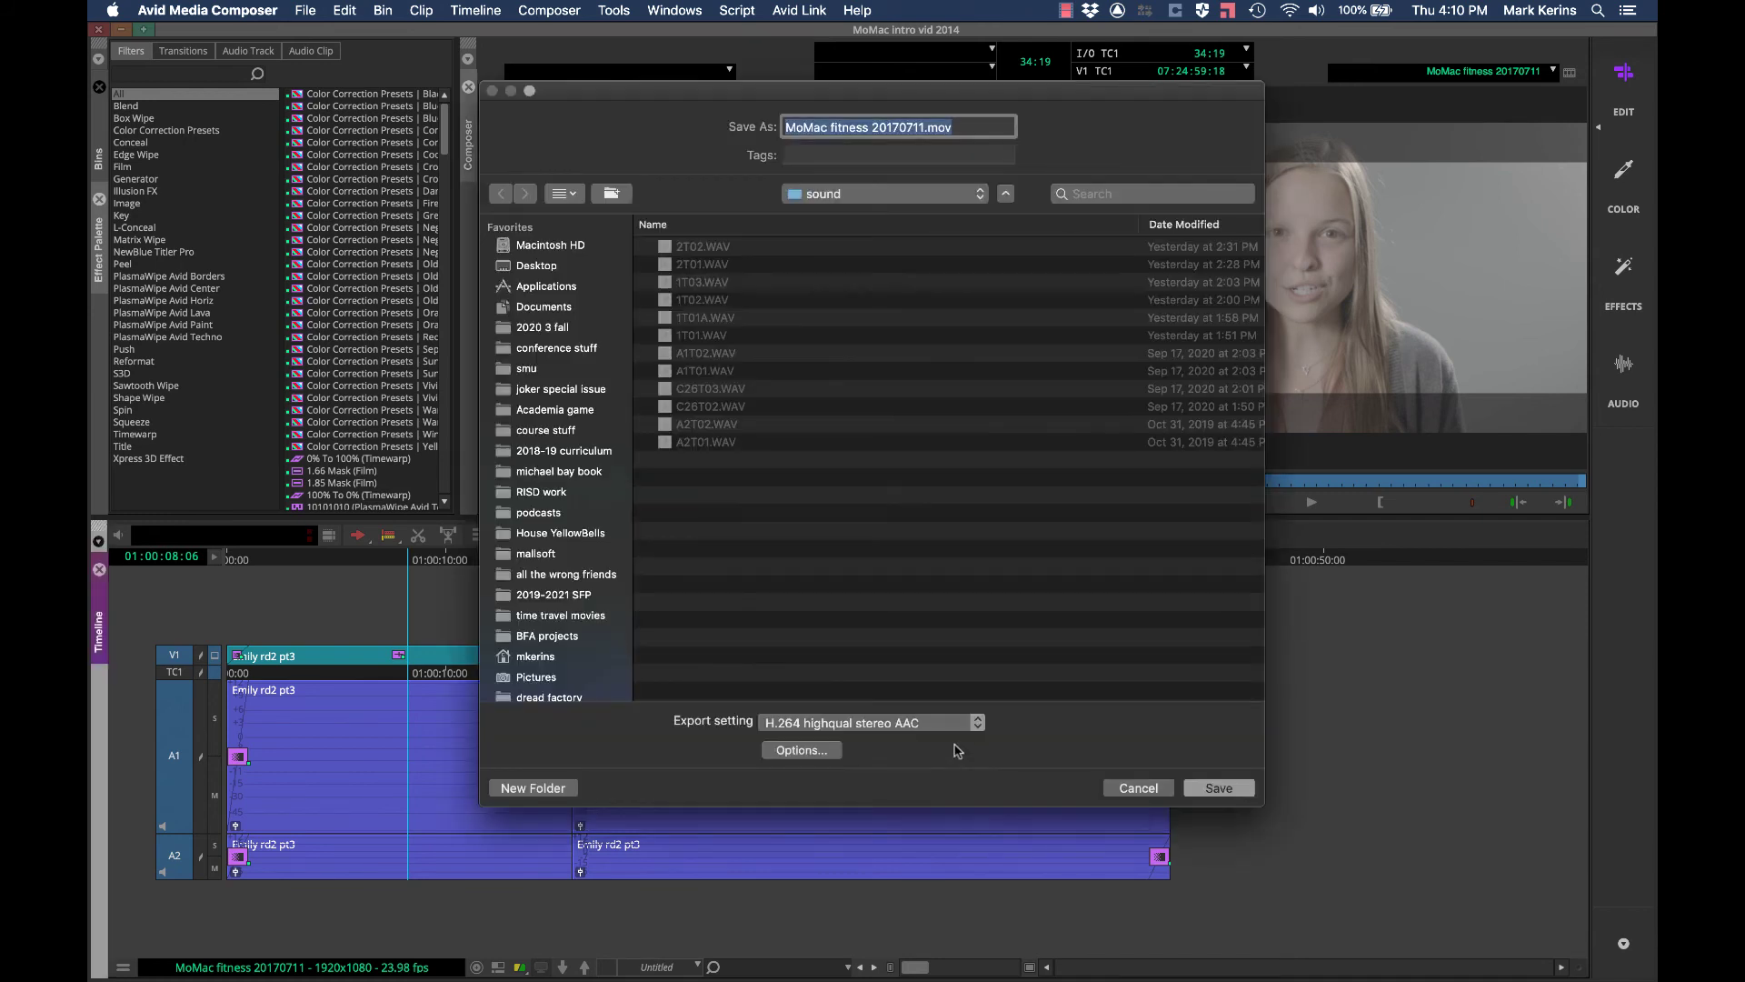
pyautogui.click(1136, 789)
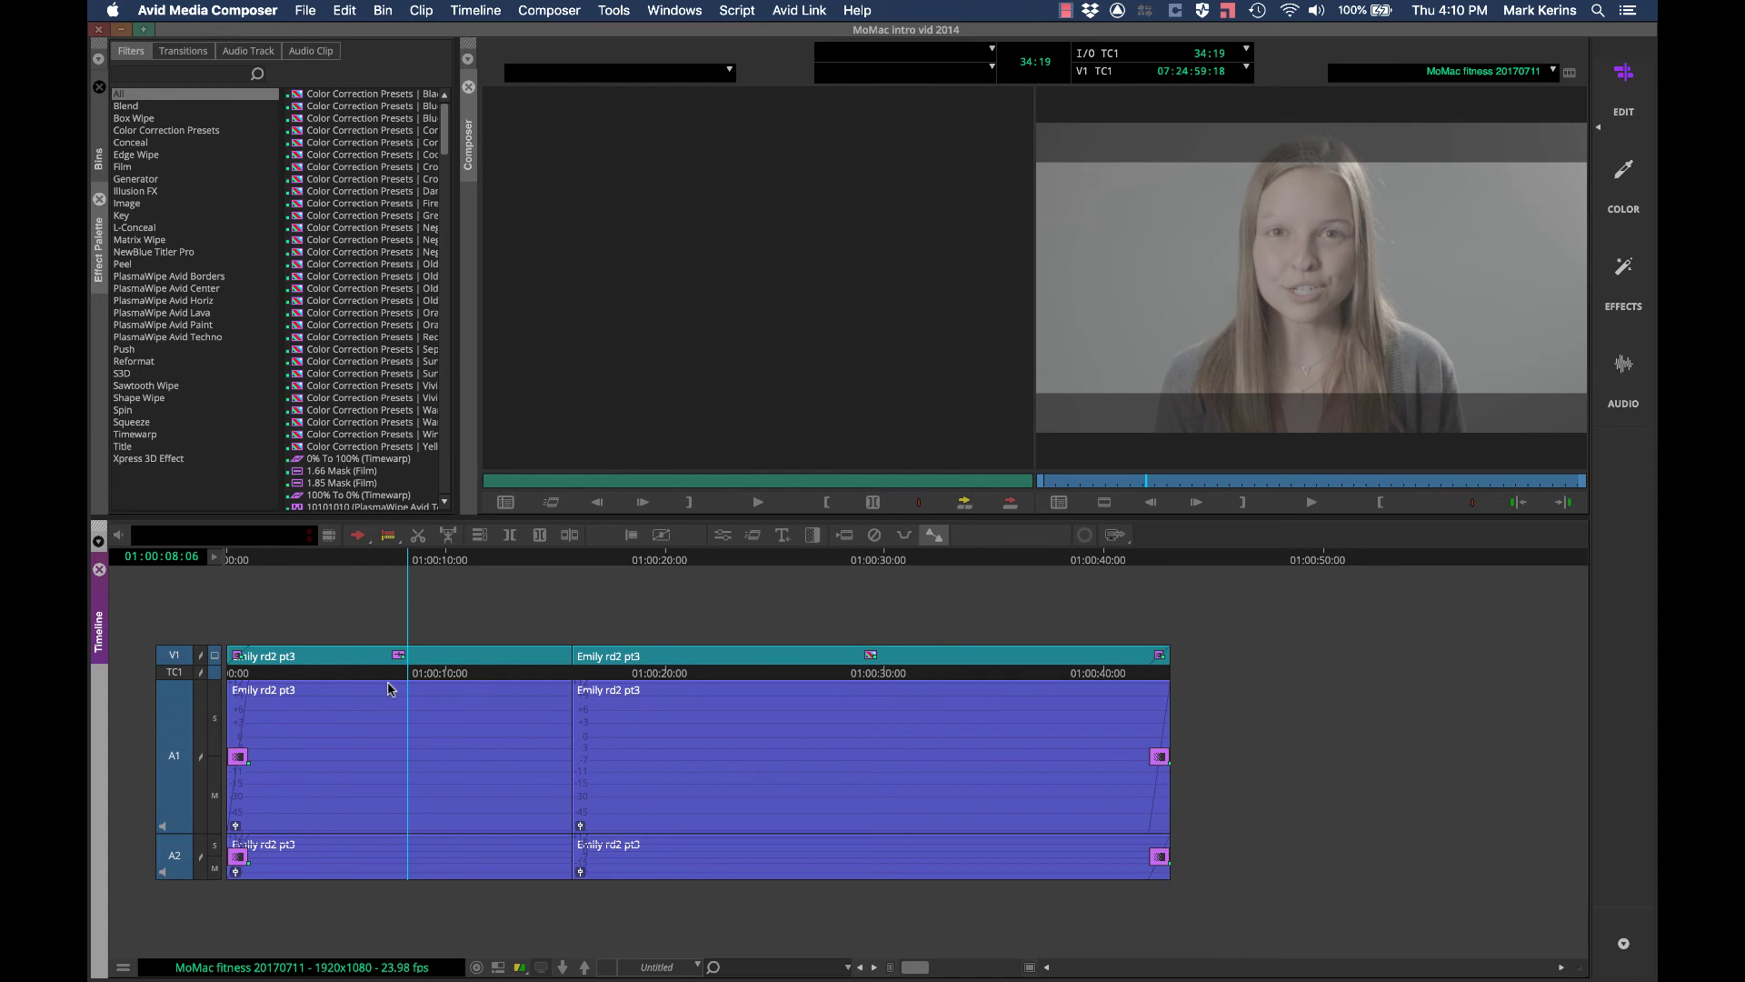
# Step: Add video track V2 above the clips and apply the 1.85 Mask (Film) effect to its filler
pyautogui.press('super+y')
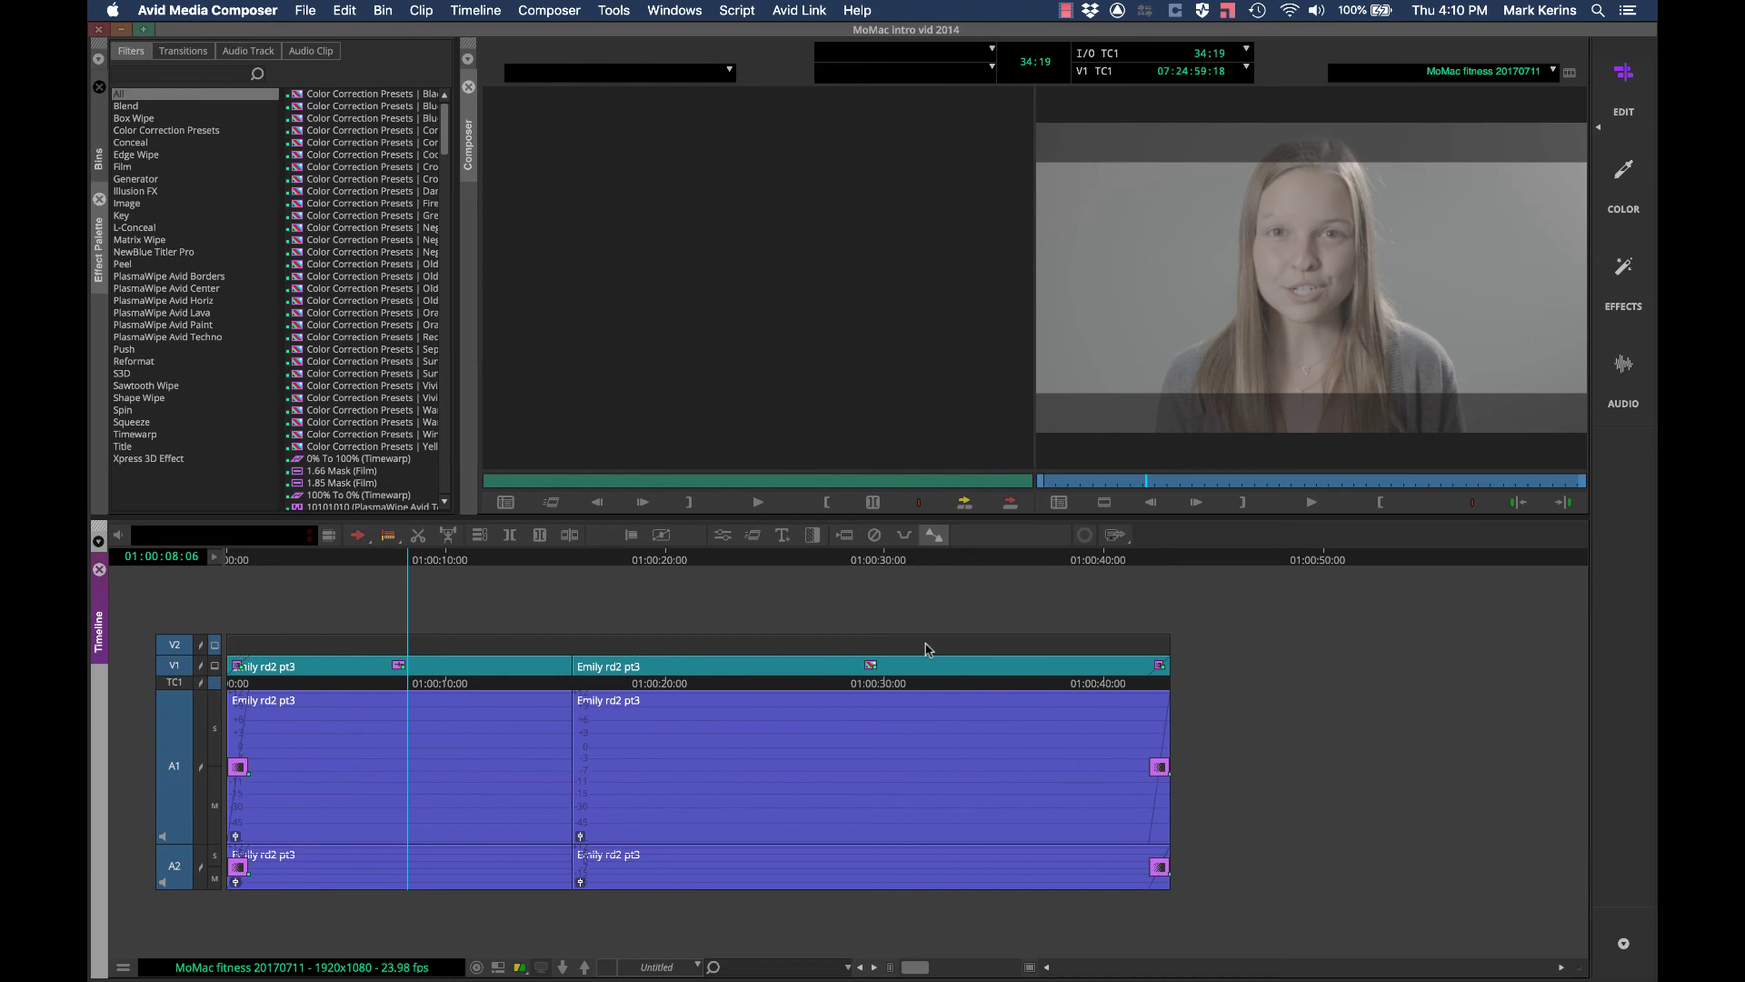
pyautogui.scroll(-4, 356, 452)
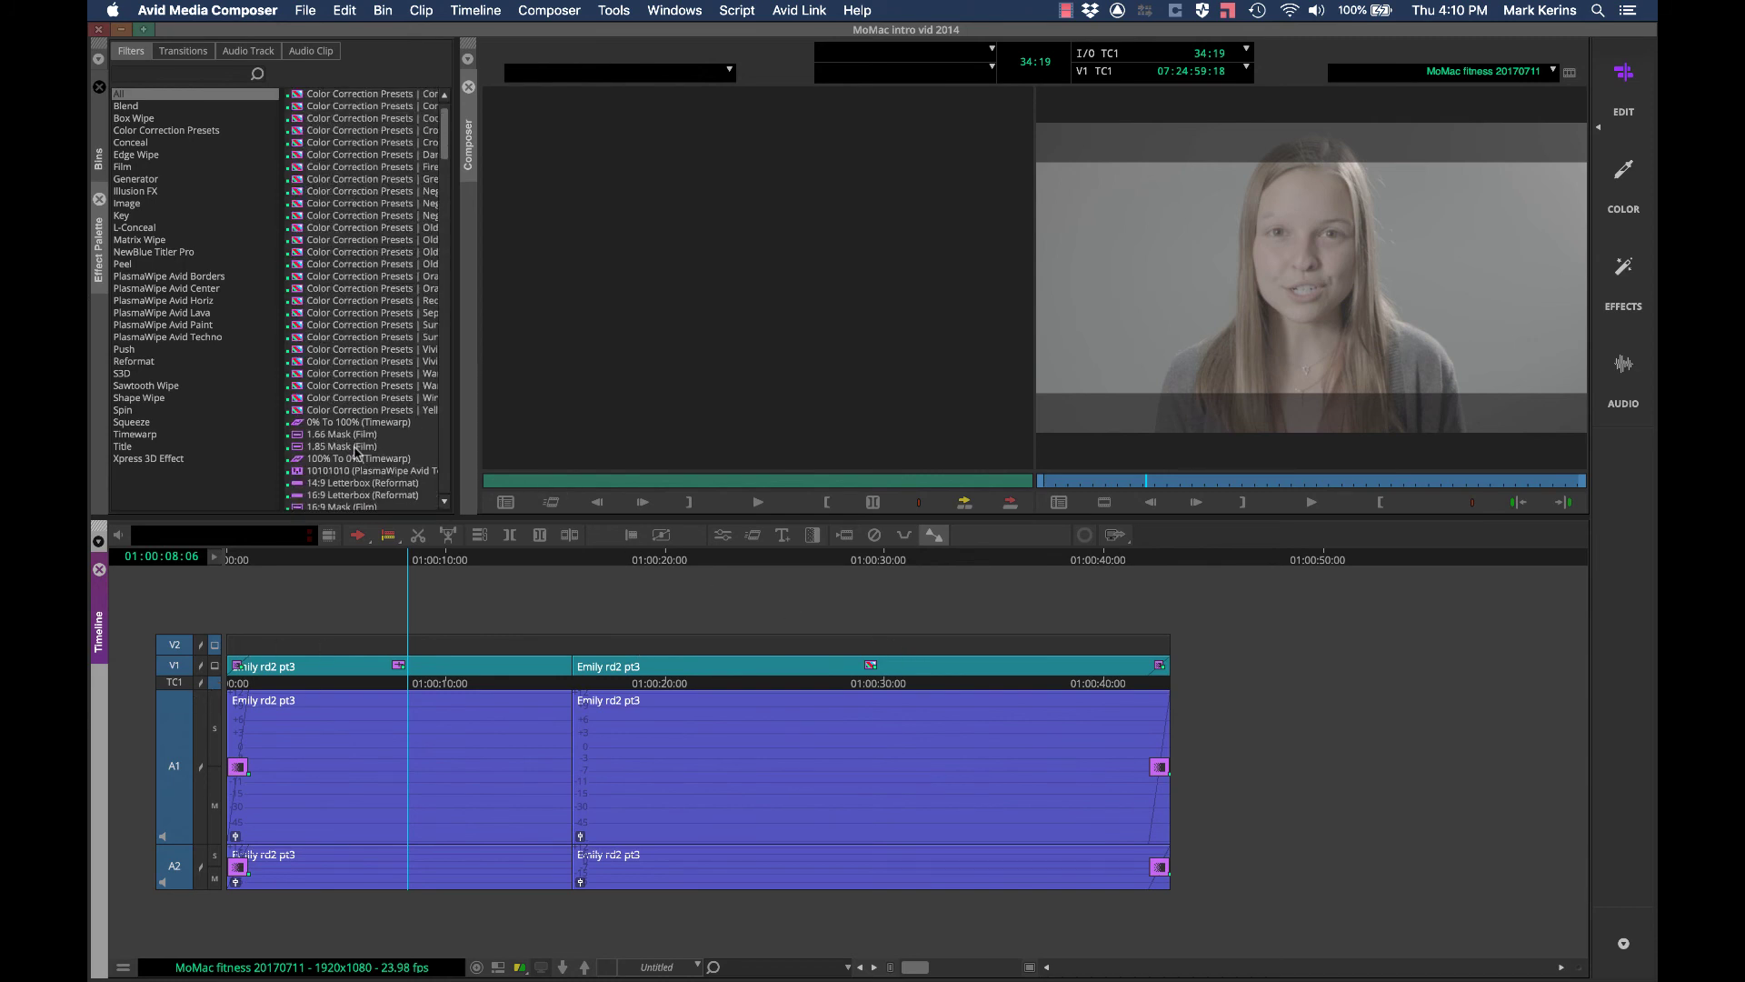
pyautogui.moveTo(296, 447); pyautogui.dragTo(477, 647)
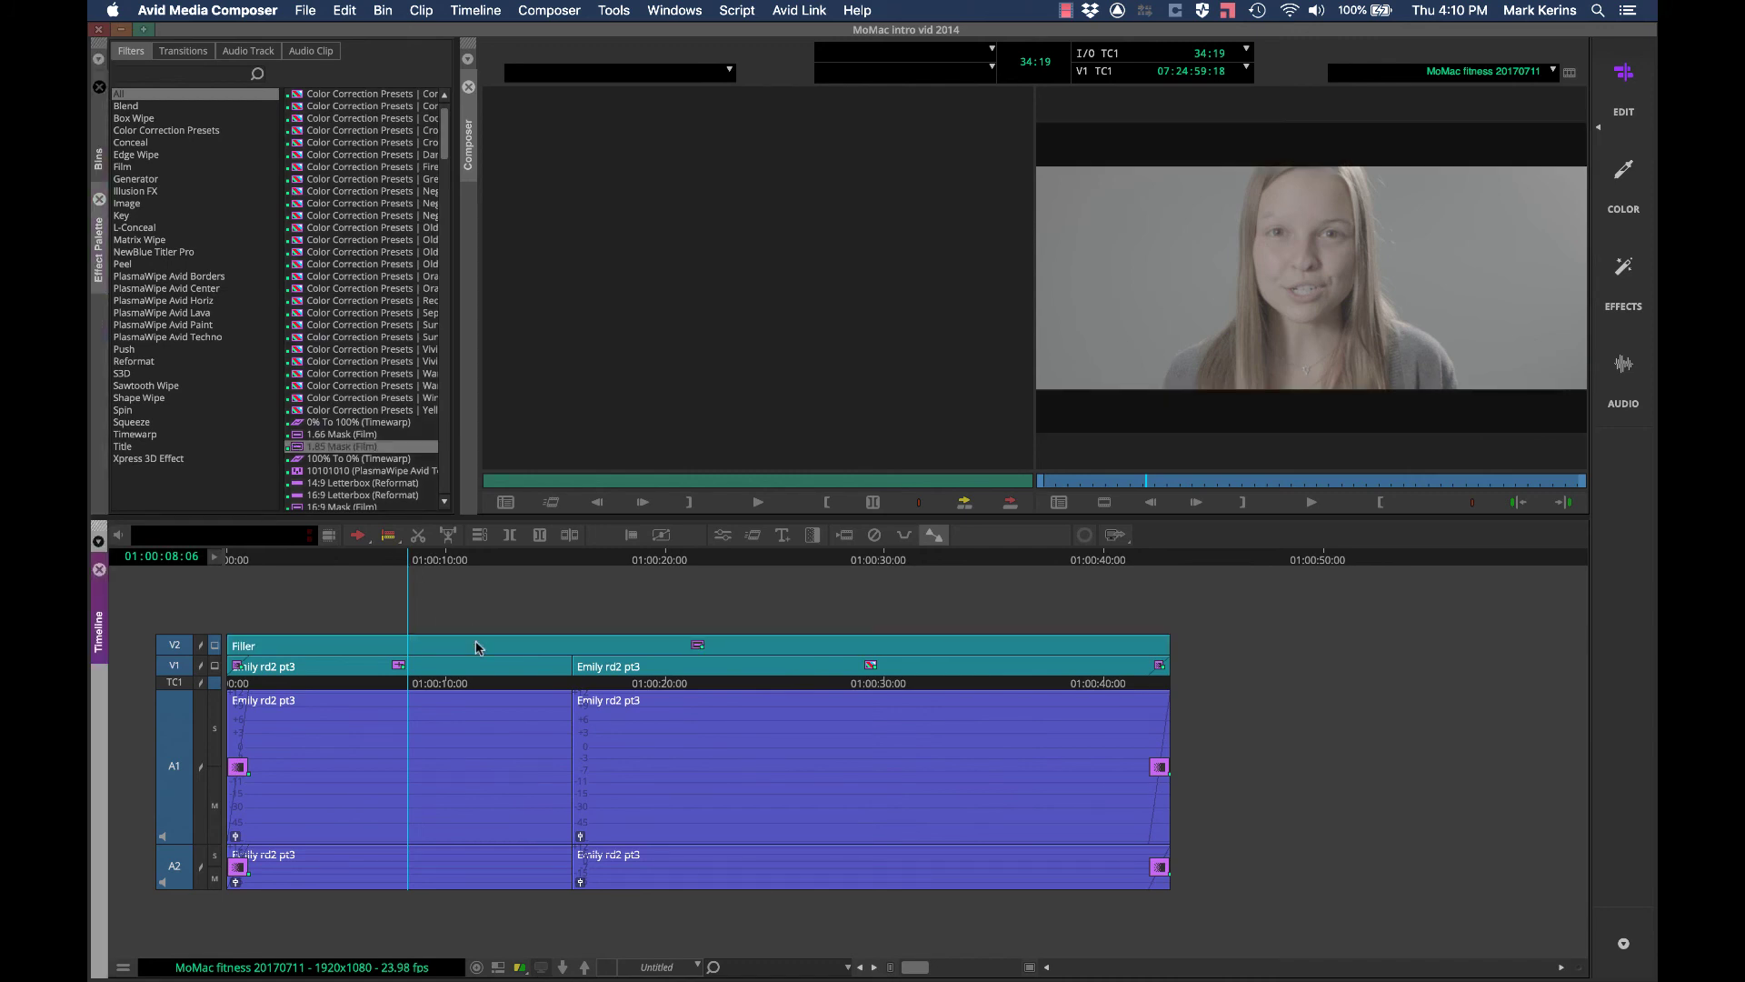
# Step: Compare the second clip with V2 monitoring off and on, and scrub through the masked picture to 01:00:22:17
pyautogui.moveTo(512, 567); pyautogui.dragTo(889, 544)
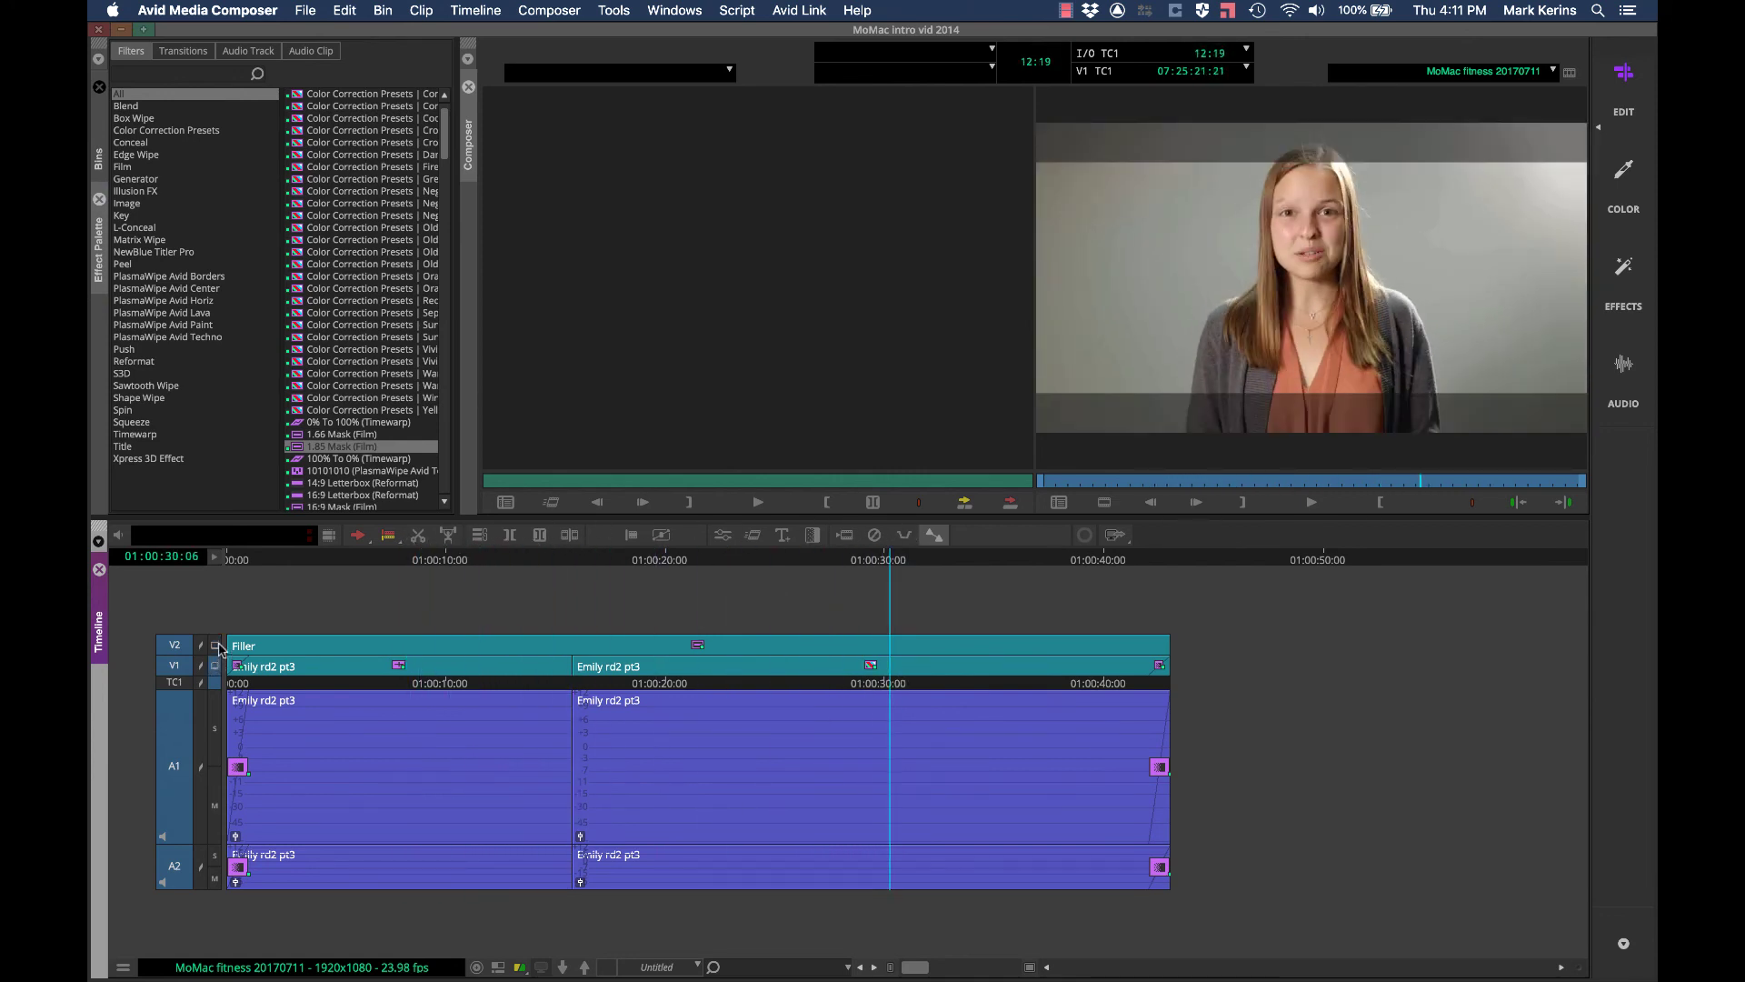
pyautogui.click(215, 645)
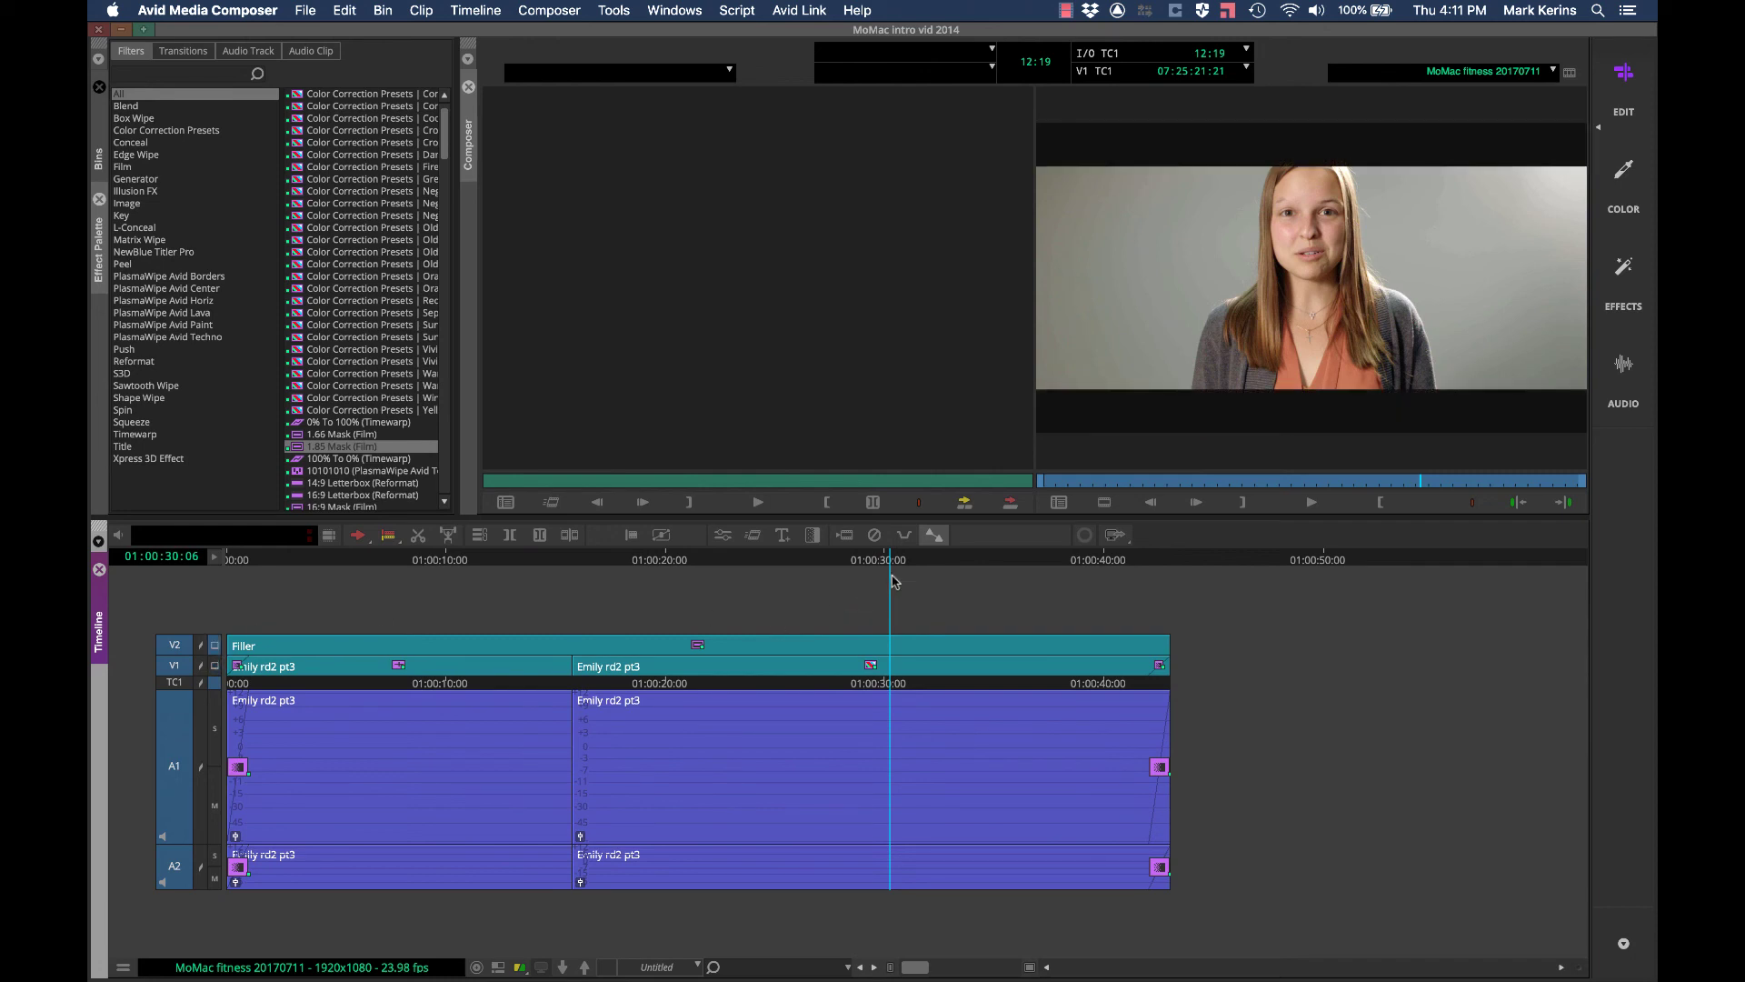
pyautogui.moveTo(898, 566); pyautogui.dragTo(864, 563)
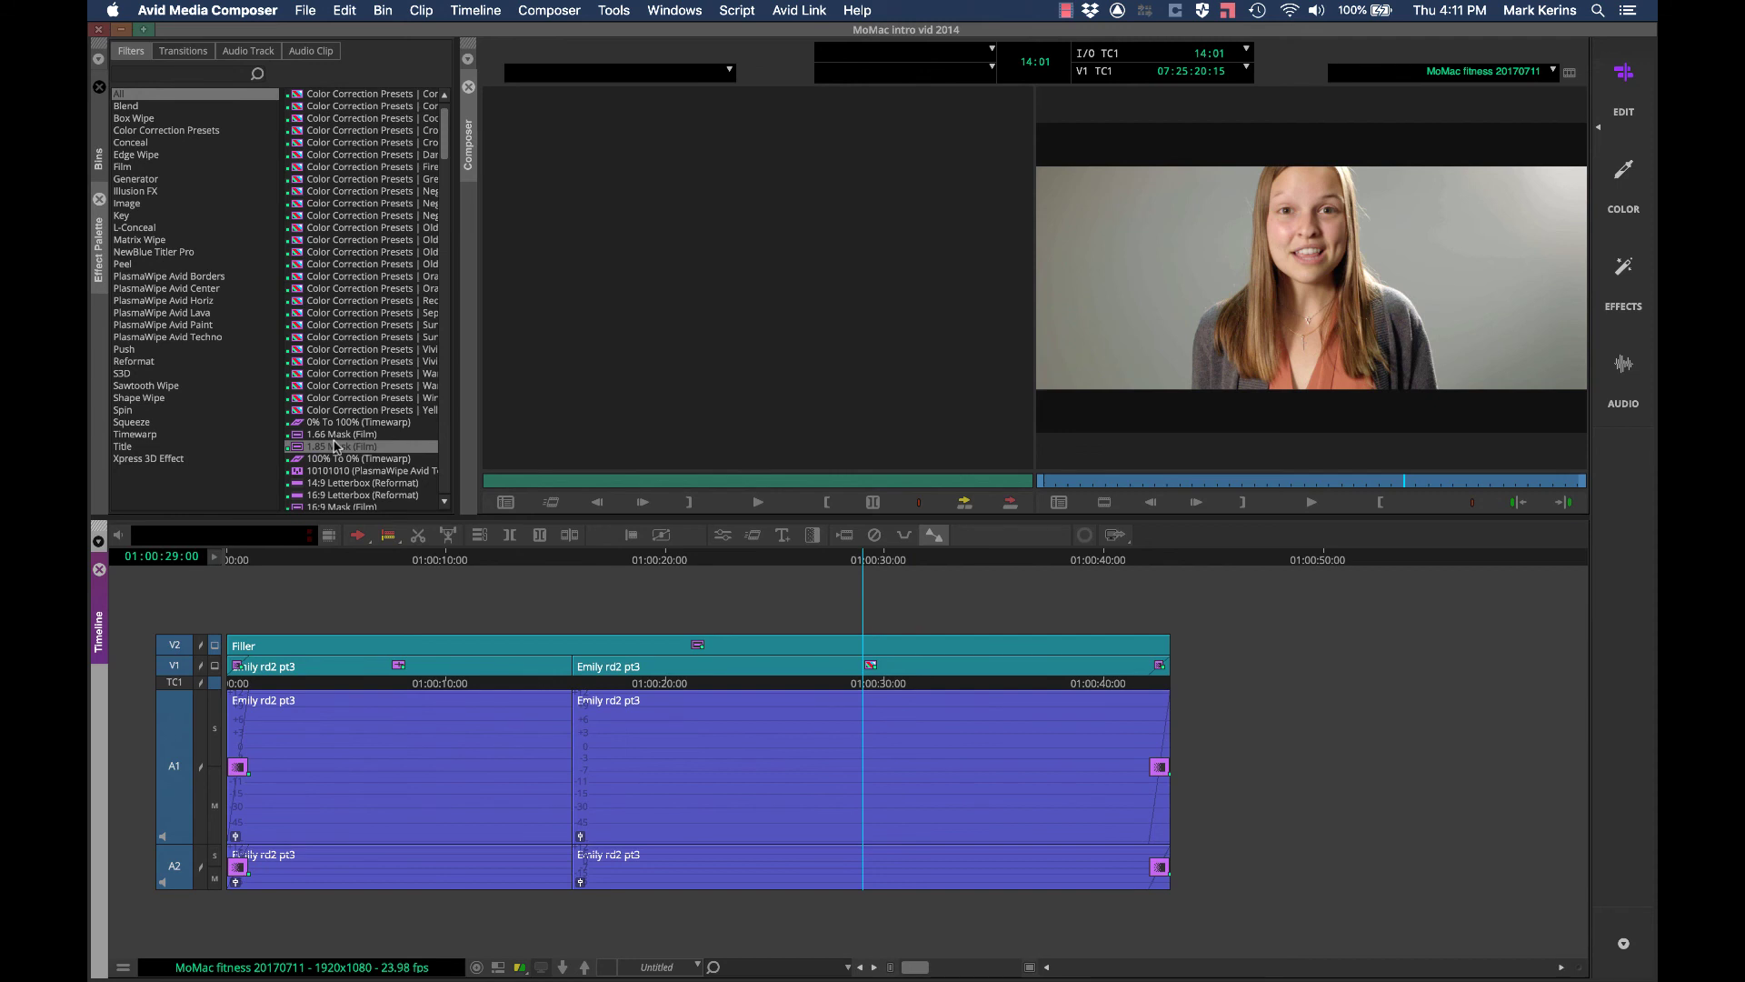
pyautogui.scroll(-15, 337, 446)
pyautogui.scroll(16, 338, 446)
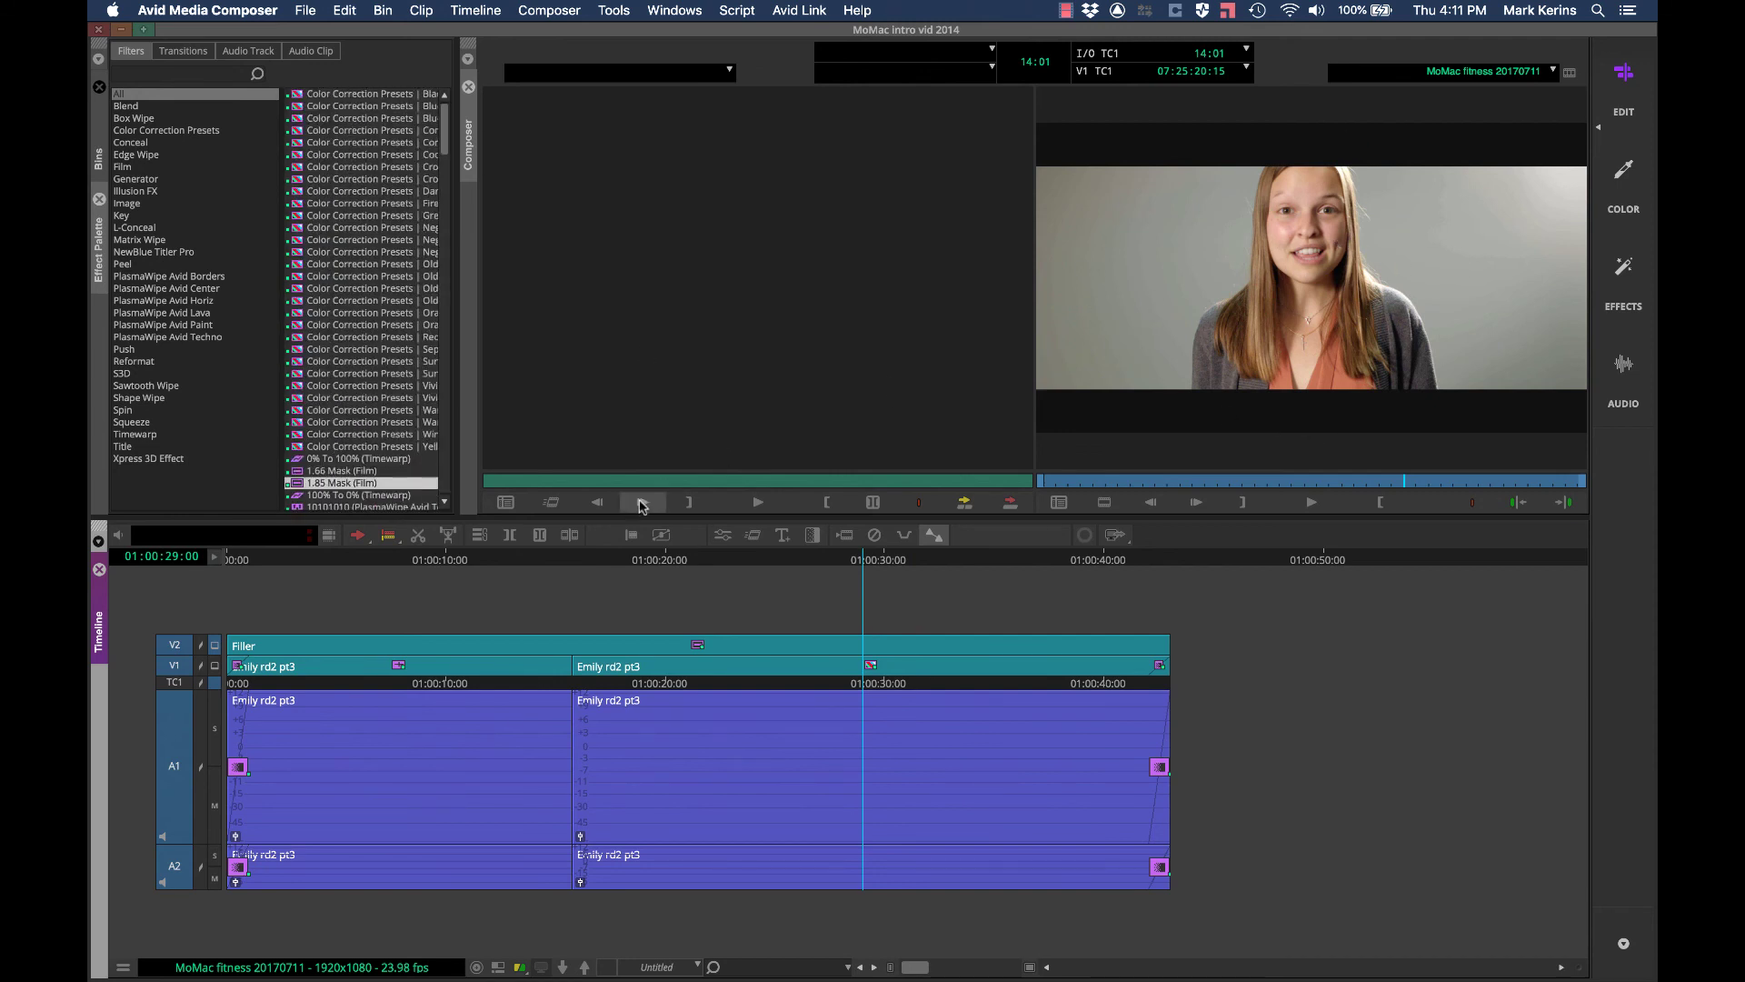
pyautogui.moveTo(868, 564); pyautogui.dragTo(727, 571)
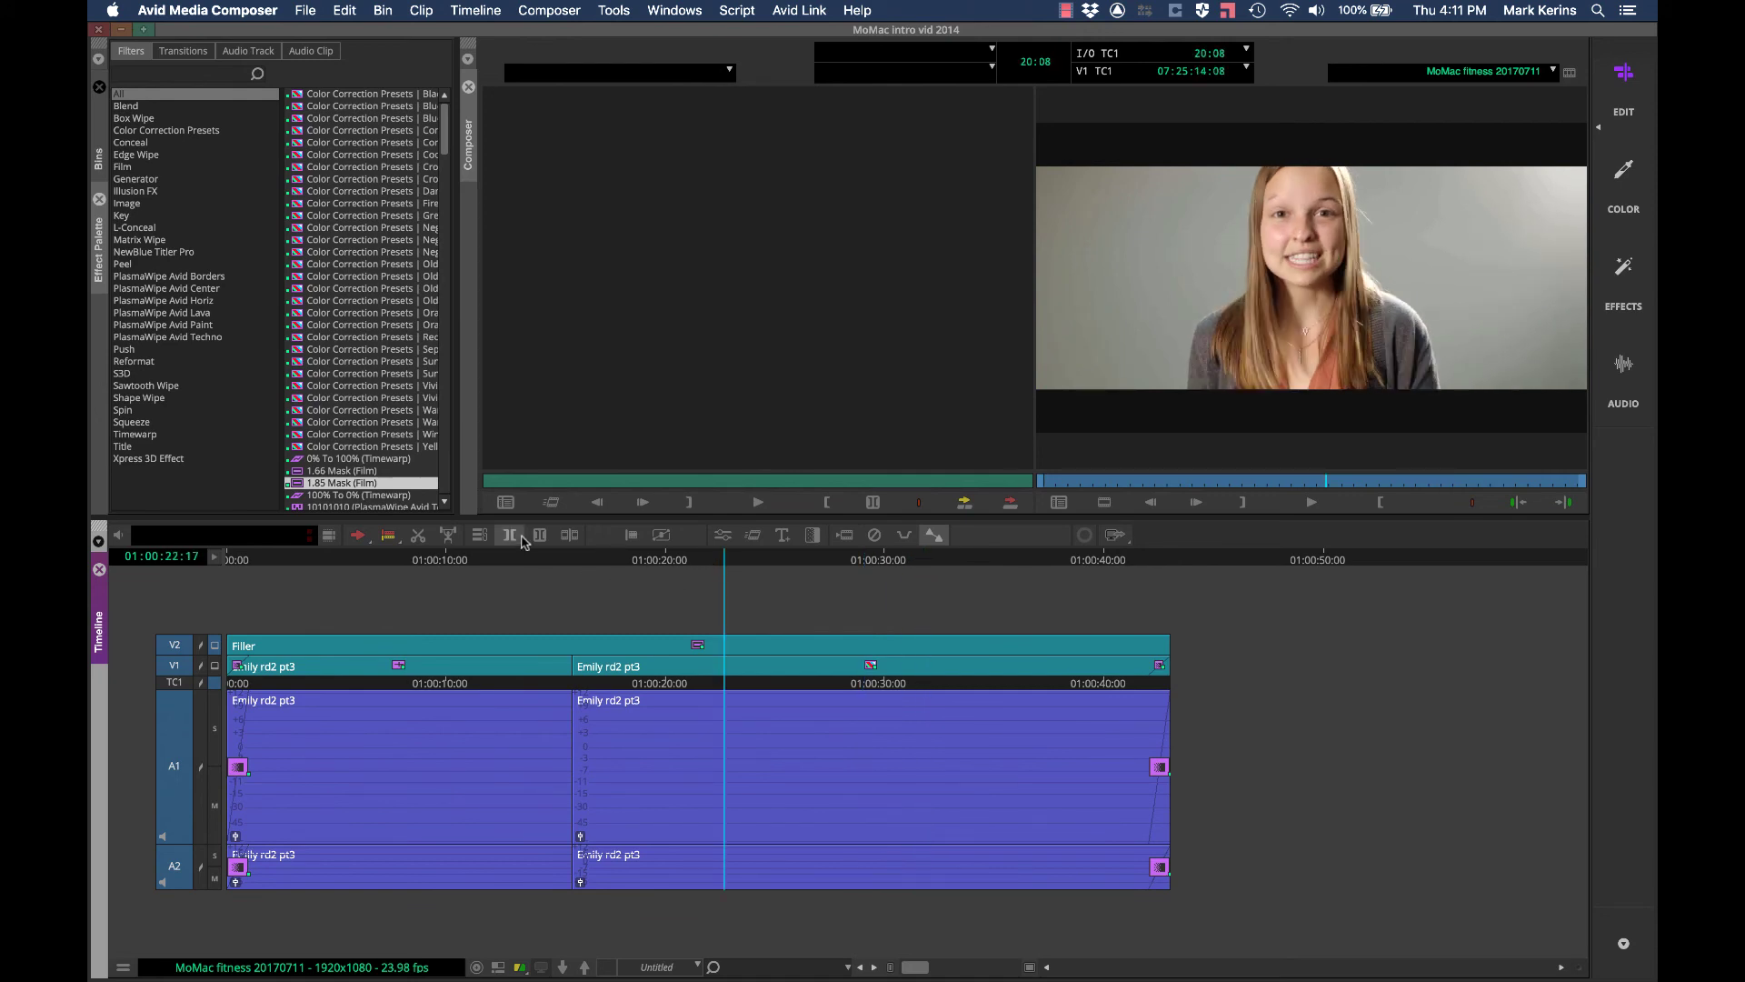
# Step: Find and select the Color Correction (Image) effect in the Effect Palette
pyautogui.scroll(-15, 323, 445)
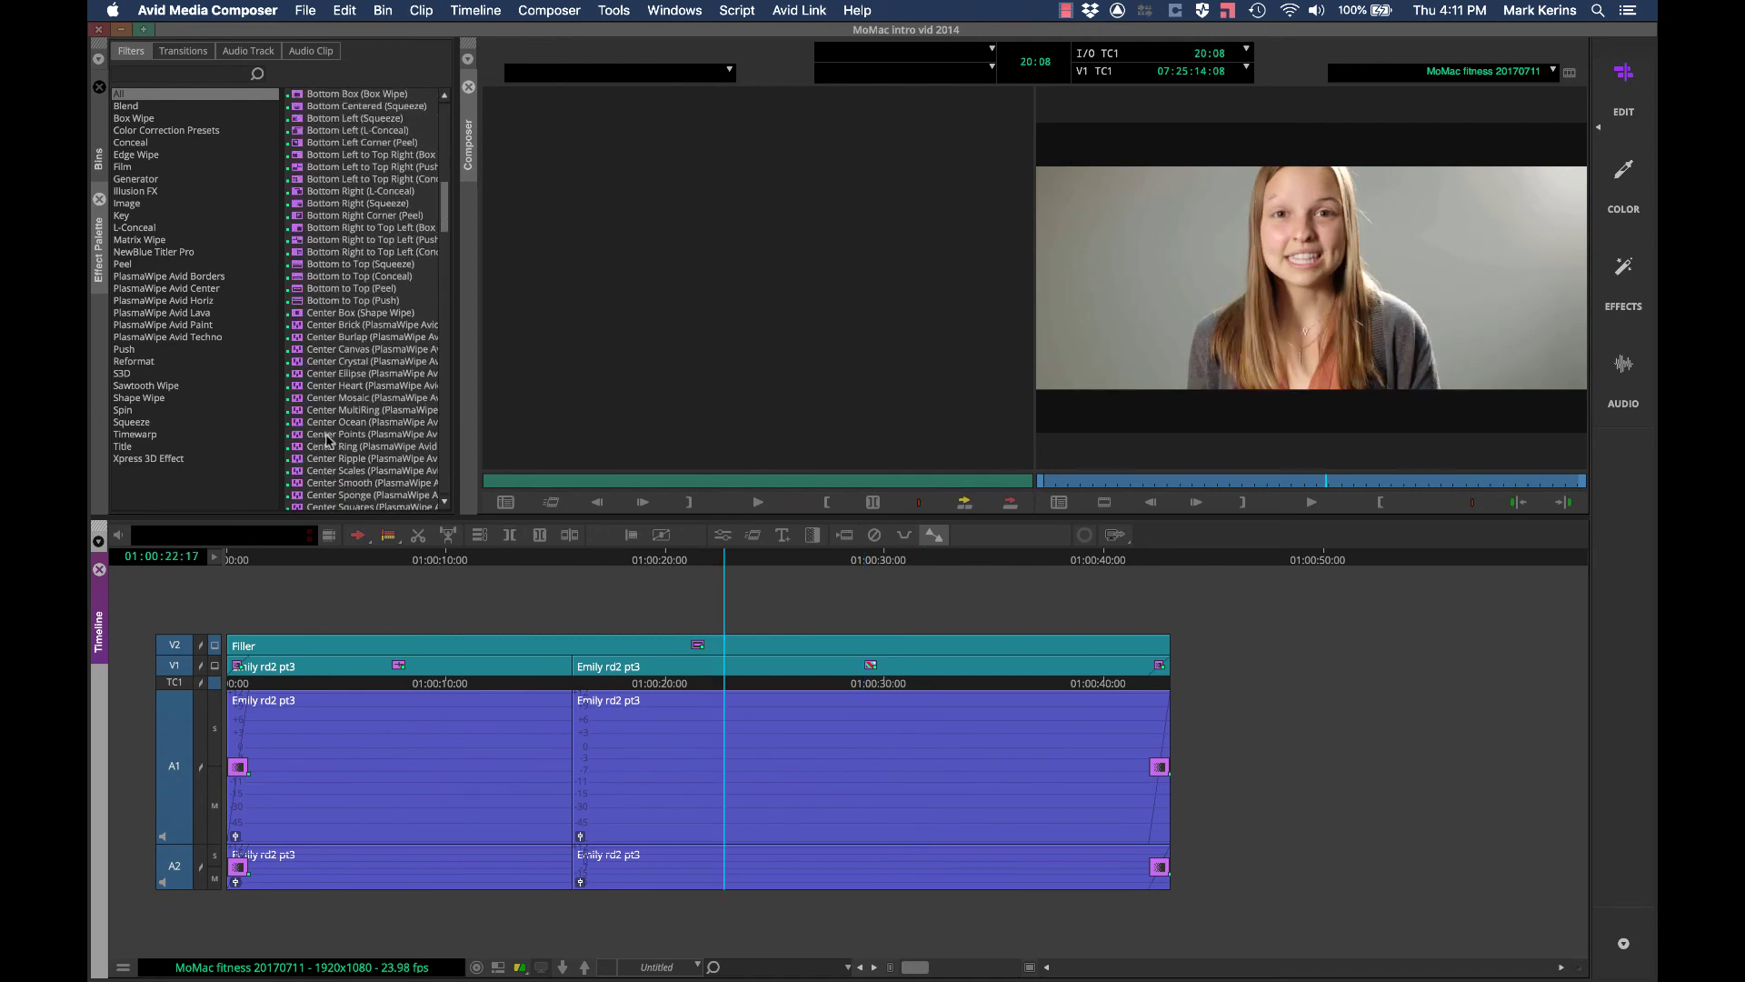
pyautogui.scroll(10, 329, 441)
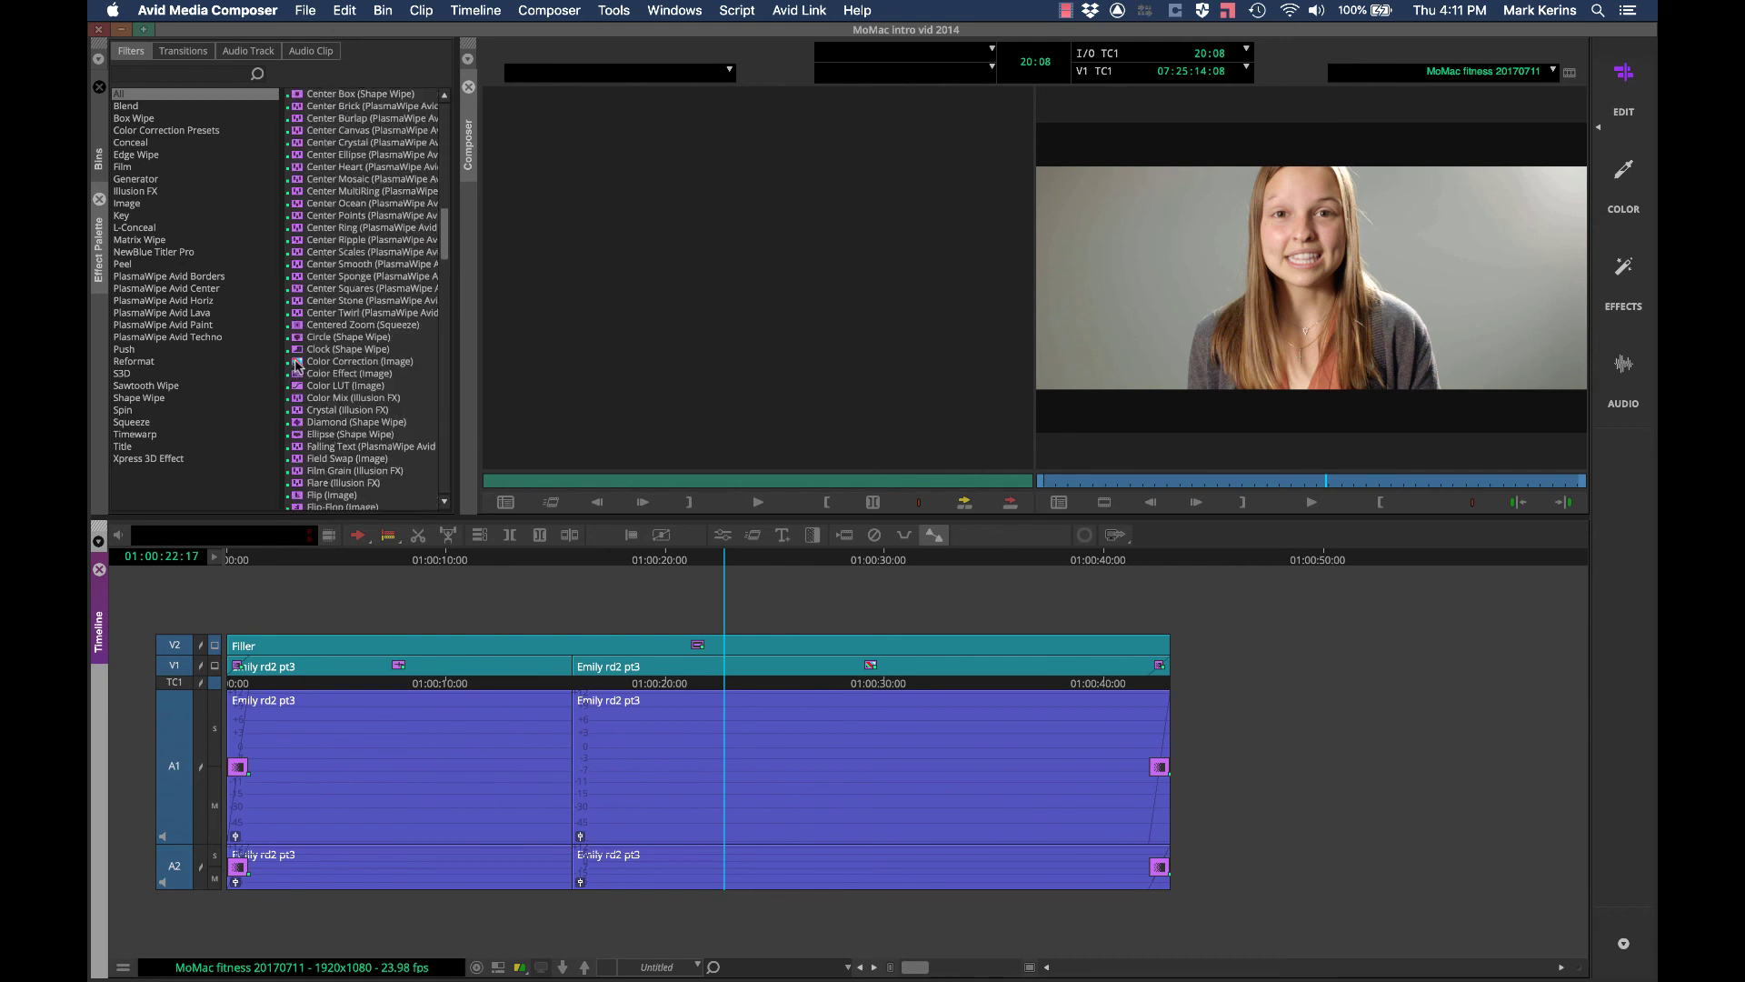
pyautogui.click(296, 364)
pyautogui.click(370, 614)
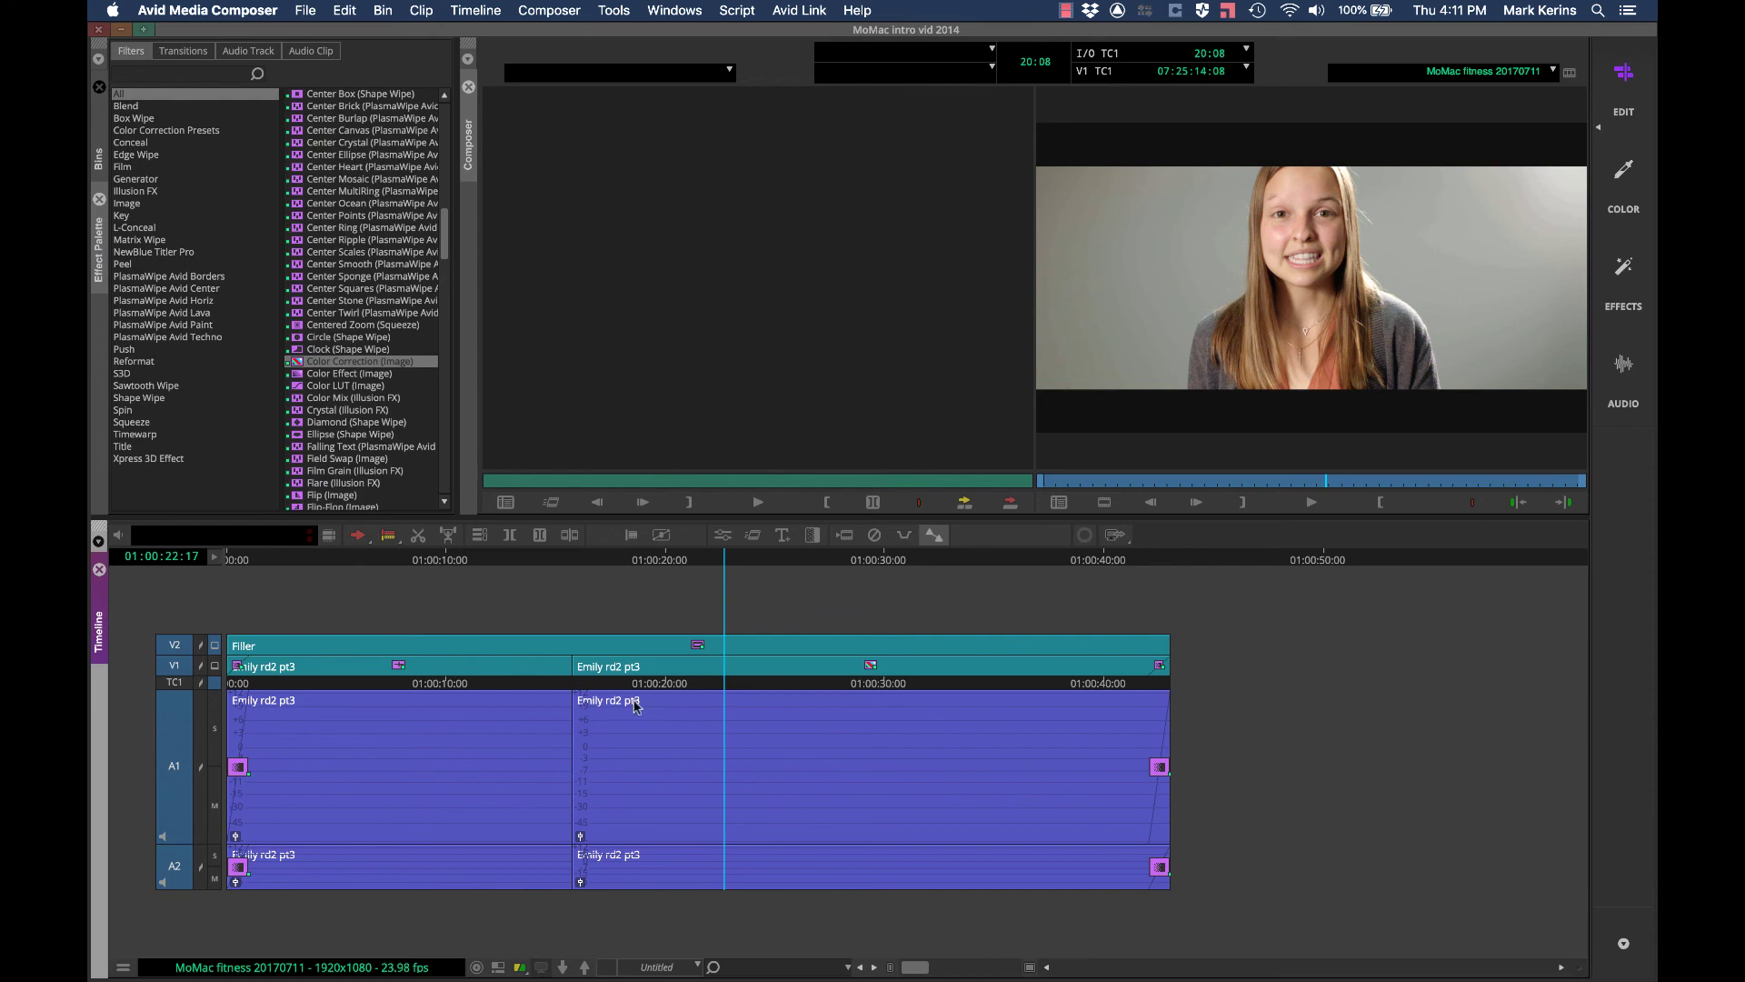
# Step: Add video track V3, move the mask effect's filler from V2 up to it, and monitor V3
pyautogui.press('super+y')
pyautogui.click(287, 652)
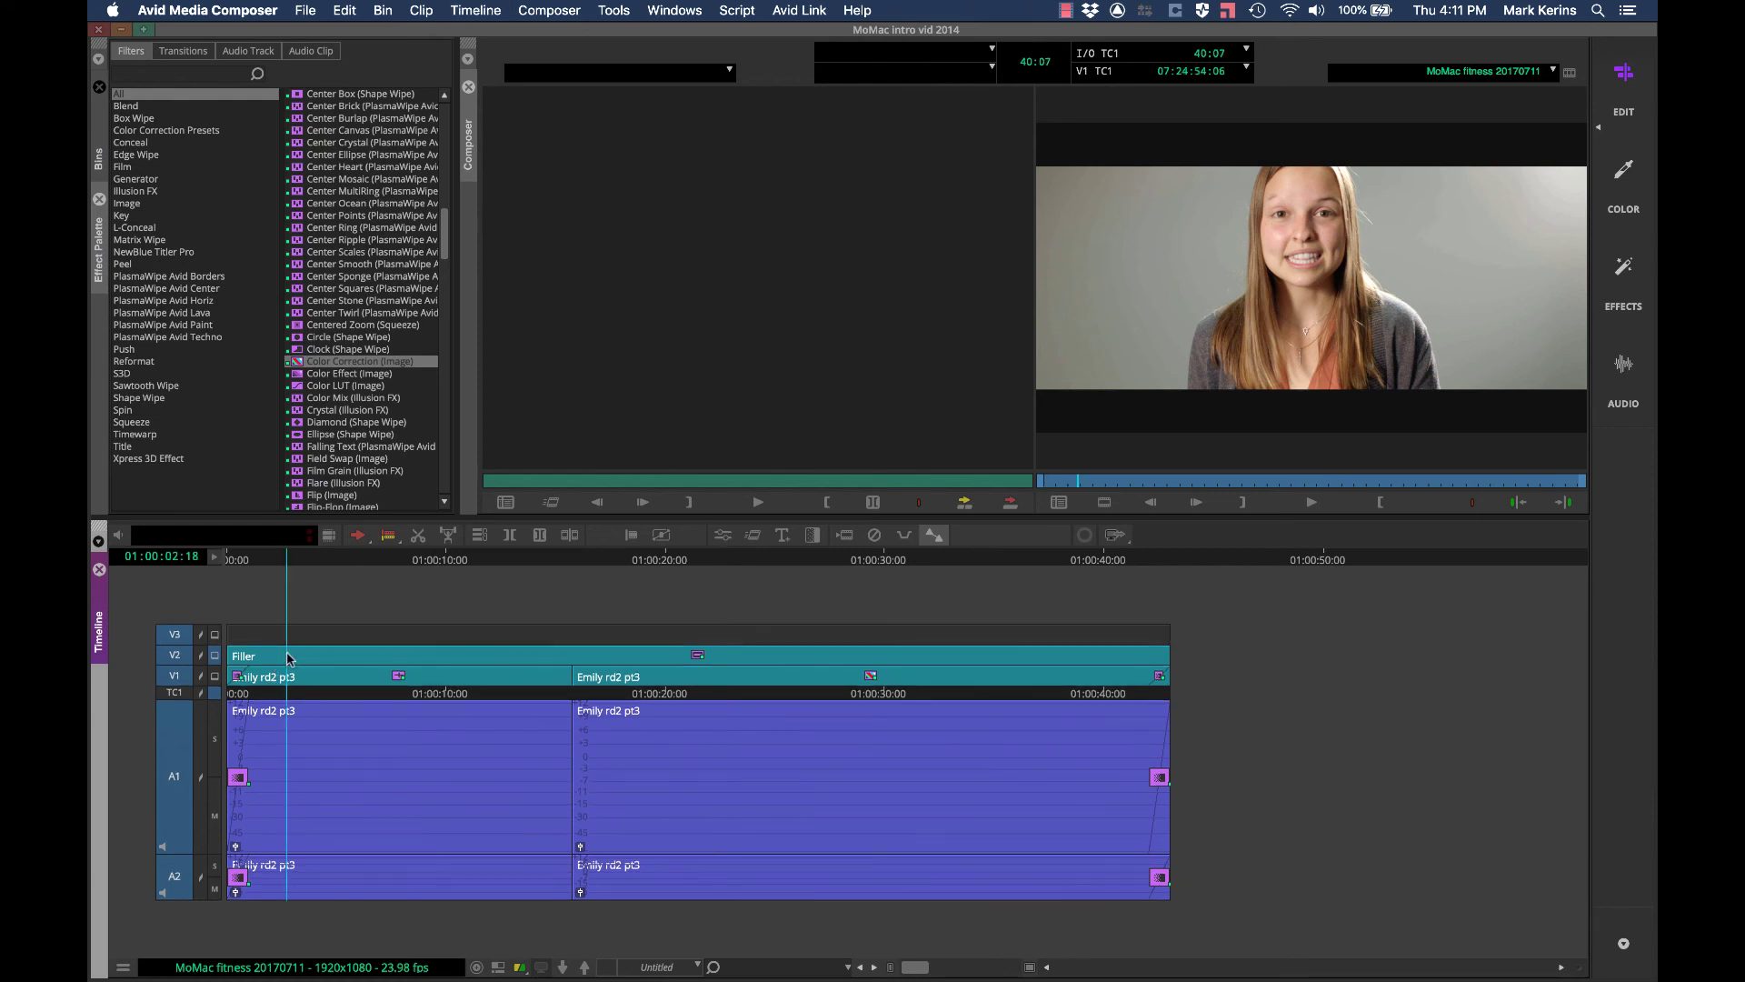
pyautogui.moveTo(306, 653); pyautogui.dragTo(306, 642)
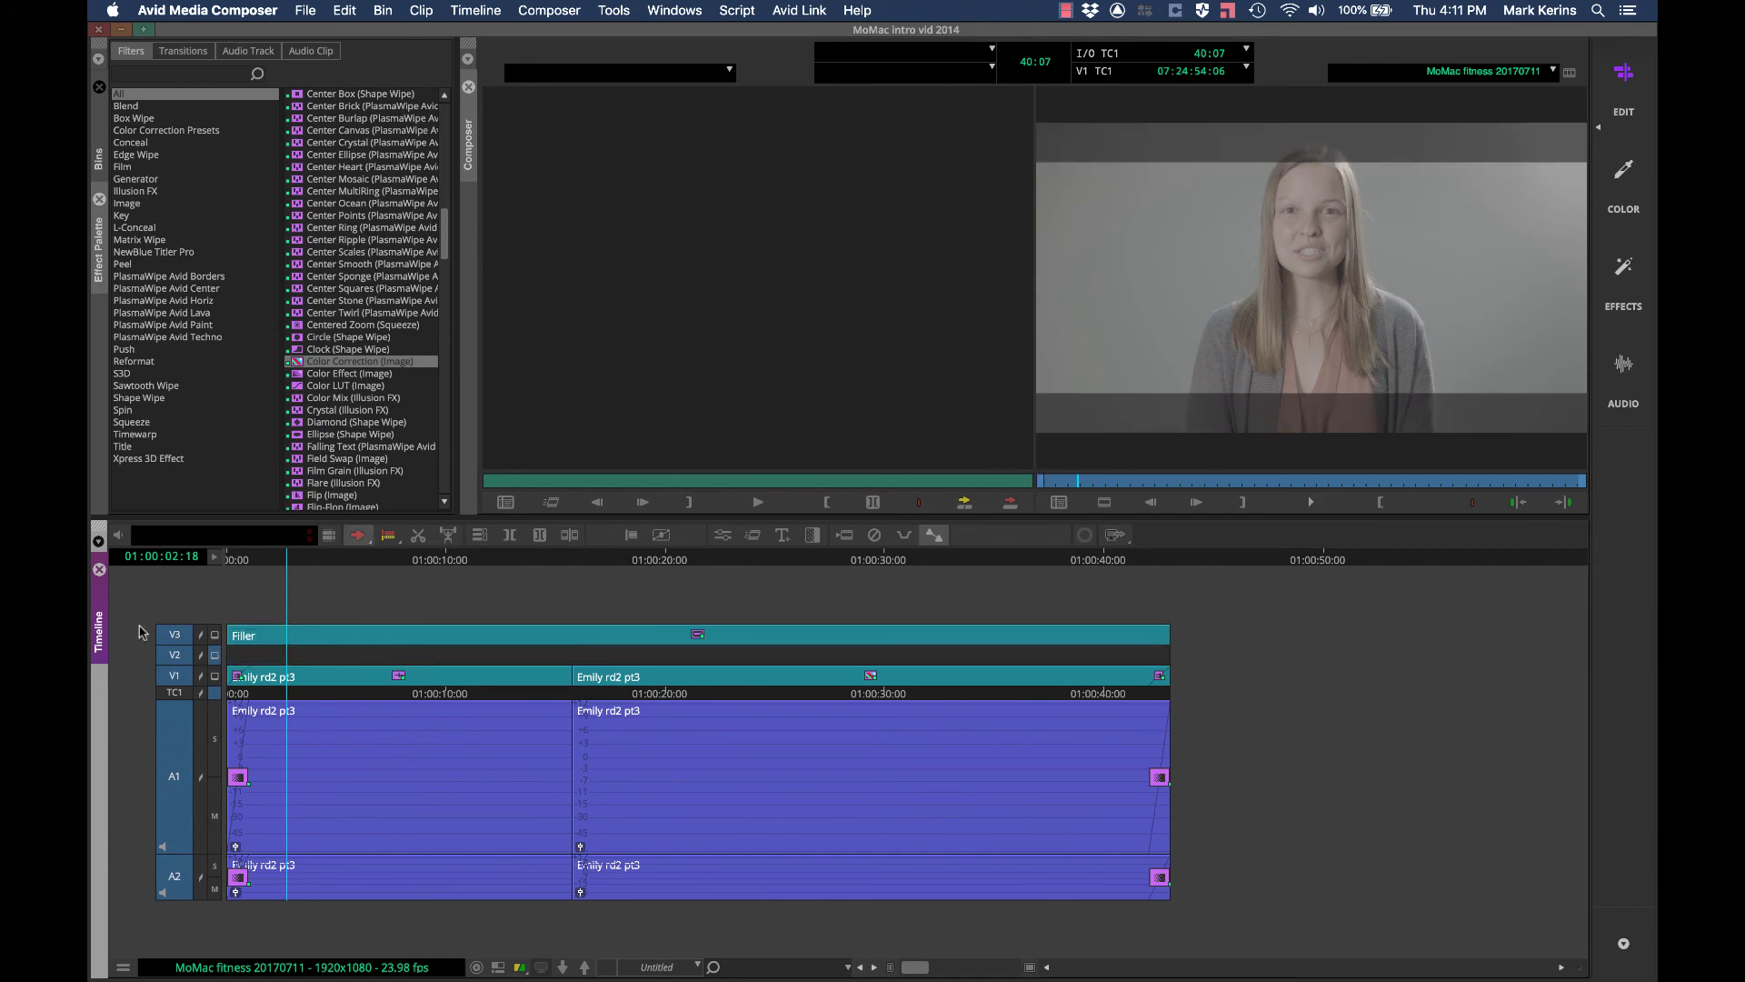
pyautogui.click(217, 635)
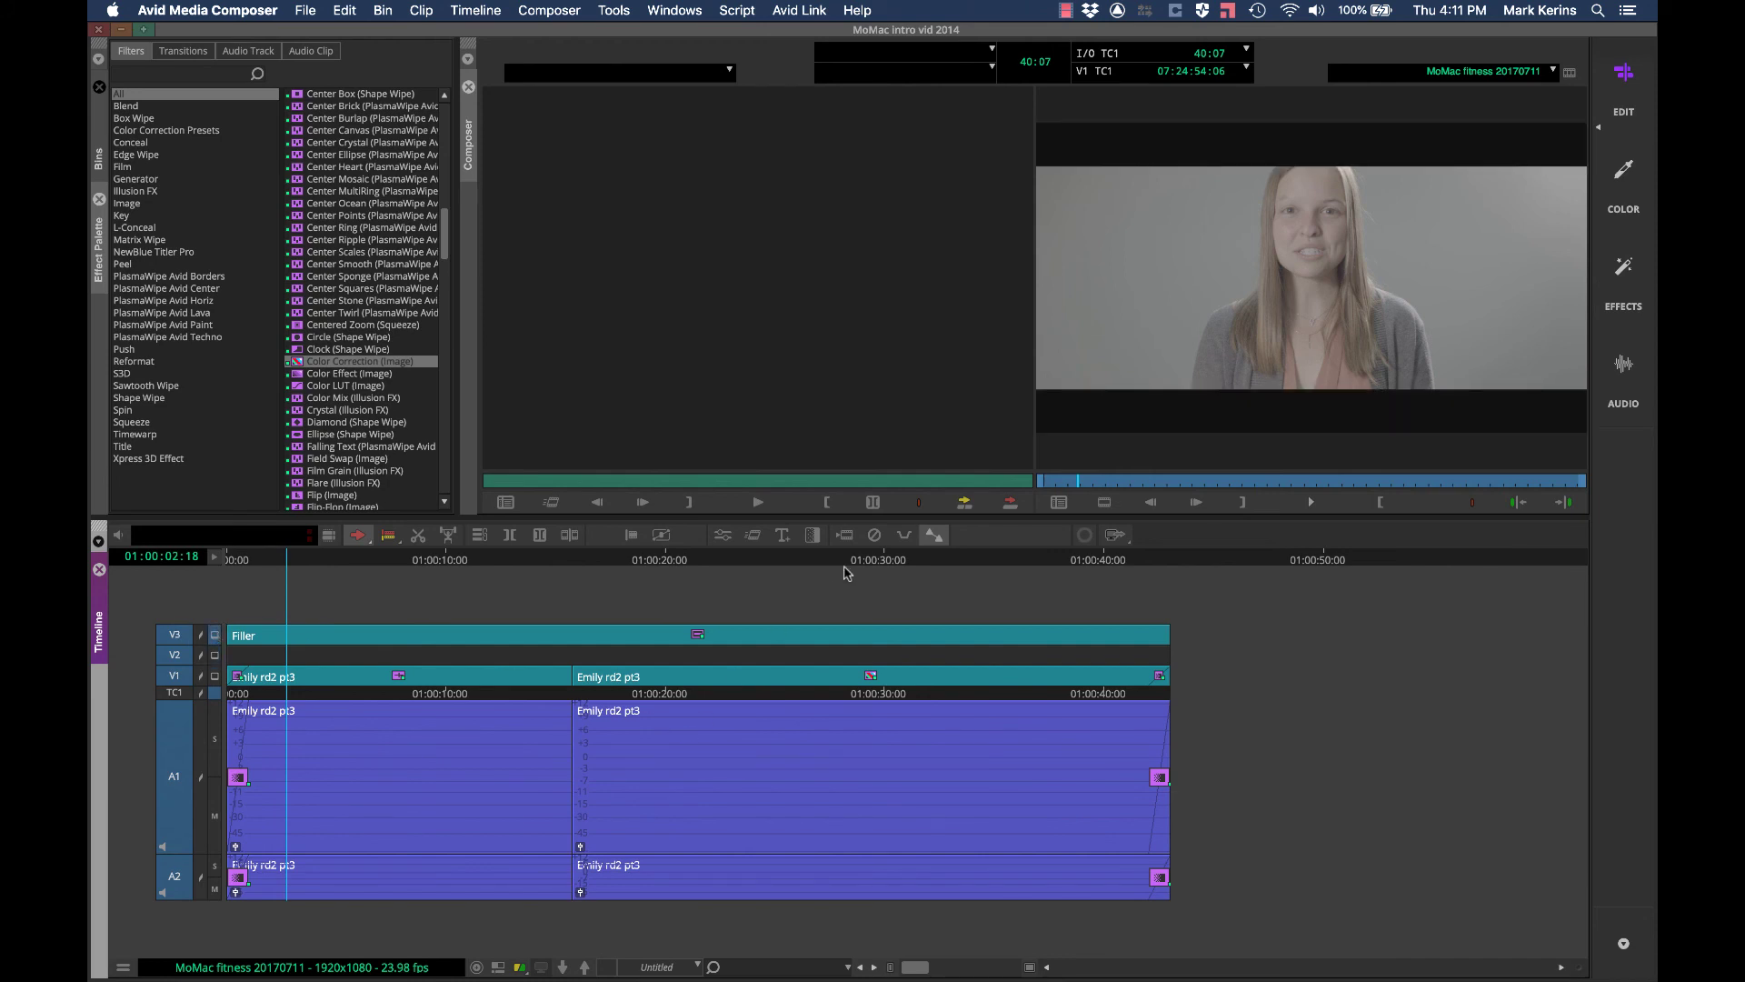
# Step: Go to 01:00:29:13 in the second clip and store its V1 grade as Correction 1 in the Color workspace
pyautogui.click(874, 565)
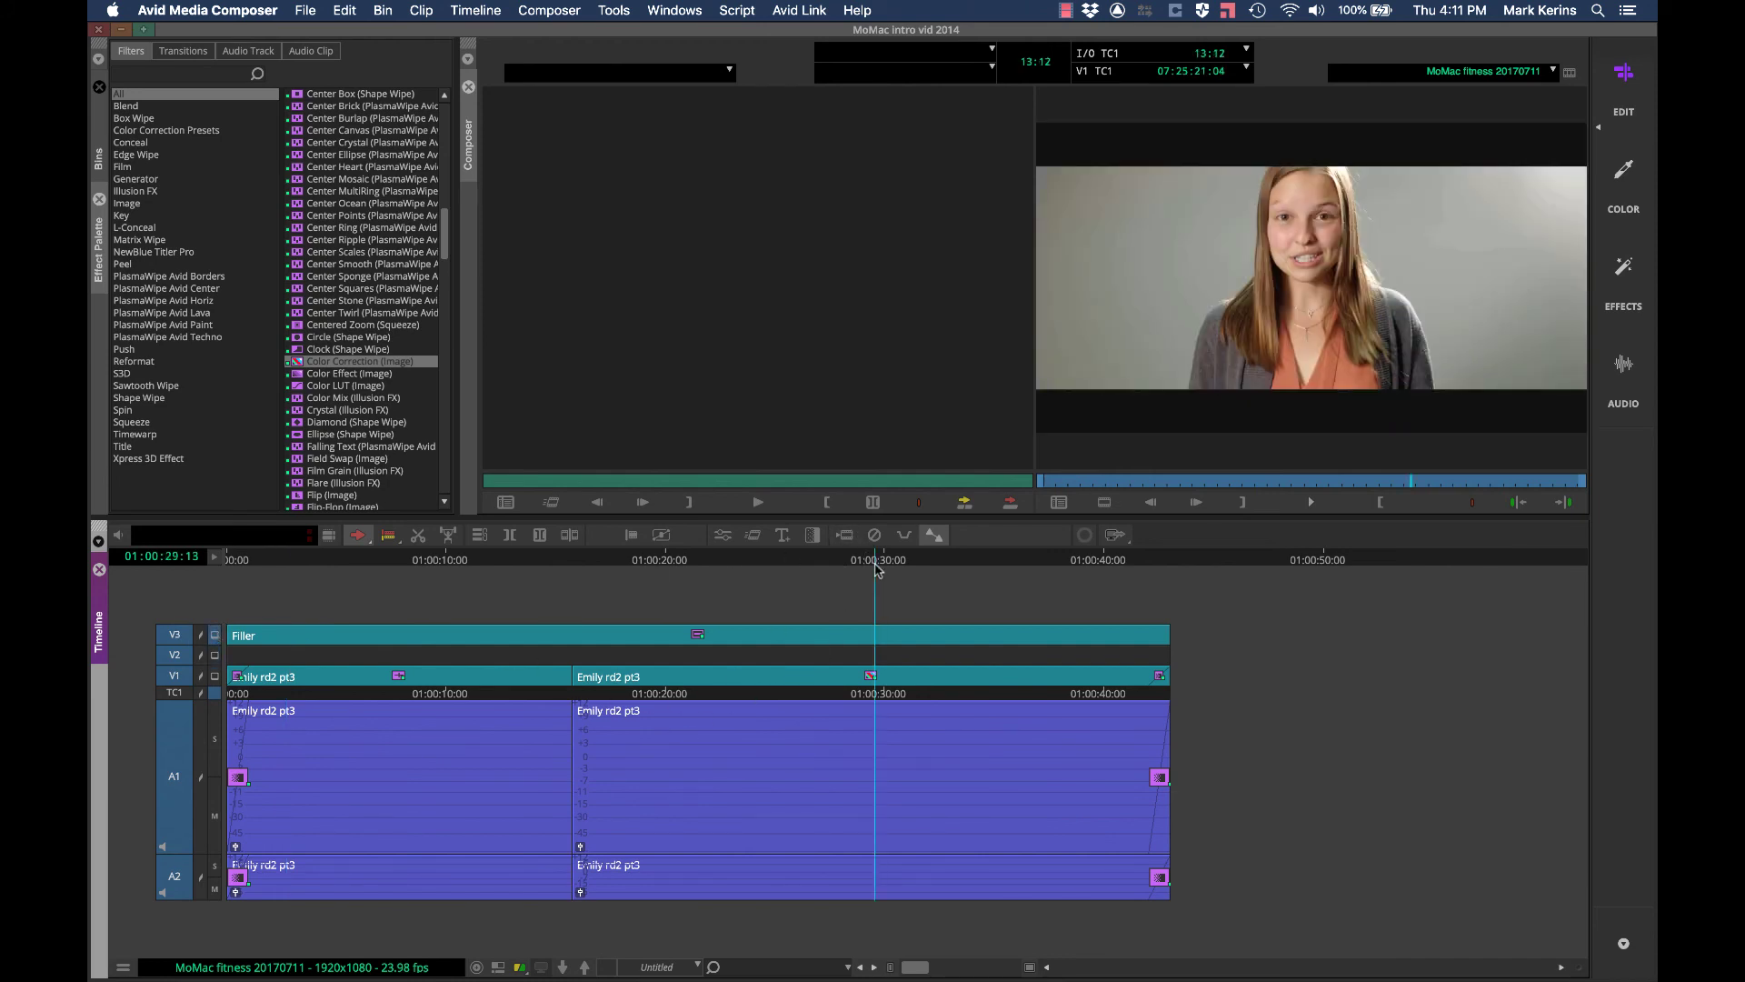
pyautogui.click(1622, 171)
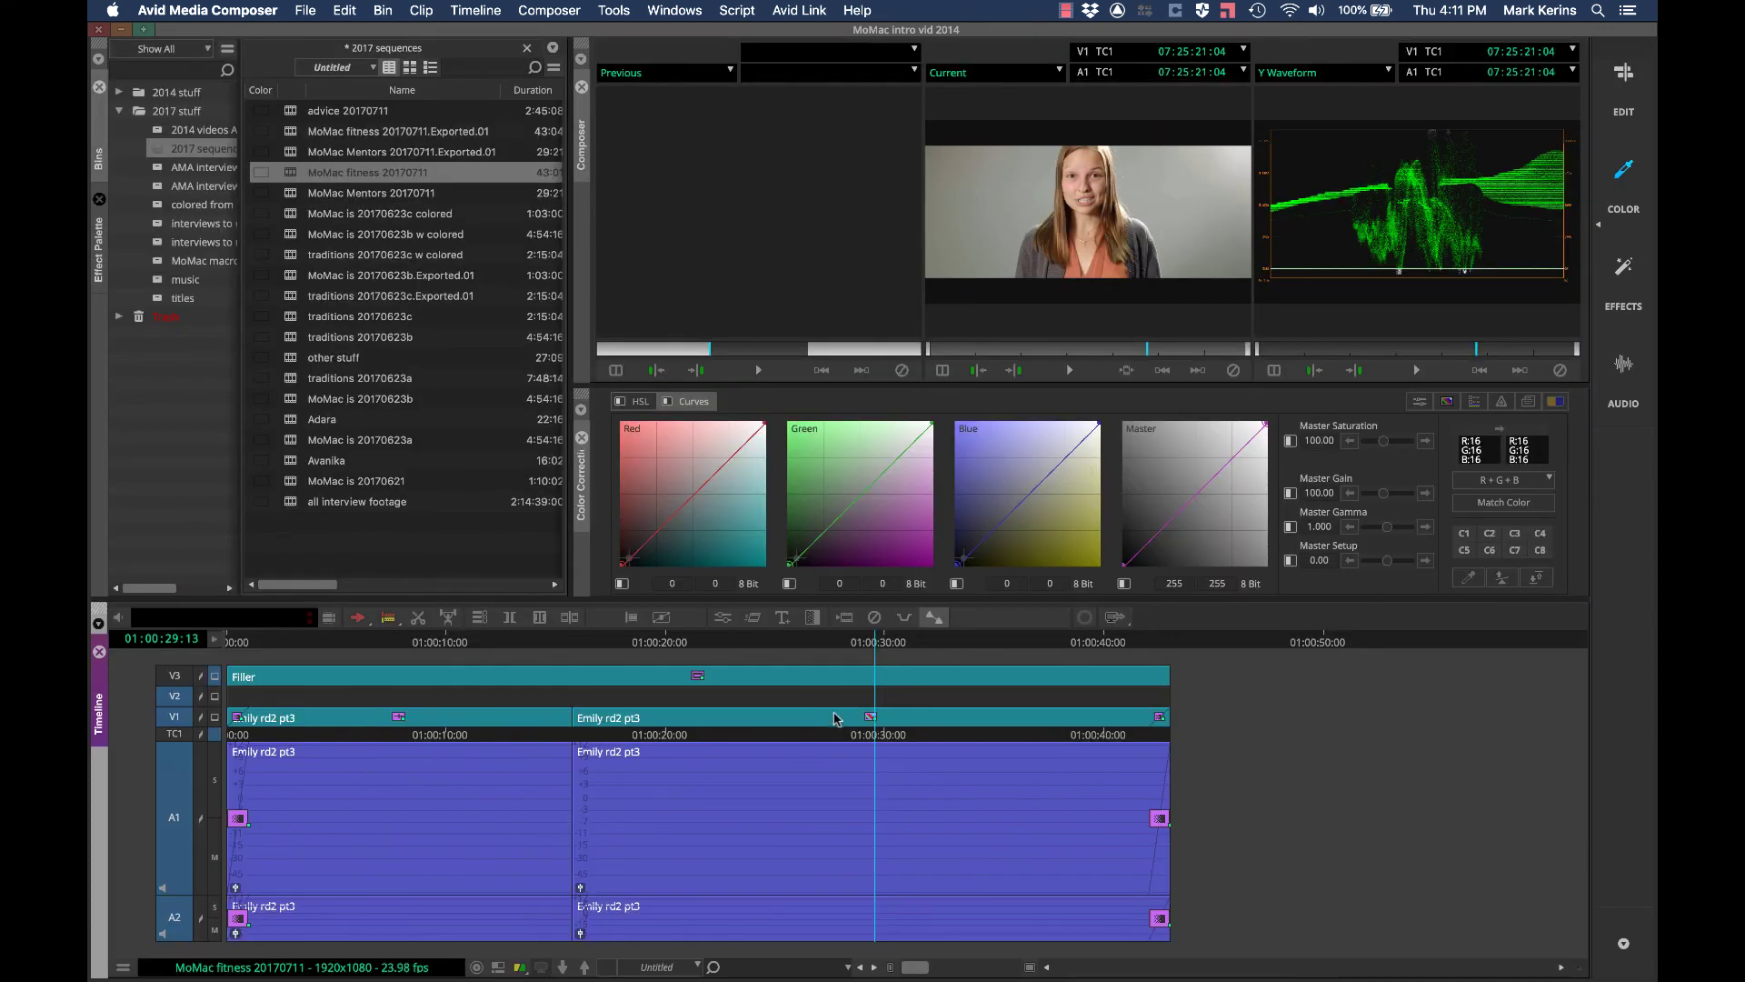
pyautogui.click(178, 701)
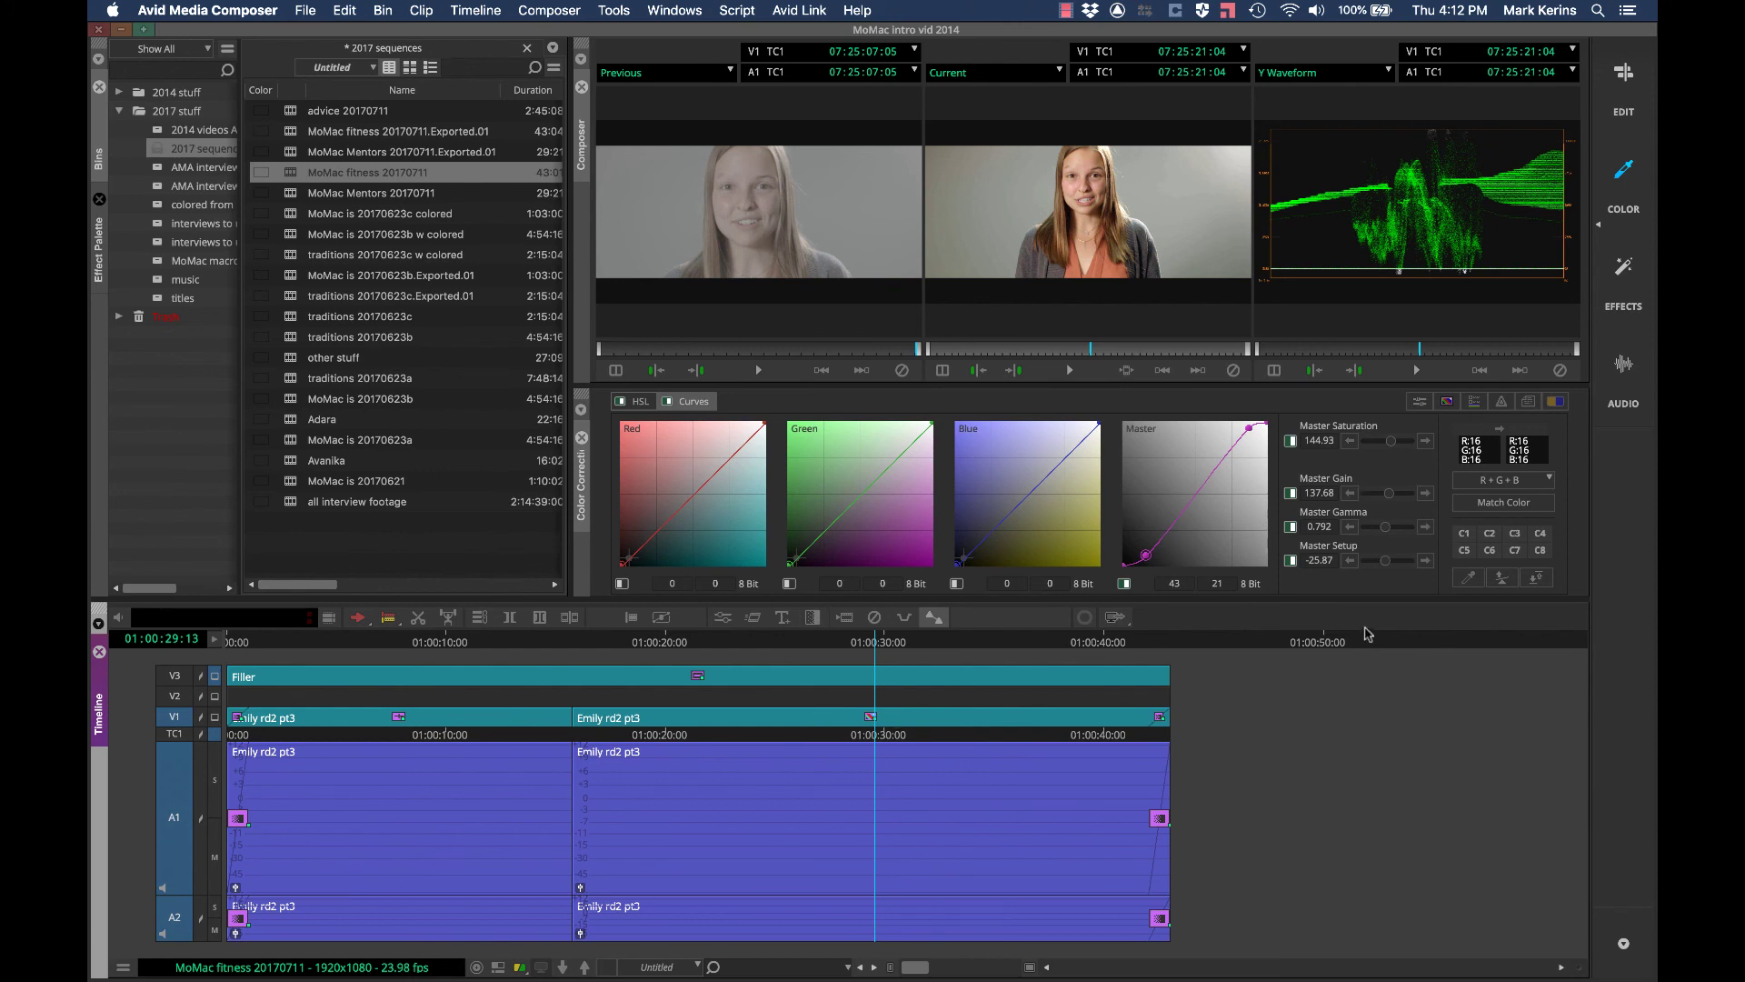
pyautogui.click(1462, 536)
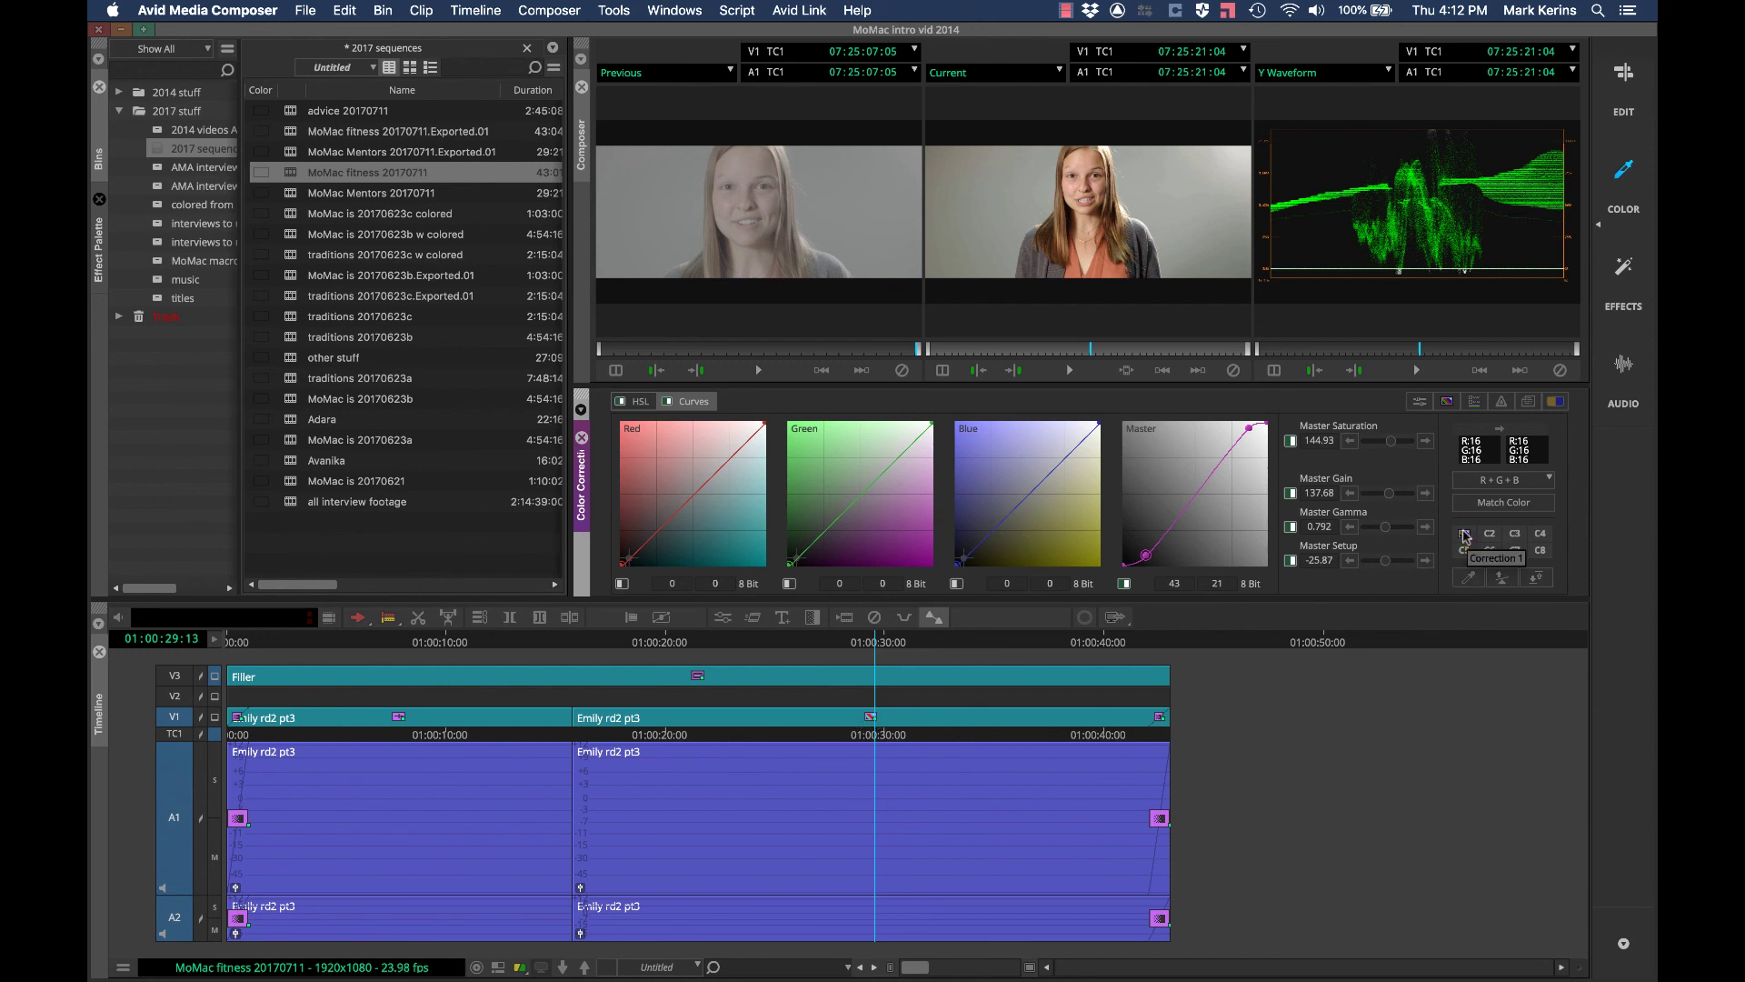
# Step: Apply the stored Correction 1 to the V2 filler with V1 untargeted, and scrub through both clips to 01:00:27:02
pyautogui.click(174, 697)
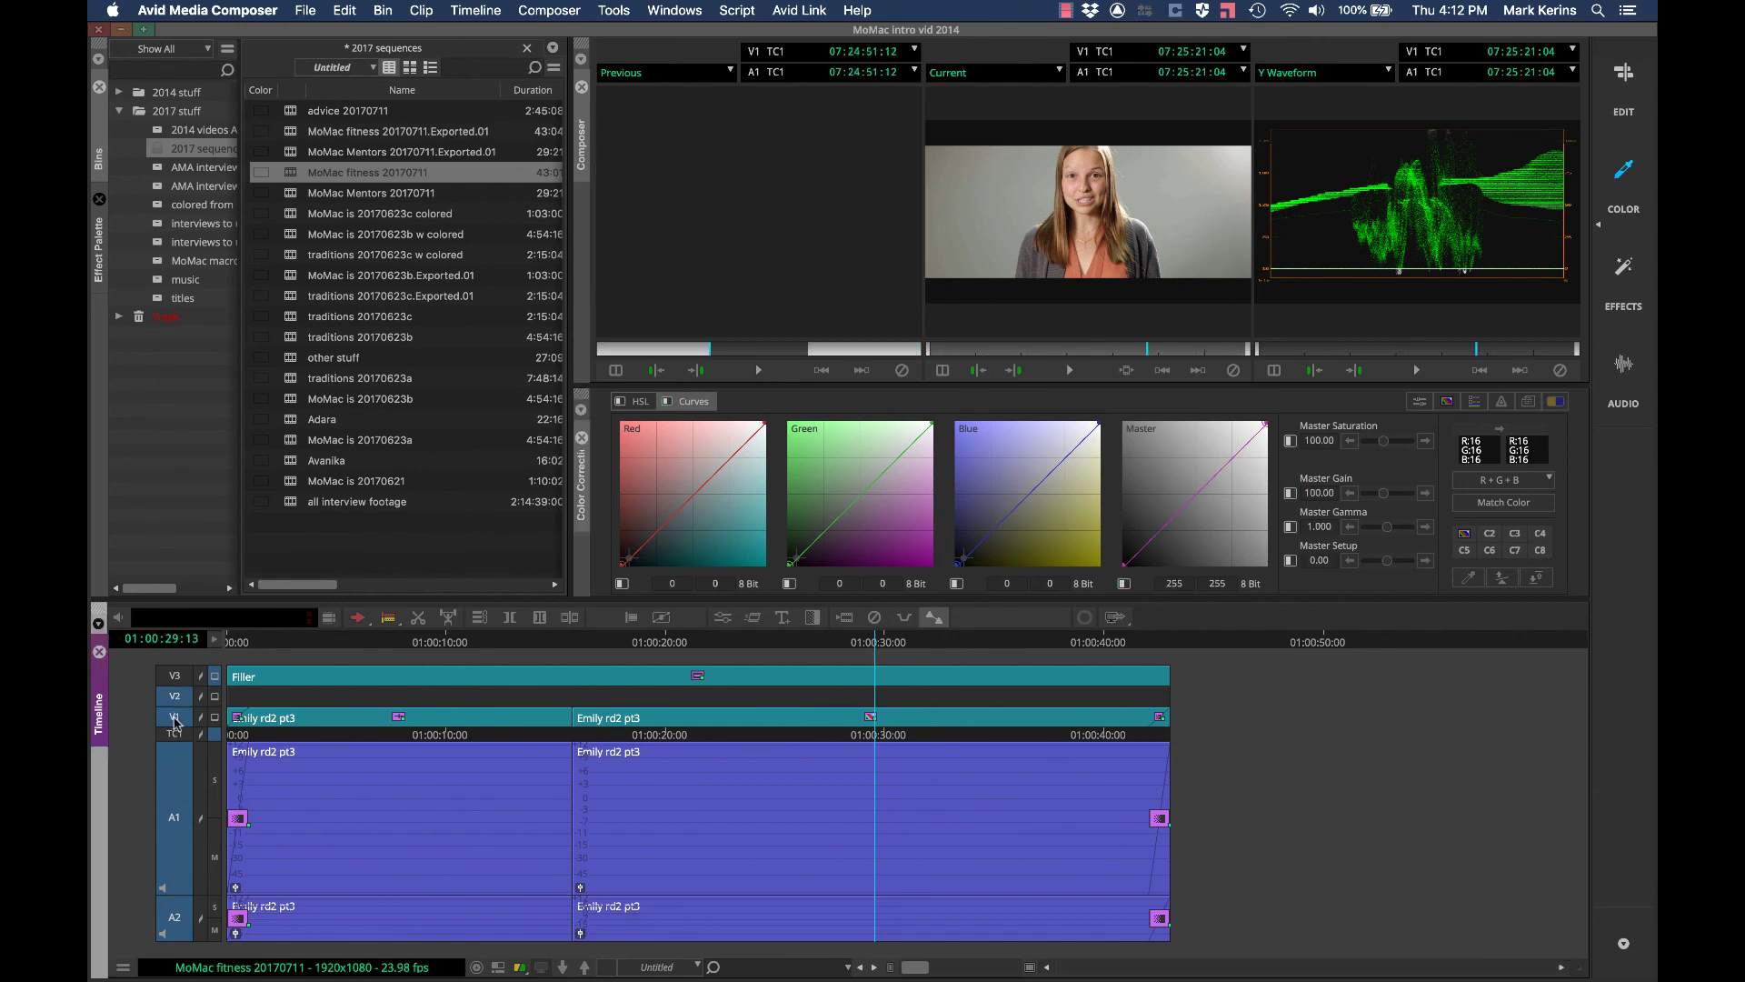
pyautogui.click(1465, 536)
pyautogui.click(1463, 534)
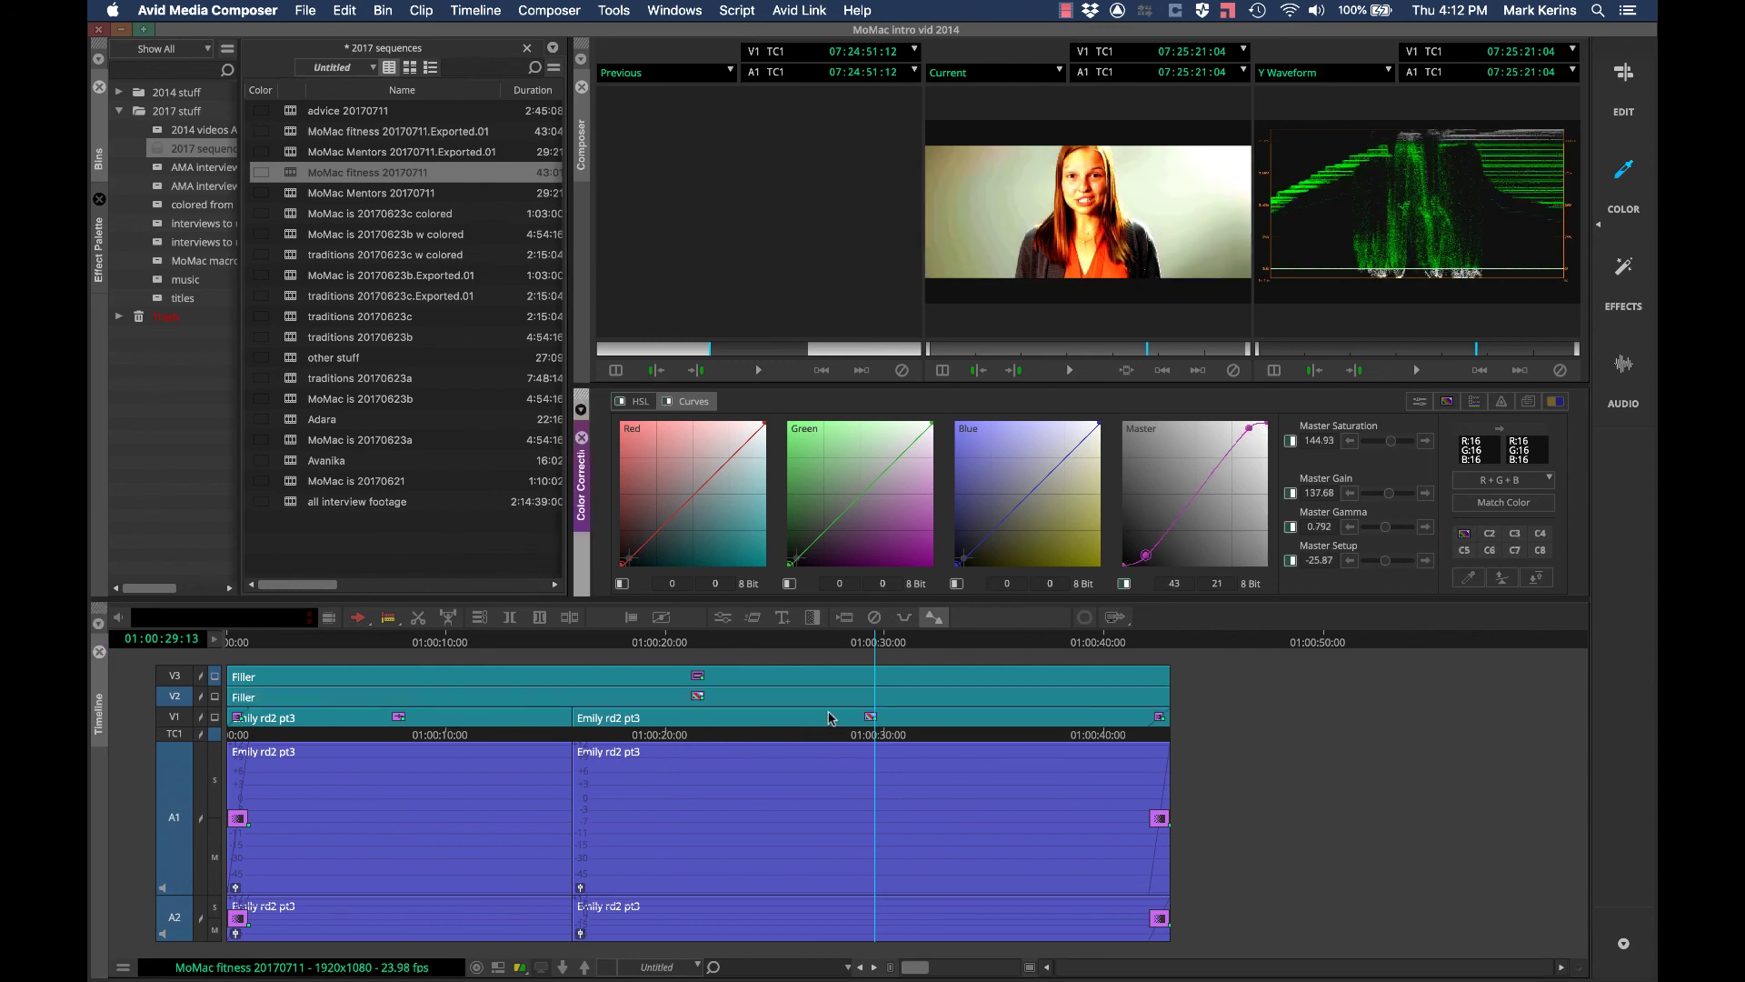
pyautogui.moveTo(874, 641); pyautogui.dragTo(591, 660)
pyautogui.moveTo(491, 651); pyautogui.dragTo(820, 652)
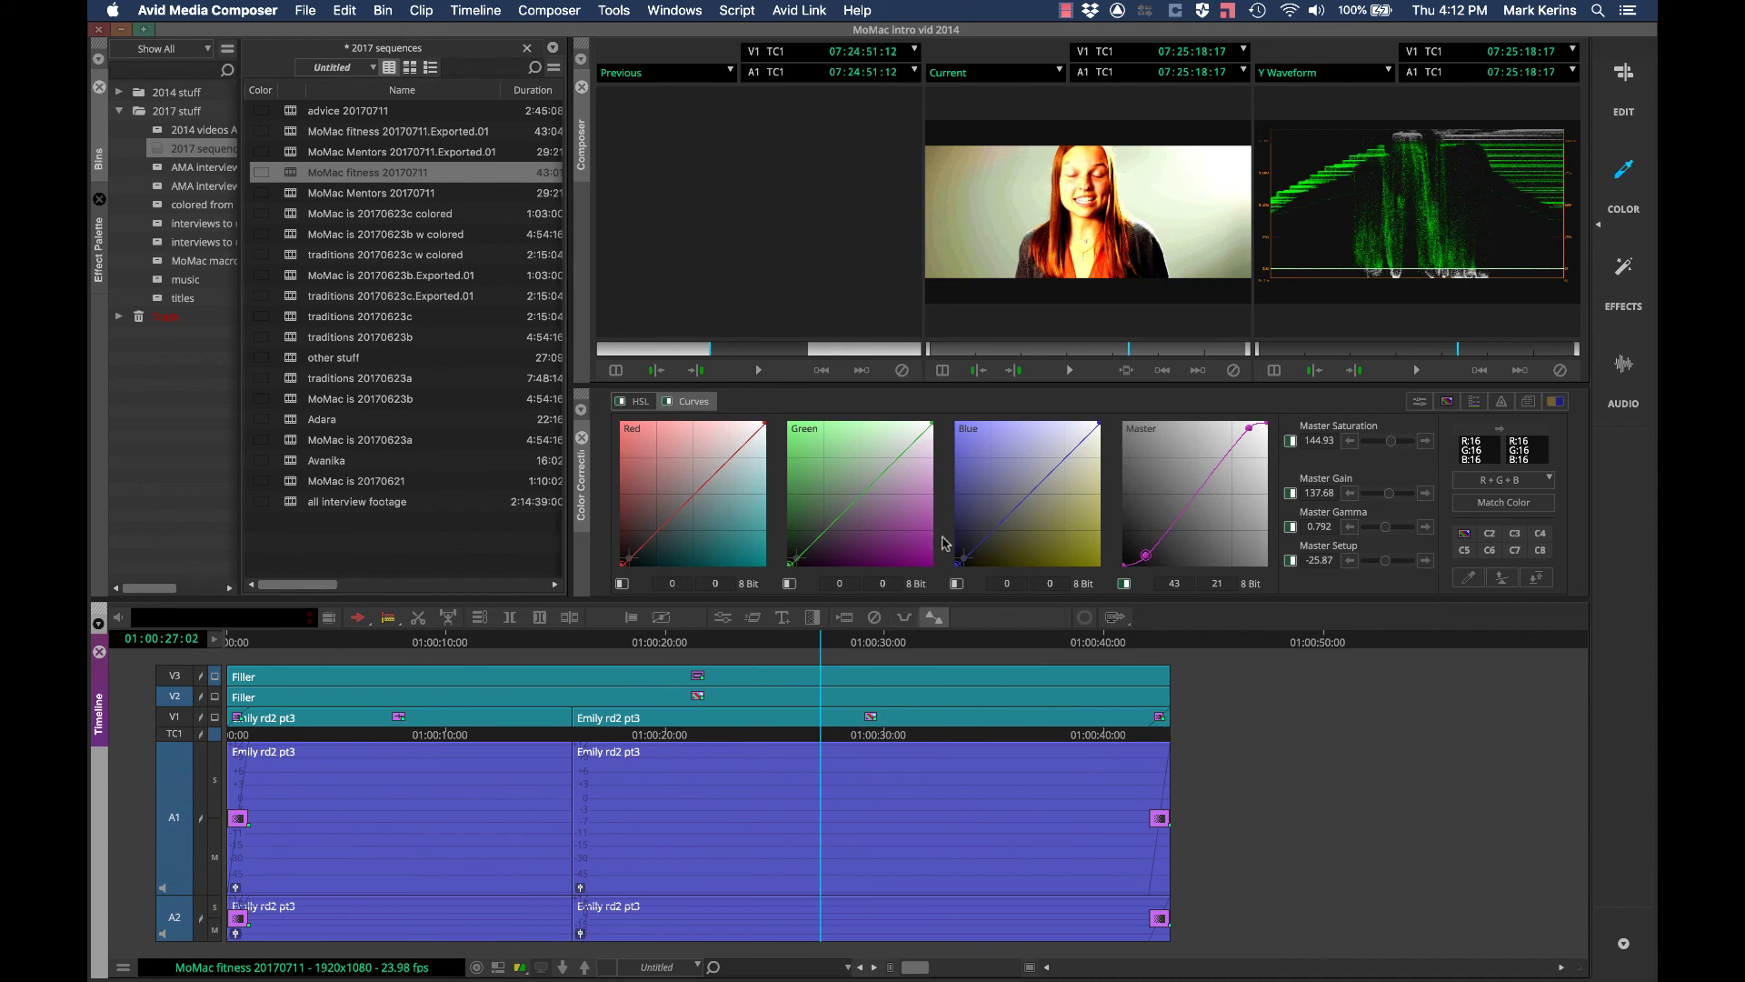
# Step: Target V1 instead of V2 and remove the color correction from the second clip
pyautogui.click(176, 697)
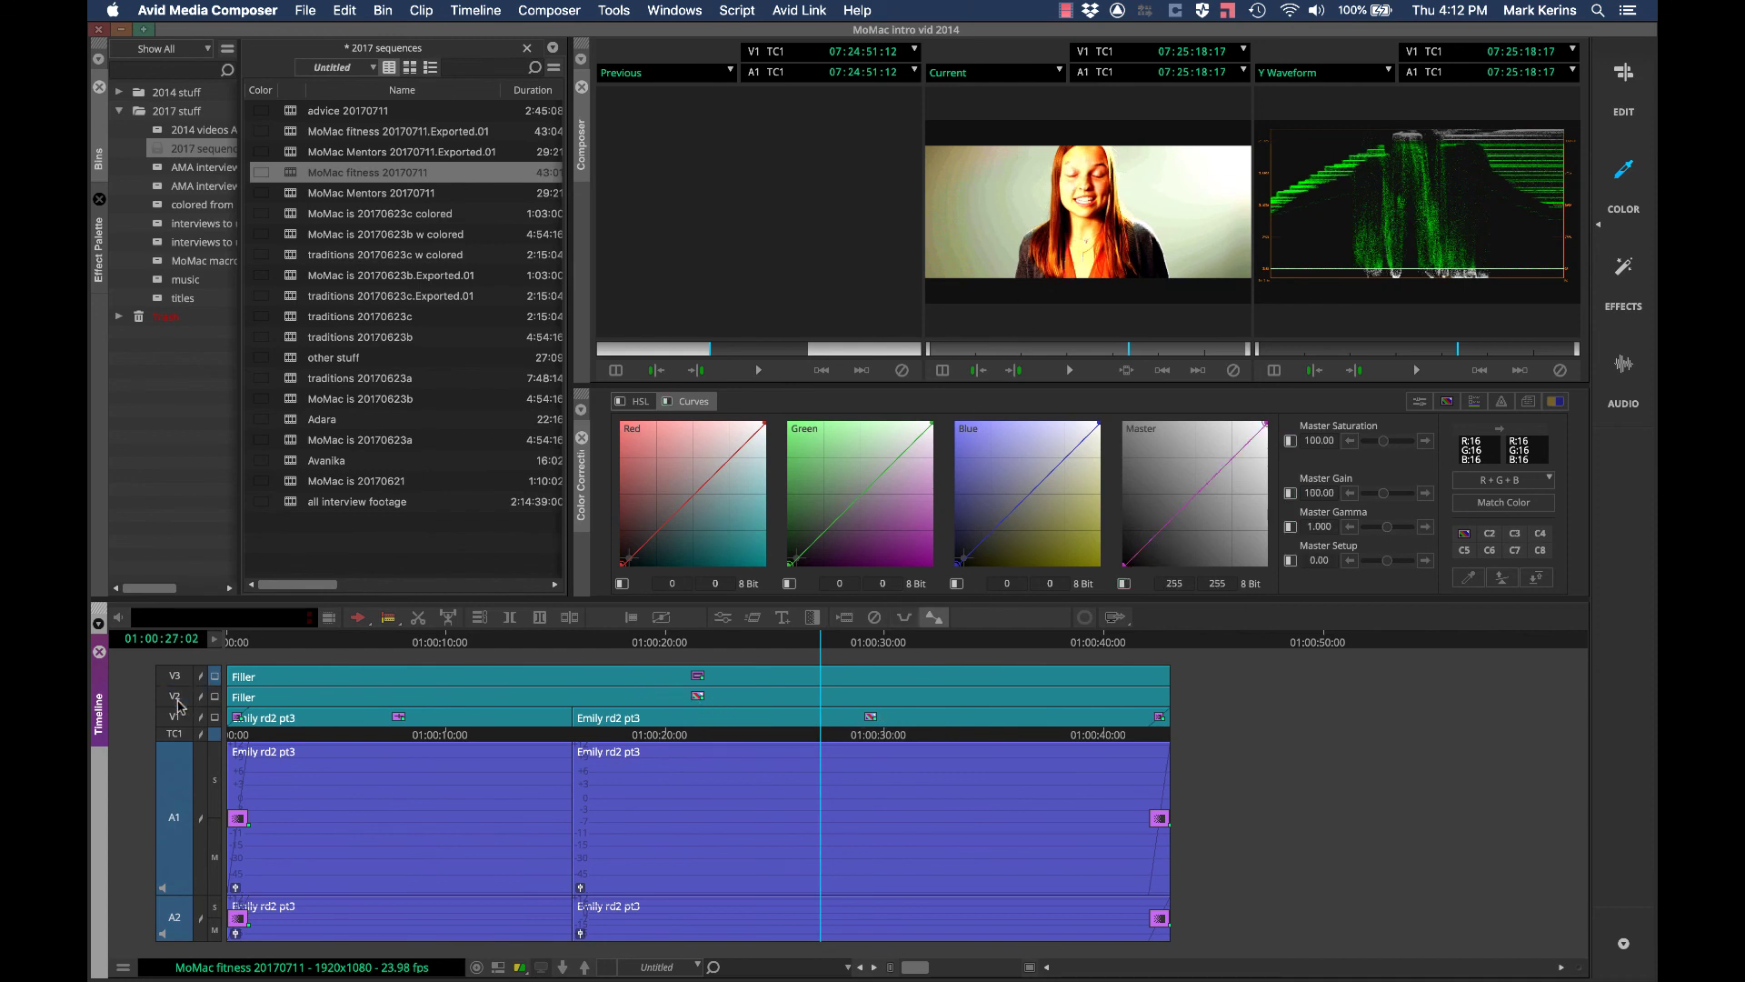
pyautogui.click(177, 718)
pyautogui.click(854, 611)
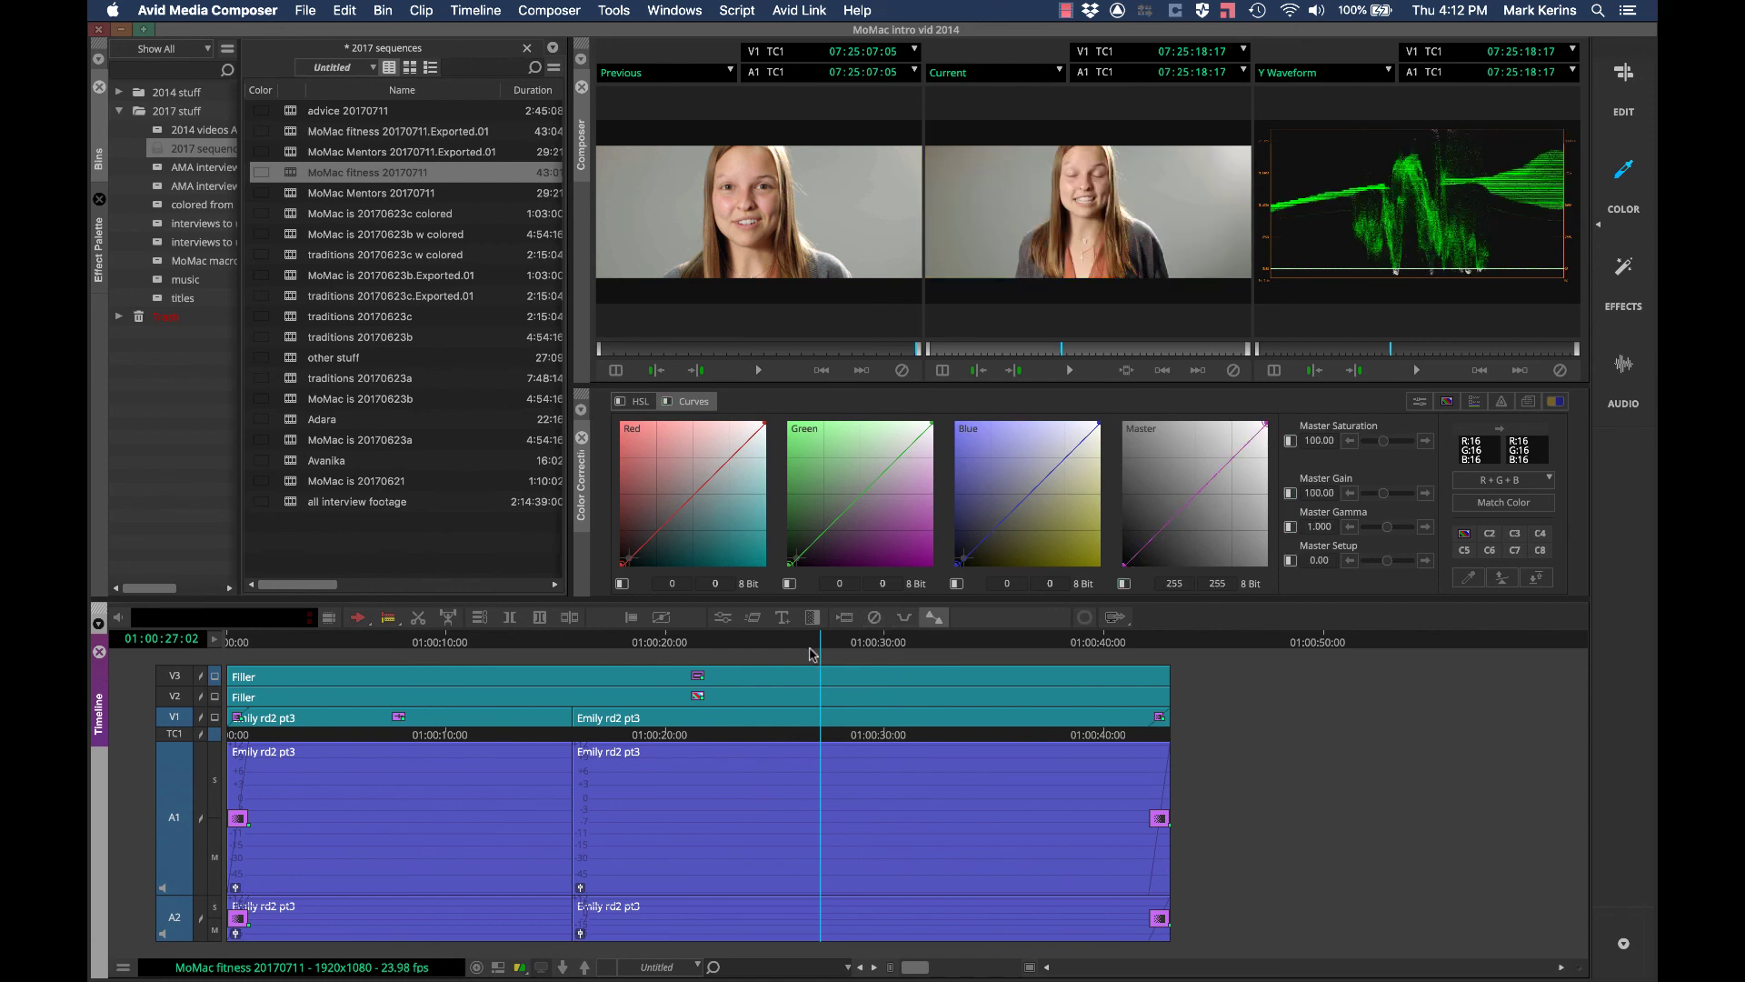
# Step: Scrub through the whole sequence, enable the V3 track for targeting, and park at 01:00:18:17 in the second clip
pyautogui.moveTo(820, 651); pyautogui.dragTo(1183, 646)
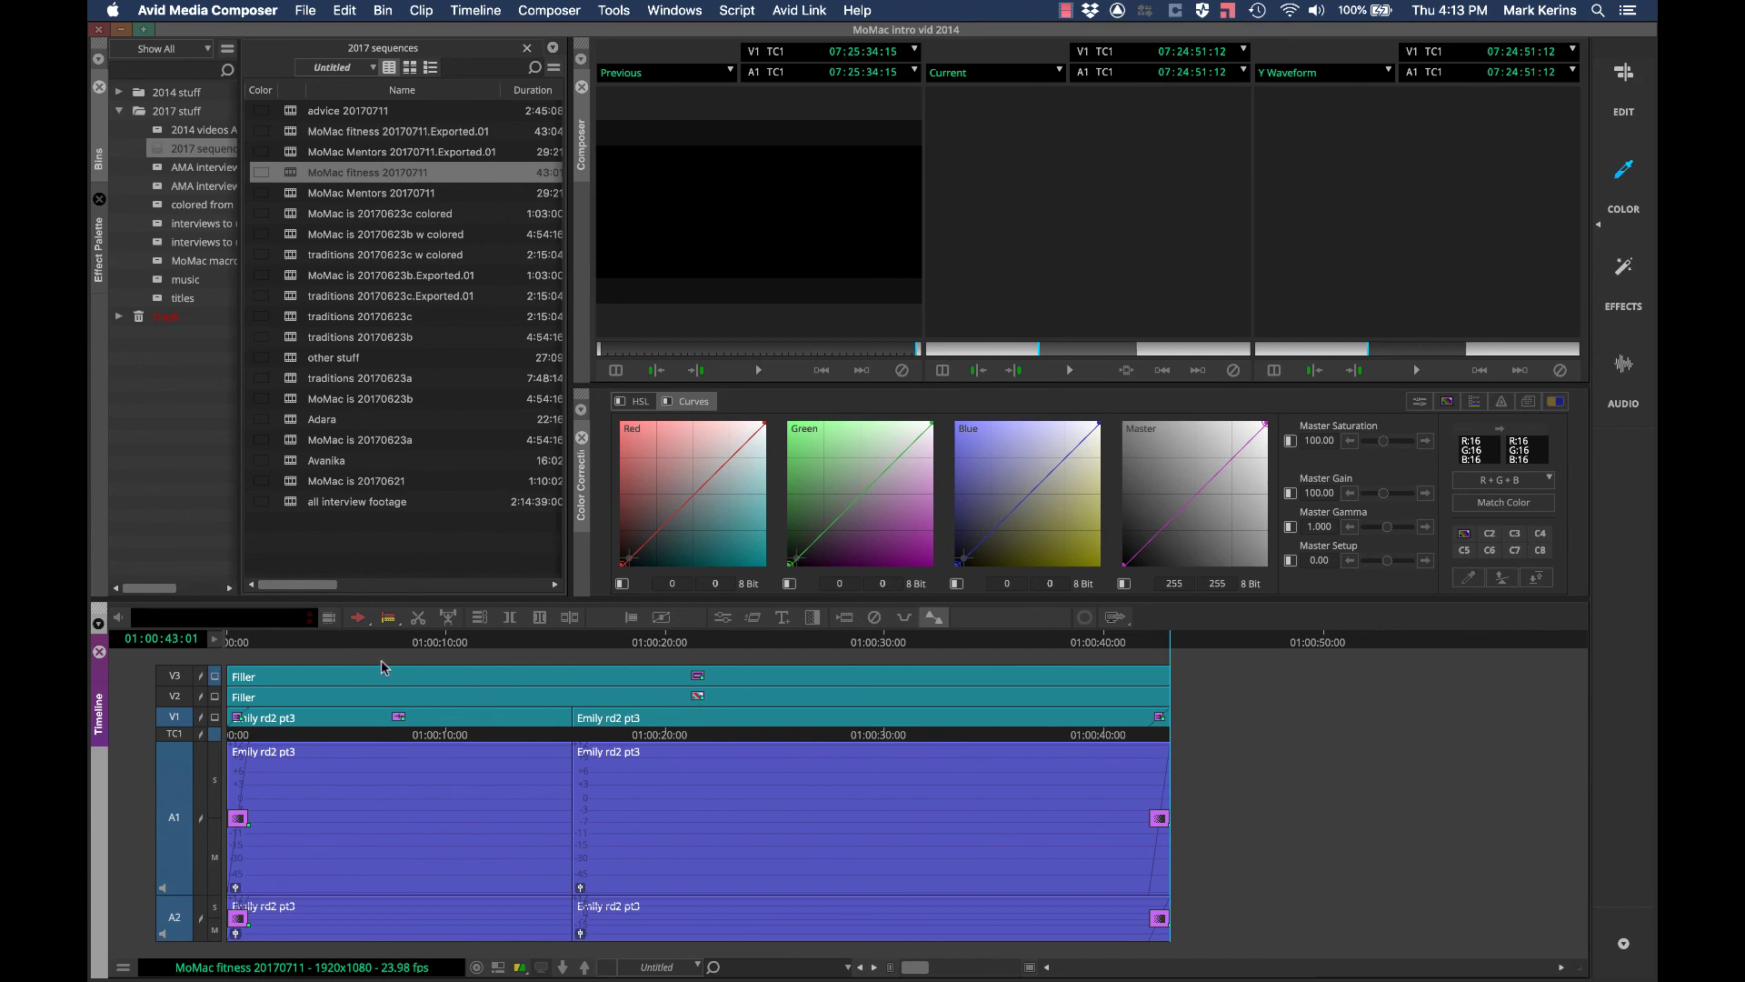
pyautogui.moveTo(411, 669); pyautogui.dragTo(943, 633)
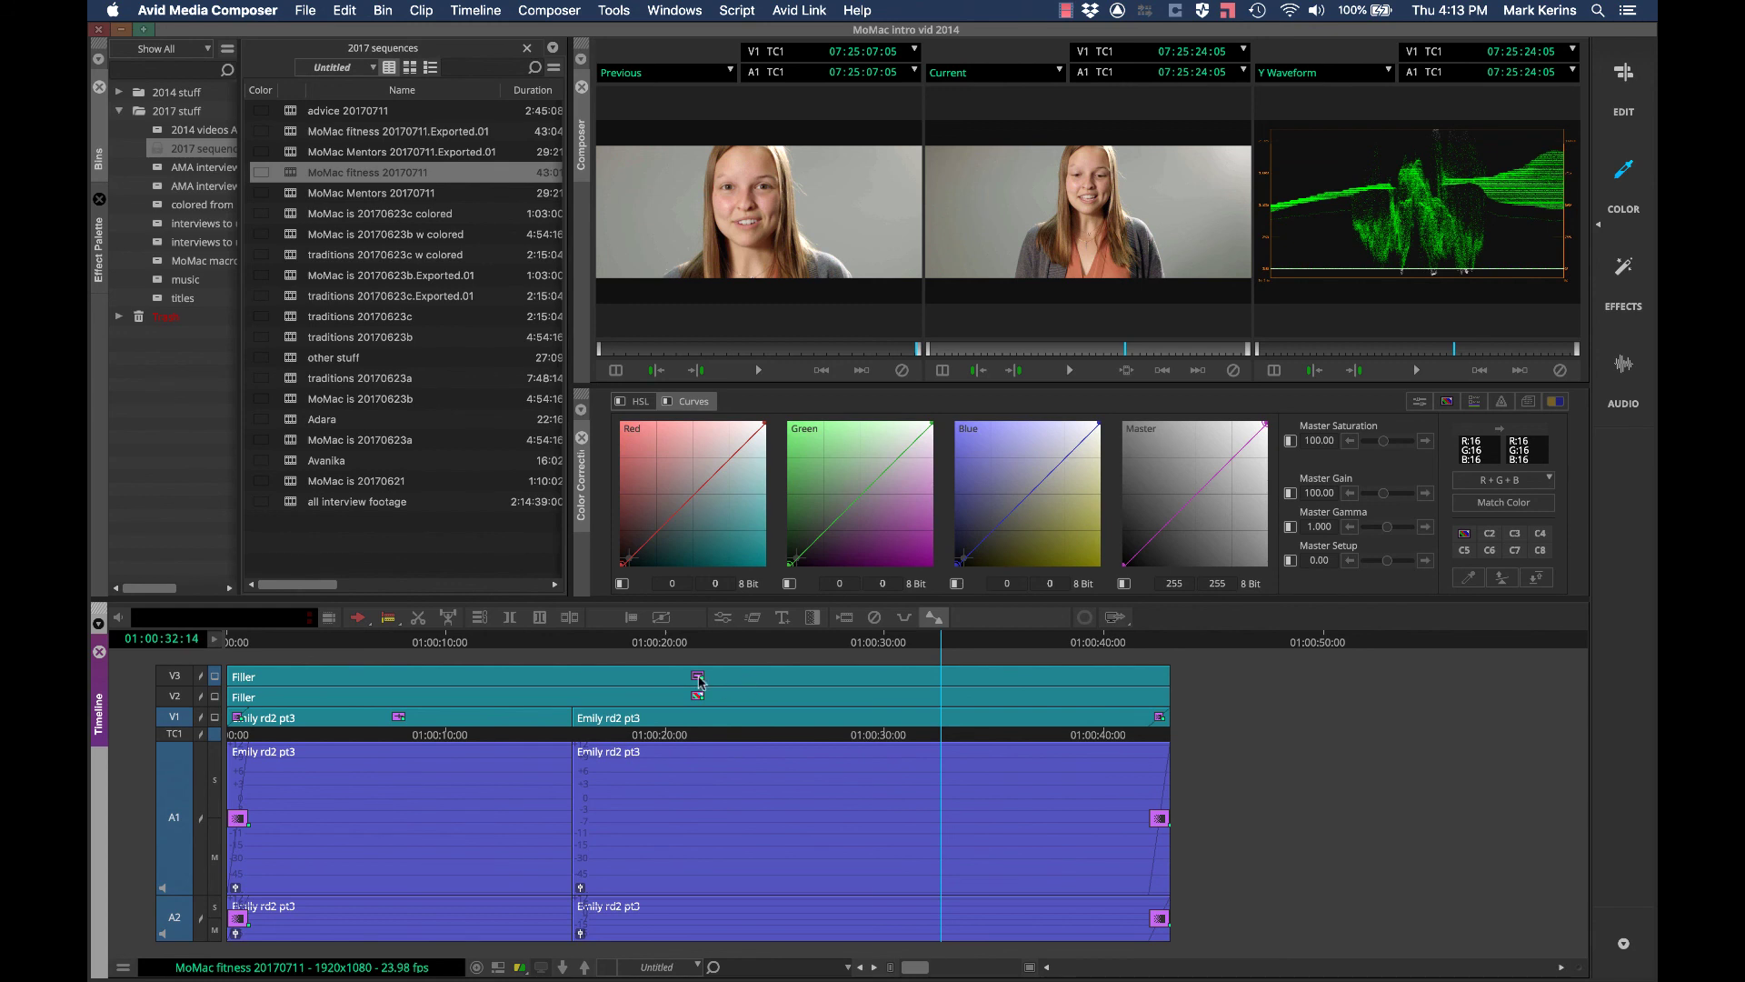
pyautogui.click(178, 677)
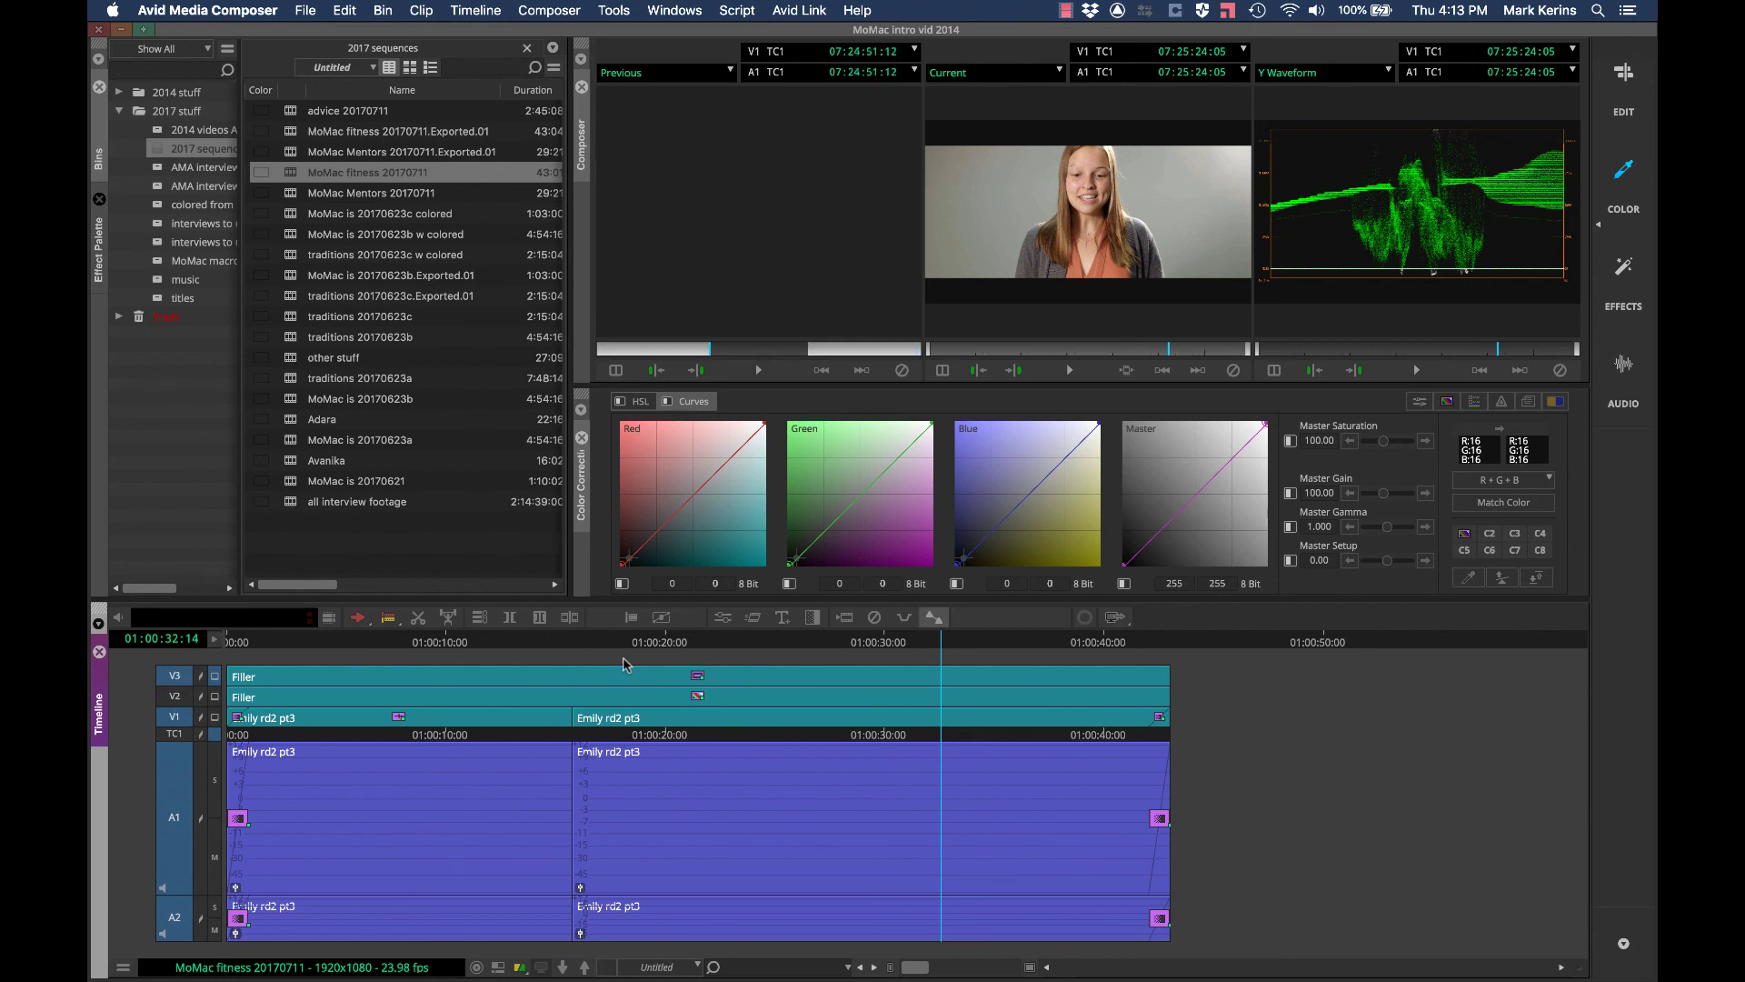
pyautogui.moveTo(707, 656); pyautogui.dragTo(639, 656)
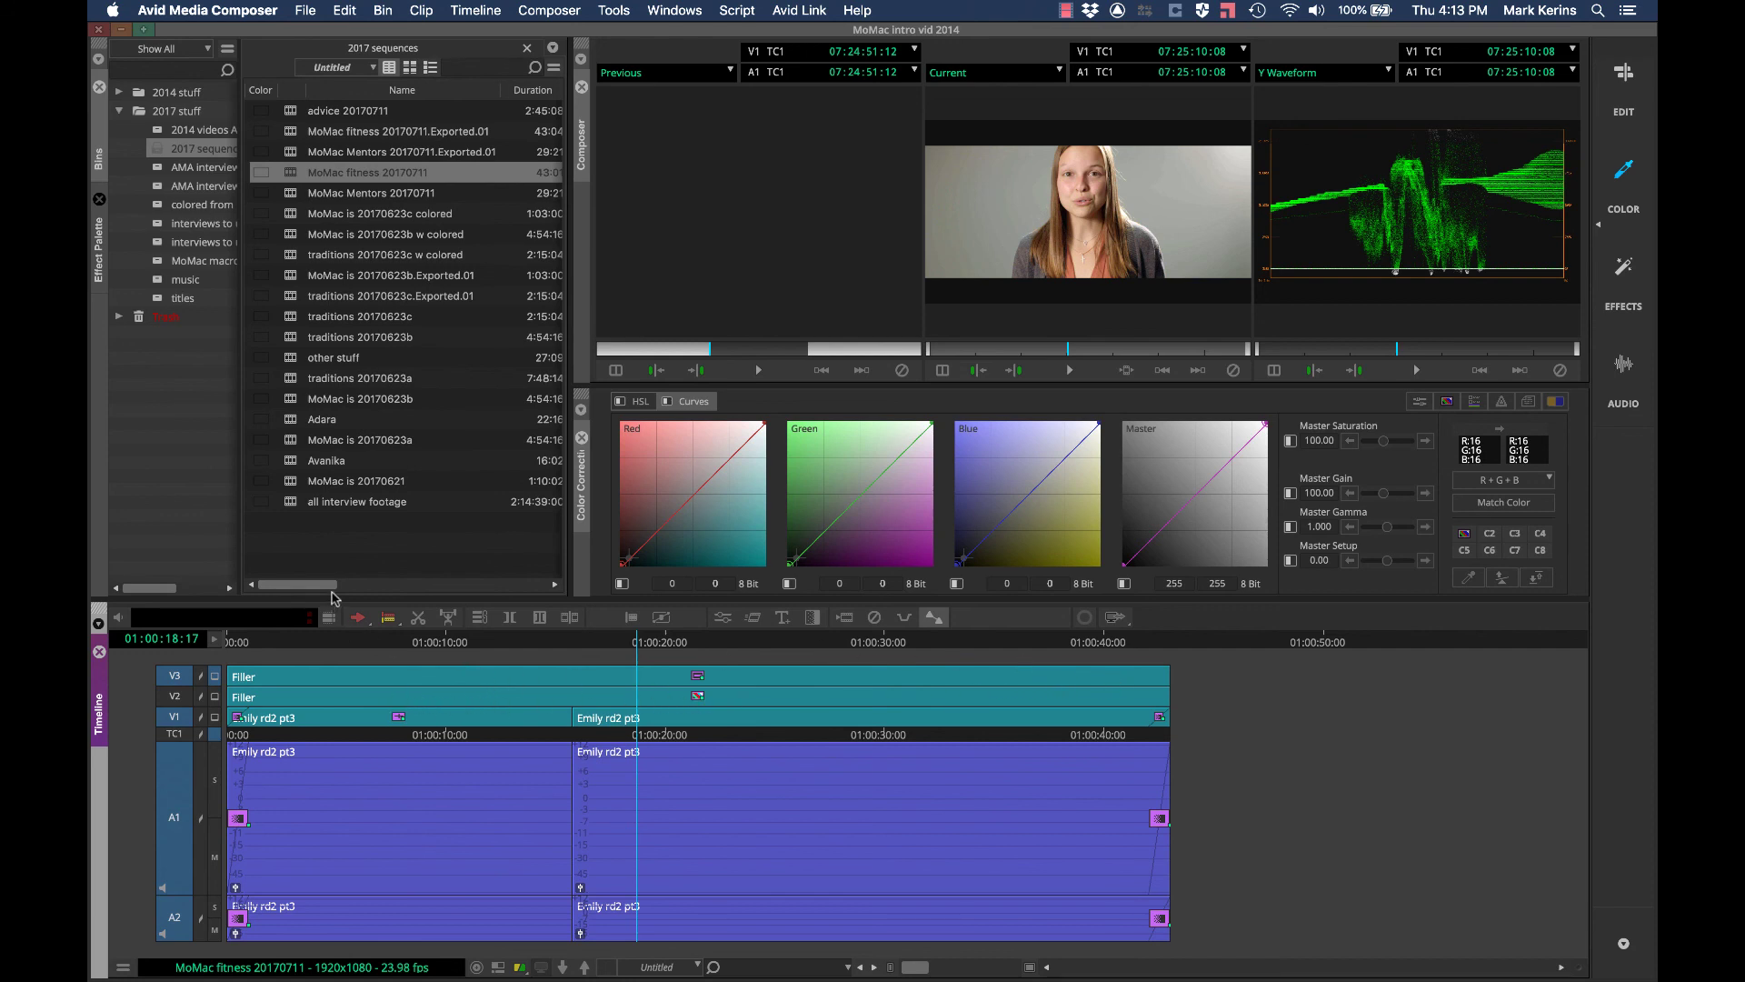
# Step: Bring up the Effect Palette and show the Image category of filters
pyautogui.press('super+8')
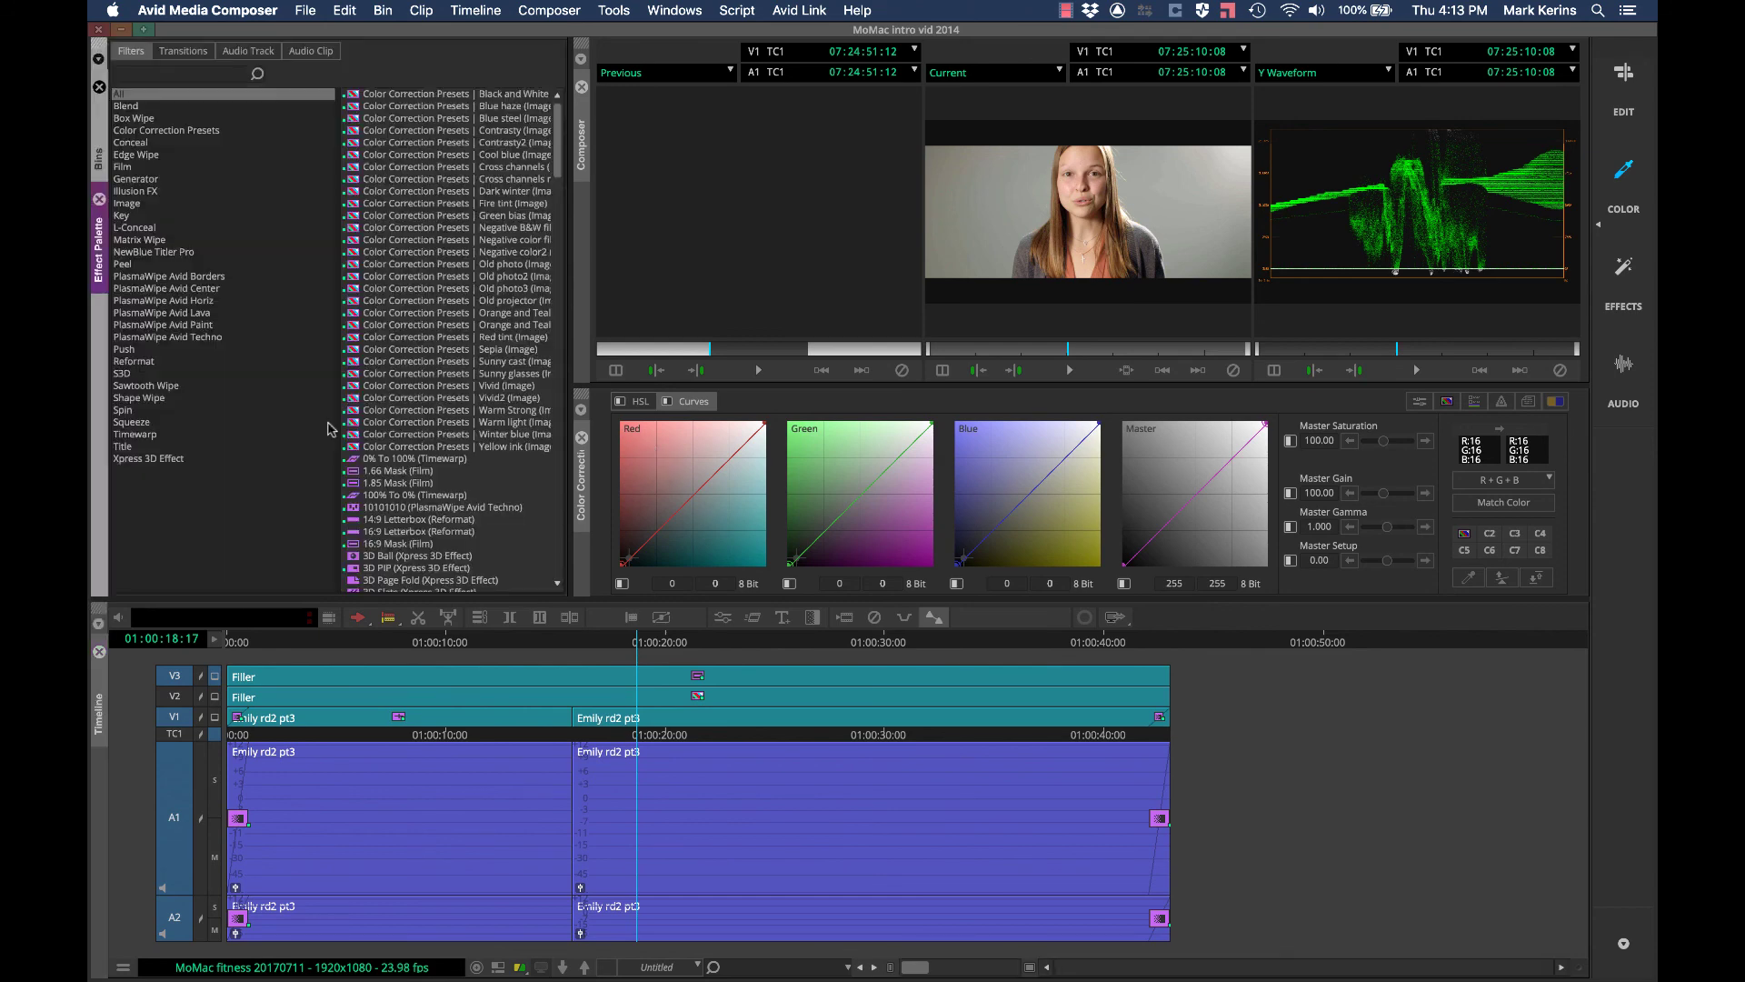
pyautogui.scroll(-5, 427, 458)
pyautogui.scroll(-5, 427, 462)
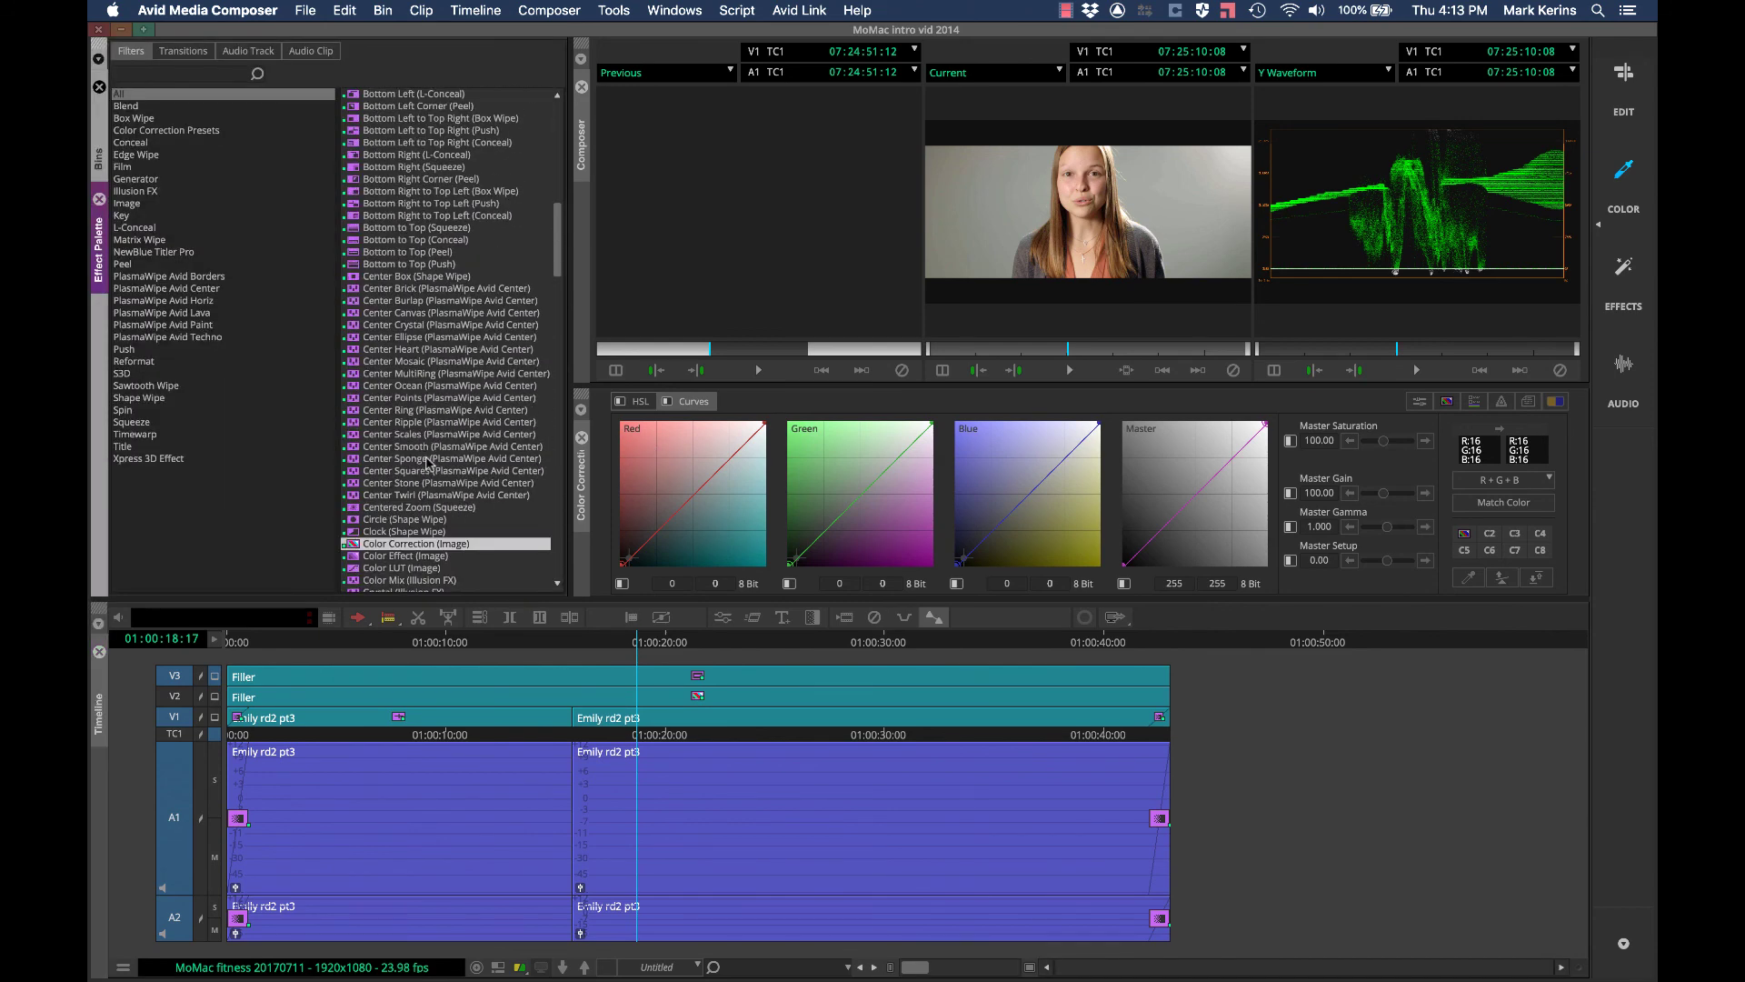
pyautogui.scroll(-15, 426, 462)
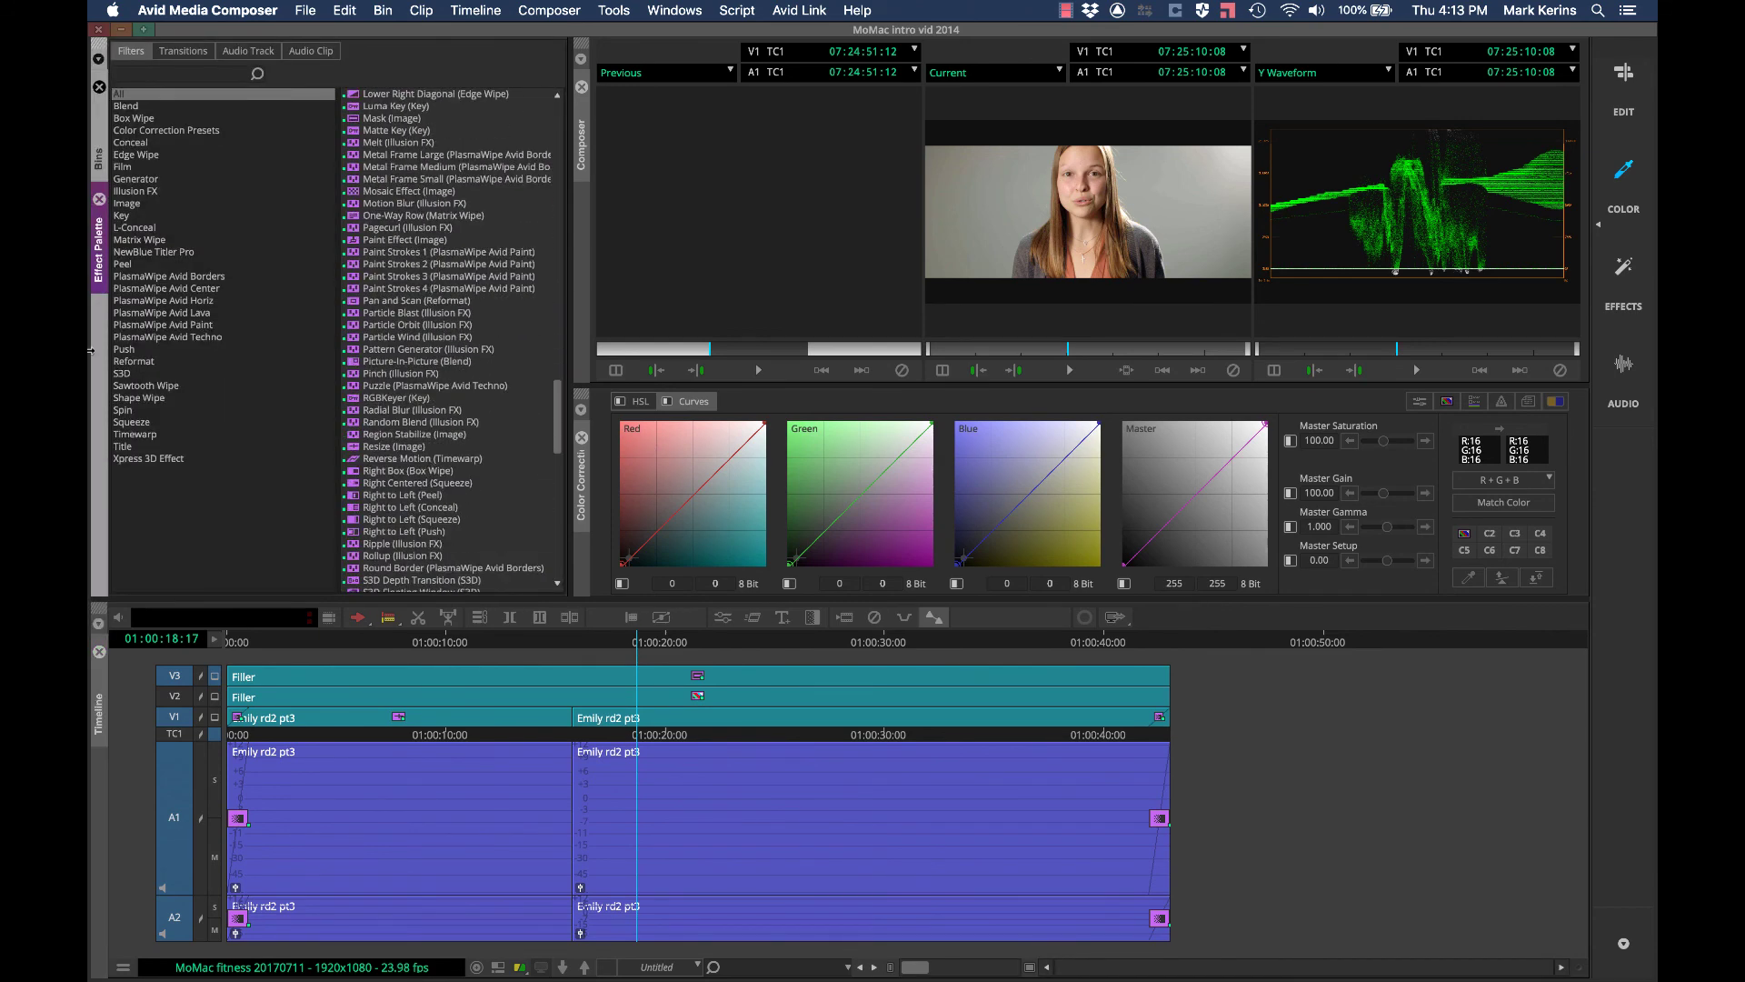
pyautogui.click(127, 204)
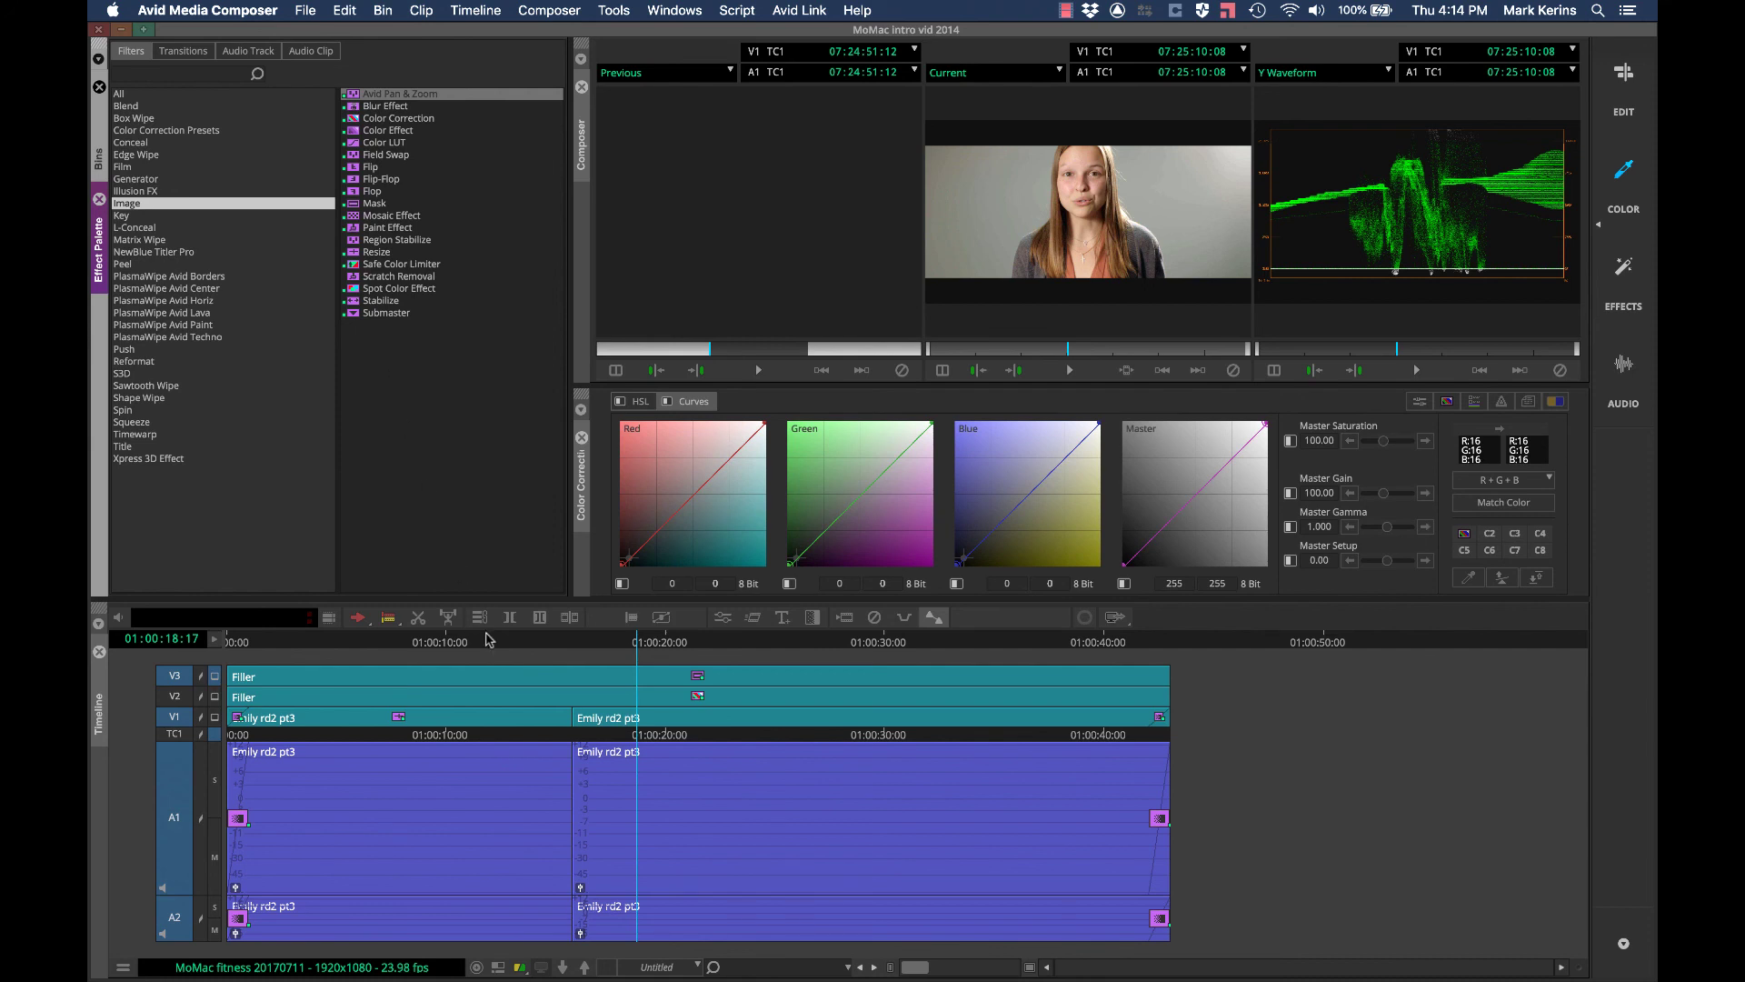
# Step: Apply the Flop effect to the second clip on V1 and scrub ahead to 01:00:29:18 to check the mirrored picture
pyautogui.click(362, 167)
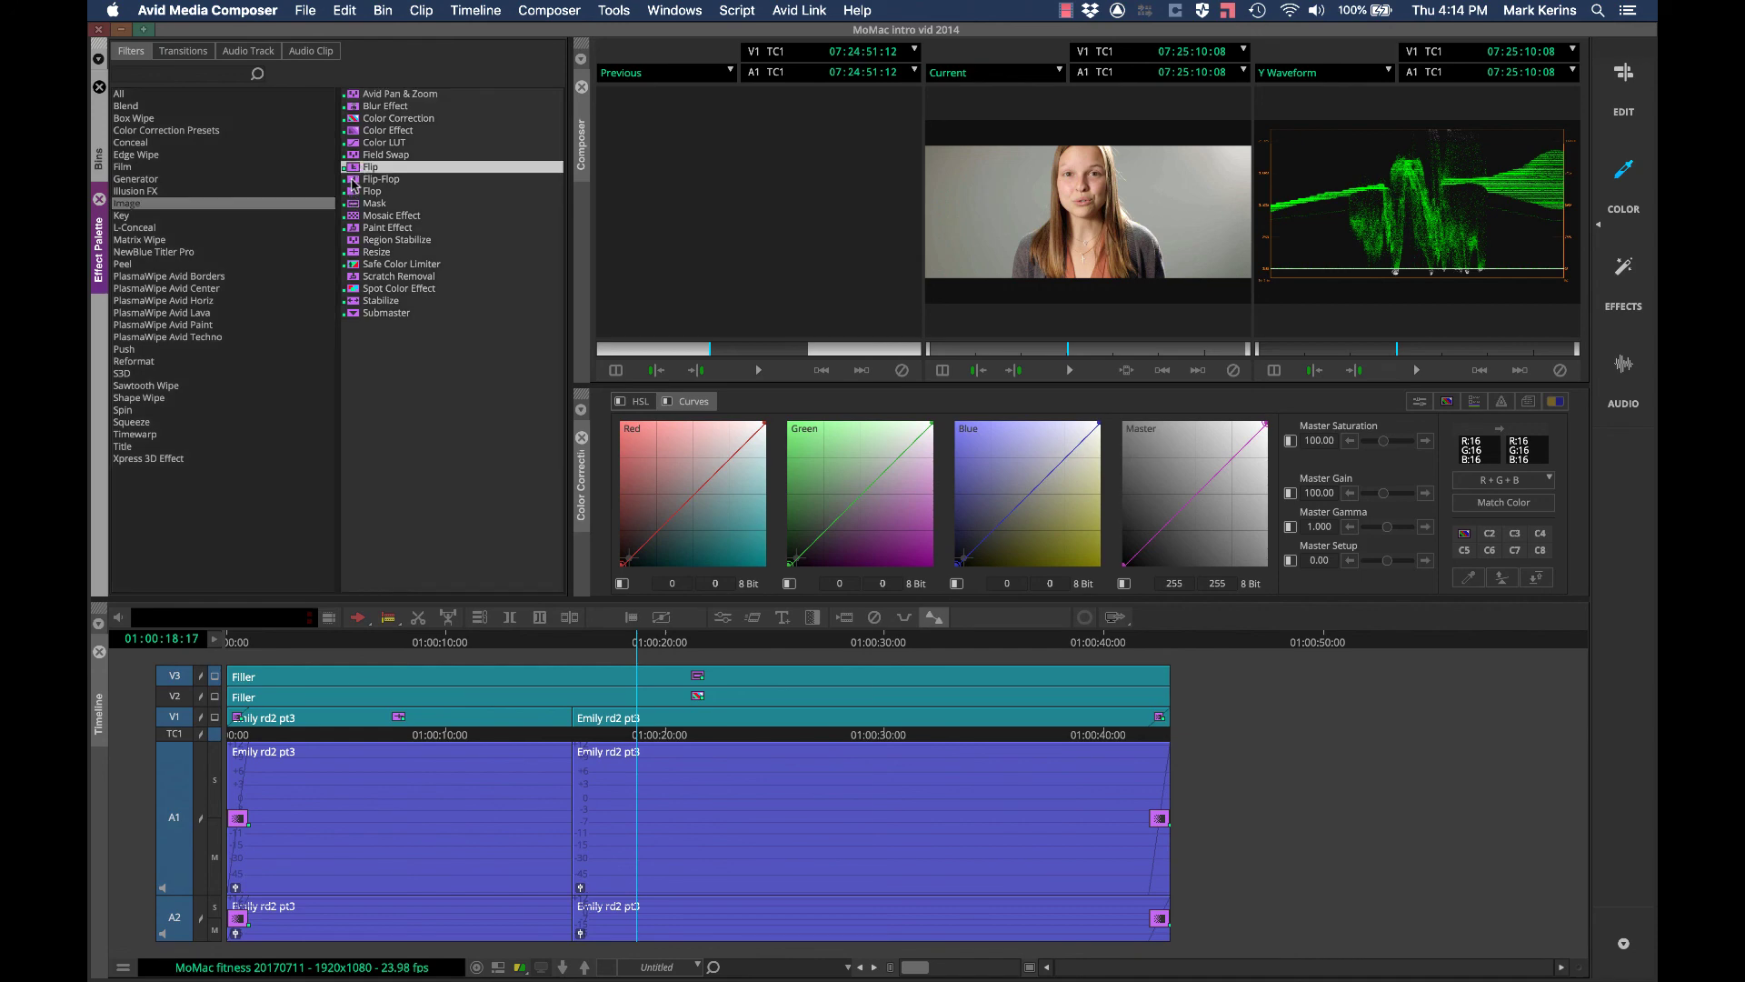
pyautogui.click(353, 180)
pyautogui.click(355, 193)
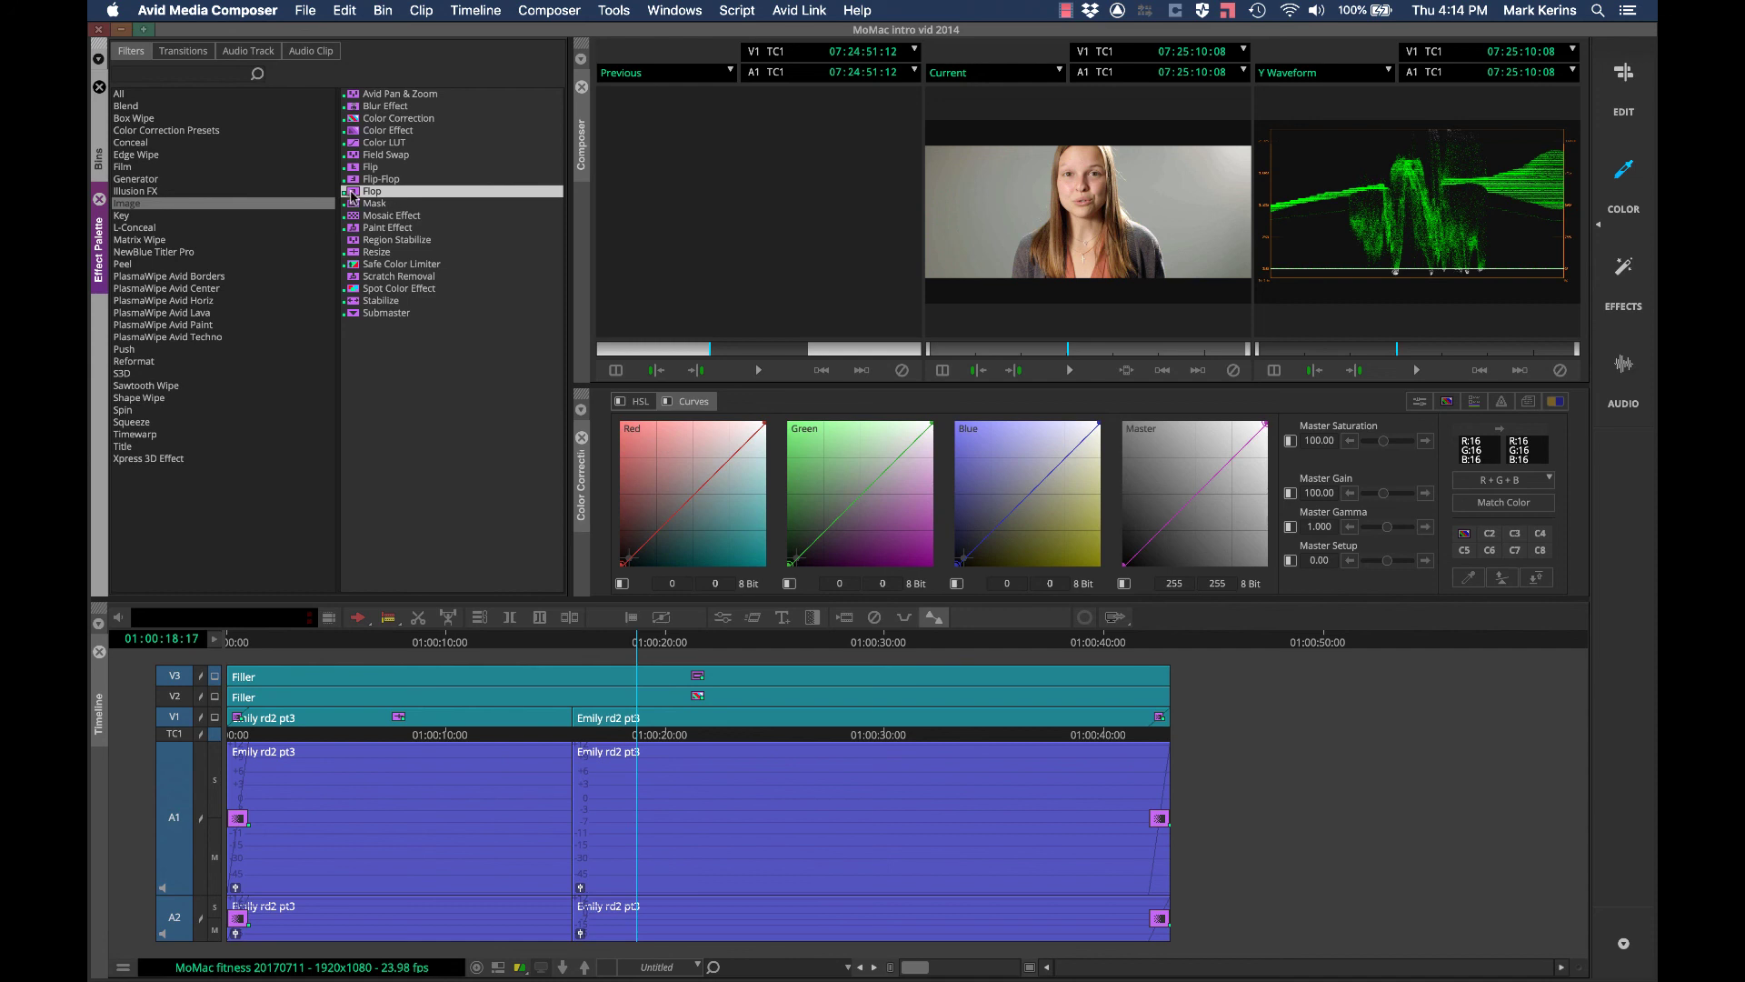
pyautogui.moveTo(353, 195); pyautogui.dragTo(768, 718)
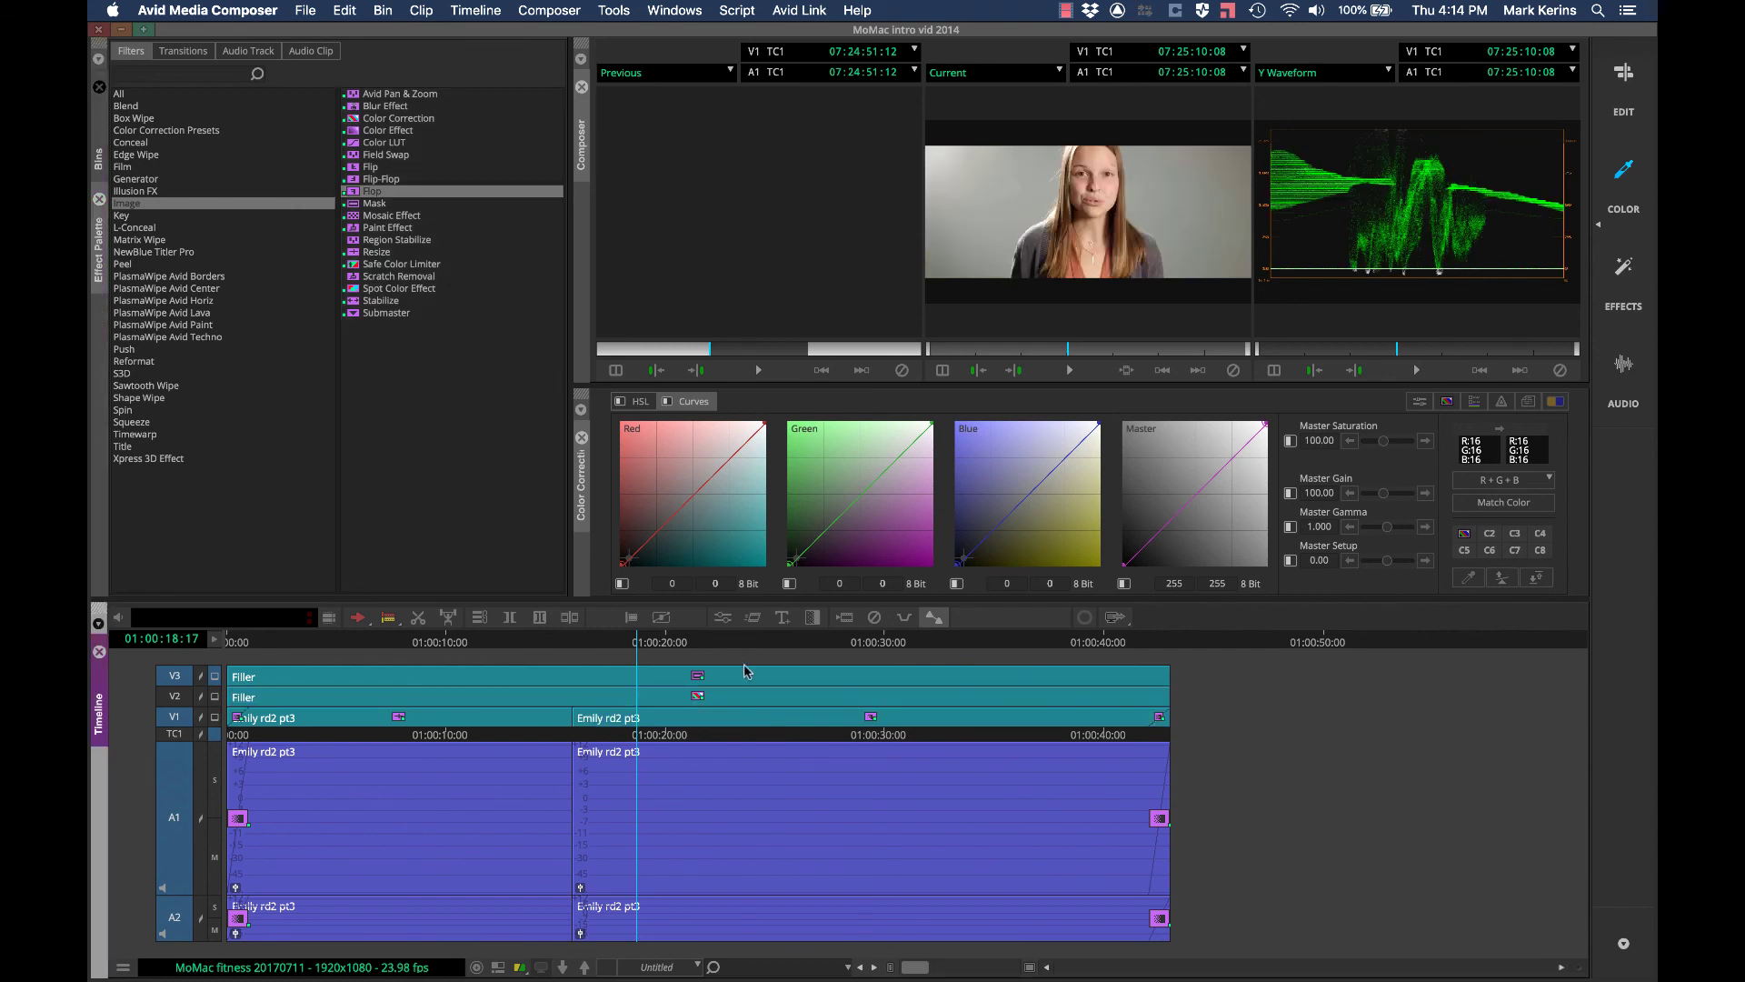
pyautogui.moveTo(742, 656); pyautogui.dragTo(880, 655)
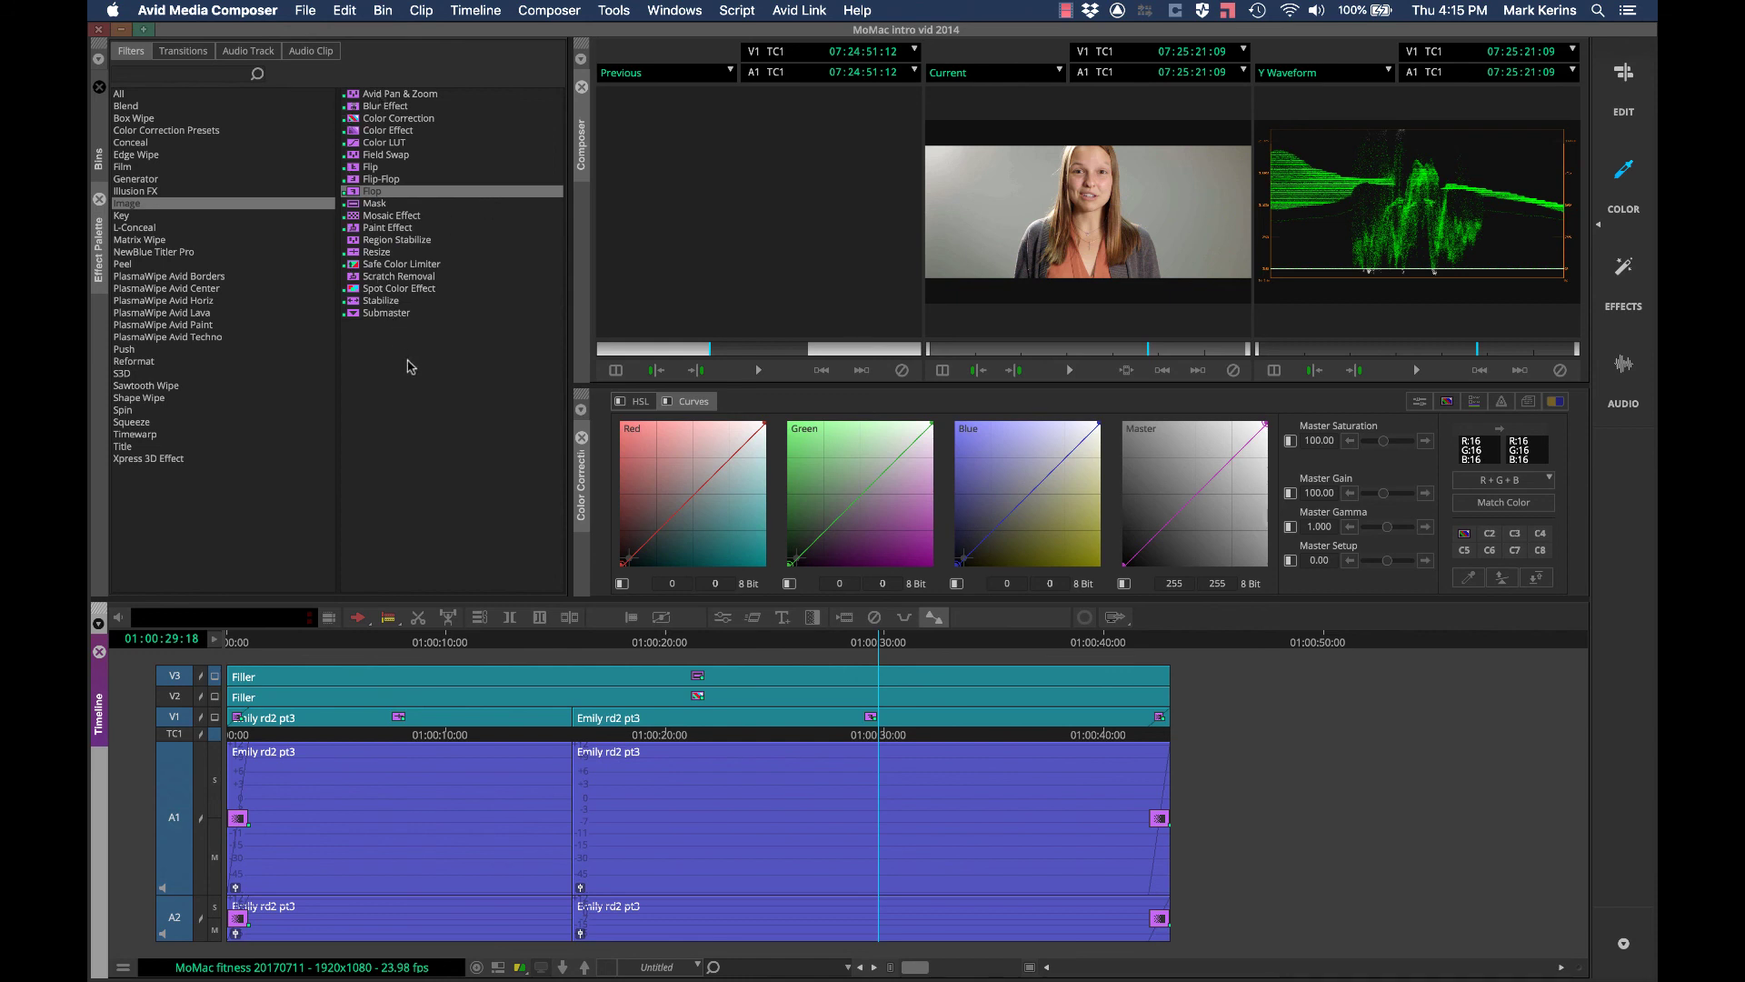
# Step: Review the Reformat and Image effect categories, and look up the mask margins option in the project's format settings
pyautogui.click(135, 362)
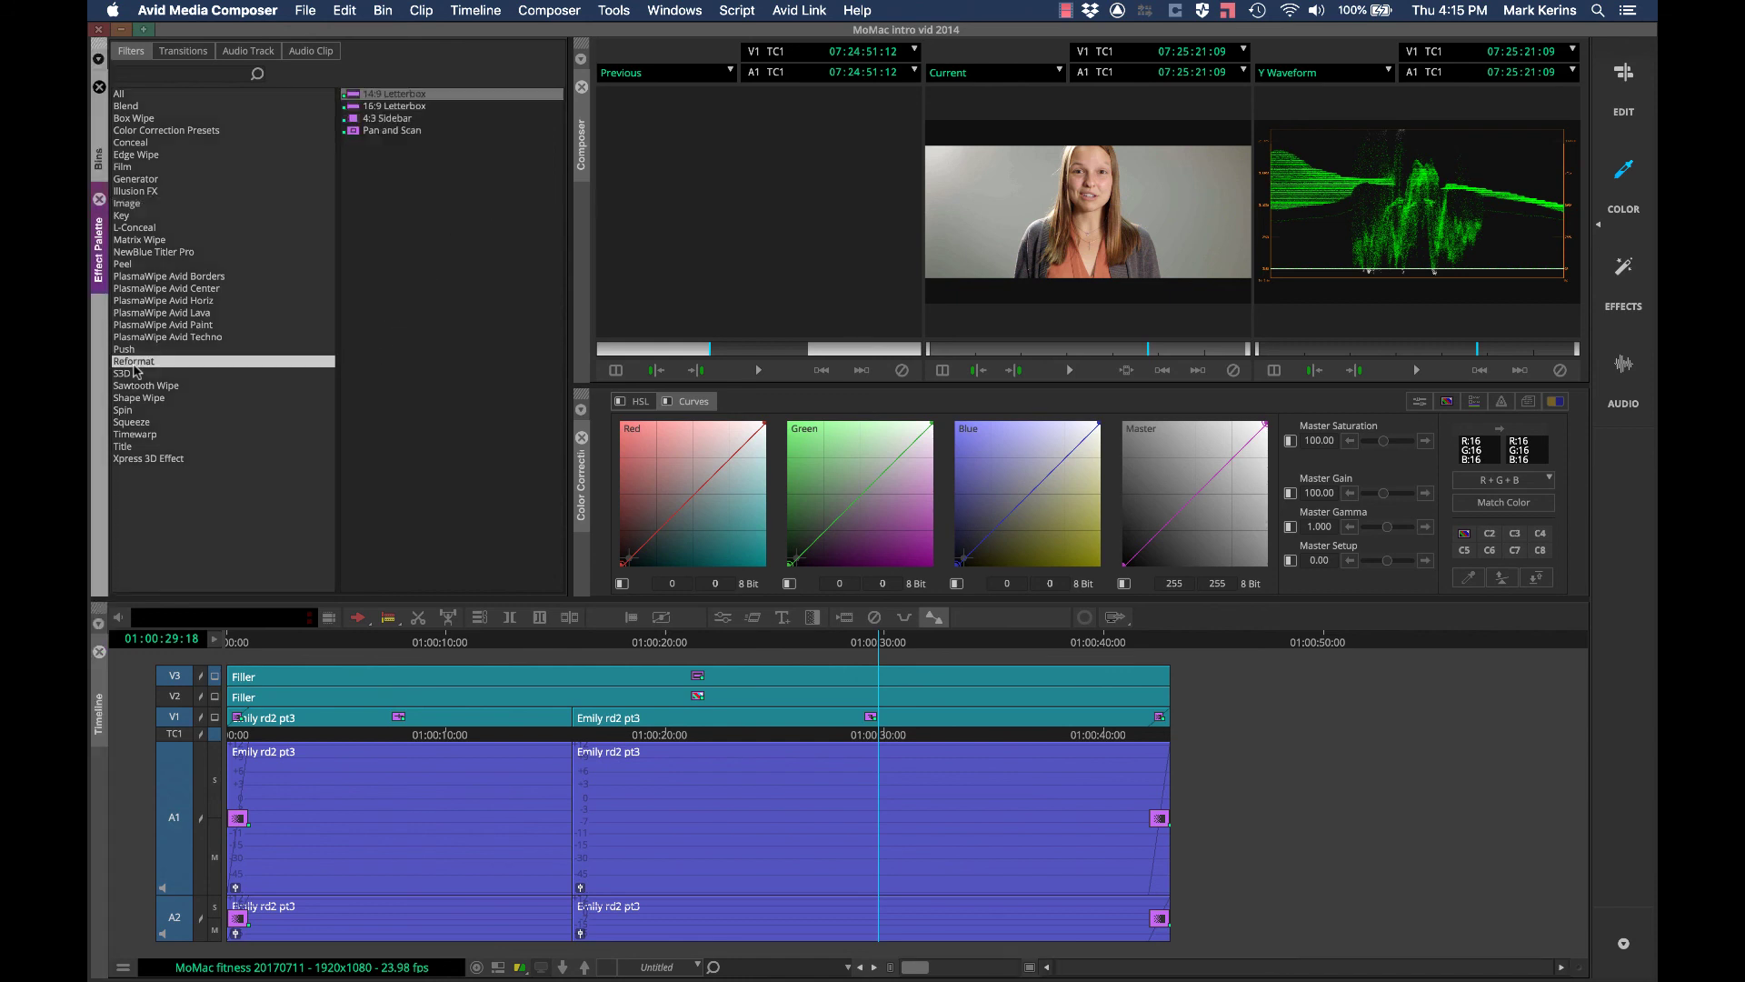
pyautogui.click(128, 204)
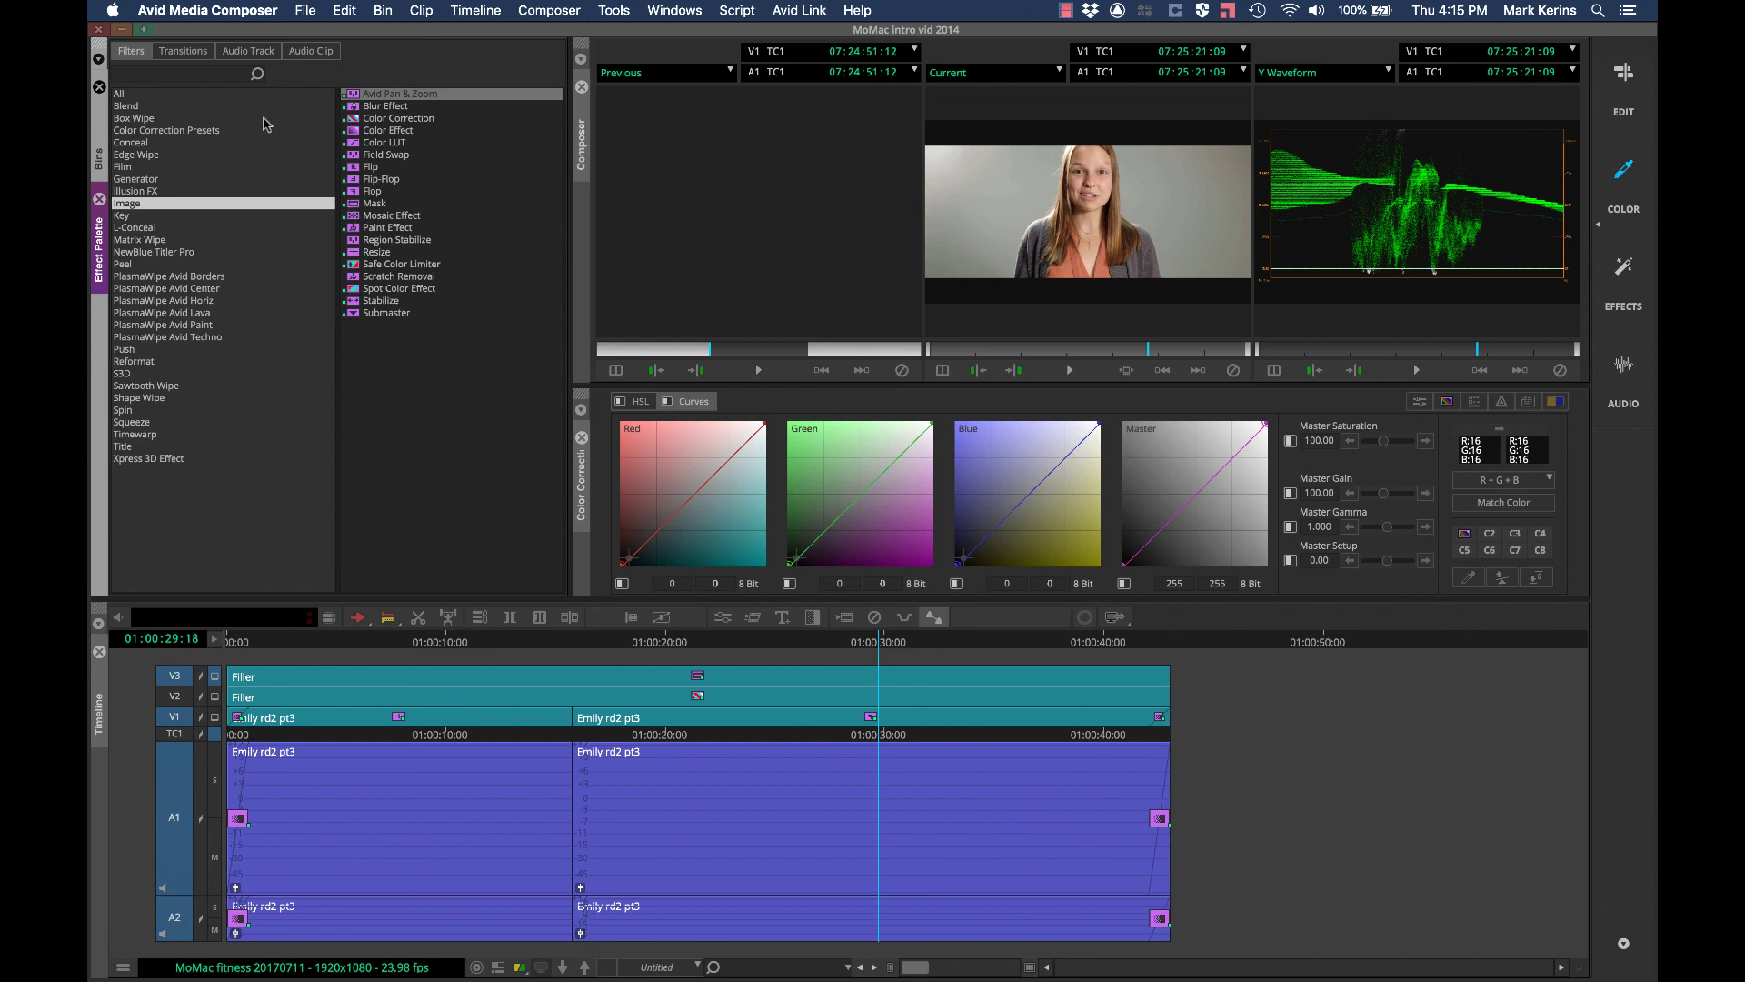
pyautogui.press('super+equal')
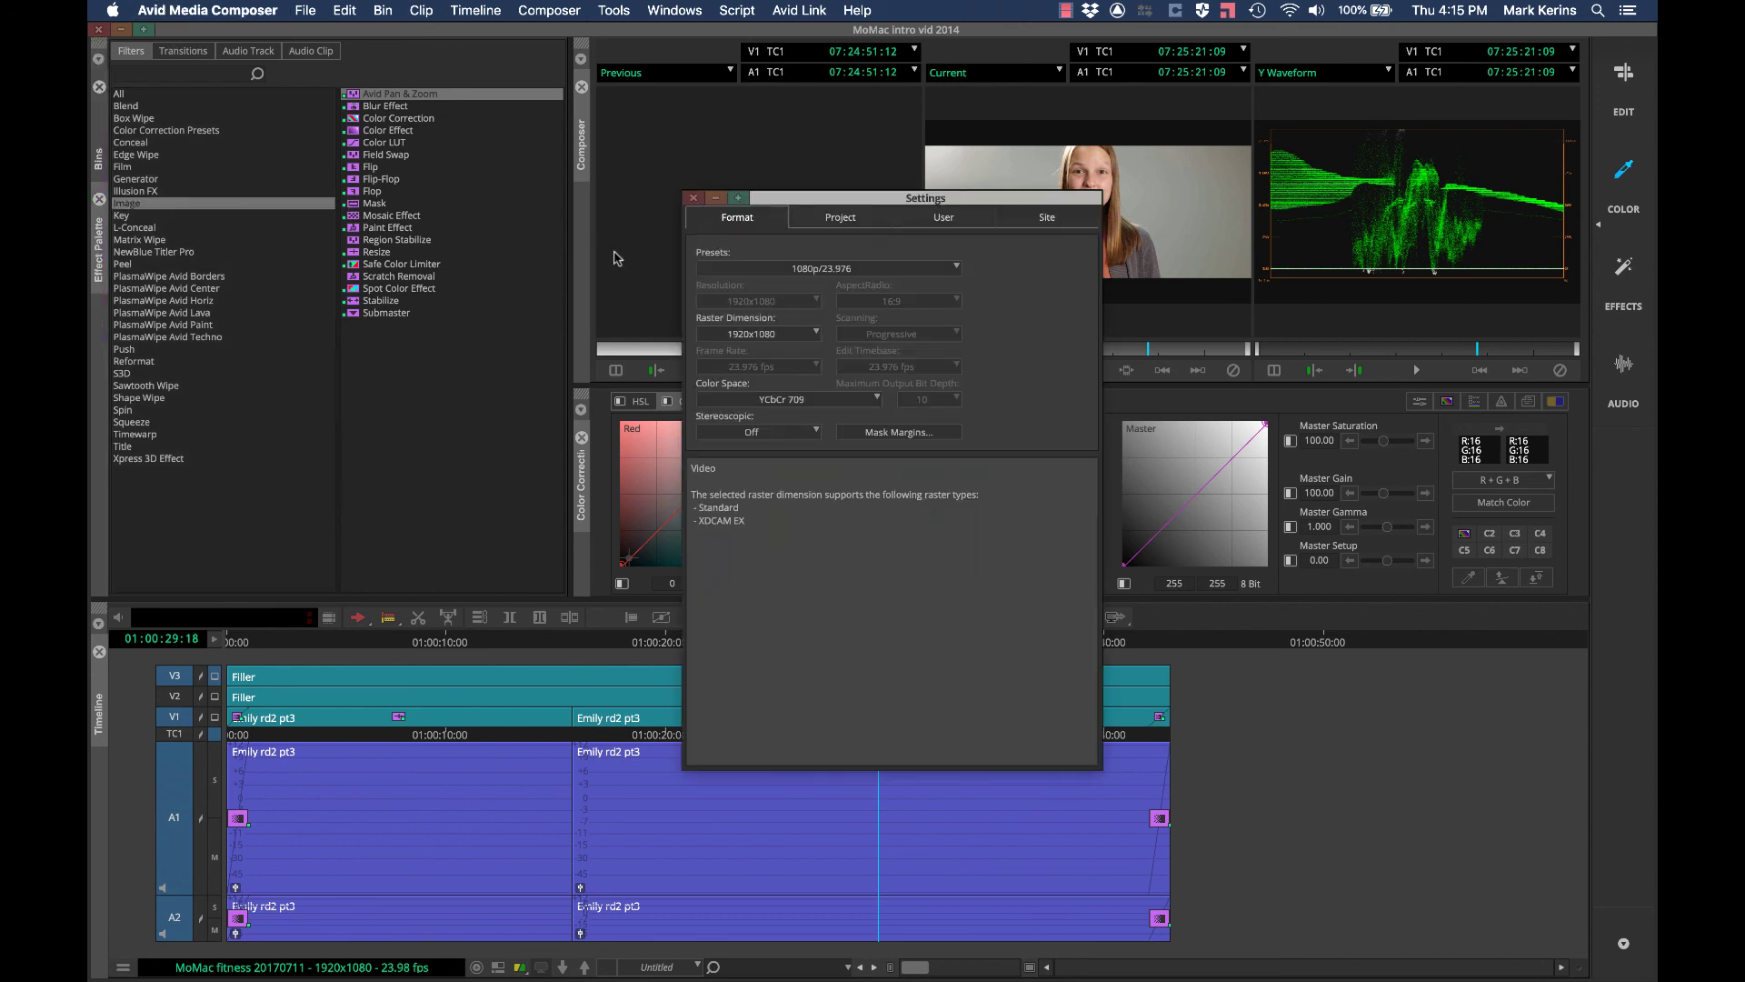
pyautogui.click(888, 435)
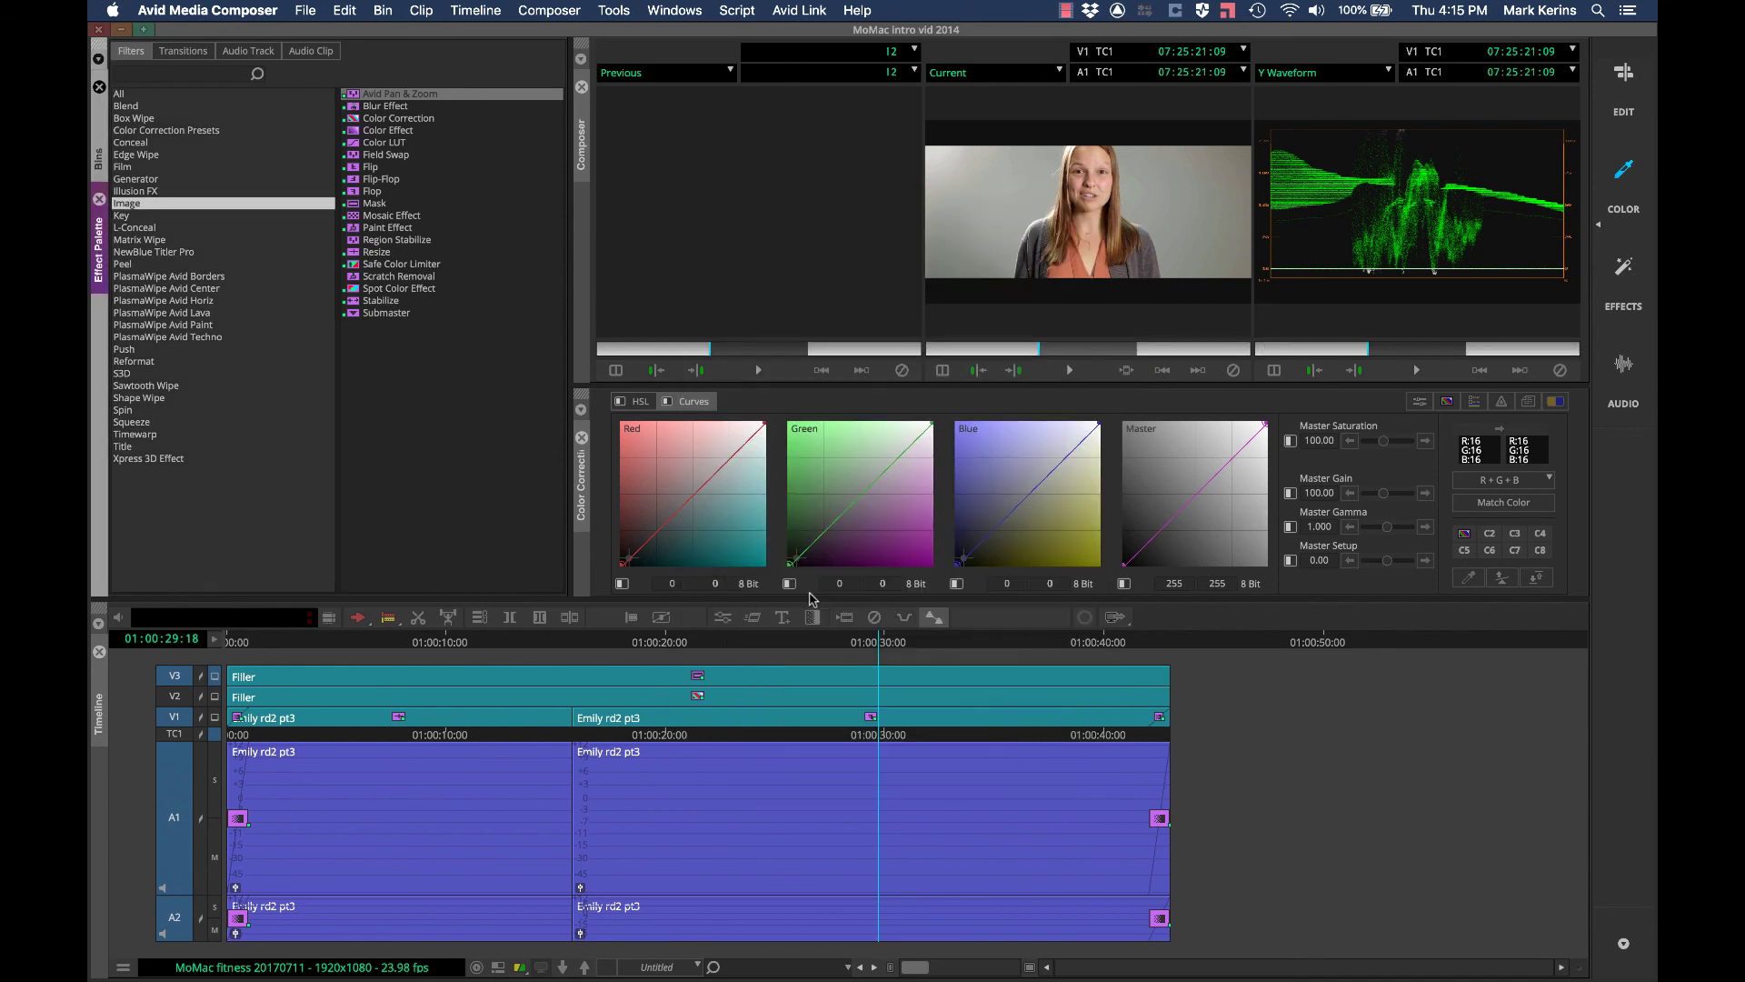